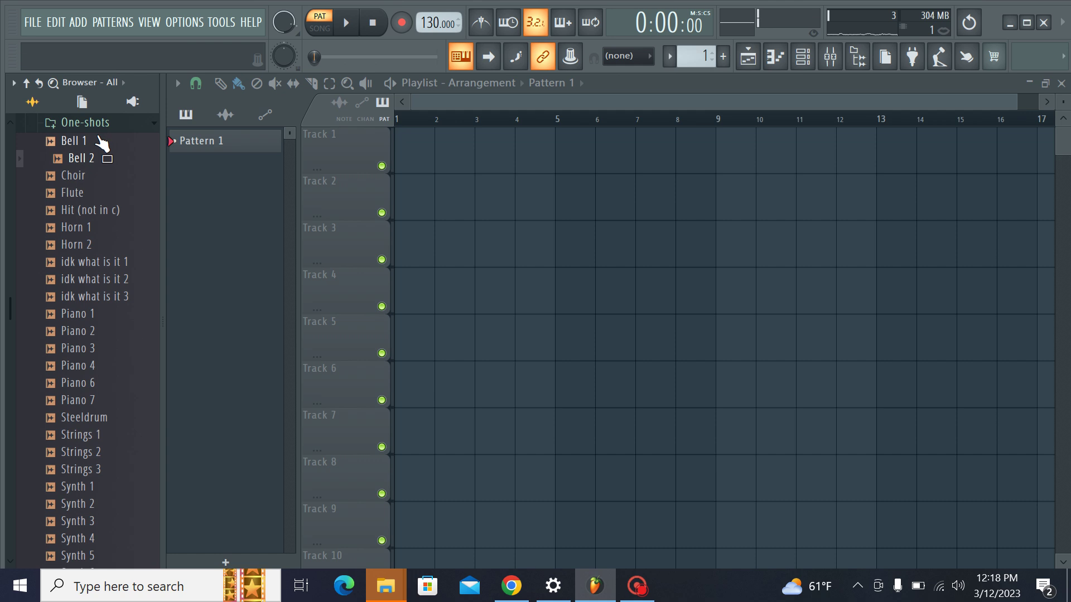
Step: Preview the Bell 1 one-shot and show the Channel rack
{"action": "left_click", "coordinate": [100, 141]}
{"action": "left_click", "coordinate": [803, 55]}
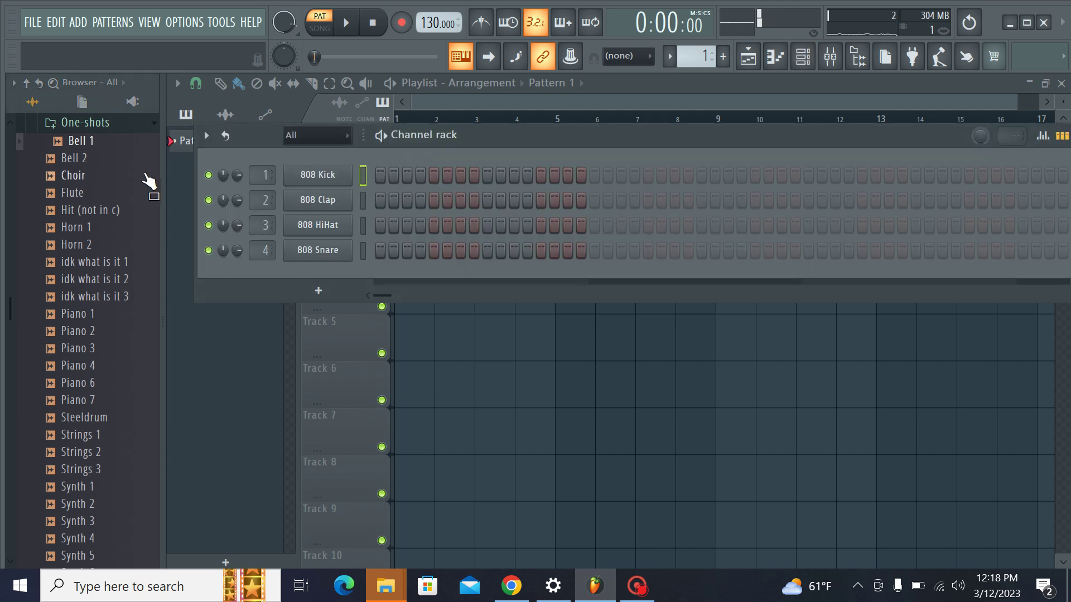
Step: Open the kit's 808 folder and audition its 808 and Bass samples one after another, starting from 808 1
{"action": "scroll", "coordinate": [128, 223], "scroll_direction": "up", "scroll_amount": 5}
{"action": "left_click", "coordinate": [69, 357]}
{"action": "left_click", "coordinate": [72, 142]}
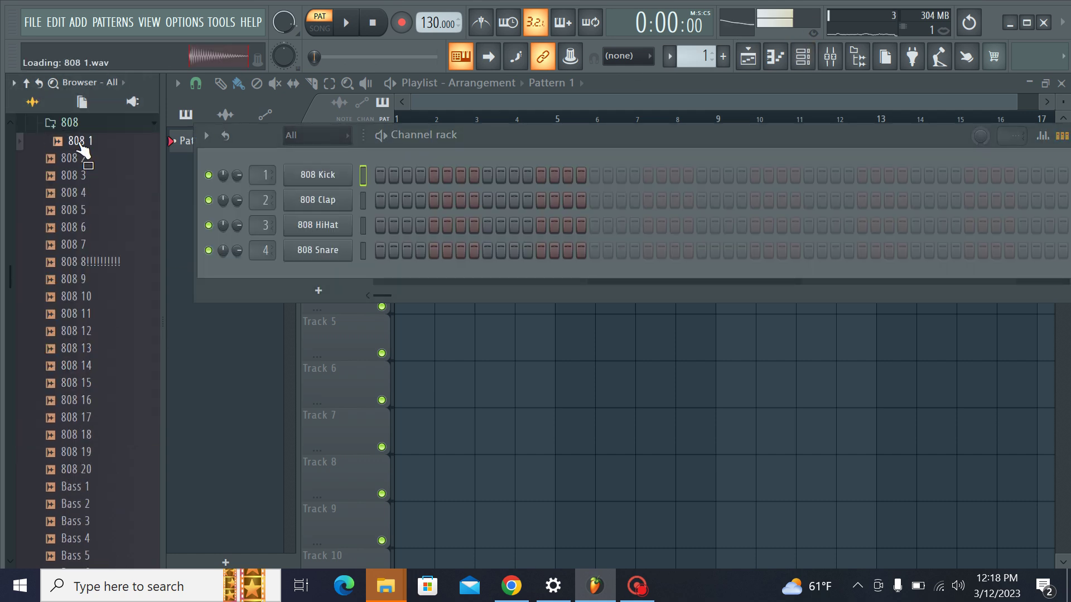
{"action": "left_click", "coordinate": [78, 159]}
{"action": "left_click", "coordinate": [111, 177]}
{"action": "key", "text": "Down"}
{"action": "key", "text": "Down"}
{"action": "key", "text": "Down"}
{"action": "key", "text": "Down"}
{"action": "key", "text": "Down"}
{"action": "key", "text": "Down"}
{"action": "key", "text": "Down"}
{"action": "key", "text": "Down"}
{"action": "key", "text": "Down"}
{"action": "key", "text": "Down"}
{"action": "key", "text": "Down"}
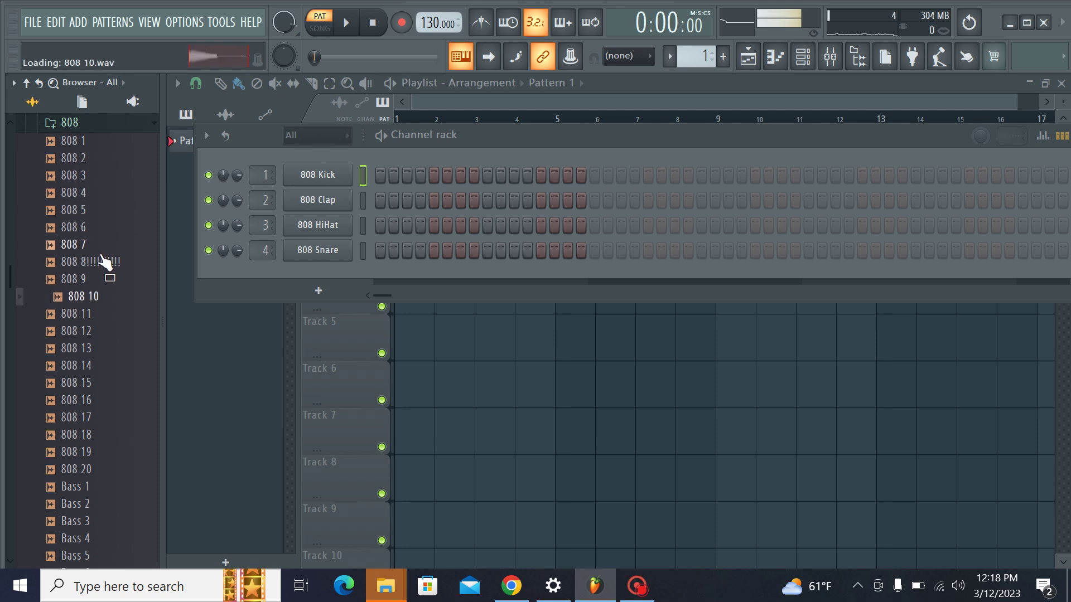
{"action": "key", "text": "Down"}
{"action": "key", "text": "Down"}
{"action": "key", "text": "Down"}
{"action": "key", "text": "Down"}
{"action": "key", "text": "Down"}
{"action": "key", "text": "Down"}
{"action": "key", "text": "Down"}
{"action": "key", "text": "Down"}
{"action": "key", "text": "Down"}
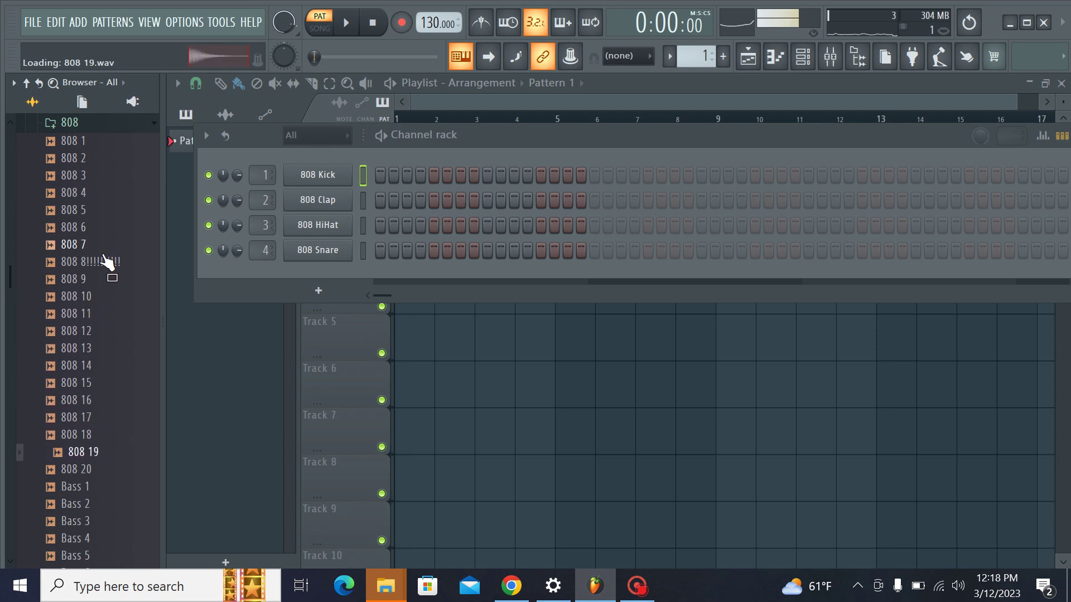
{"action": "key", "text": "Down"}
{"action": "key", "text": "Down"}
{"action": "key", "text": "Down"}
{"action": "key", "text": "Down"}
{"action": "key", "text": "Down"}
{"action": "key", "text": "Down"}
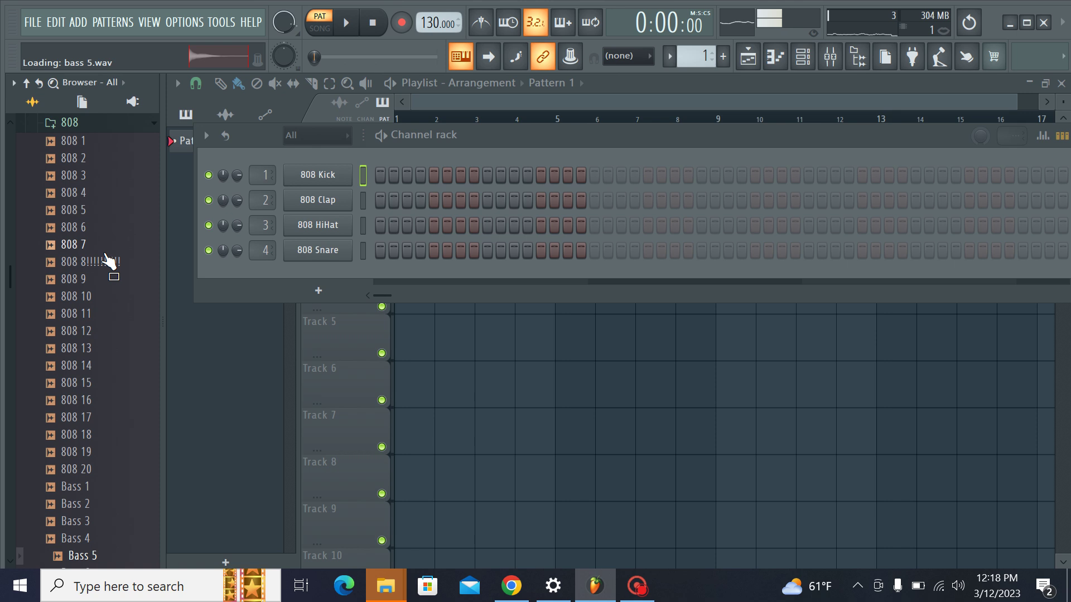
{"action": "key", "text": "Down"}
{"action": "key", "text": "Down"}
{"action": "key", "text": "Down"}
Step: Replace the 808 HiHat channel's sample with HH 2 from the kit's Hi-Hats folder
{"action": "scroll", "coordinate": [104, 251], "scroll_direction": "down", "scroll_amount": 6}
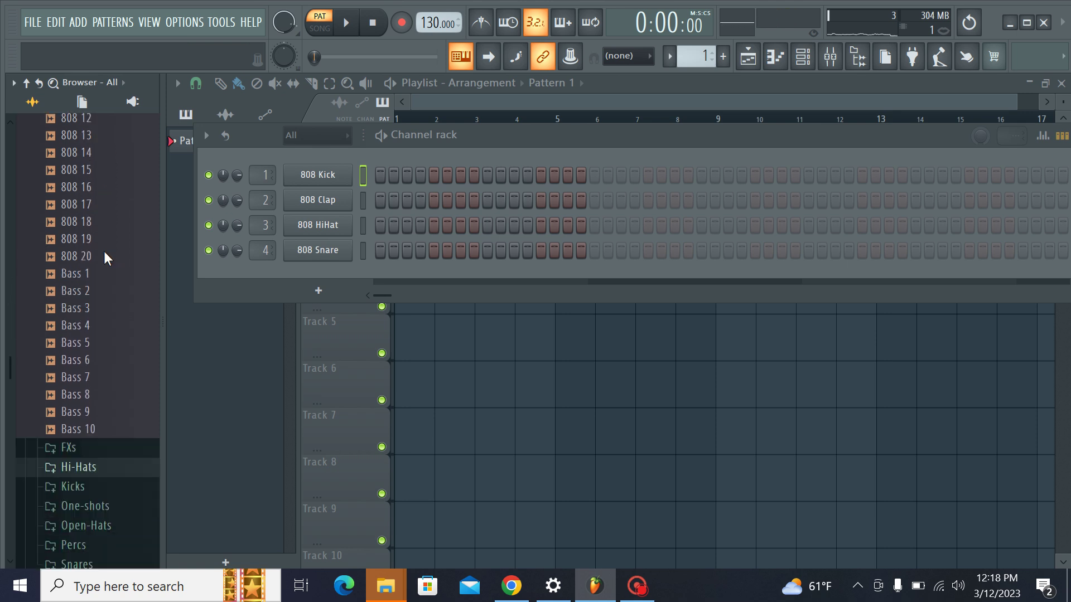
{"action": "left_click", "coordinate": [104, 256]}
{"action": "left_click", "coordinate": [121, 219]}
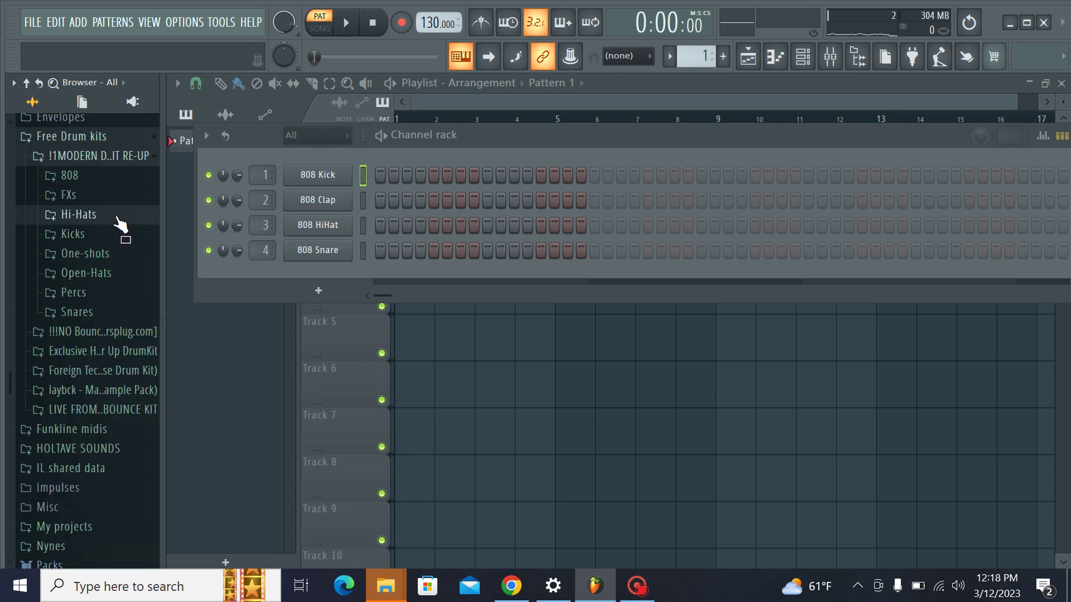
{"action": "left_click", "coordinate": [116, 218]}
{"action": "left_click", "coordinate": [96, 257]}
{"action": "left_click", "coordinate": [109, 230]}
{"action": "left_click", "coordinate": [100, 259]}
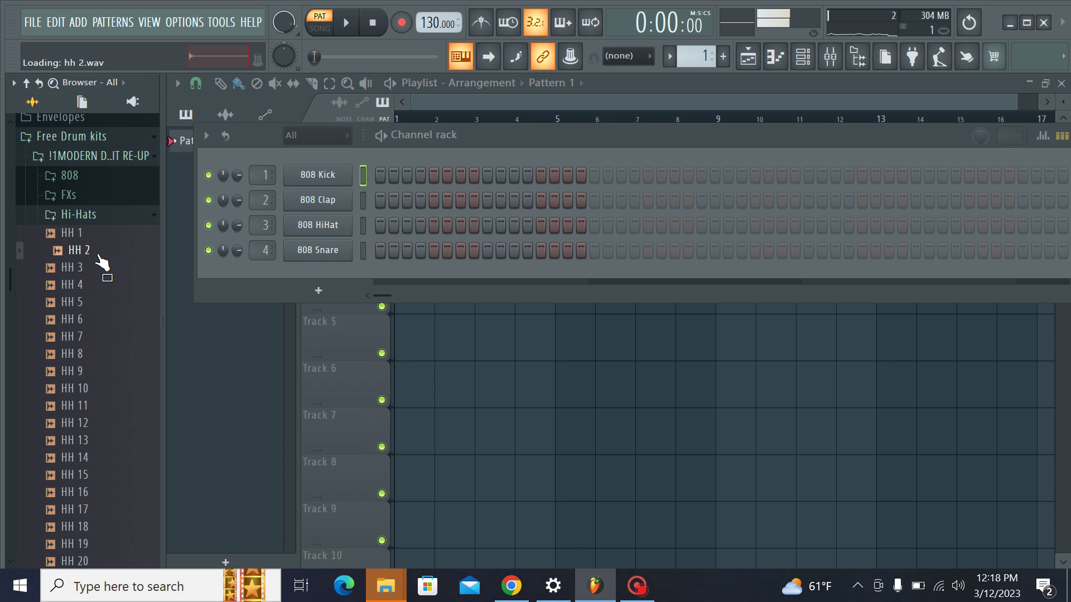
{"action": "left_click_drag", "start_coordinate": [98, 257], "coordinate": [310, 226]}
Step: Audition the hi-hats from HH 3 onward and add HH 20 to the Channel rack as a new channel
{"action": "left_click", "coordinate": [92, 266]}
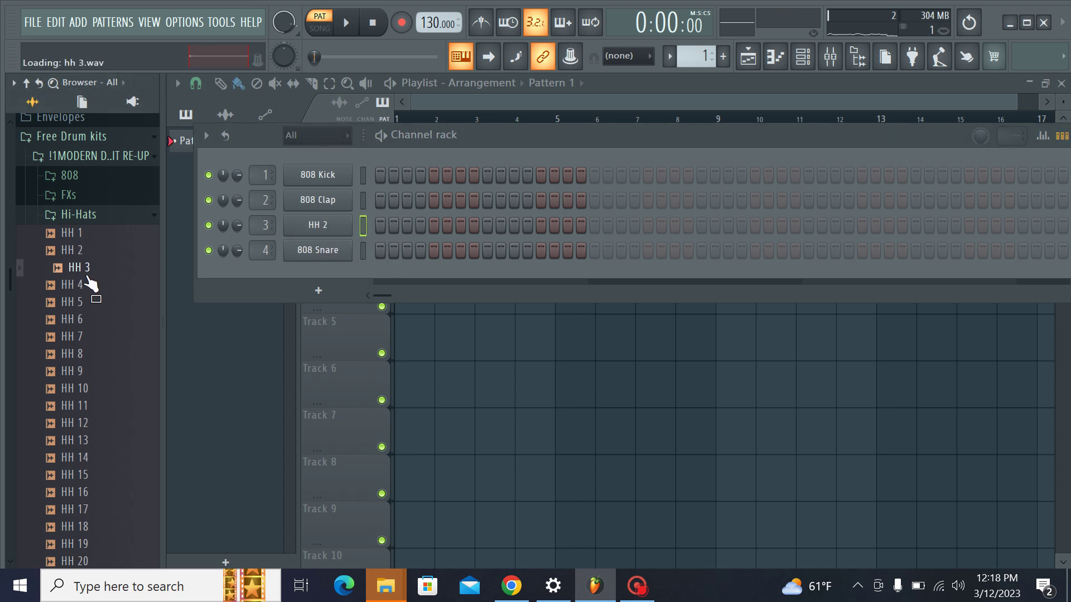
{"action": "left_click", "coordinate": [86, 285]}
{"action": "left_click", "coordinate": [85, 298]}
{"action": "left_click", "coordinate": [88, 285]}
{"action": "left_click", "coordinate": [91, 273]}
{"action": "left_click", "coordinate": [86, 321]}
{"action": "key", "text": "Down"}
{"action": "key", "text": "Down"}
{"action": "key", "text": "Down"}
{"action": "key", "text": "Down"}
{"action": "key", "text": "Down"}
{"action": "key", "text": "Down"}
{"action": "key", "text": "Down"}
{"action": "key", "text": "Down"}
{"action": "key", "text": "Down"}
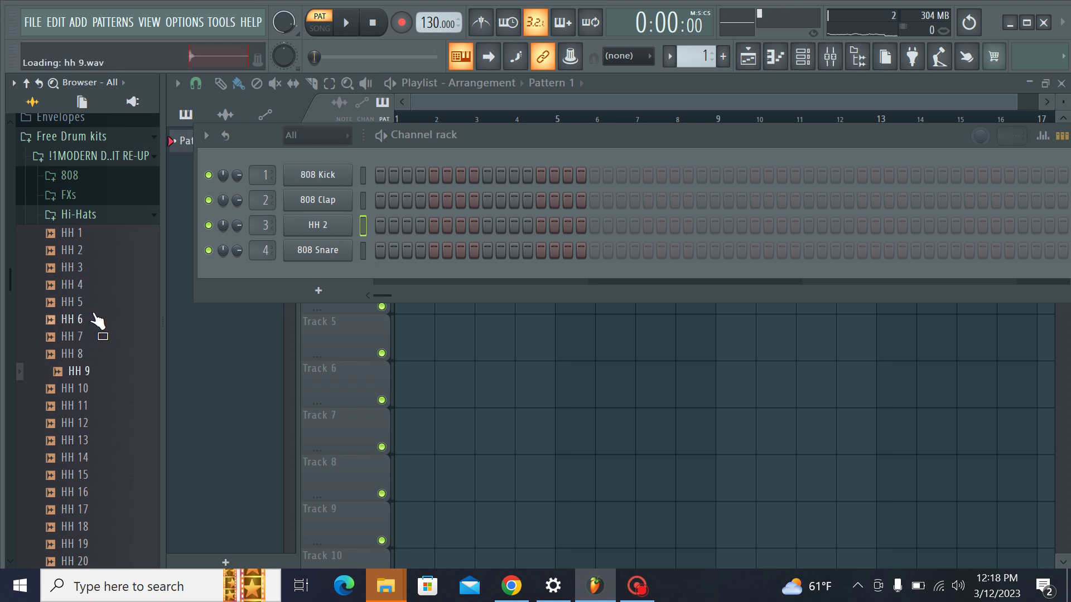
{"action": "key", "text": "Down"}
{"action": "key", "text": "Down"}
{"action": "key", "text": "Down"}
{"action": "key", "text": "Down"}
{"action": "key", "text": "Down"}
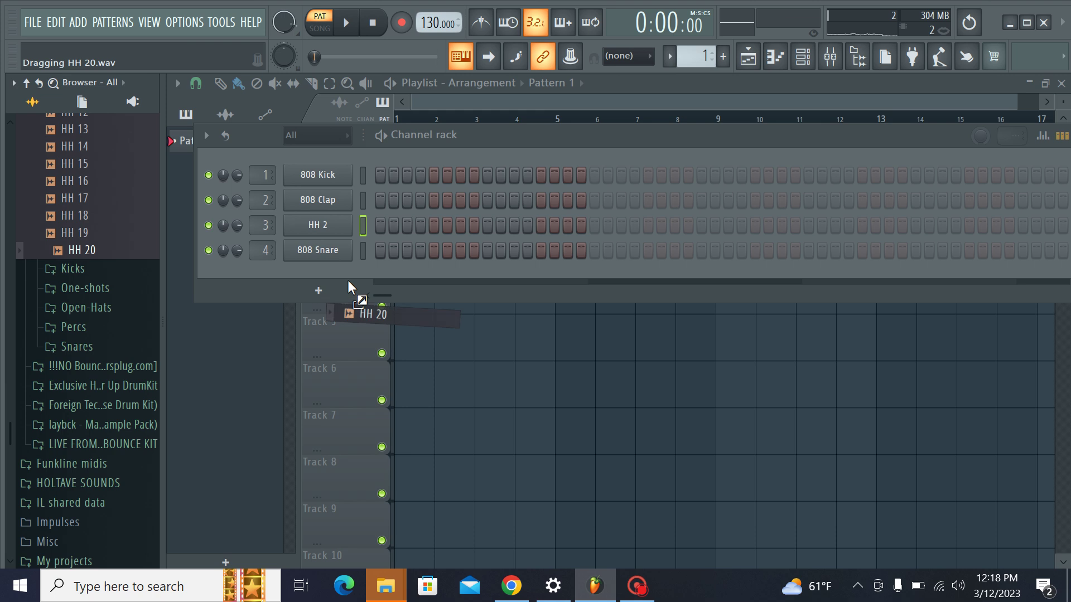
{"action": "left_click_drag", "start_coordinate": [347, 280], "coordinate": [325, 273]}
Step: Open the Kicks folder, audition the first few kicks and add Kick 4 as a new channel
{"action": "left_click", "coordinate": [78, 269]}
{"action": "left_click", "coordinate": [85, 251]}
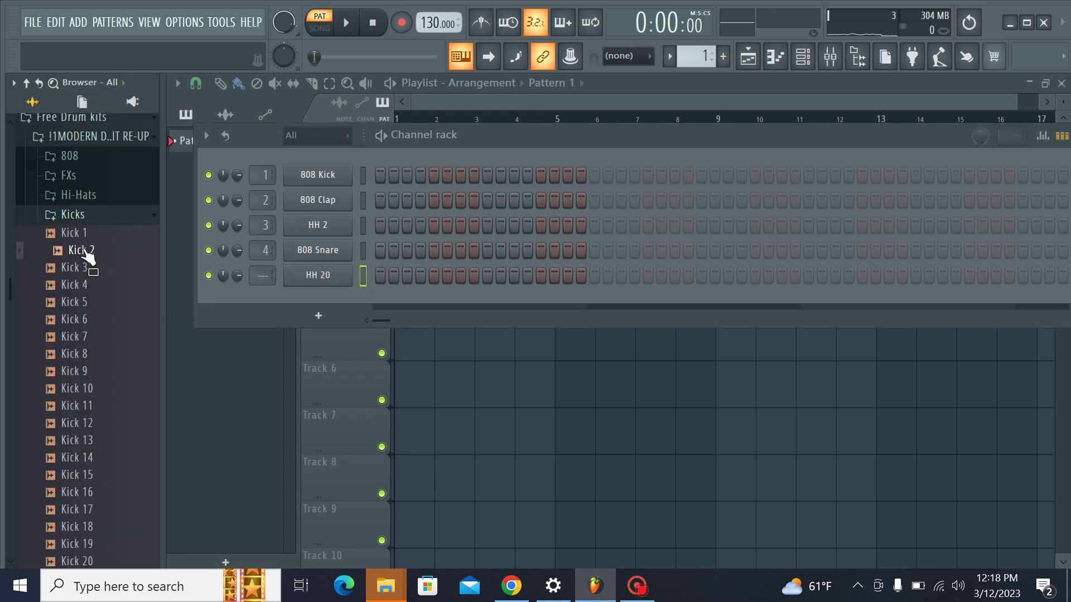
{"action": "key", "text": "Up"}
{"action": "key", "text": "Down"}
{"action": "key", "text": "Down"}
{"action": "key", "text": "Down"}
{"action": "key", "text": "Down"}
{"action": "key", "text": "Down"}
{"action": "key", "text": "Up"}
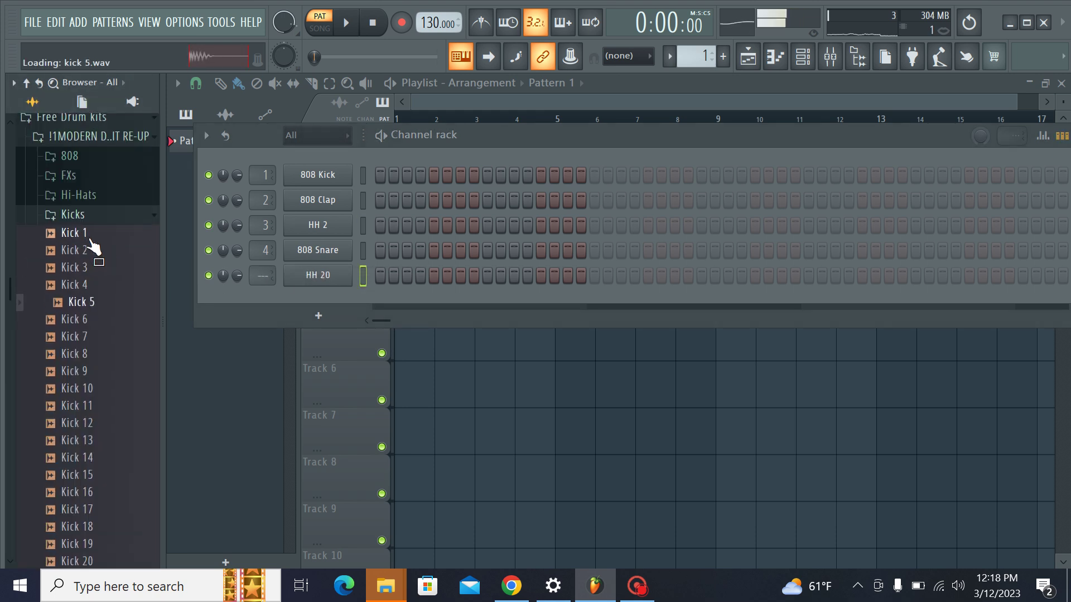
{"action": "key", "text": "Up"}
{"action": "key", "text": "Down"}
{"action": "key", "text": "Up"}
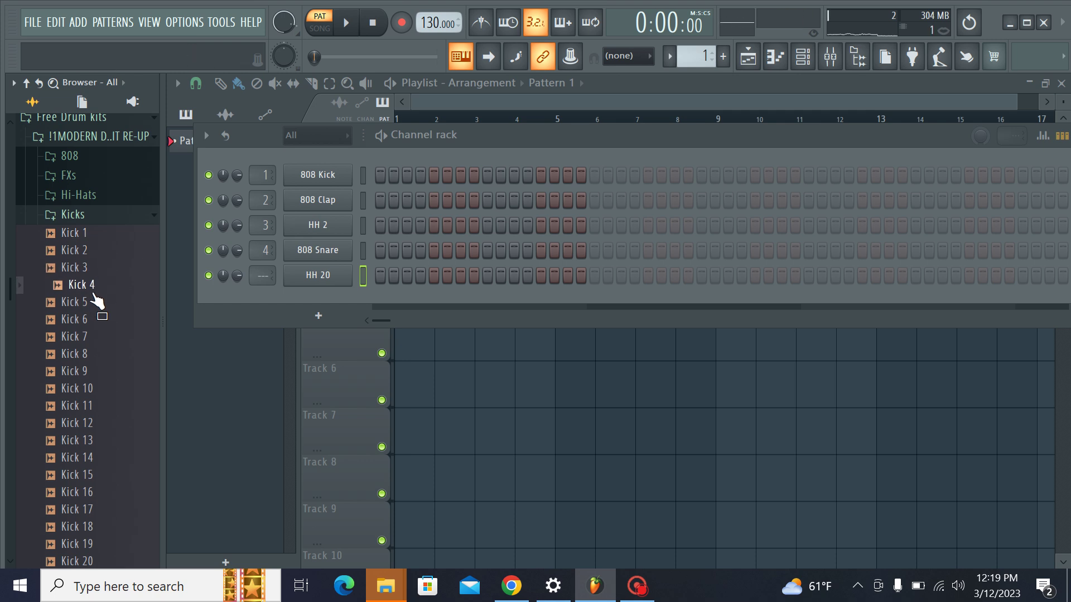
{"action": "left_click_drag", "start_coordinate": [218, 312], "coordinate": [244, 301]}
Step: Audition the remaining samples in the Kicks folder, from Kick 6 onward
{"action": "left_click", "coordinate": [71, 321]}
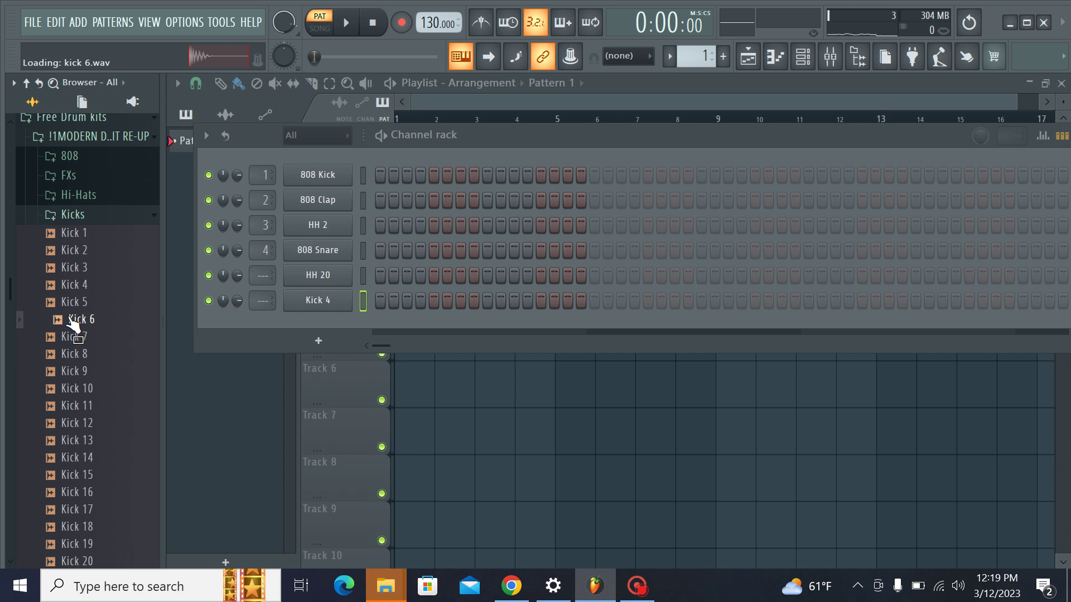
{"action": "key", "text": "Down"}
{"action": "key", "text": "Down"}
{"action": "key", "text": "Down"}
{"action": "key", "text": "Down"}
{"action": "key", "text": "Down"}
{"action": "key", "text": "Down"}
{"action": "key", "text": "Down"}
{"action": "key", "text": "Down"}
{"action": "key", "text": "Down"}
{"action": "key", "text": "Down"}
{"action": "key", "text": "Down"}
{"action": "key", "text": "Down"}
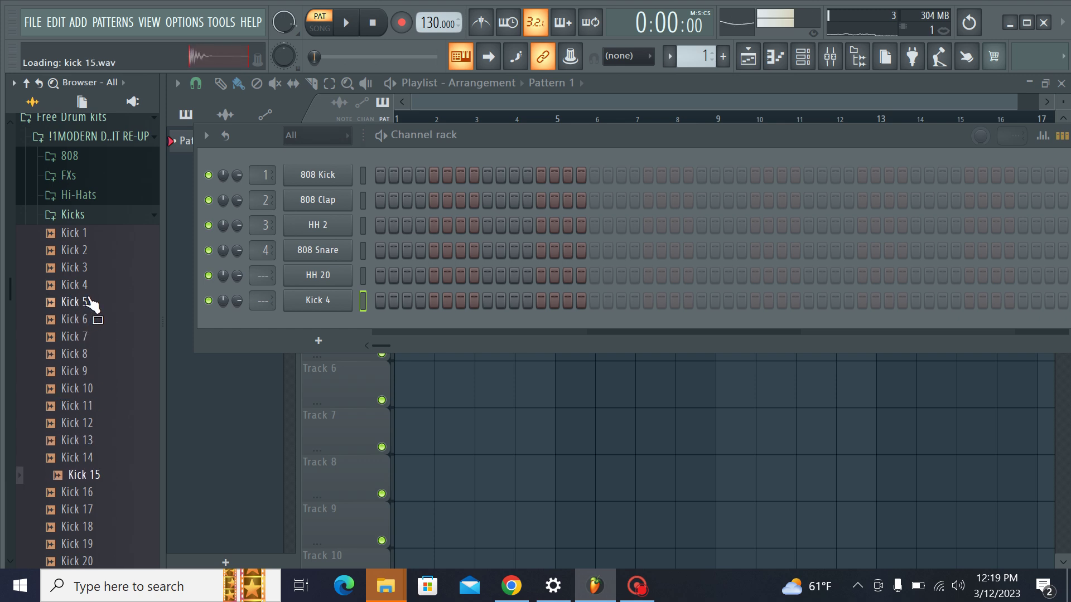
{"action": "key", "text": "Down"}
{"action": "key", "text": "Down"}
{"action": "scroll", "coordinate": [95, 312], "scroll_direction": "down", "scroll_amount": 2}
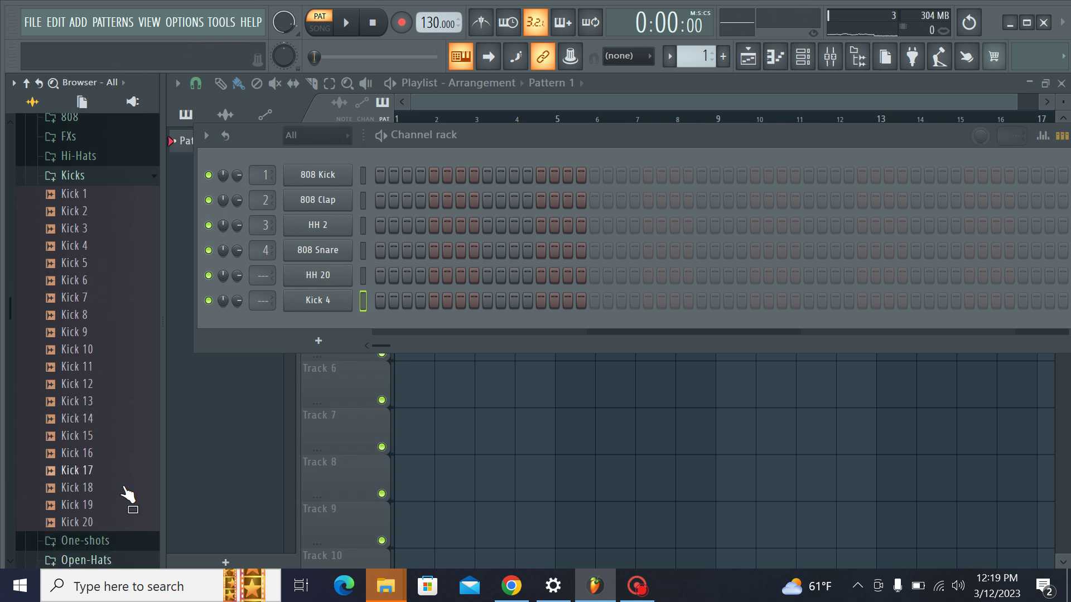
{"action": "scroll", "coordinate": [112, 279], "scroll_direction": "down", "scroll_amount": 4}
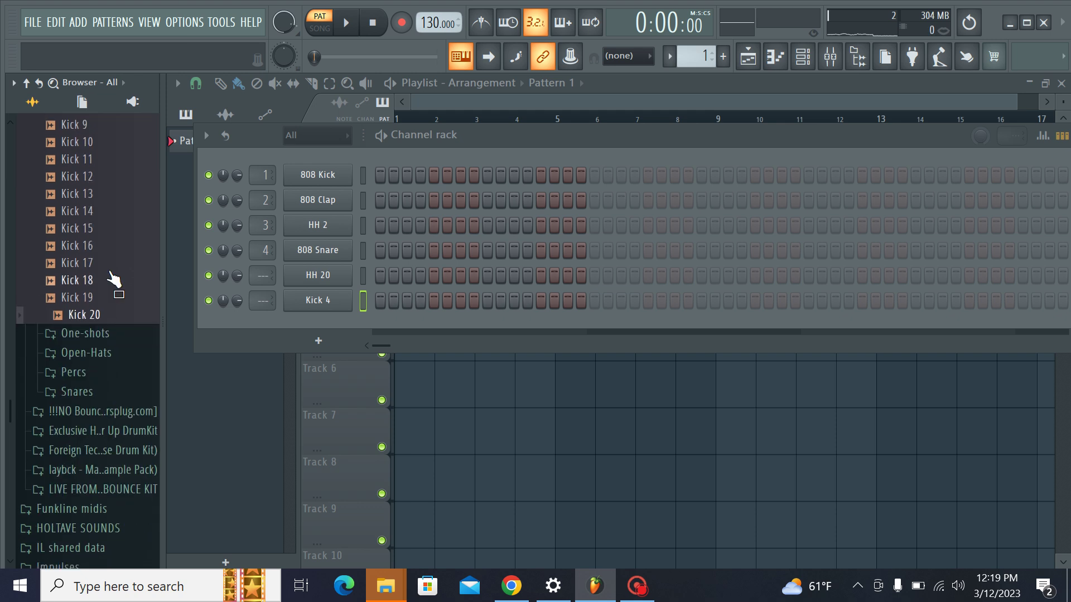
Step: Open the One-shots folder and add Bell 1 to the Channel rack as a new channel
{"action": "left_click", "coordinate": [109, 335]}
{"action": "left_click", "coordinate": [84, 162]}
{"action": "left_click", "coordinate": [90, 148]}
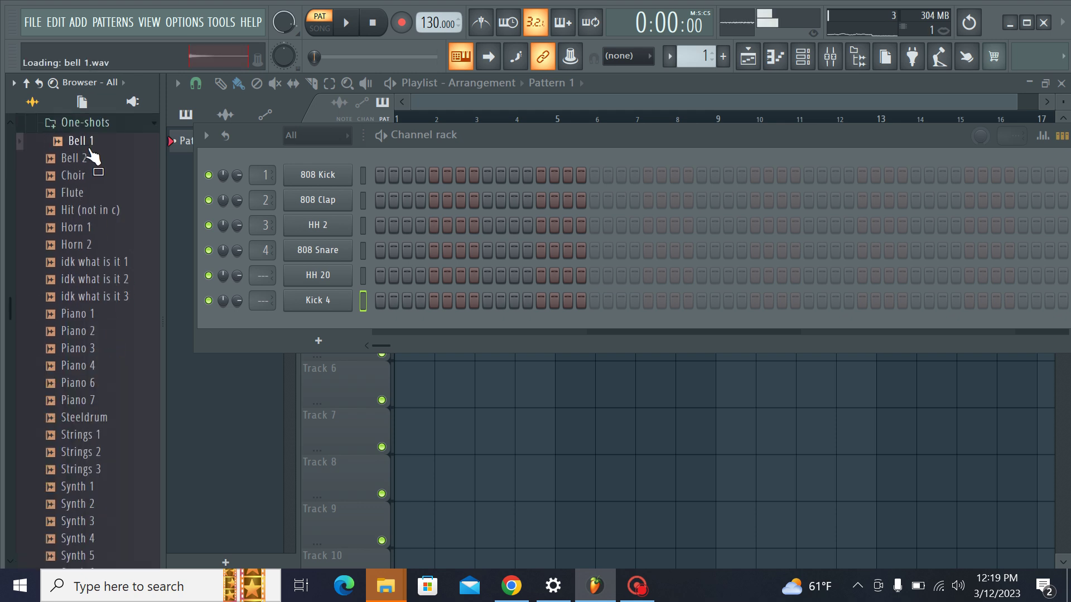
{"action": "left_click_drag", "start_coordinate": [90, 149], "coordinate": [262, 330]}
Step: Preview the Choir and Hit (not in c) one-shots and add Hit (not in c) as a new channel
{"action": "left_click", "coordinate": [81, 175]}
{"action": "left_click", "coordinate": [84, 210]}
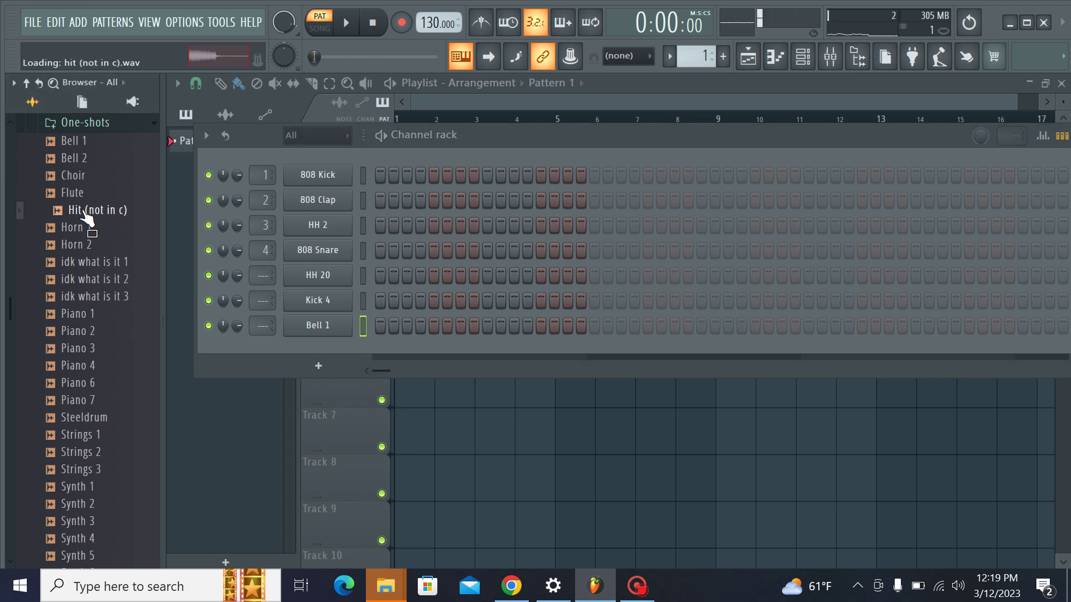
{"action": "left_click_drag", "start_coordinate": [85, 210], "coordinate": [310, 346]}
Step: Color the Hit (not in c) channel brown (#842E2C) using a previously used swatch
{"action": "right_click", "coordinate": [343, 353]}
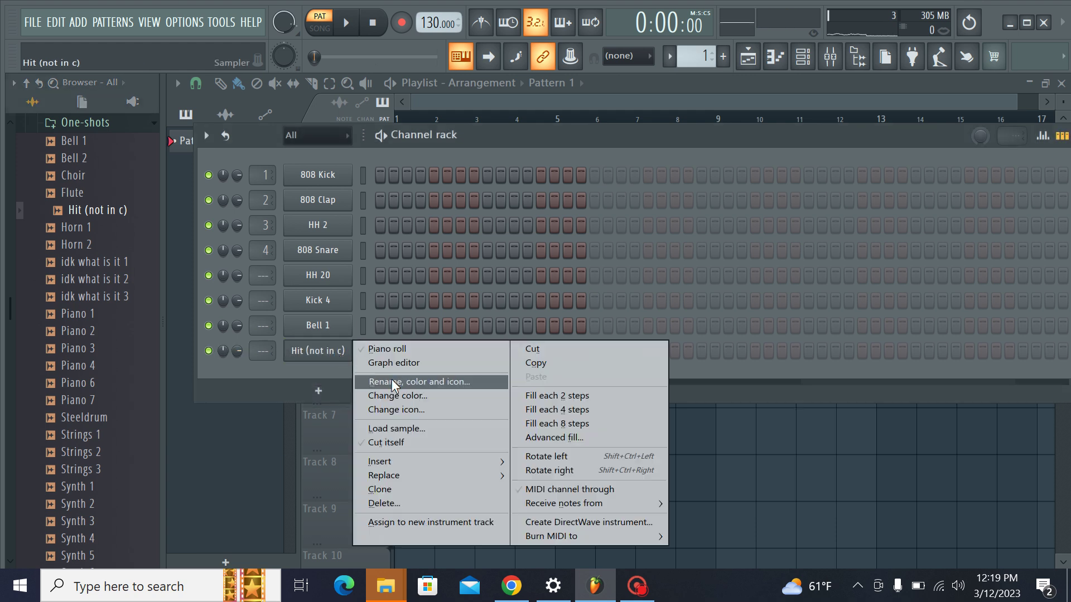
{"action": "left_click", "coordinate": [391, 391]}
{"action": "left_click", "coordinate": [407, 423]}
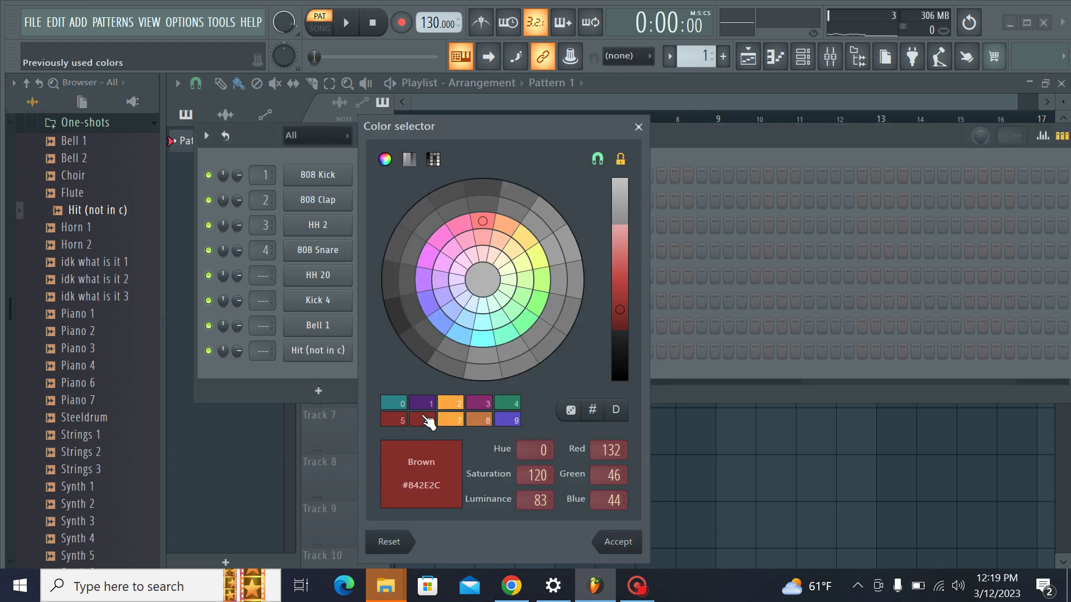
{"action": "key", "text": "Return"}
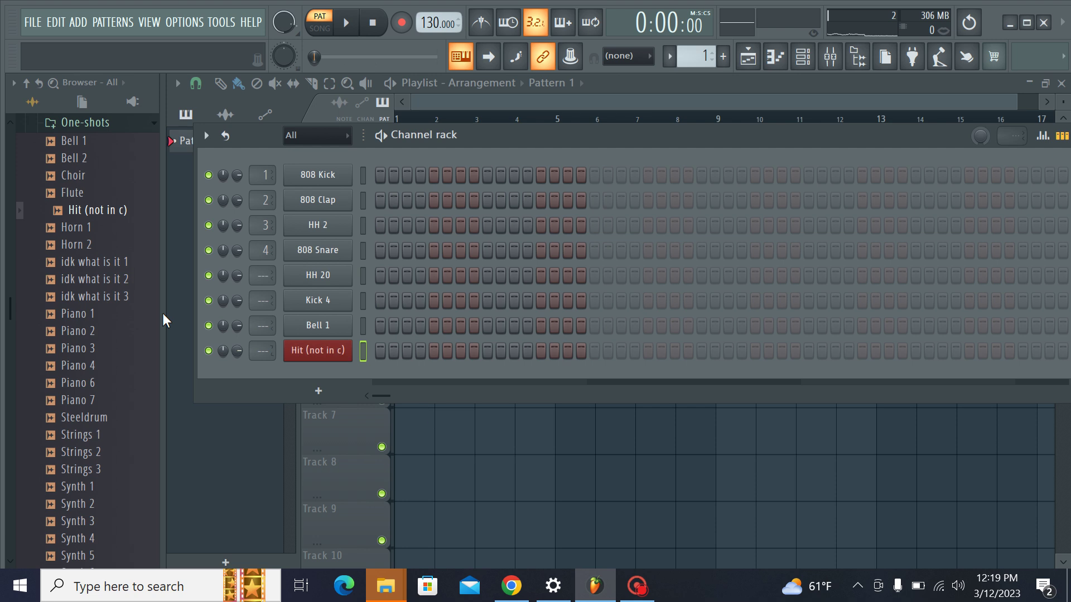
Step: Audition the horn, "idk what is it", piano and Steeldrum samples in the One-shots folder
{"action": "left_click", "coordinate": [89, 282]}
{"action": "left_click", "coordinate": [110, 261]}
{"action": "left_click", "coordinate": [116, 232]}
{"action": "left_click", "coordinate": [116, 247]}
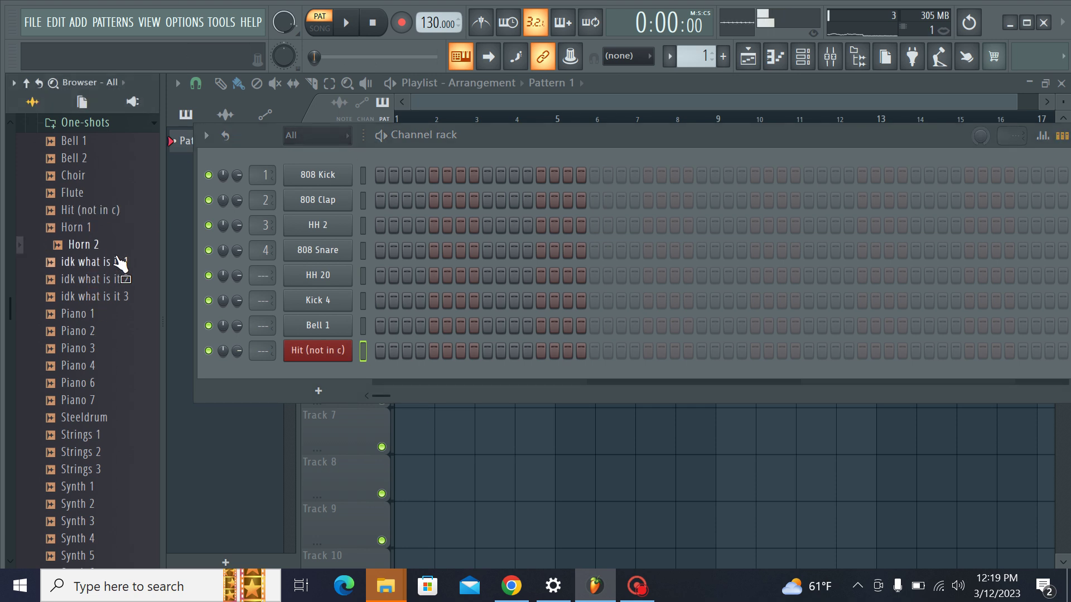
{"action": "left_click", "coordinate": [117, 260]}
{"action": "left_click", "coordinate": [116, 296]}
{"action": "left_click", "coordinate": [126, 349]}
{"action": "left_click", "coordinate": [131, 385]}
{"action": "left_click", "coordinate": [132, 414]}
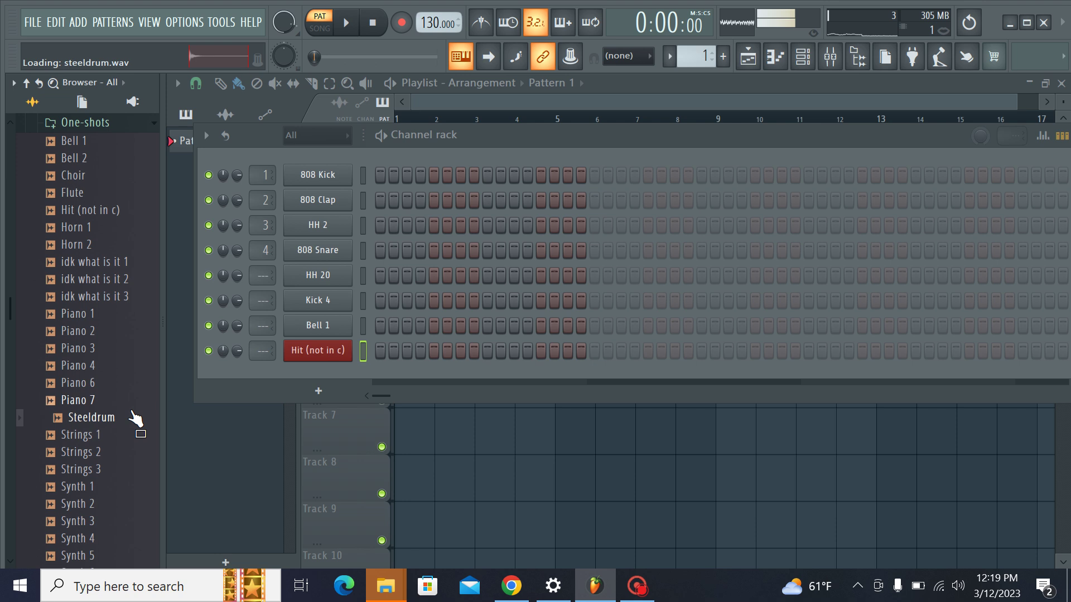
{"action": "left_click_drag", "start_coordinate": [132, 418], "coordinate": [119, 427]}
Step: Compare the strings one-shots and add Strings 2 to the Channel rack as a new channel
{"action": "left_click", "coordinate": [100, 435]}
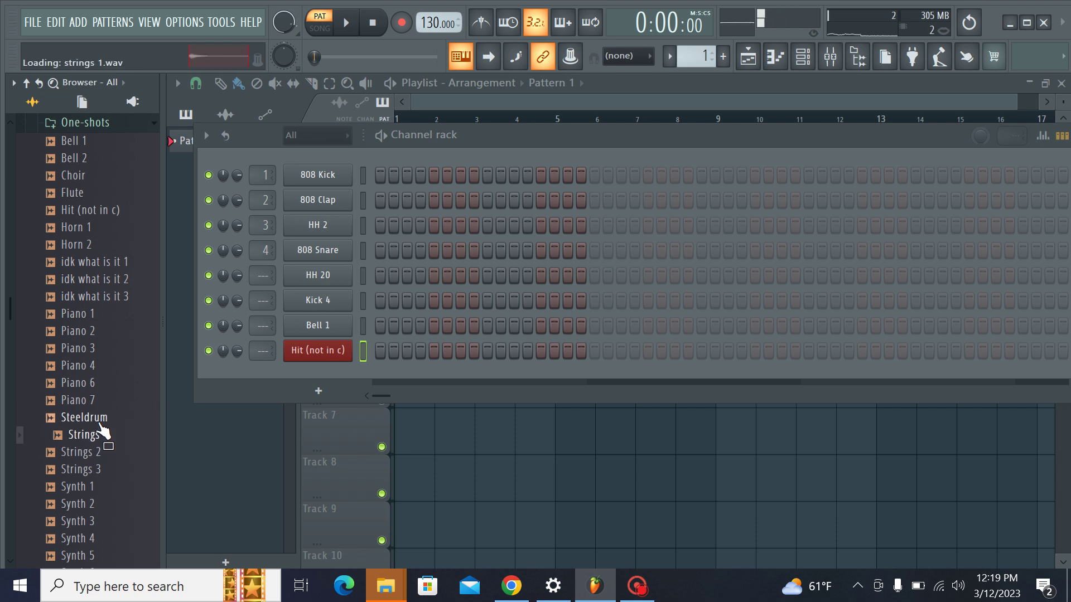
{"action": "key", "text": "Down"}
{"action": "key", "text": "Down"}
{"action": "key", "text": "Down"}
{"action": "key", "text": "Up"}
{"action": "key", "text": "Up"}
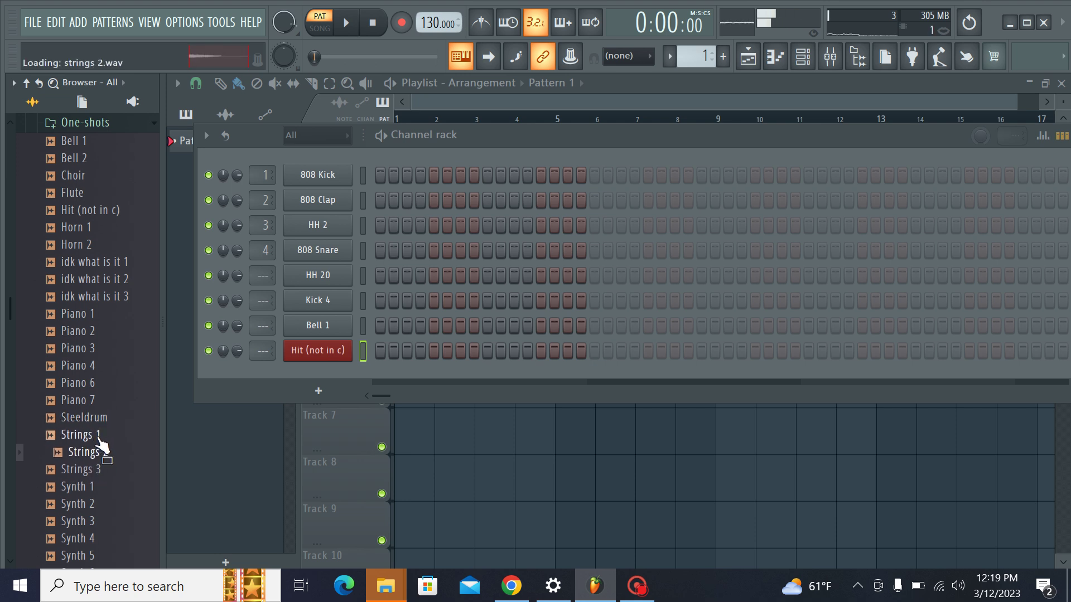
{"action": "left_click_drag", "start_coordinate": [103, 460], "coordinate": [333, 376]}
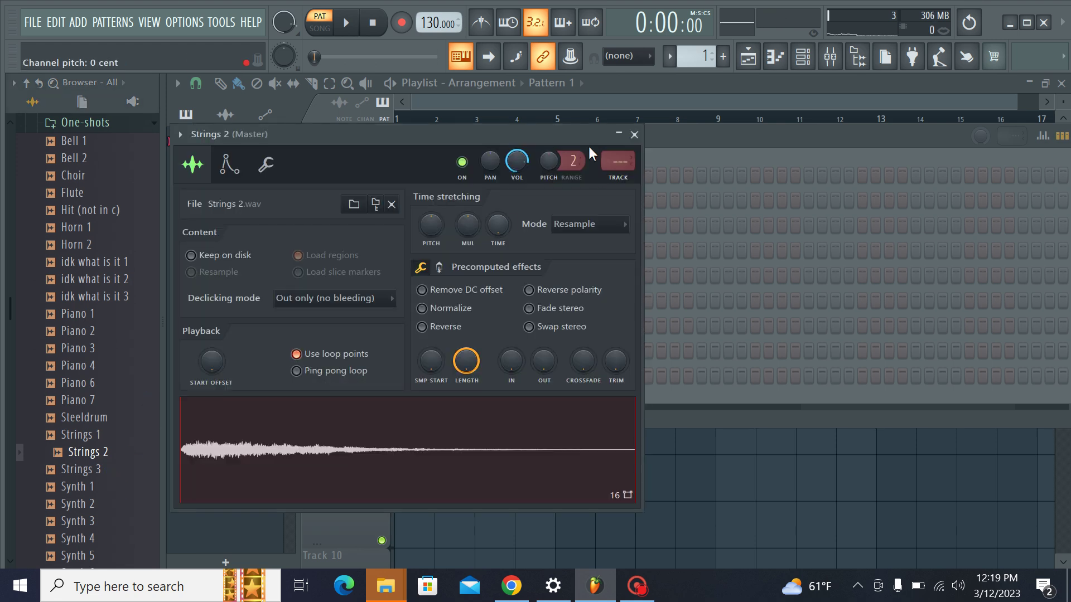
Step: Try the Reverse effect on the Strings 2 sample, switch it back off, preview the sample and close its channel settings
{"action": "left_click", "coordinate": [422, 327]}
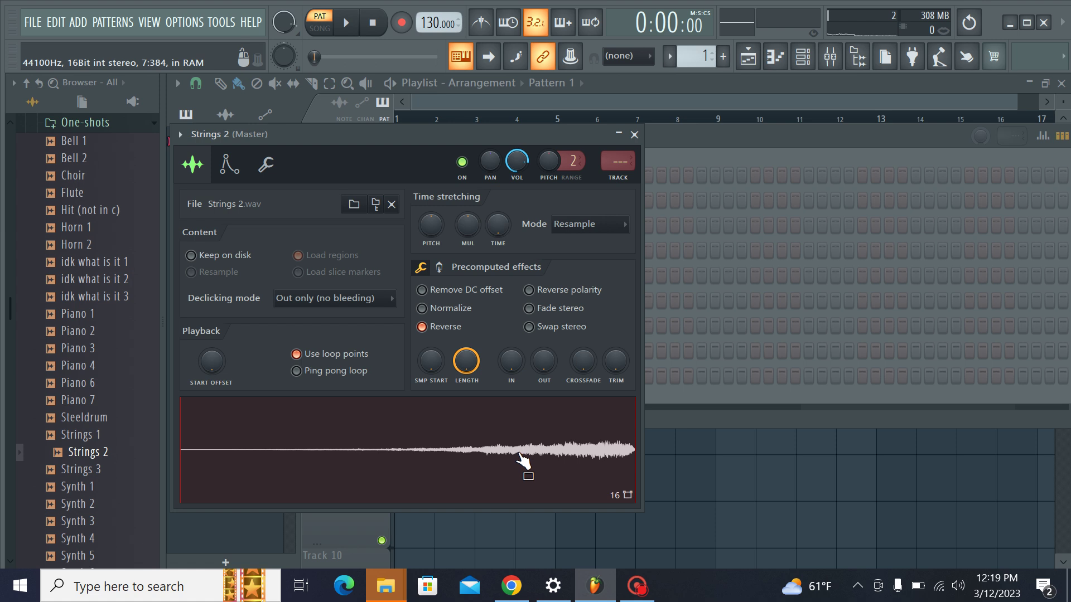
{"action": "left_click", "coordinate": [422, 327]}
{"action": "left_click", "coordinate": [346, 414]}
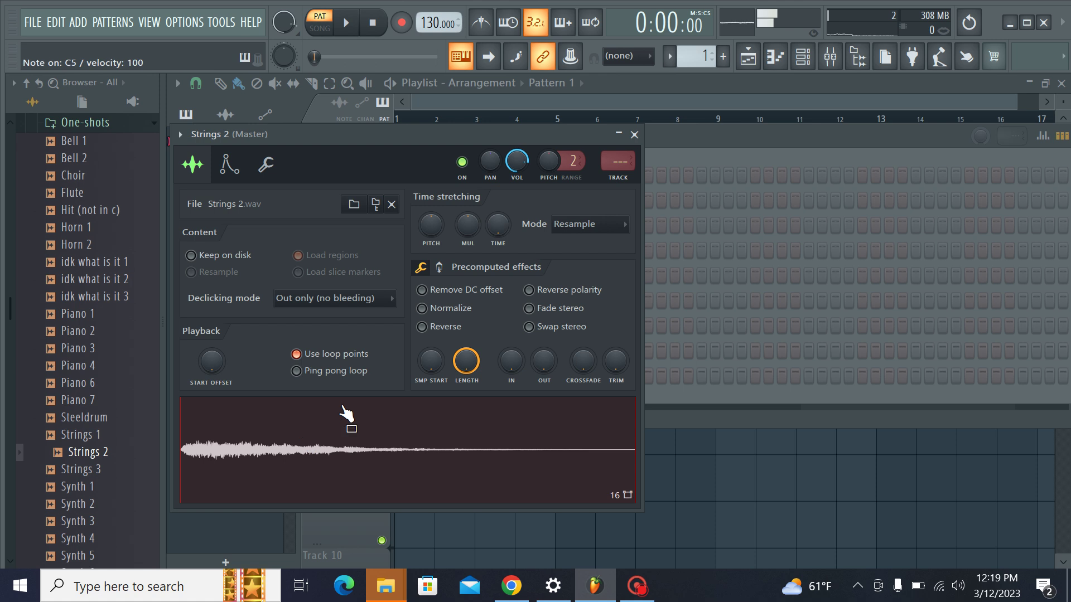
{"action": "left_click", "coordinate": [634, 134]}
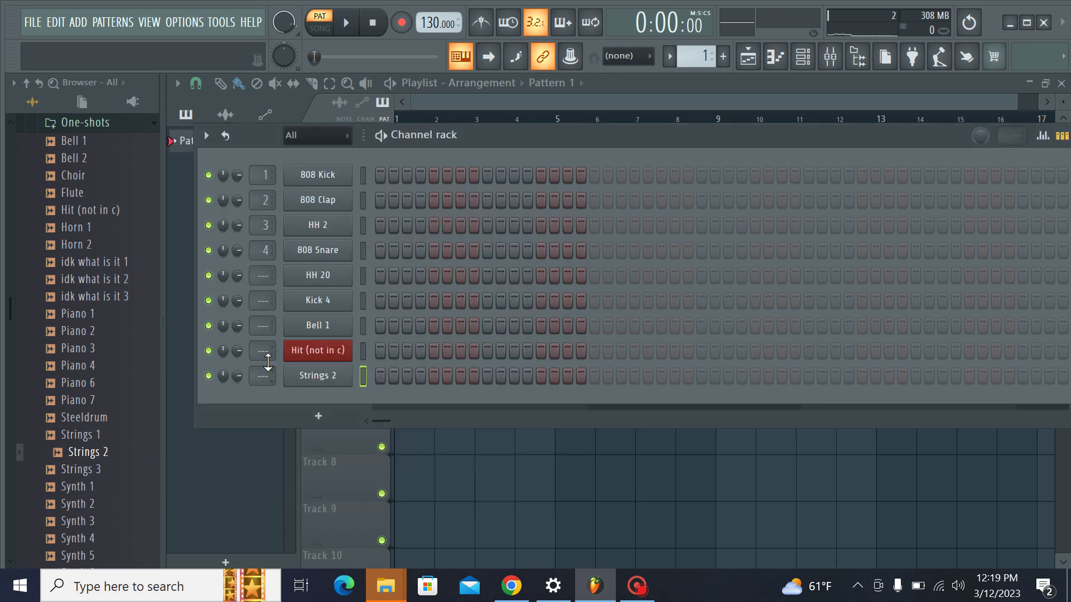
Step: Color the Strings 2 channel brown (#842E2C) using a previously used swatch
{"action": "right_click", "coordinate": [316, 385]}
{"action": "left_click", "coordinate": [391, 408]}
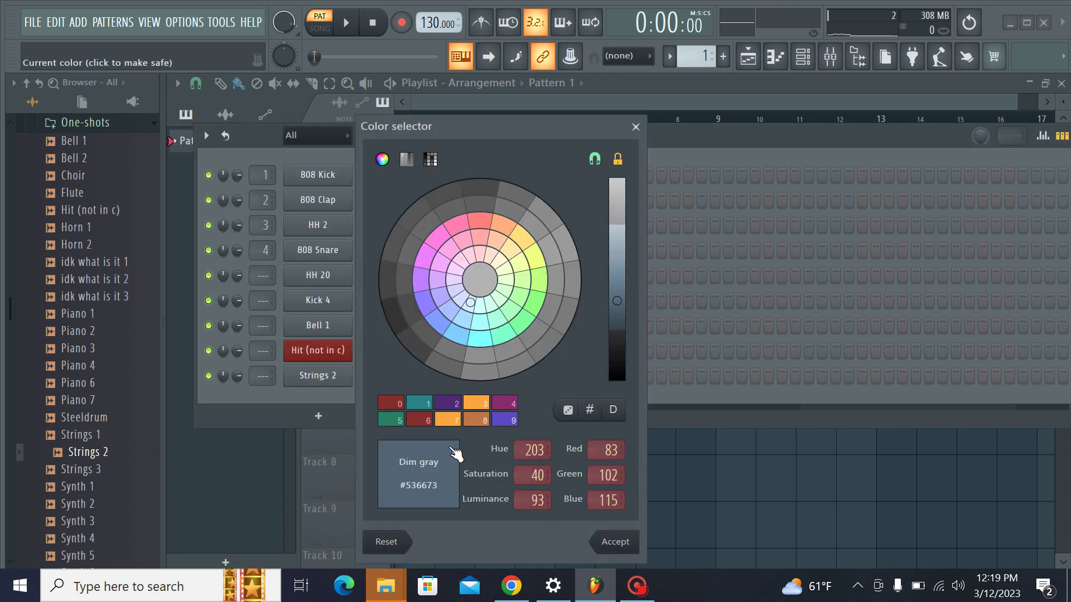
{"action": "left_click", "coordinate": [417, 423]}
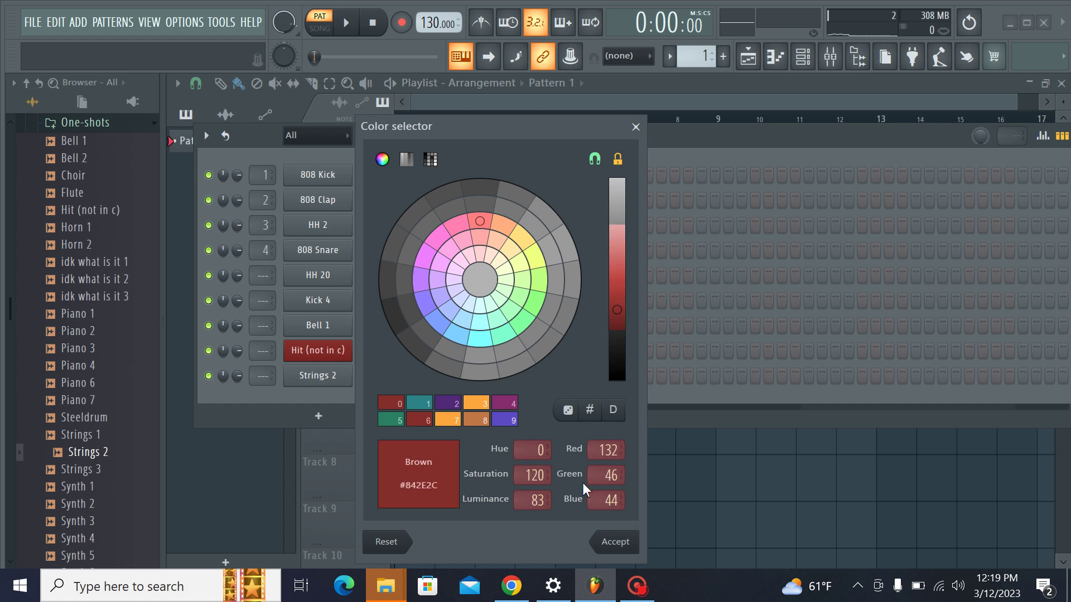
{"action": "left_click", "coordinate": [616, 542]}
Step: Preview the Steeldrum one-shot and add it to the Channel rack as a new channel
{"action": "left_click", "coordinate": [106, 421]}
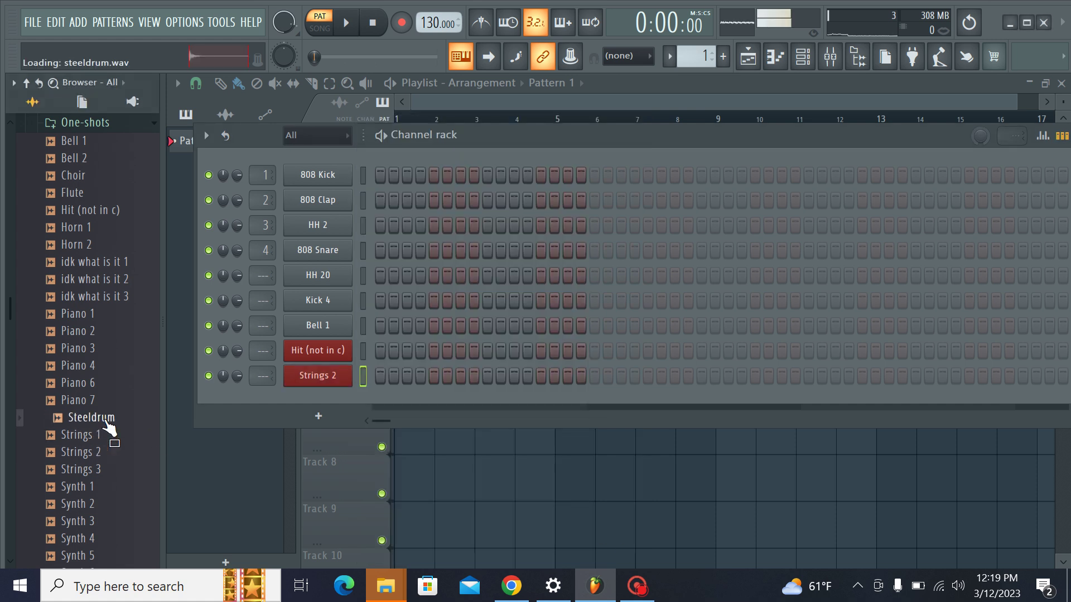
{"action": "left_click_drag", "start_coordinate": [109, 428], "coordinate": [247, 411]}
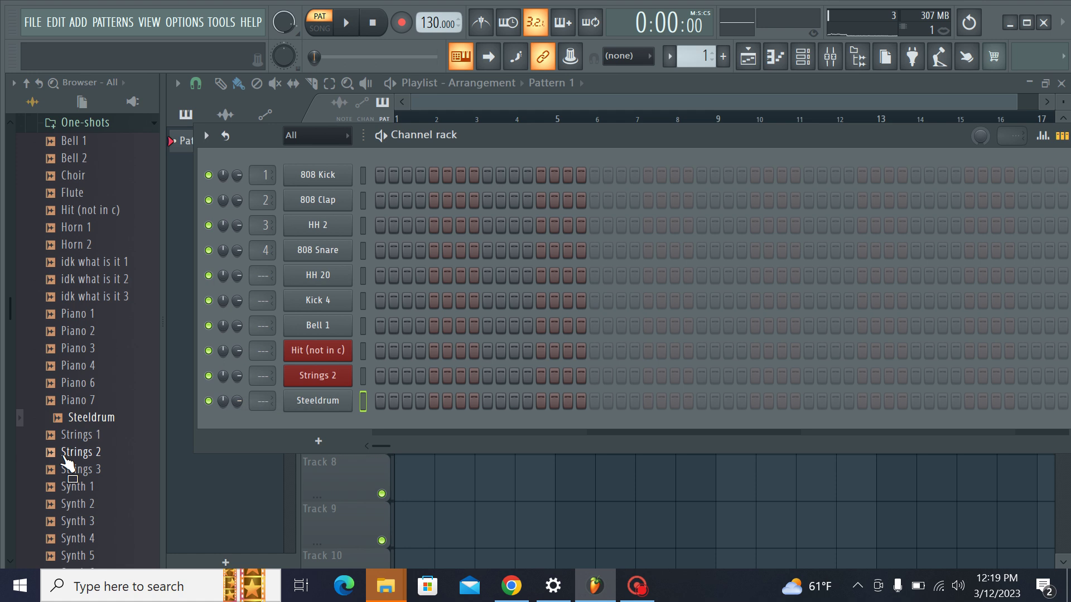
Step: Preview the Synth 1 one-shot and audition the first ten samples in the Open-Hats folder
{"action": "left_click_drag", "start_coordinate": [69, 486], "coordinate": [67, 487]}
{"action": "scroll", "coordinate": [71, 474], "scroll_direction": "down", "scroll_amount": 6}
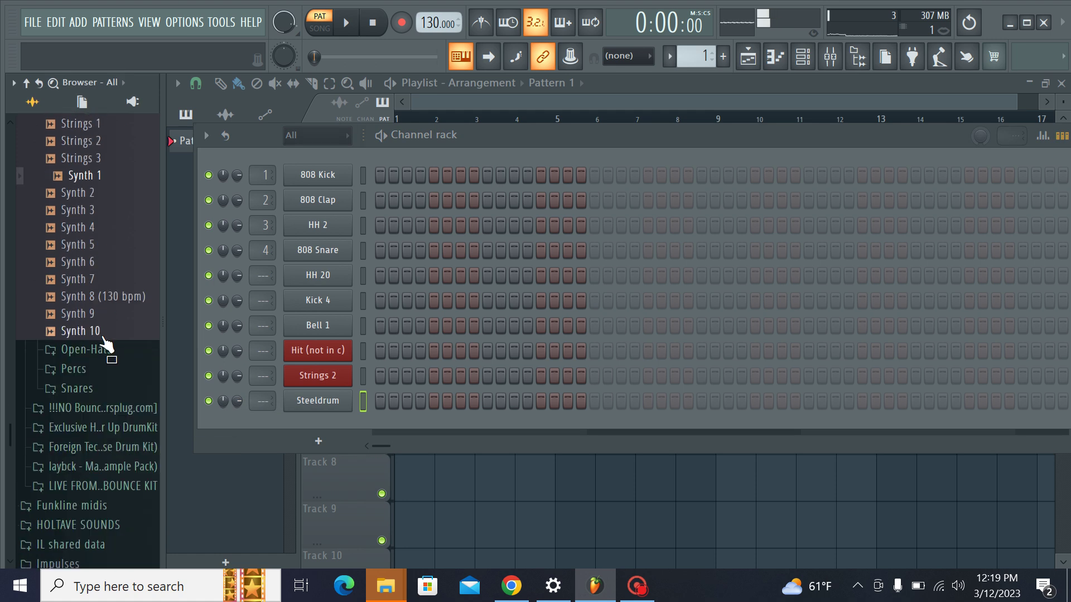
{"action": "left_click", "coordinate": [95, 354]}
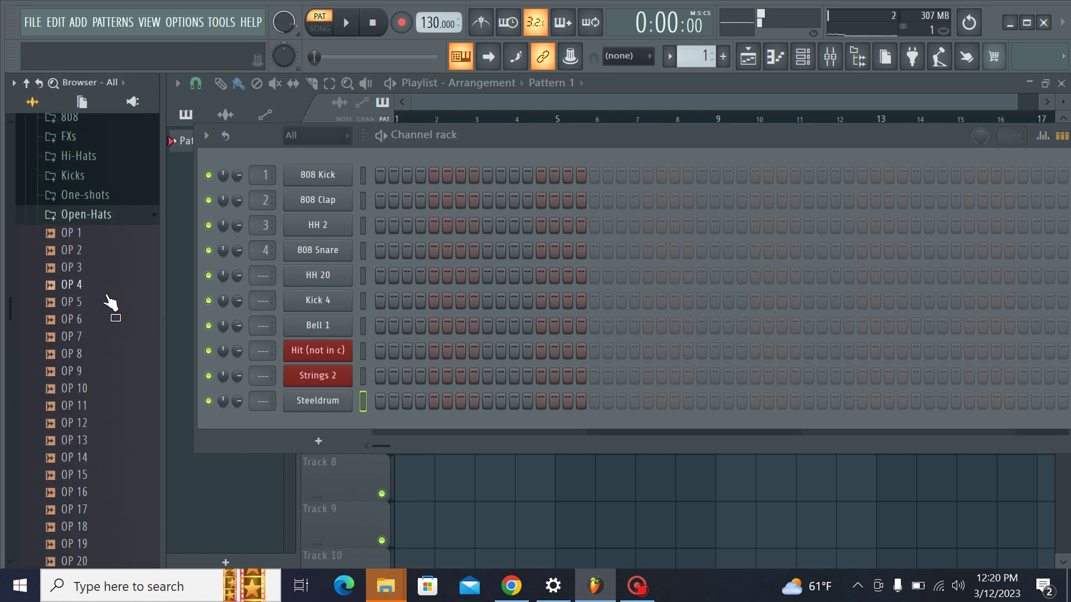
{"action": "left_click", "coordinate": [106, 233]}
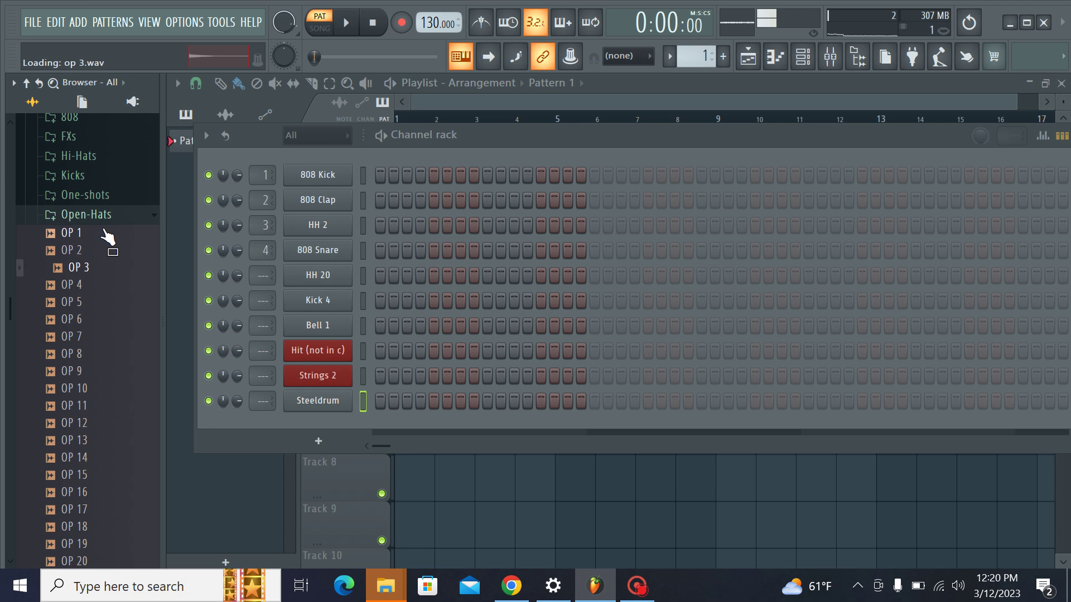
{"action": "key", "text": "Down"}
{"action": "key", "text": "Down"}
{"action": "key", "text": "Down"}
{"action": "key", "text": "Down"}
{"action": "key", "text": "Down"}
{"action": "key", "text": "Down"}
{"action": "key", "text": "Down"}
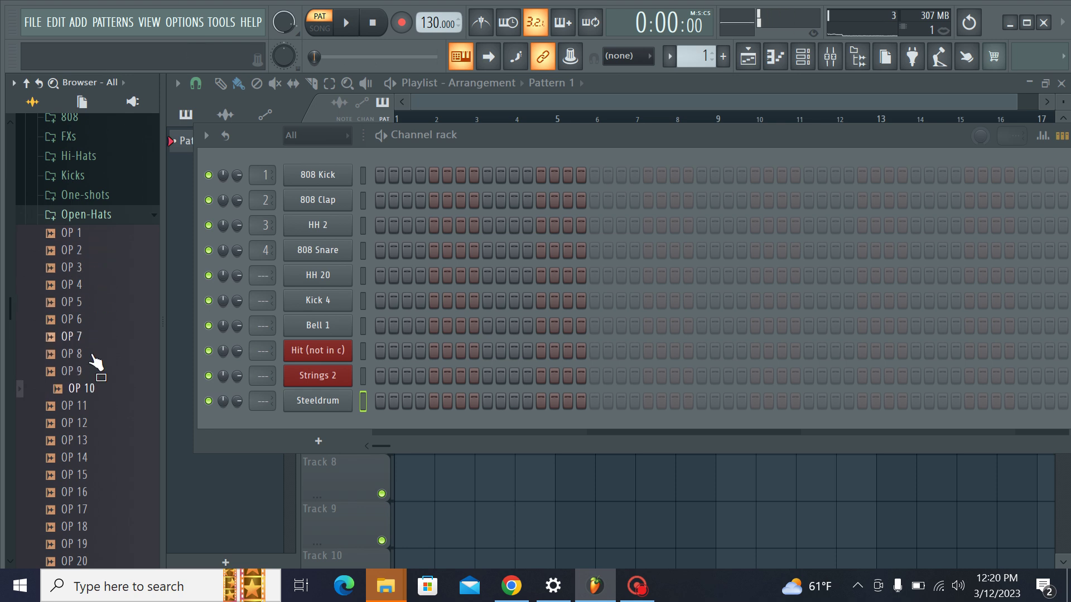
Step: Audition the open hats from OP 11 to OP 17 and add OP 15 to the Channel rack as a new channel
{"action": "key", "text": "Down"}
{"action": "key", "text": "Down"}
{"action": "key", "text": "Down"}
{"action": "key", "text": "Down"}
{"action": "key", "text": "Down"}
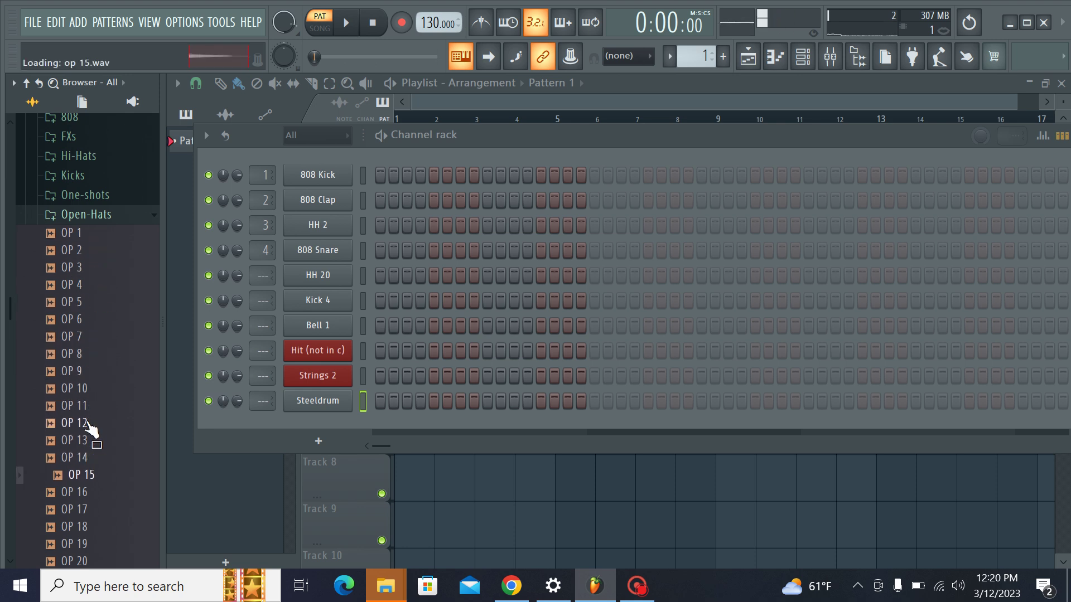
{"action": "key", "text": "Down"}
{"action": "key", "text": "Up"}
{"action": "key", "text": "Up"}
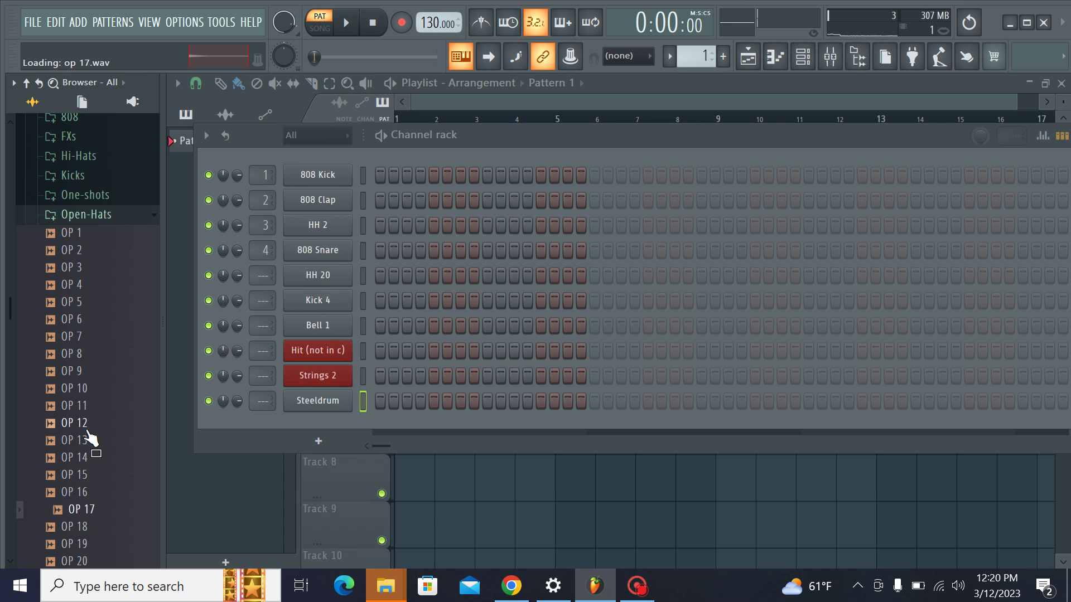
{"action": "left_click_drag", "start_coordinate": [91, 479], "coordinate": [281, 426]}
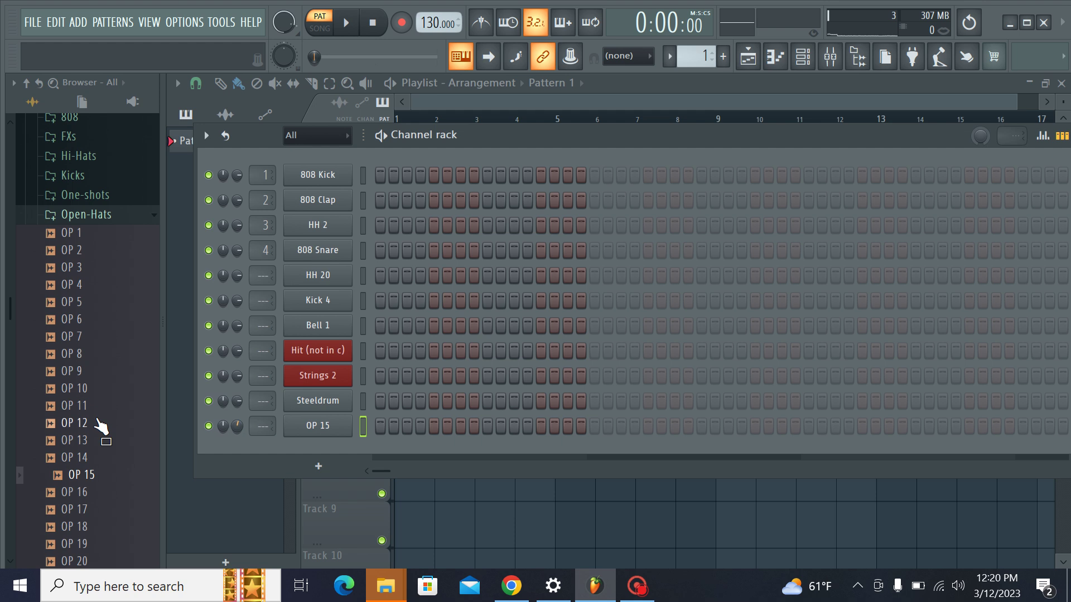
Step: Audition the HI1, HI2, HI3, OHHH!! - The Block Is Hot and vybeSnare3 samples in the !!!NO Bounce drum kit
{"action": "scroll", "coordinate": [100, 427], "scroll_direction": "down", "scroll_amount": 8}
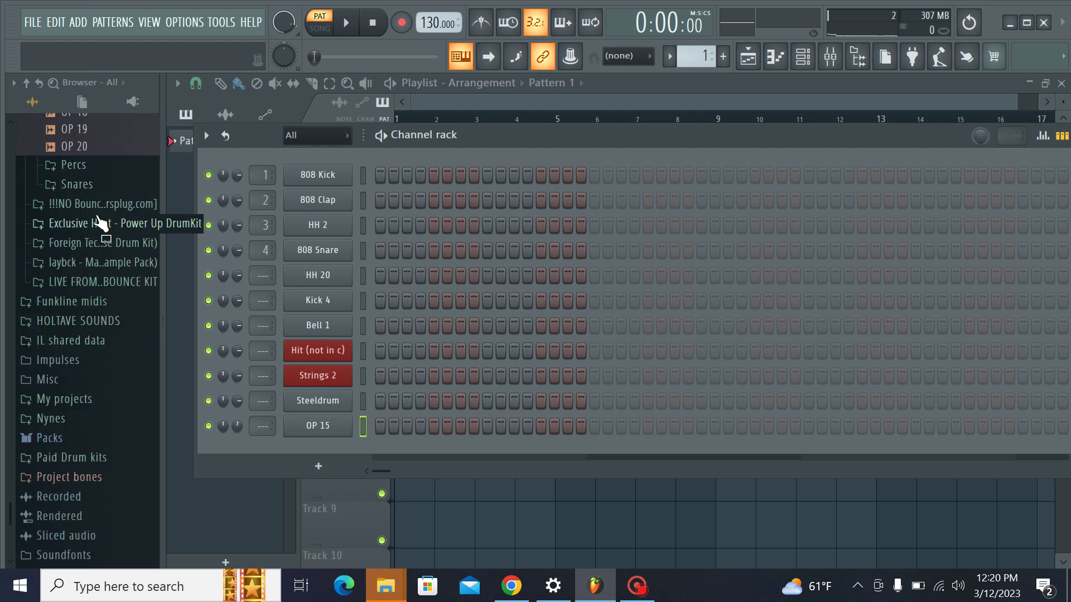
{"action": "left_click", "coordinate": [114, 205]}
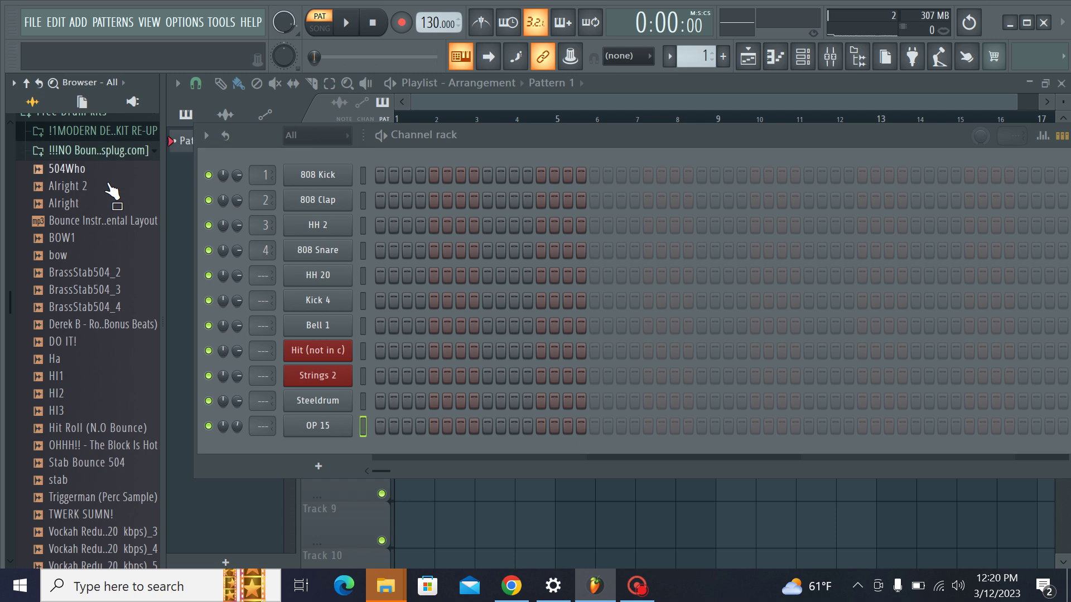
{"action": "left_click", "coordinate": [64, 377]}
{"action": "left_click", "coordinate": [64, 394]}
{"action": "left_click", "coordinate": [63, 412]}
{"action": "left_click", "coordinate": [70, 445]}
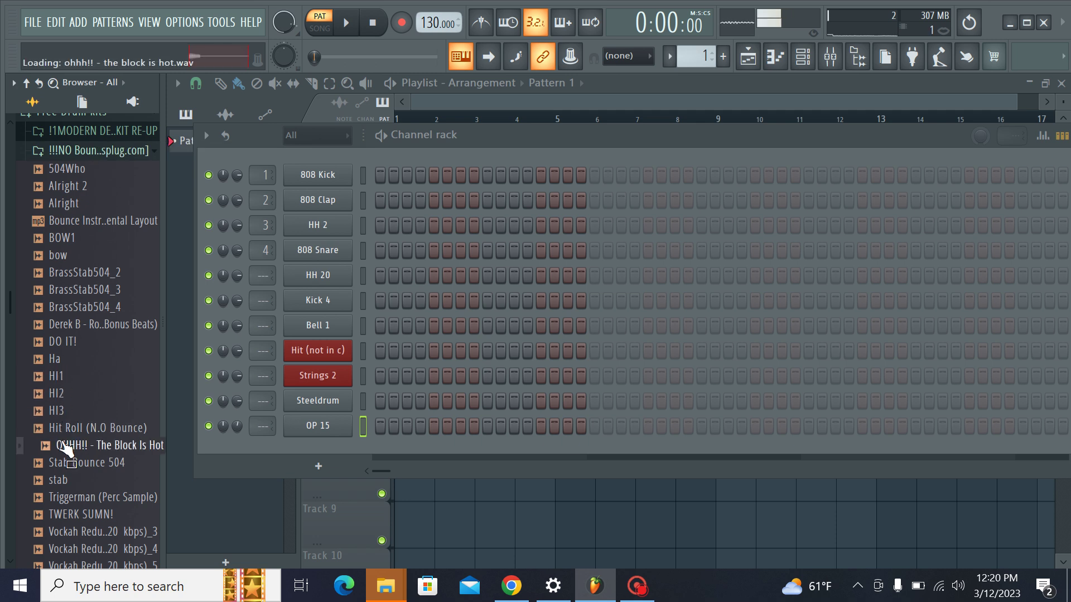
{"action": "scroll", "coordinate": [84, 447], "scroll_direction": "down", "scroll_amount": 8}
{"action": "scroll", "coordinate": [73, 413], "scroll_direction": "up", "scroll_amount": 7}
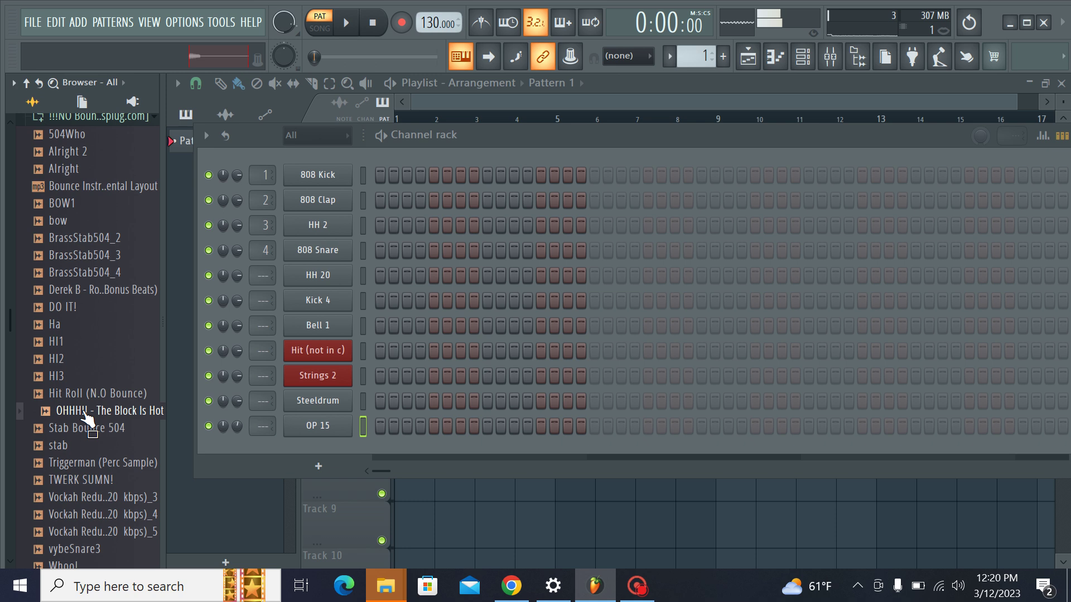
{"action": "scroll", "coordinate": [95, 454], "scroll_direction": "down", "scroll_amount": 4}
{"action": "left_click", "coordinate": [107, 346]}
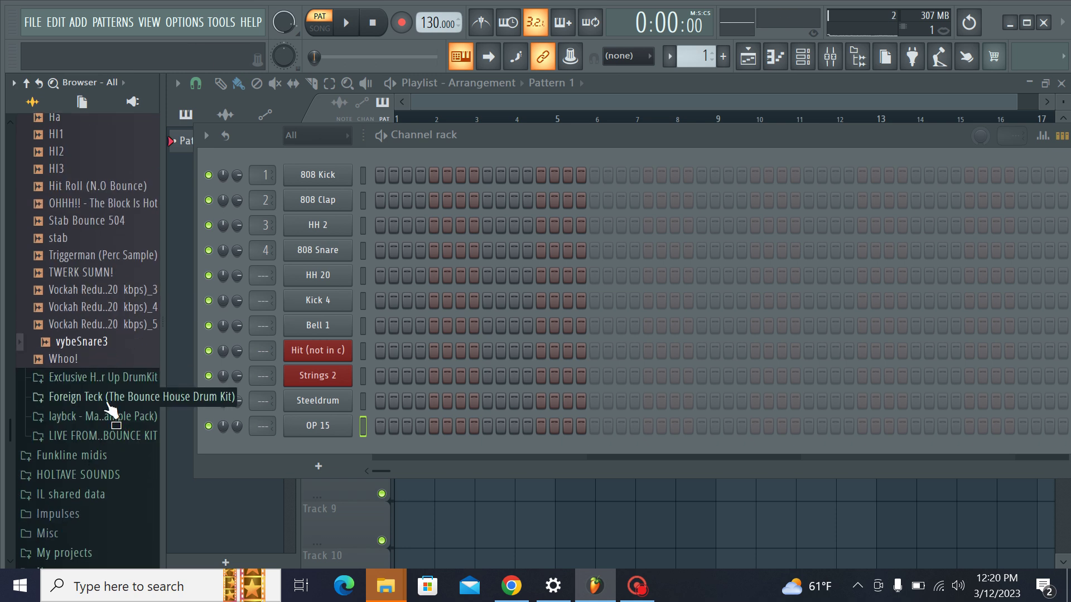
Step: Preview the HAT sample in the LIVE FROM bounce kit's PERCUSSION folder and replace the 808 Clap channel's sample with CLEAN SNARE
{"action": "left_click", "coordinate": [112, 436]}
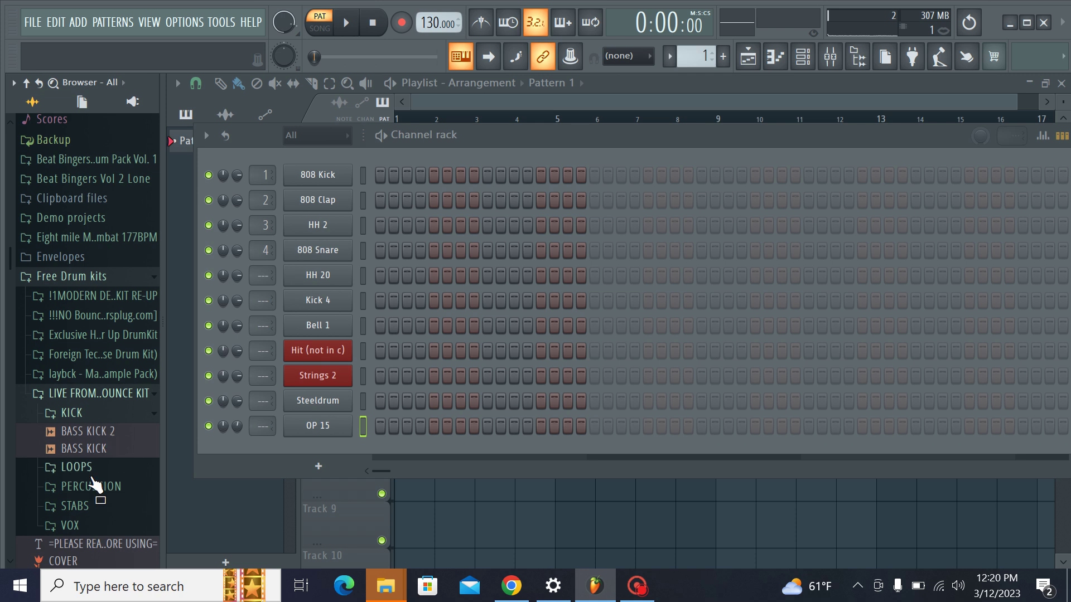
{"action": "left_click", "coordinate": [92, 481]}
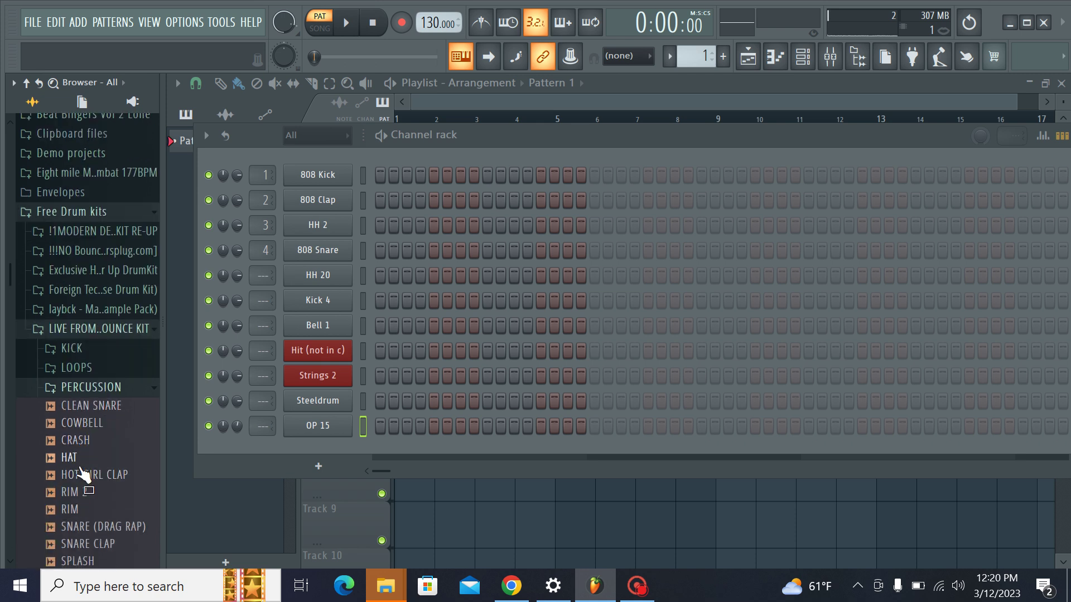
{"action": "left_click", "coordinate": [78, 463]}
{"action": "mouse_move", "coordinate": [109, 450]}
{"action": "left_mouse_down"}
{"action": "mouse_move", "coordinate": [210, 350]}
{"action": "mouse_move", "coordinate": [95, 457]}
{"action": "left_mouse_up"}
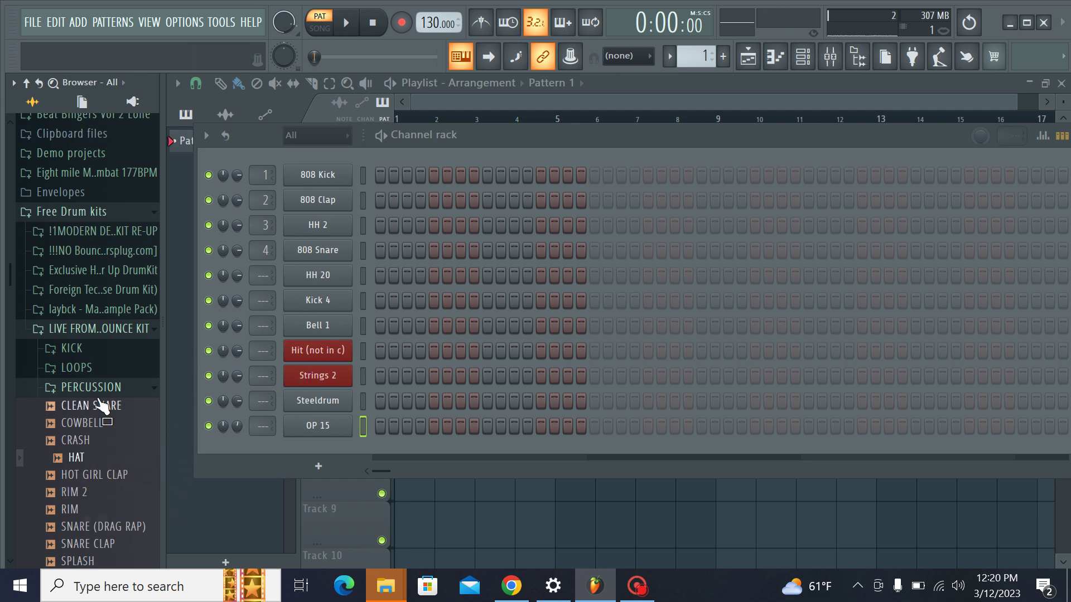
{"action": "left_click", "coordinate": [99, 391]}
{"action": "left_click", "coordinate": [95, 391]}
{"action": "left_click_drag", "start_coordinate": [96, 405], "coordinate": [78, 511]}
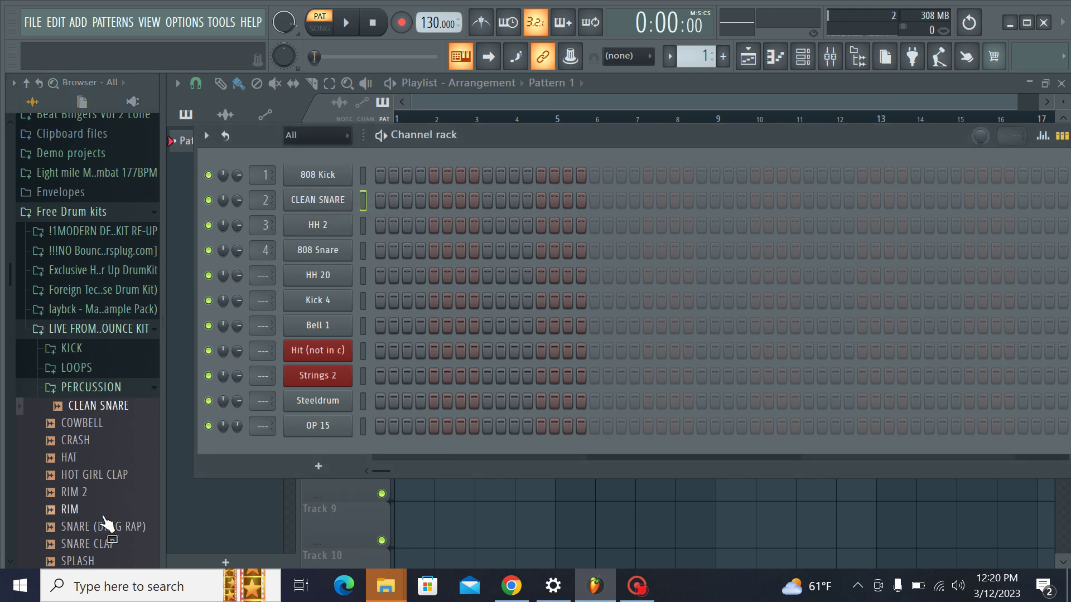
Step: Add HOLTAVE Chirp (i-205) from HOLTAVE DRUMKIT and the Mystical sample from Holt Ave exclusive sounds as new channels
{"action": "scroll", "coordinate": [105, 513], "scroll_direction": "down", "scroll_amount": 6}
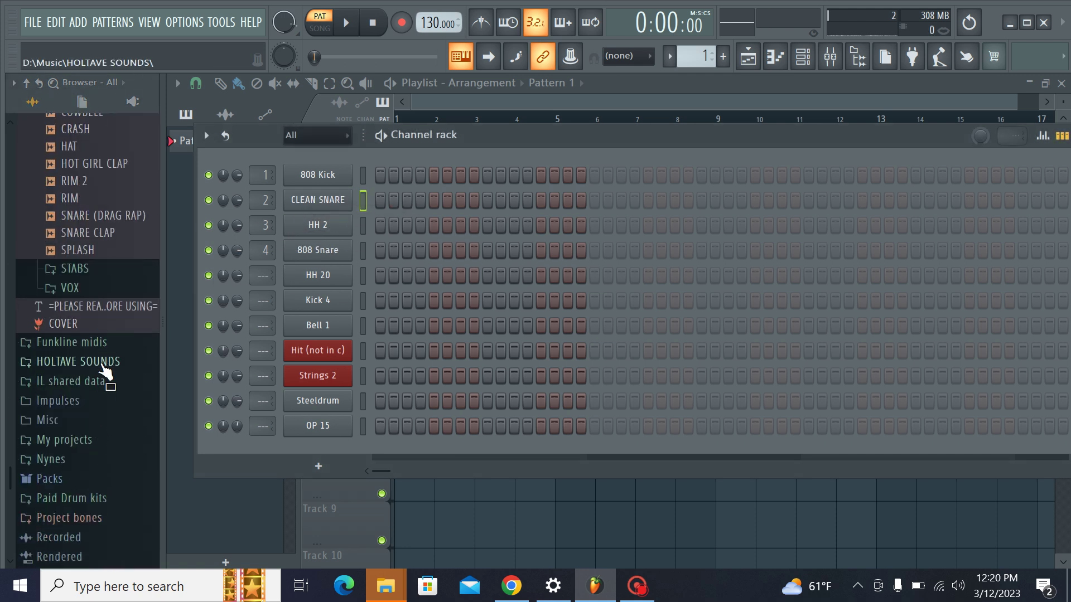
{"action": "left_click", "coordinate": [103, 363]}
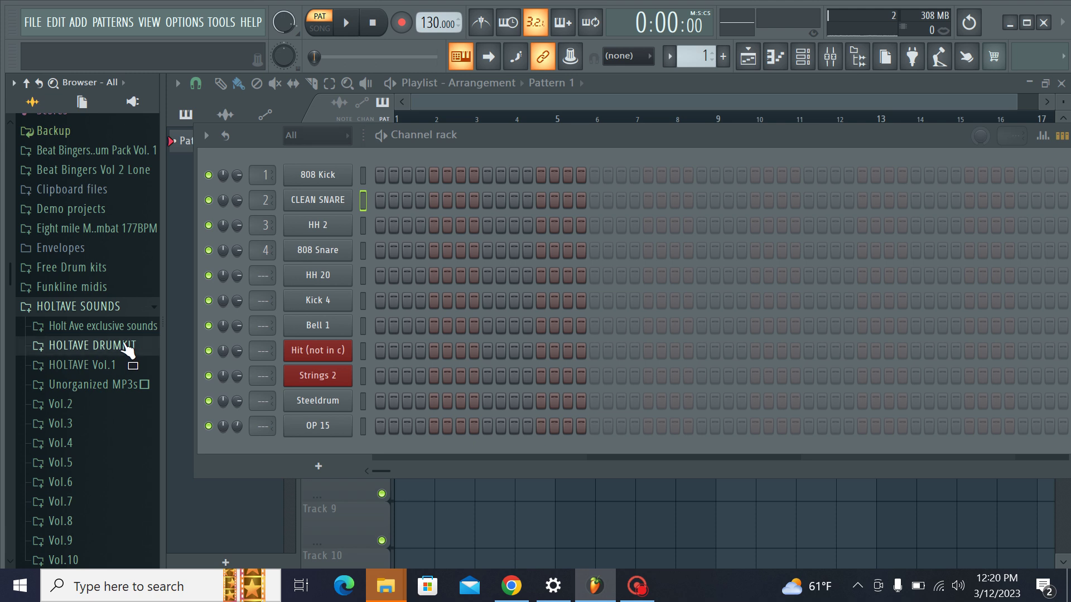
{"action": "left_click", "coordinate": [92, 345]}
{"action": "left_click_drag", "start_coordinate": [106, 319], "coordinate": [247, 446]}
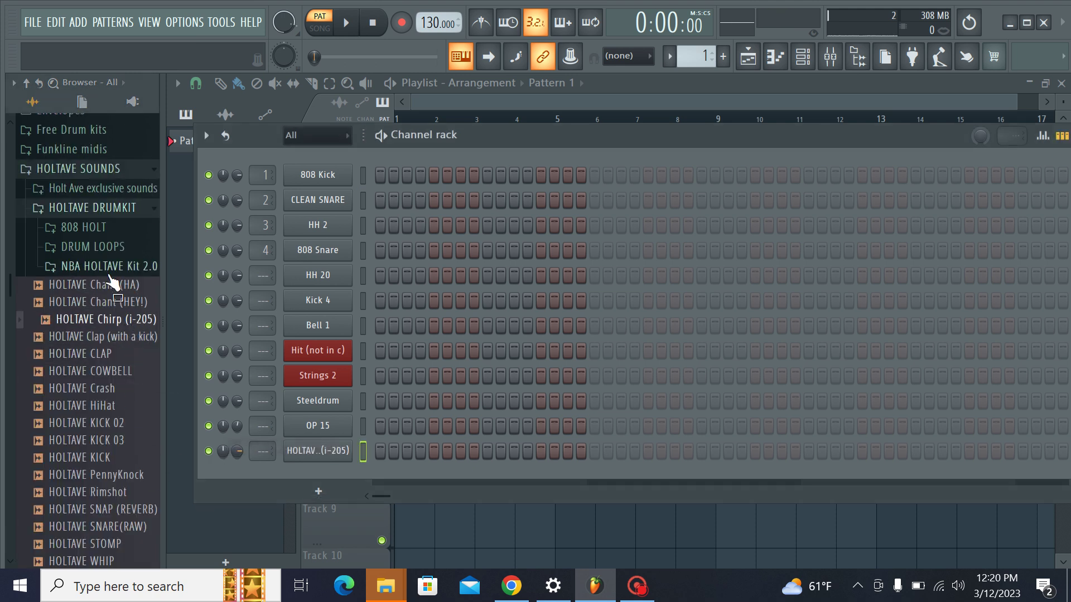
{"action": "left_click", "coordinate": [122, 189]}
{"action": "left_click_drag", "start_coordinate": [106, 241], "coordinate": [269, 477]}
Step: Preview Crash (8) Gamer from the MikeD paid drum kit's Crash folder and add it to the Channel rack as a new channel
{"action": "key", "text": "F9"}
{"action": "scroll", "coordinate": [87, 429], "scroll_direction": "down", "scroll_amount": 4}
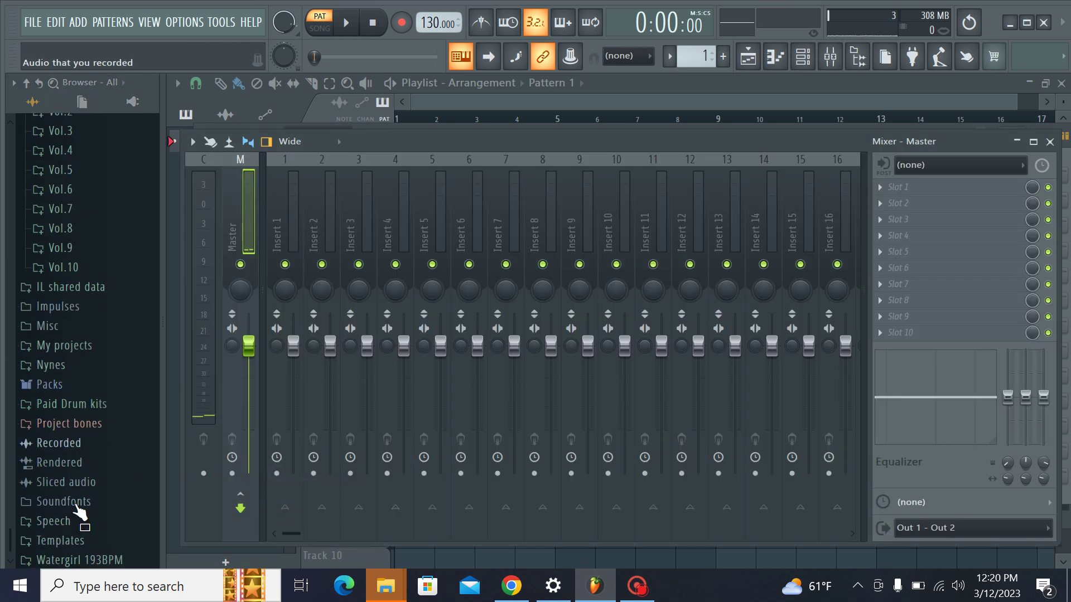
{"action": "left_click", "coordinate": [96, 404]}
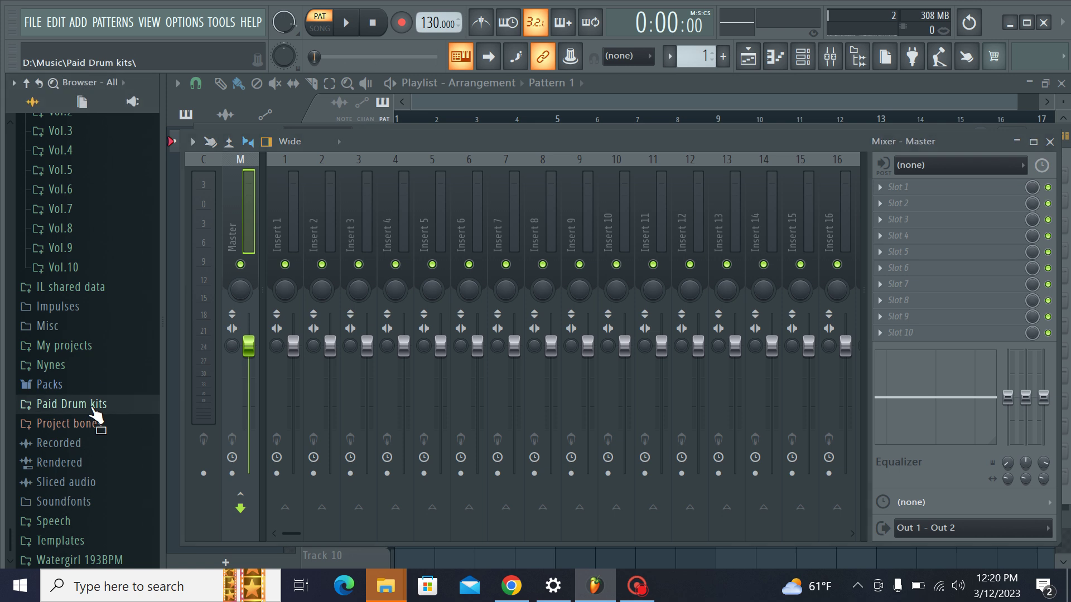
{"action": "left_click", "coordinate": [115, 501]}
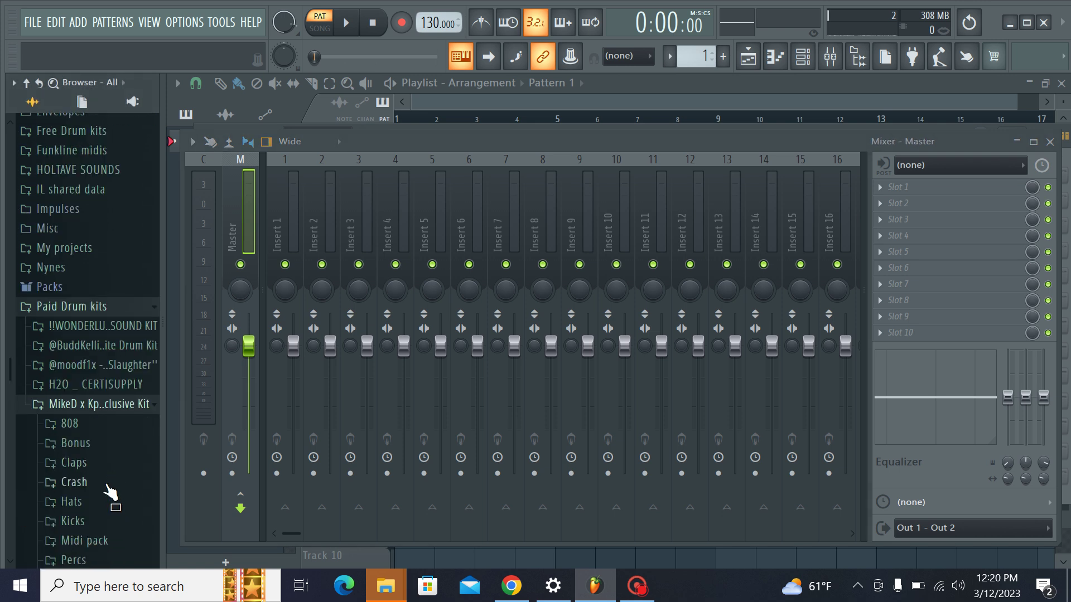
{"action": "left_click", "coordinate": [102, 456]}
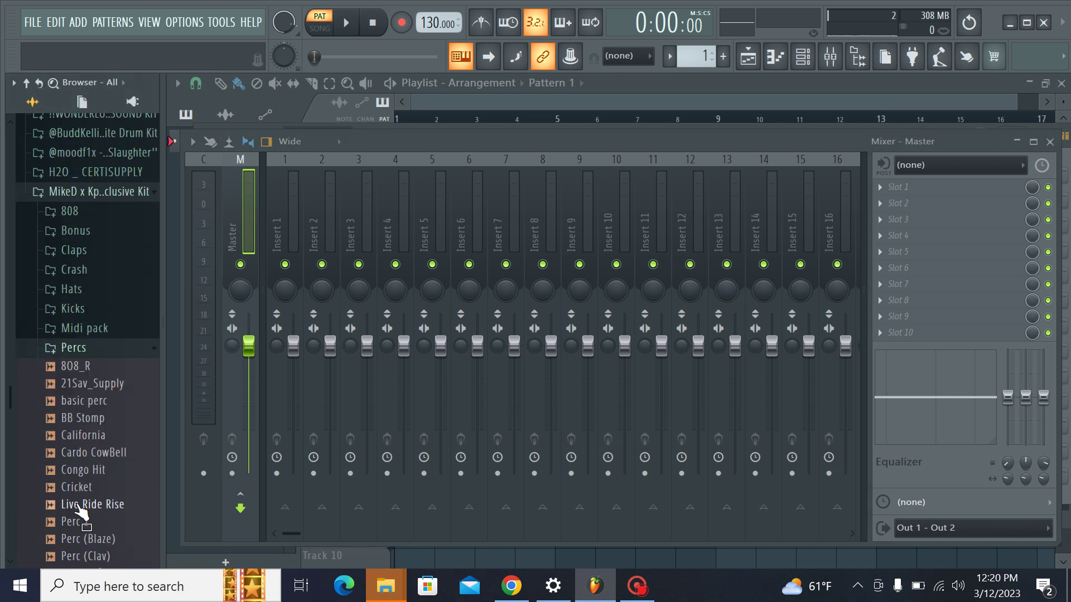
{"action": "left_click", "coordinate": [110, 348]}
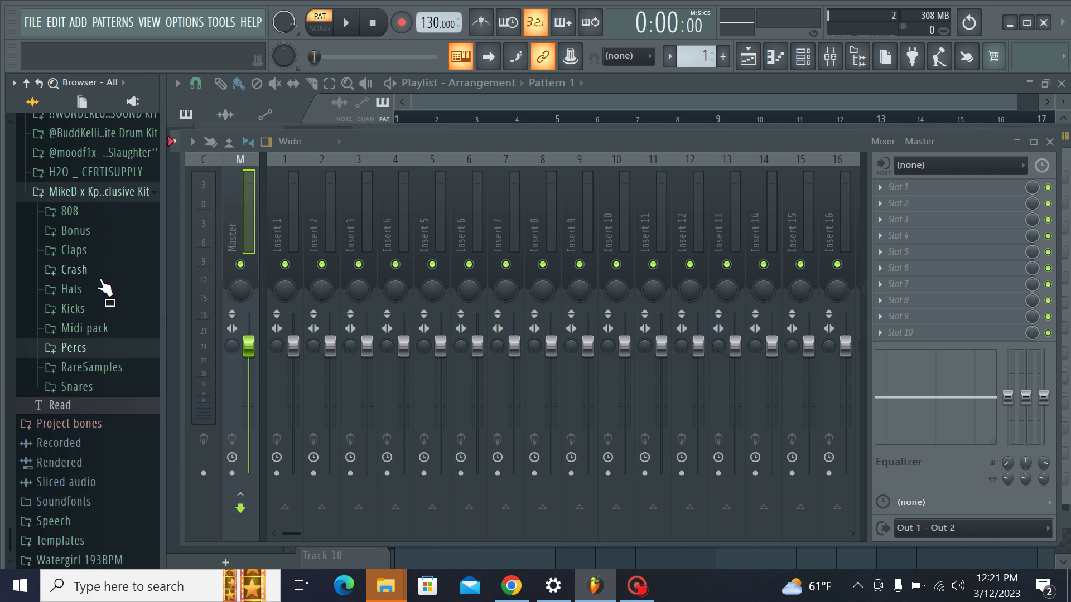
{"action": "left_click", "coordinate": [101, 273]}
{"action": "left_click", "coordinate": [104, 322]}
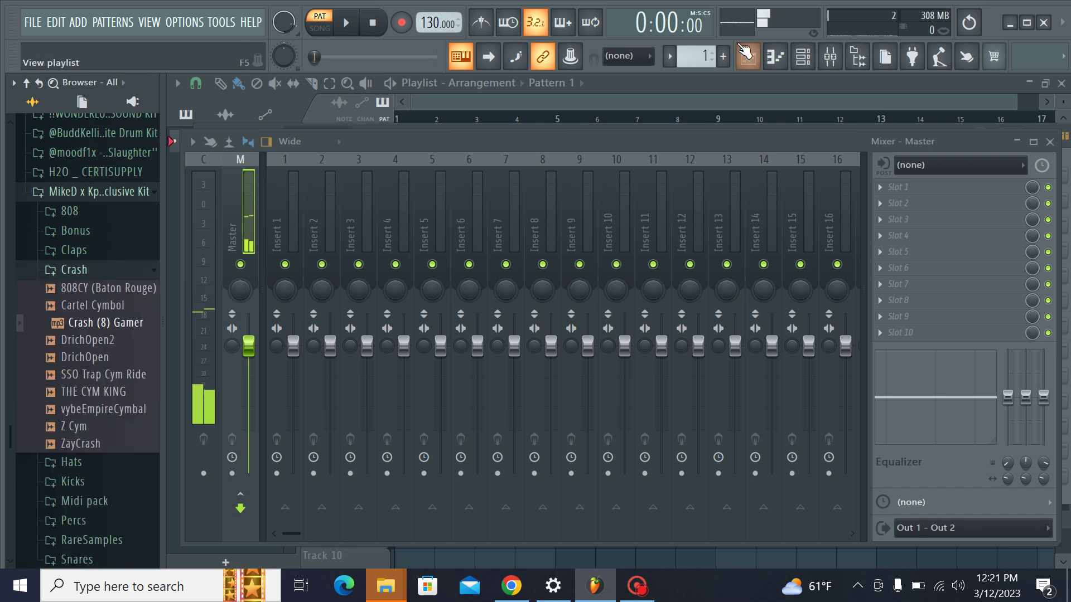
{"action": "left_click", "coordinate": [745, 53]}
{"action": "left_click_drag", "start_coordinate": [94, 323], "coordinate": [290, 499]}
Step: Add a Sawer synth channel and load the FG FunkLine preset from its Bass bank
{"action": "left_click", "coordinate": [318, 542]}
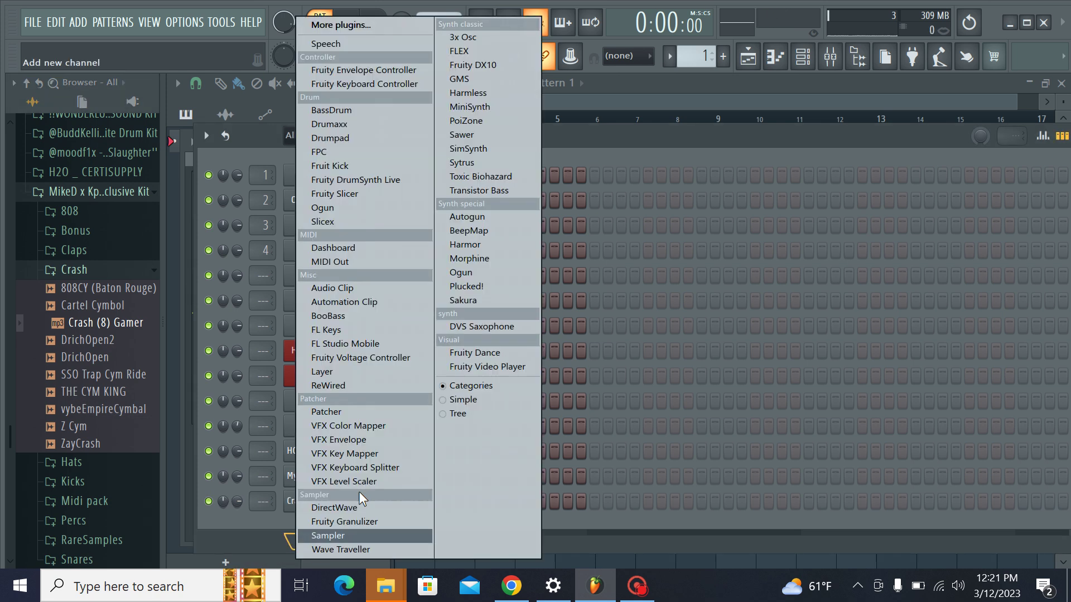
{"action": "left_click", "coordinate": [508, 137]}
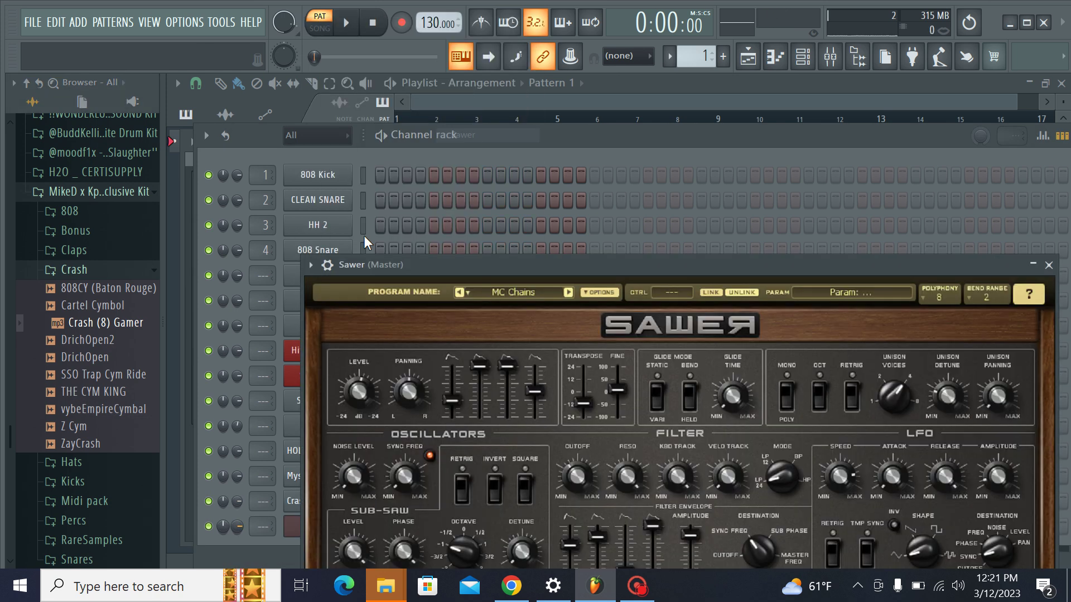
{"action": "left_click", "coordinate": [500, 289]}
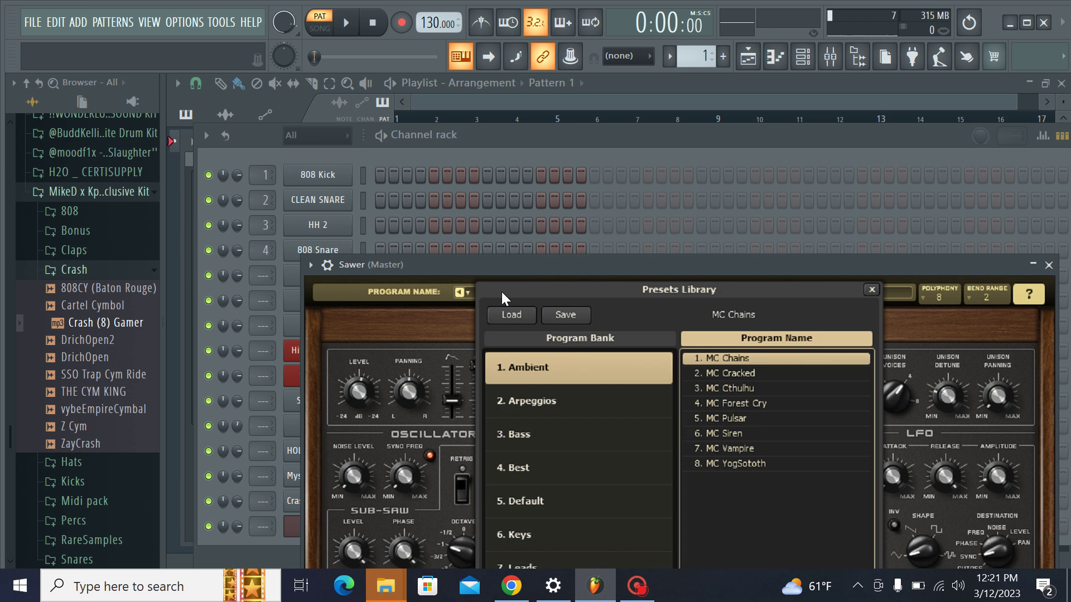
{"action": "left_click", "coordinate": [554, 434]}
{"action": "left_click_drag", "start_coordinate": [591, 272], "coordinate": [533, 141]}
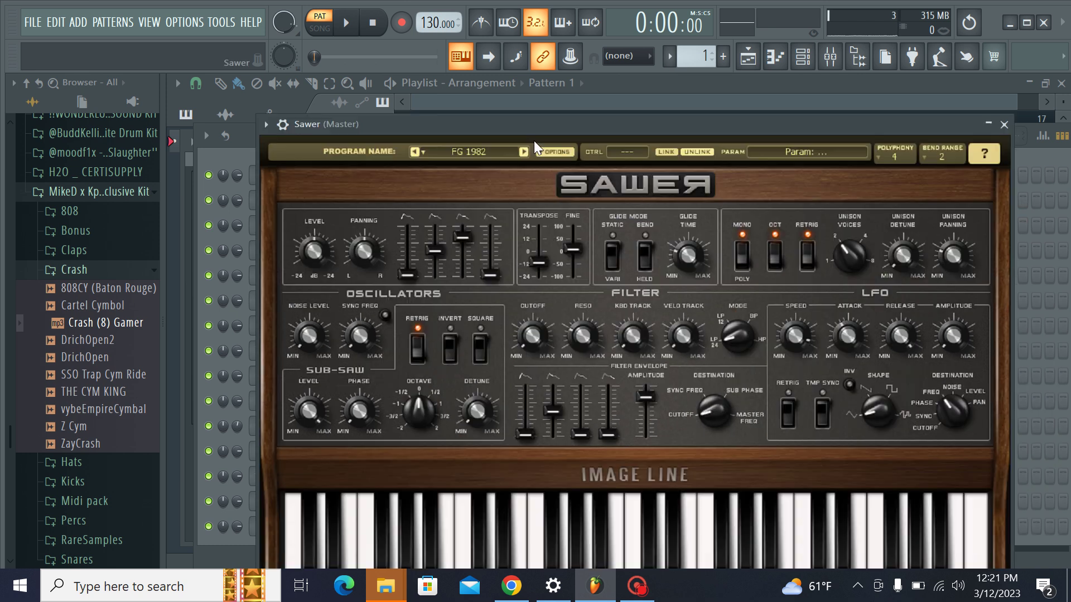
{"action": "left_click", "coordinate": [494, 151]}
{"action": "left_click", "coordinate": [700, 454]}
{"action": "left_click", "coordinate": [331, 466]}
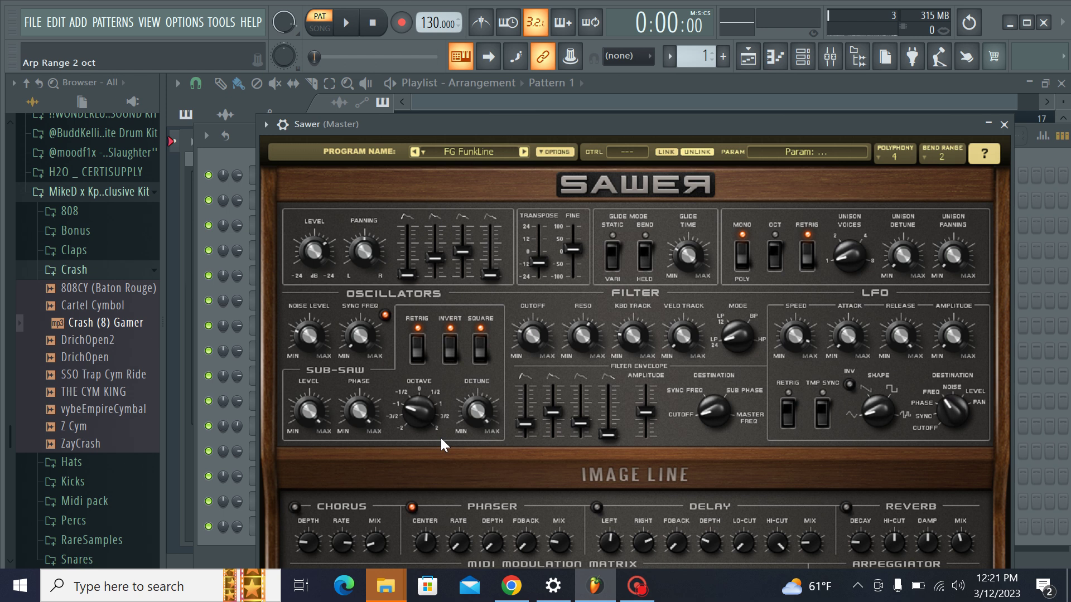
Step: Play test notes on the Sawer bass preset and try its filter envelope amplitude slider
{"action": "key", "text": "z"}
{"action": "key", "text": "m"}
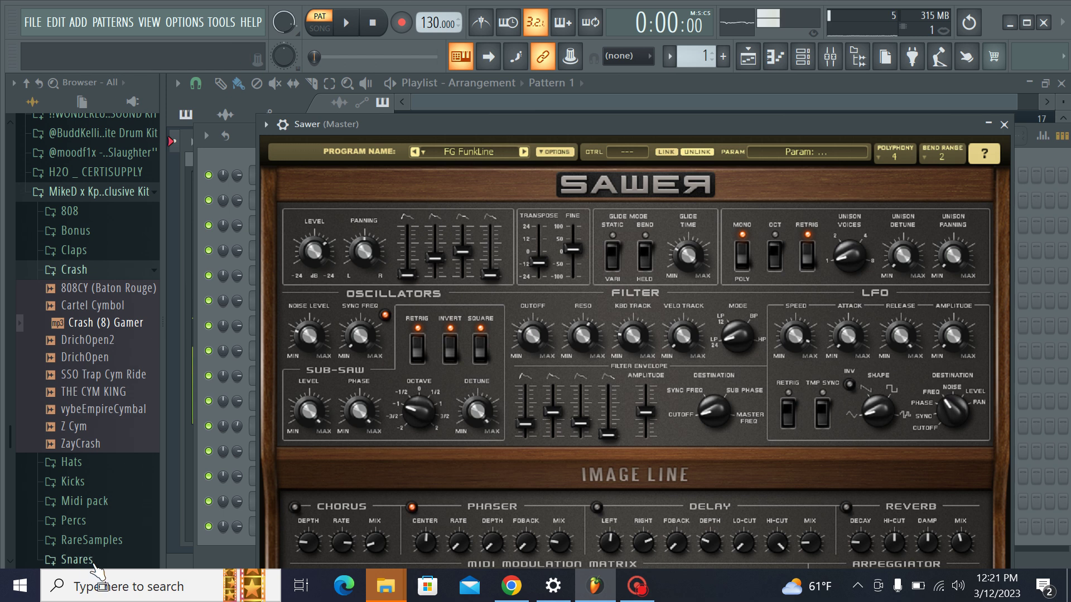
{"action": "key", "text": "m"}
{"action": "left_click_drag", "start_coordinate": [645, 413], "coordinate": [645, 418]}
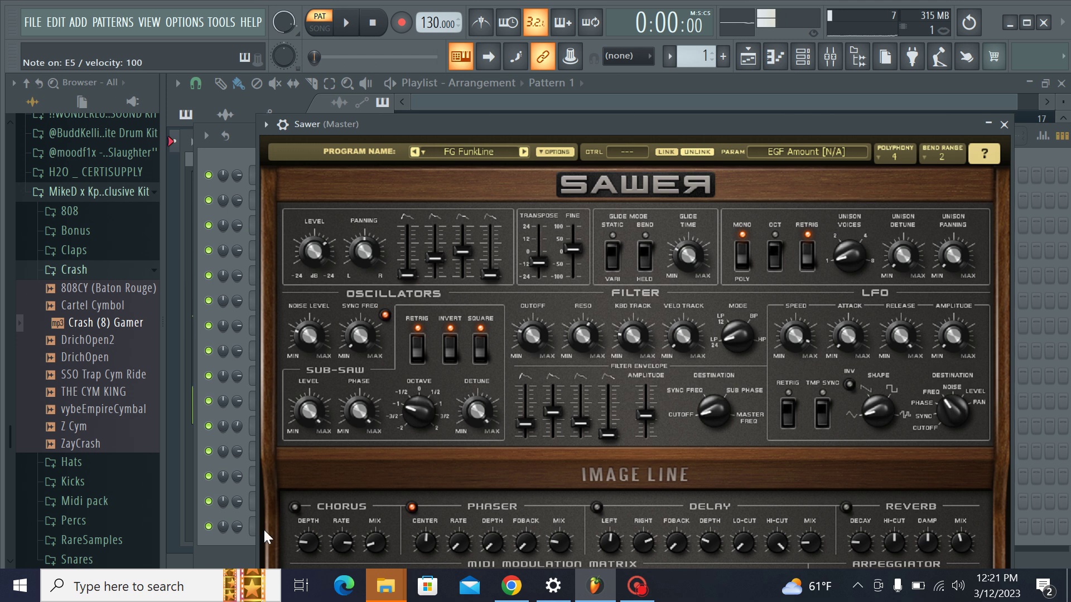
Step: Open the Hit (not in c) channel's settings and play test notes with its sample
{"action": "left_click", "coordinate": [238, 544]}
{"action": "left_click", "coordinate": [337, 352]}
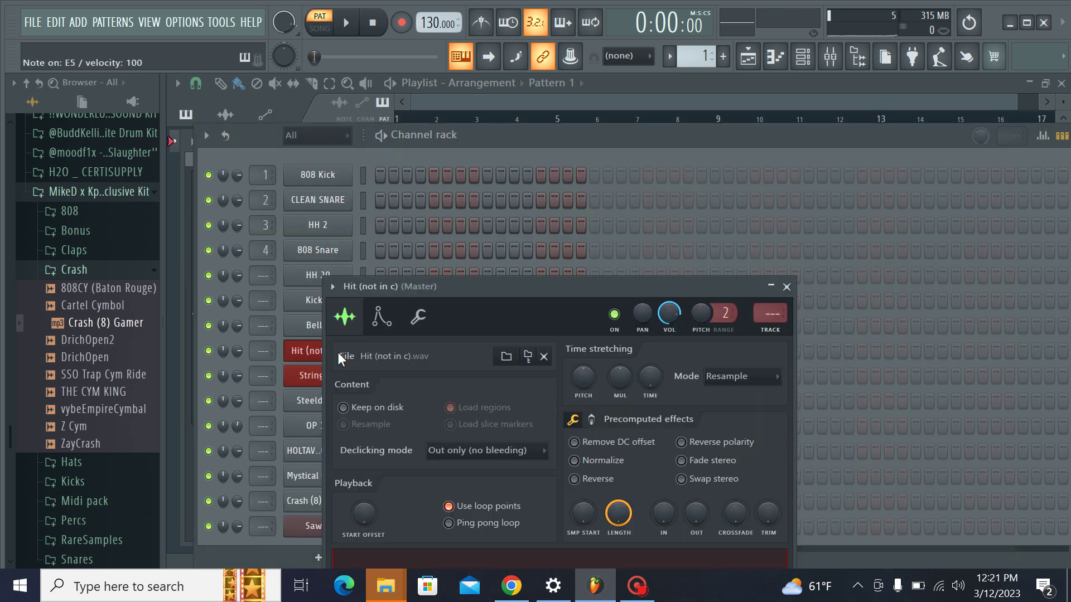
{"action": "key", "text": "r"}
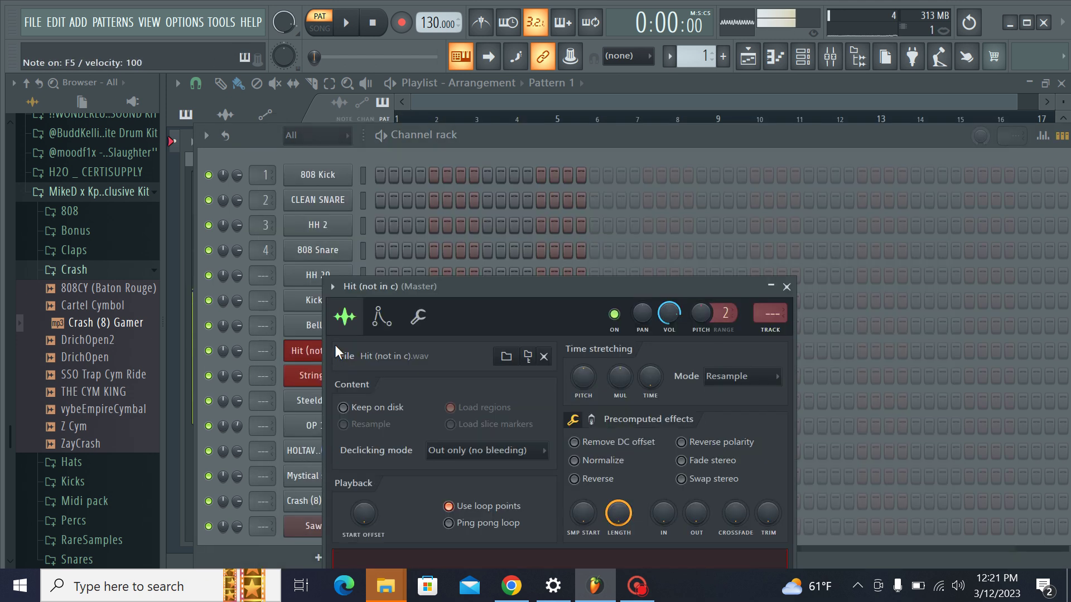
{"action": "key", "text": "t"}
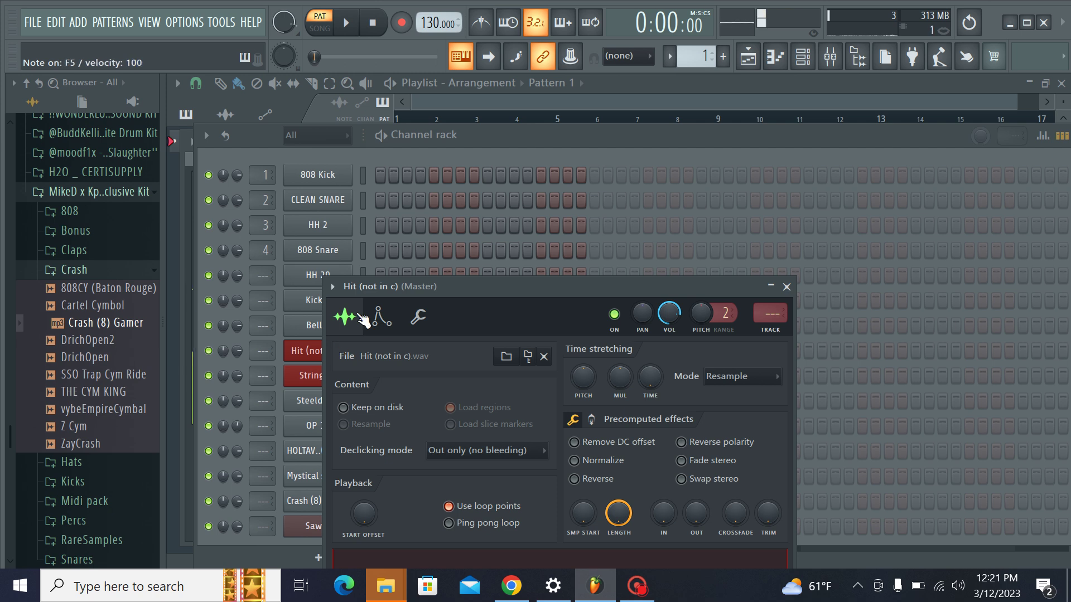
Step: Place two F5 notes and one C5 note in bar 1 of the Hit (not in c) channel's piano roll
{"action": "left_click", "coordinate": [306, 353]}
{"action": "right_click", "coordinate": [341, 349]}
{"action": "left_click", "coordinate": [409, 347]}
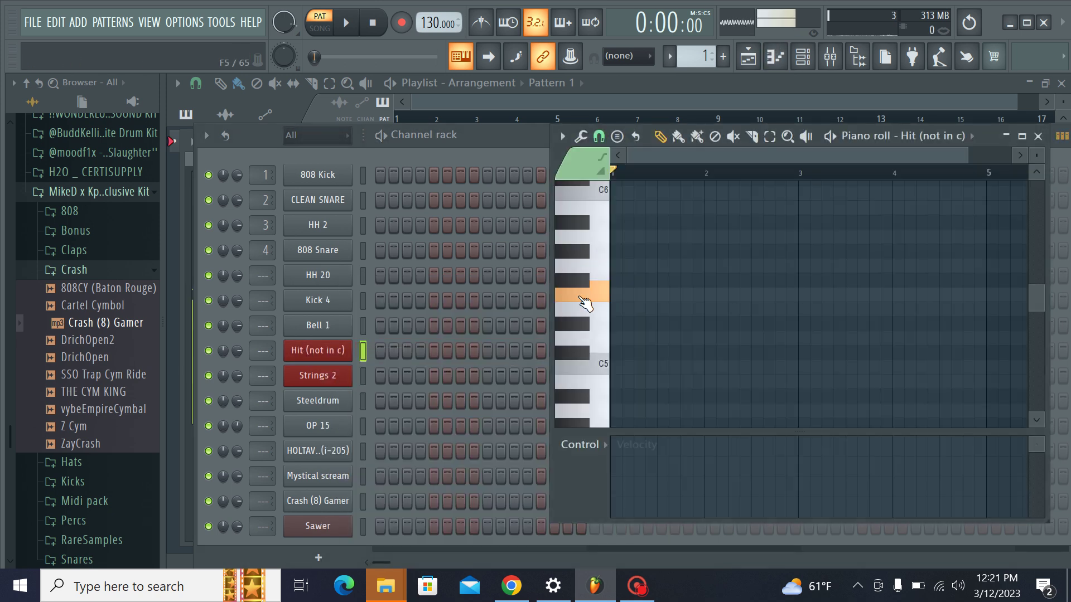
{"action": "left_click", "coordinate": [624, 296]}
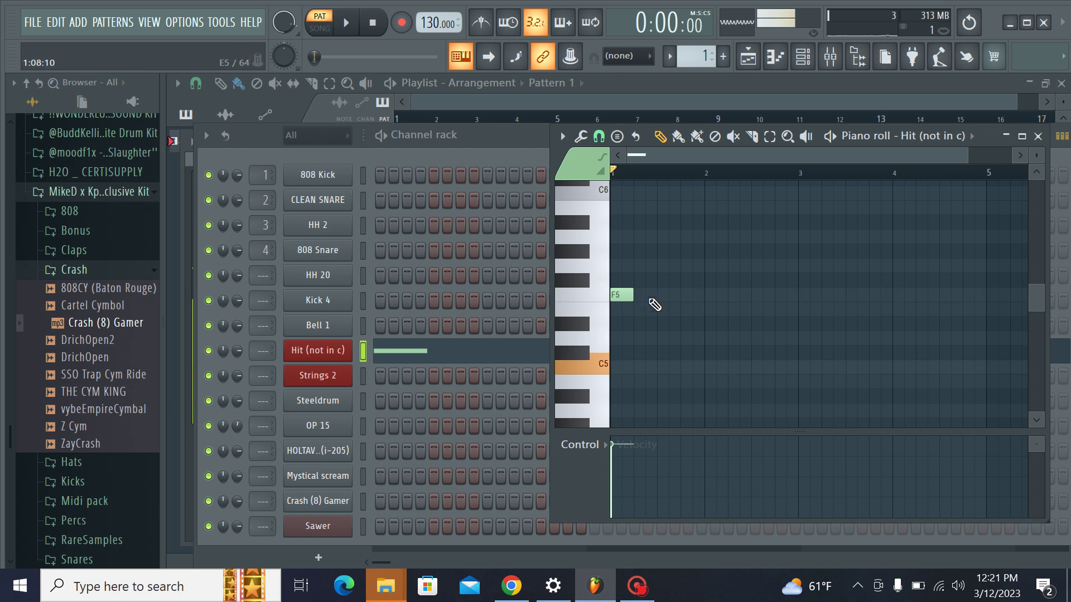
{"action": "left_click", "coordinate": [654, 295]}
{"action": "left_click", "coordinate": [688, 366]}
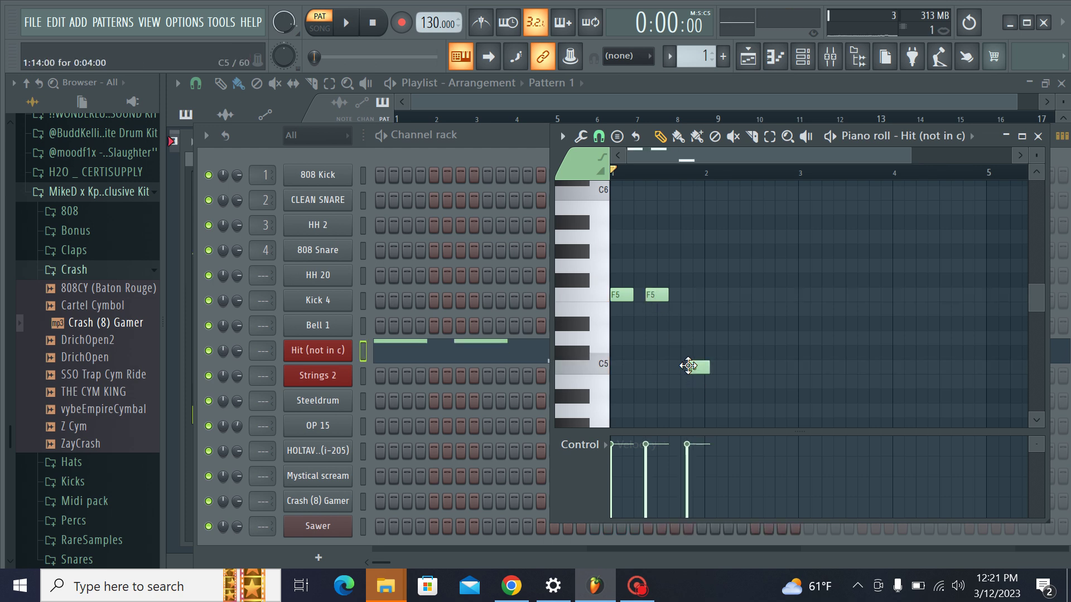
Step: Reposition the second F5 note to 1:09 and the C5 note to 1:13, playing the pattern to check the timing
{"action": "left_click_drag", "start_coordinate": [688, 366], "coordinate": [682, 367]}
{"action": "key", "text": "space"}
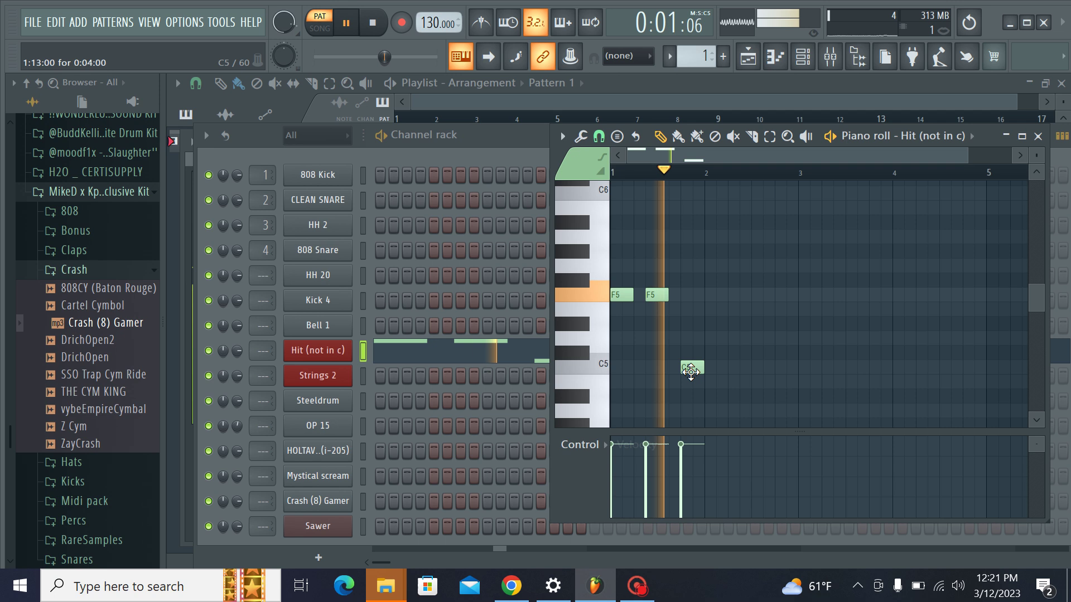
{"action": "left_click_drag", "start_coordinate": [649, 295], "coordinate": [672, 295]}
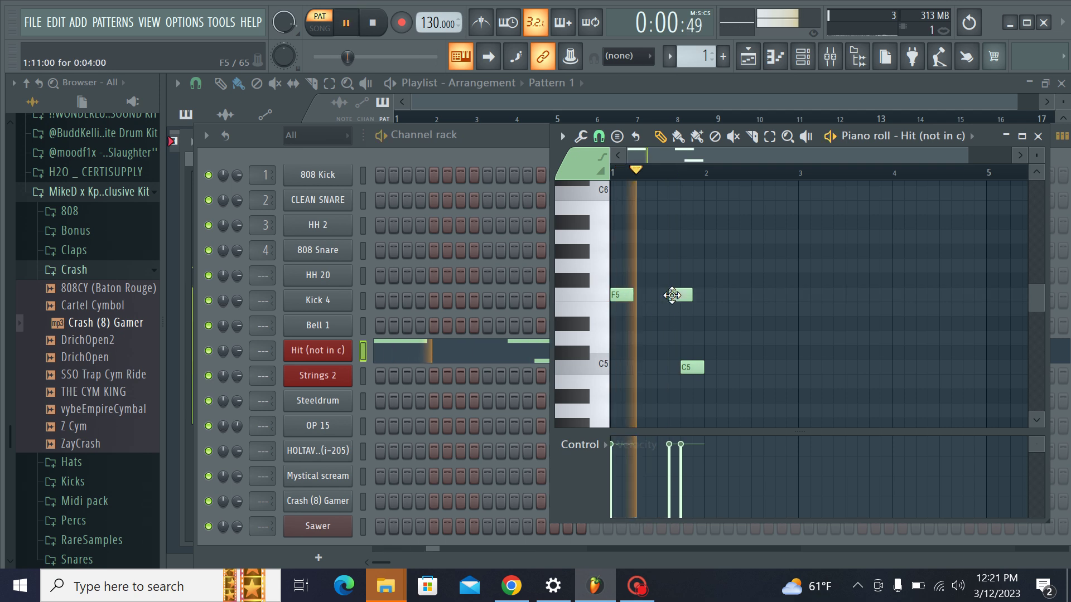
{"action": "key", "text": "space"}
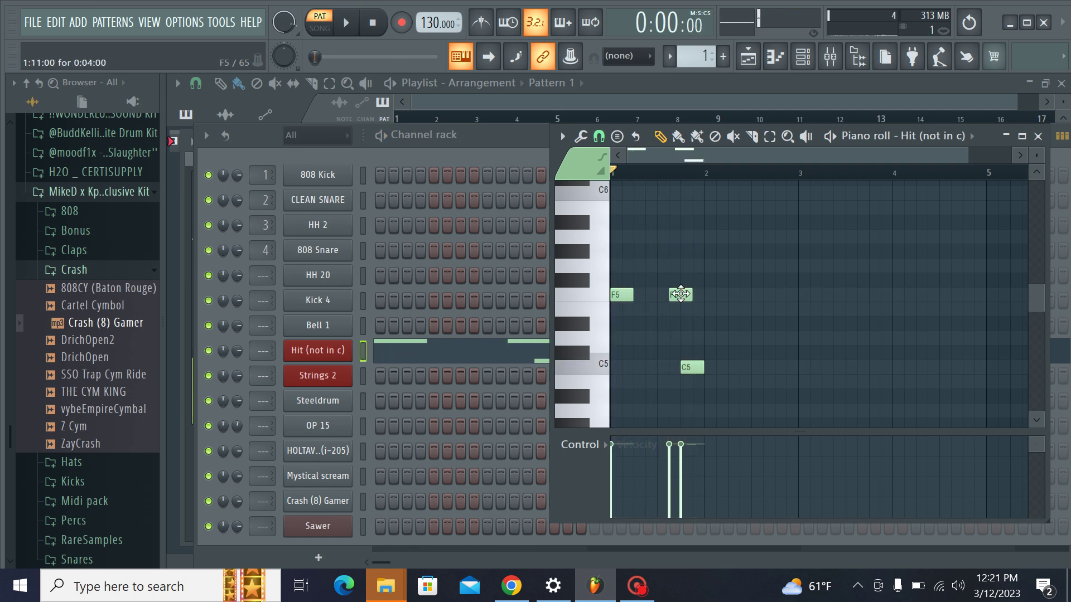
{"action": "left_click_drag", "start_coordinate": [680, 295], "coordinate": [668, 300]}
{"action": "key", "text": "space"}
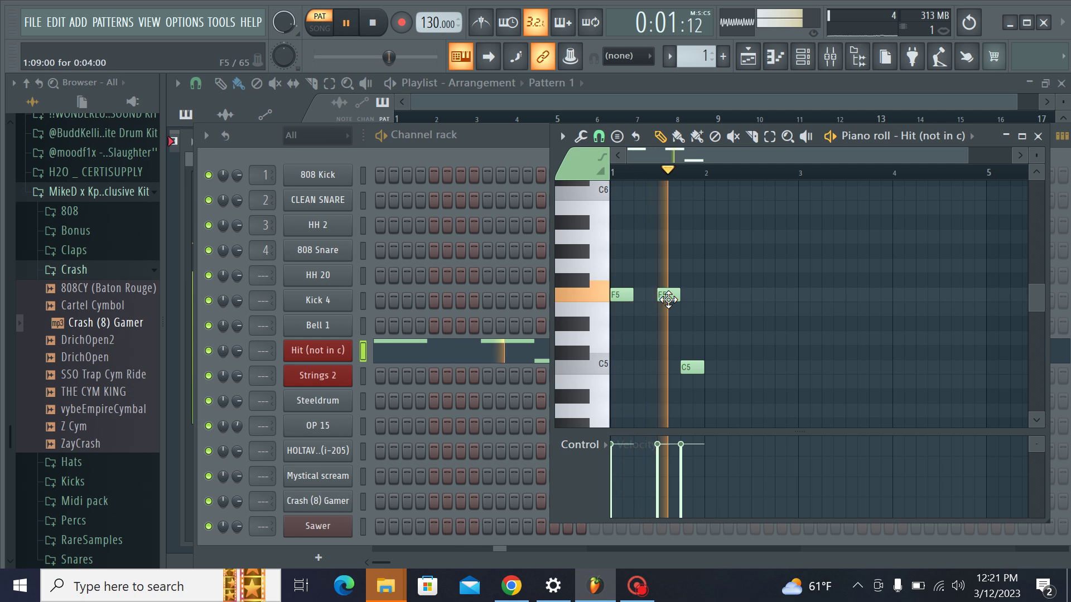
Step: Set the project tempo to 180 BPM and play the pattern
{"action": "key", "text": "space"}
{"action": "left_click_drag", "start_coordinate": [439, 24], "coordinate": [439, 1]}
{"action": "key", "text": "space"}
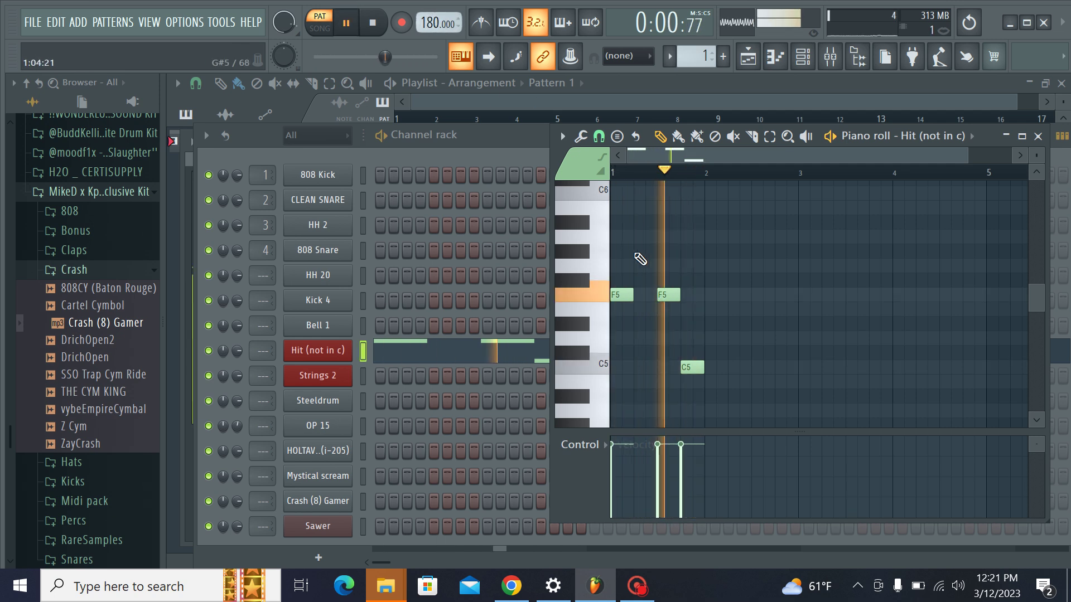
Step: Check the Hit (not in c) channel's sample settings during playback and enable its Cut itself option
{"action": "left_click", "coordinate": [336, 353]}
{"action": "key", "text": "space"}
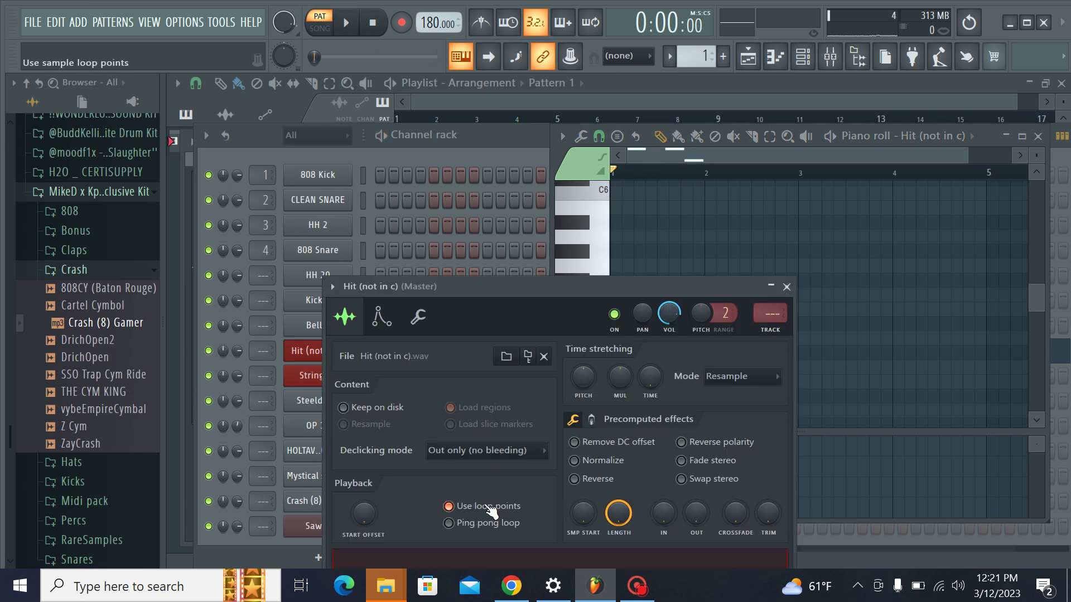
{"action": "key", "text": "space"}
{"action": "left_click", "coordinate": [786, 286]}
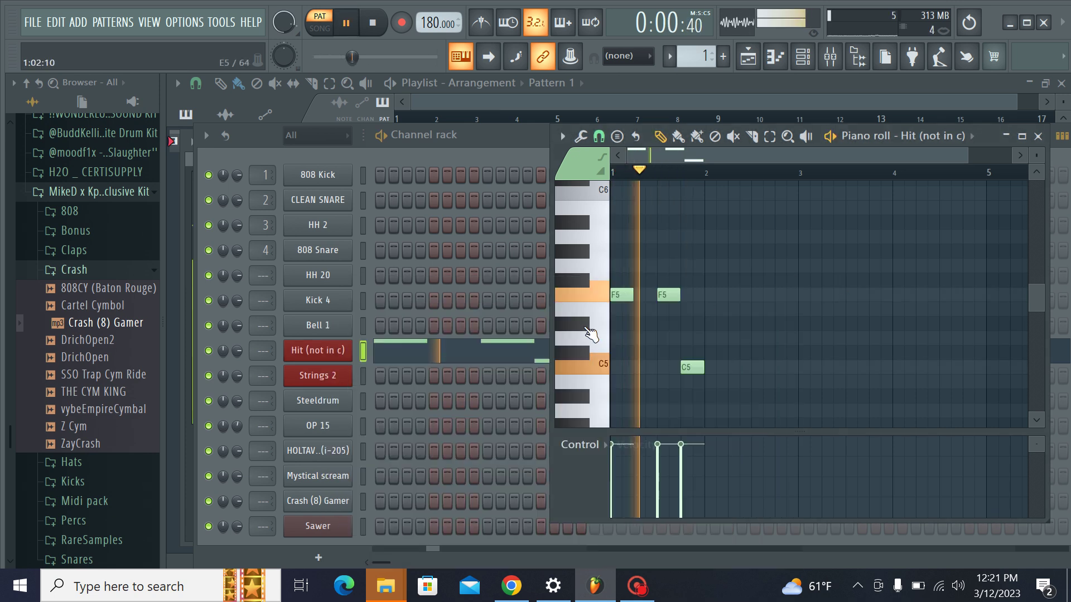
{"action": "key", "text": "space"}
{"action": "right_click", "coordinate": [337, 353]}
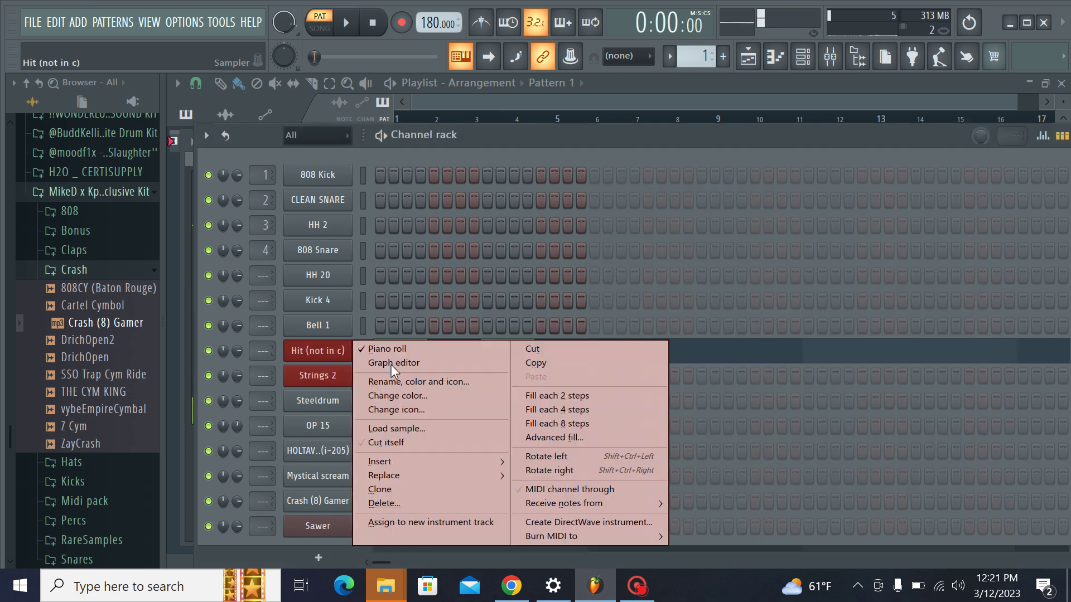
{"action": "left_click", "coordinate": [430, 442]}
Step: In the Hit (not in c) piano roll, move the second F5 to 1:13 and the C5 to 2:05, and add another C5 late in bar 2
{"action": "left_click", "coordinate": [454, 352]}
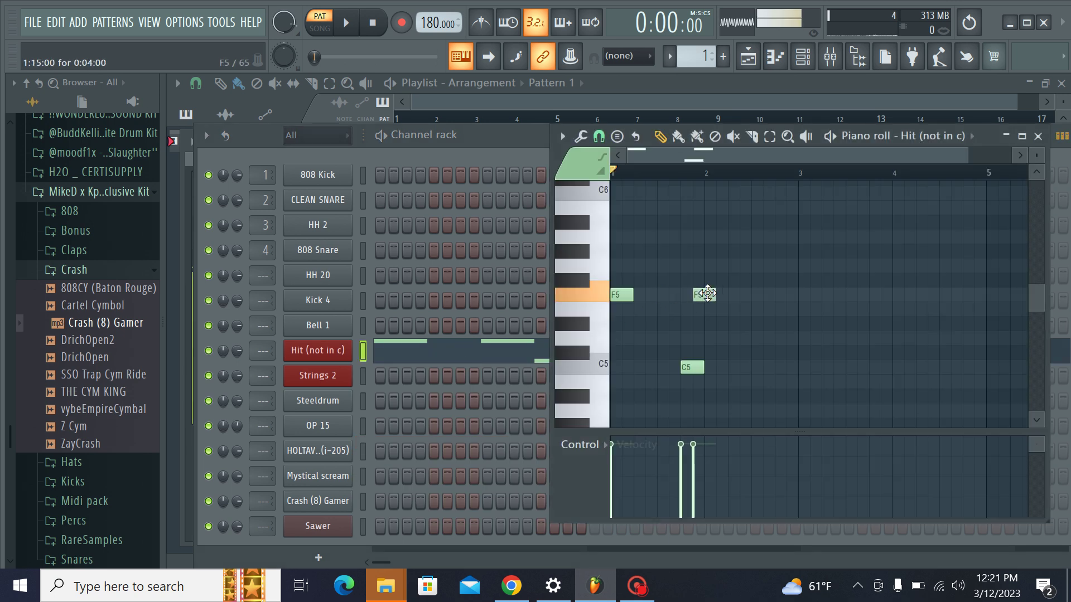
{"action": "left_click_drag", "start_coordinate": [707, 294], "coordinate": [695, 294]}
{"action": "left_click_drag", "start_coordinate": [689, 368], "coordinate": [737, 369]}
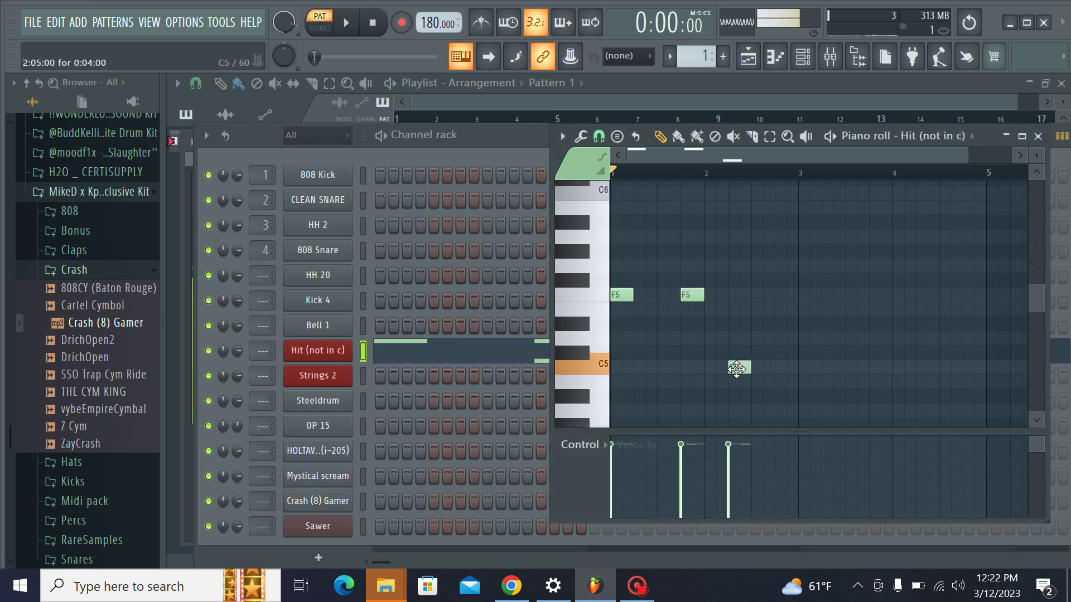
{"action": "left_click", "coordinate": [777, 368]}
{"action": "key", "text": "space"}
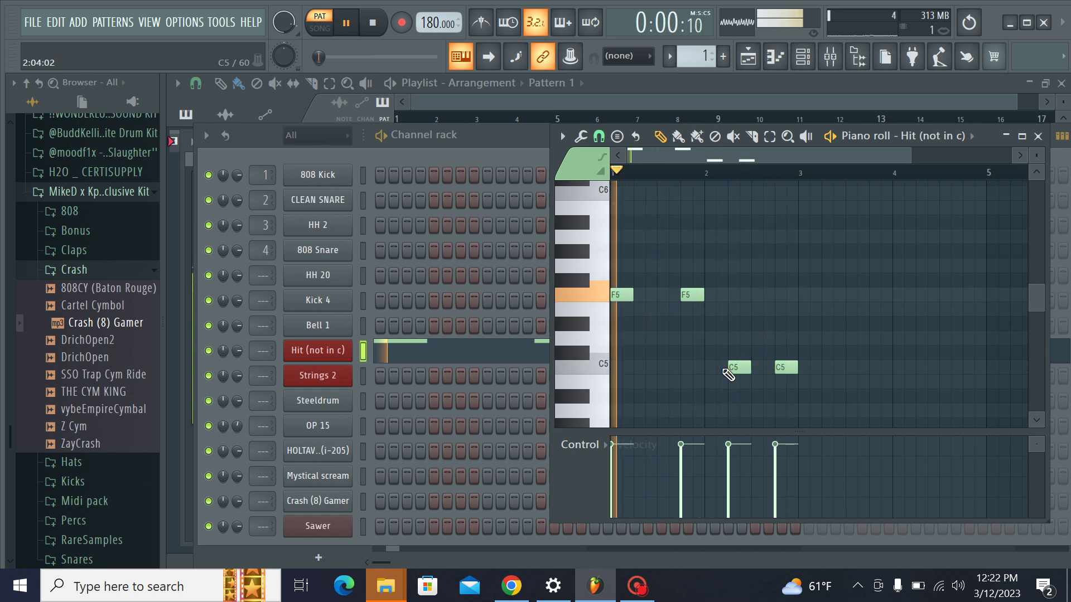
Step: Move the first C5 note to the start of bar 2 and duplicate the two-bar phrase into bars 3 and 4
{"action": "left_click_drag", "start_coordinate": [728, 374], "coordinate": [709, 380]}
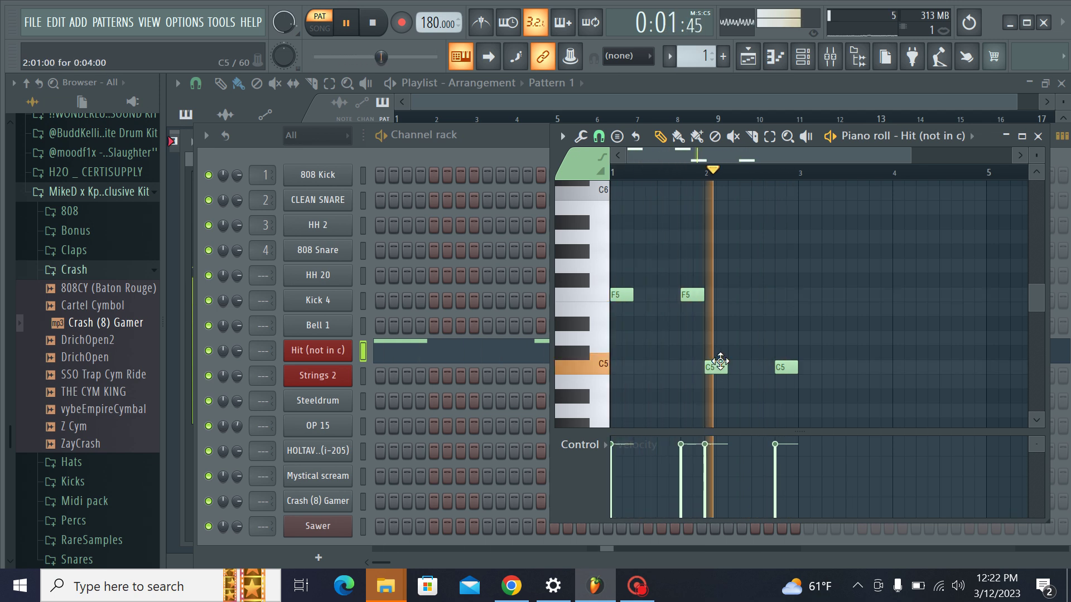
{"action": "left_click_drag", "start_coordinate": [789, 387], "coordinate": [621, 282]}
{"action": "key", "text": "ctrl+b"}
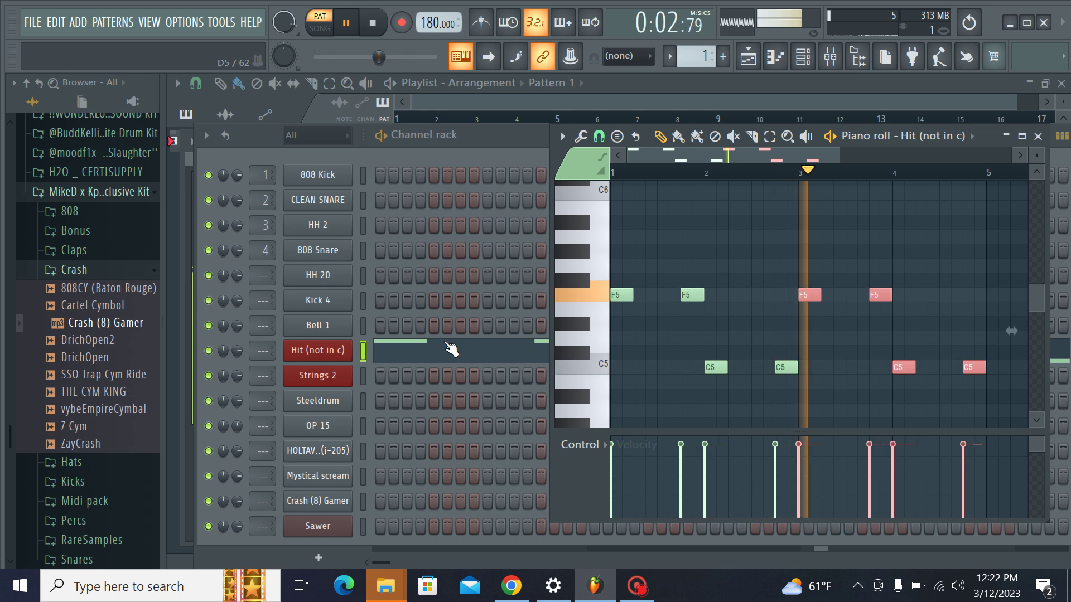
Step: Open the Strings 2 channel's piano roll and audition its keys from C5 up to B5
{"action": "right_click", "coordinate": [346, 370]}
{"action": "left_click", "coordinate": [414, 350]}
{"action": "right_click", "coordinate": [344, 373]}
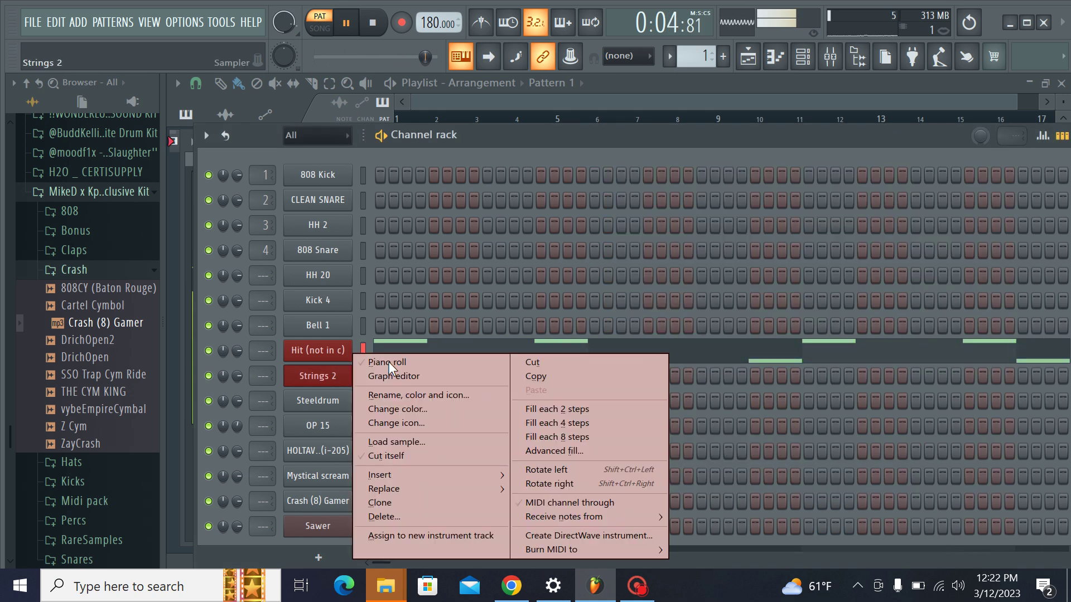
{"action": "left_click", "coordinate": [389, 362]}
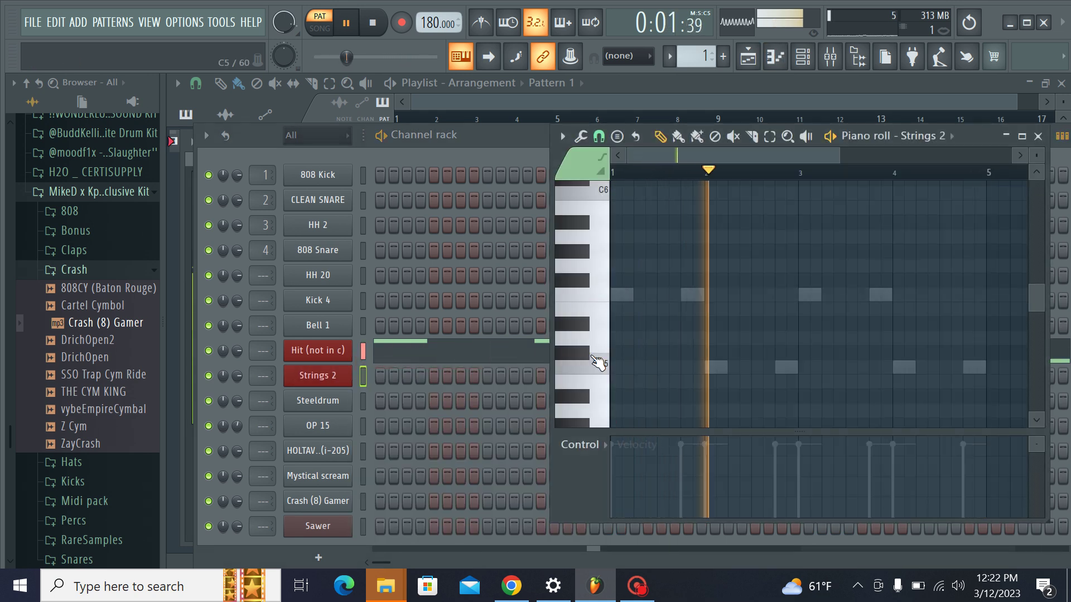
{"action": "key", "text": "space"}
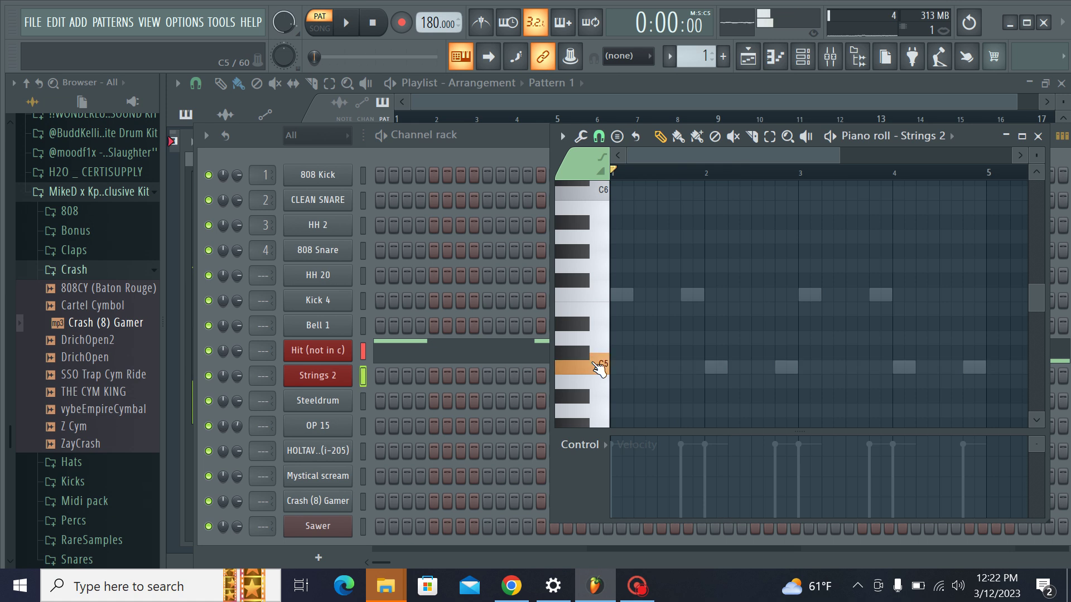
{"action": "left_click", "coordinate": [601, 309]}
{"action": "left_click", "coordinate": [601, 298]}
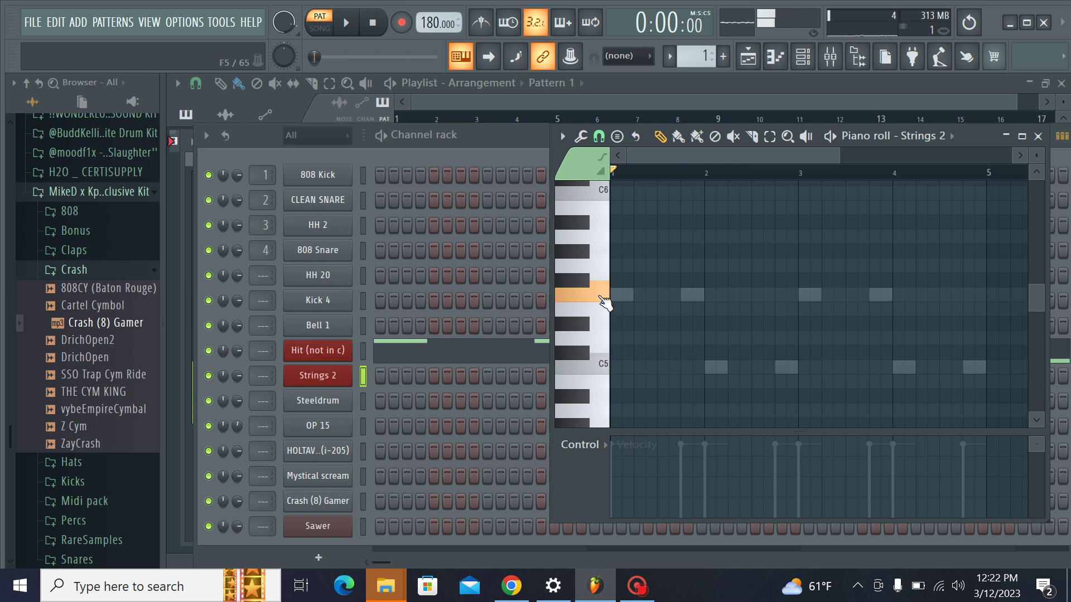
{"action": "left_click", "coordinate": [601, 322]}
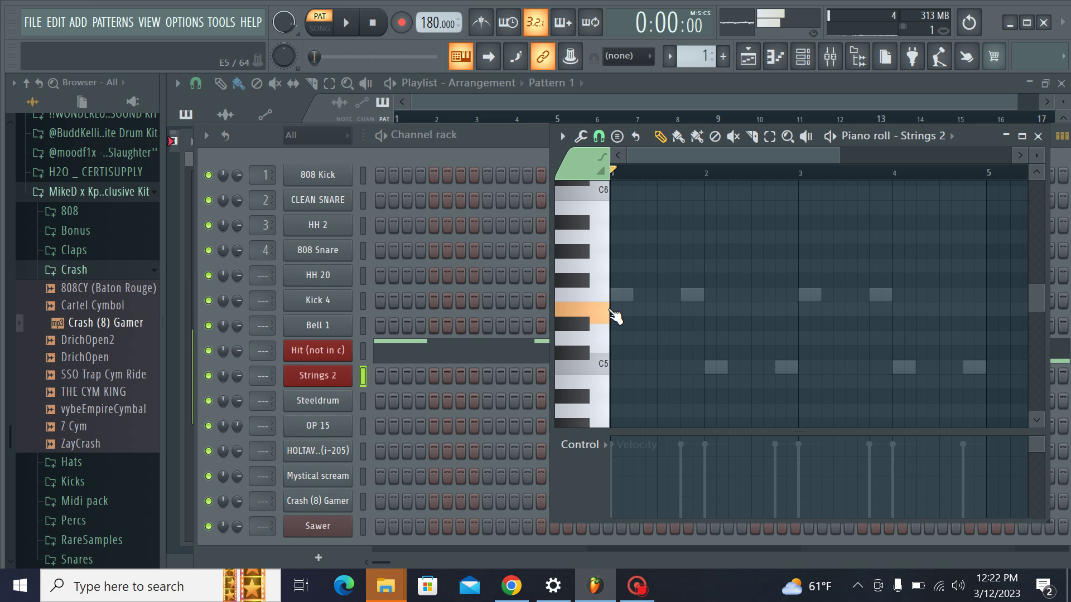
{"action": "left_click", "coordinate": [605, 271]}
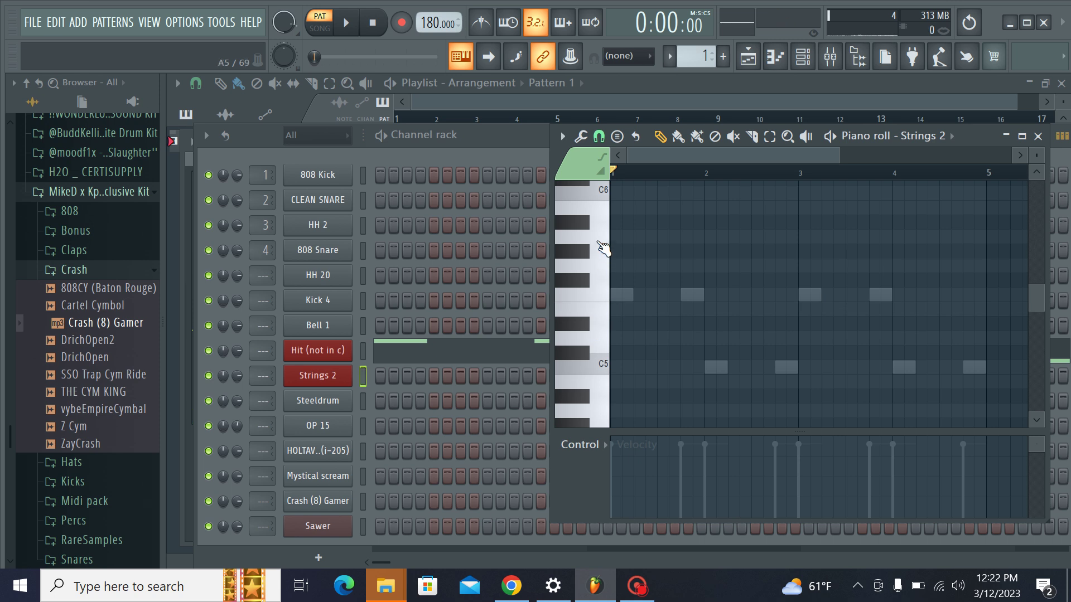
{"action": "left_click", "coordinate": [602, 244]}
{"action": "left_click", "coordinate": [599, 235]}
{"action": "left_click", "coordinate": [588, 222]}
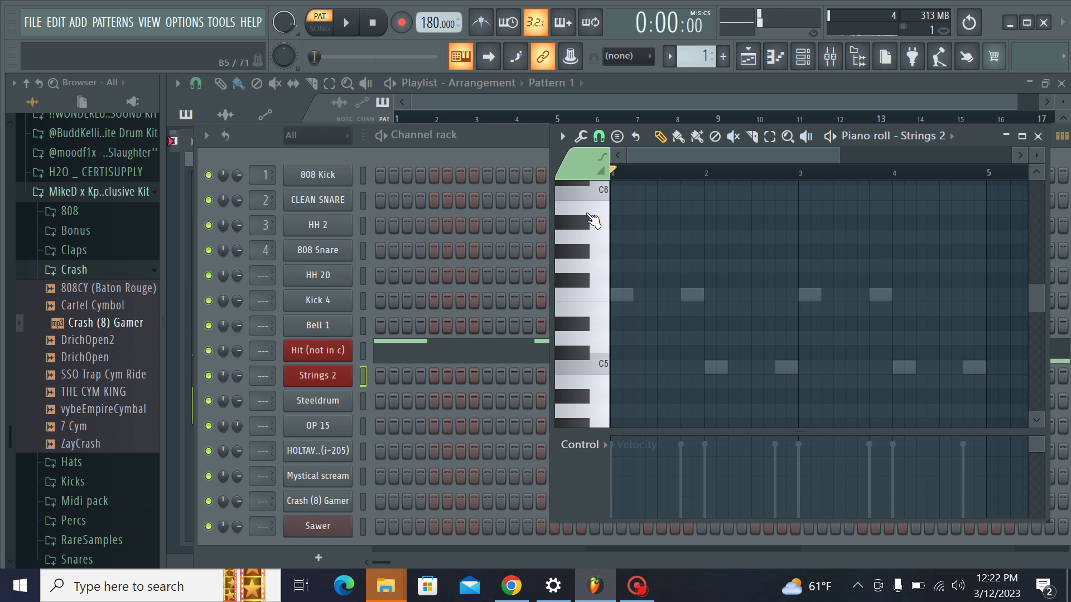
{"action": "left_click", "coordinate": [593, 210]}
Step: Try a lengthened B5 note at the start of the Strings 2 piano roll and delete it
{"action": "left_click", "coordinate": [624, 208]}
{"action": "key", "text": "space"}
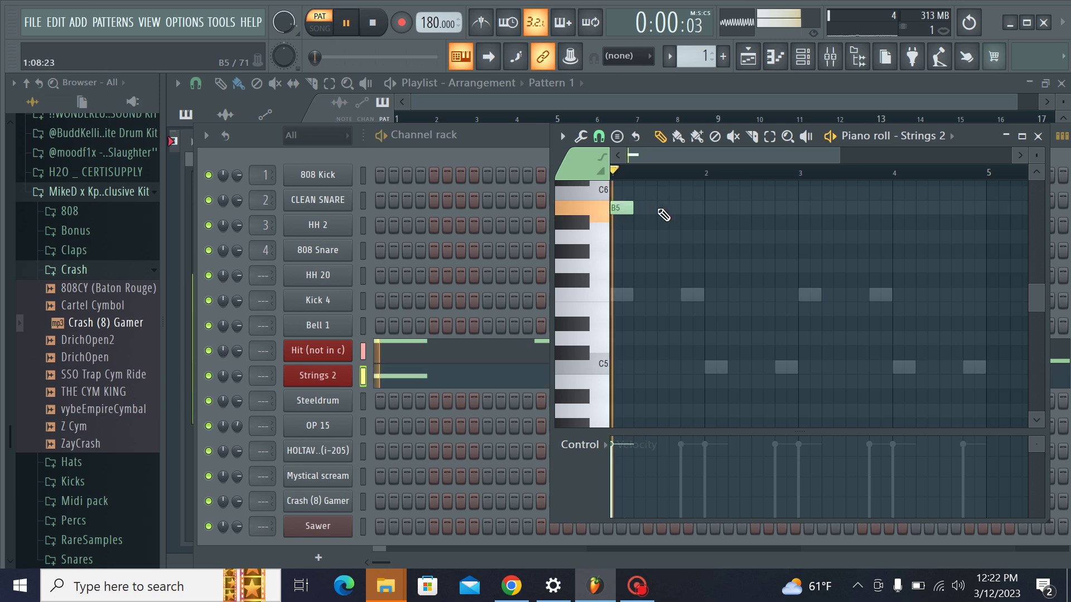
{"action": "key", "text": "space"}
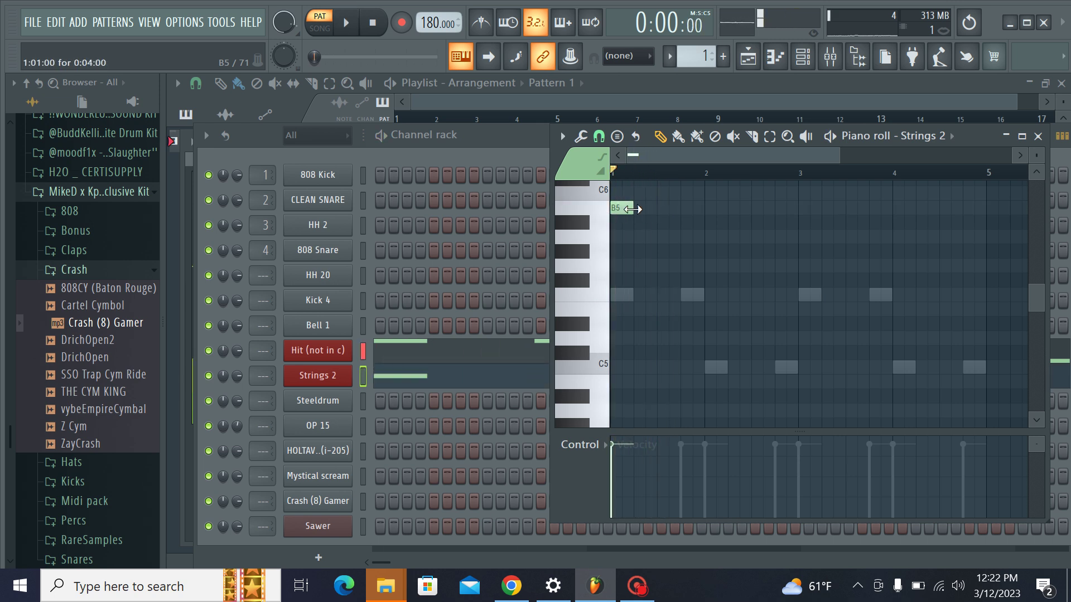
{"action": "left_click_drag", "start_coordinate": [632, 209], "coordinate": [655, 215]}
{"action": "right_click", "coordinate": [649, 209]}
Step: Copy the Hit (not in c) channel's notes into the Strings 2 channel and open them in its piano roll
{"action": "right_click", "coordinate": [338, 354]}
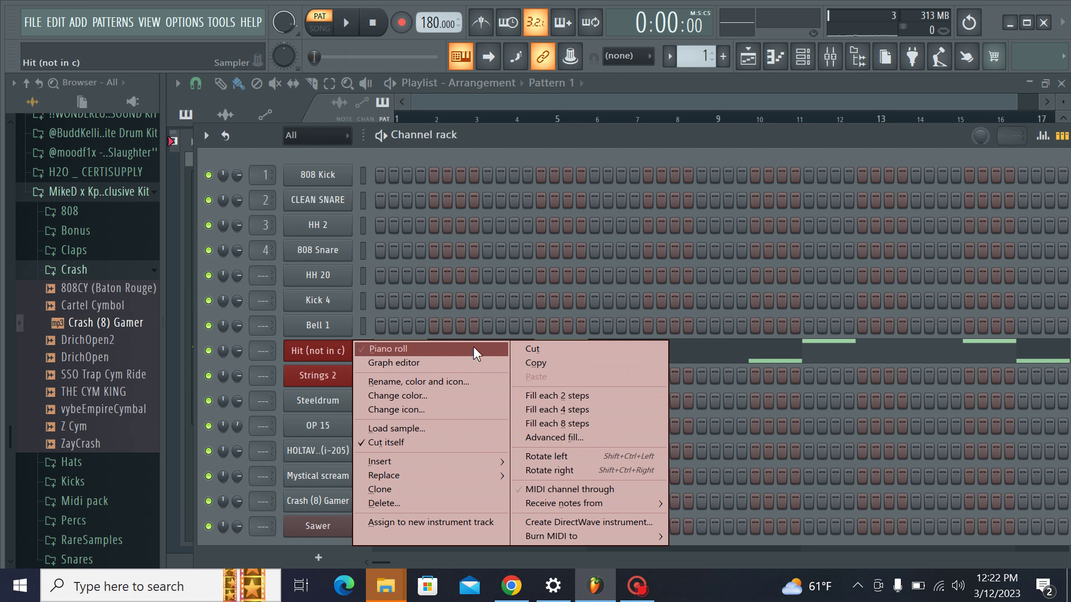
{"action": "left_click", "coordinate": [543, 362]}
{"action": "right_click", "coordinate": [318, 372]}
{"action": "left_click", "coordinate": [533, 389]}
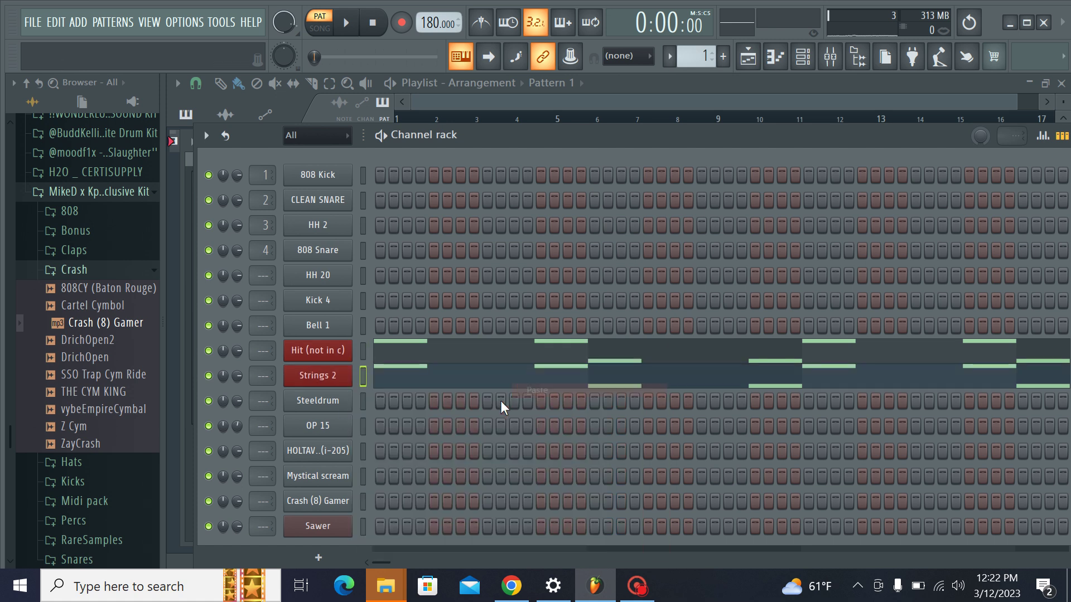
{"action": "left_click", "coordinate": [409, 383]}
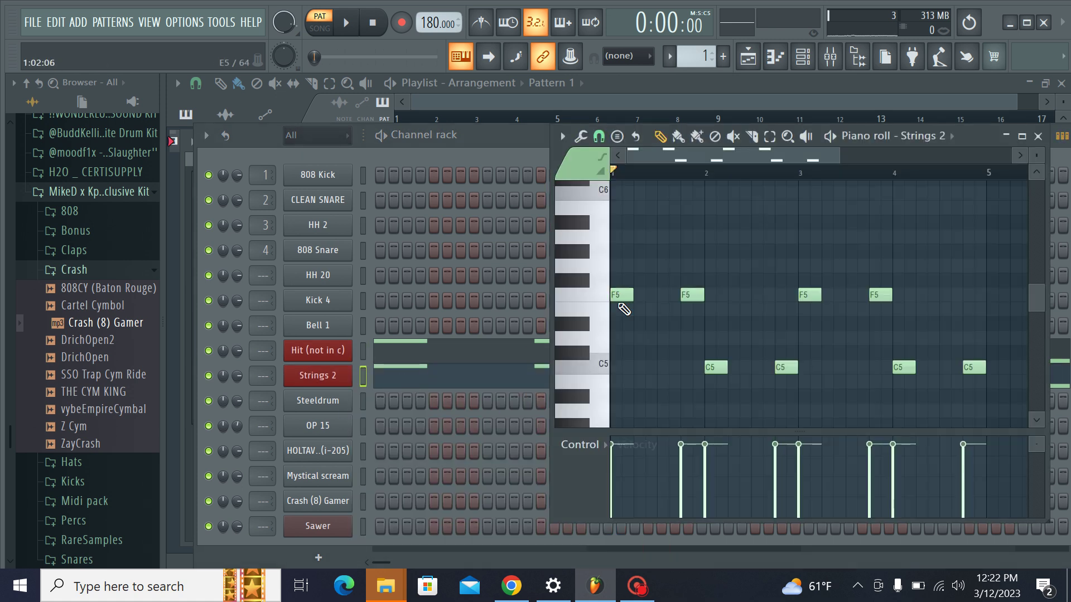
Step: Try longer F5 notes in the Strings 2 piano roll, play them, and shorten them back
{"action": "left_click_drag", "start_coordinate": [964, 402], "coordinate": [609, 215]}
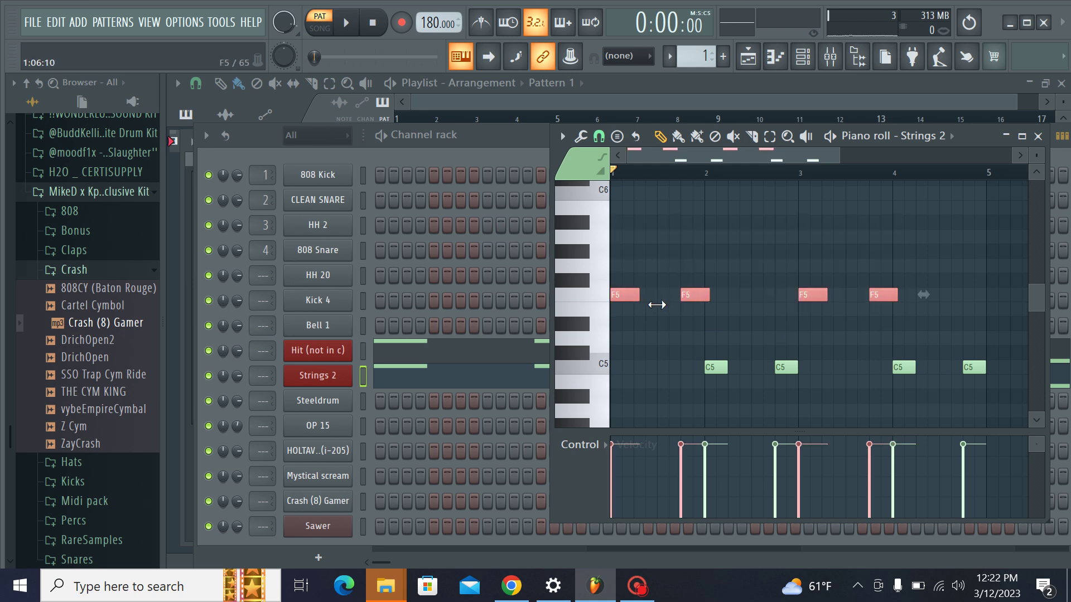
{"action": "left_click_drag", "start_coordinate": [633, 295], "coordinate": [657, 296]}
{"action": "key", "text": "space"}
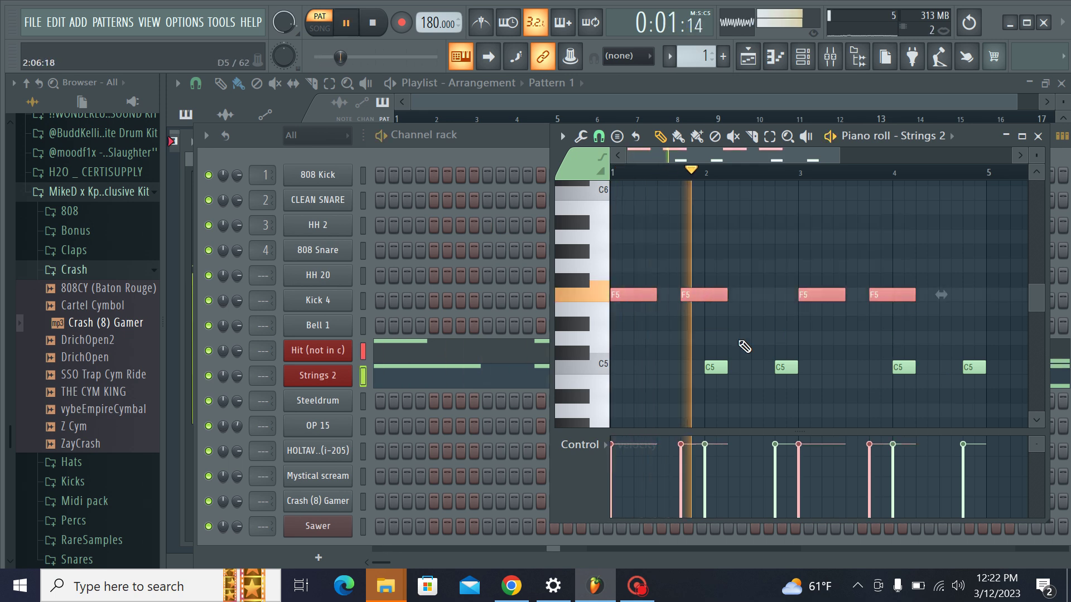
{"action": "key", "text": "space"}
{"action": "left_click_drag", "start_coordinate": [727, 294], "coordinate": [703, 296]}
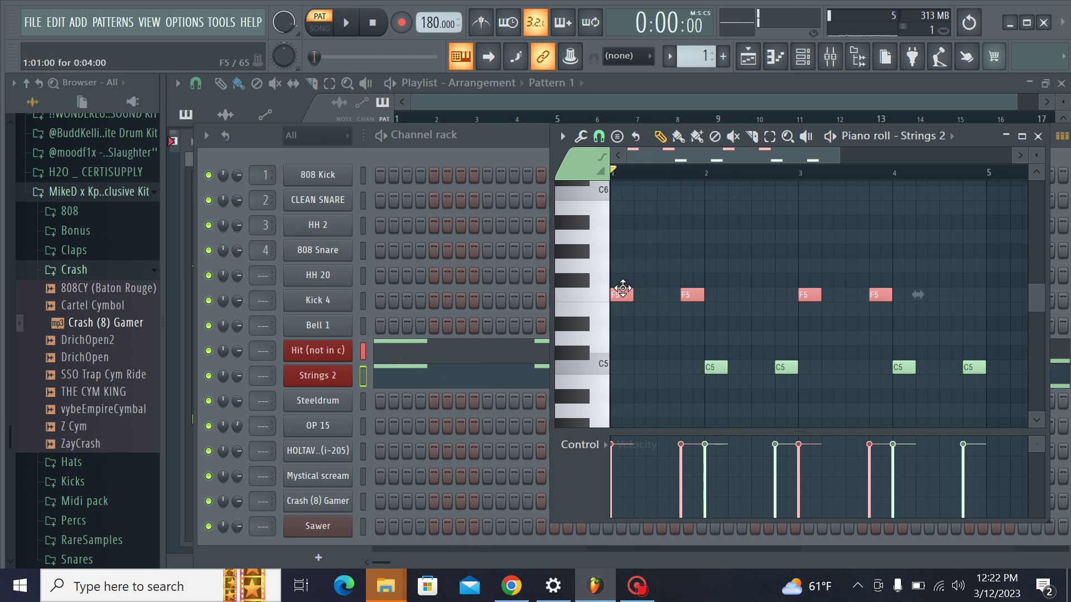
Step: Transpose all Strings 2 notes up so the F5 notes become B5 and the C5 notes F#5, and play the pattern
{"action": "left_click", "coordinate": [597, 269]}
{"action": "left_click", "coordinate": [599, 237]}
{"action": "left_click", "coordinate": [600, 212]}
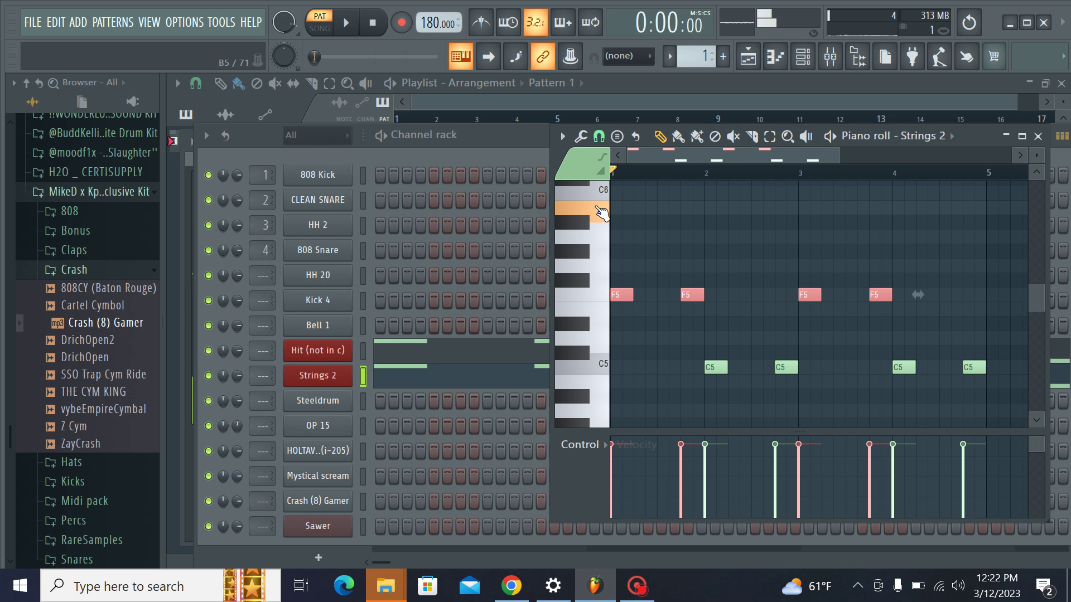
{"action": "key", "text": "ctrl+a"}
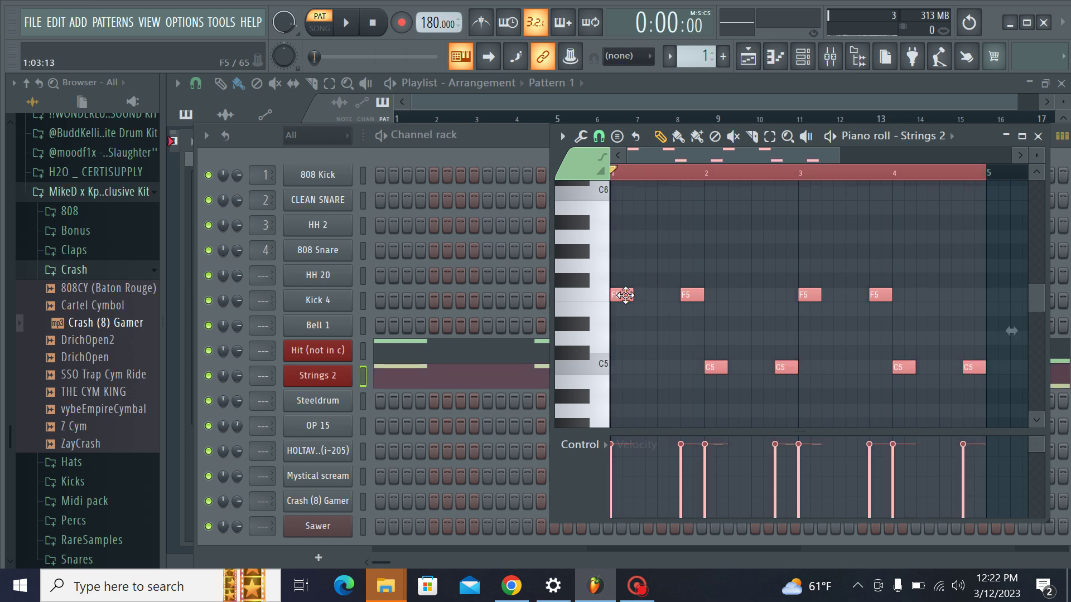
{"action": "left_click_drag", "start_coordinate": [622, 290], "coordinate": [625, 201]}
{"action": "left_click", "coordinate": [596, 219]}
{"action": "key", "text": "space"}
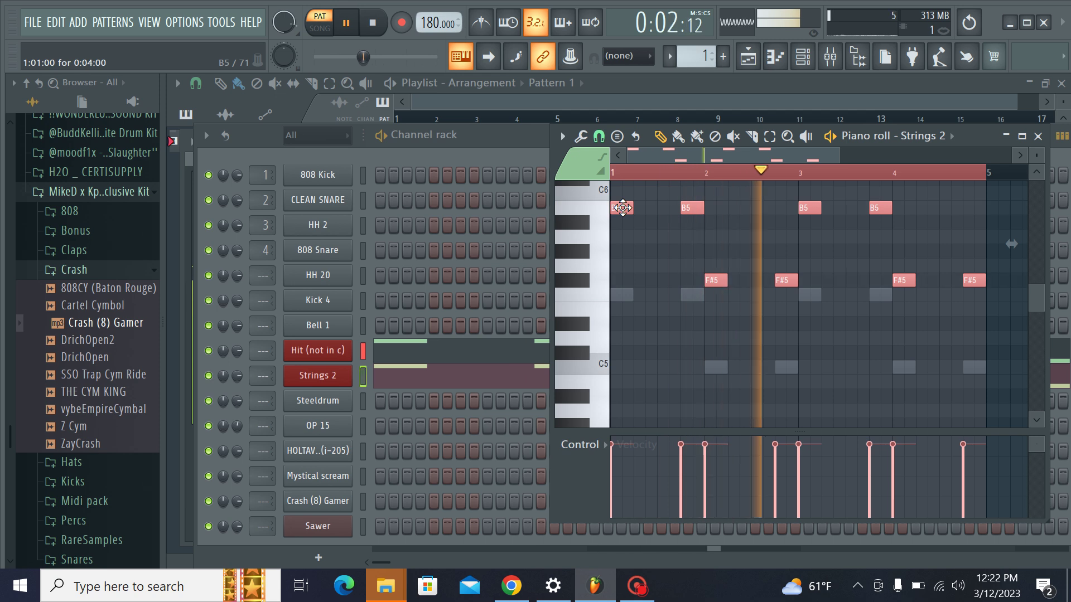
{"action": "key", "text": "space"}
{"action": "left_click", "coordinate": [582, 281]}
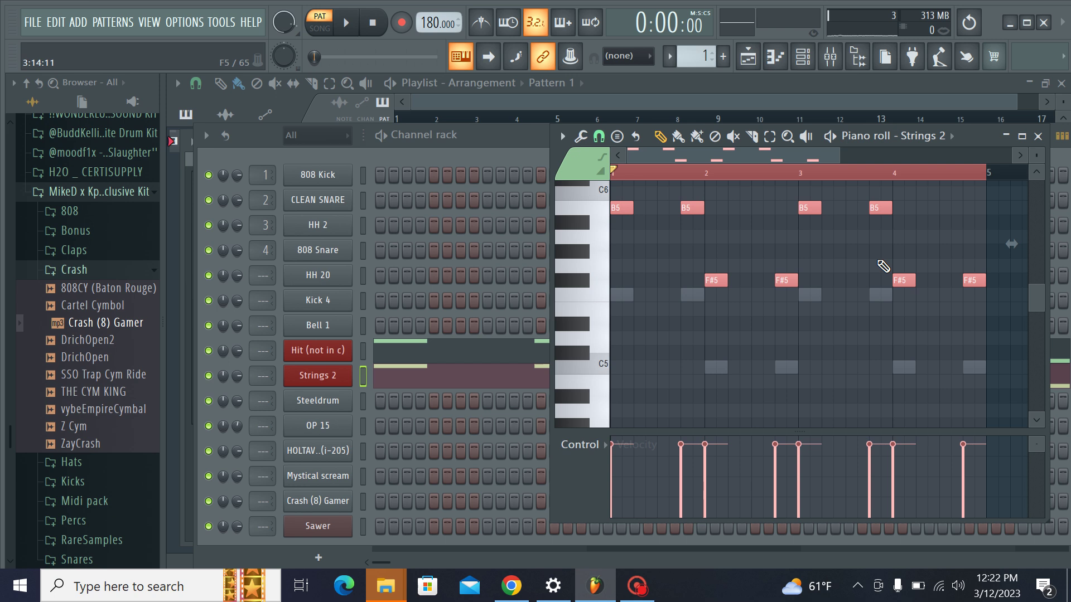
Step: Lengthen all Strings 2 notes to three beats, turn on Cut itself for the channel, and play the pattern
{"action": "left_click_drag", "start_coordinate": [937, 333], "coordinate": [569, 198]}
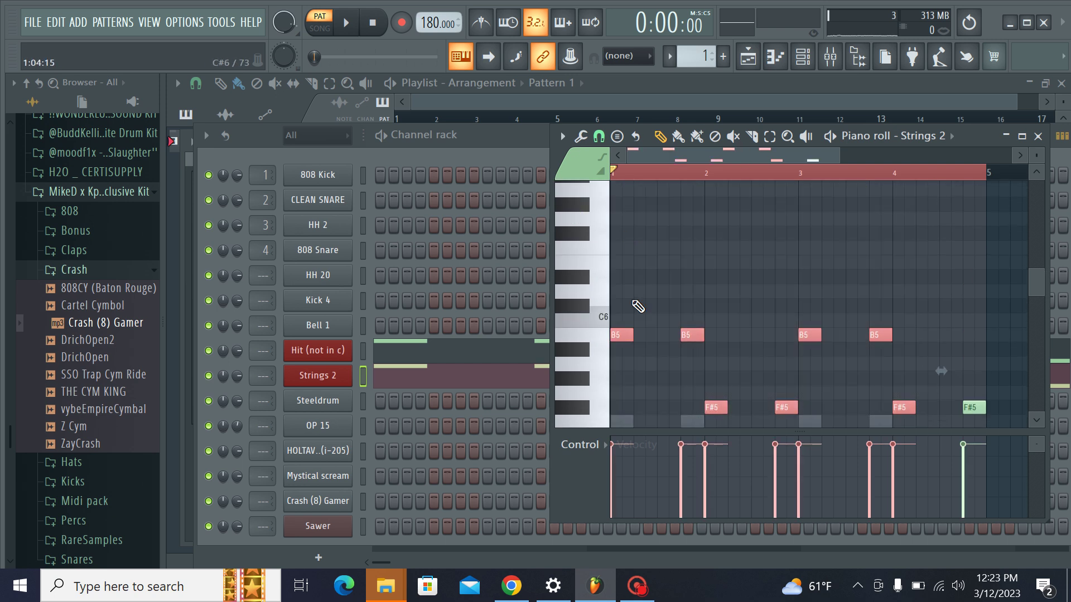
{"action": "left_click_drag", "start_coordinate": [634, 332], "coordinate": [684, 329]}
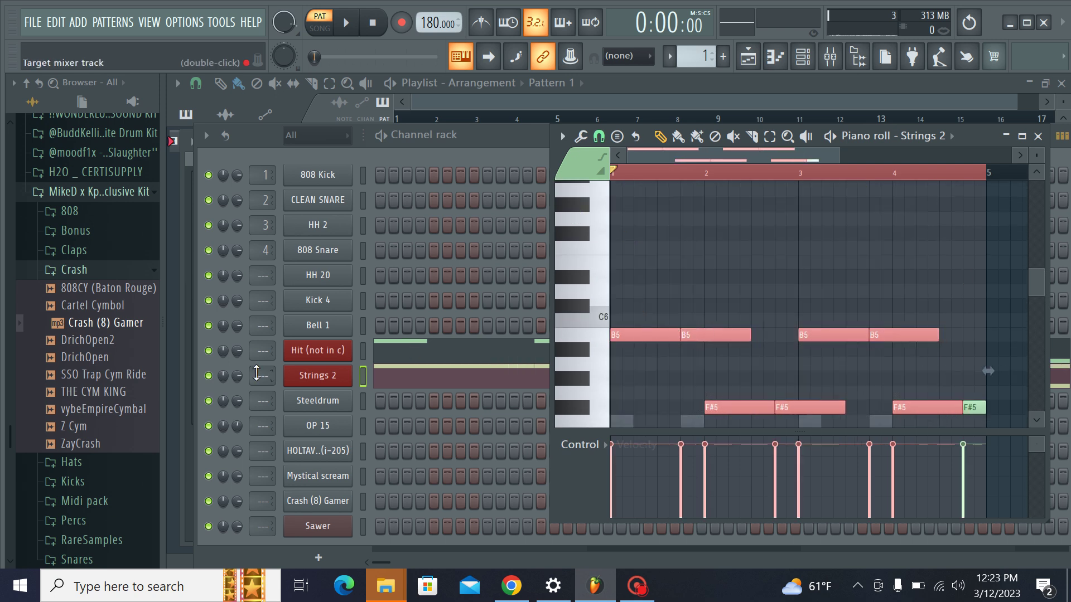
{"action": "right_click", "coordinate": [345, 377]}
{"action": "left_click", "coordinate": [409, 456]}
{"action": "key", "text": "space"}
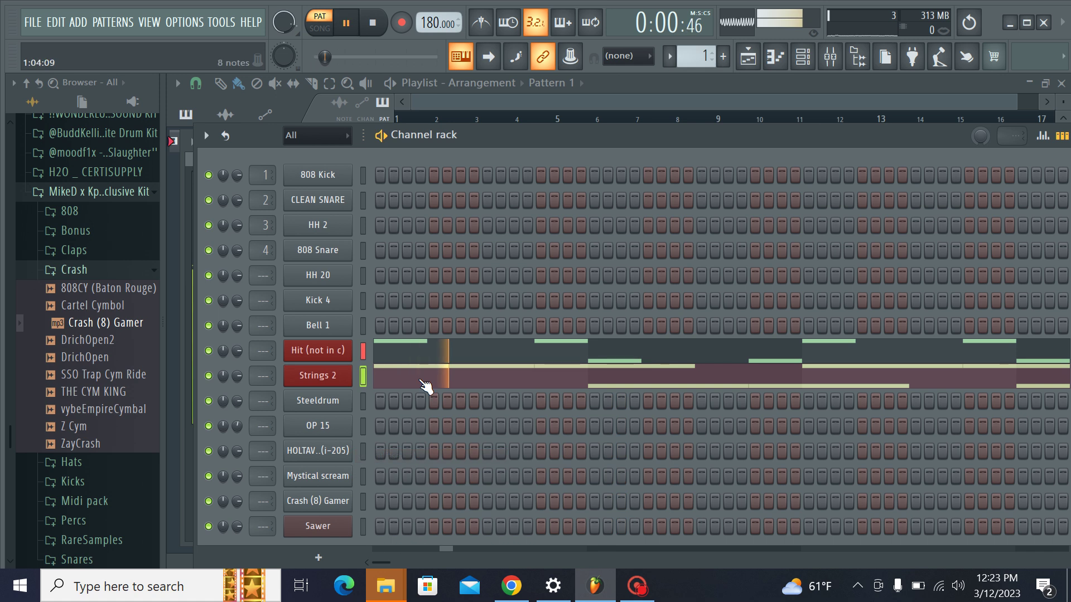
Step: Mute the Hit (not in c) channel, lower the Strings 2 volume, and try the Use loop points option on the Strings 2 sample
{"action": "left_click", "coordinate": [209, 351]}
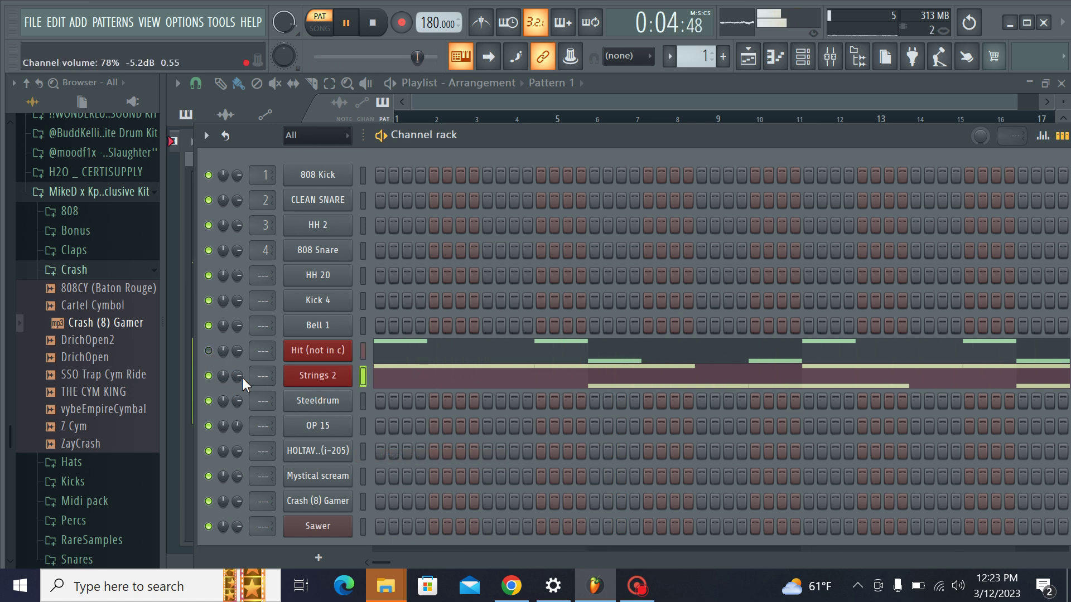
{"action": "left_click_drag", "start_coordinate": [239, 377], "coordinate": [238, 392]}
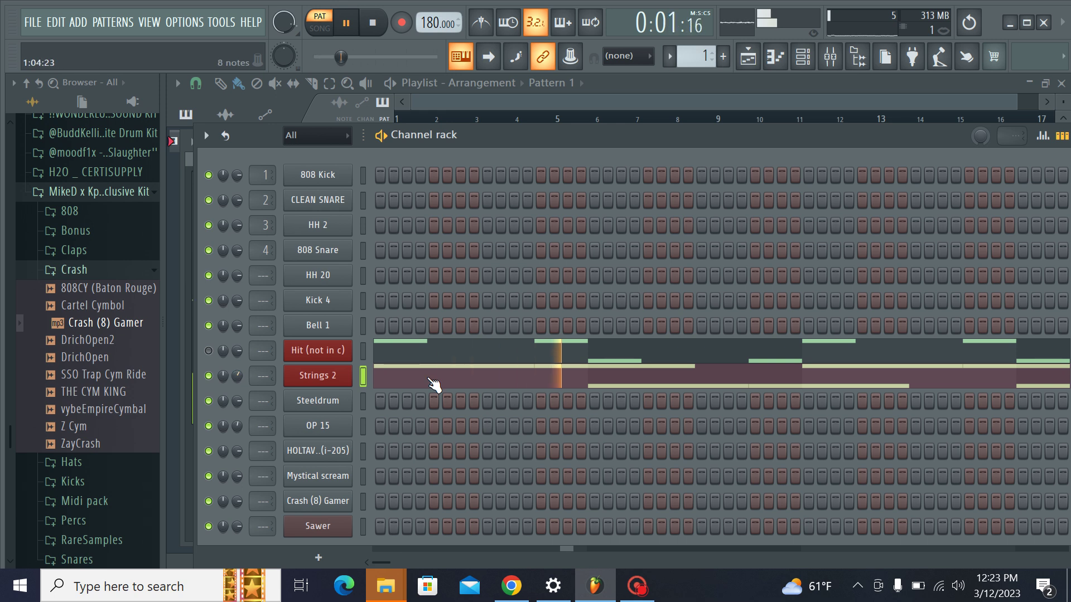
{"action": "left_click", "coordinate": [318, 376]}
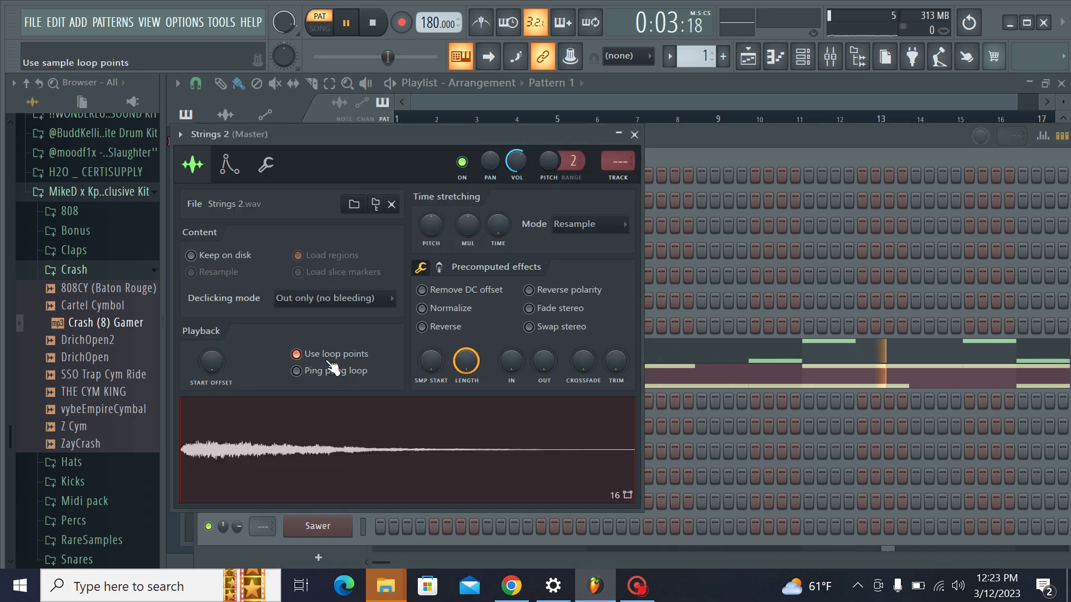
{"action": "key", "text": "space"}
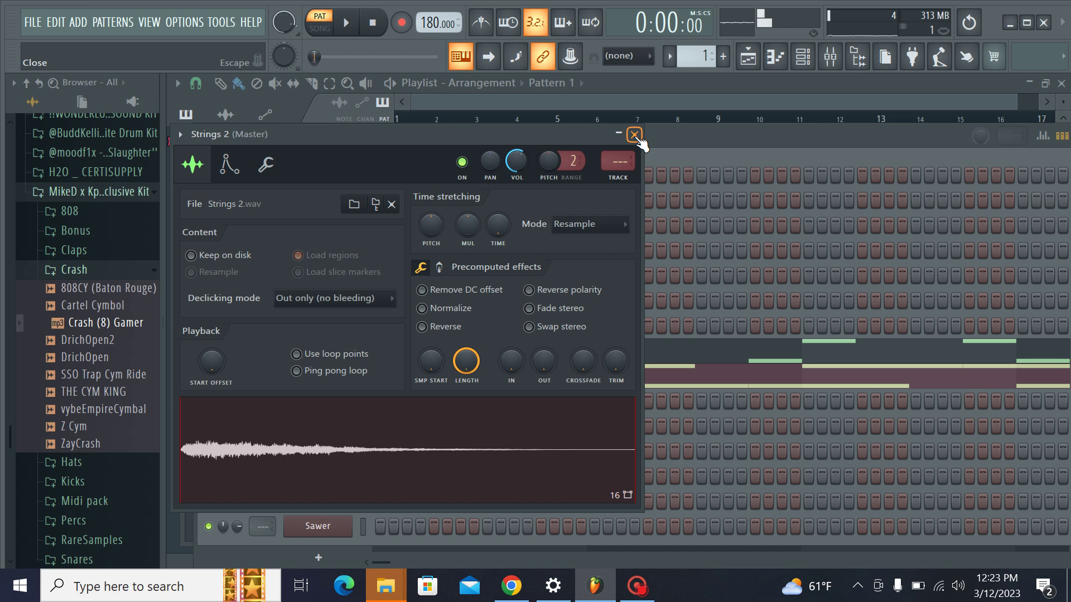
{"action": "left_click", "coordinate": [635, 135]}
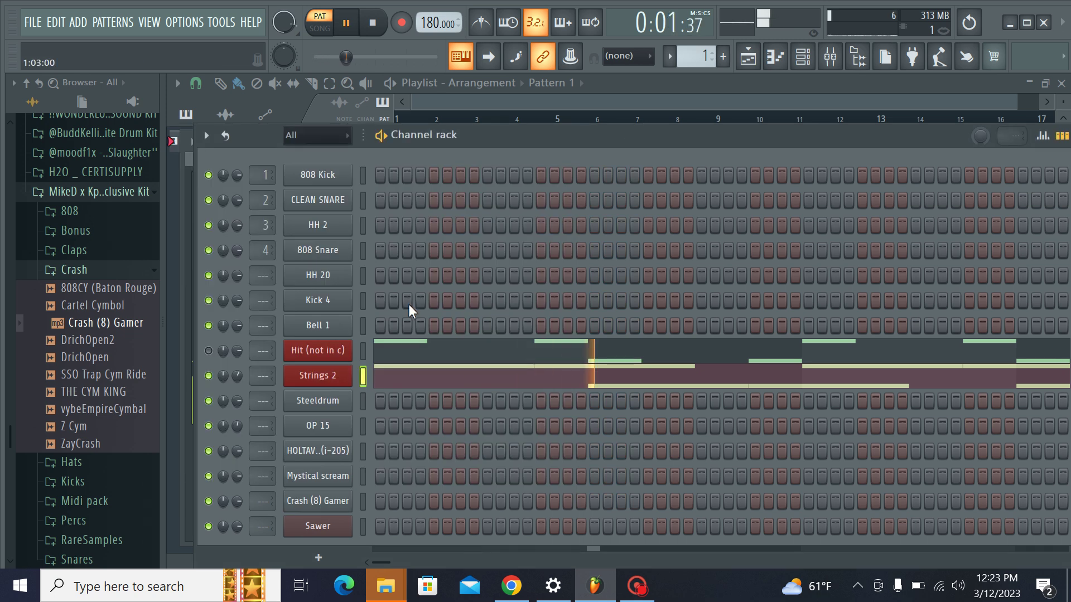
Step: Lower the Strings 2 volume further with the Hit (not in c) channel unmuted, and mute Hit again
{"action": "left_click", "coordinate": [208, 353]}
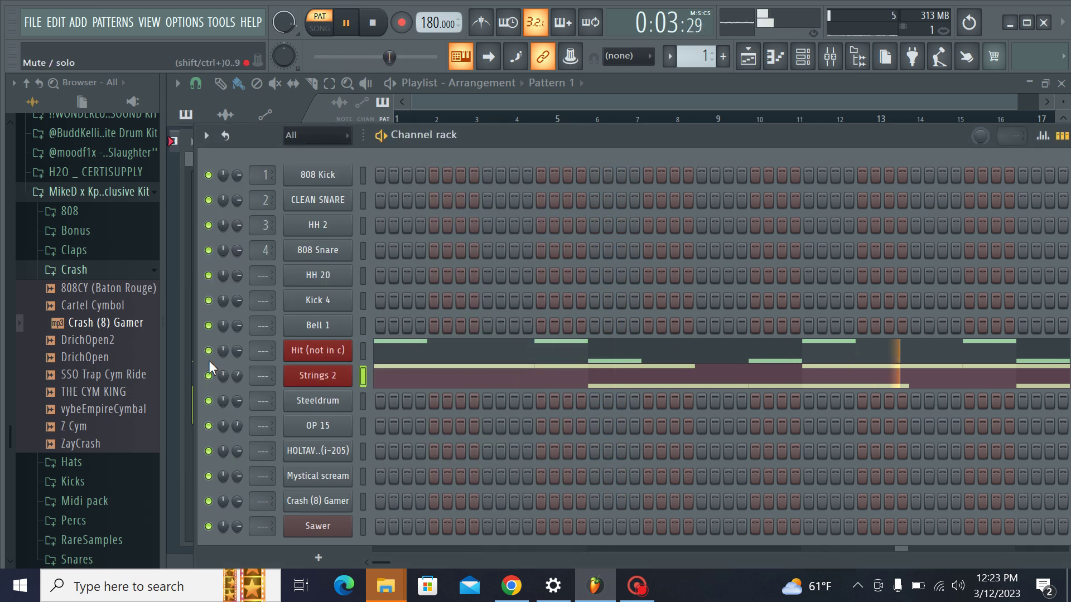
{"action": "left_click_drag", "start_coordinate": [239, 370], "coordinate": [239, 401]}
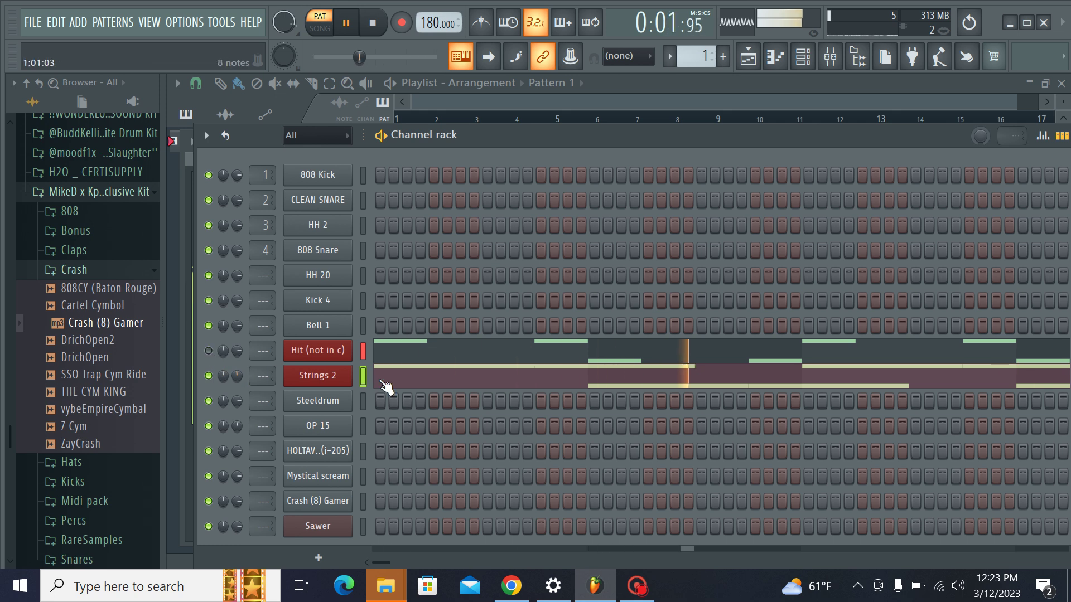
{"action": "left_click", "coordinate": [208, 350]}
Step: Transpose all Strings 2 notes down an octave and briefly unmute Hit (not in c) to hear both together
{"action": "left_click", "coordinate": [401, 379]}
{"action": "key", "text": "ctrl+a"}
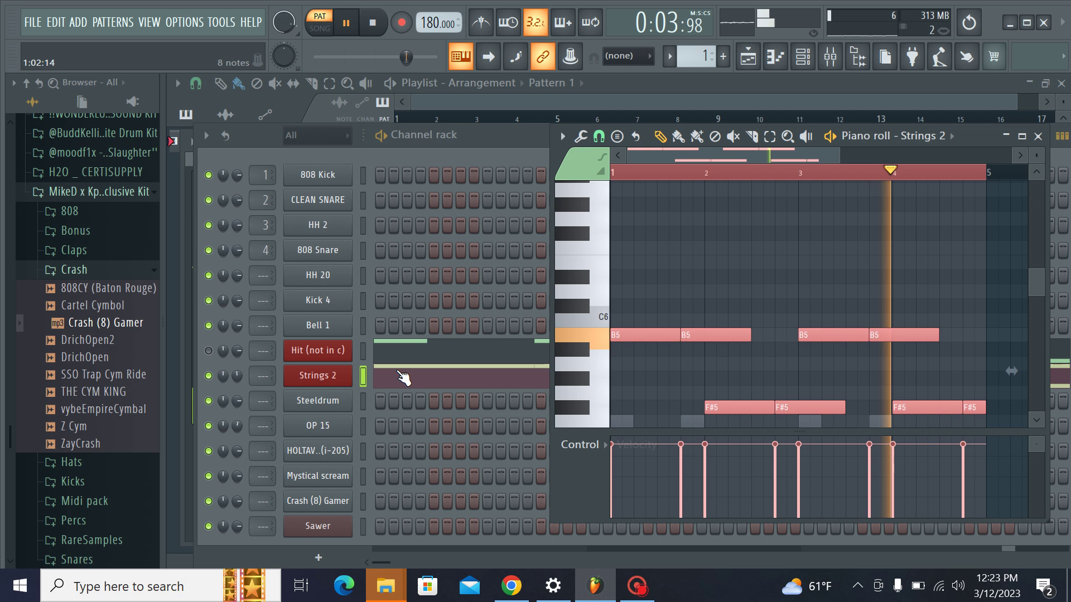
{"action": "key", "text": "ctrl+Down"}
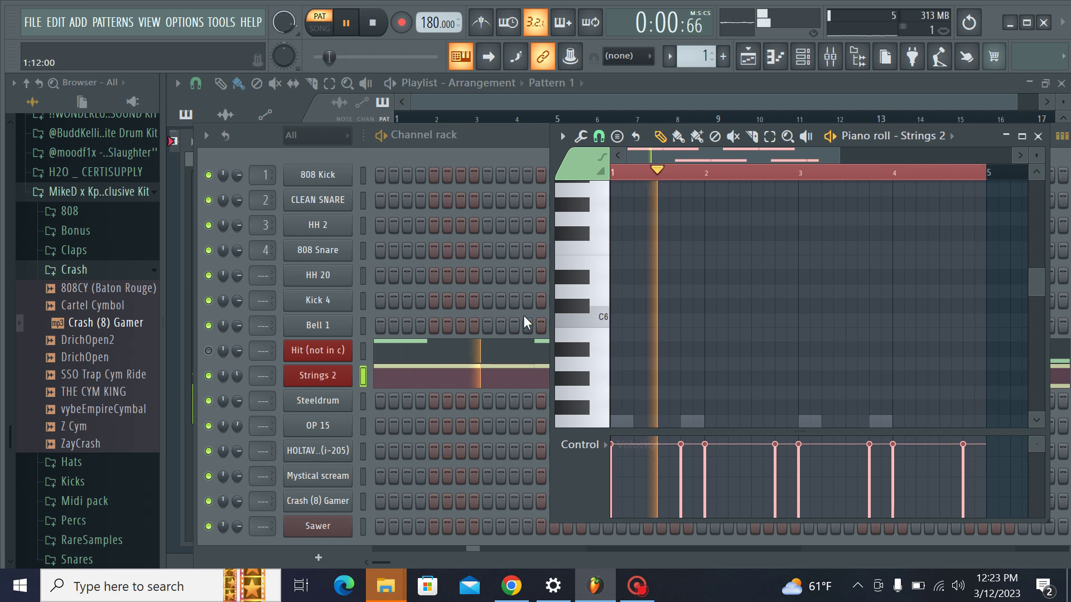
{"action": "scroll", "coordinate": [510, 313], "scroll_direction": "down", "scroll_amount": 1}
{"action": "left_click", "coordinate": [209, 342]}
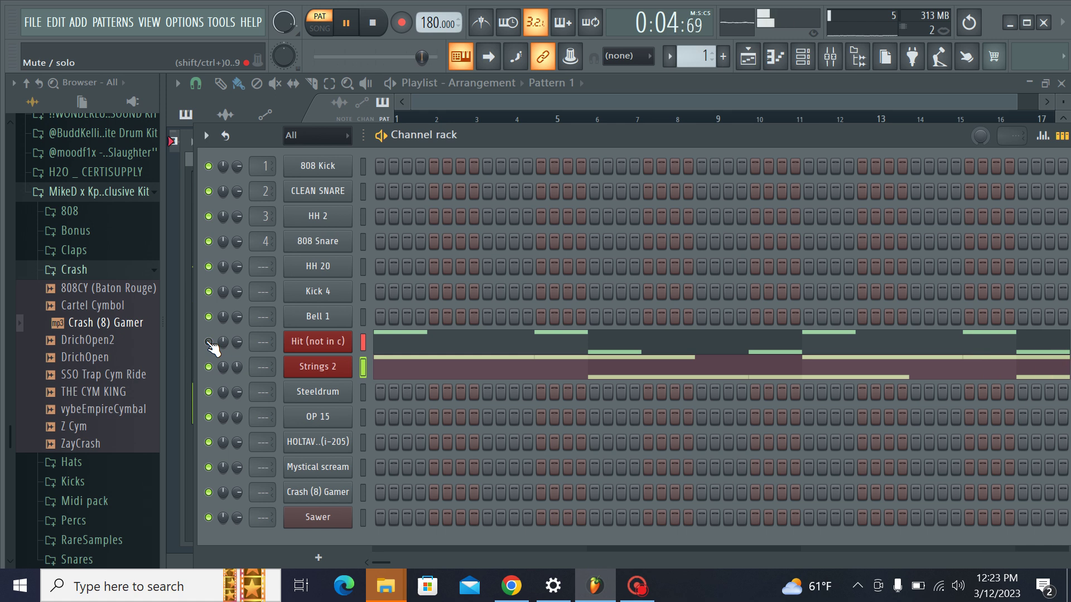
Step: Route the HH 20, Kick 4 and Bell 1 channels to mixer tracks 5, 6 and 7
{"action": "left_click", "coordinate": [831, 56]}
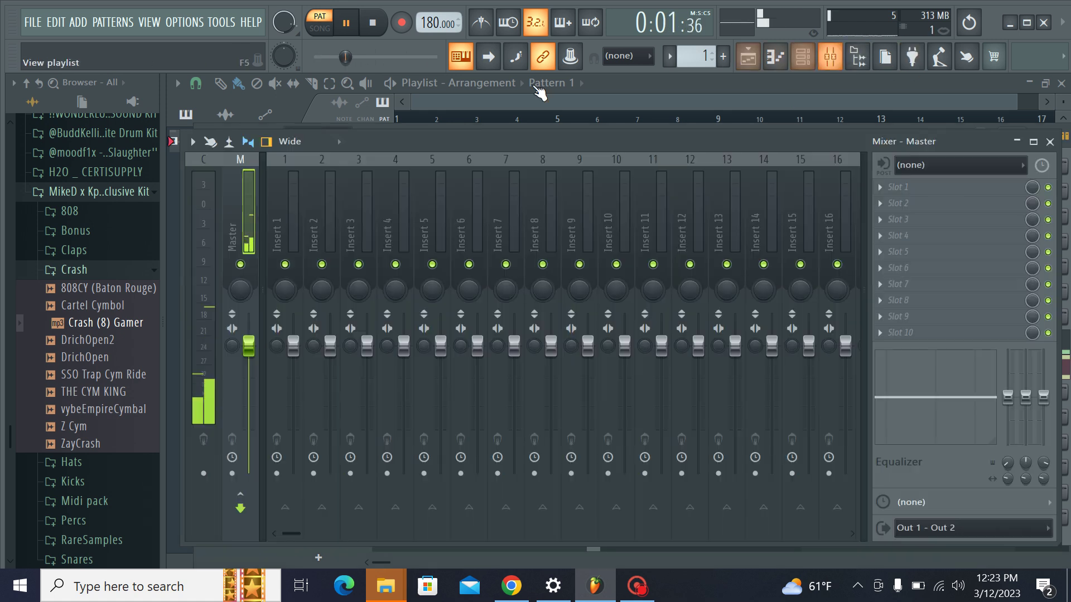
{"action": "left_click", "coordinate": [803, 56]}
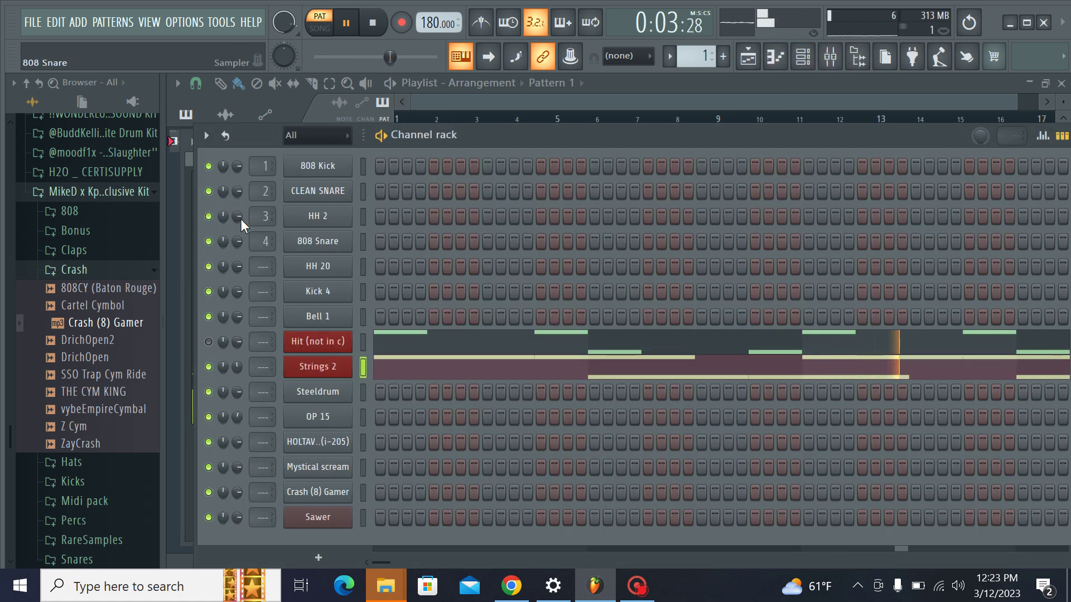
{"action": "left_click_drag", "start_coordinate": [265, 268], "coordinate": [264, 311]}
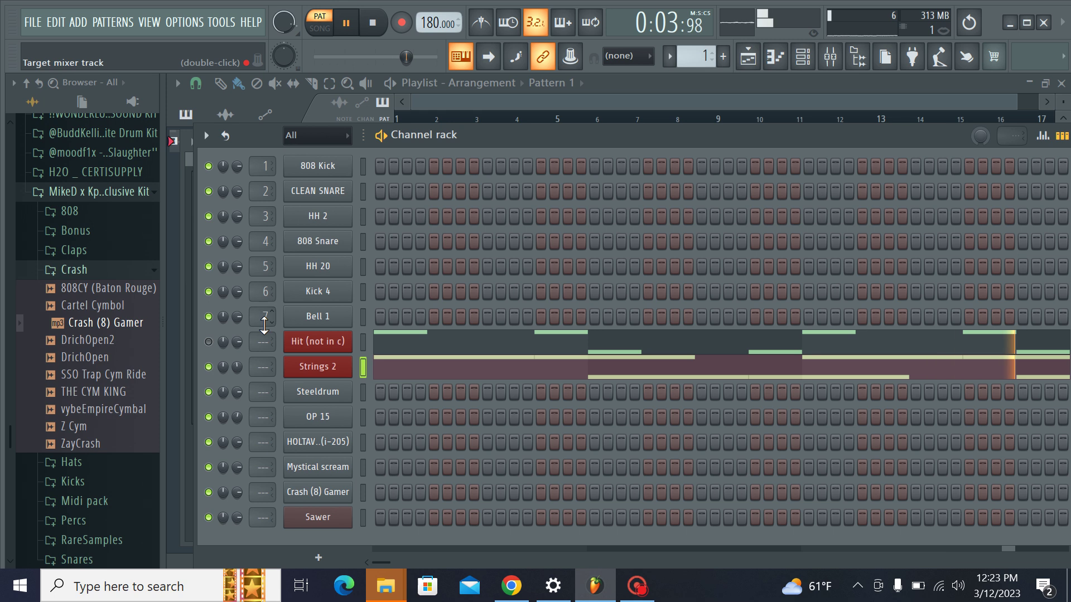
Step: Add a DVS Saxophone channel with reverb depth 8 and level 8, routed to mixer track 8
{"action": "left_click", "coordinate": [310, 560]}
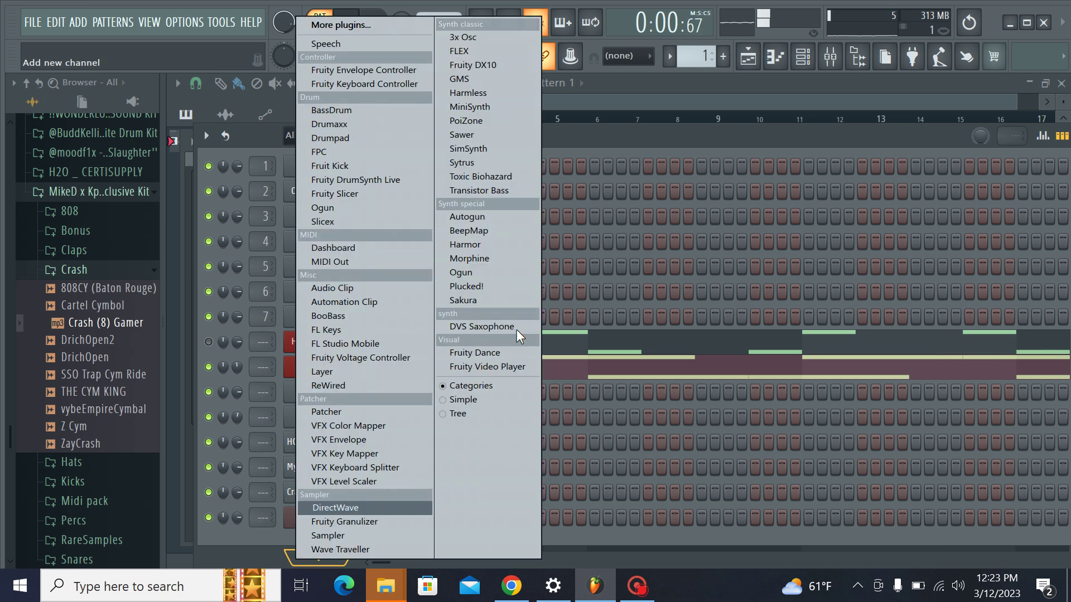
{"action": "left_click", "coordinate": [517, 330]}
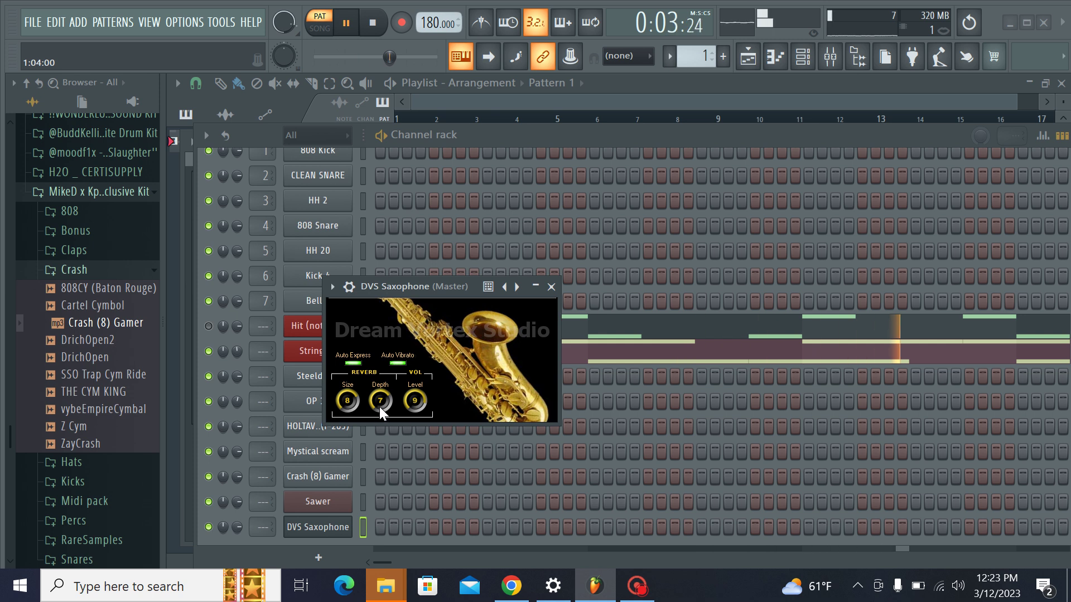
{"action": "left_click_drag", "start_coordinate": [379, 407], "coordinate": [422, 417]}
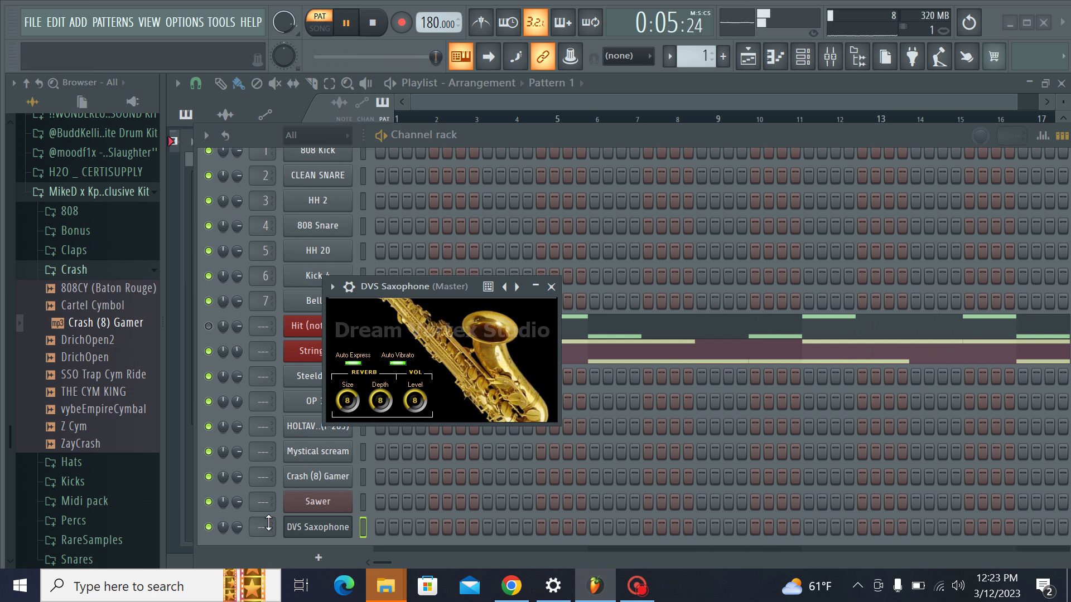
{"action": "left_click_drag", "start_coordinate": [265, 527], "coordinate": [265, 511]}
Step: Change the DVS Saxophone channel's color to orange
{"action": "right_click", "coordinate": [315, 527]}
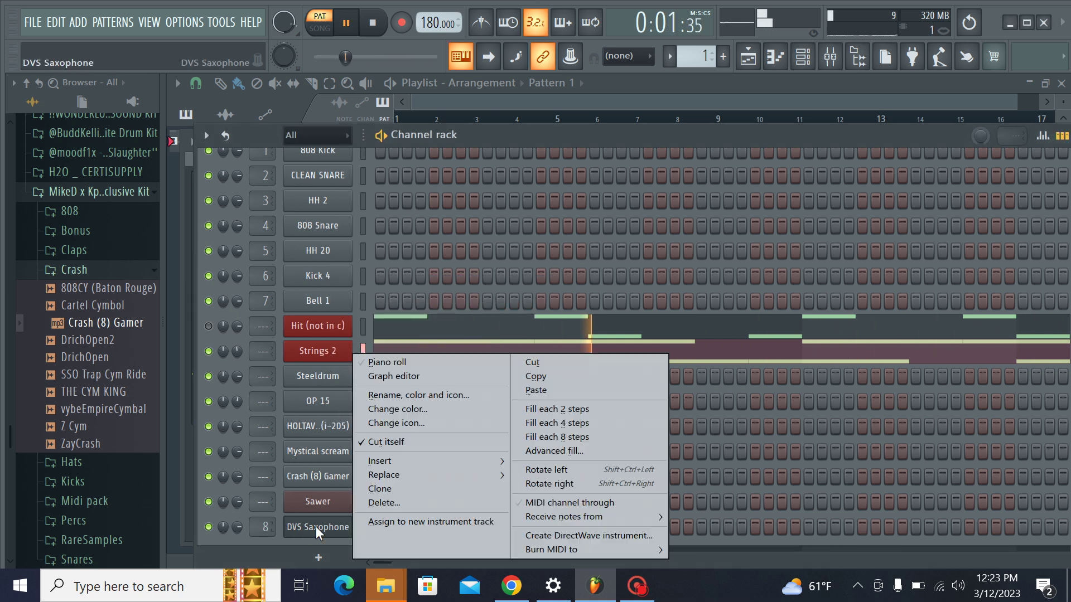
{"action": "left_click", "coordinate": [430, 408]}
{"action": "left_click", "coordinate": [494, 421]}
{"action": "left_click", "coordinate": [652, 542]}
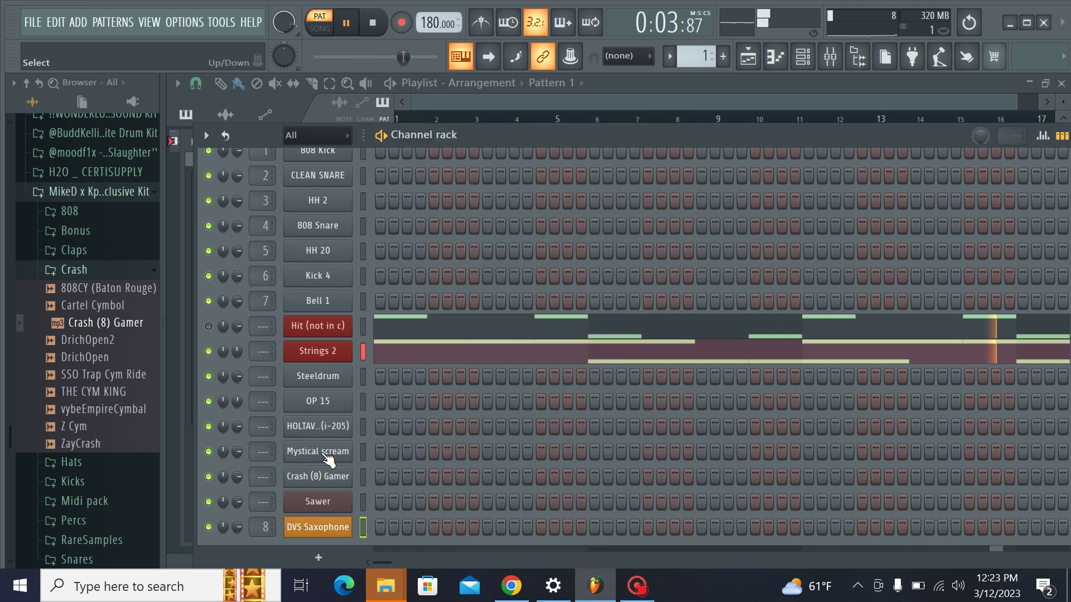
Step: Route the Hit (not in c) channel to mixer track 10 and check the assignment in the mixer
{"action": "mouse_move", "coordinate": [257, 313]}
{"action": "left_mouse_down"}
{"action": "mouse_move", "coordinate": [257, 296]}
{"action": "mouse_move", "coordinate": [265, 306]}
{"action": "left_mouse_up"}
{"action": "double_click", "coordinate": [264, 326]}
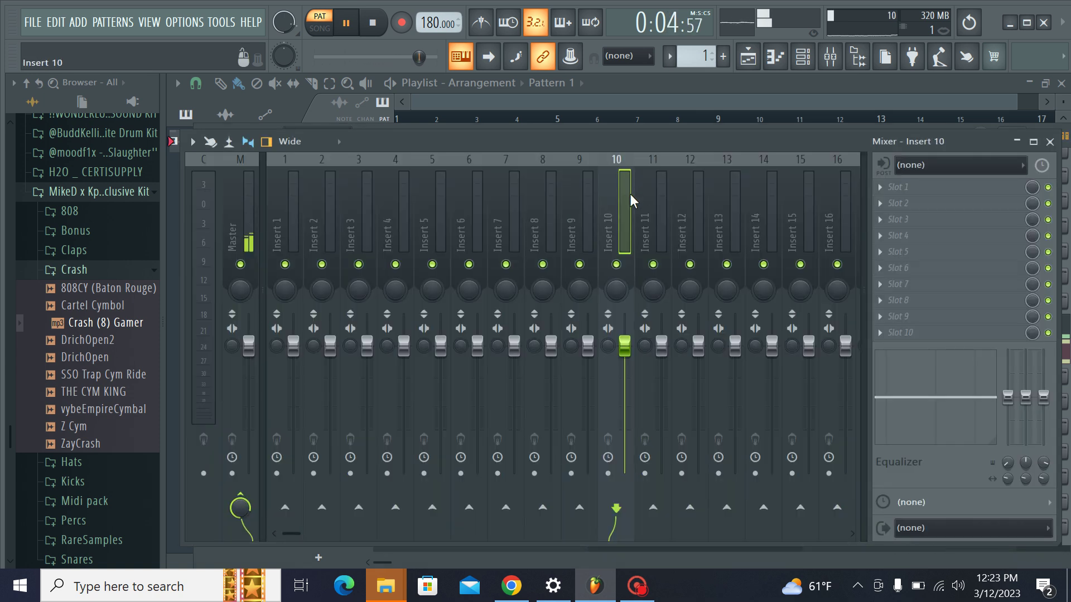
{"action": "left_click", "coordinate": [802, 57]}
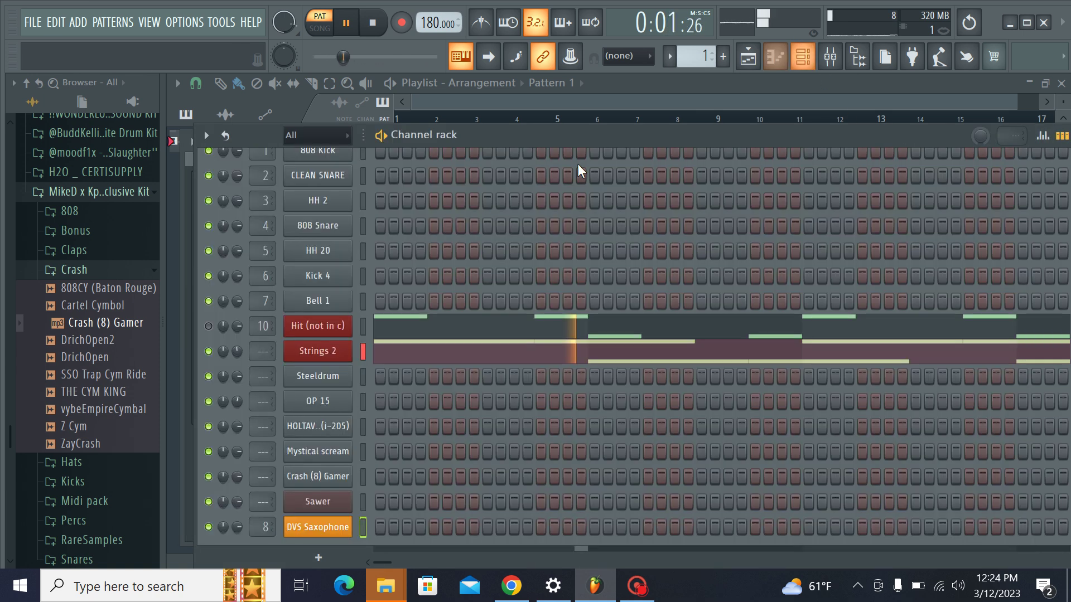
Step: Route Strings 2 to mixer track 9, OP 15 to 11, Steeldrum to 12, and HOLTAV, Mystical scream, Crash (8) Gamer and Sawer to 13–16
{"action": "left_click_drag", "start_coordinate": [257, 352], "coordinate": [257, 341]}
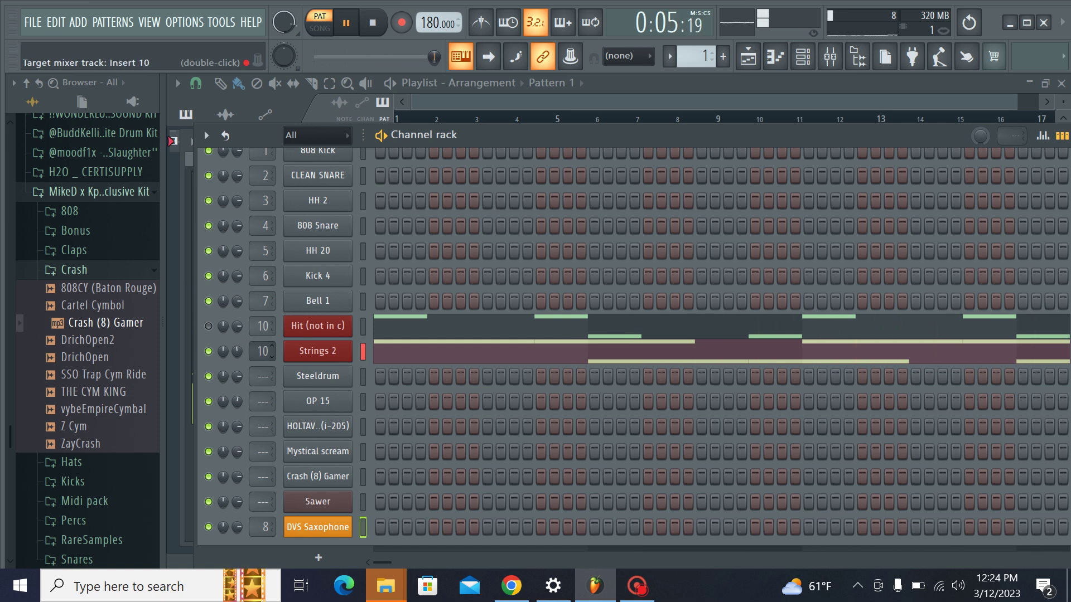
{"action": "mouse_move", "coordinate": [262, 350]}
{"action": "left_mouse_down"}
{"action": "mouse_move", "coordinate": [263, 395]}
{"action": "mouse_move", "coordinate": [260, 352]}
{"action": "left_mouse_up"}
{"action": "left_click_drag", "start_coordinate": [261, 402], "coordinate": [261, 379]}
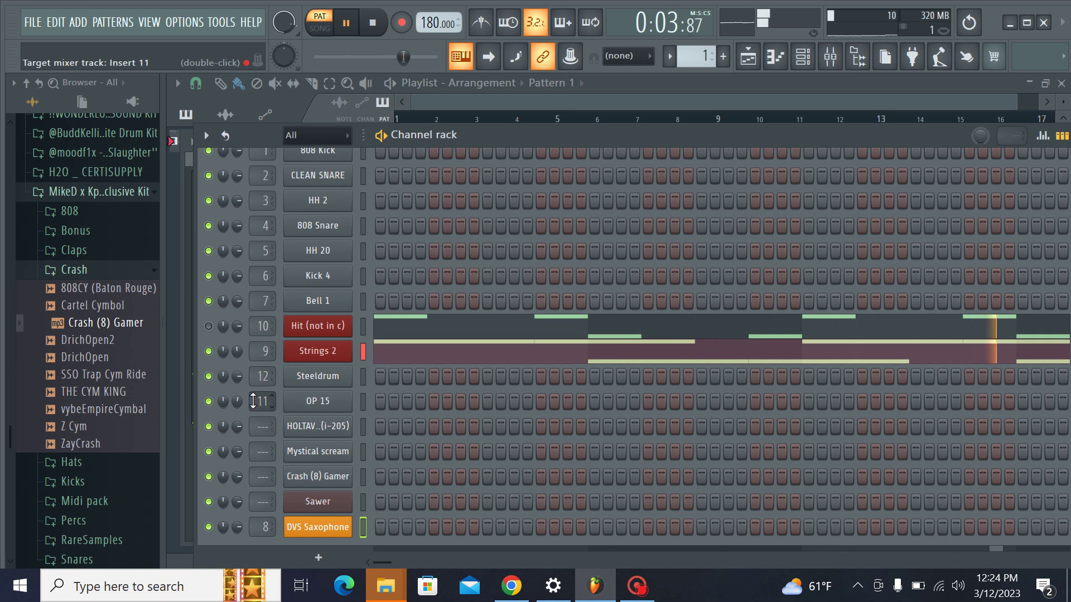
{"action": "left_click_drag", "start_coordinate": [261, 428], "coordinate": [262, 468]}
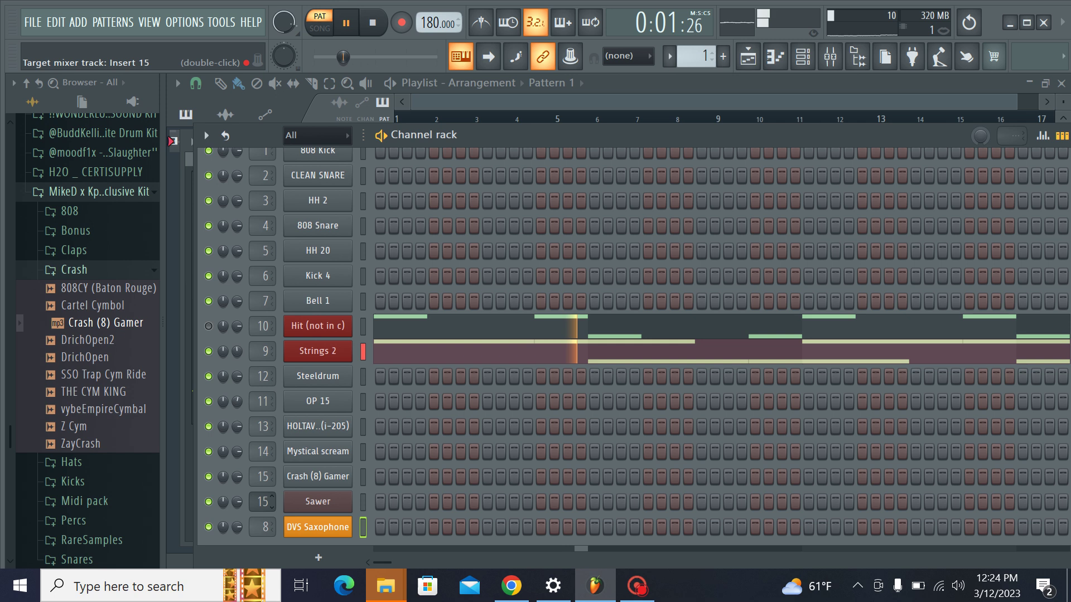
Step: Change the Sawer channel's color to teal (#2C8284)
{"action": "right_click", "coordinate": [335, 501]}
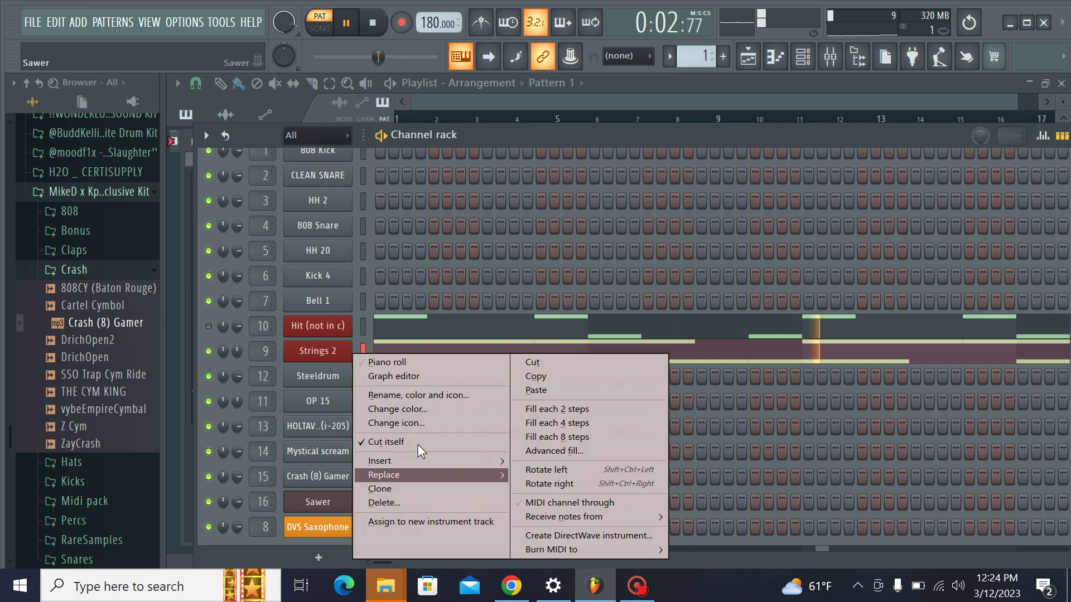
{"action": "left_click", "coordinate": [438, 404]}
{"action": "left_click", "coordinate": [500, 404]}
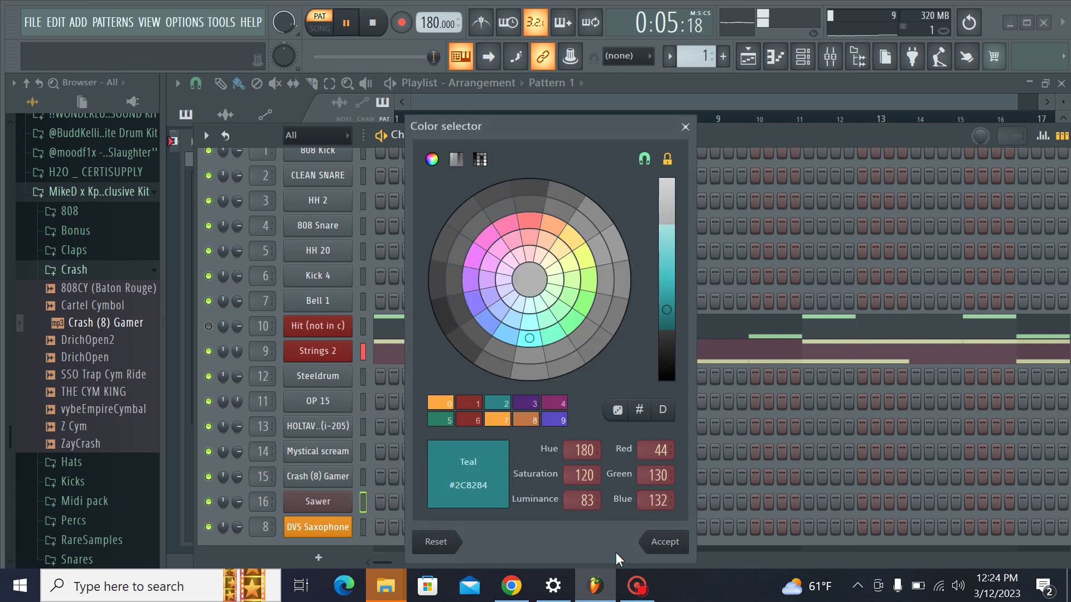
{"action": "left_click", "coordinate": [664, 541]}
Step: Recolor the Strings 2 channel with preset color 5
{"action": "right_click", "coordinate": [335, 350]}
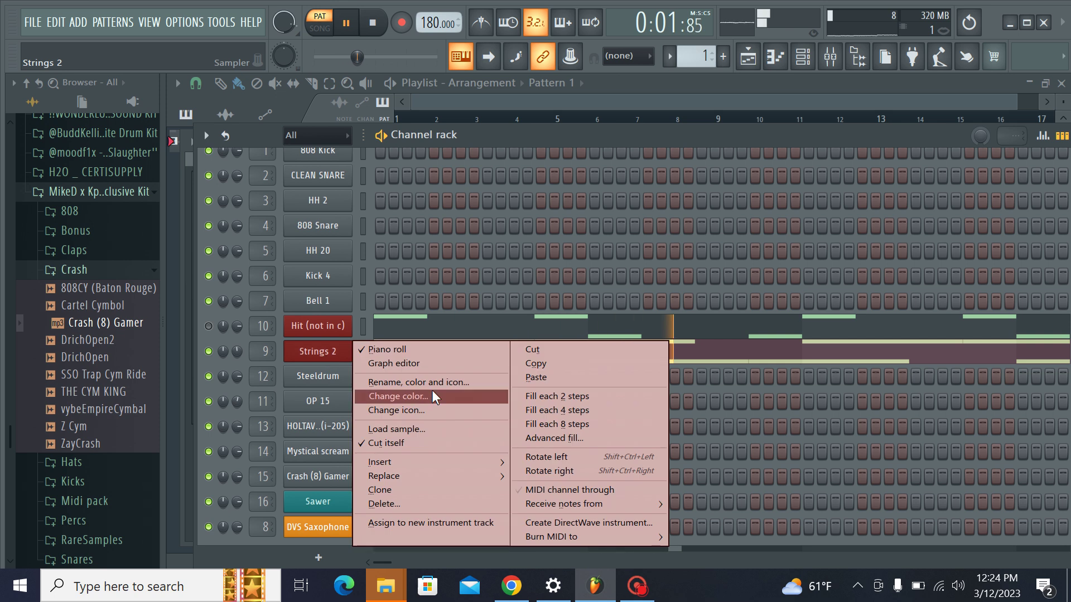
{"action": "left_click", "coordinate": [433, 393]}
{"action": "left_click", "coordinate": [442, 421]}
{"action": "left_click", "coordinate": [642, 542]}
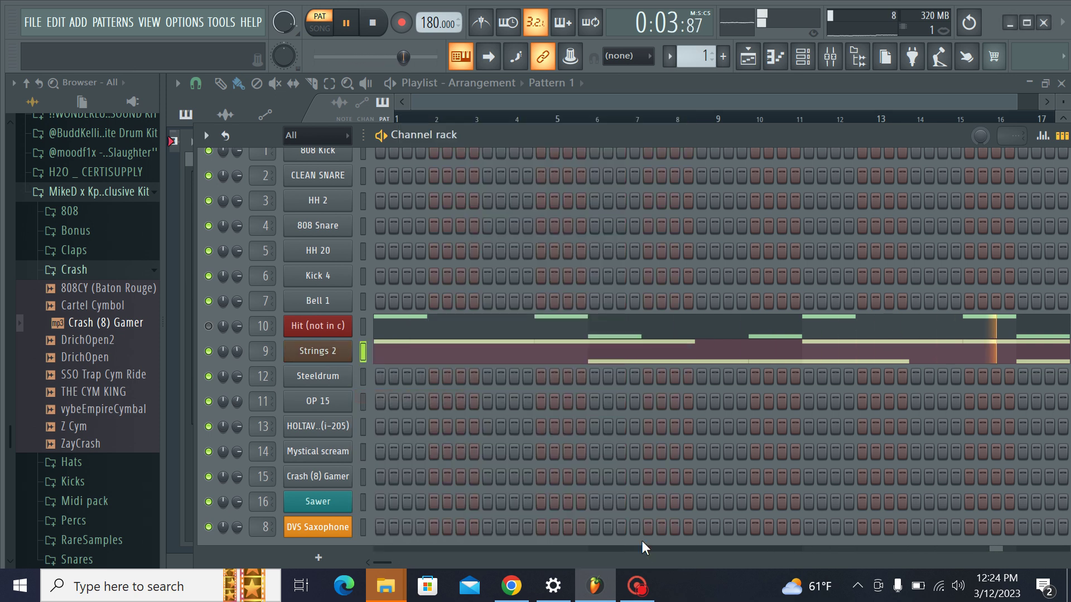
Step: Load Fruity Filter into slot 3 of mixer Insert 9 with the Party next door preset and set its mix level to 90%
{"action": "left_click", "coordinate": [830, 56]}
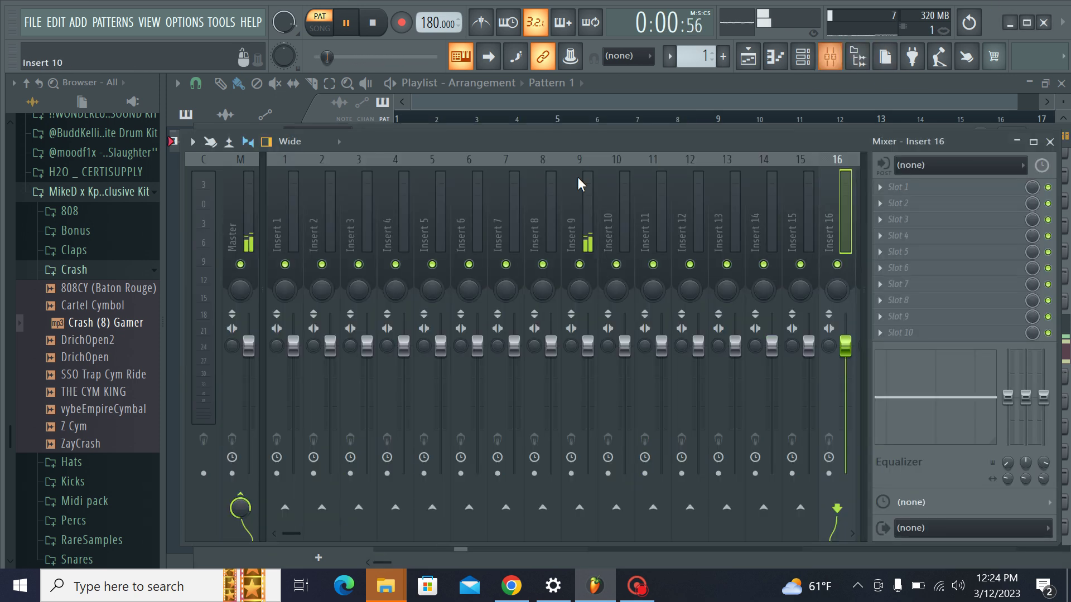
{"action": "left_click", "coordinate": [583, 223]}
{"action": "left_click", "coordinate": [899, 219]}
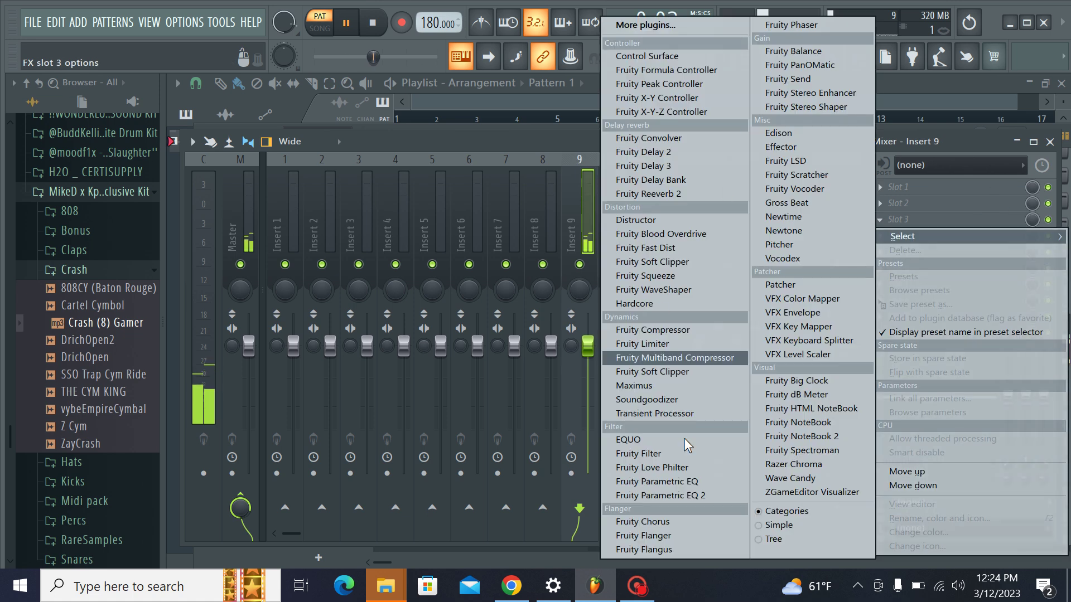
{"action": "left_click", "coordinate": [678, 453]}
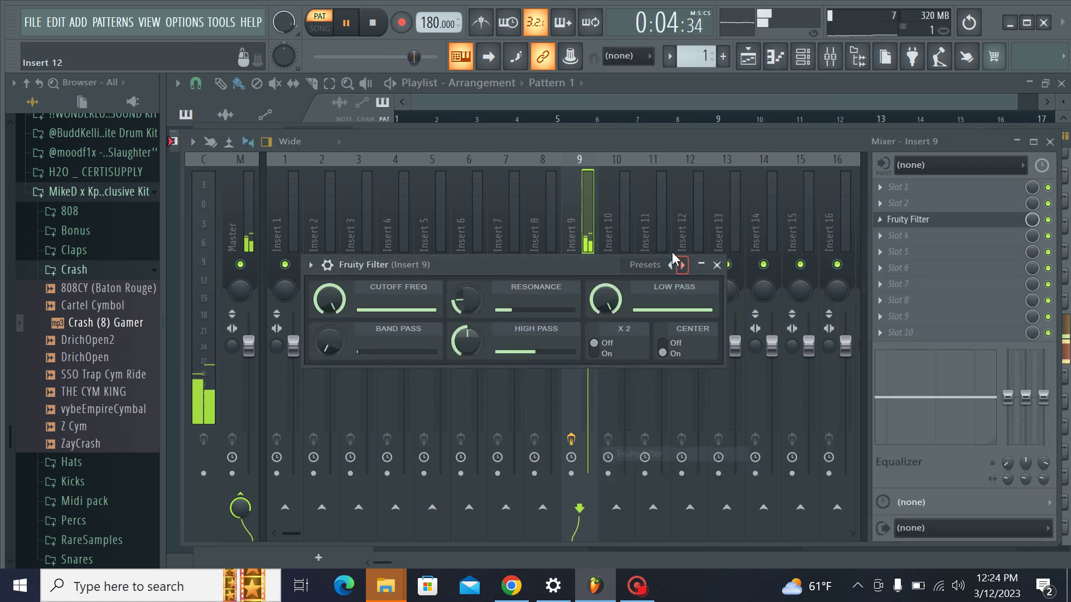
{"action": "left_click", "coordinate": [650, 265]}
{"action": "left_click", "coordinate": [694, 287]}
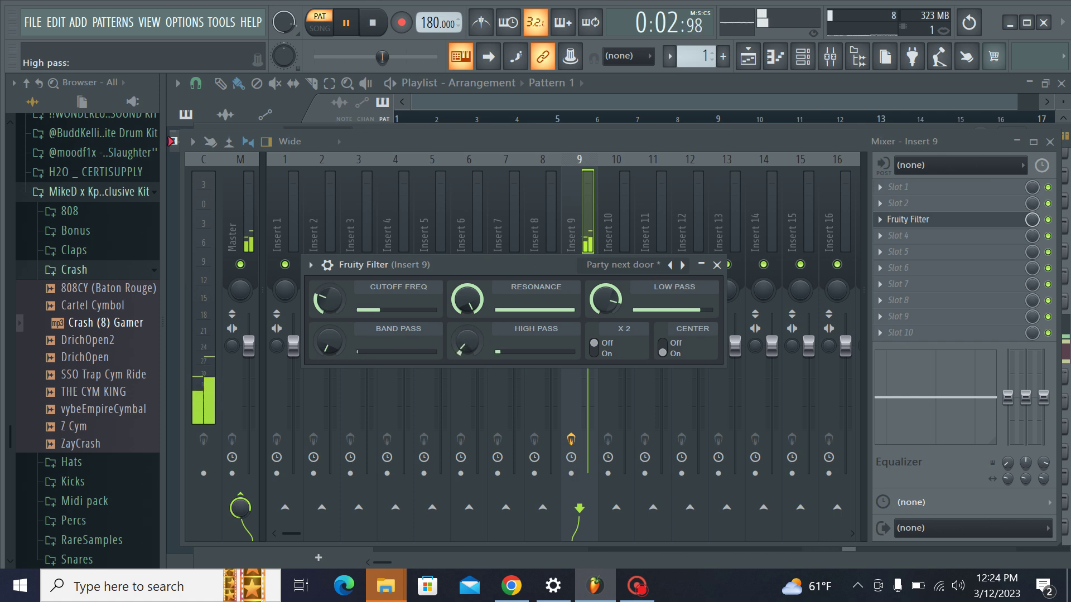
{"action": "left_click_drag", "start_coordinate": [1033, 219], "coordinate": [1033, 235]}
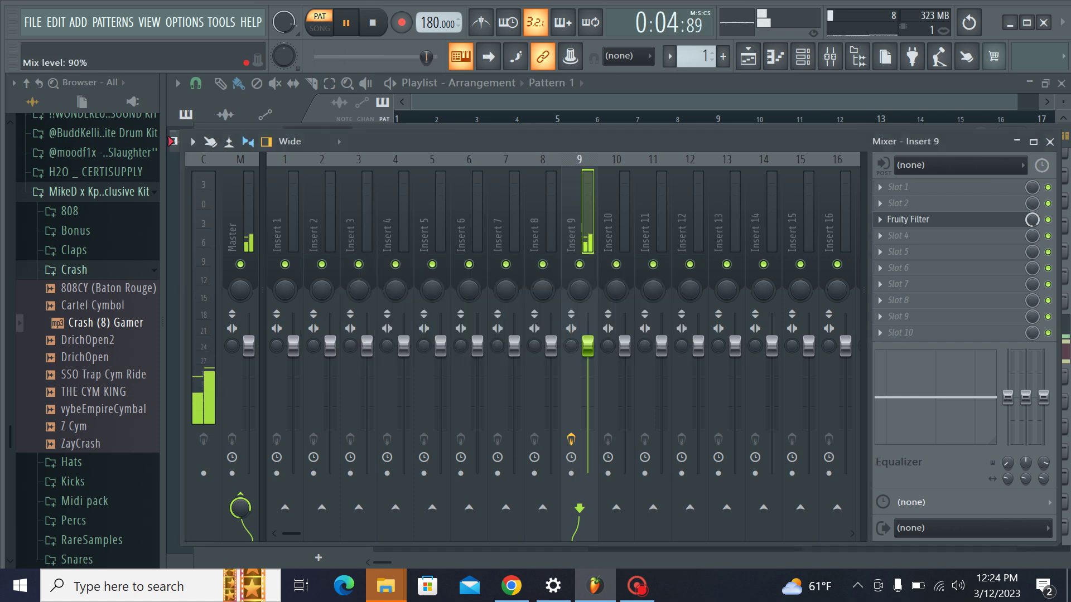
Step: Load Maximus into slot 5 of mixer Insert 9 with the Clear master preset and lower its mix level
{"action": "left_click", "coordinate": [948, 251]}
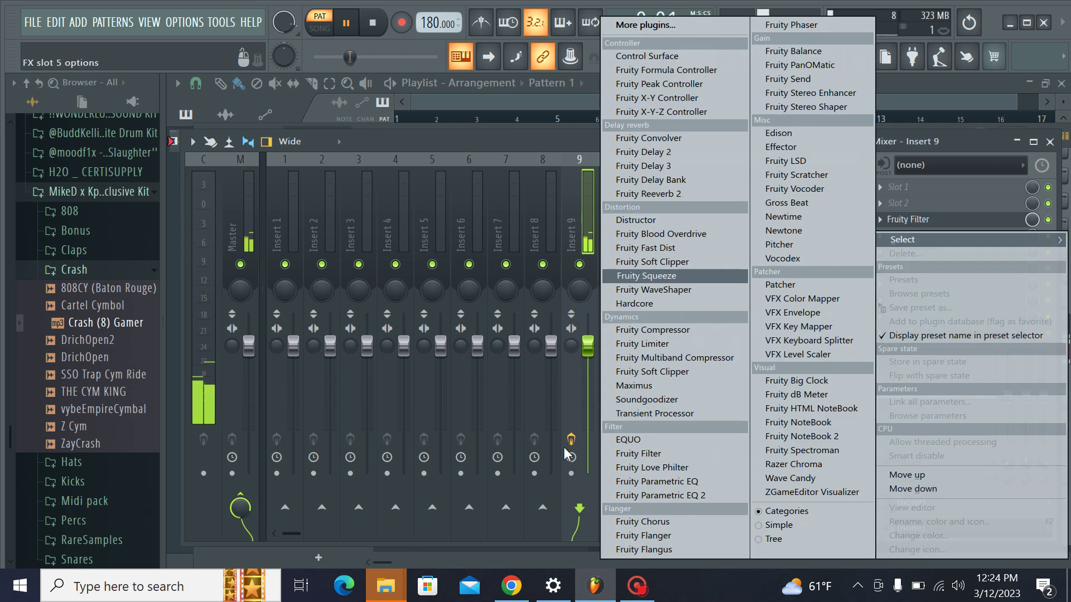
{"action": "left_click", "coordinate": [634, 385]}
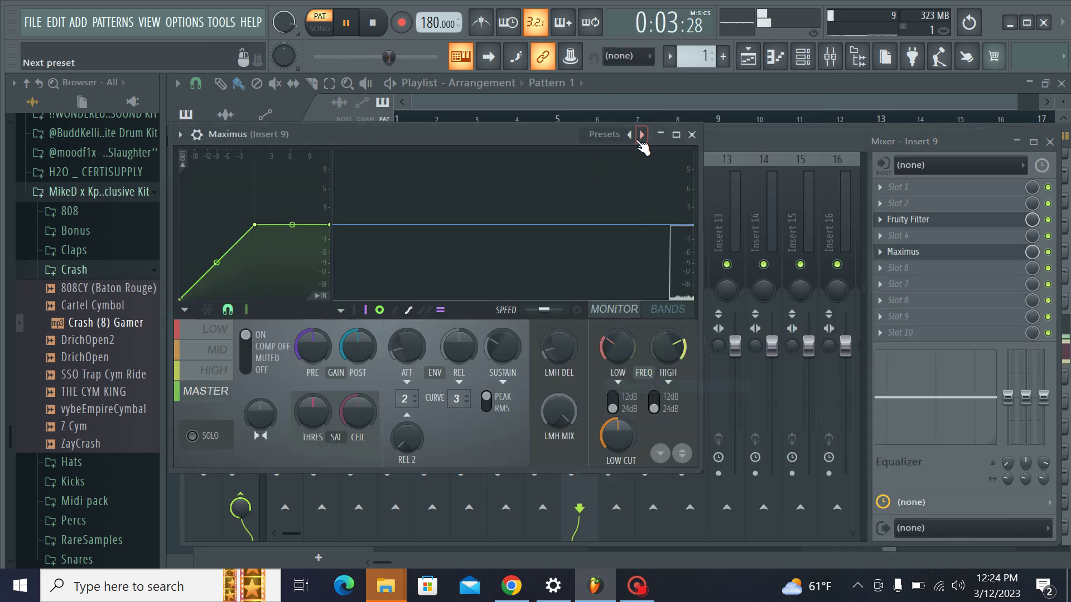
{"action": "left_click", "coordinate": [641, 136]}
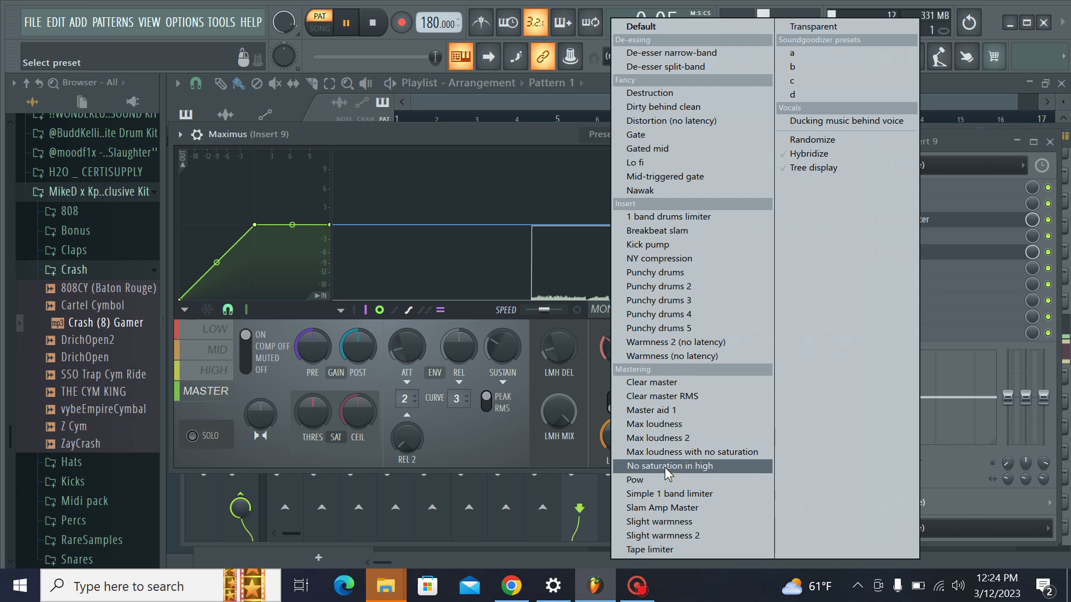
{"action": "left_click", "coordinate": [723, 258]}
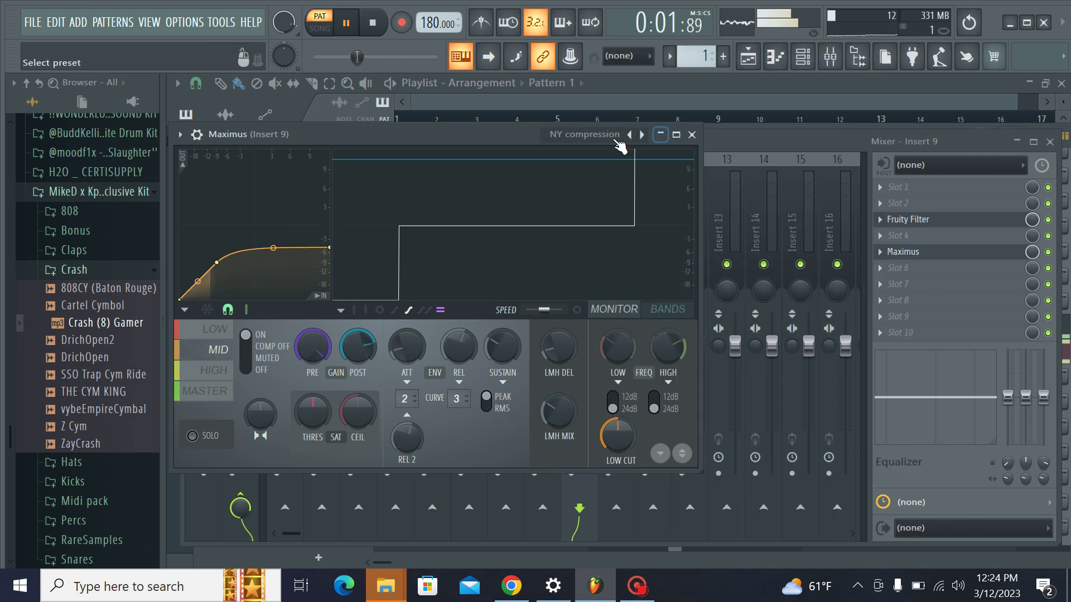
{"action": "left_click", "coordinate": [626, 136]}
{"action": "left_click", "coordinate": [701, 382]}
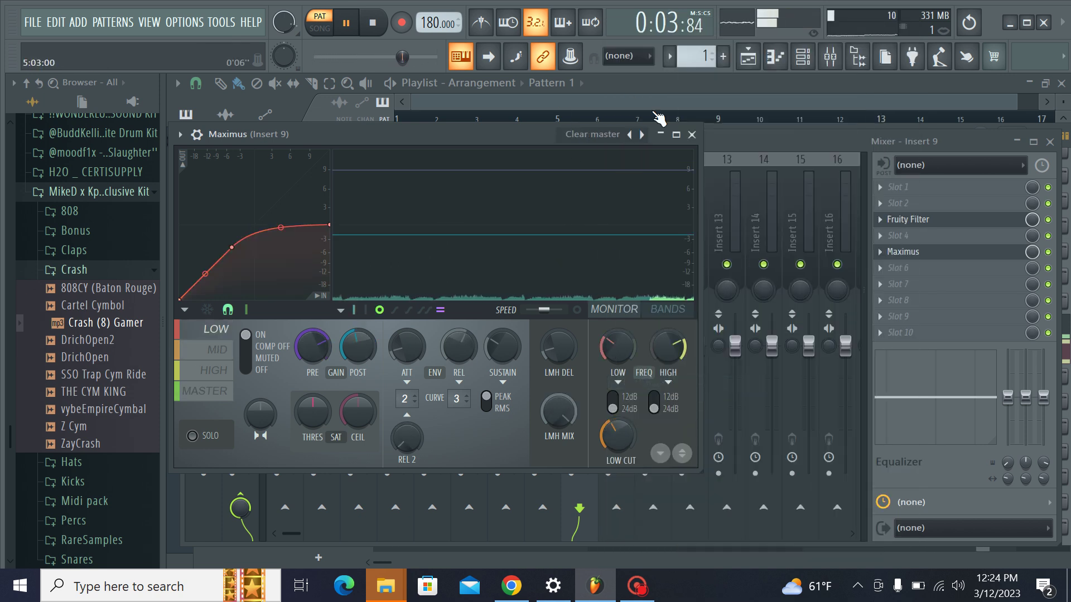
{"action": "left_click", "coordinate": [642, 134]}
{"action": "left_click_drag", "start_coordinate": [1031, 252], "coordinate": [1032, 258]}
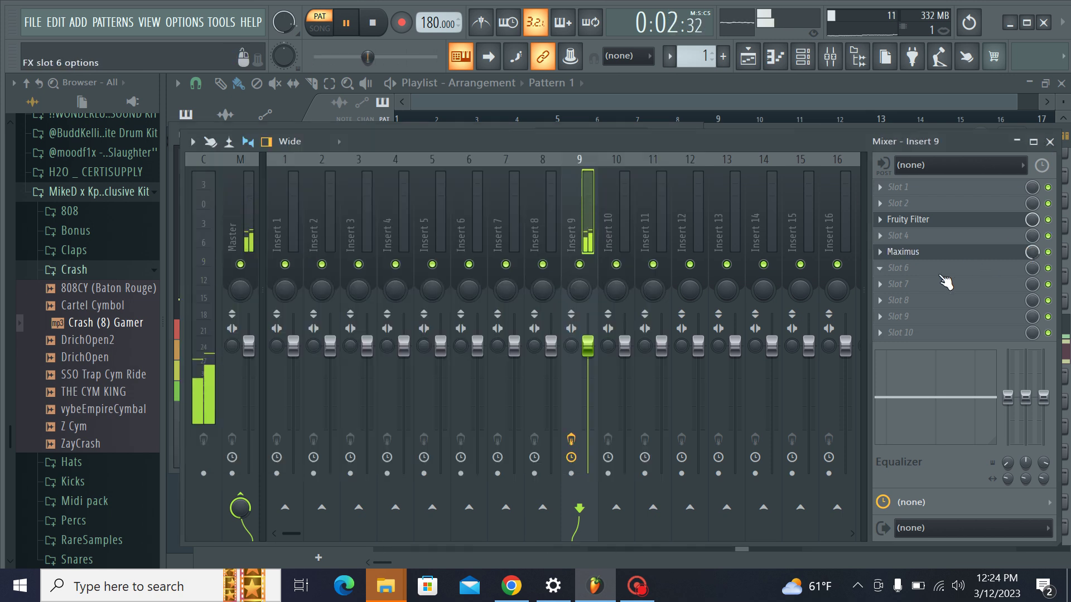
{"action": "left_click", "coordinate": [939, 289]}
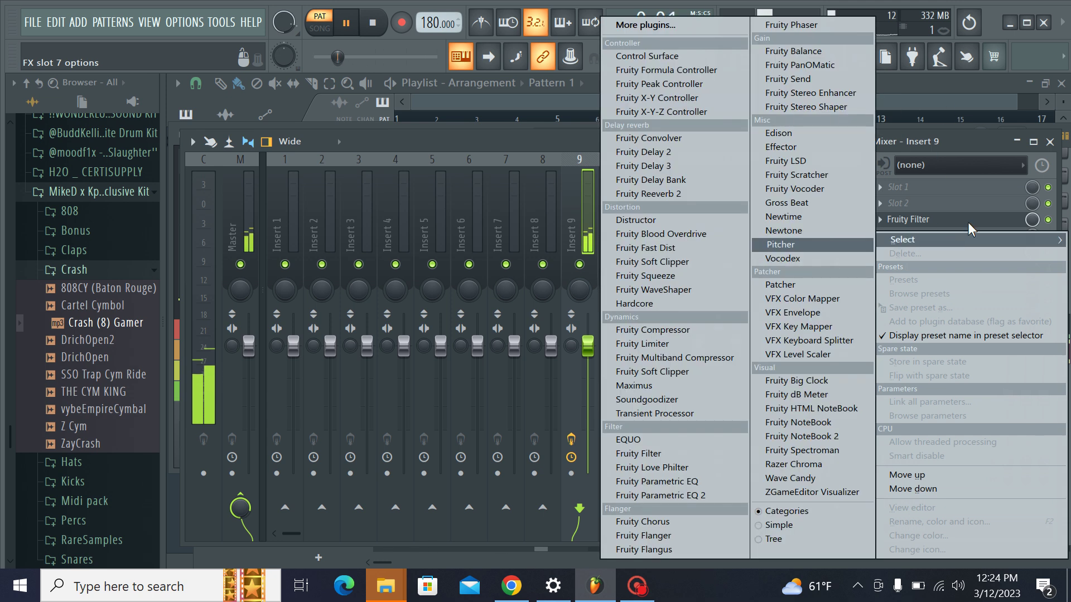
{"action": "key", "text": "Escape"}
Step: Unmute the Hit (not in c) channel and mute the Strings 2 channel
{"action": "left_click", "coordinate": [803, 56]}
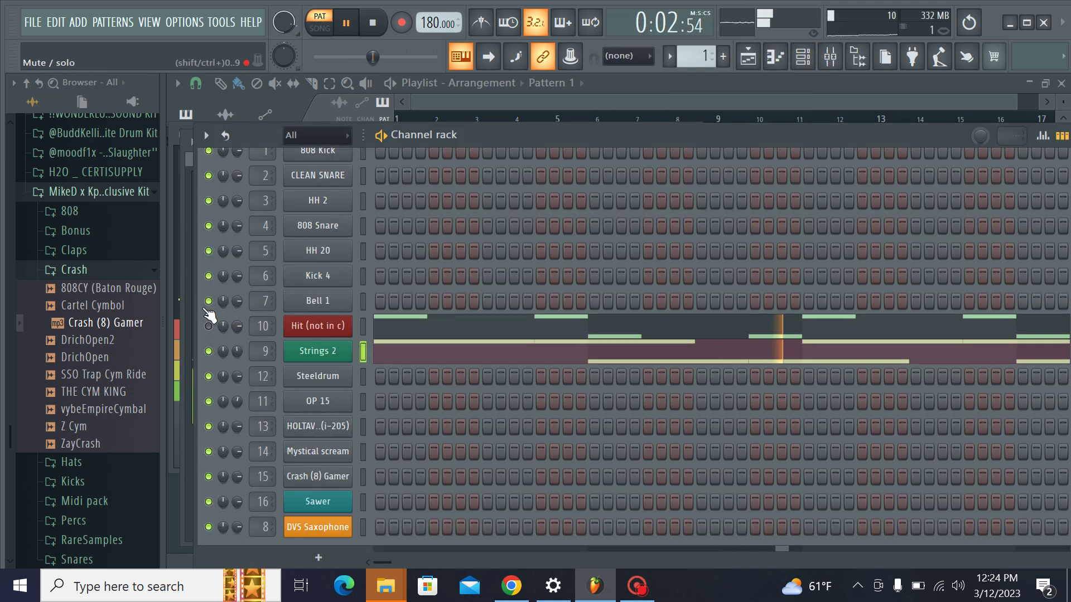
{"action": "left_click", "coordinate": [208, 352]}
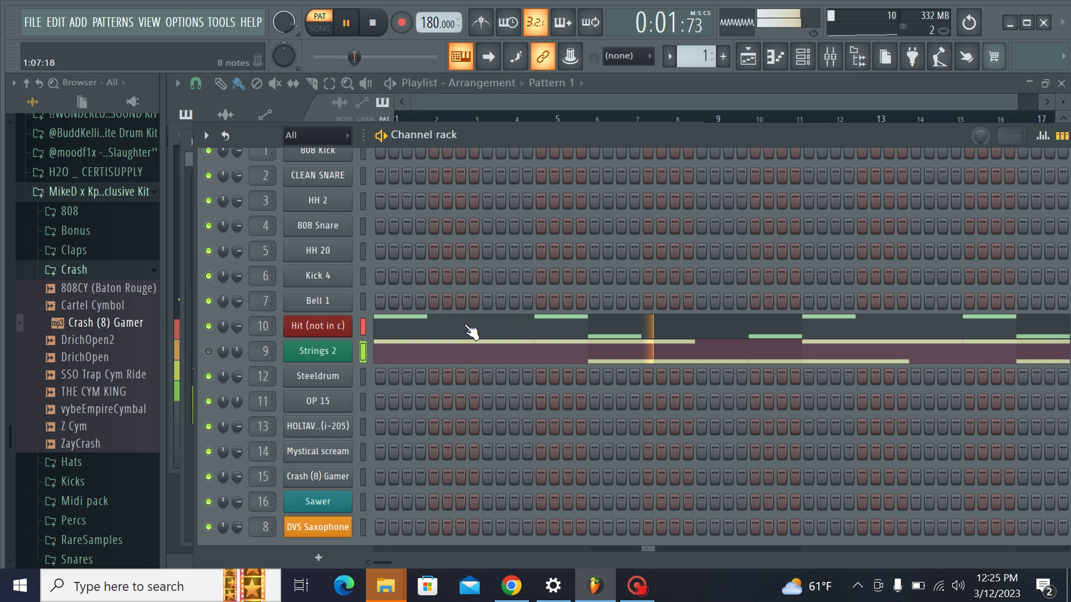
Step: Load Fruity Reeverb 2 into slot 6 of mixer Insert 10, lower its early reflection level and set its mix level to 36%
{"action": "left_click", "coordinate": [830, 56]}
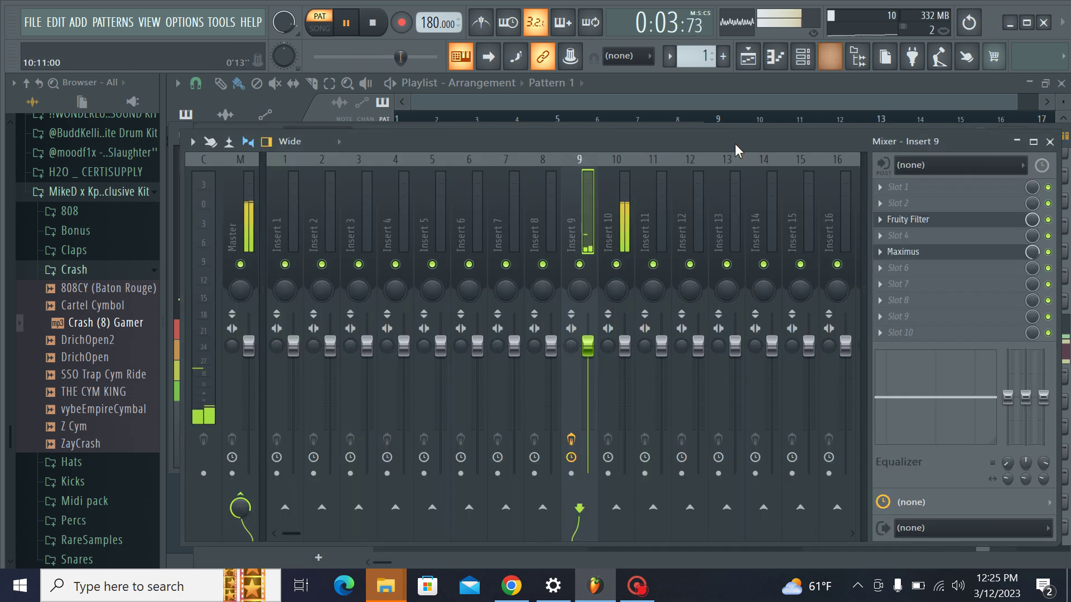
{"action": "left_click", "coordinate": [625, 226]}
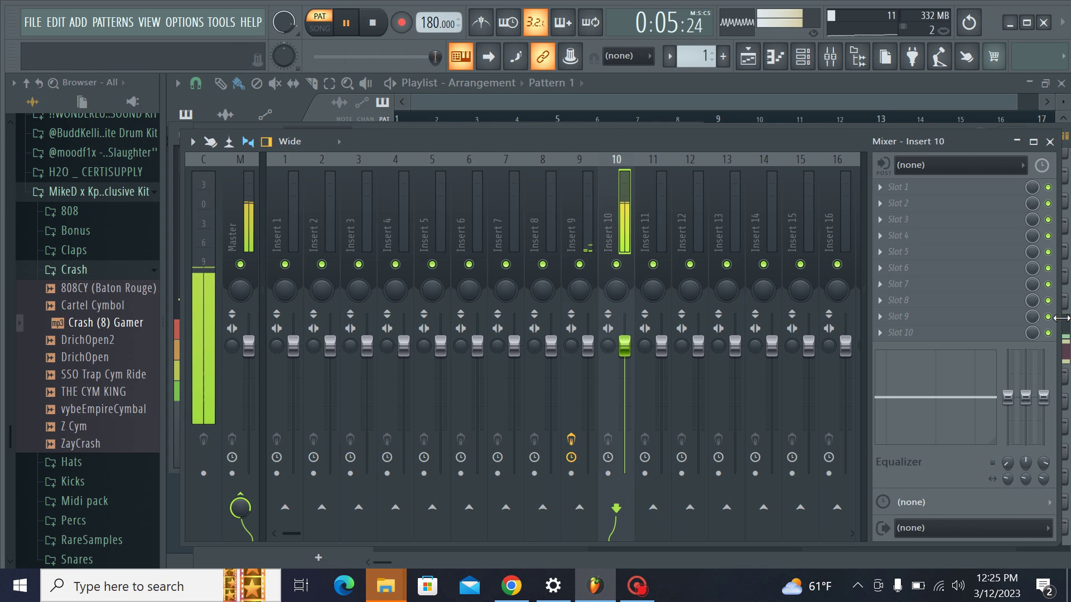
{"action": "left_click", "coordinate": [920, 279]}
{"action": "left_click", "coordinate": [711, 206]}
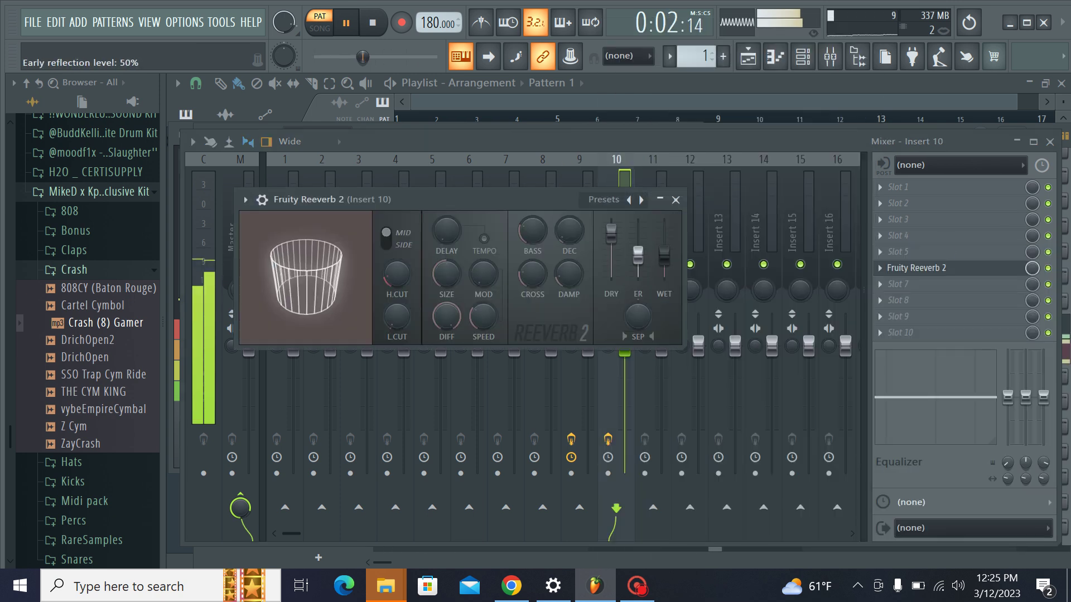
{"action": "left_click_drag", "start_coordinate": [638, 254], "coordinate": [637, 274]}
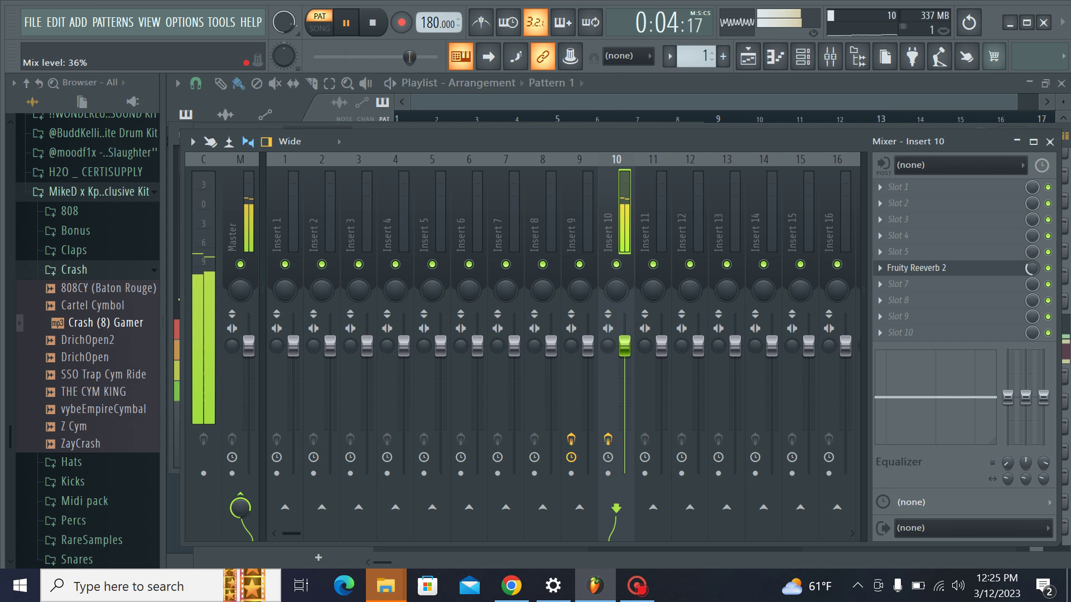
Step: In the CLEAN SNARE piano roll, place three-step C5 notes at step 9 of bars 1, 2 and 3
{"action": "left_click", "coordinate": [803, 56]}
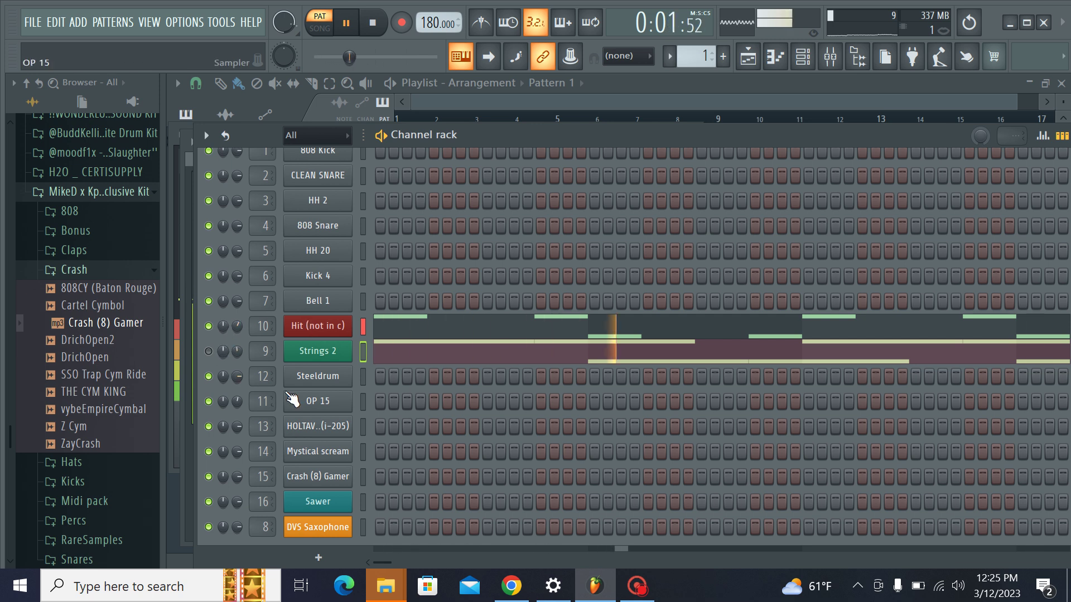
{"action": "scroll", "coordinate": [329, 227], "scroll_direction": "up", "scroll_amount": 1}
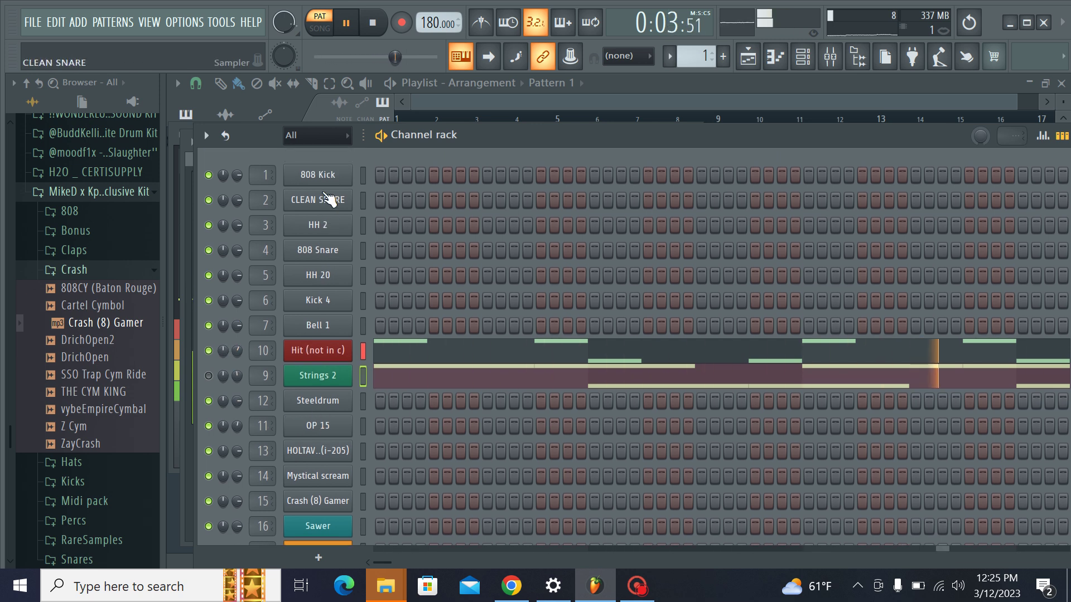
{"action": "right_click", "coordinate": [362, 190]}
{"action": "left_click", "coordinate": [368, 197]}
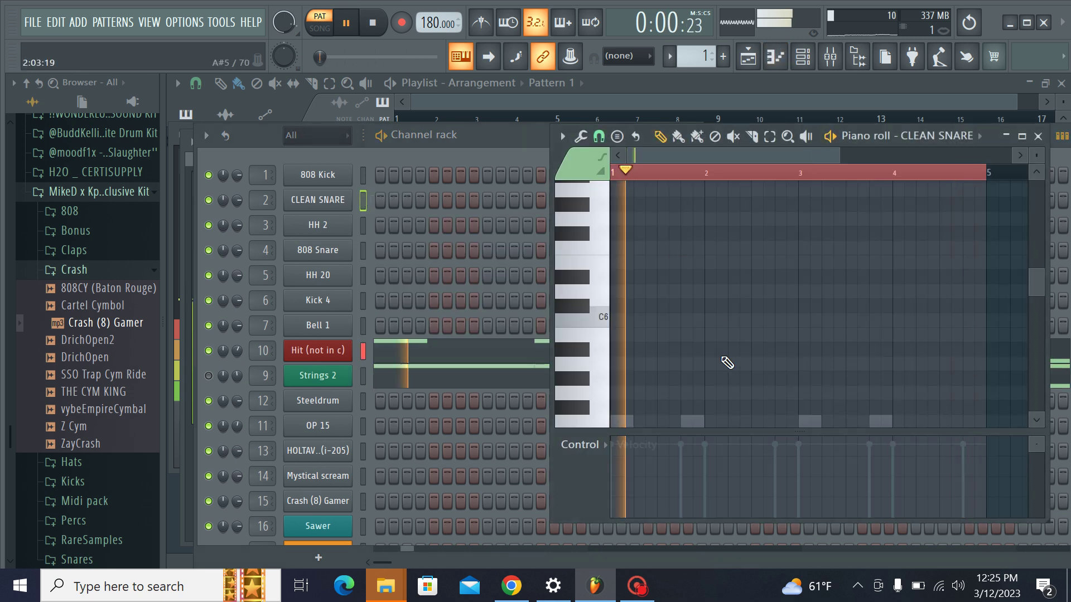
{"action": "scroll", "coordinate": [667, 346], "scroll_direction": "down", "scroll_amount": 2}
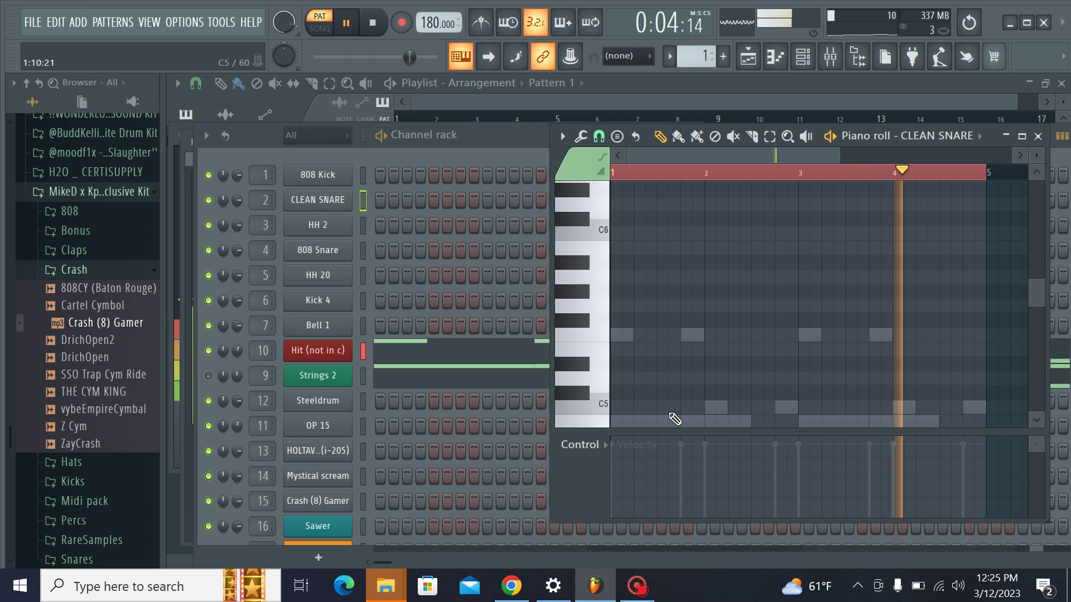
{"action": "left_click", "coordinate": [660, 408]}
{"action": "left_click_drag", "start_coordinate": [639, 416], "coordinate": [676, 410]}
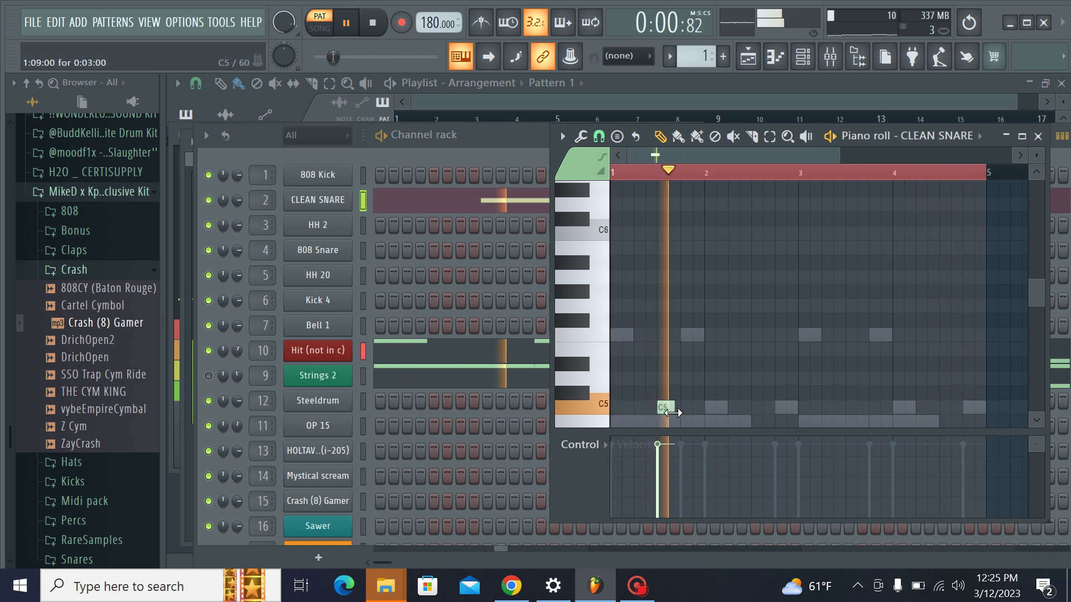
{"action": "left_click", "coordinate": [755, 410]}
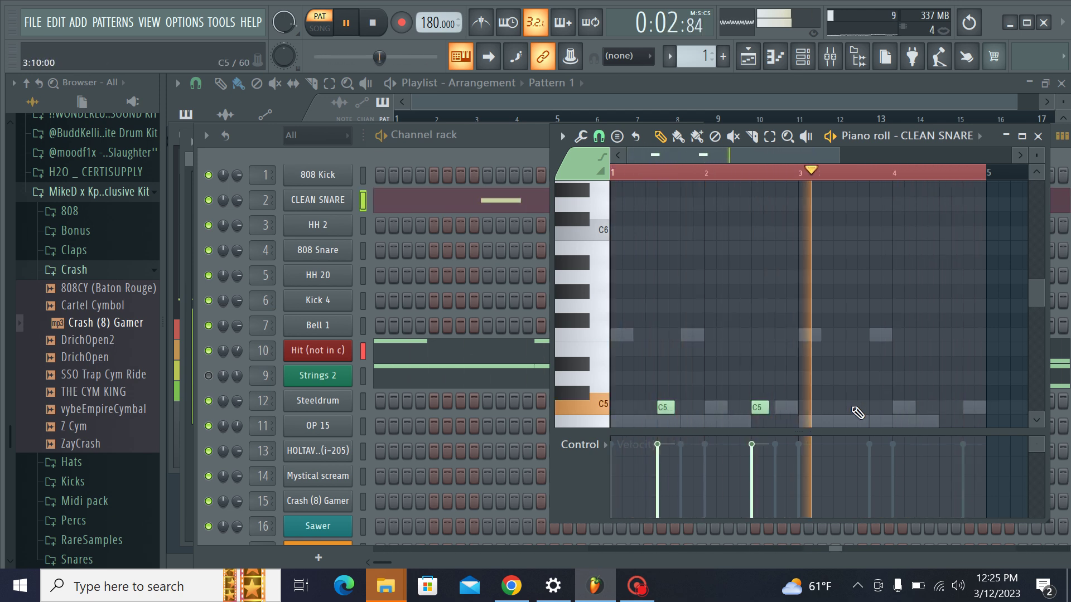
{"action": "left_click", "coordinate": [849, 408]}
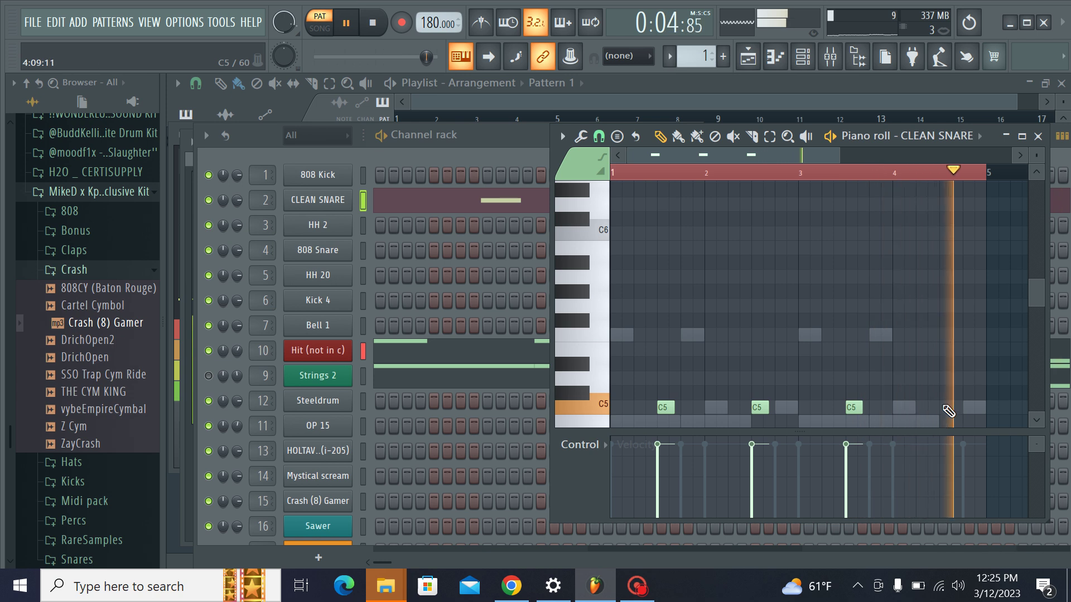
Step: Add a snare roll in bar 4 with D5 at step 7, C5 at step 9 and D5 at step 13
{"action": "left_click", "coordinate": [933, 378]}
{"action": "left_click", "coordinate": [942, 409]}
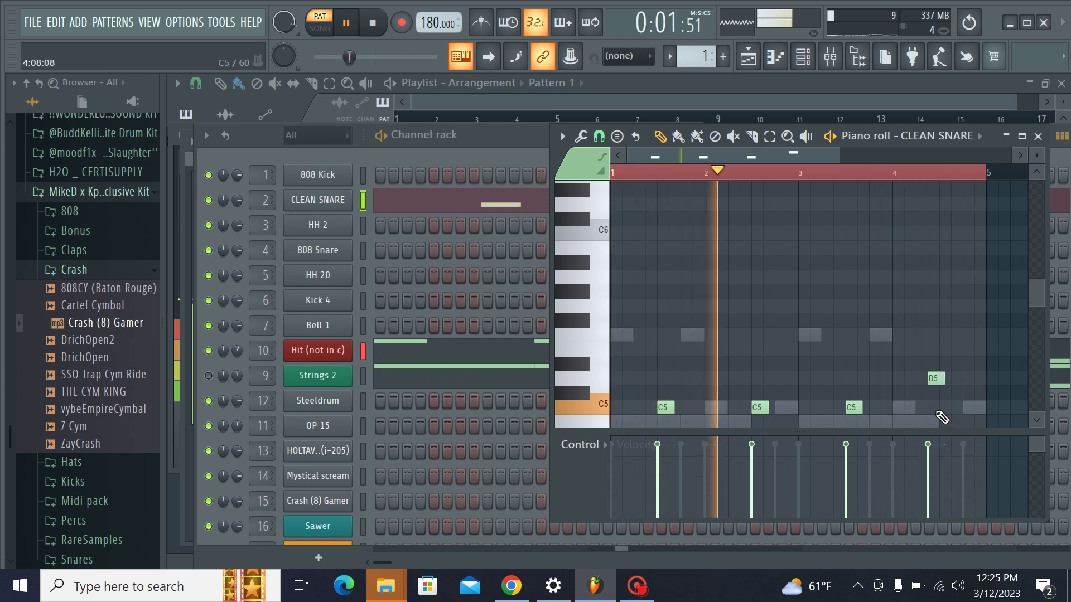
{"action": "left_click", "coordinate": [969, 379]}
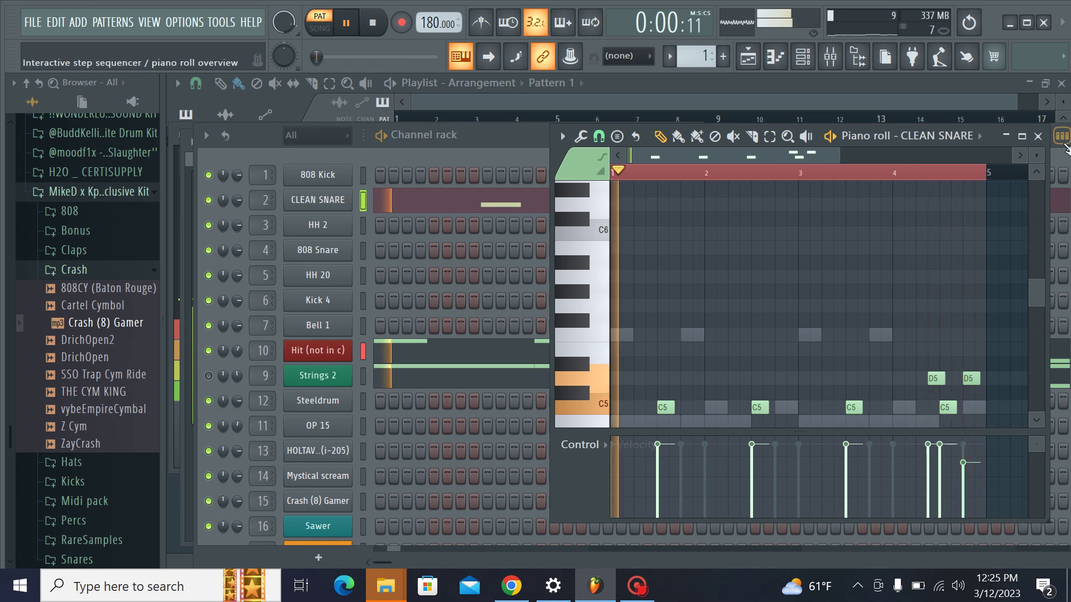
Step: Shorten the last D5 snare note to two steps, soften the bar 4 D5 notes, and add a two-step D5 at step 7 of bar 2
{"action": "left_click_drag", "start_coordinate": [931, 380], "coordinate": [969, 383]}
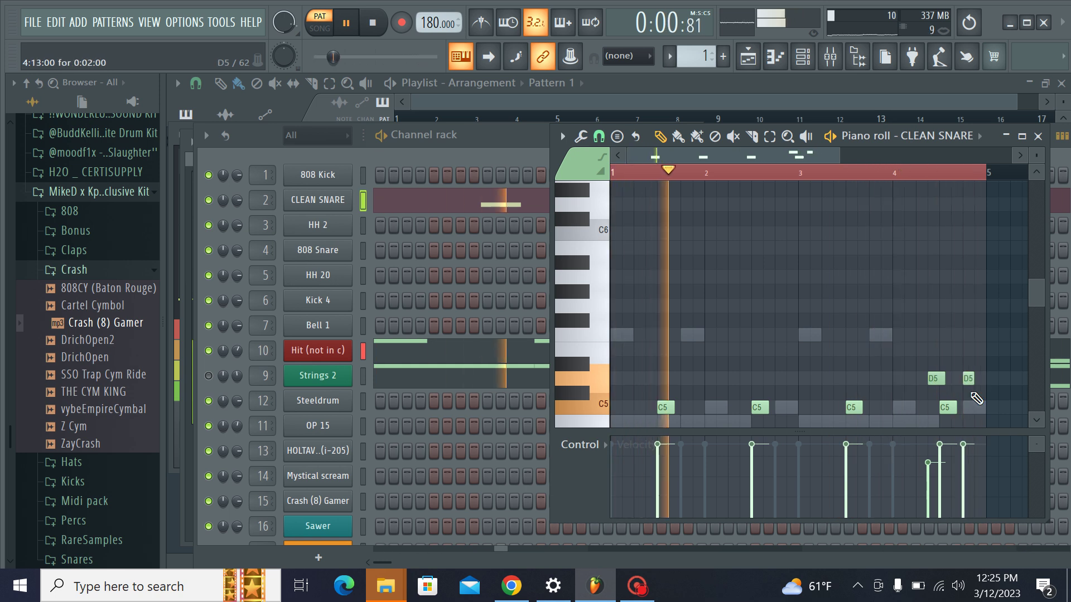
{"action": "left_click", "coordinate": [966, 453]}
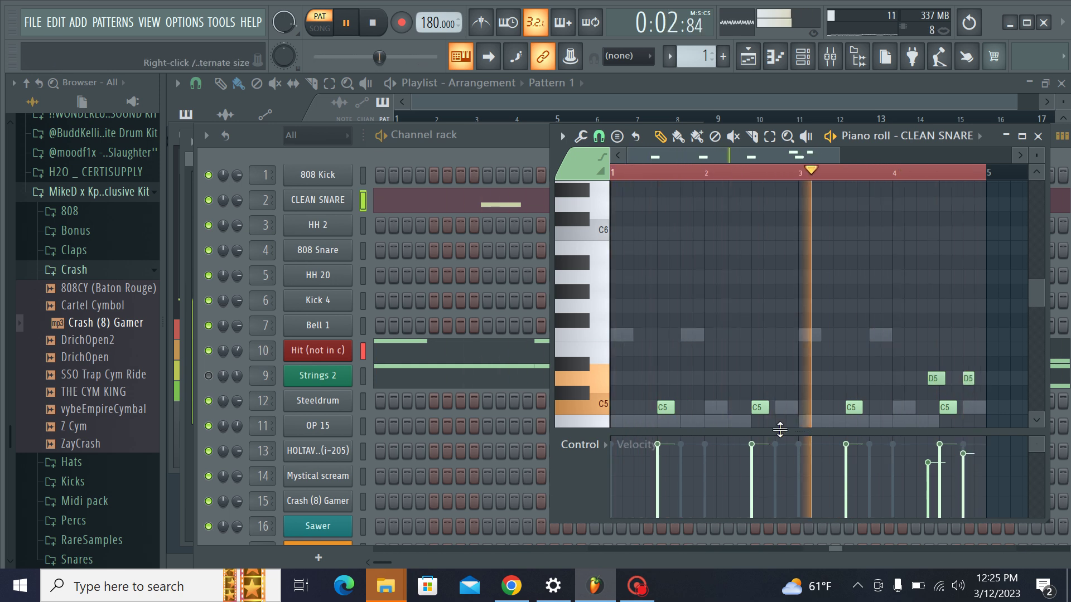
{"action": "left_click", "coordinate": [743, 379]}
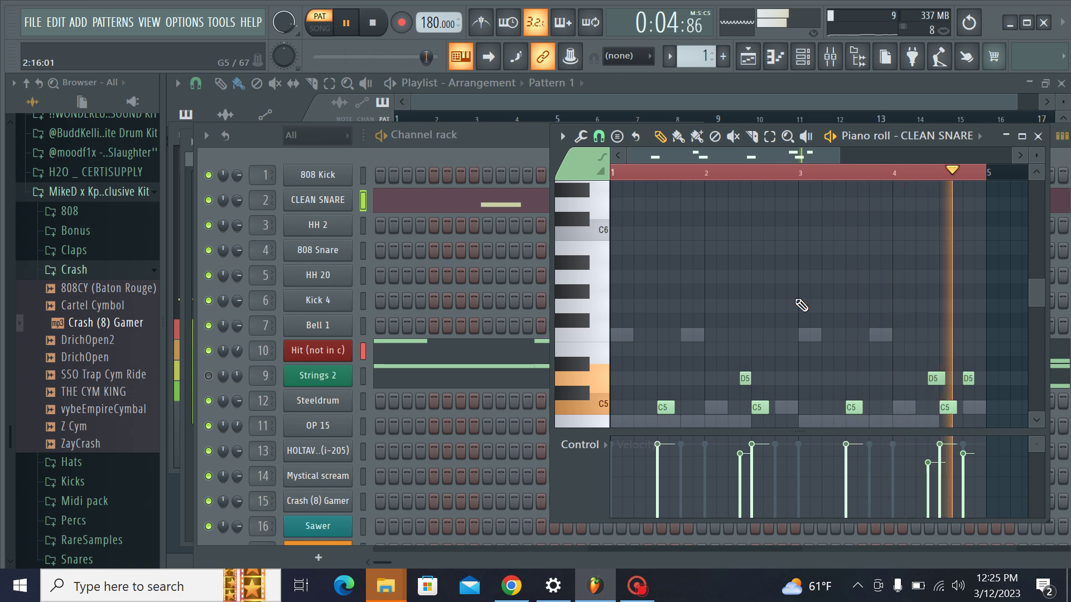
Step: Fill every 2 steps of the HH 2 channel and enable Cut itself on it
{"action": "right_click", "coordinate": [343, 223]}
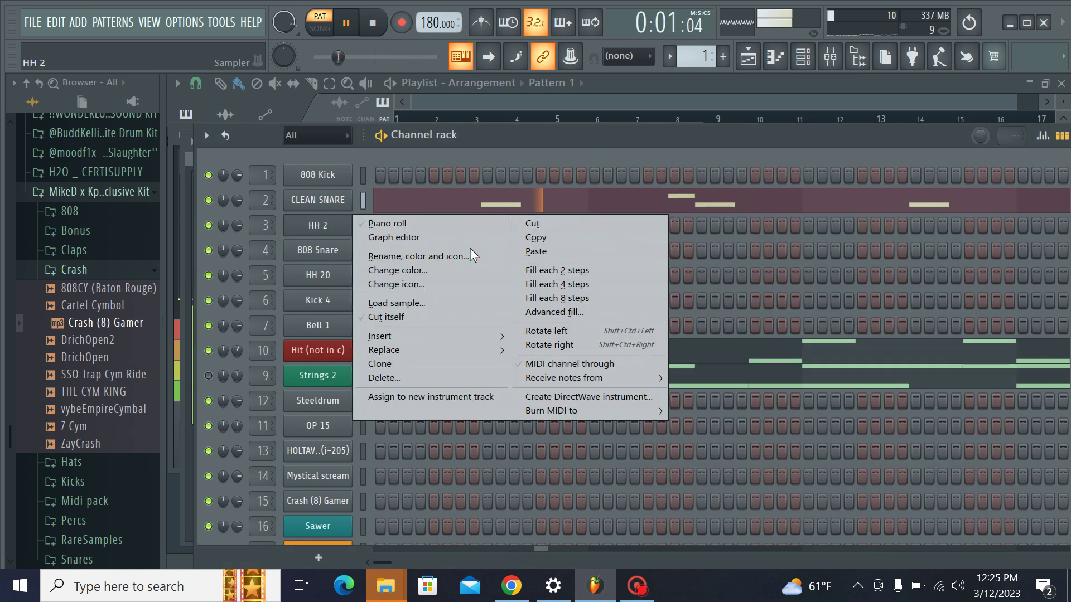
{"action": "left_click", "coordinate": [544, 270]}
{"action": "right_click", "coordinate": [306, 223]}
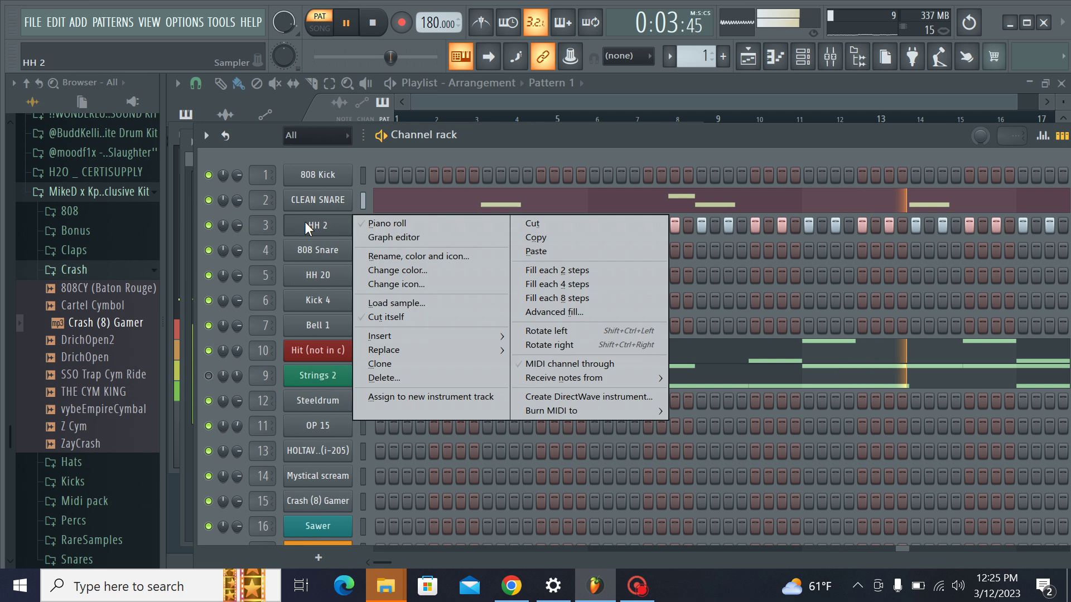
{"action": "left_click", "coordinate": [409, 316]}
{"action": "key", "text": "space"}
{"action": "key", "text": "space"}
Step: Add C#5 notes to HH 2 at steps 12 and 16 of bars 2 and 4, ending with one step, plus a one-step note at bar 4 step 7
{"action": "right_click", "coordinate": [347, 223]}
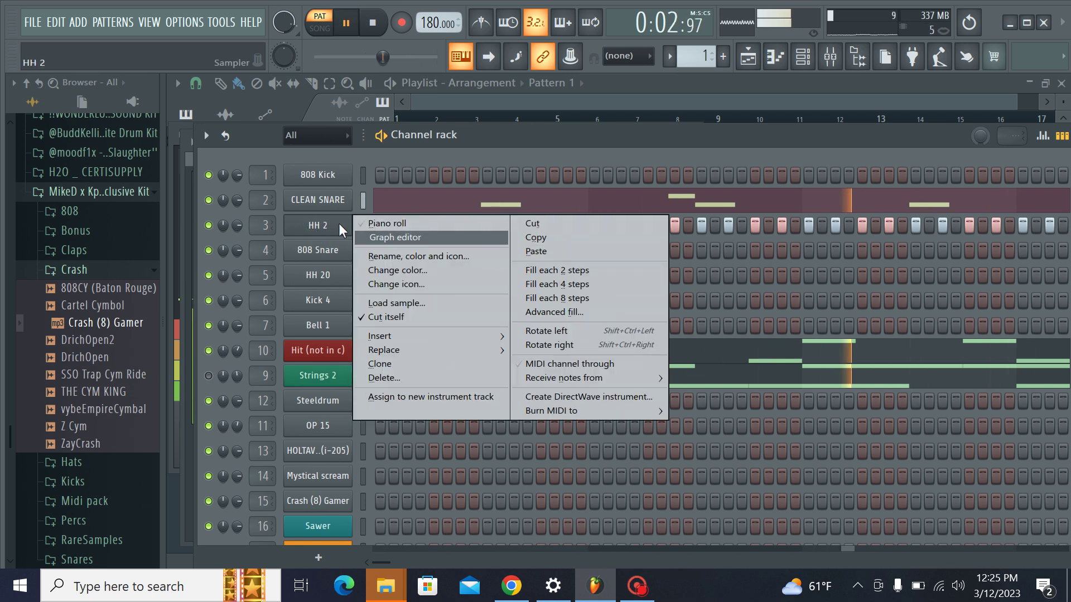
{"action": "left_click", "coordinate": [387, 223]}
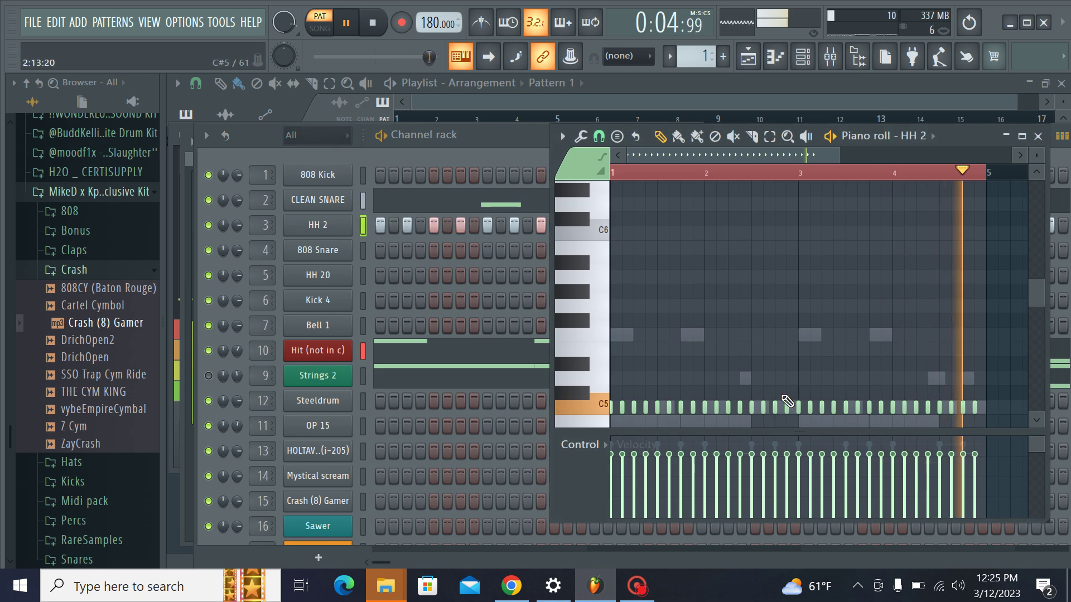
{"action": "left_click", "coordinate": [770, 394]}
{"action": "left_click", "coordinate": [794, 396]}
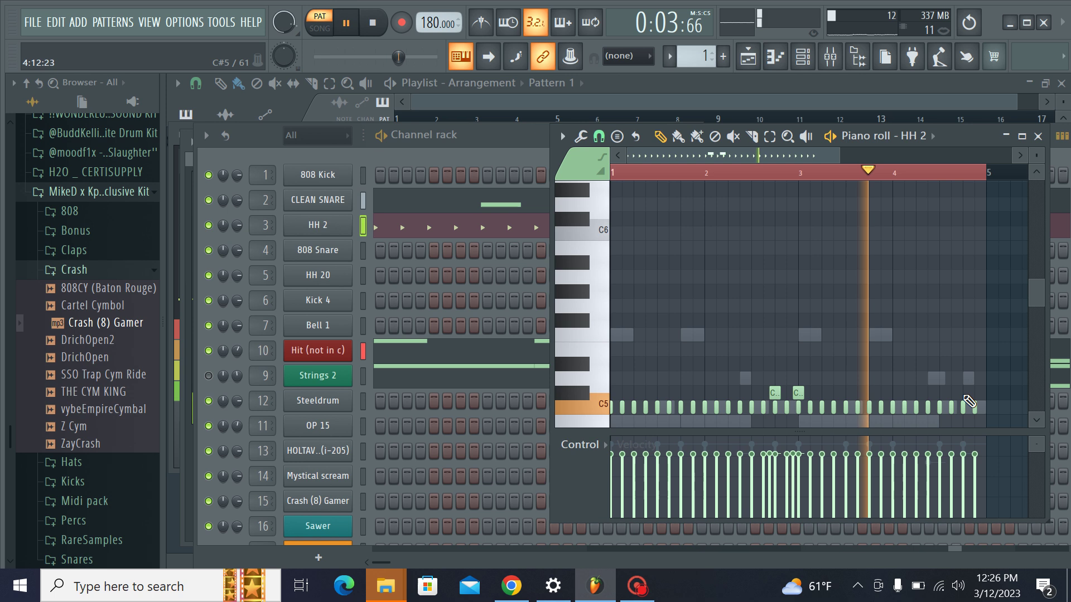
{"action": "left_click", "coordinate": [984, 394]}
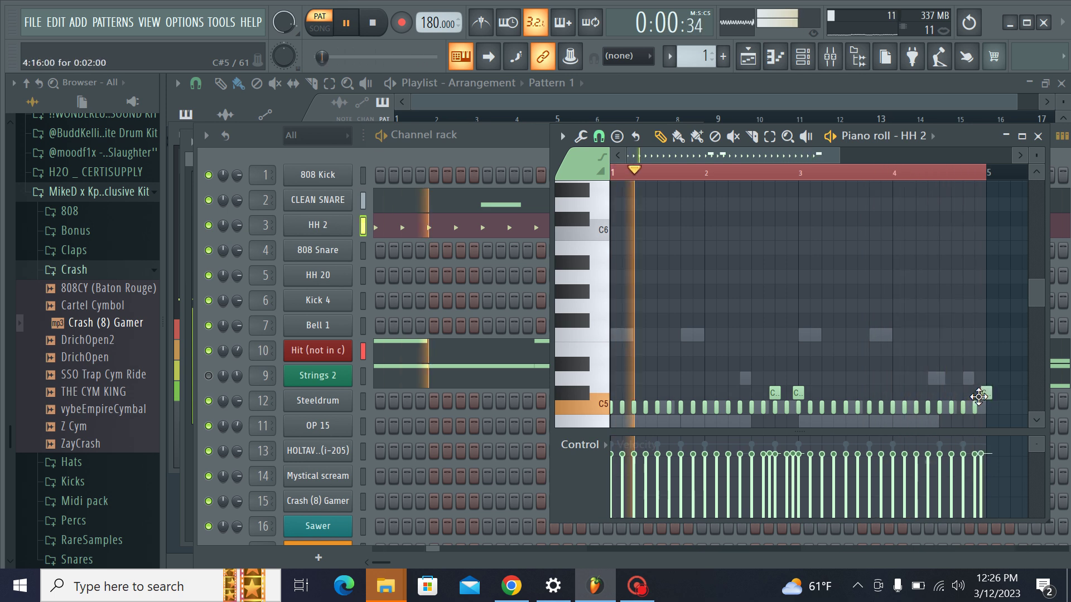
{"action": "left_click", "coordinate": [959, 395]}
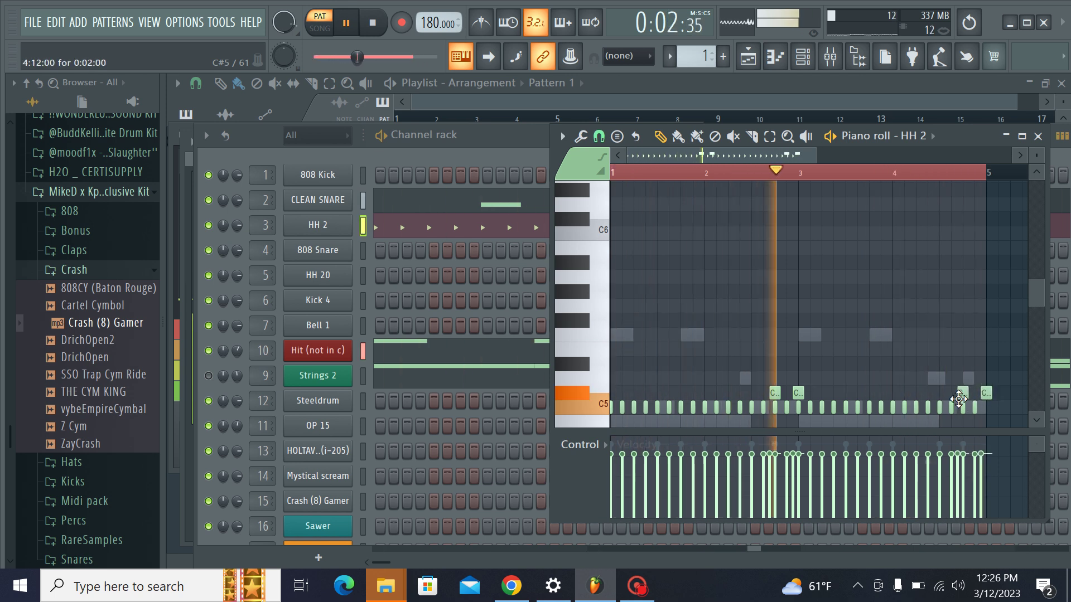
{"action": "left_click_drag", "start_coordinate": [991, 395], "coordinate": [985, 395]}
{"action": "left_click", "coordinate": [932, 395]}
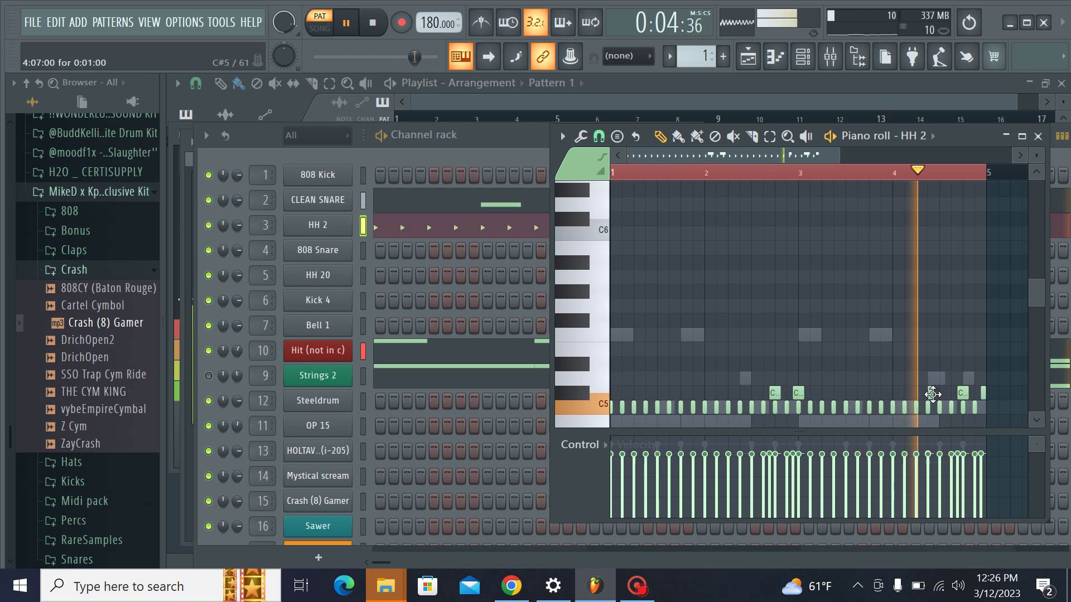
{"action": "right_click", "coordinate": [306, 251]}
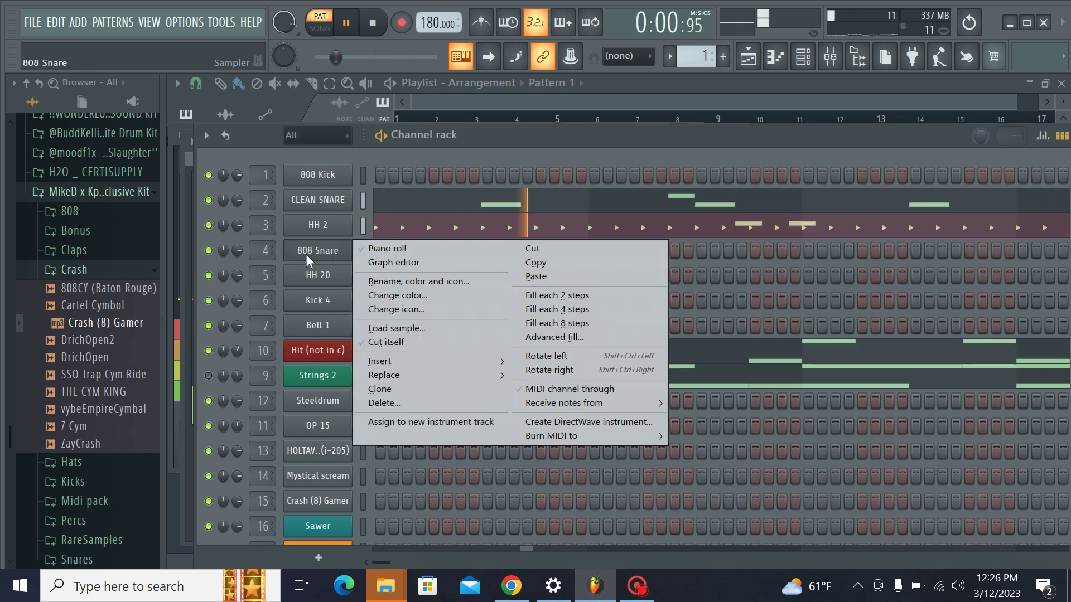
{"action": "left_click", "coordinate": [246, 265]}
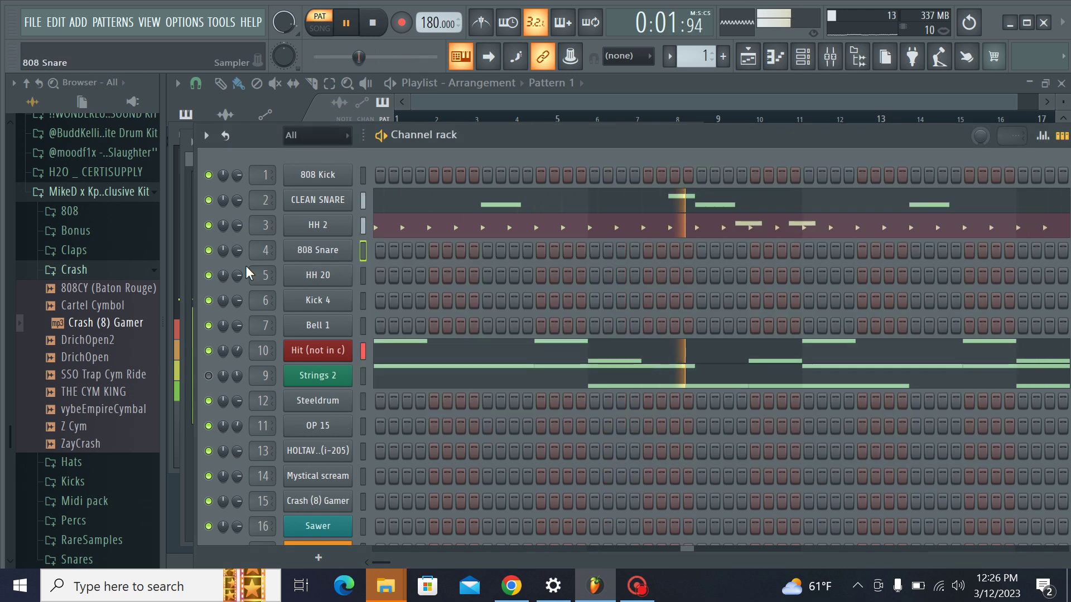
Step: Replace the 808 Snare sample with BB Stomp from the kit's Percs folder and add a C5 note at bar 4 step 13
{"action": "left_click", "coordinate": [96, 524]}
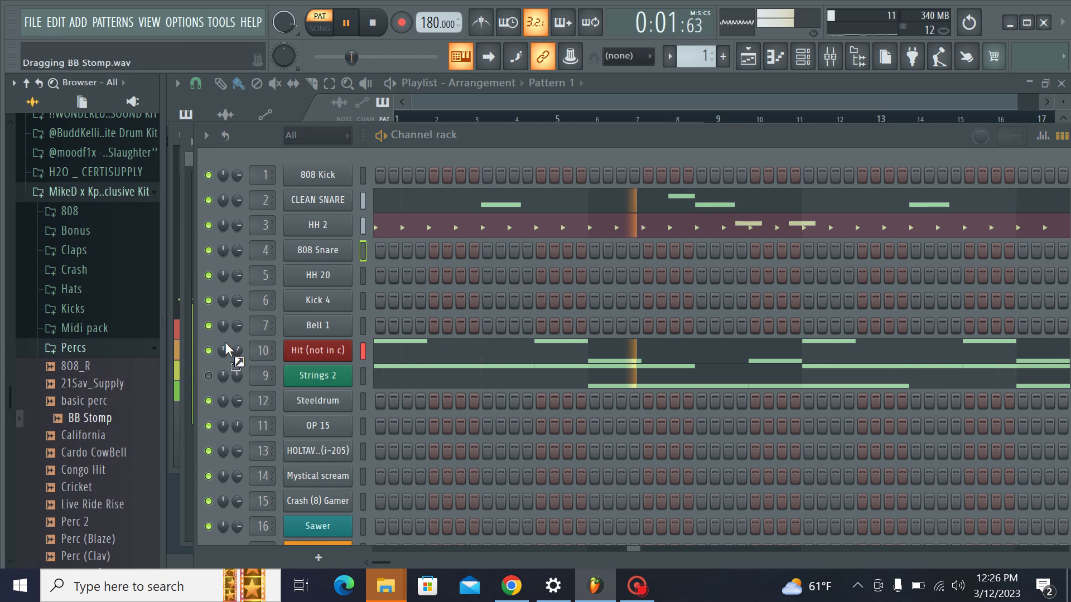
{"action": "left_click_drag", "start_coordinate": [316, 256], "coordinate": [317, 256]}
{"action": "right_click", "coordinate": [317, 255]}
{"action": "left_click", "coordinate": [405, 246]}
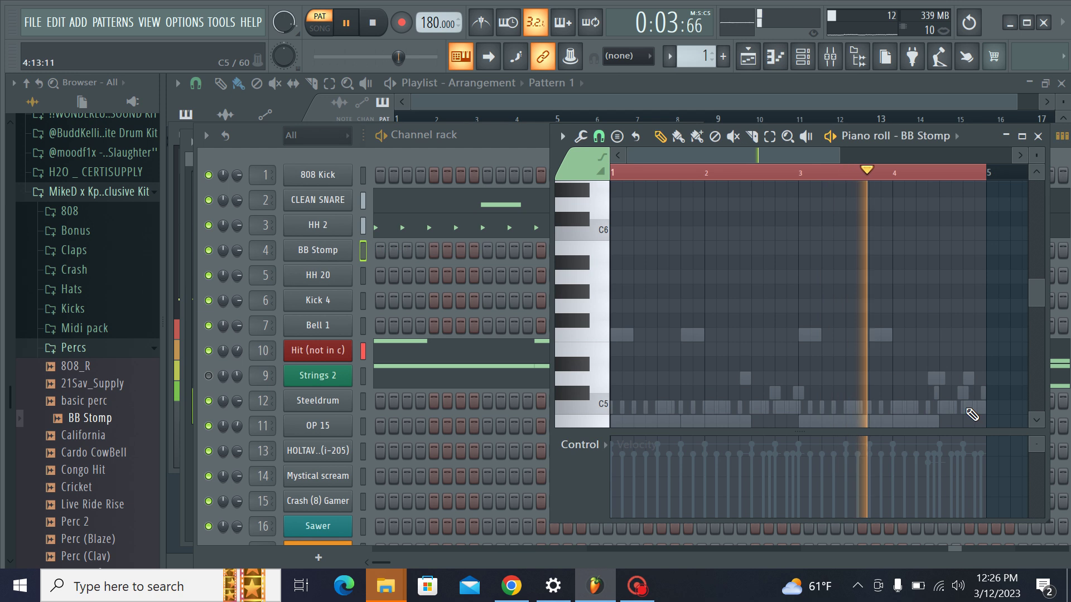
{"action": "left_click_drag", "start_coordinate": [967, 411], "coordinate": [964, 420]}
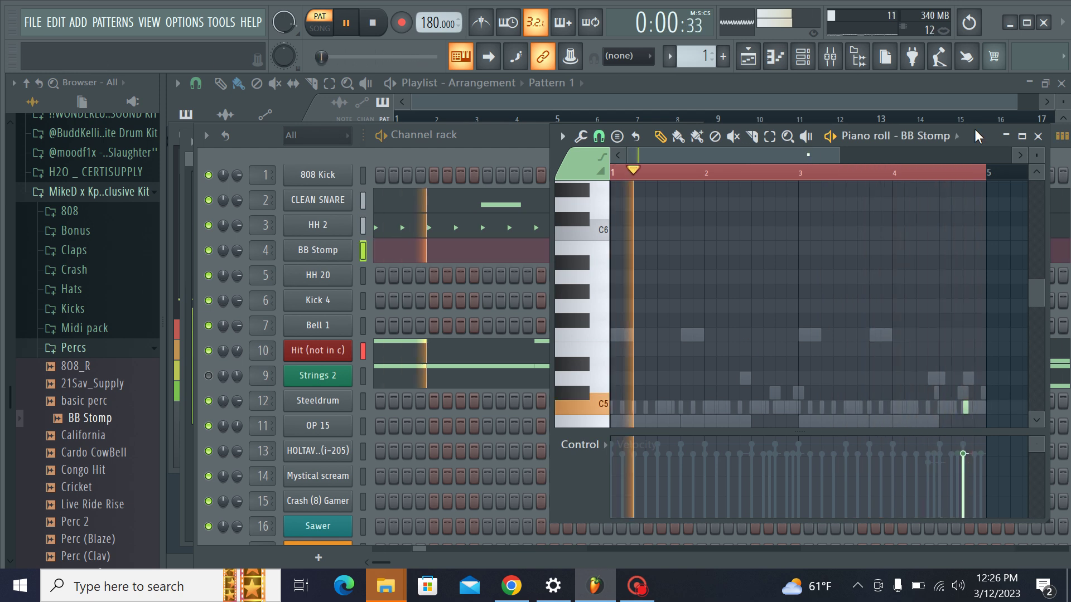
Step: Add a C5 note to the HOLTAVE Chirp (i-205) channel at bar 4 step 13
{"action": "left_click", "coordinate": [951, 138]}
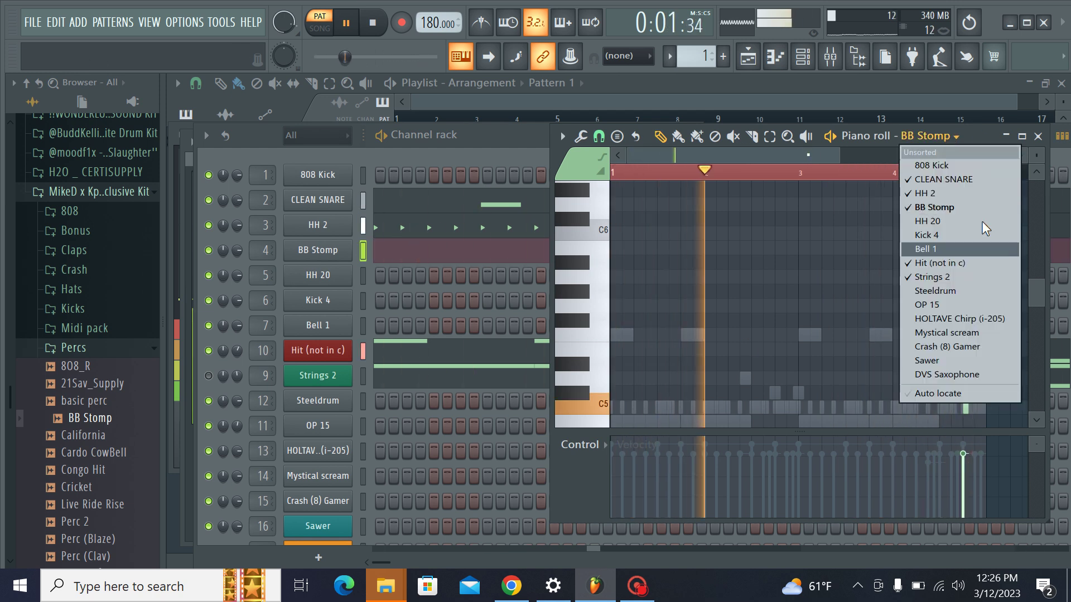
{"action": "left_click", "coordinate": [977, 315]}
{"action": "mouse_move", "coordinate": [960, 408]}
{"action": "left_mouse_down"}
{"action": "mouse_move", "coordinate": [969, 390]}
{"action": "mouse_move", "coordinate": [957, 421]}
{"action": "mouse_move", "coordinate": [964, 405]}
{"action": "left_mouse_up"}
Step: Add C5 notes to Mystical scream at bar 4 steps 5 and 13, and one to Crash (8) Gamer at bar 1 step 1
{"action": "left_click", "coordinate": [948, 136]}
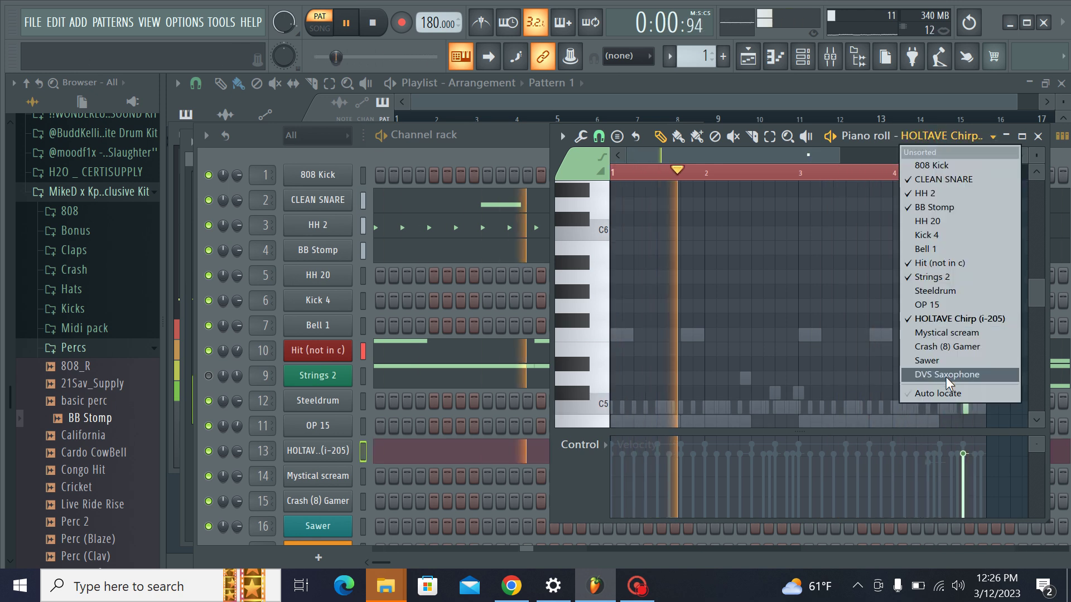
{"action": "left_click", "coordinate": [955, 339]}
{"action": "left_click_drag", "start_coordinate": [926, 408], "coordinate": [963, 407]}
{"action": "left_click", "coordinate": [959, 411]}
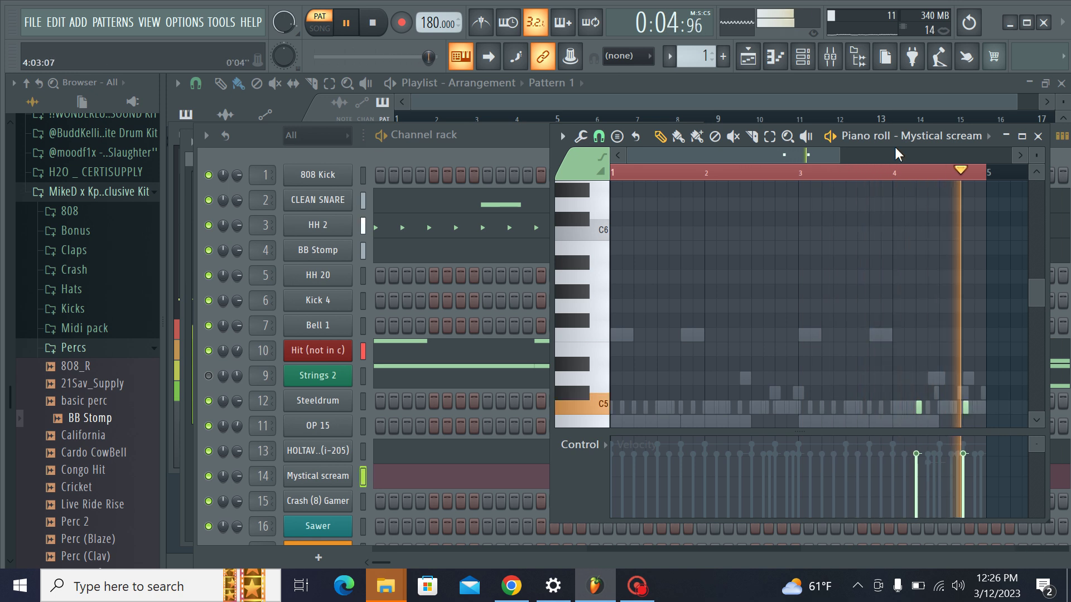
{"action": "left_click", "coordinate": [921, 134]}
{"action": "left_click", "coordinate": [941, 347]}
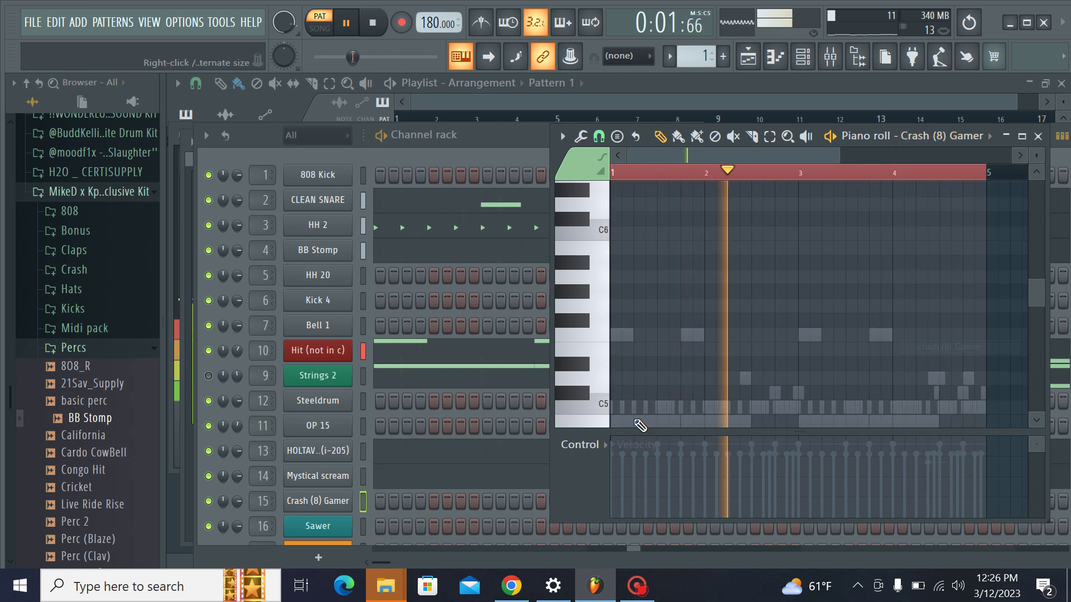
Step: Add two-step C5 notes to HH 20 at bar 2 step 5 and bar 4 steps 5, 13 and 15
{"action": "left_click", "coordinate": [943, 136]}
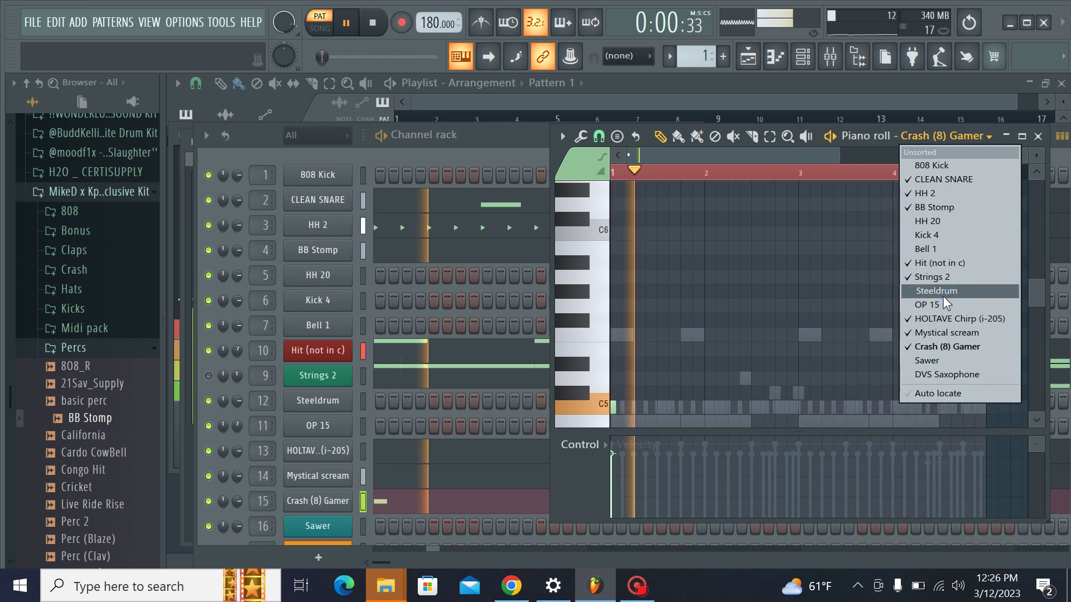
{"action": "left_click", "coordinate": [942, 221]}
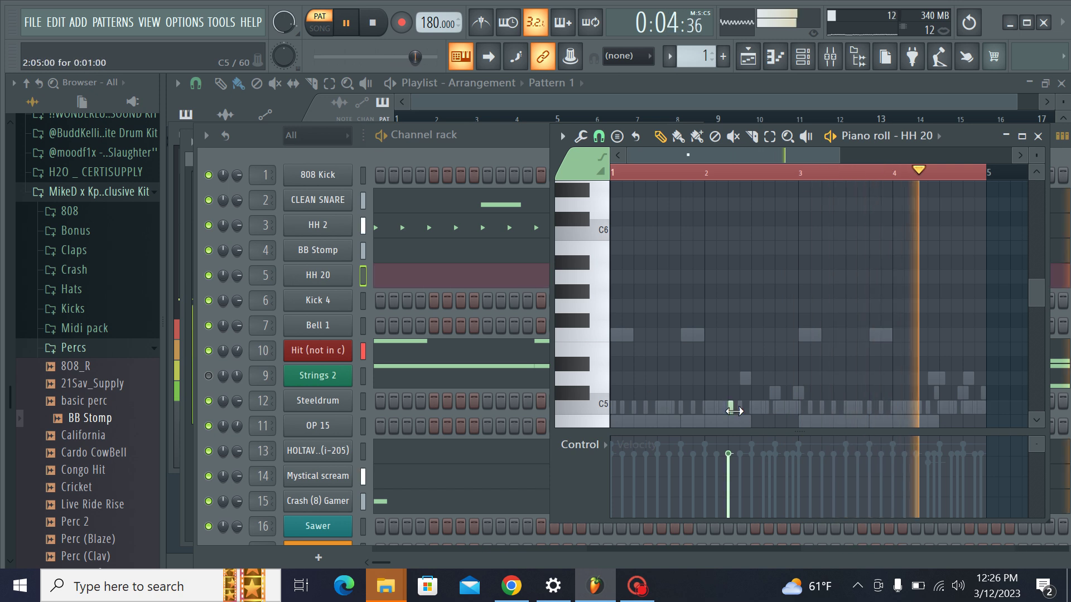
{"action": "left_click_drag", "start_coordinate": [733, 409], "coordinate": [739, 409]}
{"action": "left_click", "coordinate": [919, 409]}
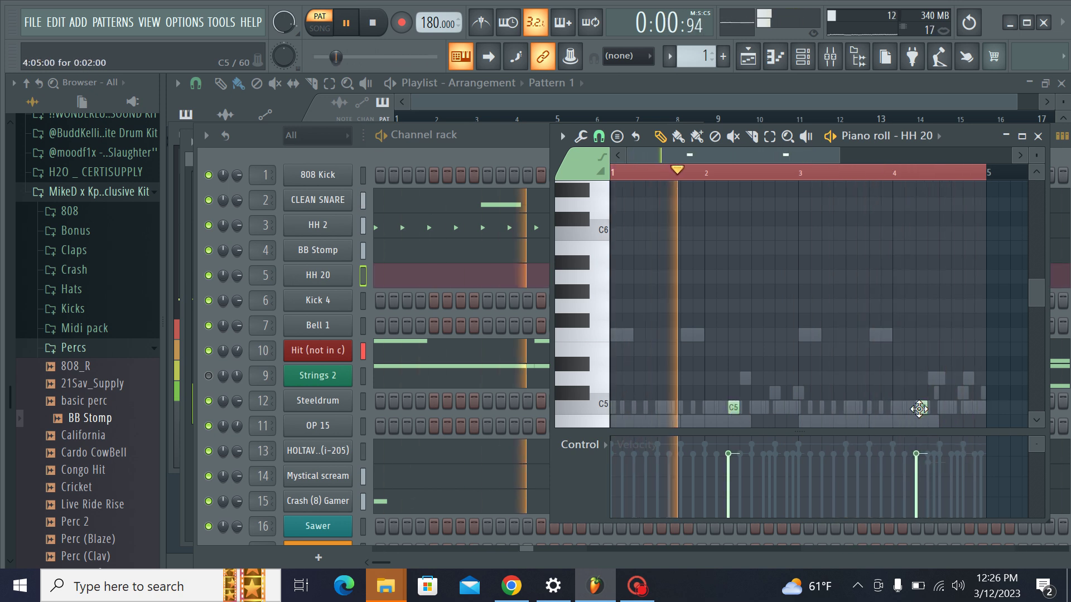
{"action": "left_click", "coordinate": [980, 408]}
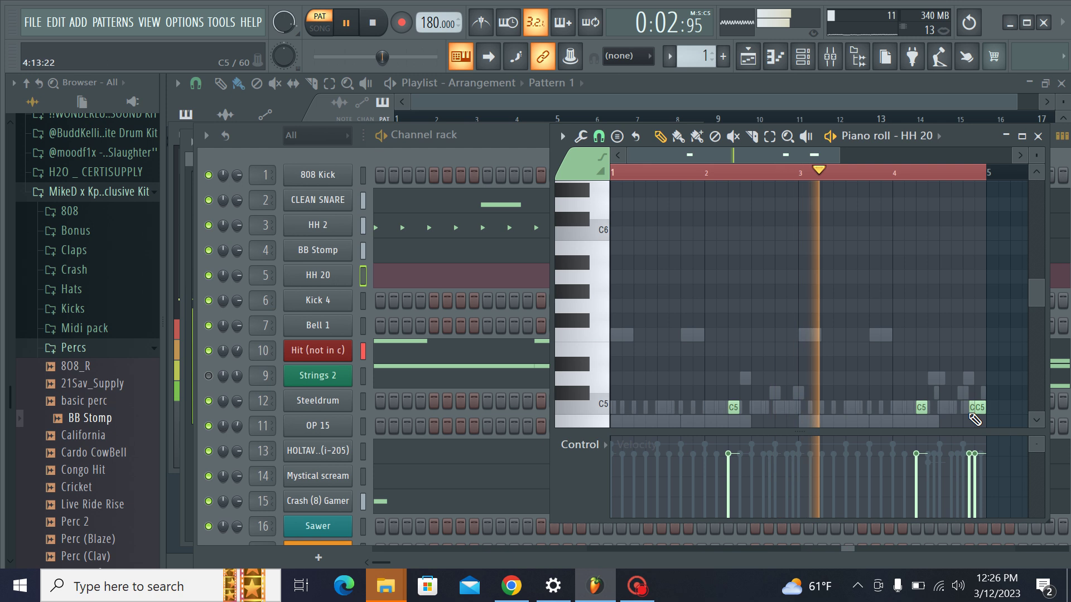
{"action": "left_click", "coordinate": [964, 408]}
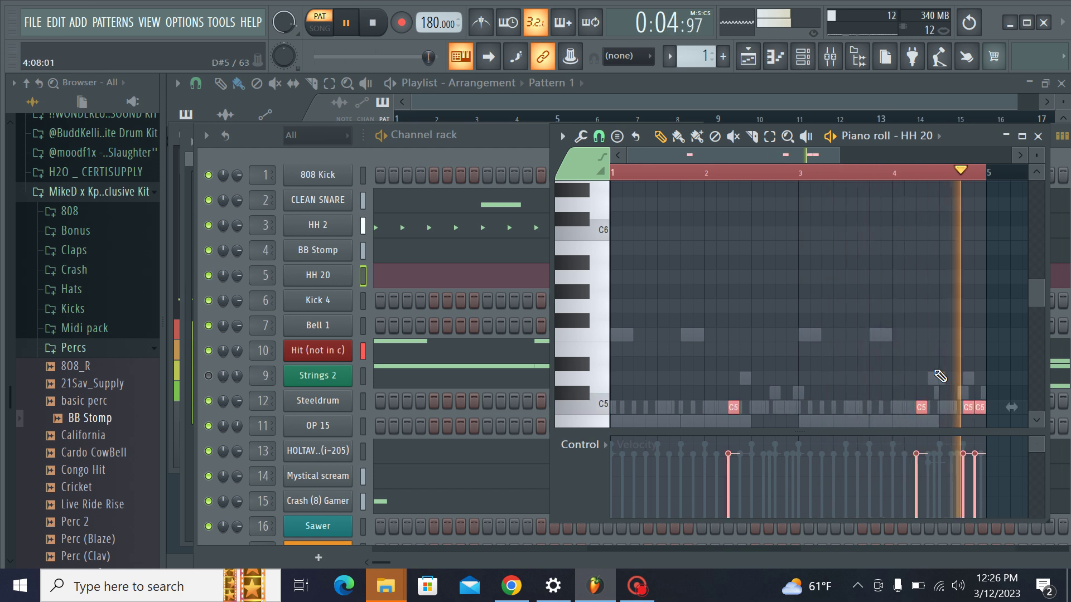
Step: Chop all HH 20 notes with the Default chopper pattern and transpose the resulting rolls up to E5
{"action": "key", "text": "alt+u"}
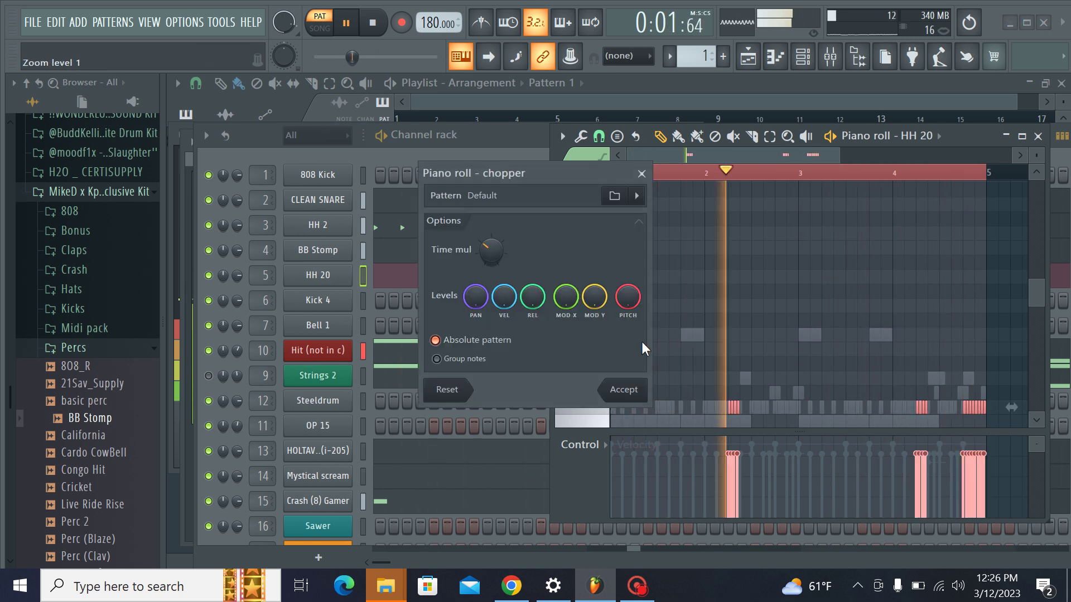
{"action": "left_click", "coordinate": [640, 393]}
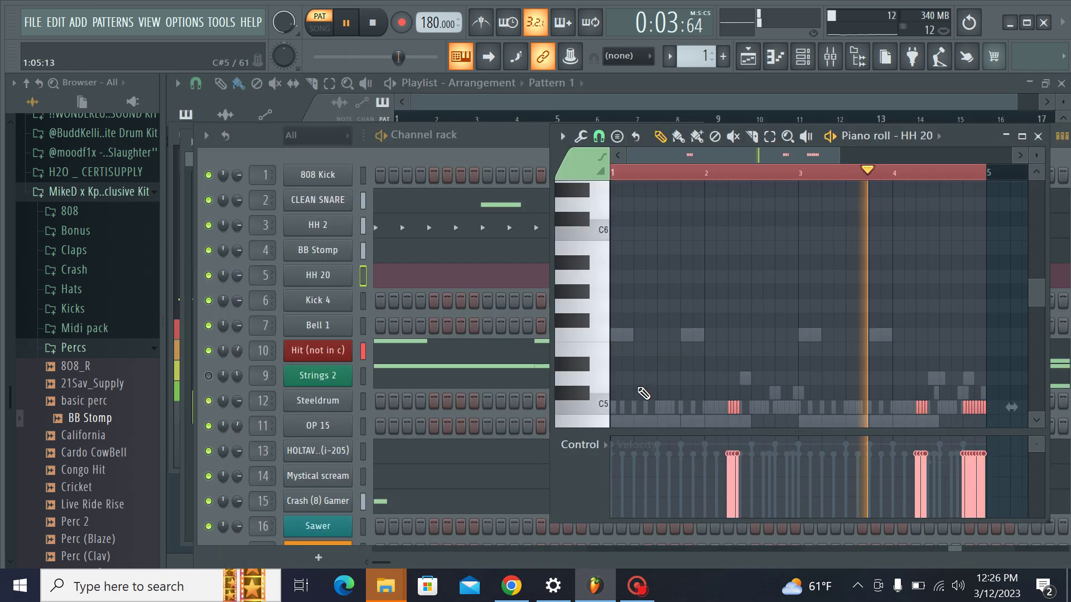
{"action": "key", "text": "shift+Up"}
{"action": "key", "text": "shift+Up"}
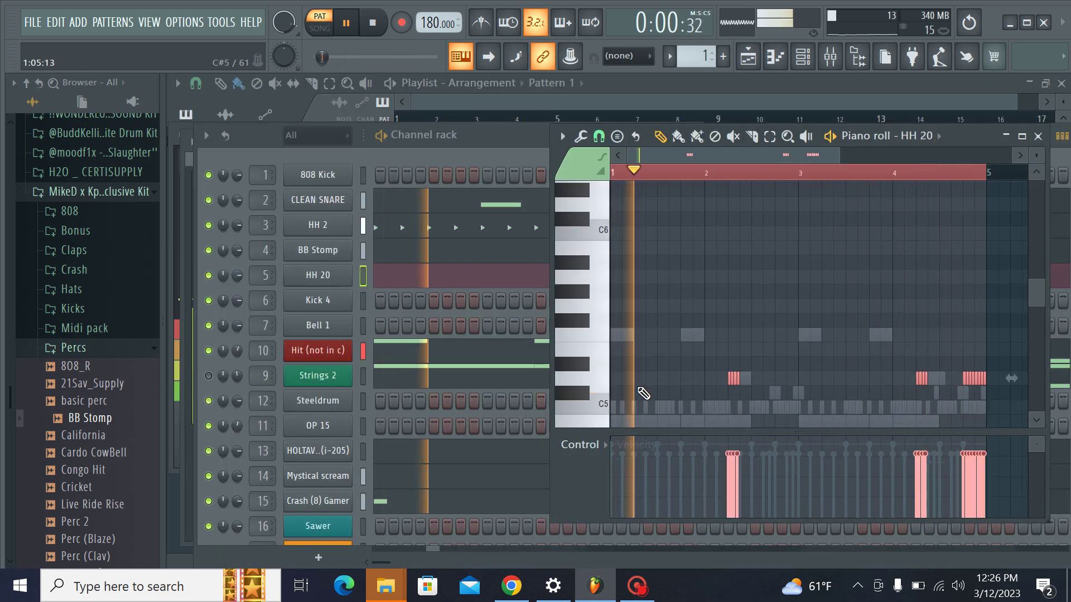
{"action": "key", "text": "shift+Down"}
{"action": "key", "text": "shift+Up"}
{"action": "key", "text": "shift+Up"}
{"action": "key", "text": "shift+Up"}
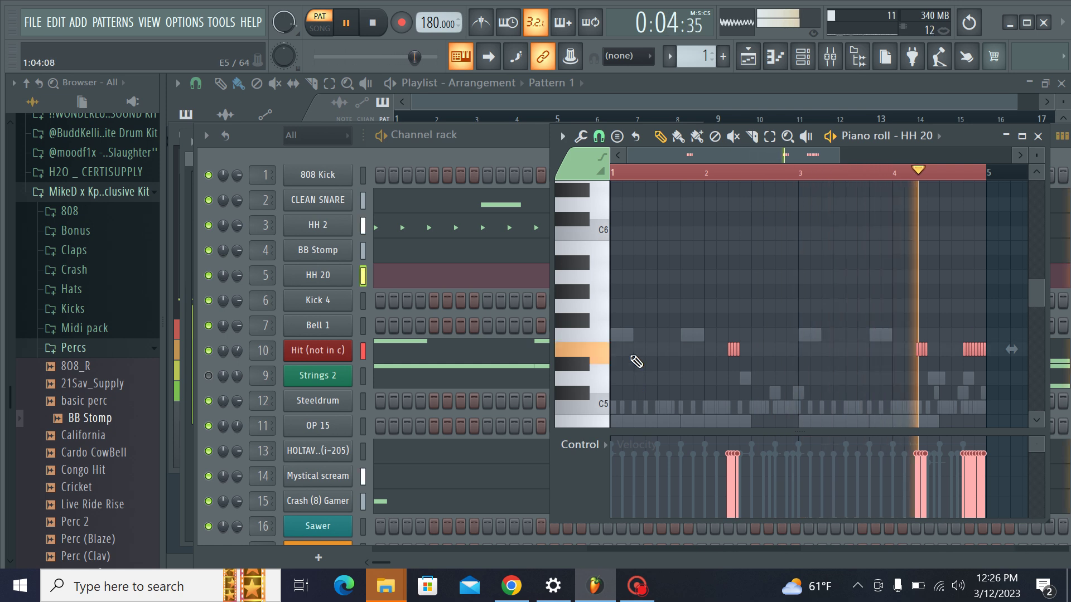
Step: Add two-step D5 notes to Kick 4 at bar 1 steps 1 and 13 and bar 3 steps 1, 7 and 13
{"action": "right_click", "coordinate": [362, 300]}
{"action": "left_click", "coordinate": [387, 299]}
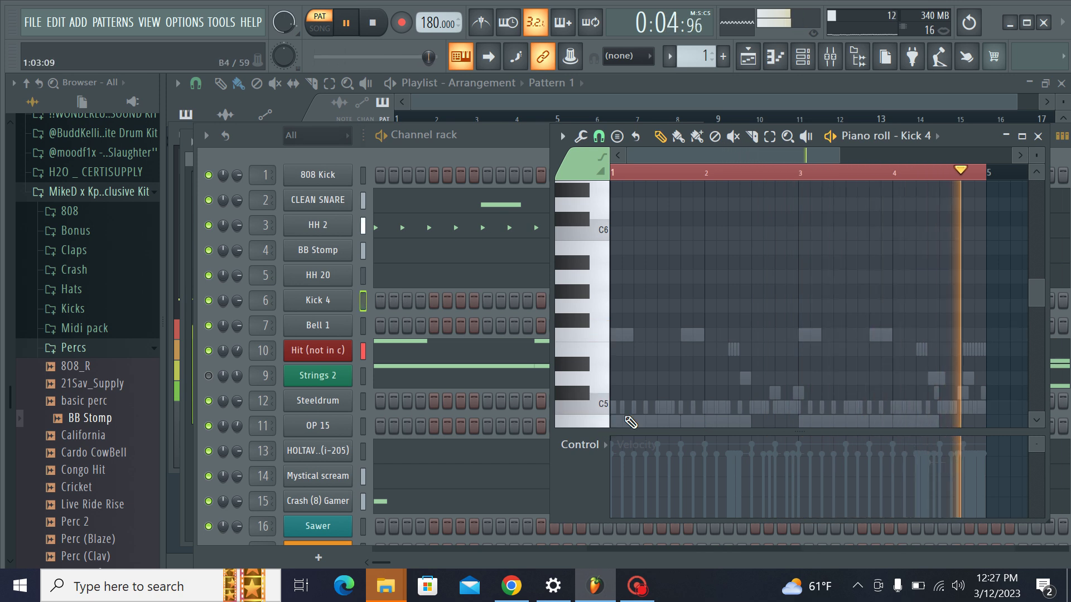
{"action": "left_click", "coordinate": [617, 422]}
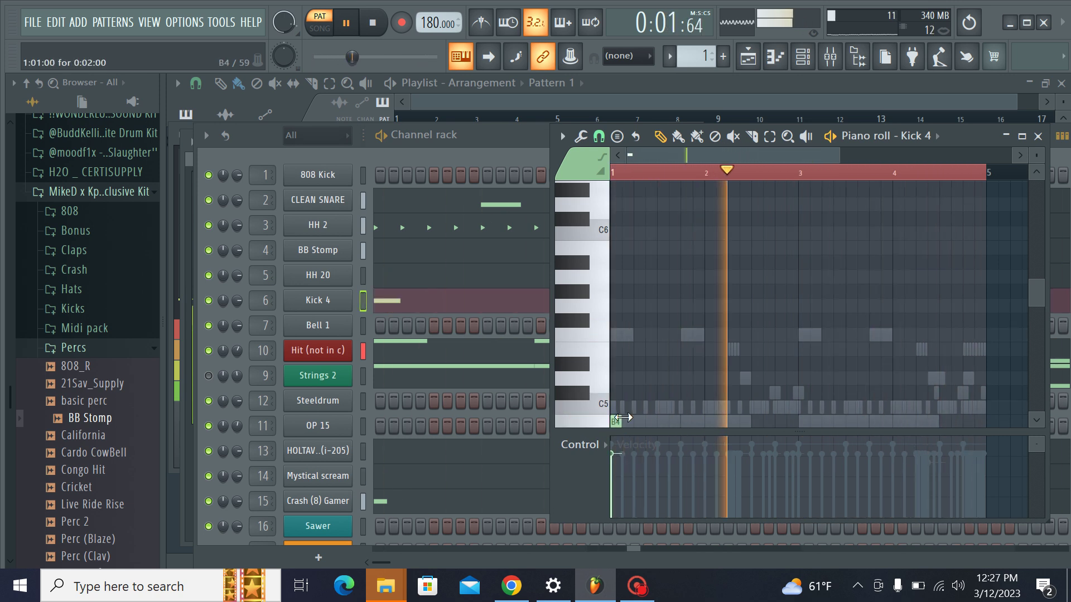
{"action": "left_click_drag", "start_coordinate": [615, 422], "coordinate": [608, 380]}
{"action": "left_click", "coordinate": [686, 378]}
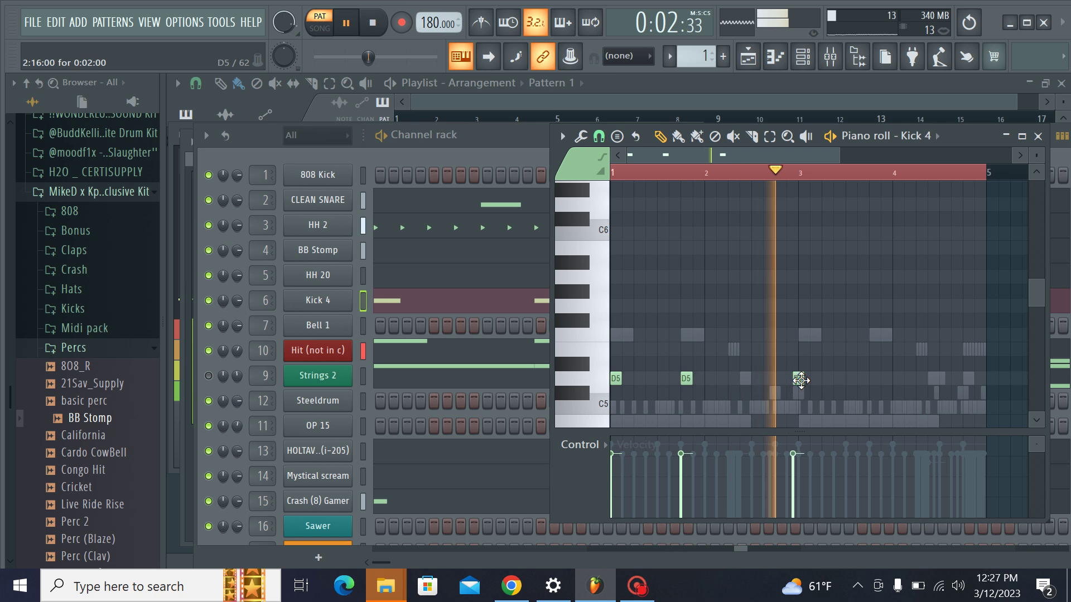
{"action": "left_click", "coordinate": [802, 379]}
{"action": "left_click", "coordinate": [837, 380]}
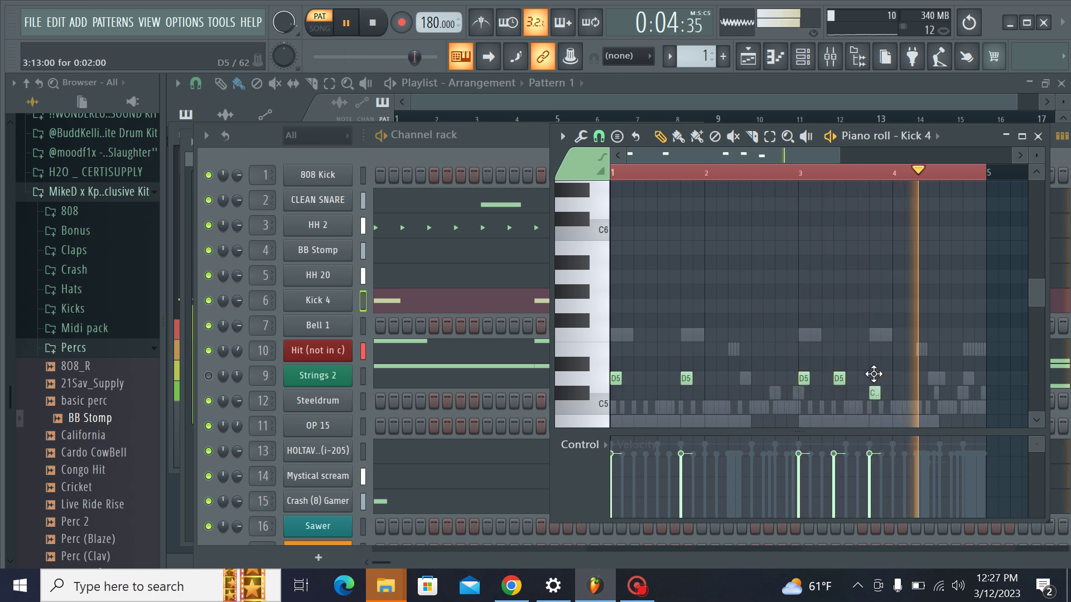
{"action": "left_click", "coordinate": [877, 379]}
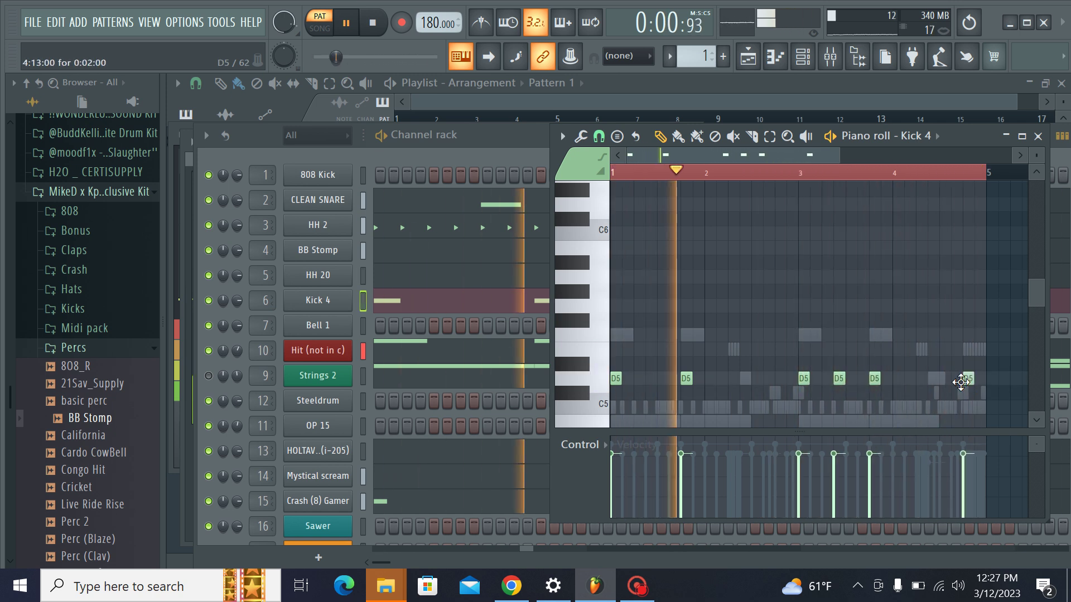
Step: Place two-step Kick 4 notes at bar 4 steps 13 and 15 and lower both to B4
{"action": "left_click", "coordinate": [966, 408]}
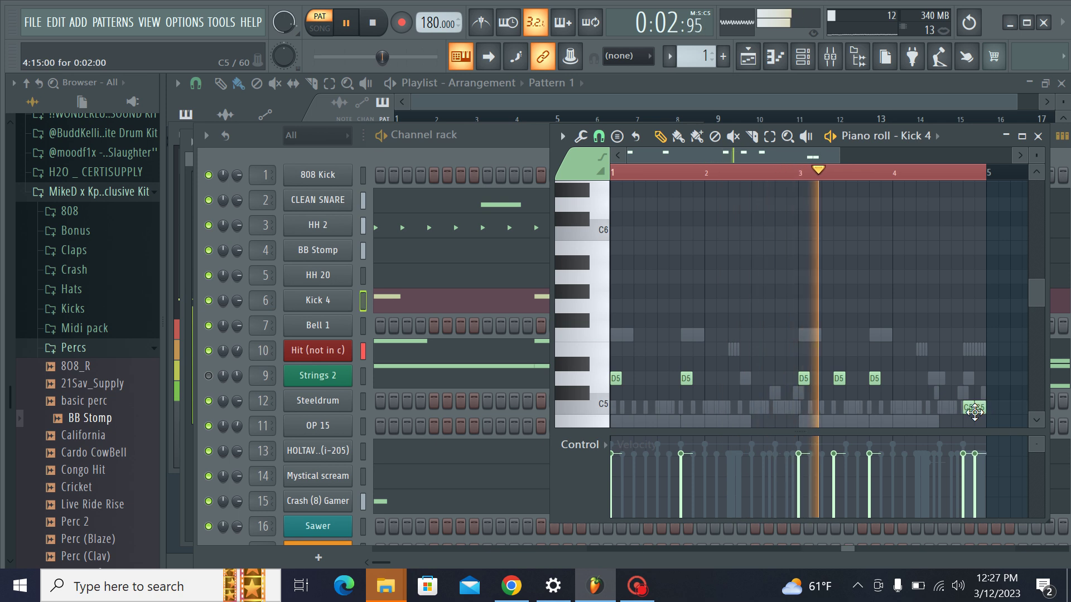
{"action": "left_click", "coordinate": [979, 409]}
{"action": "left_click_drag", "start_coordinate": [980, 414], "coordinate": [965, 394]}
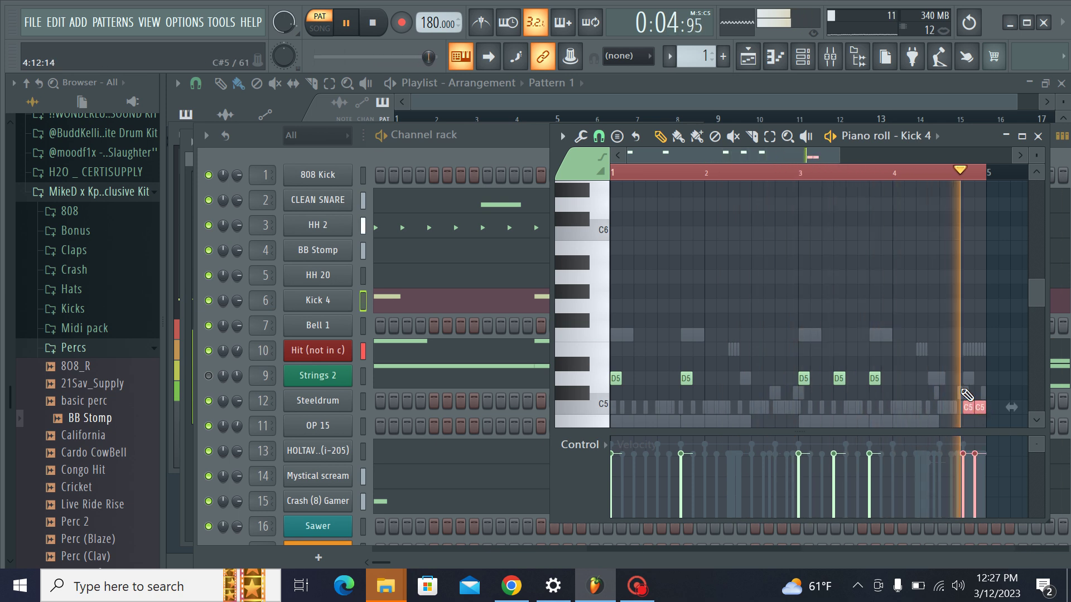
{"action": "key", "text": "shift+Down"}
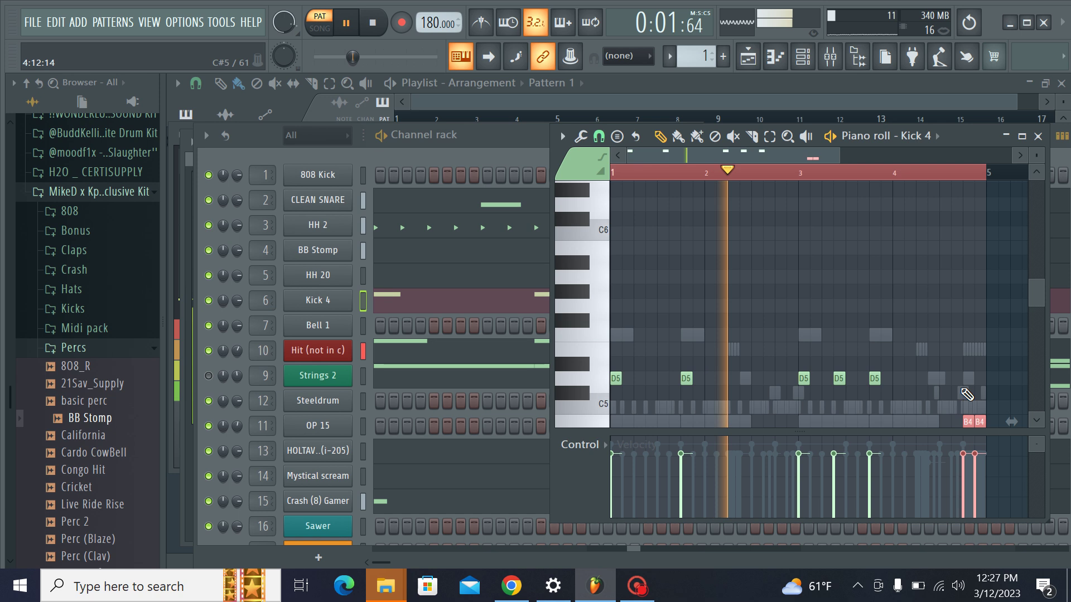
Step: Audition Bell 1 and add two-step D5 notes to it at the start of bars 1 and 3
{"action": "right_click", "coordinate": [349, 325]}
{"action": "left_click", "coordinate": [410, 322]}
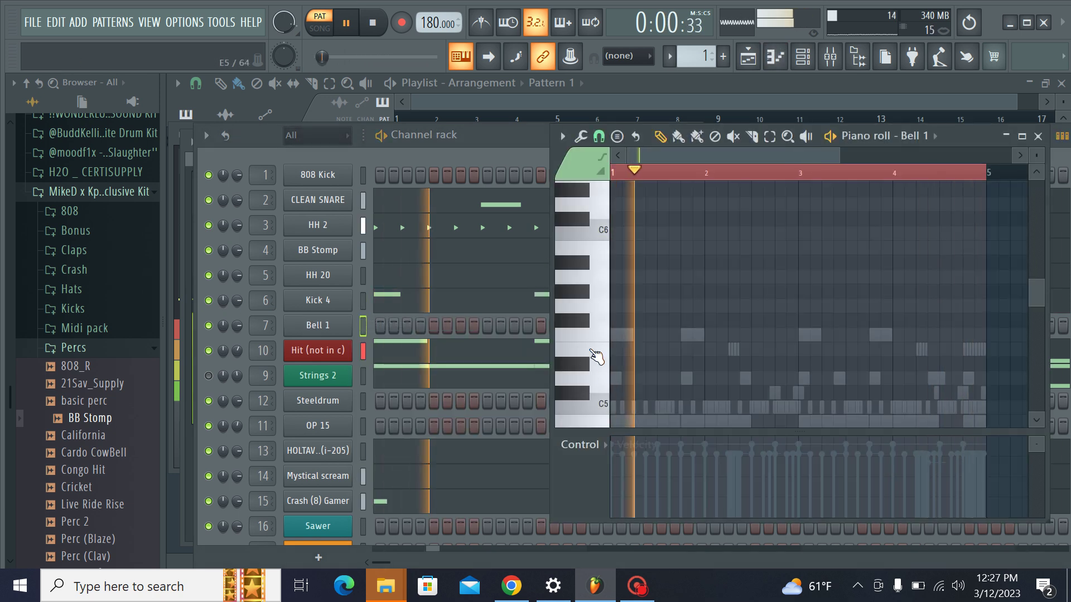
{"action": "key", "text": "space"}
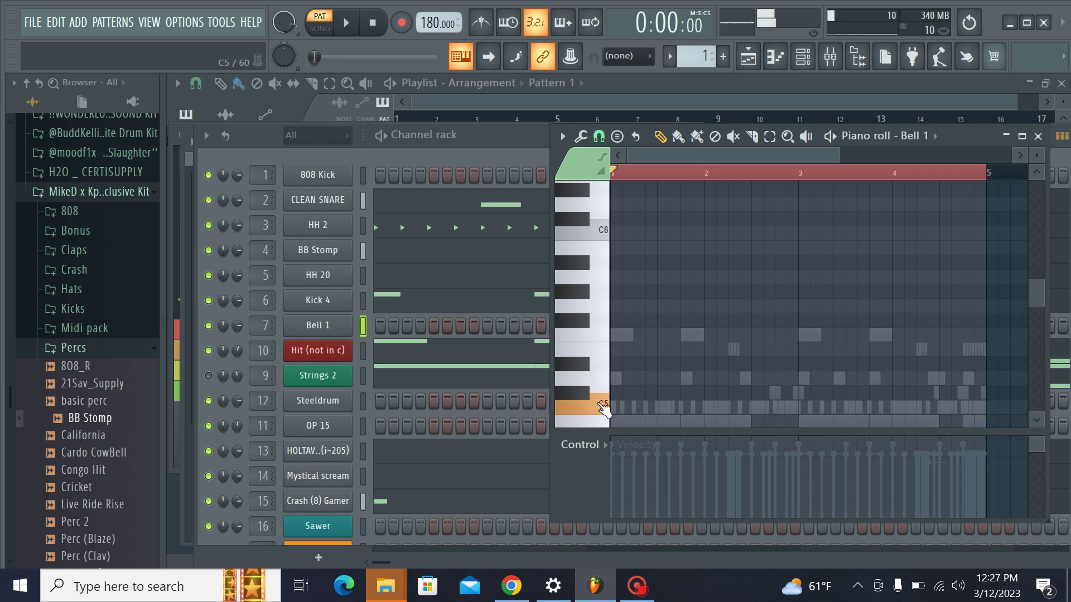
{"action": "key", "text": "space"}
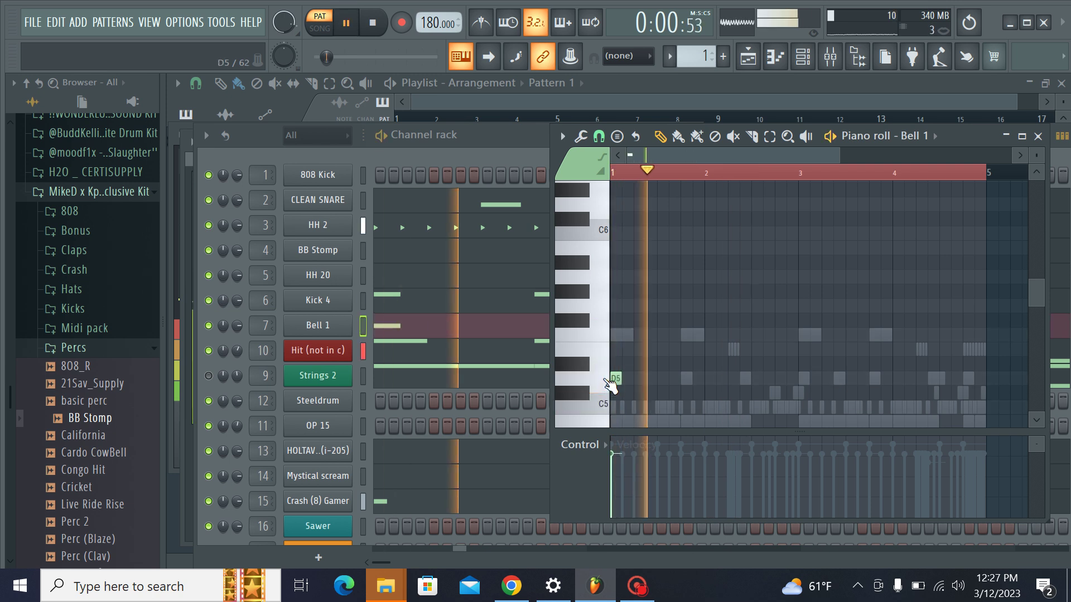
{"action": "key", "text": "space"}
{"action": "left_click", "coordinate": [352, 325]}
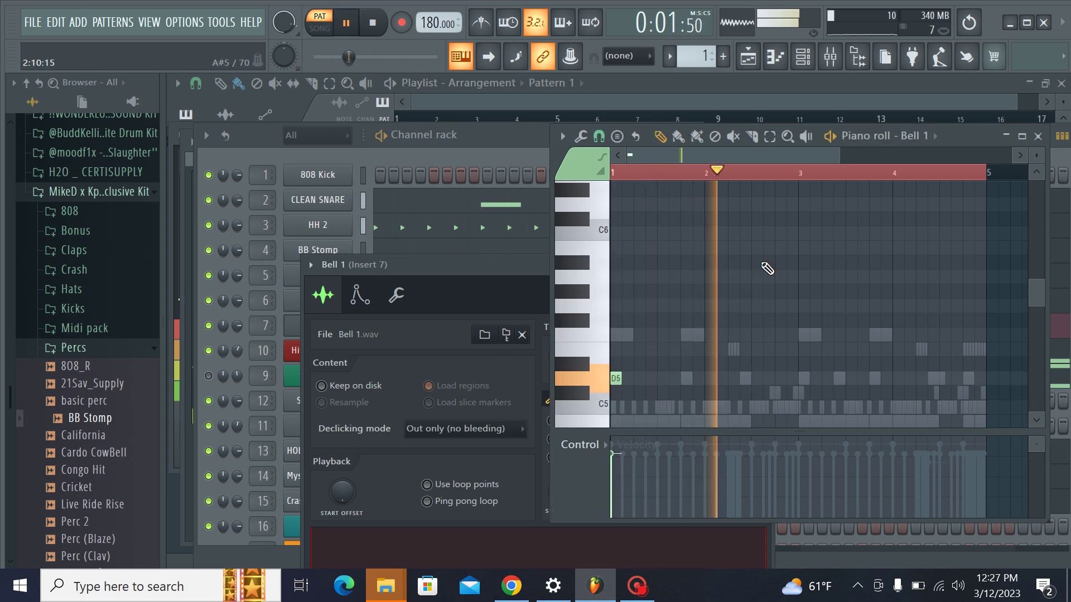
{"action": "left_click", "coordinate": [764, 265]}
{"action": "key", "text": "space"}
{"action": "left_click", "coordinate": [798, 382]}
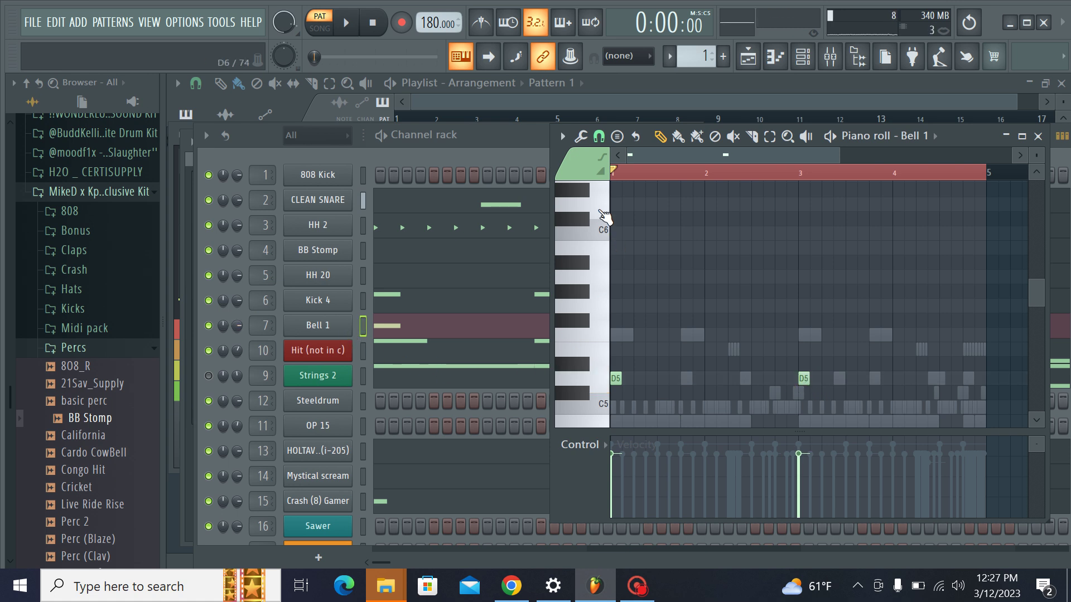
Step: Raise both Bell 1 notes one octave to D6 and lower the Bell 1 channel volume to 66%
{"action": "left_click", "coordinate": [602, 212]}
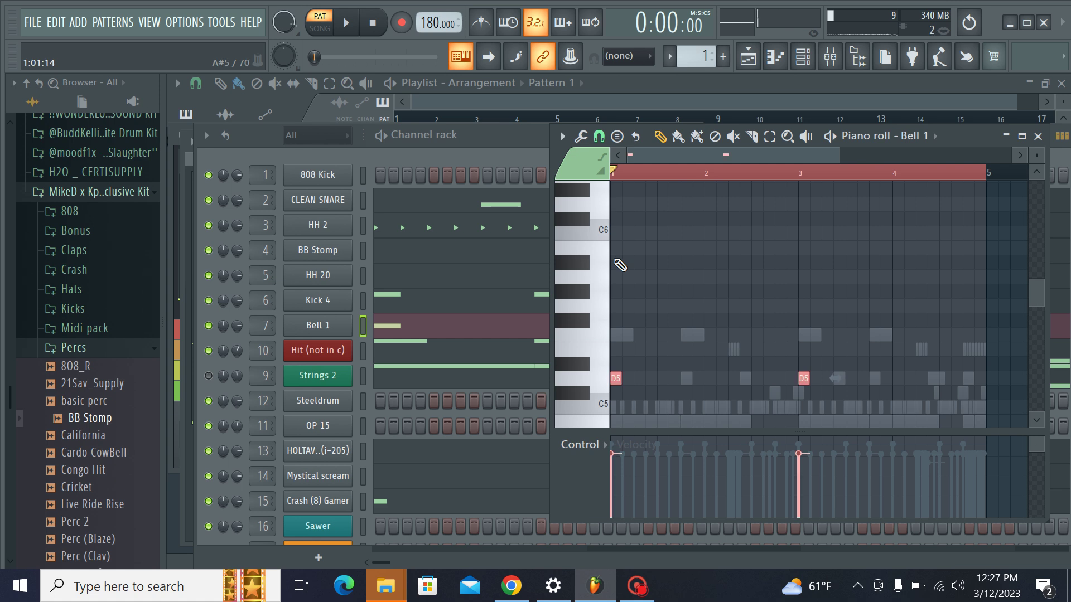
{"action": "key", "text": "ctrl+Up"}
{"action": "key", "text": "space"}
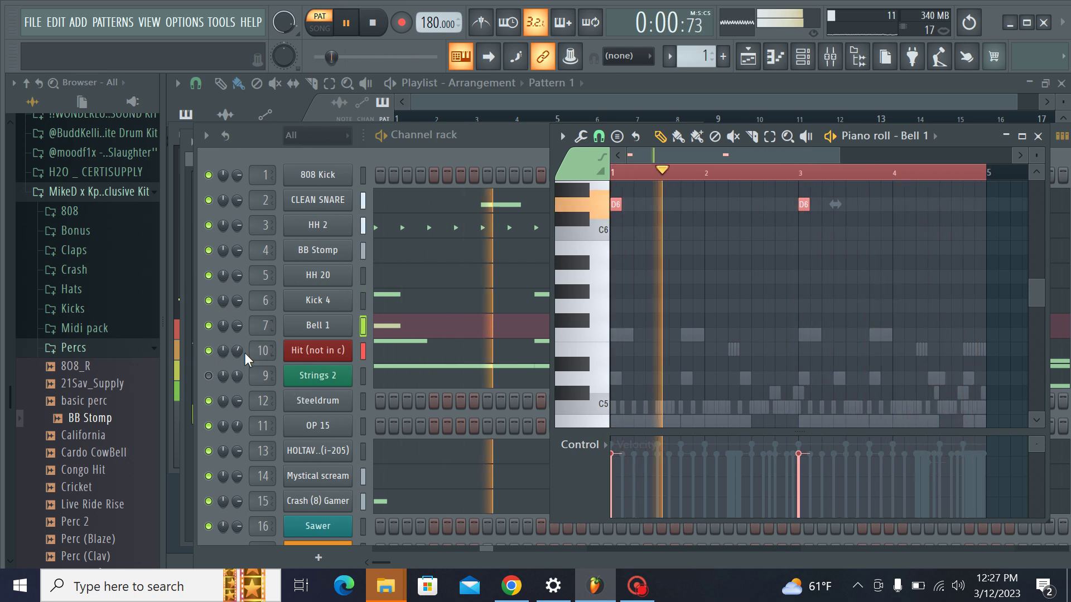
{"action": "left_click_drag", "start_coordinate": [239, 325], "coordinate": [240, 333]}
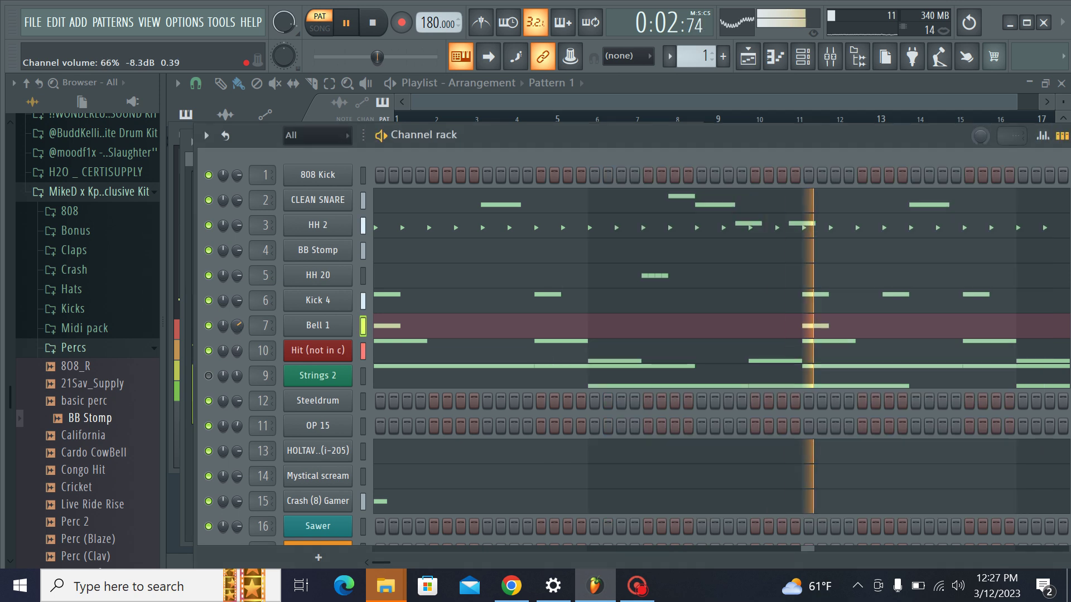
Step: Solo Bell 1 together with Hit (not in c) and open the mixer at Bell 1's track, Insert 7
{"action": "right_click", "coordinate": [208, 325]}
{"action": "left_click", "coordinate": [225, 329]}
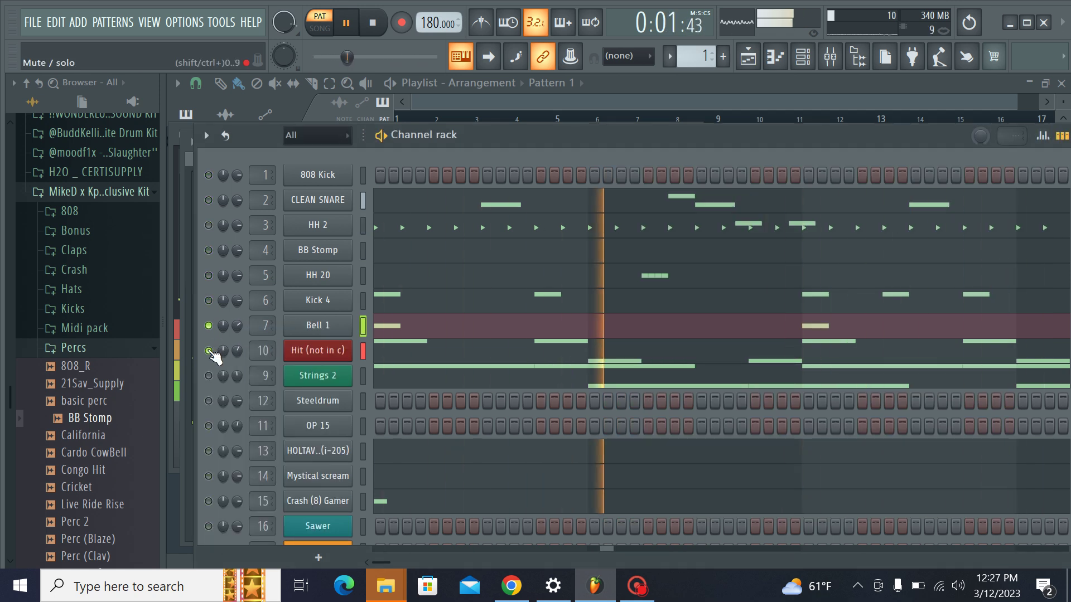
{"action": "left_click", "coordinate": [333, 327]}
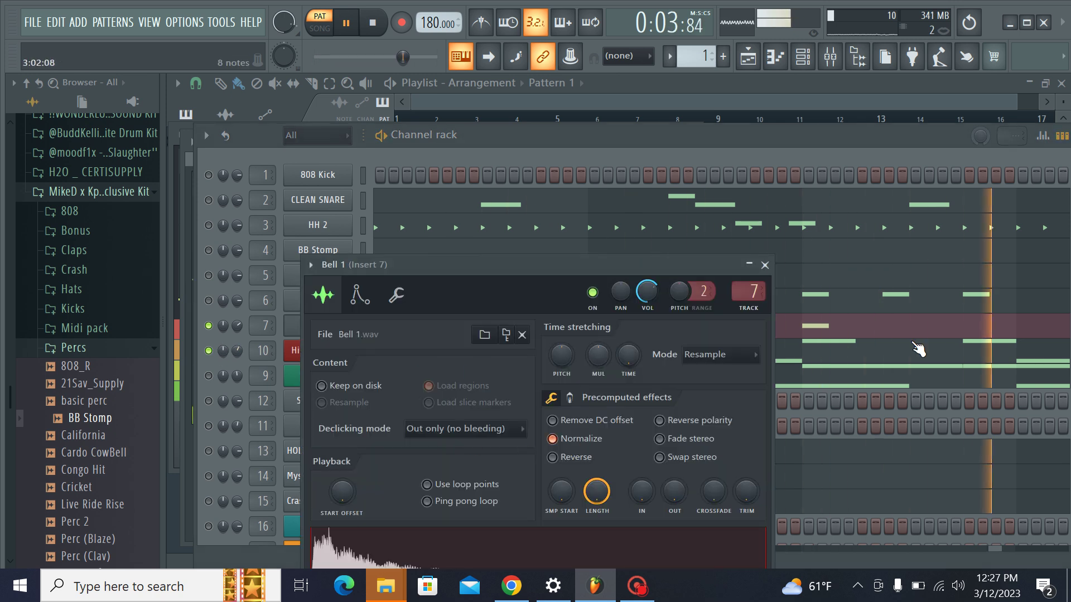
{"action": "left_click", "coordinate": [818, 64]}
{"action": "left_click", "coordinate": [830, 60]}
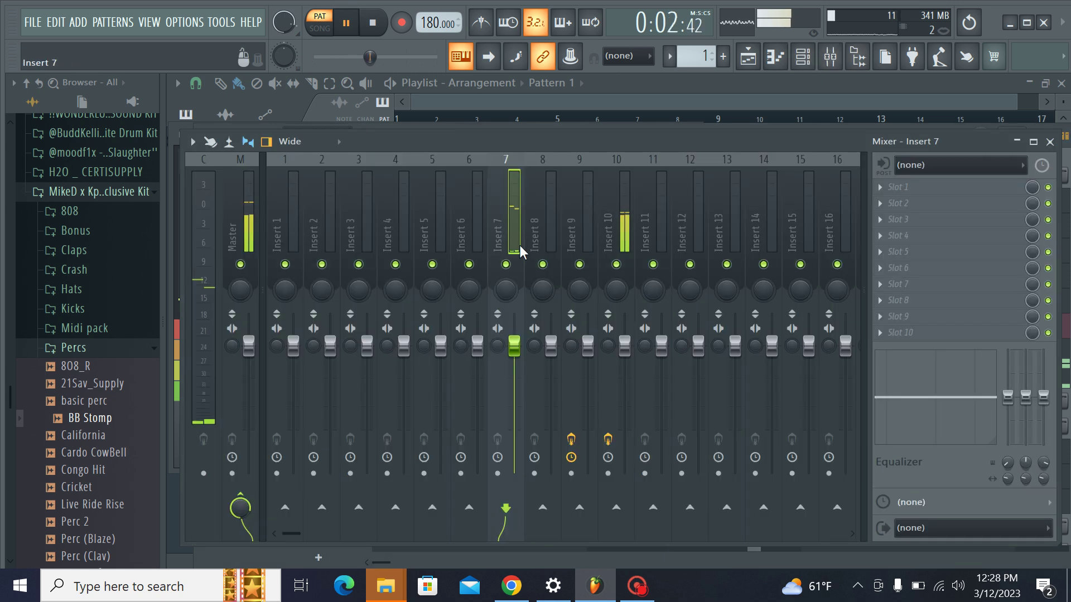
Step: Solo Insert 7 in the mixer and add Fruity Stereo Shaper to its effect slots 4 and 6
{"action": "right_click", "coordinate": [523, 266]}
{"action": "left_click", "coordinate": [902, 239]}
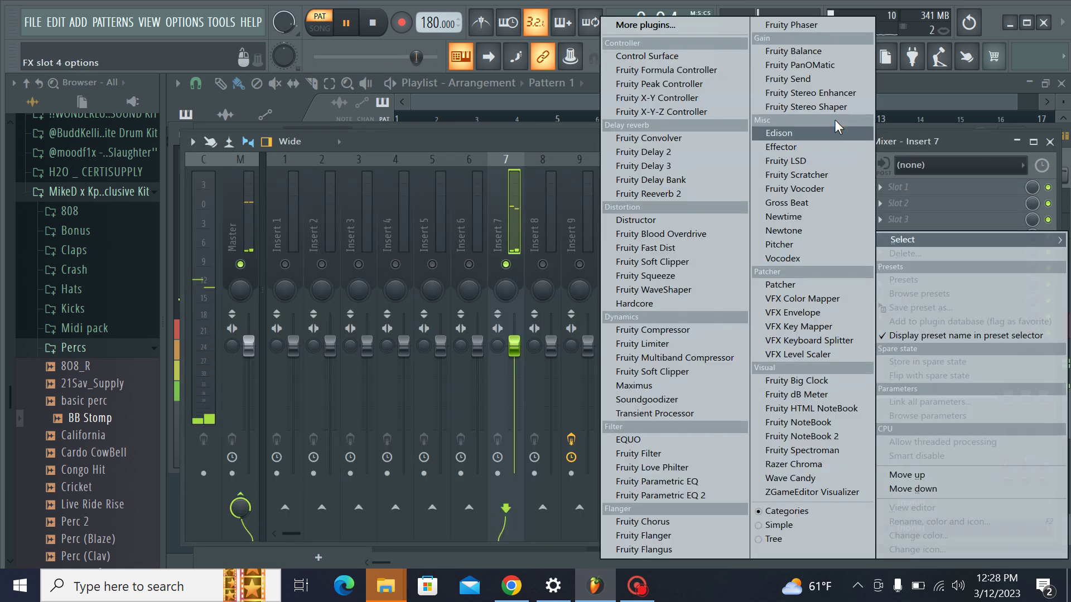
{"action": "left_click", "coordinate": [835, 120]}
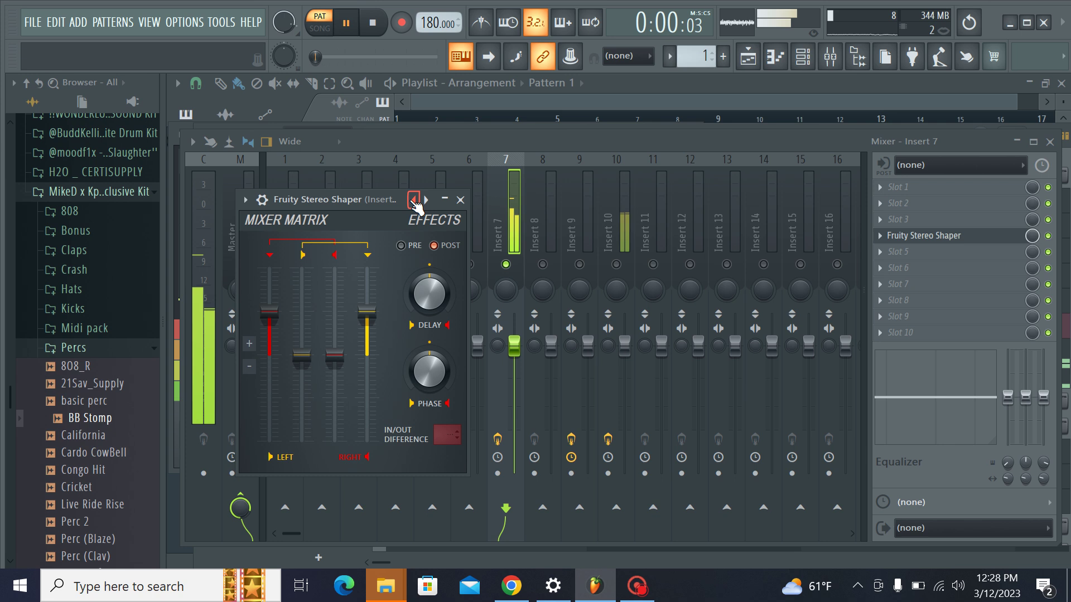
{"action": "left_click", "coordinate": [929, 273]}
{"action": "left_click", "coordinate": [814, 119]}
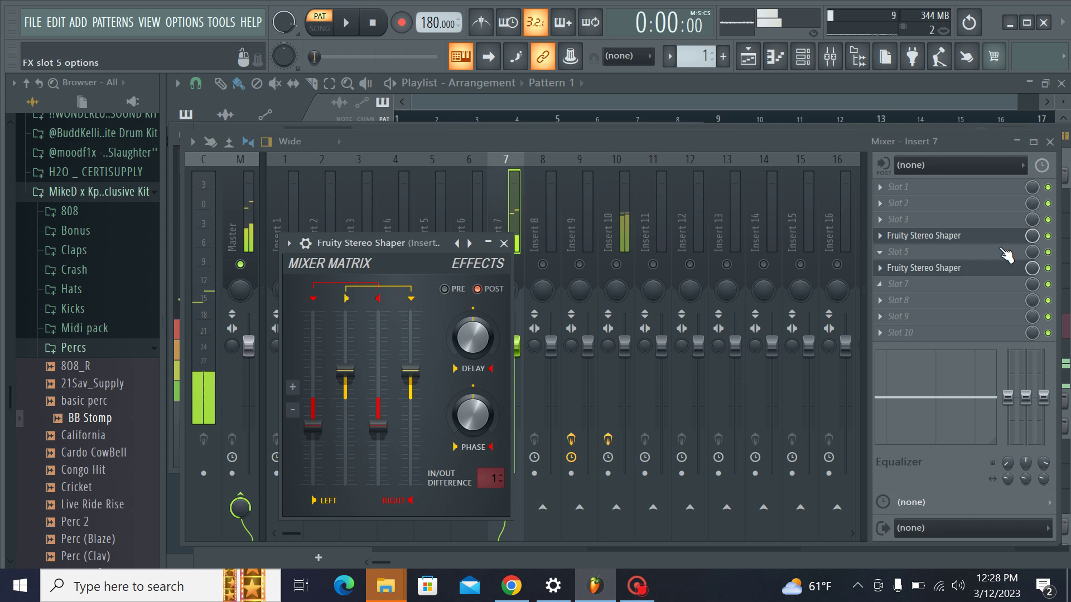
Step: Add Fruity Soft Clipper to slot 5 and Fruity Reeverb 2 to slot 8 of Insert 7, and lower the reverb's mix level
{"action": "left_click", "coordinate": [906, 251]}
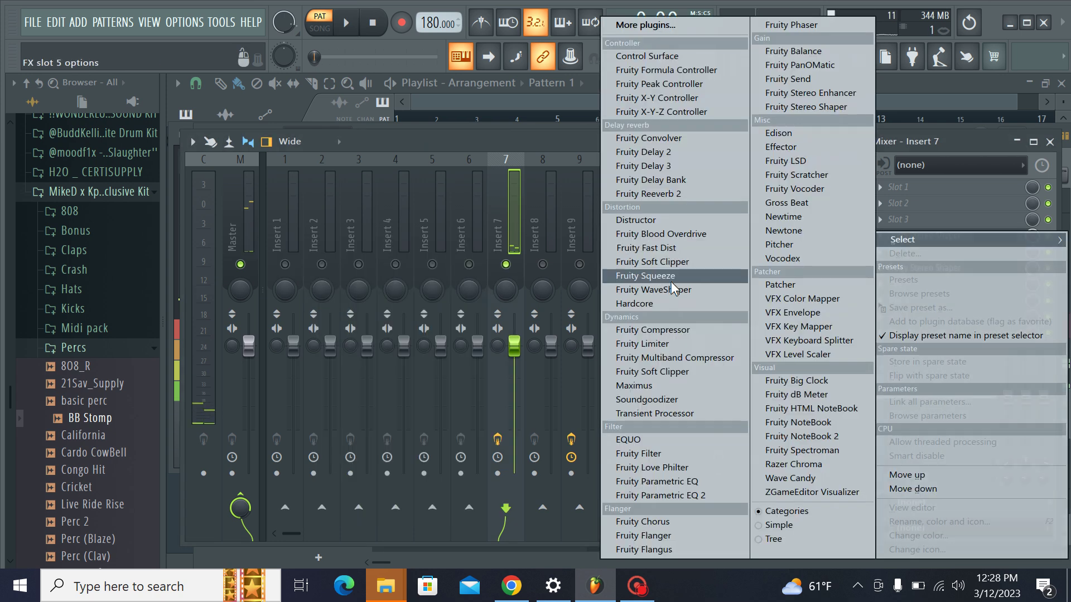
{"action": "left_click", "coordinate": [684, 264]}
{"action": "left_click", "coordinate": [906, 303]}
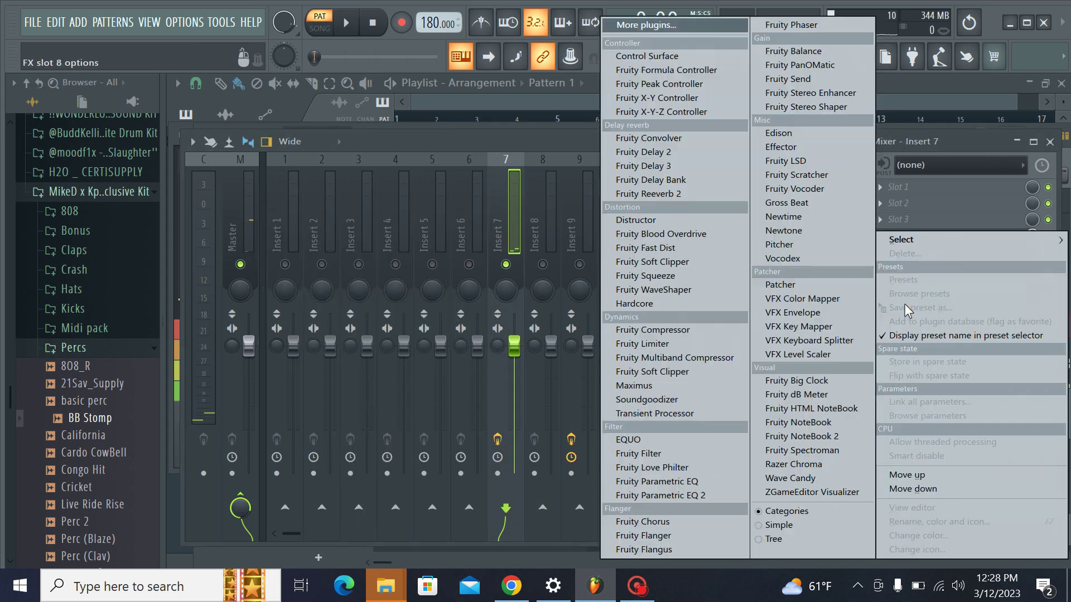
{"action": "left_click", "coordinate": [653, 195]}
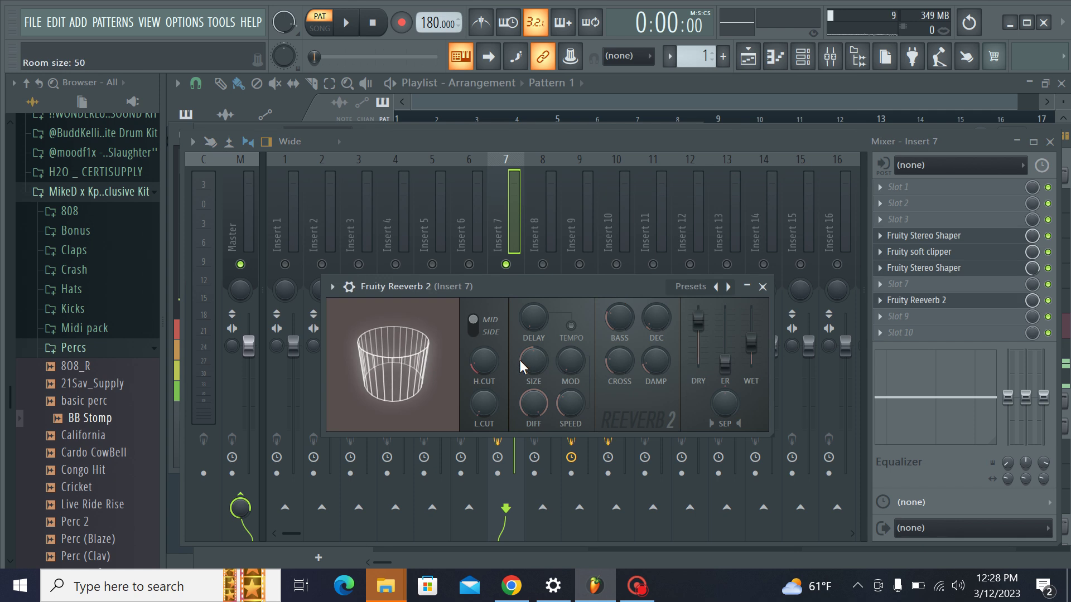
{"action": "left_click_drag", "start_coordinate": [1032, 301], "coordinate": [1033, 325]}
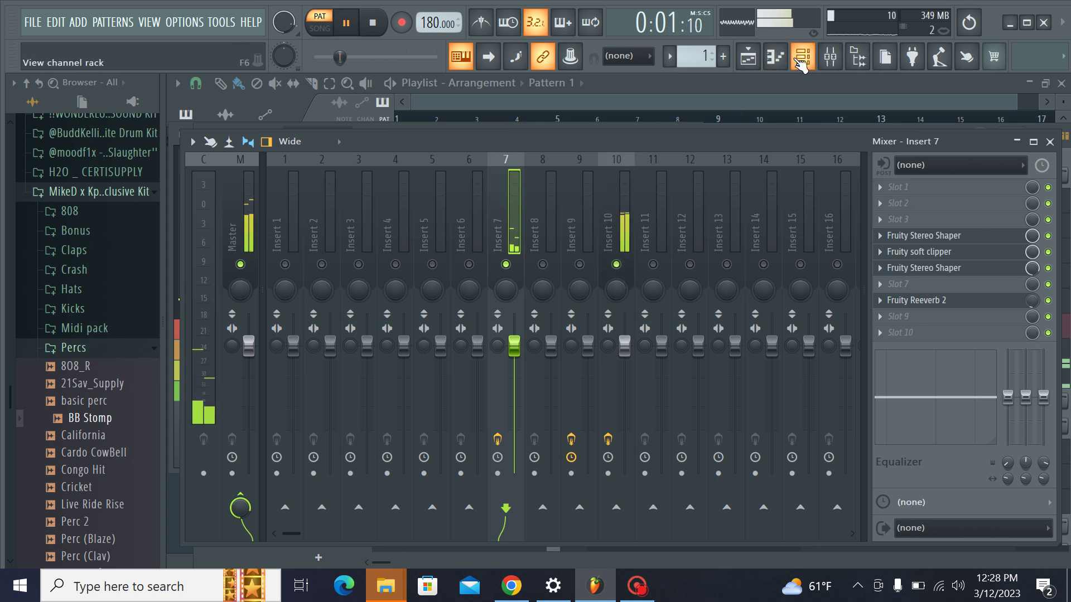
Step: Replace the 808 Kick channel's sample with Zaytoven Short 808 from the MikeD kit's 808 folder
{"action": "left_click", "coordinate": [802, 57]}
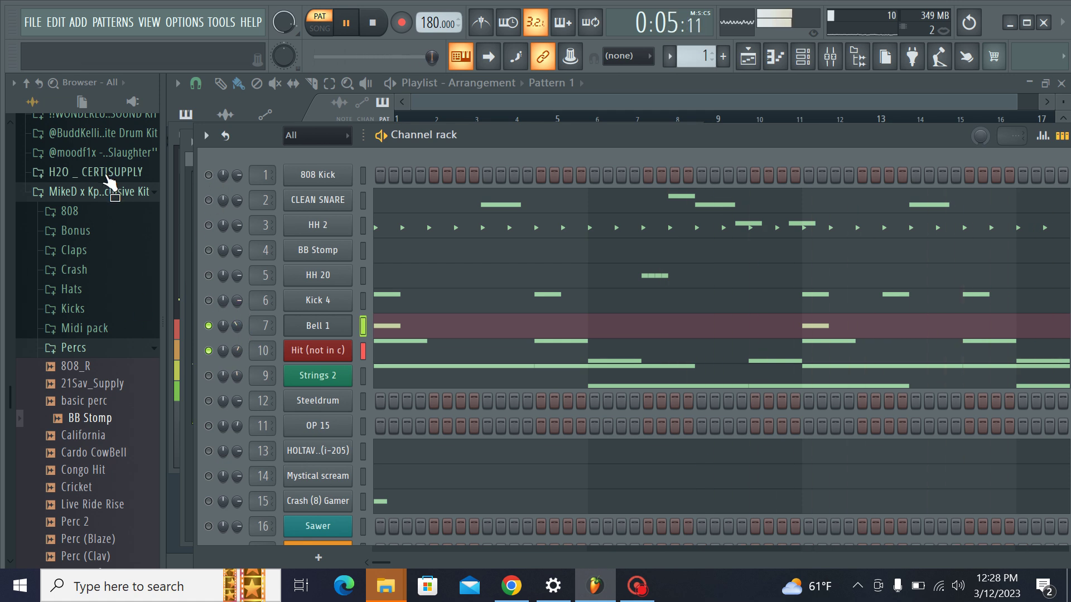
{"action": "left_click", "coordinate": [104, 212]}
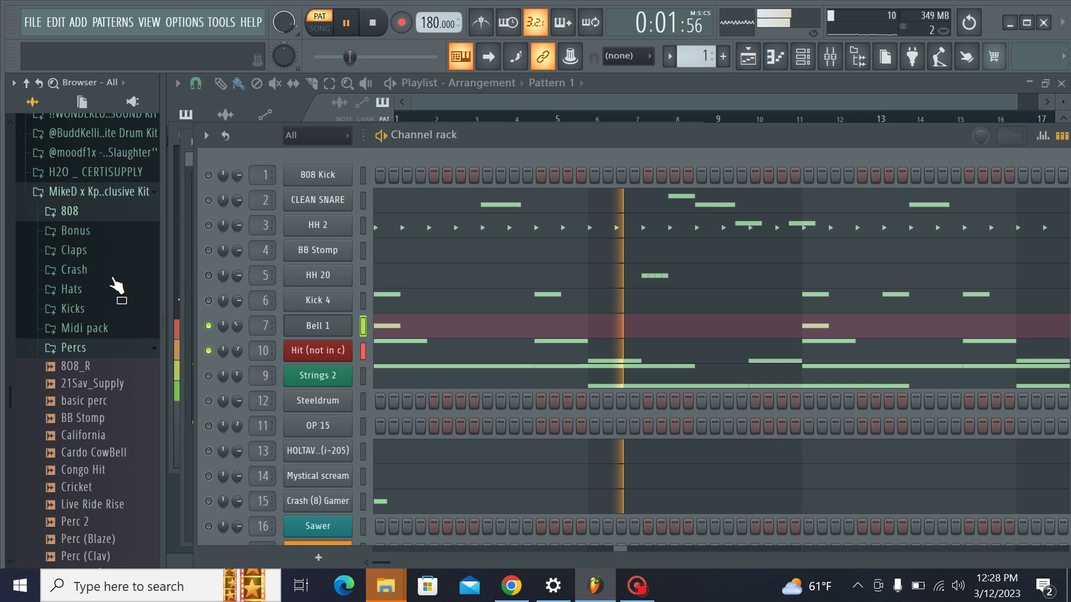
{"action": "left_click", "coordinate": [100, 350]}
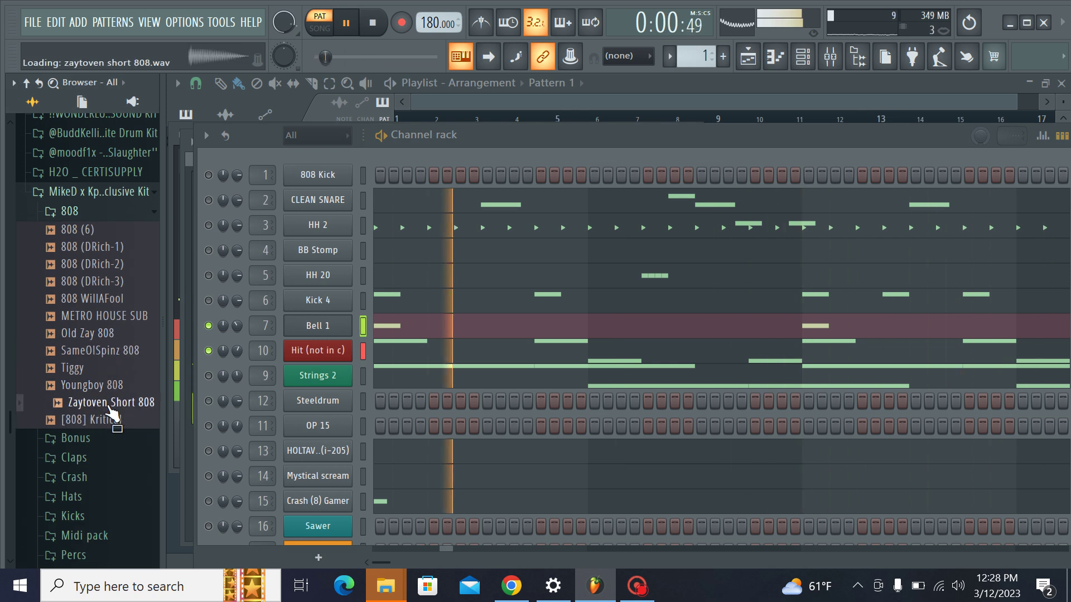
{"action": "left_click_drag", "start_coordinate": [110, 411], "coordinate": [340, 170]}
Step: Color the Zaytoven Short 808 channel dark slate blue, #512876
{"action": "right_click", "coordinate": [341, 181]}
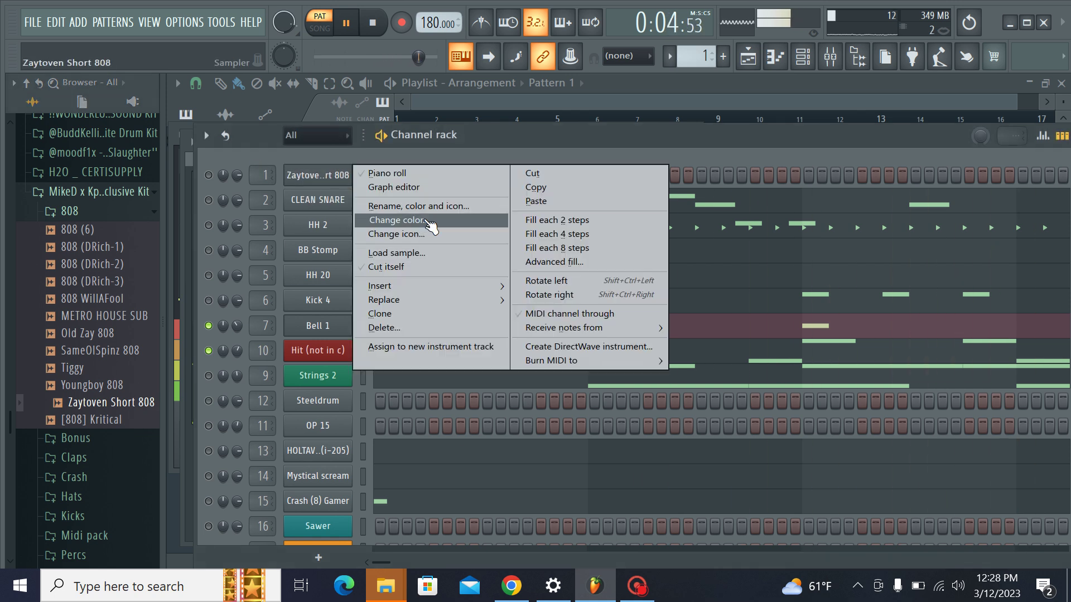
{"action": "left_click", "coordinate": [424, 225]}
{"action": "left_click", "coordinate": [541, 406]}
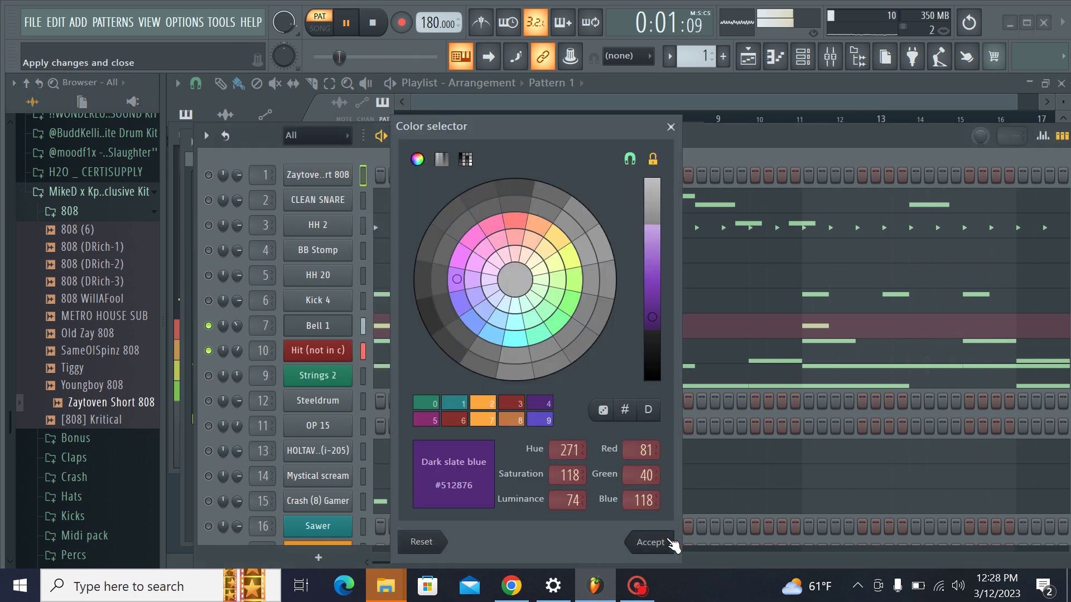
{"action": "left_click", "coordinate": [651, 542]}
Step: Unmute the Zaytoven Short 808 channel and place two-step F5 notes on it at bar 1 steps 1 and 13
{"action": "right_click", "coordinate": [300, 175]}
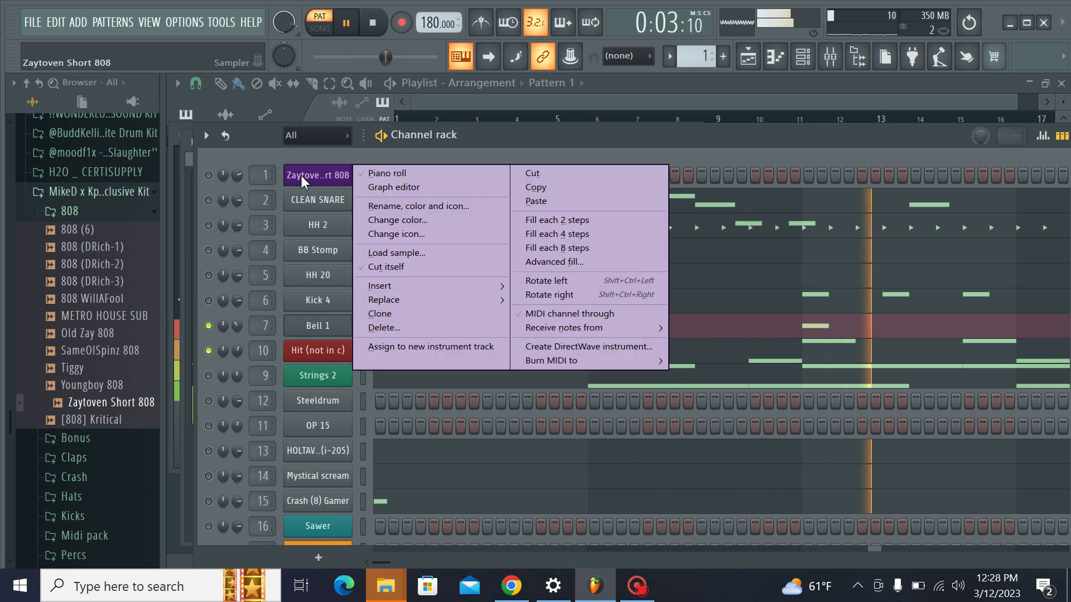
{"action": "left_click", "coordinate": [376, 174]}
{"action": "left_click", "coordinate": [616, 320]}
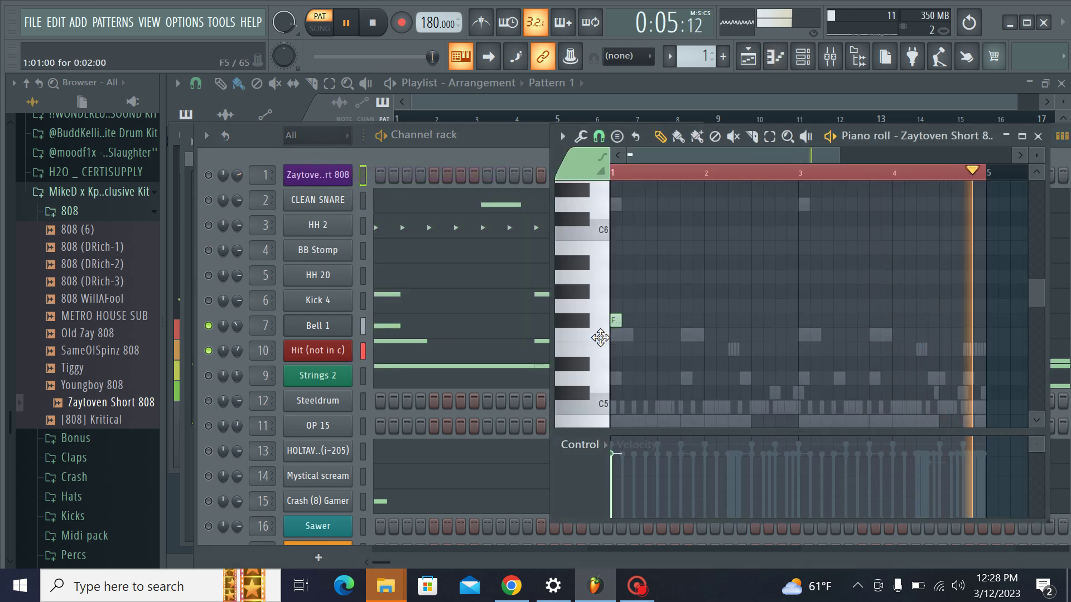
{"action": "left_click", "coordinate": [217, 175]}
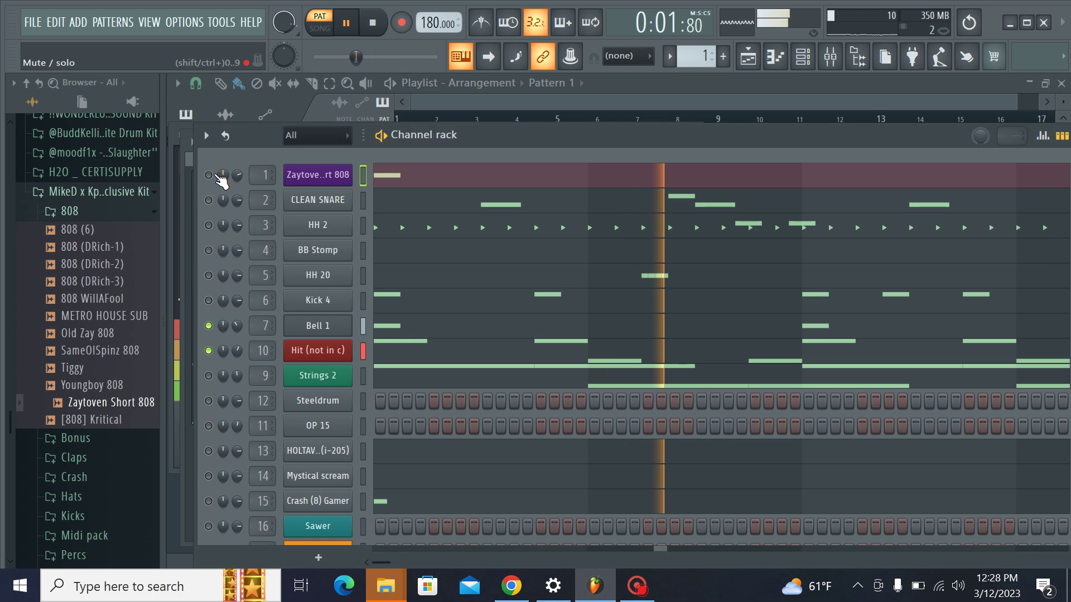
{"action": "left_click", "coordinate": [396, 178]}
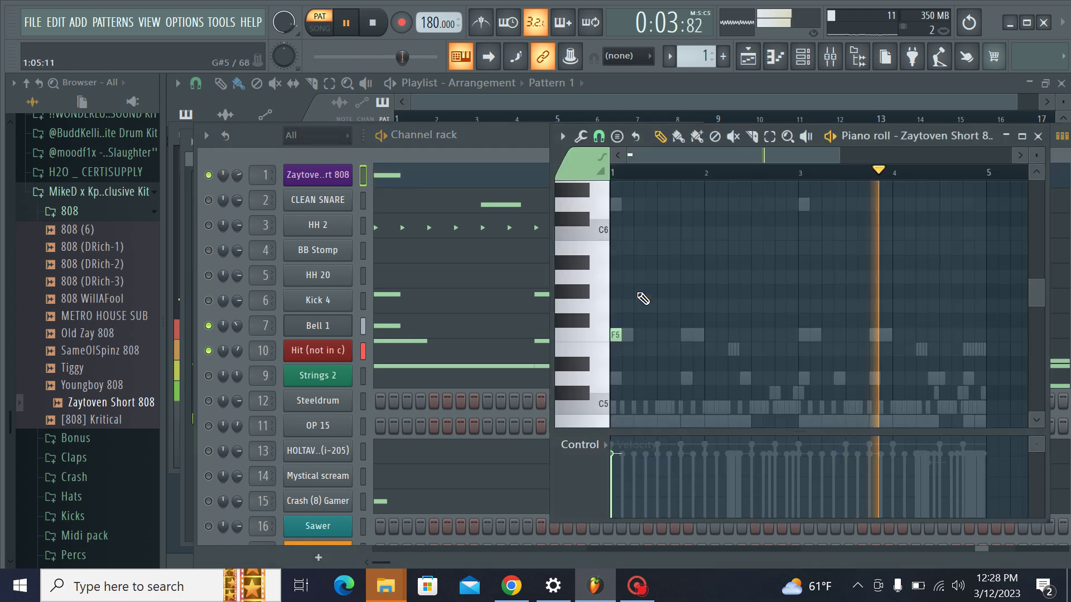
{"action": "left_click", "coordinate": [683, 335]}
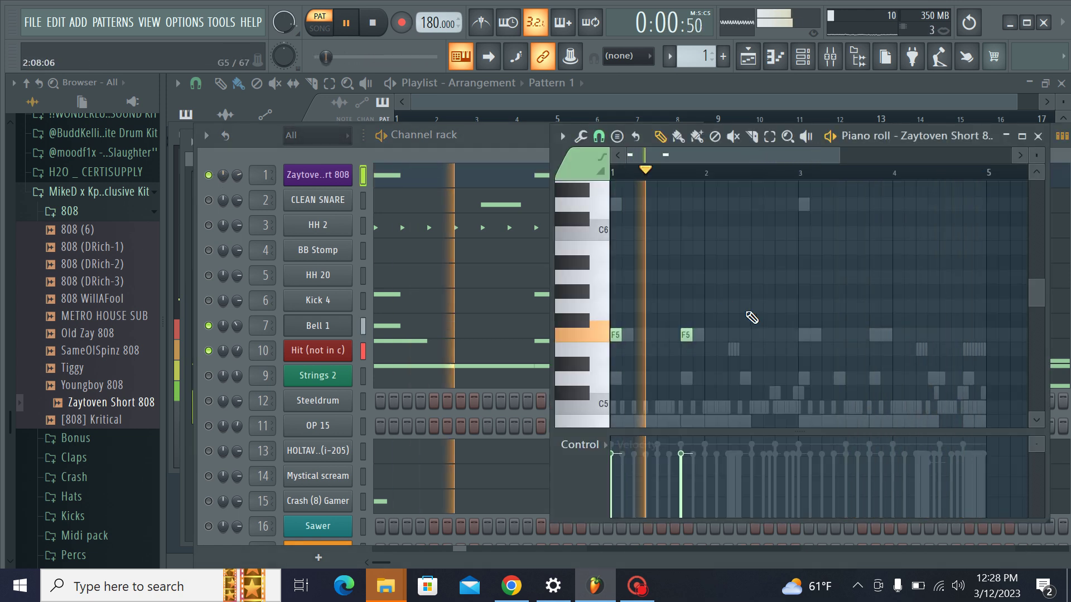
Step: Stop playback and add Fruity Soft Clipper to slot 5 of the 808's mixer track, Insert 1
{"action": "key", "text": "space"}
{"action": "left_click", "coordinate": [339, 176]}
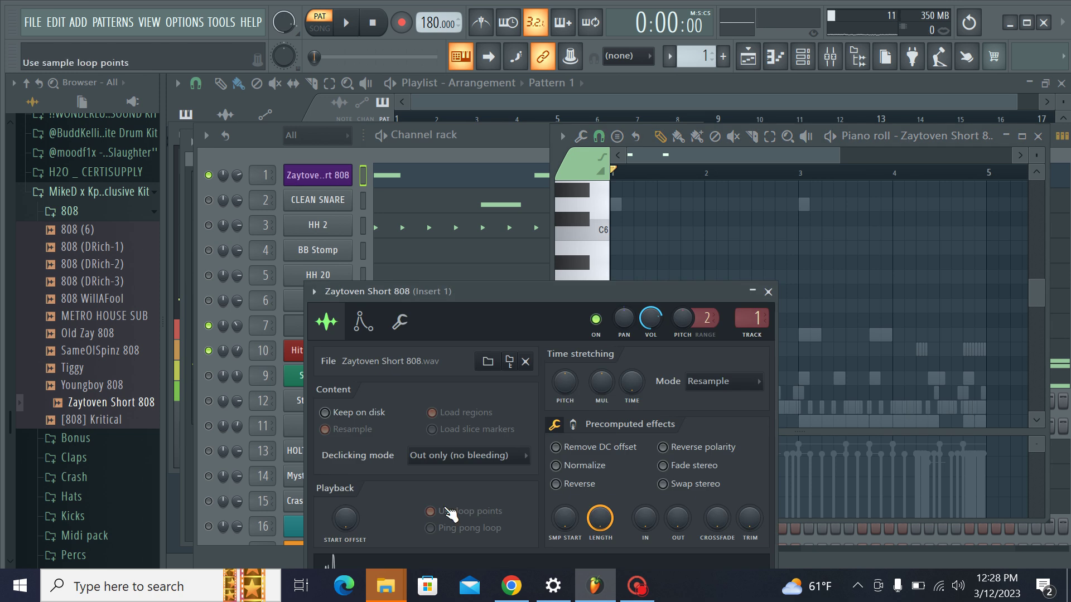
{"action": "left_click", "coordinate": [830, 56]}
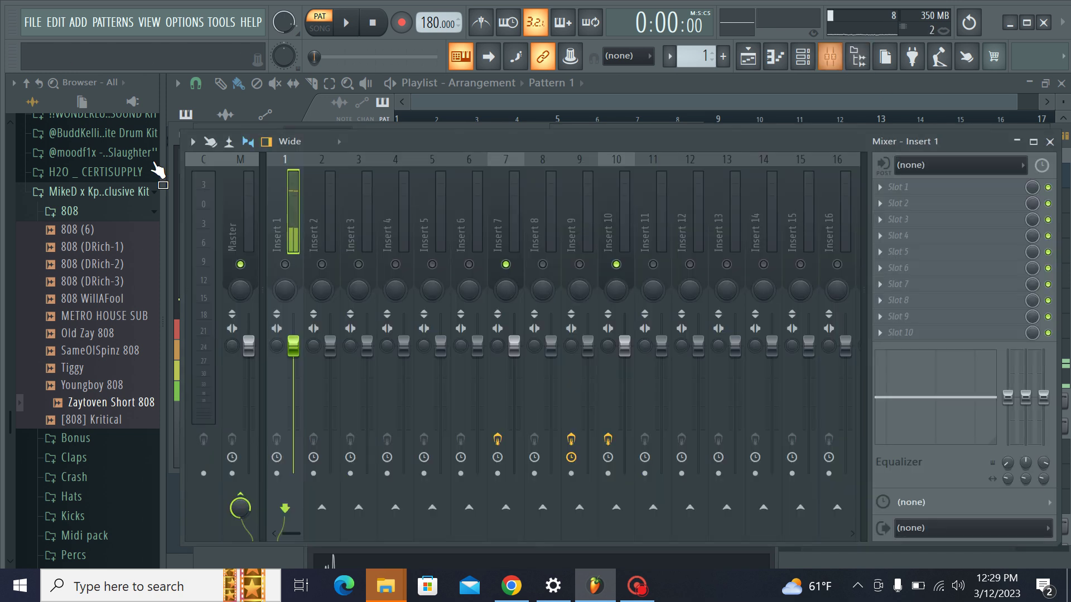
{"action": "left_click", "coordinate": [944, 244]}
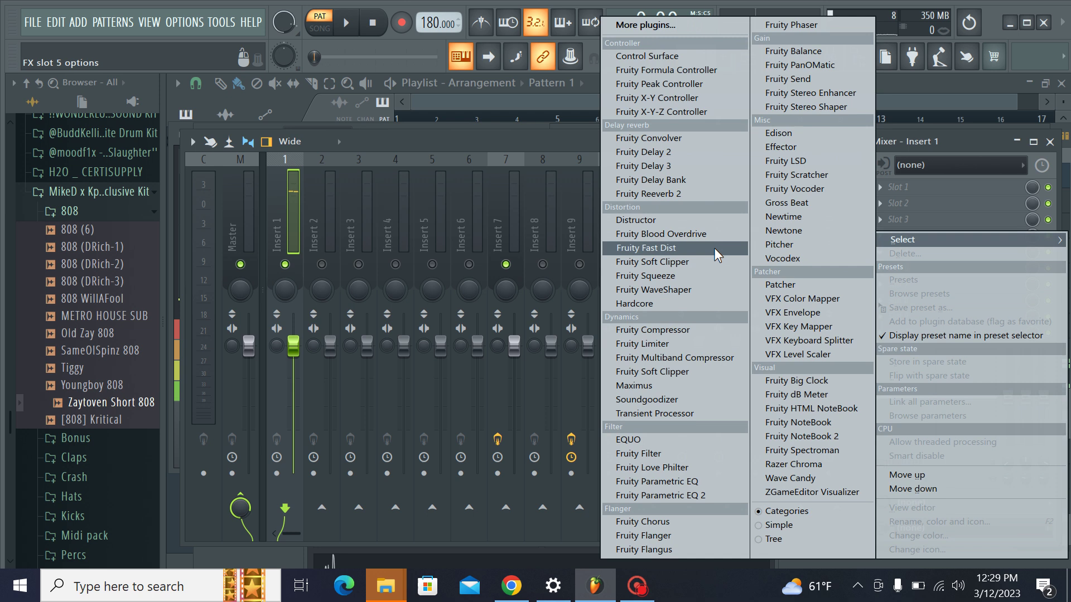
{"action": "left_click", "coordinate": [652, 262]}
Step: Add Maximus to slot 4 of Insert 1 and load its NY compression preset
{"action": "left_click", "coordinate": [943, 240]}
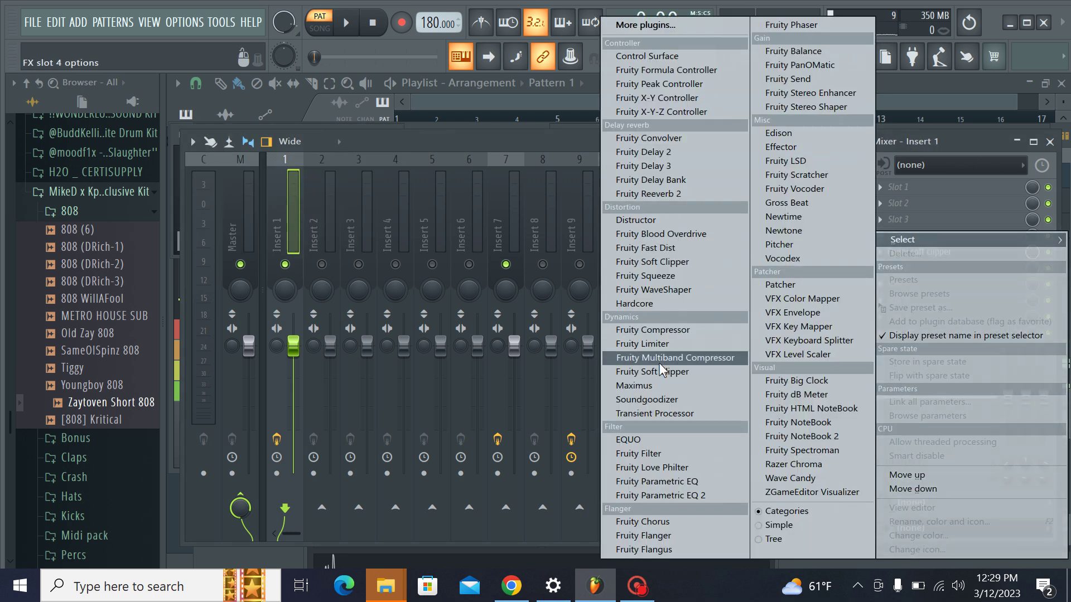
{"action": "left_click", "coordinate": [636, 386]}
{"action": "left_click", "coordinate": [759, 286]}
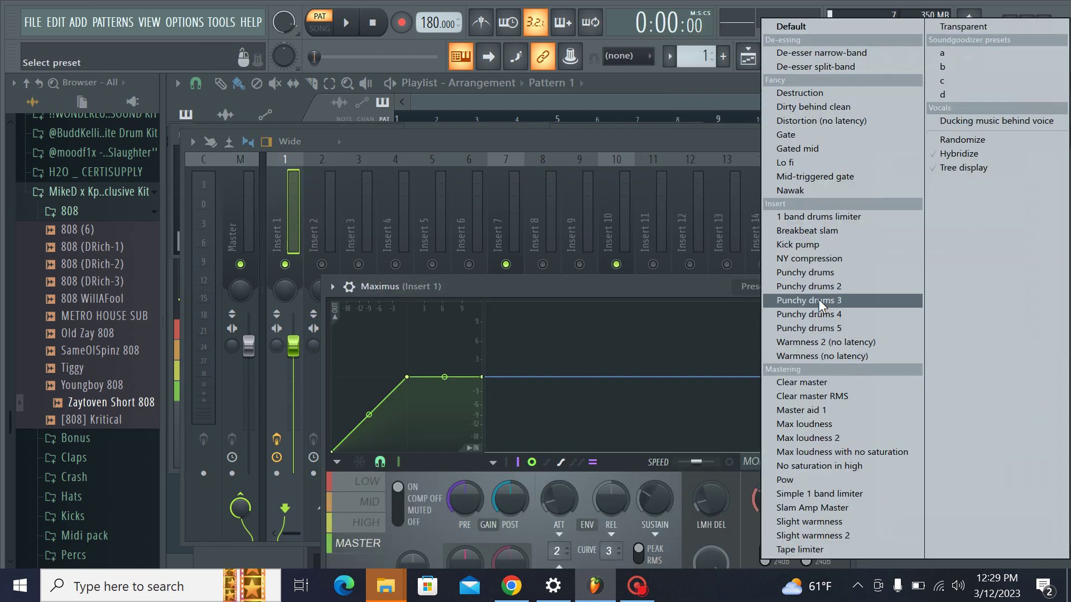
{"action": "left_click", "coordinate": [811, 259]}
Step: Add Fruity Soft Clipper to slot 5 of the Master track
{"action": "left_click", "coordinate": [251, 223]}
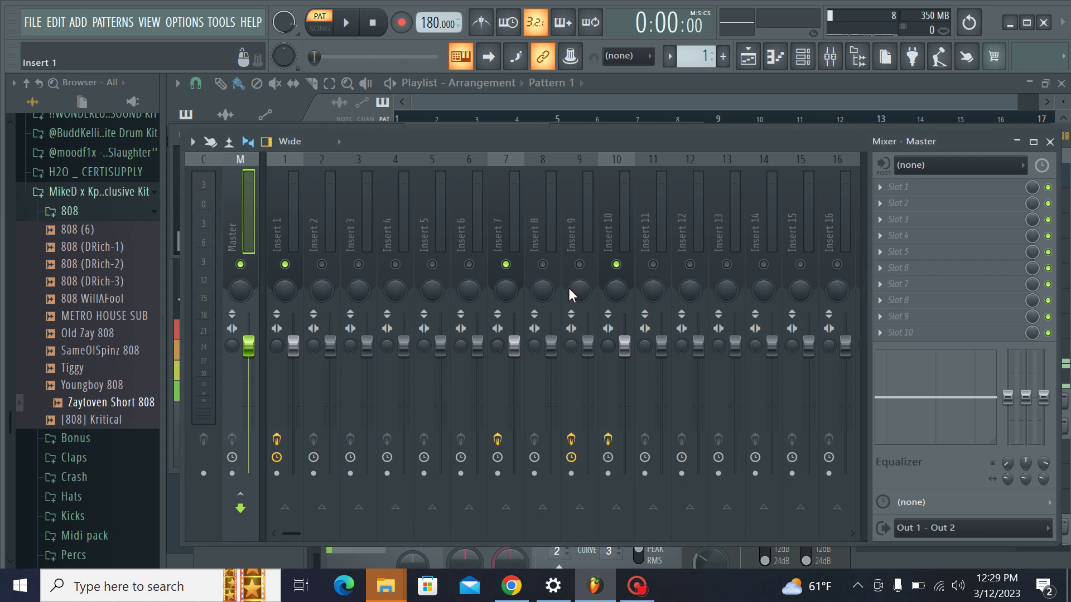
{"action": "left_click", "coordinate": [883, 252]}
{"action": "left_click", "coordinate": [724, 262]}
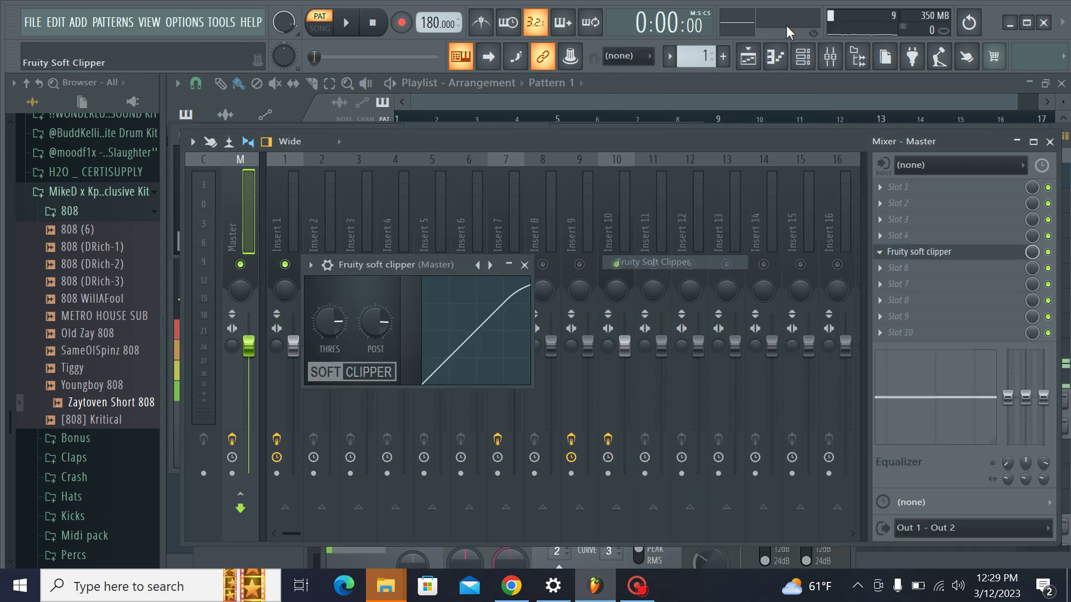
Step: Lower both Zaytoven Short 808 notes to D5 and add D5 notes at bar 3 steps 1, 7 and 13
{"action": "left_click", "coordinate": [803, 55]}
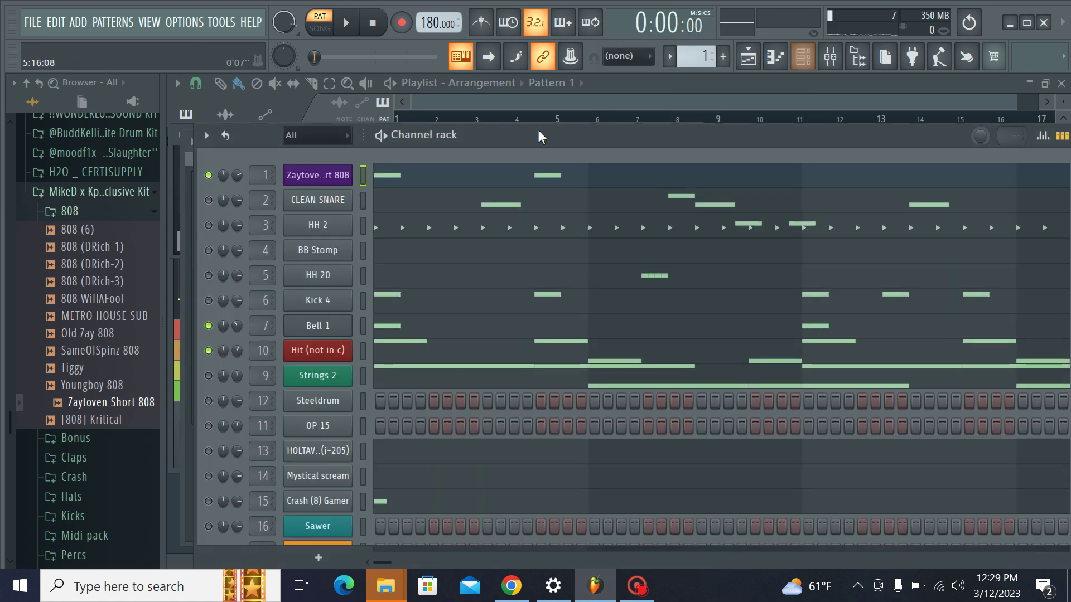
{"action": "left_click", "coordinate": [477, 179]}
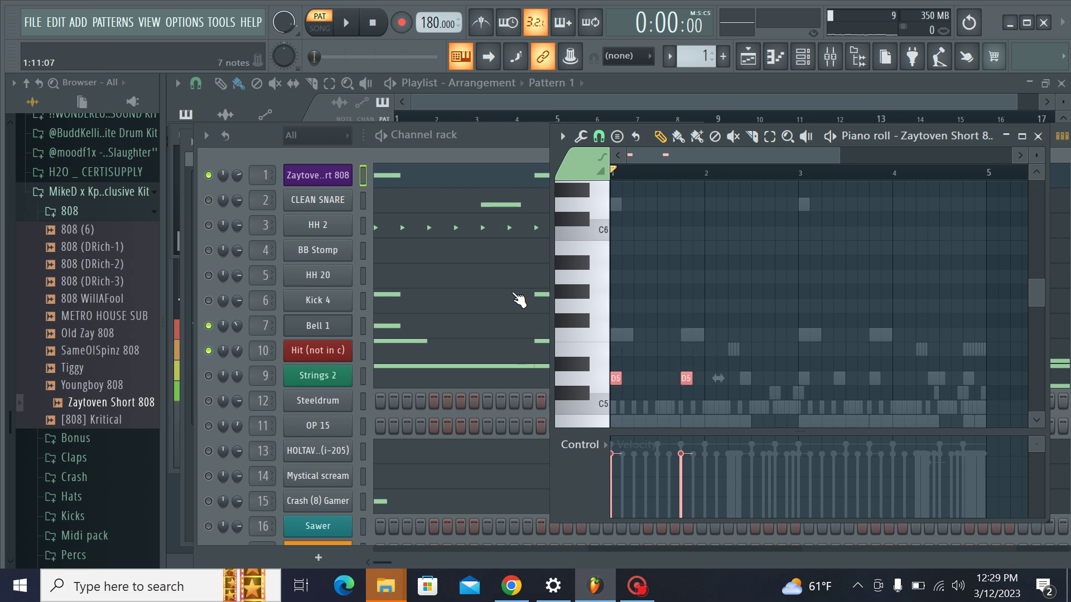
{"action": "left_click", "coordinate": [801, 379]}
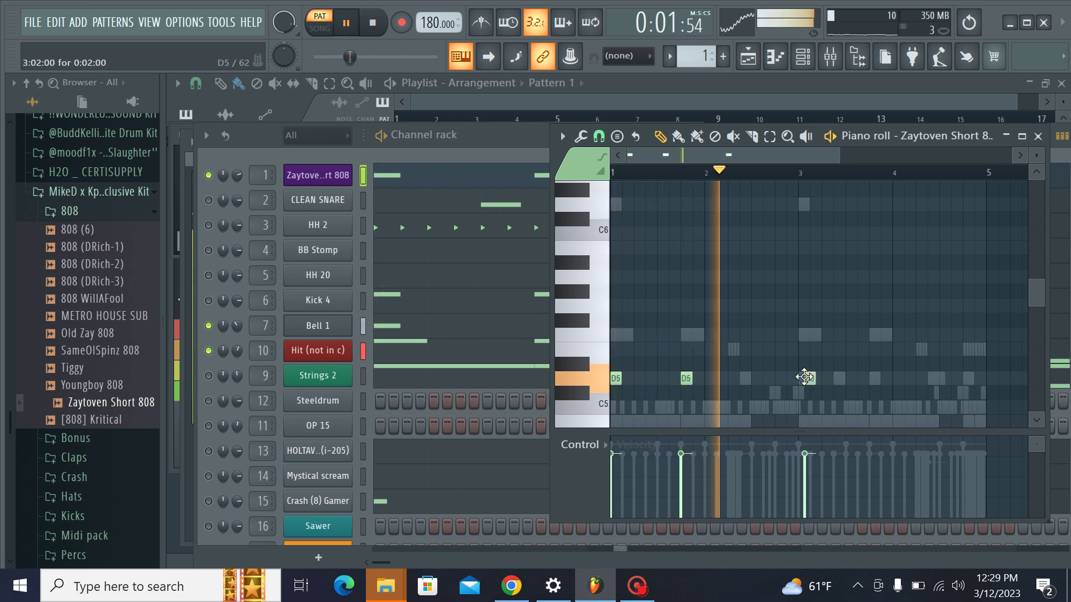
{"action": "left_click", "coordinate": [835, 379]}
{"action": "left_click", "coordinate": [869, 379]}
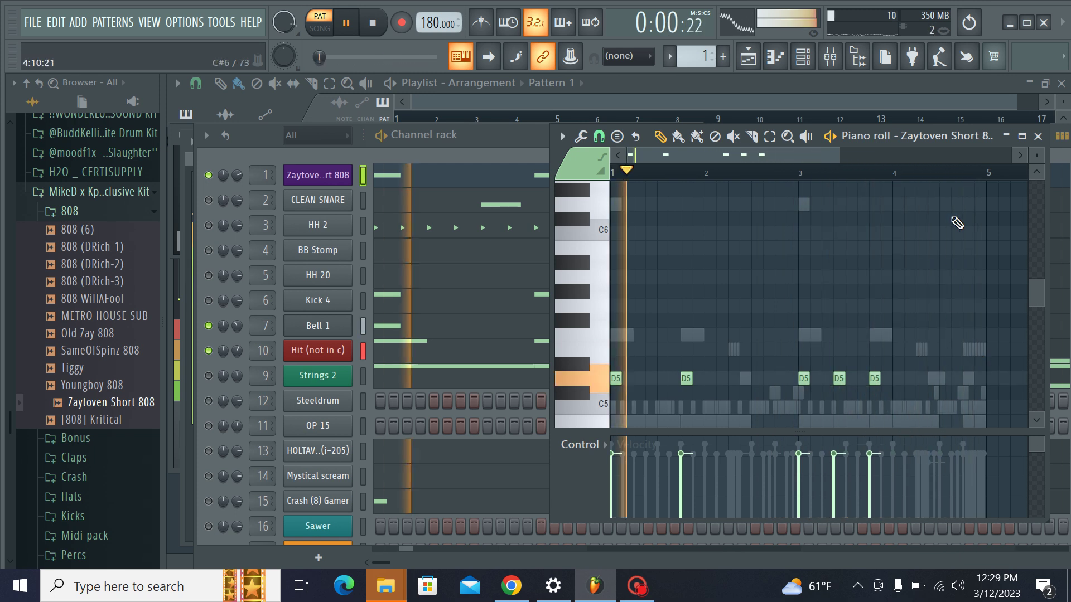
Step: Place two-step 808 notes at bar 4 steps 13 and 15 and raise both to C#6
{"action": "left_click", "coordinate": [965, 336]}
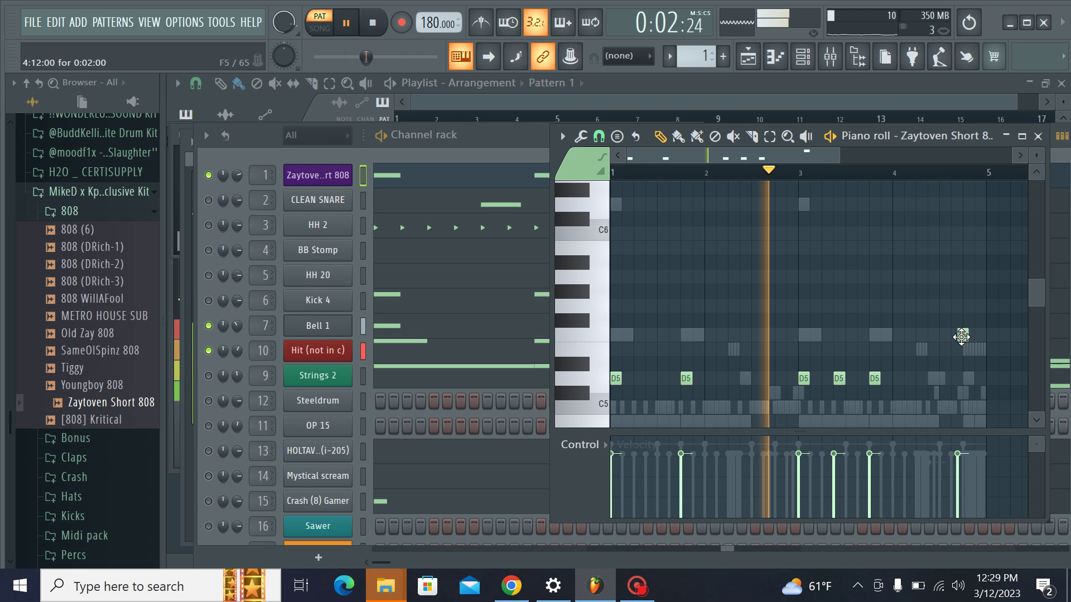
{"action": "left_click", "coordinate": [978, 337]}
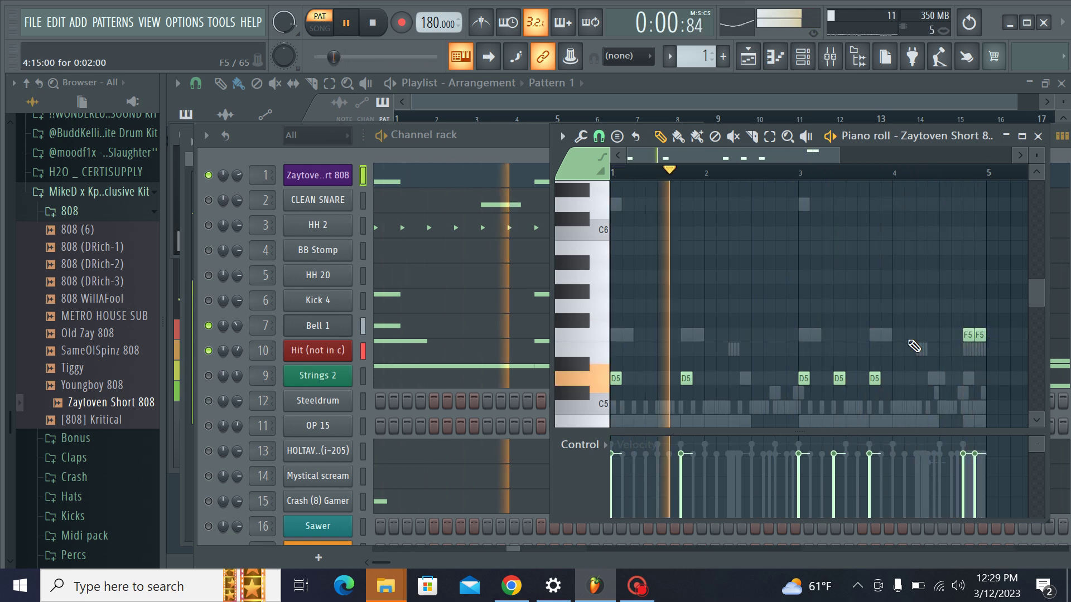
{"action": "key", "text": "space"}
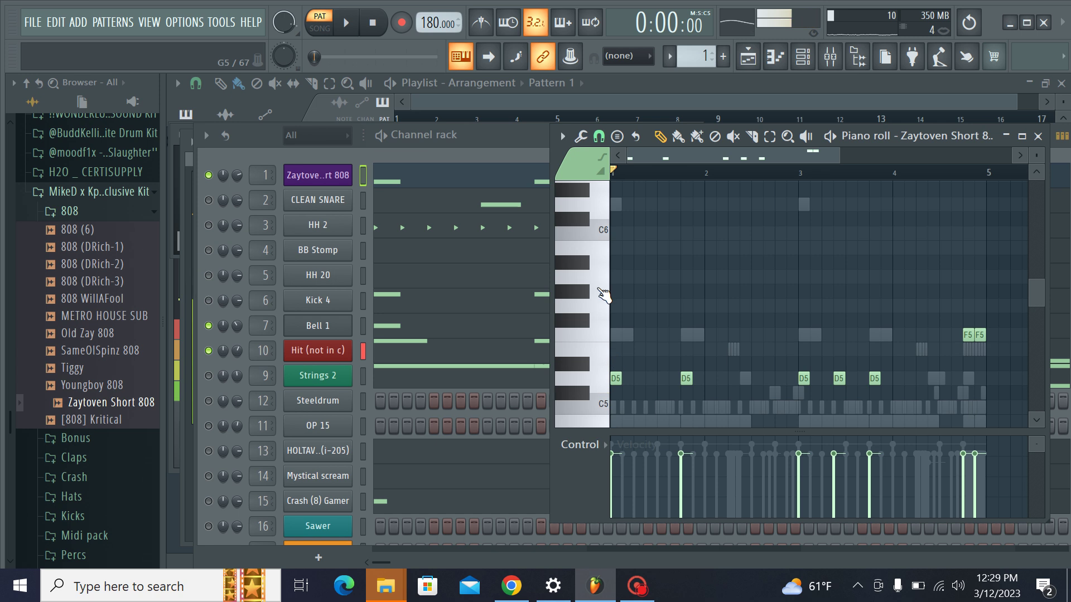
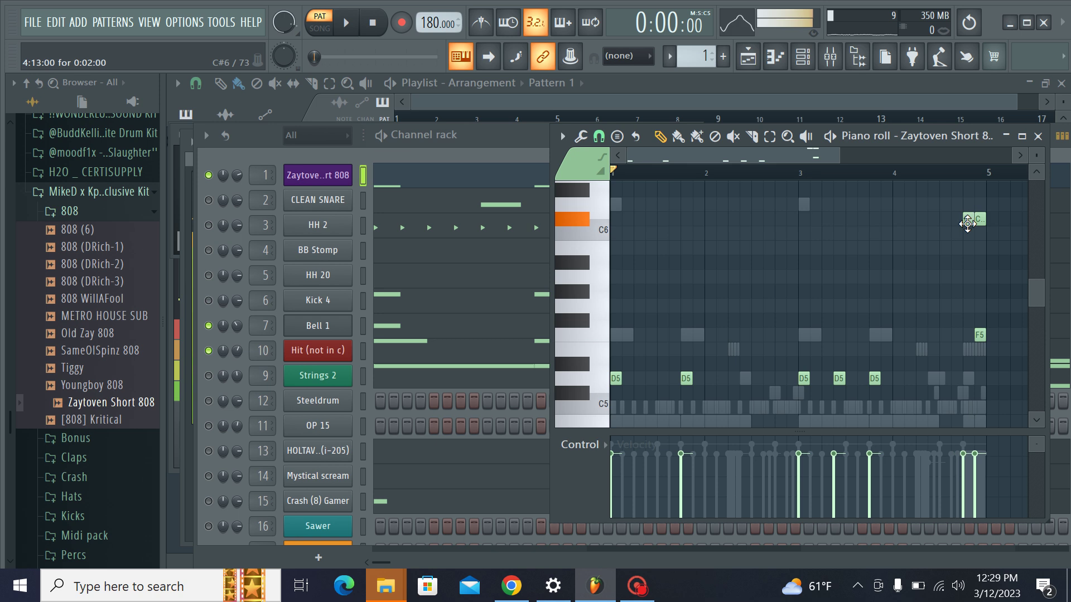
{"action": "key", "text": "space"}
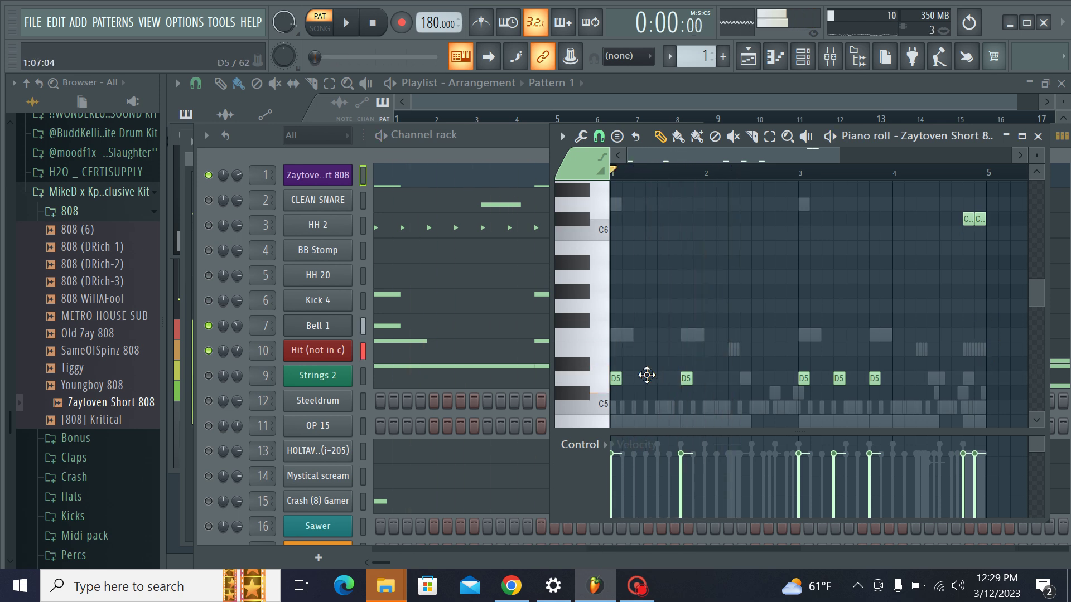
Step: Add a D5 808 note at bar 1 step 7 and delete the one at bar 3 step 7
{"action": "key", "text": "space"}
{"action": "right_click", "coordinate": [840, 380]}
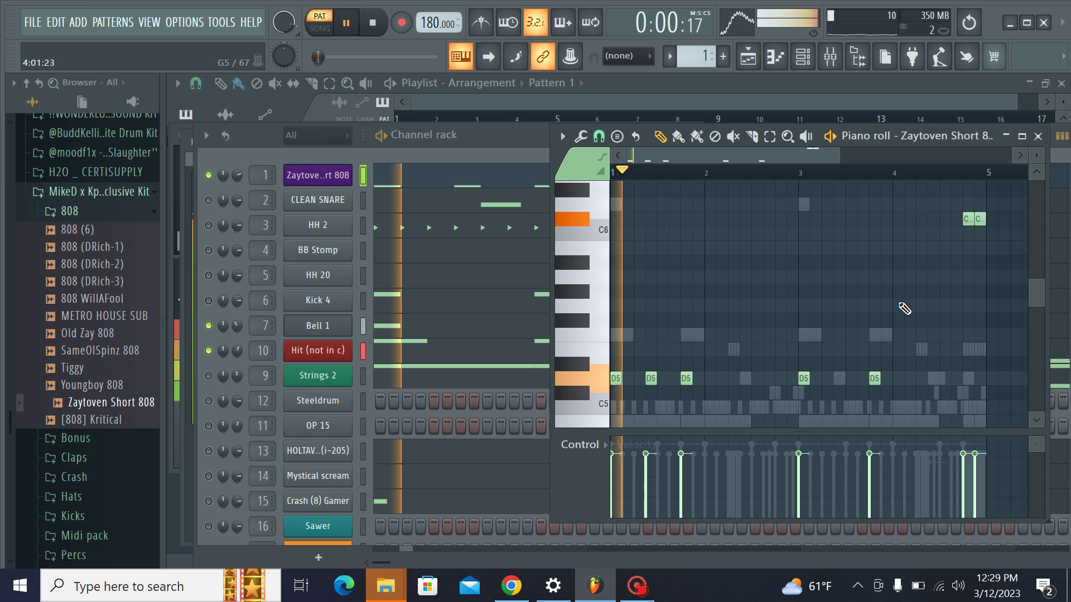
Step: Turn on Cut itself for the Zaytoven Short 808 channel and unmute the drum, OP 15, HOLTAV, Mystical scream and Crash channels
{"action": "right_click", "coordinate": [335, 175]}
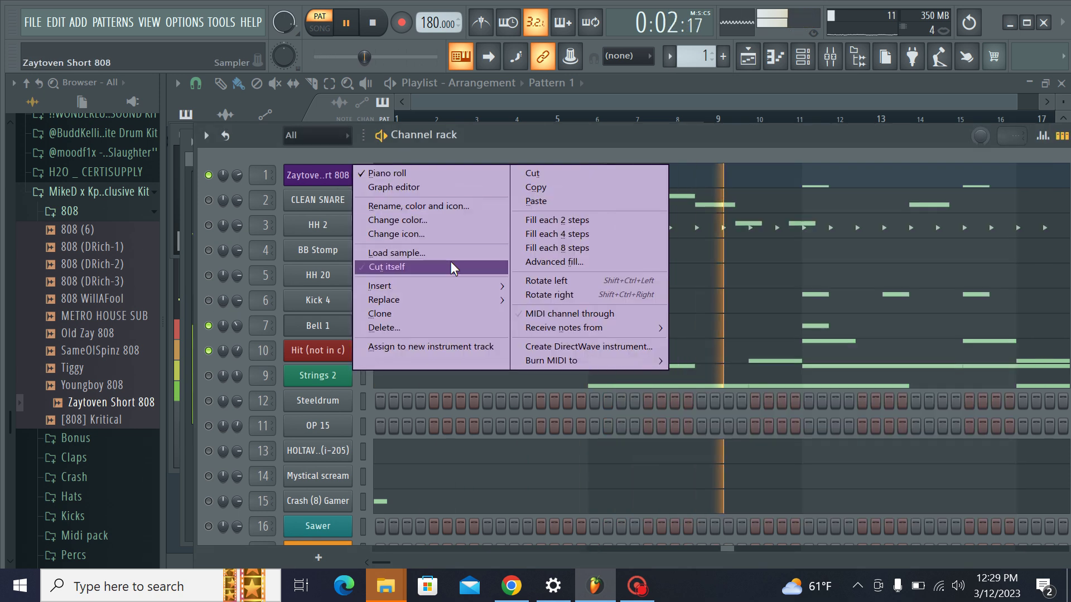
{"action": "left_click", "coordinate": [450, 264]}
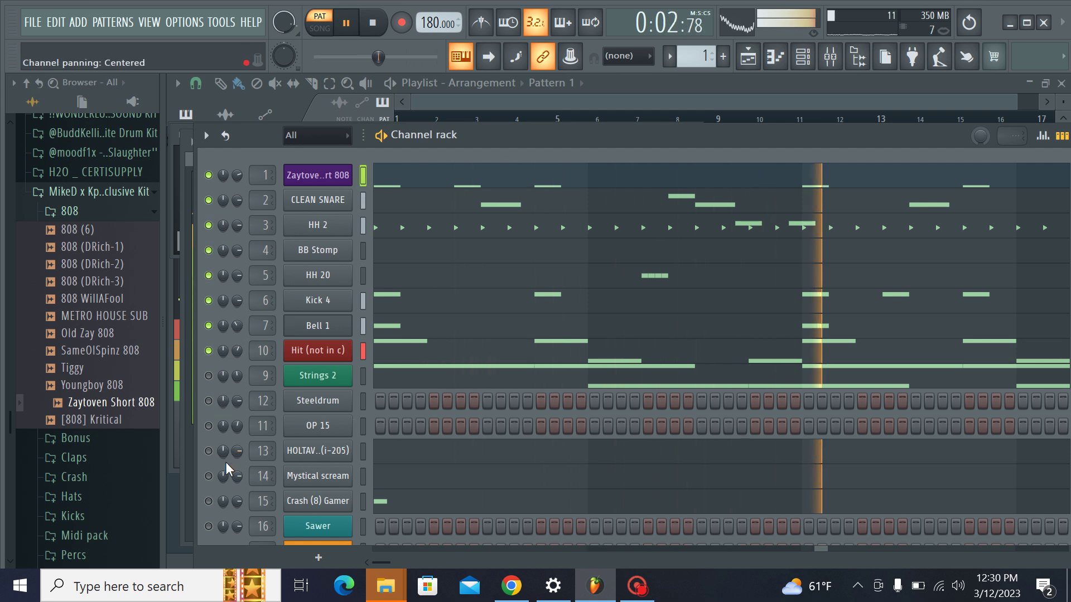
{"action": "left_click", "coordinate": [208, 452]}
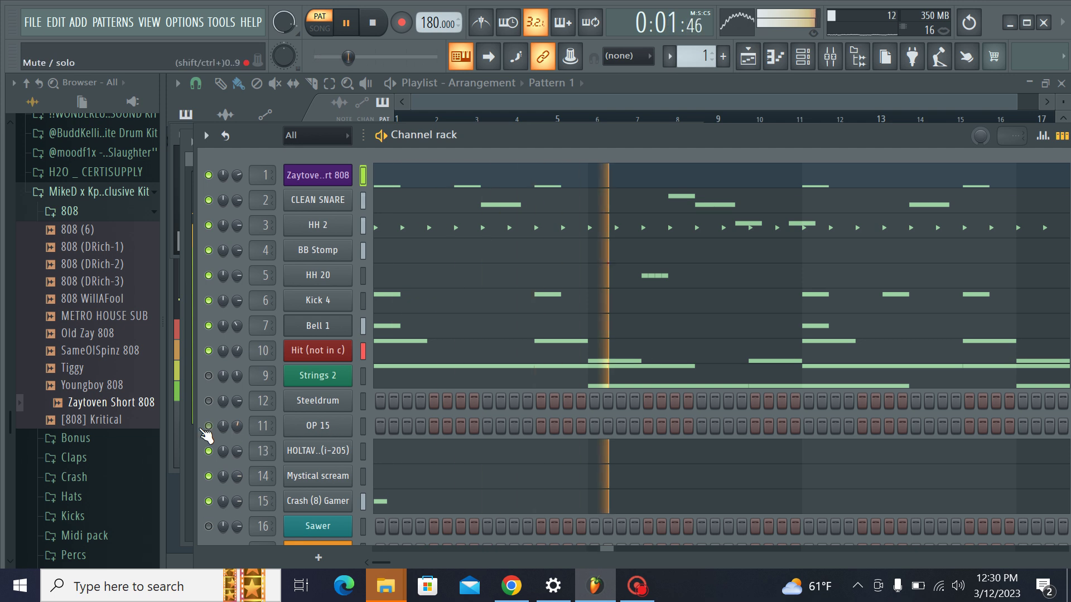
Step: Add two-step C5 notes to the OP 15 channel at bar 2 step 5 and bar 4 step 5
{"action": "scroll", "coordinate": [350, 441], "scroll_direction": "down", "scroll_amount": 2}
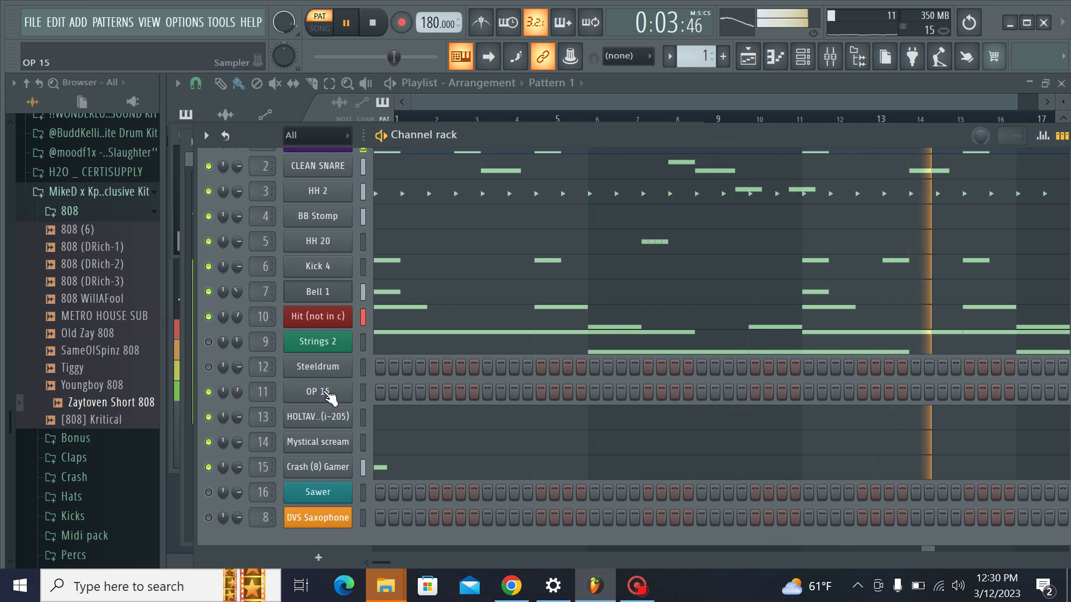
{"action": "right_click", "coordinate": [329, 395]}
{"action": "left_click", "coordinate": [407, 357]}
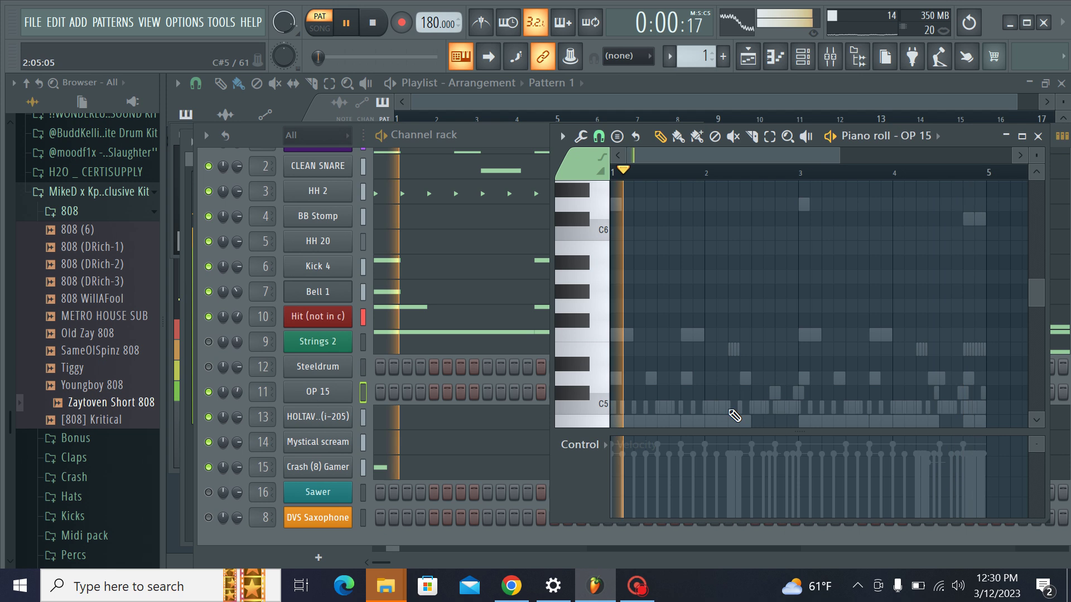
{"action": "left_click", "coordinate": [730, 411]}
{"action": "left_click", "coordinate": [918, 410]}
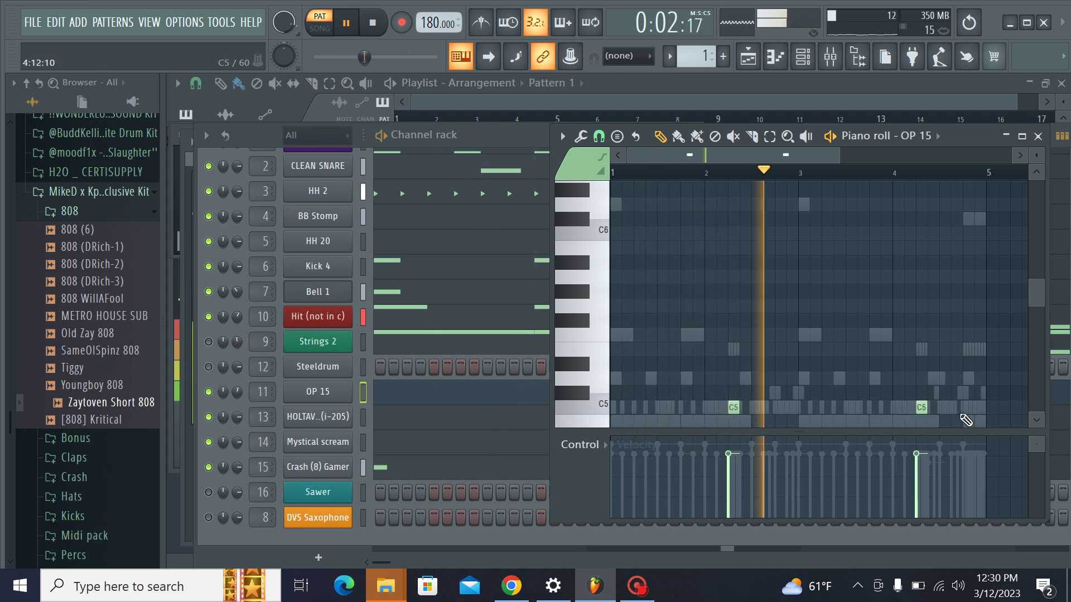
Step: Place an OP 15 C5 note at bar 4 step 13 and remove the misplaced one at step 12
{"action": "double_click", "coordinate": [960, 407]}
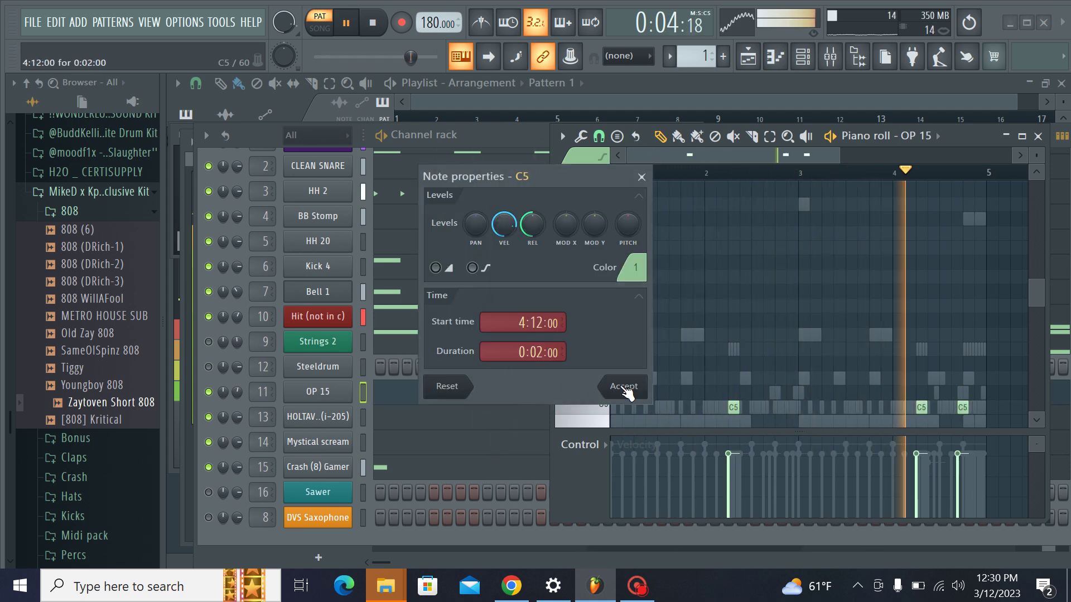
{"action": "left_click", "coordinate": [624, 387]}
{"action": "left_click", "coordinate": [961, 408]}
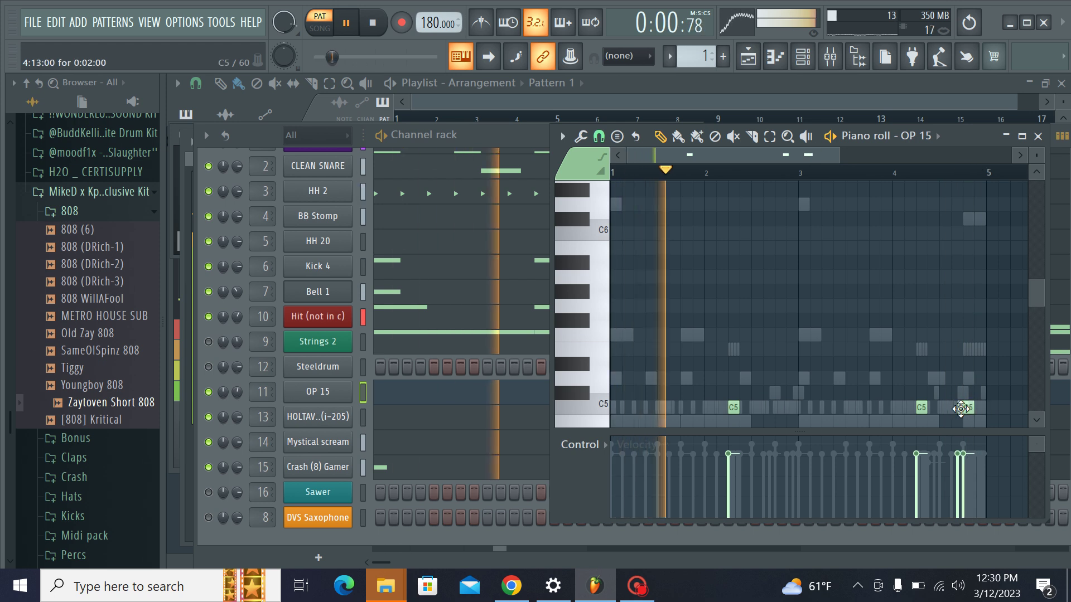
{"action": "right_click", "coordinate": [961, 409]}
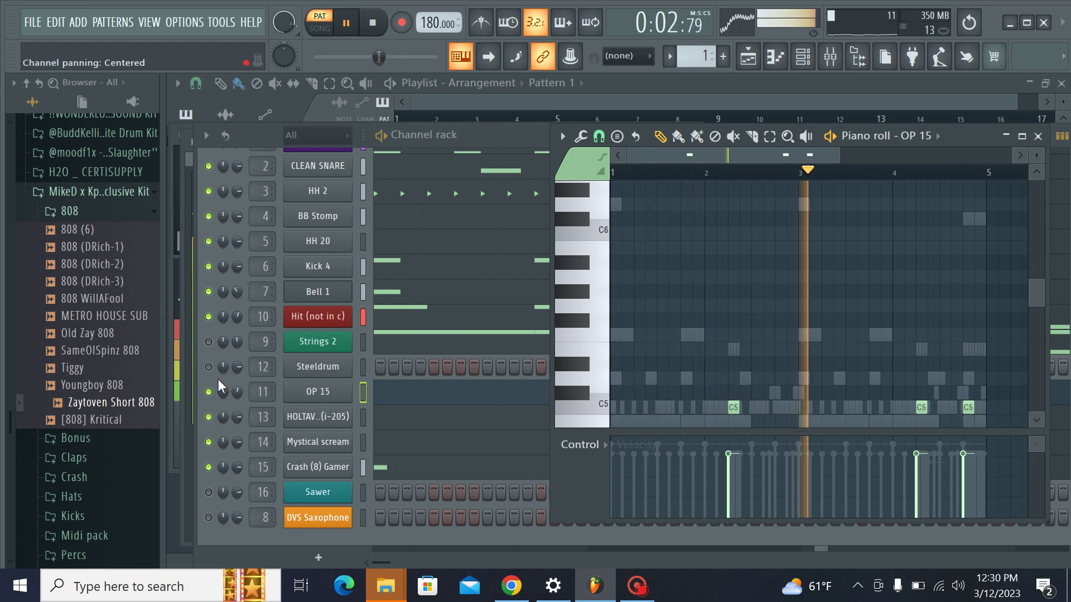
Step: Toggle solo on Insert 1 in the mixer and return to the channel rack
{"action": "key", "text": "F9"}
{"action": "right_click", "coordinate": [285, 264]}
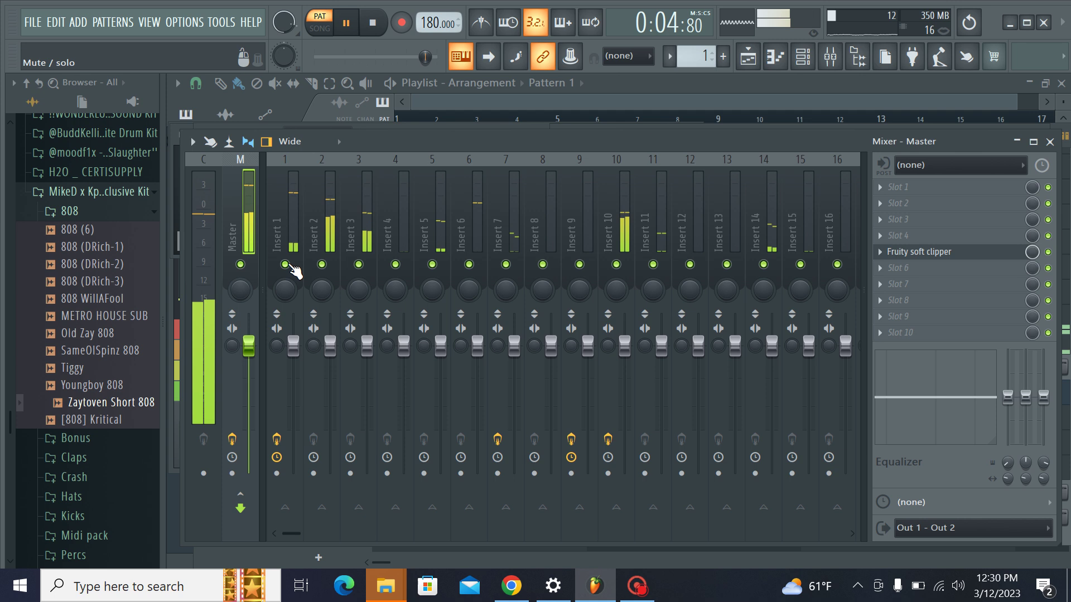
{"action": "left_click", "coordinate": [812, 62]}
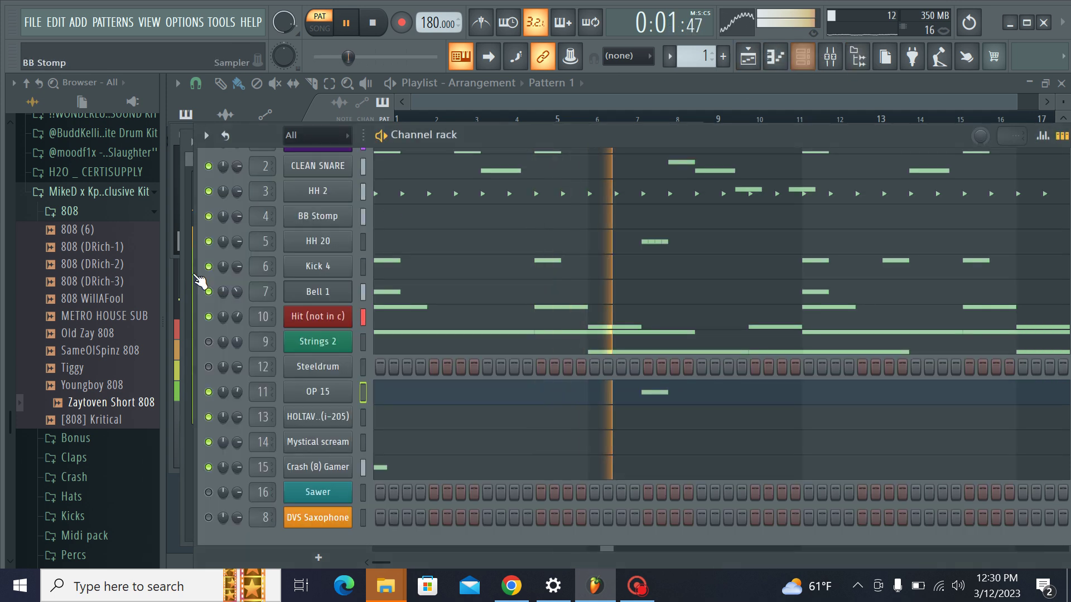
Step: Unmute the Steeldrum channel and set its color to forest green #46AF3A
{"action": "right_click", "coordinate": [295, 373]}
{"action": "left_click", "coordinate": [446, 415]}
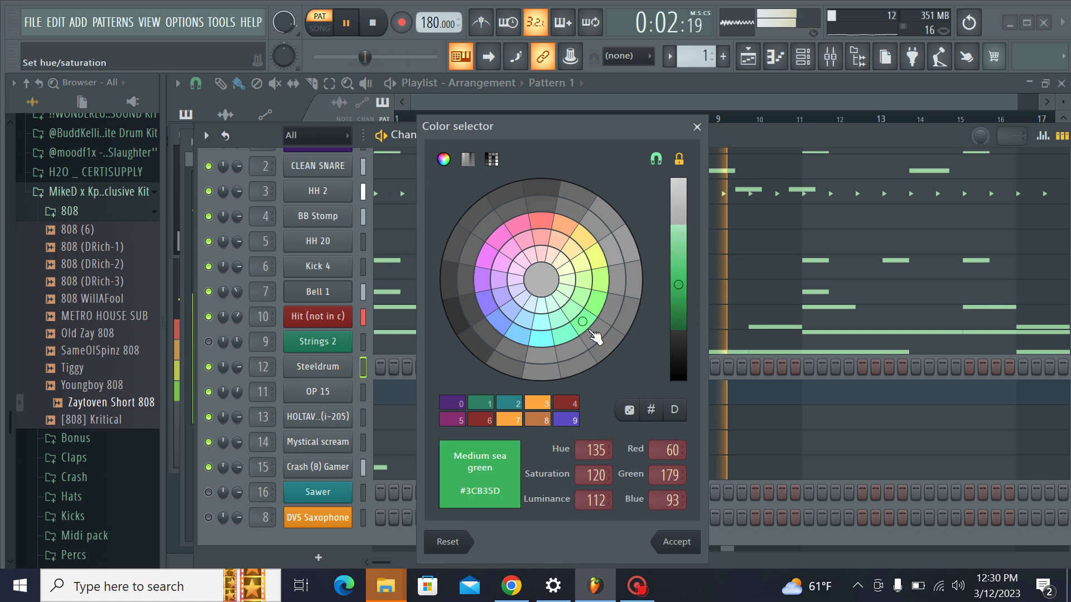
{"action": "left_click_drag", "start_coordinate": [594, 335], "coordinate": [611, 309]}
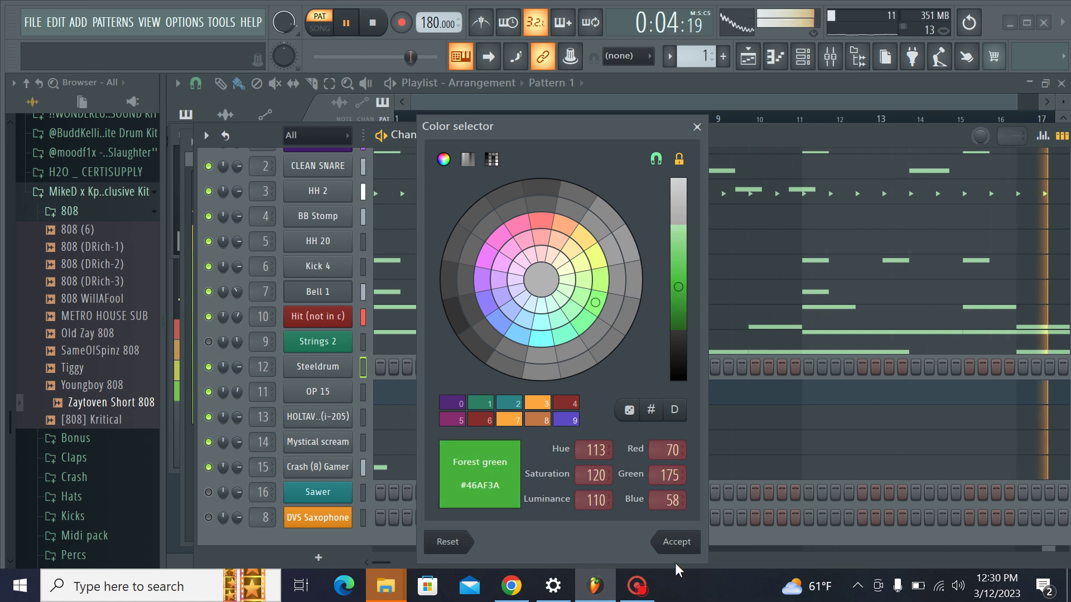
{"action": "left_click", "coordinate": [677, 544]}
Step: Place two-step D5 notes for Steeldrum at bar 1 steps 1, 7 and 13, deleting the stray F5 note at step 1
{"action": "right_click", "coordinate": [335, 367]}
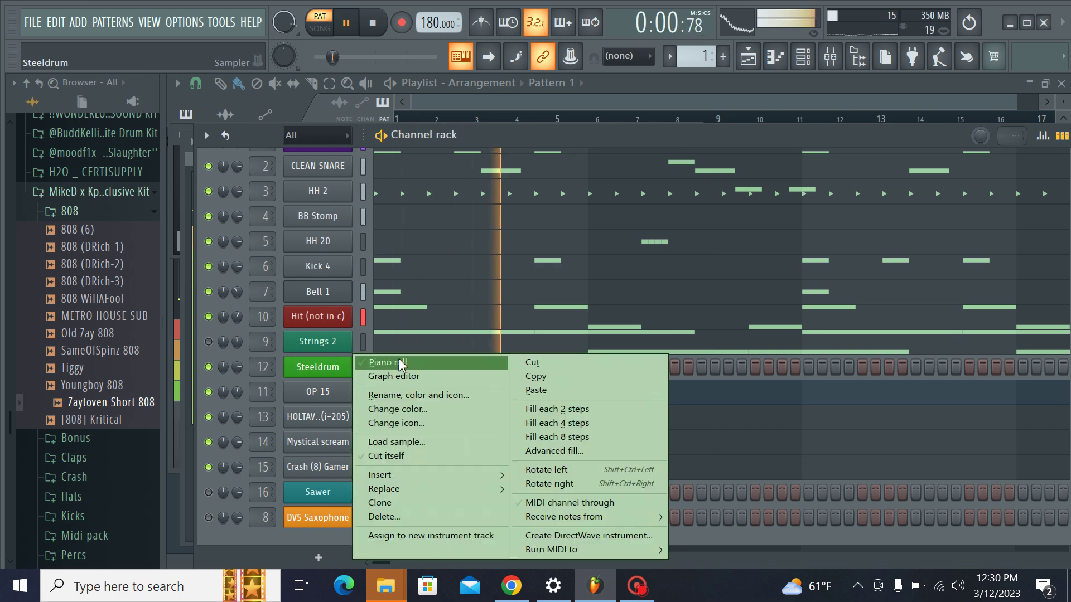
{"action": "left_click", "coordinate": [370, 360]}
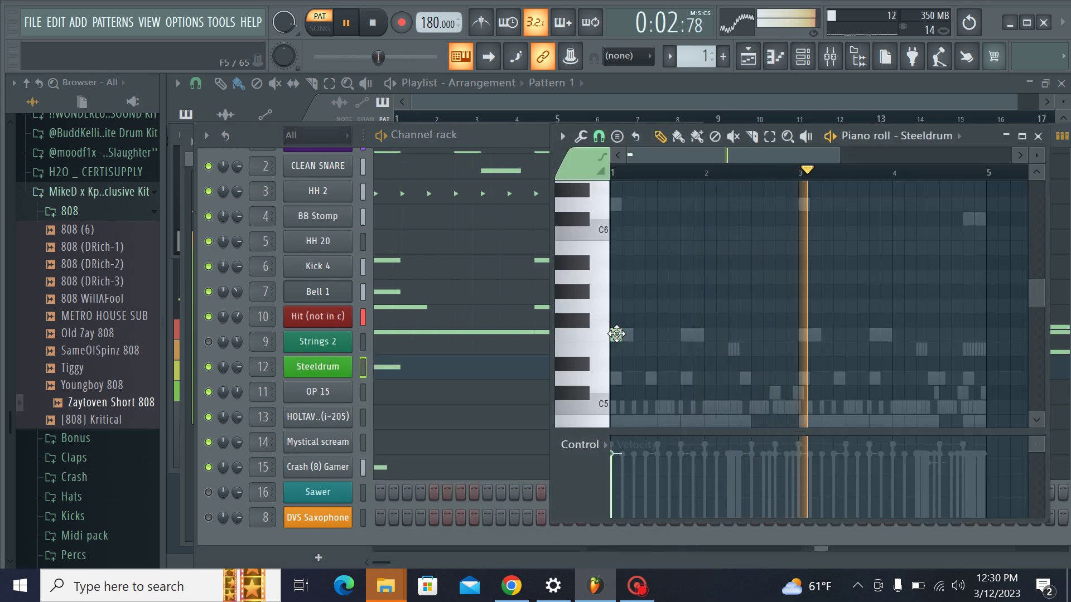
{"action": "right_click", "coordinate": [614, 336]}
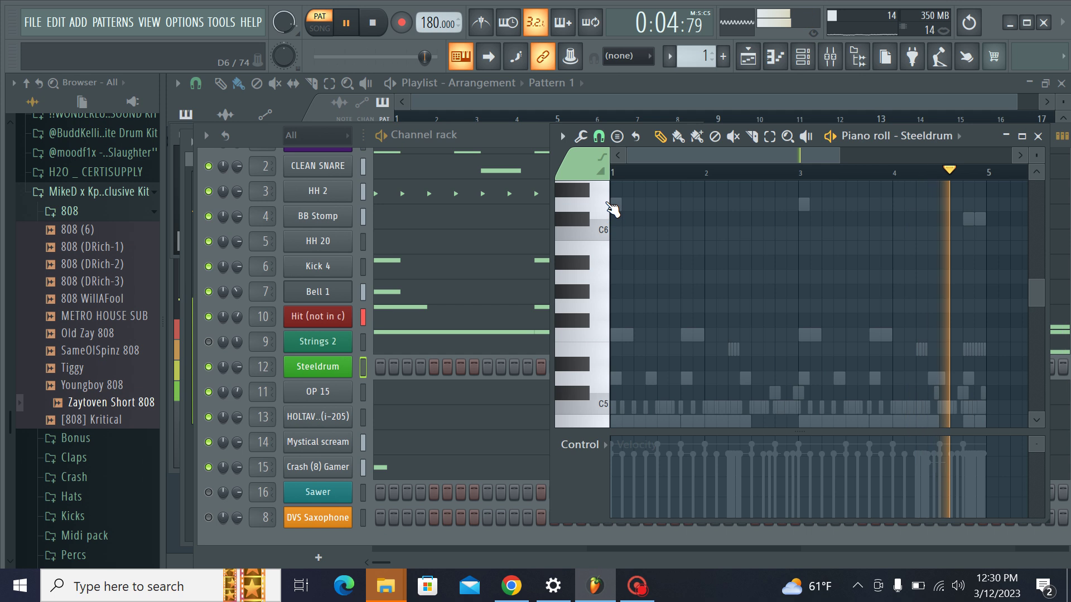
{"action": "left_click", "coordinate": [615, 379]}
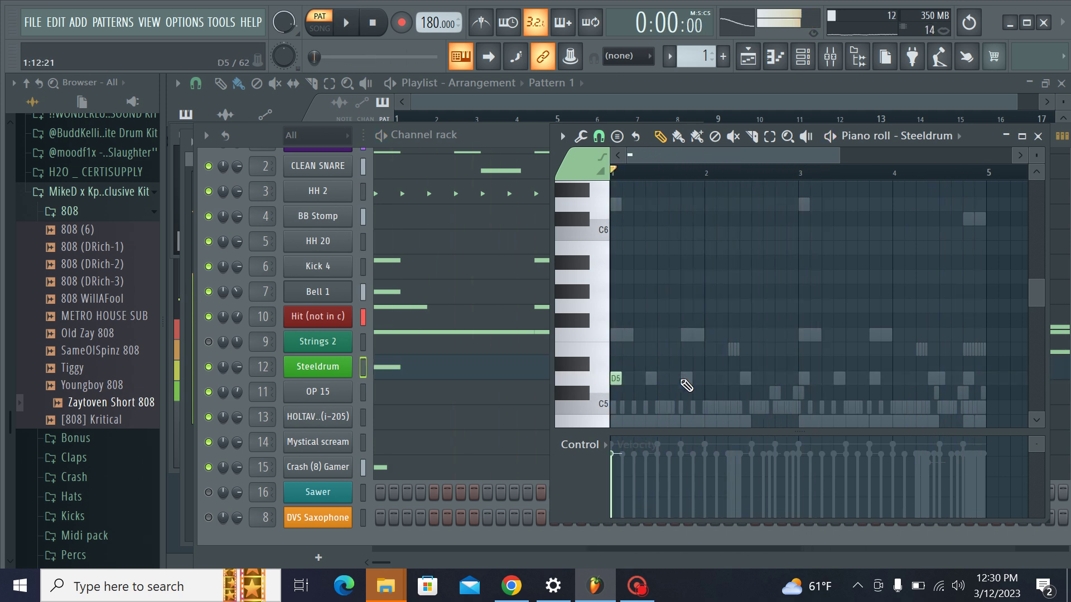
{"action": "key", "text": "space"}
{"action": "left_click", "coordinate": [686, 379]}
{"action": "left_click", "coordinate": [651, 378]}
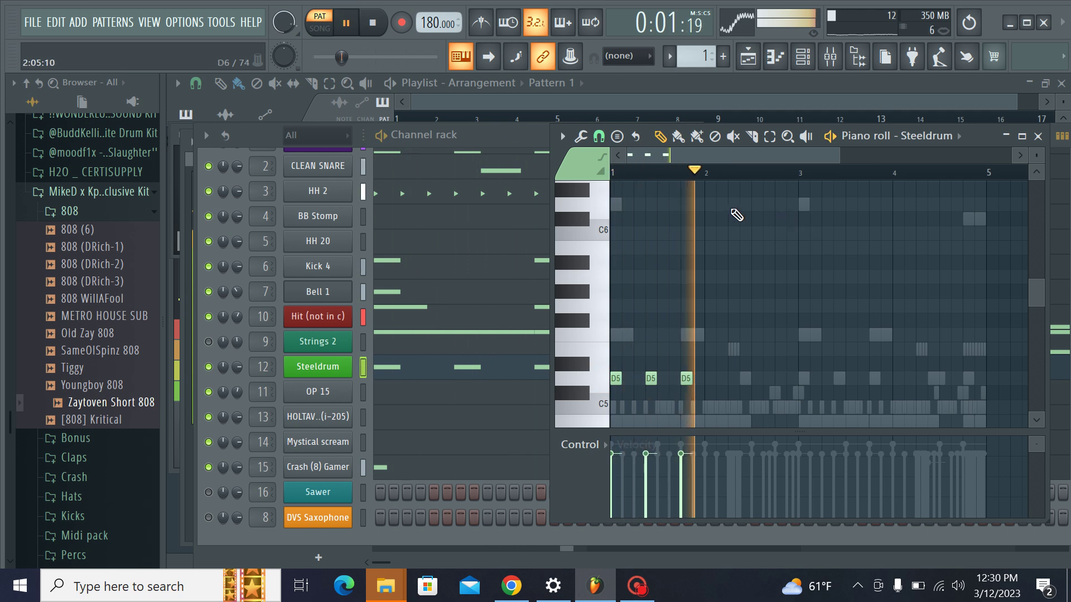
Step: Add Steeldrum D6 notes at bar 2 steps 5, 7 and 13
{"action": "left_click", "coordinate": [732, 205]}
{"action": "left_click", "coordinate": [745, 205]}
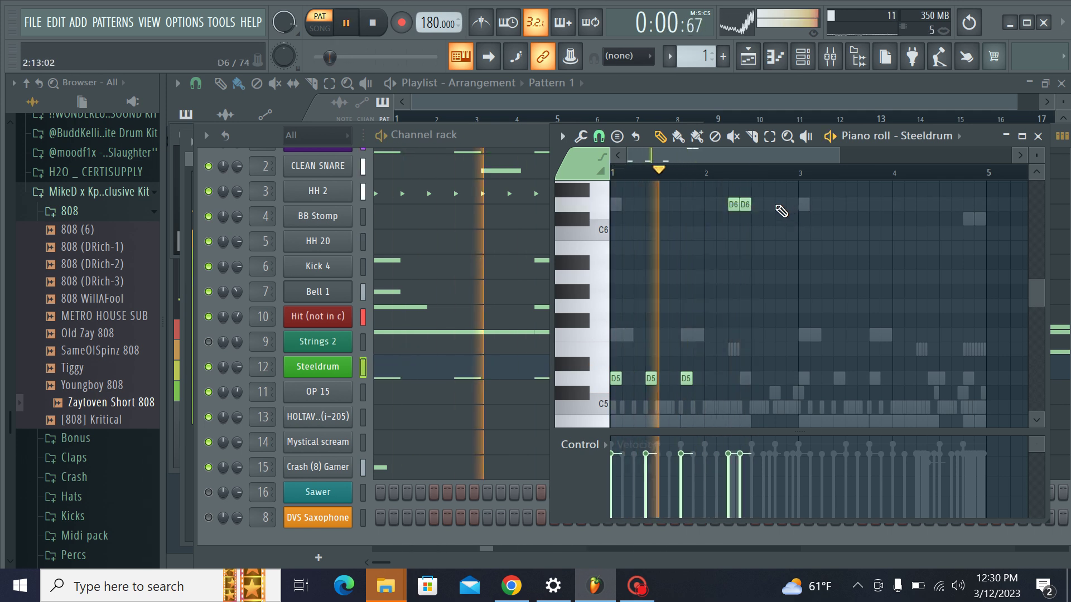
{"action": "left_click", "coordinate": [783, 204]}
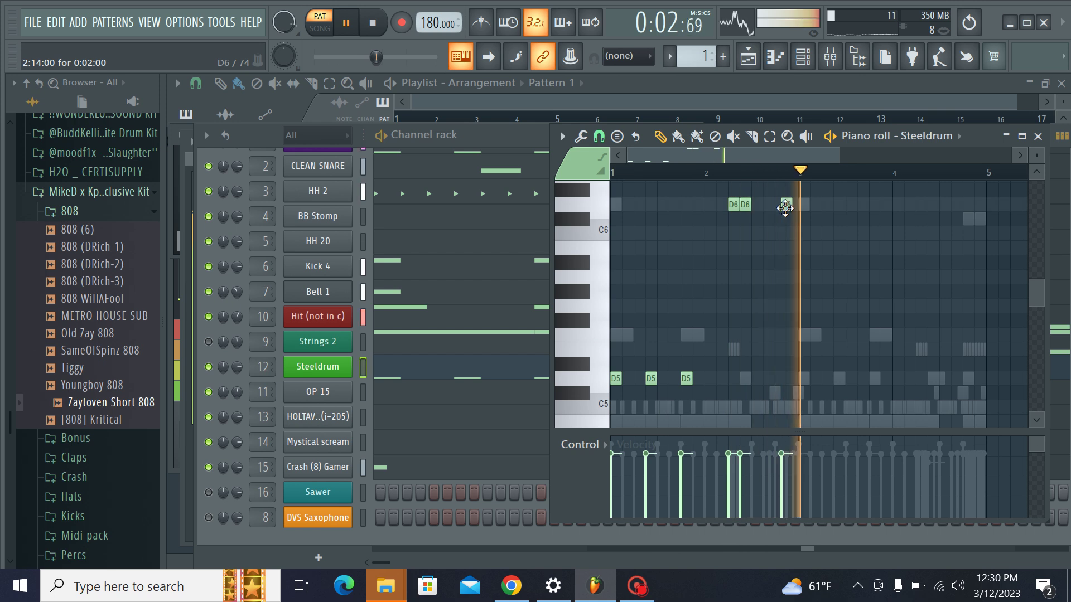
Step: Add Steeldrum D5 notes at bar 3 steps 1, 7 and 13 and bar 4 step 7, plus C#6 notes at bar 4 steps 13 and 15
{"action": "left_click", "coordinate": [799, 378]}
{"action": "left_click", "coordinate": [836, 378]}
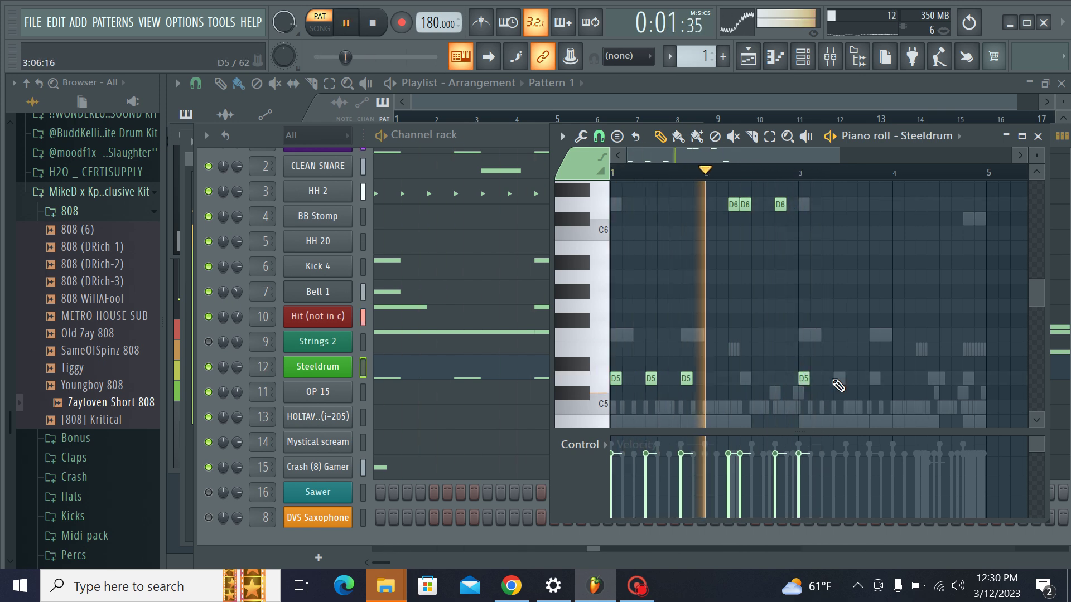
{"action": "left_click", "coordinate": [872, 379]}
{"action": "left_click", "coordinate": [932, 378]}
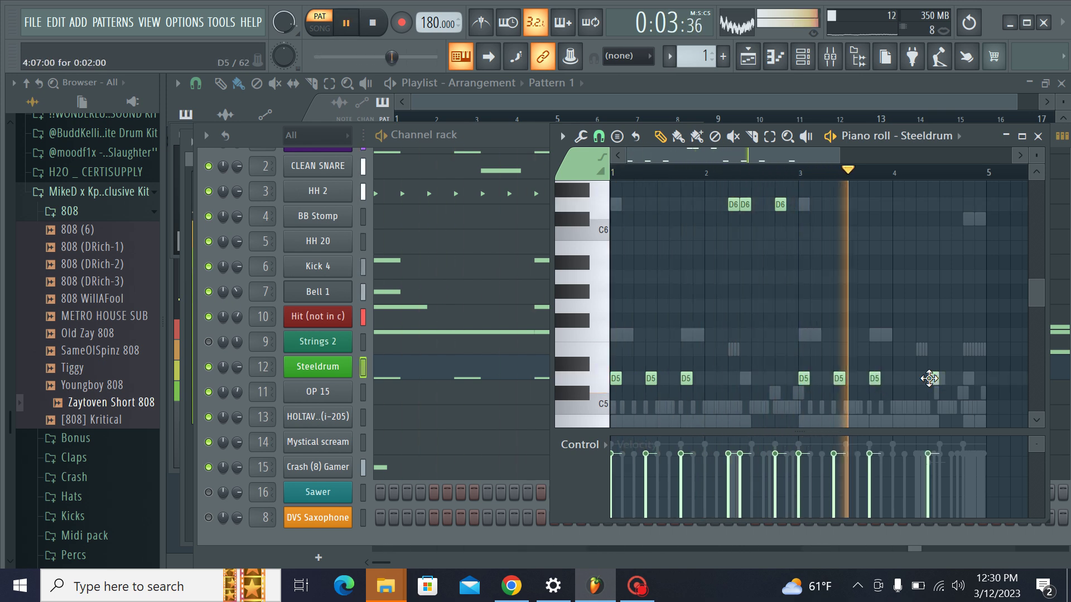
{"action": "left_click", "coordinate": [964, 220]}
{"action": "left_click", "coordinate": [976, 219]}
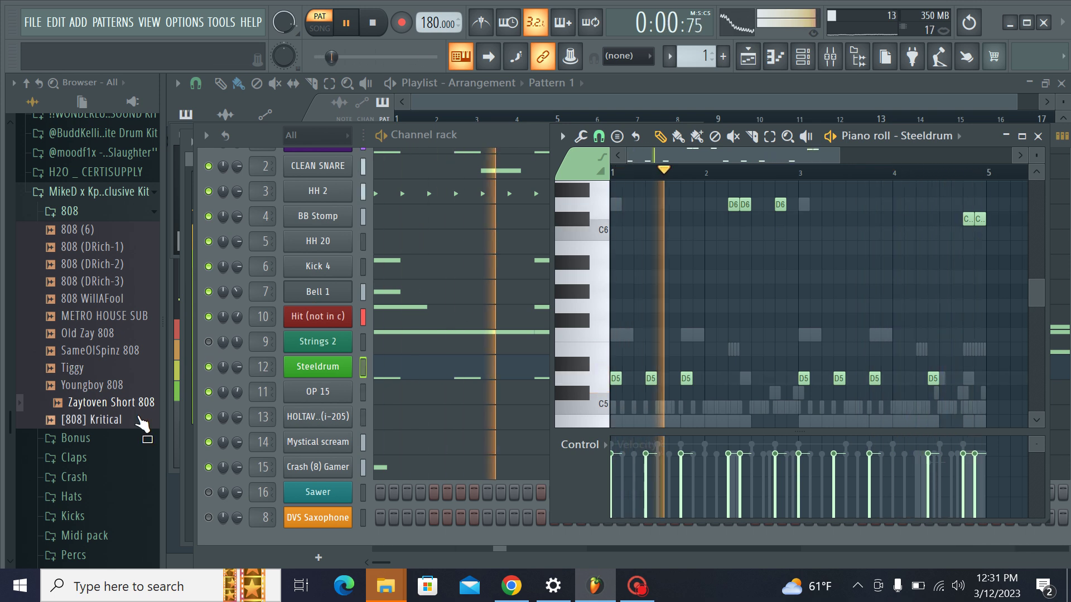
Step: Solo mixer Insert 12 and add Fruity Reeverb 2 to its slot 4
{"action": "left_click", "coordinate": [830, 56]}
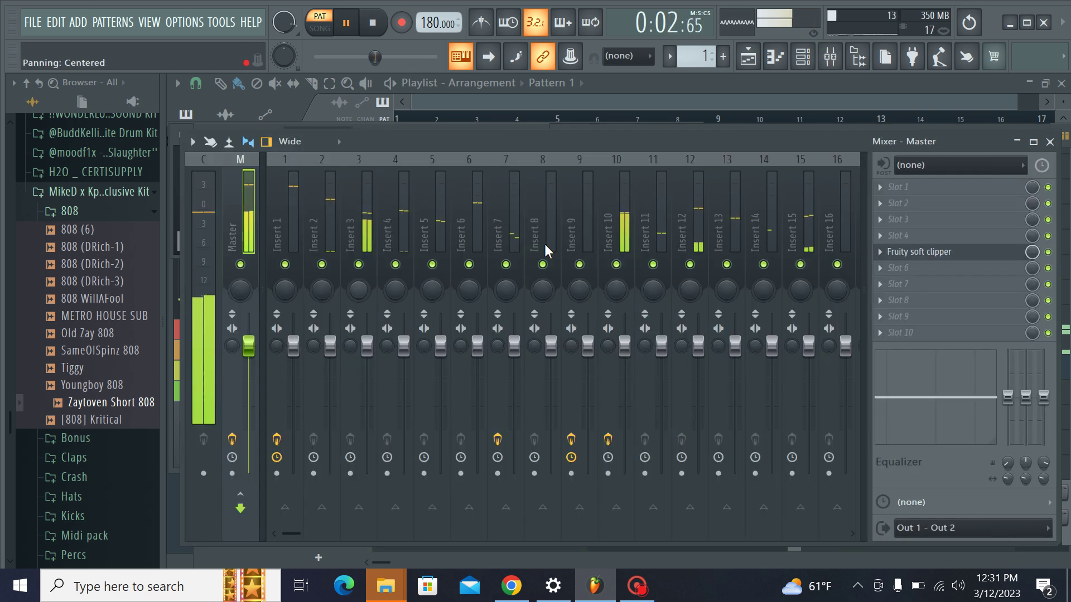
{"action": "left_click", "coordinate": [700, 227]}
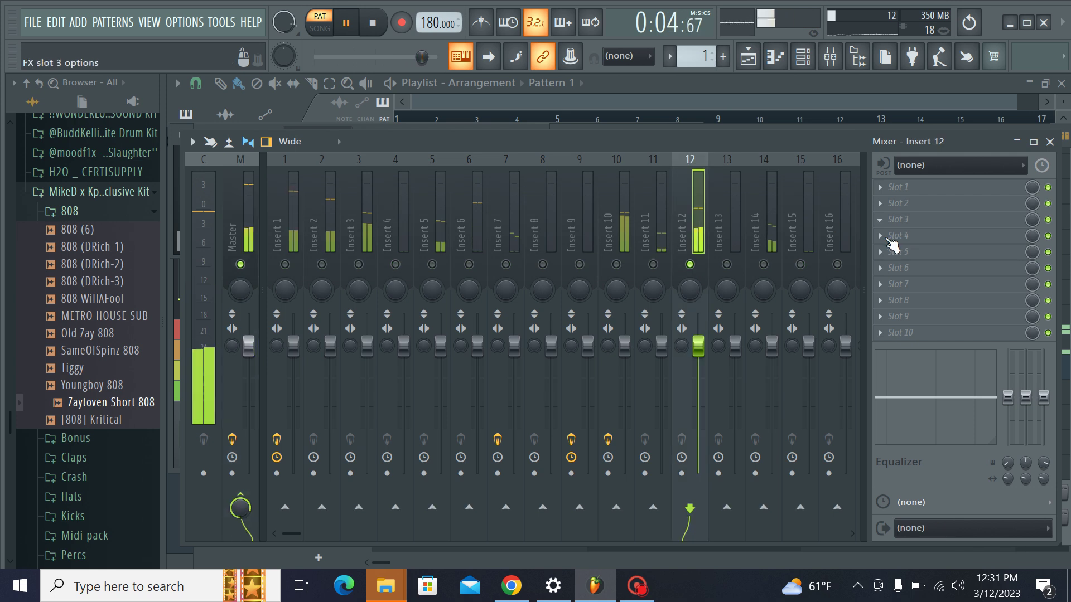
{"action": "left_click", "coordinate": [904, 235]}
{"action": "left_click", "coordinate": [672, 193]}
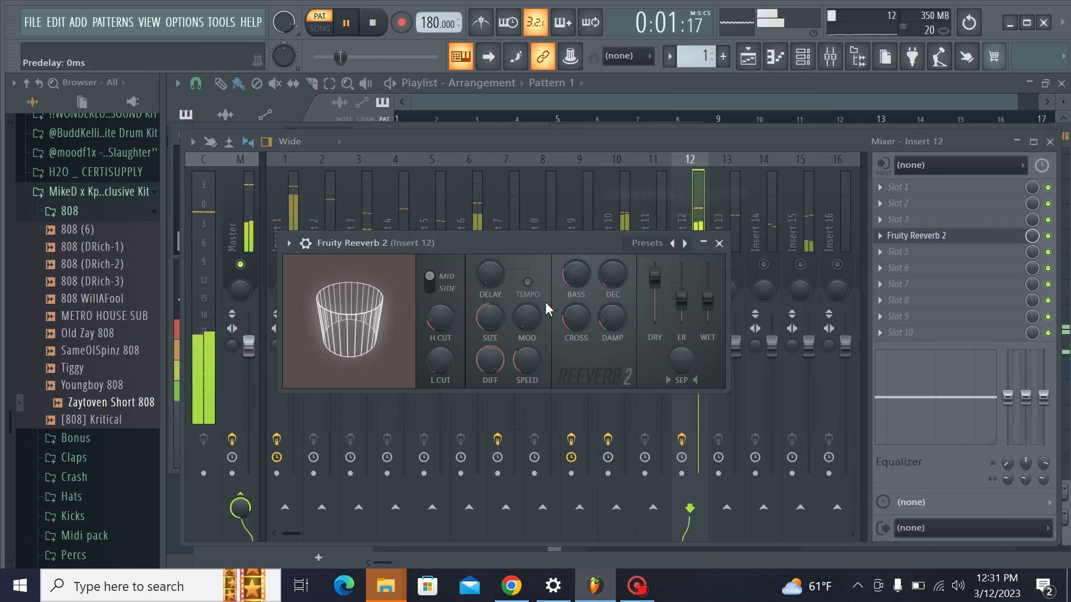
Step: Increase the Insert 12 reverb's room size, lower its early reflections and adjust the slot 4 mix level
{"action": "scroll", "coordinate": [486, 319], "scroll_direction": "up", "scroll_amount": 10}
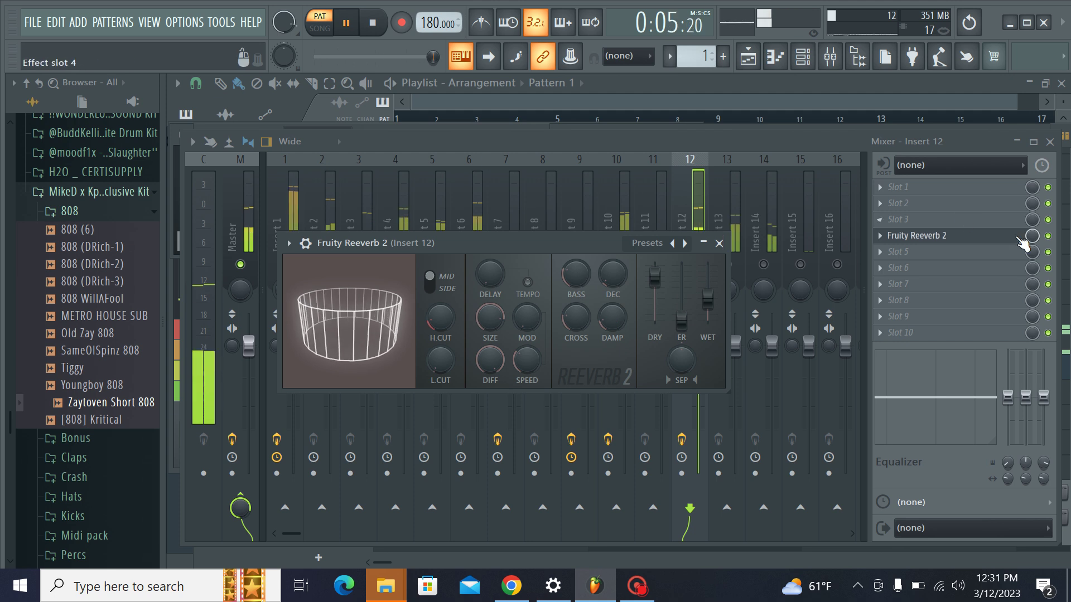
{"action": "left_click", "coordinate": [1032, 236]}
{"action": "left_click", "coordinate": [840, 53]}
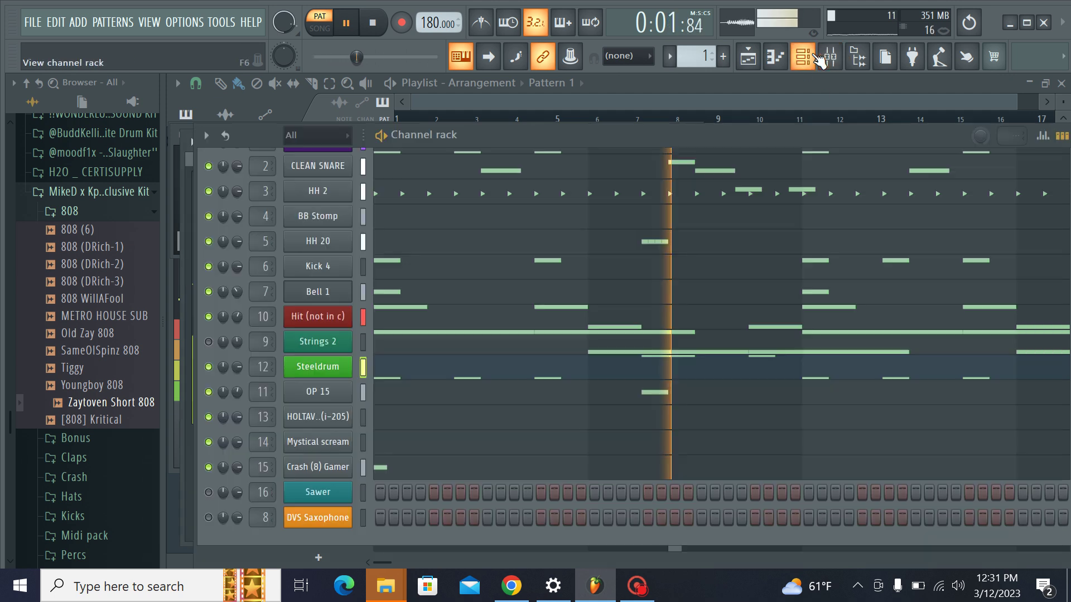
Step: Lower the Steeldrum notes at bar 4 steps 13 and 15 to F5 and add an F5 note at bar 4 step 5
{"action": "left_click", "coordinate": [455, 379]}
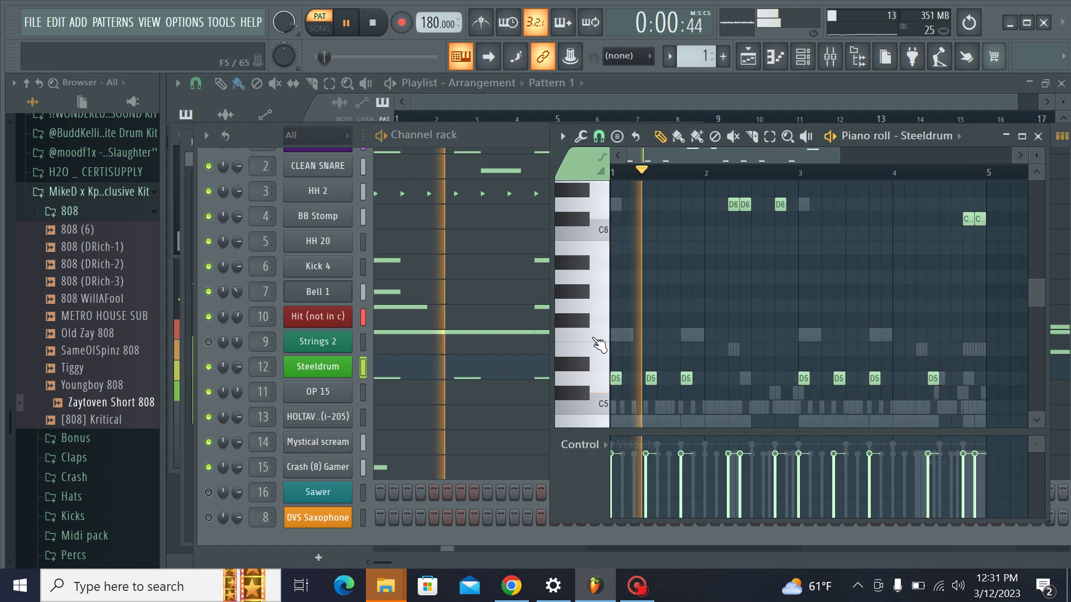
{"action": "left_click_drag", "start_coordinate": [997, 237], "coordinate": [968, 337]}
{"action": "left_click", "coordinate": [920, 338]}
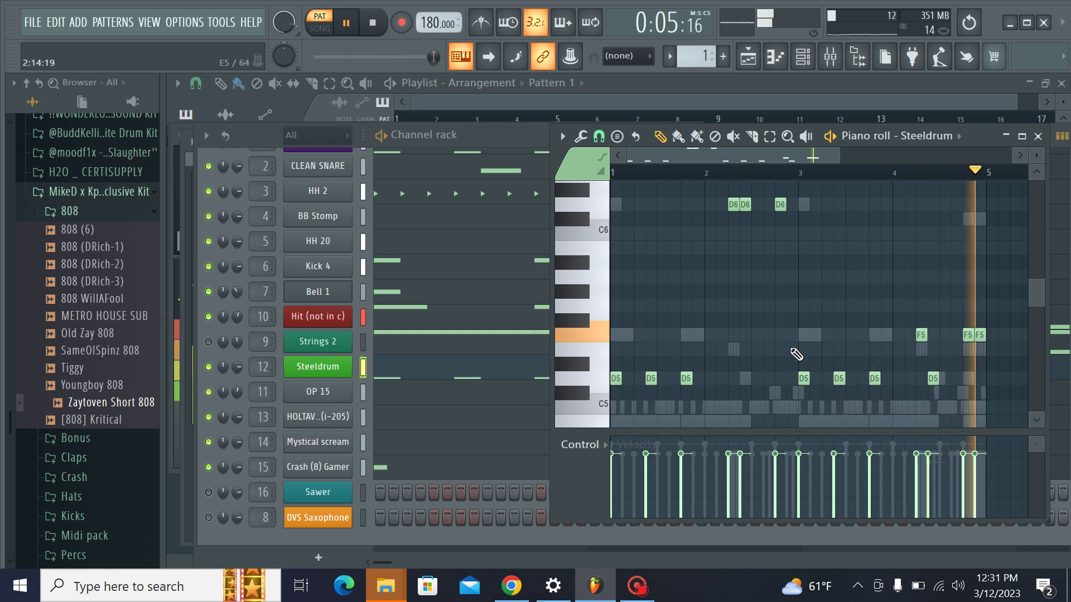
Step: Move Steeldrum's bar 4 D5 note from step 7 to step 5, and its step 5 F5 note to D5 at step 7
{"action": "left_click_drag", "start_coordinate": [933, 382], "coordinate": [918, 387]}
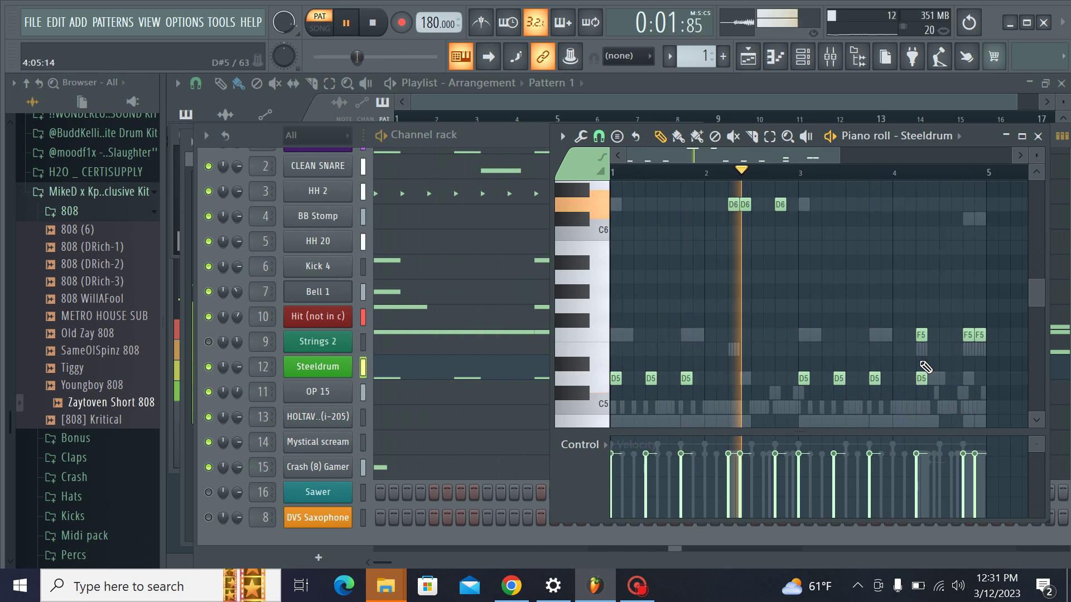
{"action": "left_click", "coordinate": [928, 336]}
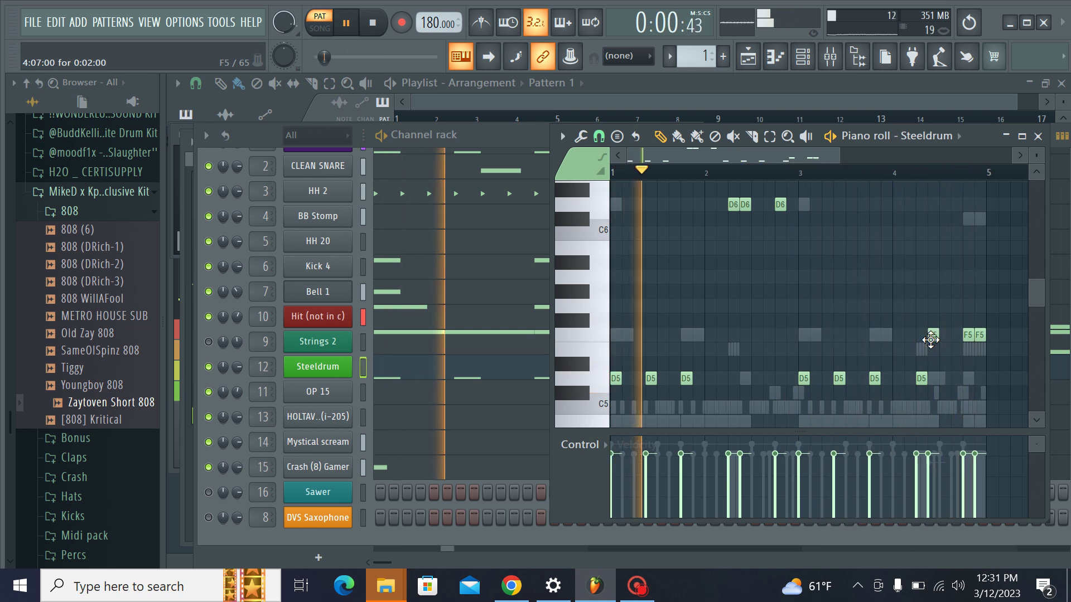
{"action": "left_click_drag", "start_coordinate": [930, 340], "coordinate": [933, 383]}
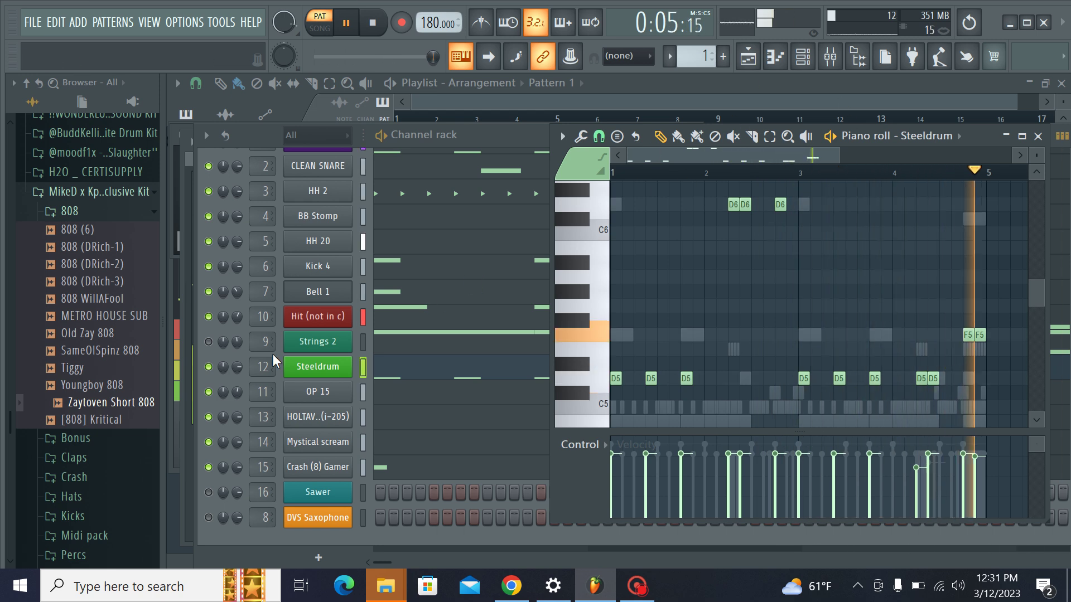
Step: Lower the Steeldrum channel's volume
{"action": "left_click_drag", "start_coordinate": [237, 367], "coordinate": [236, 379]}
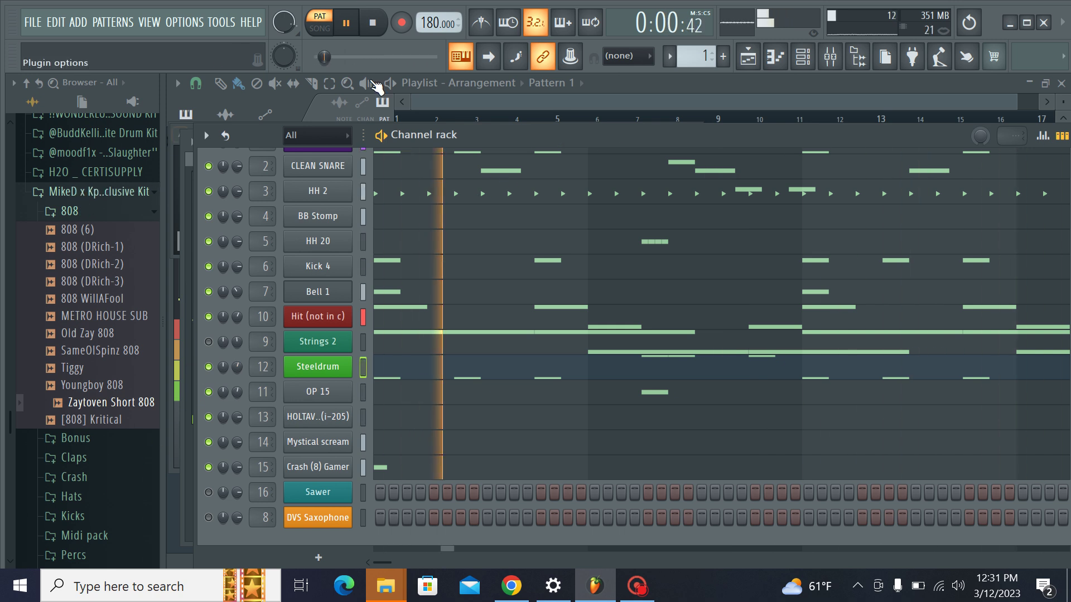
Step: Load the Eight mile Bell sample from the HOLTAVE SOUNDS folder as a new channel and paste Bell 1's notes into it
{"action": "scroll", "coordinate": [113, 239], "scroll_direction": "up", "scroll_amount": 3}
{"action": "scroll", "coordinate": [112, 237], "scroll_direction": "up", "scroll_amount": 3}
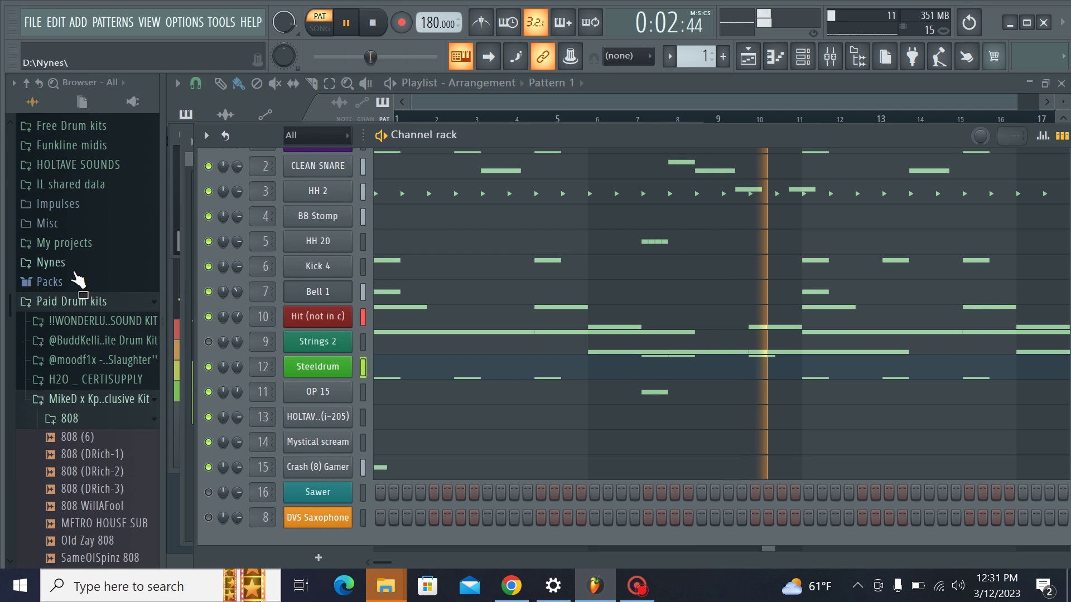
{"action": "left_click", "coordinate": [78, 169]}
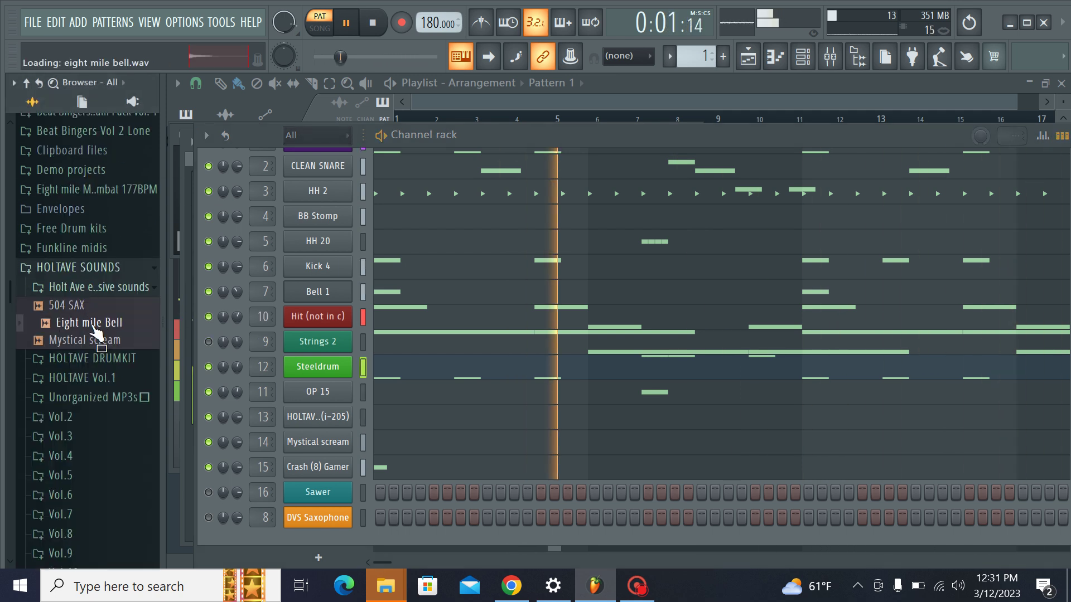
{"action": "right_click", "coordinate": [316, 296]}
{"action": "left_click", "coordinate": [536, 306]}
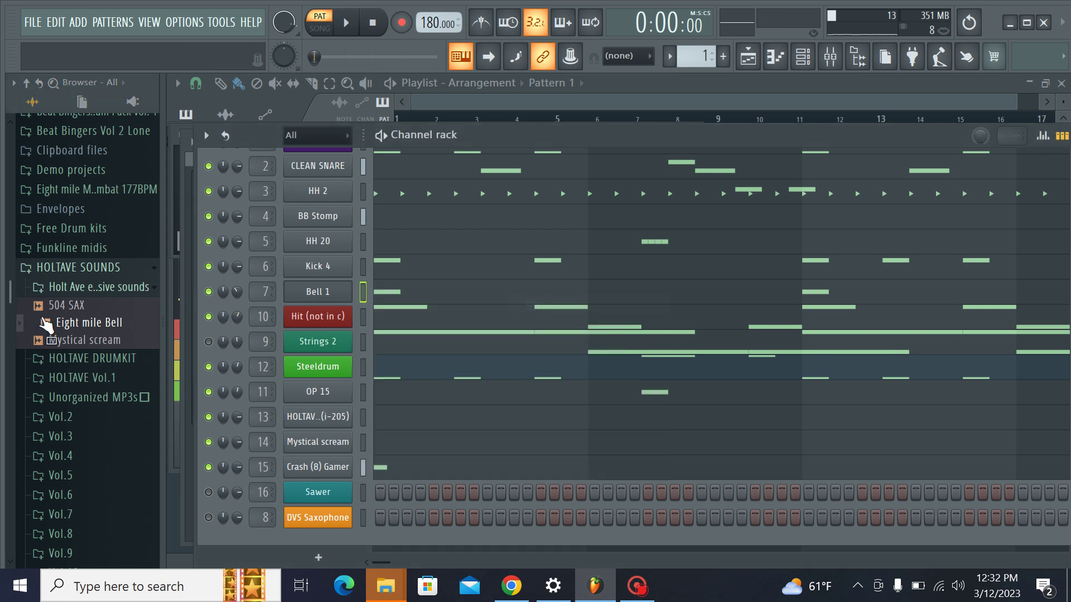
{"action": "left_click_drag", "start_coordinate": [288, 541], "coordinate": [290, 538]}
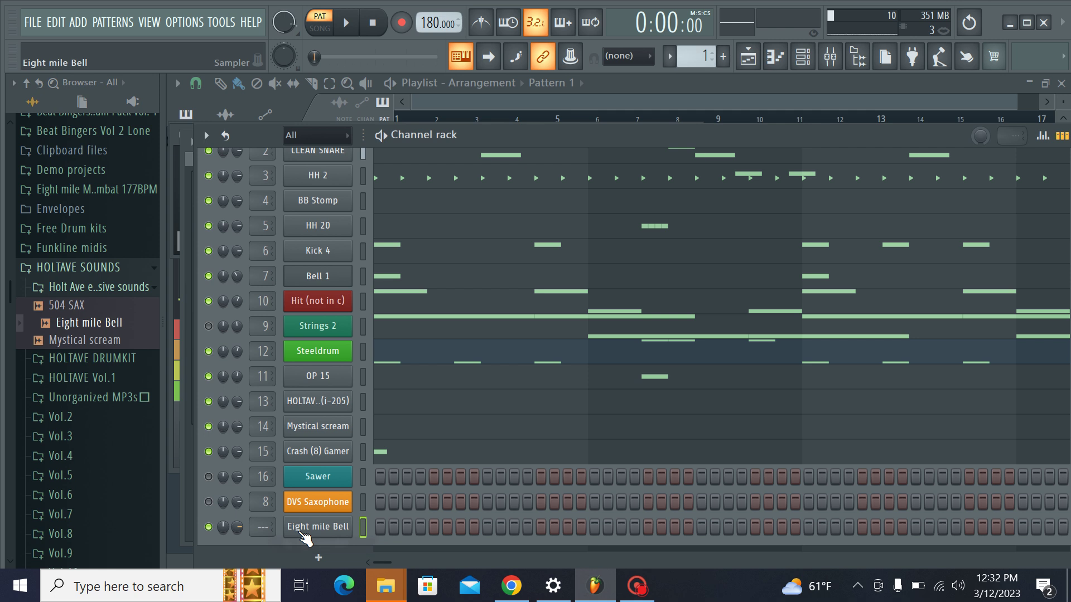
{"action": "right_click", "coordinate": [318, 526]}
{"action": "left_click", "coordinate": [518, 389]}
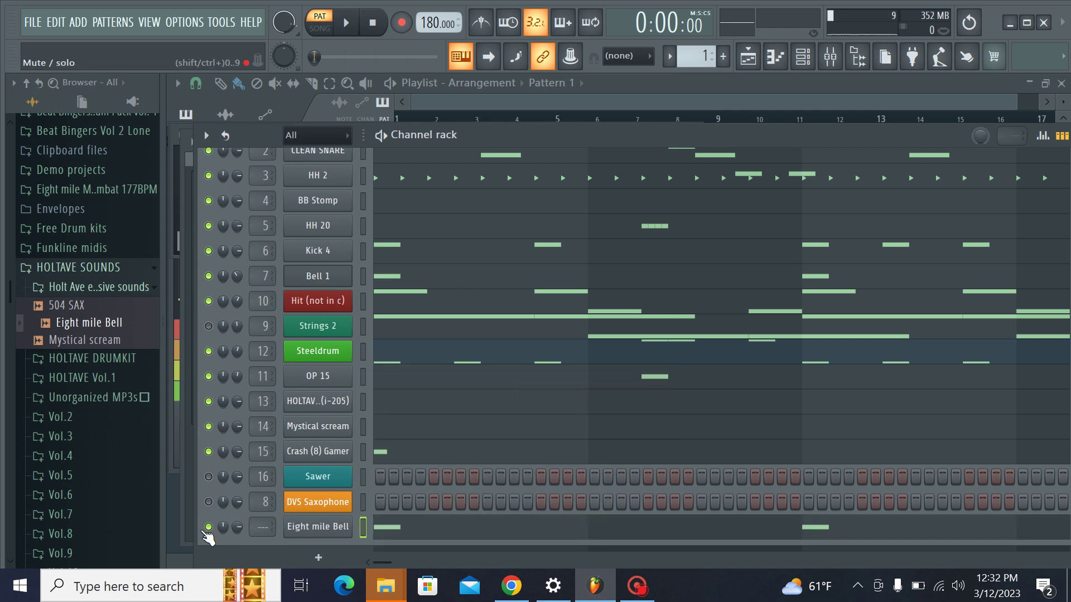
Step: Solo the Eight mile Bell channel and check its sampler settings
{"action": "right_click", "coordinate": [207, 529]}
{"action": "left_click", "coordinate": [272, 342]}
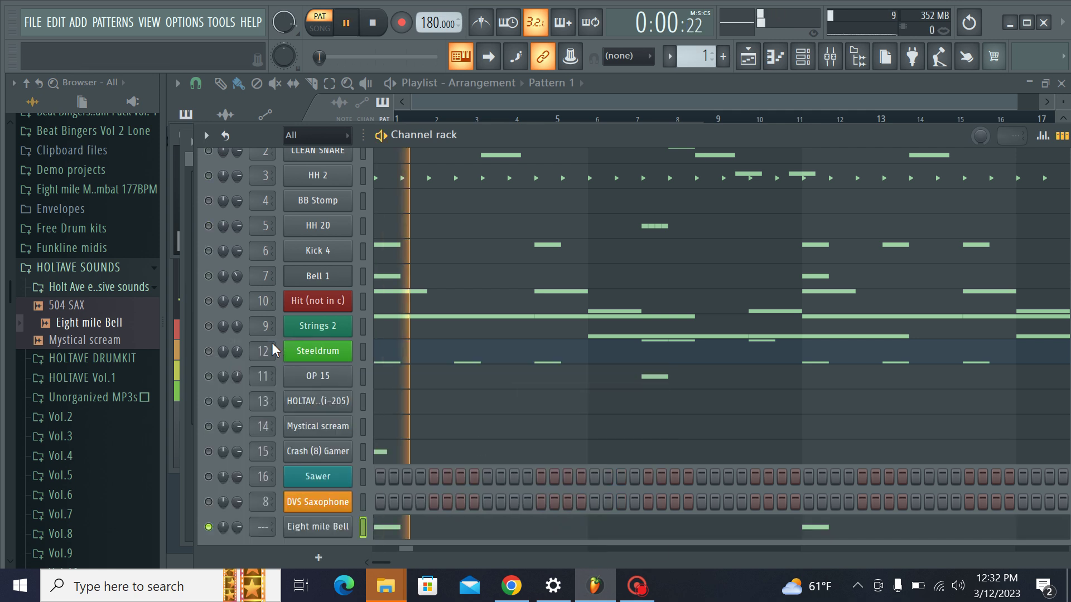
{"action": "left_click", "coordinate": [312, 526]}
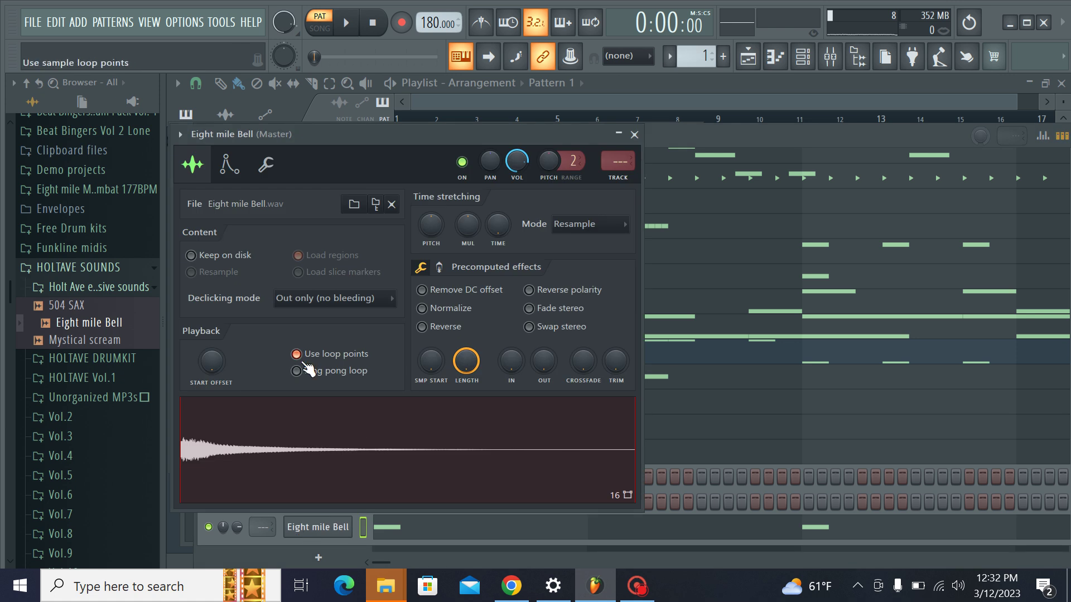
{"action": "left_click", "coordinate": [634, 134]}
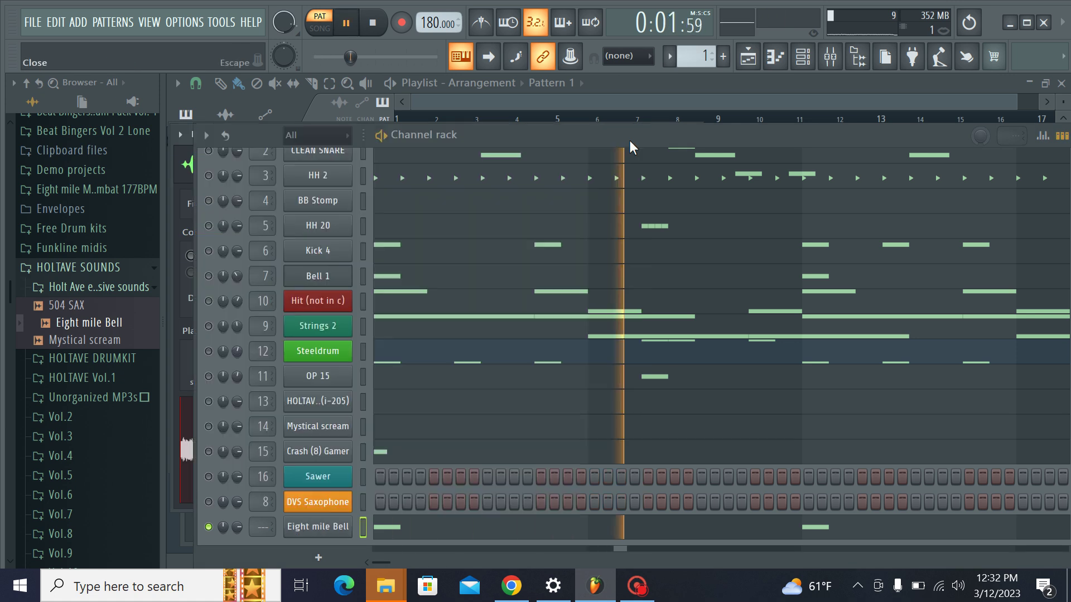
Step: Transpose both Eight mile Bell notes down from D6 to G5 and play the pattern
{"action": "key", "text": "space"}
{"action": "left_click", "coordinate": [462, 534]}
{"action": "left_click", "coordinate": [461, 535]}
{"action": "left_click", "coordinate": [463, 535]}
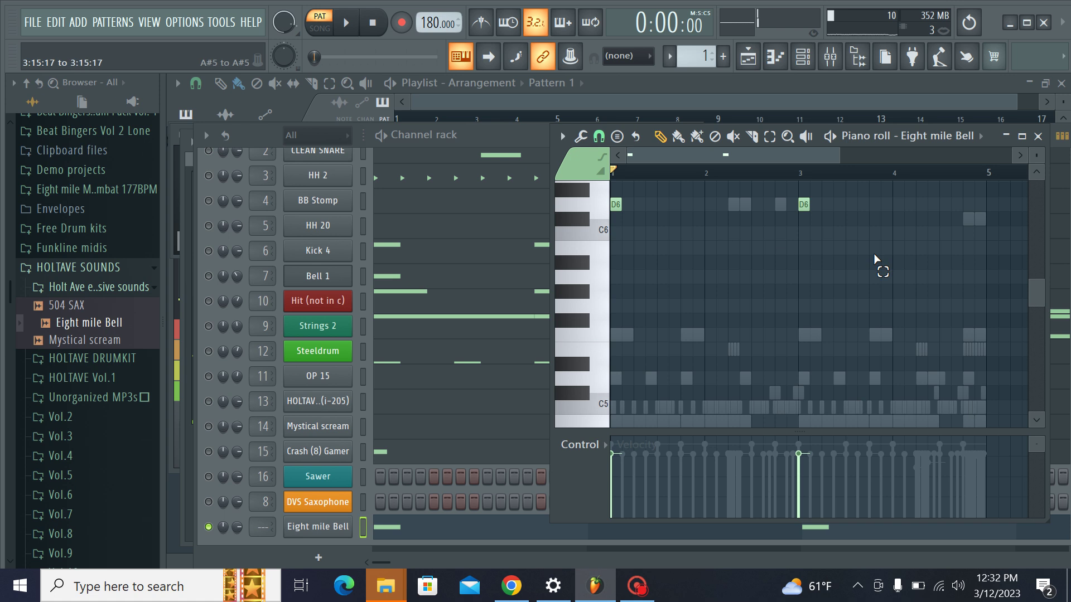
{"action": "left_click_drag", "start_coordinate": [877, 260], "coordinate": [605, 179]}
{"action": "key", "text": "space"}
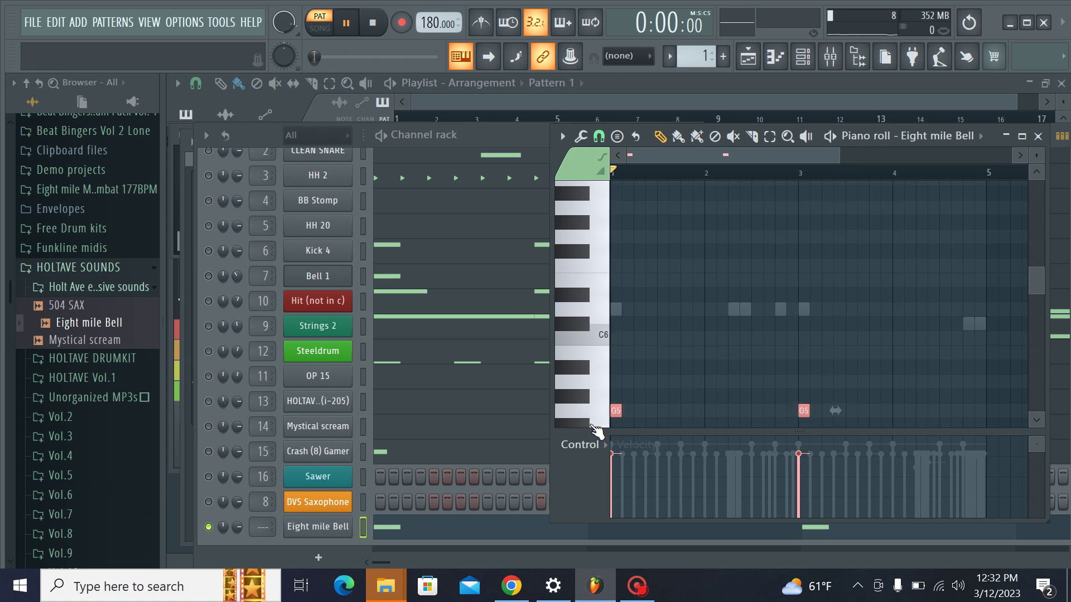
Step: Route Eight mile Bell to mixer track 7 and balance its volume against the unmuted Bell 1, with Bell 1 at about 15%
{"action": "left_click", "coordinate": [209, 276]}
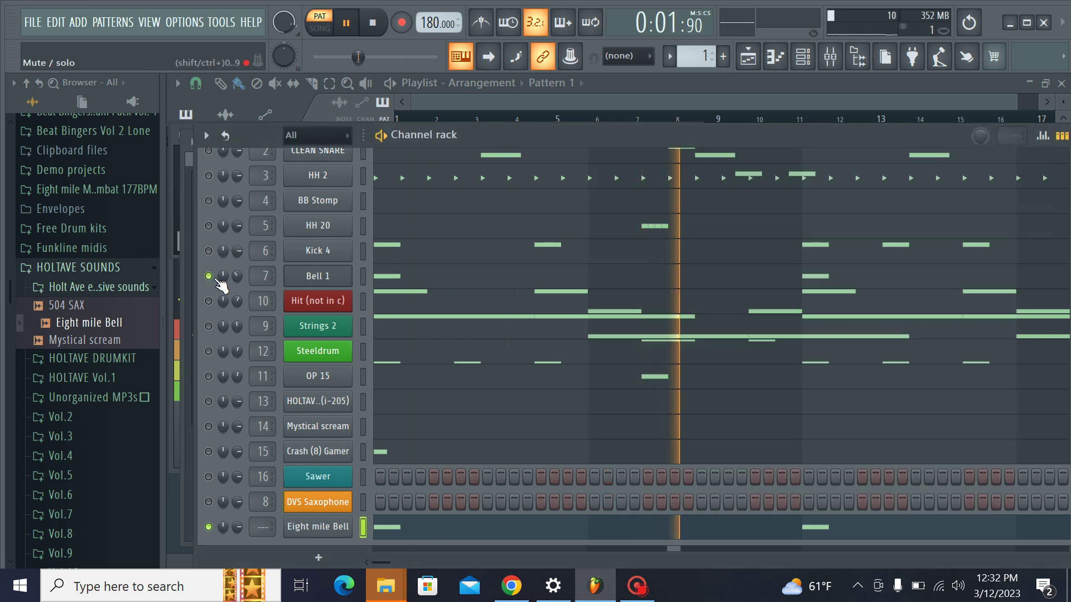
{"action": "left_click_drag", "start_coordinate": [236, 274], "coordinate": [236, 288]}
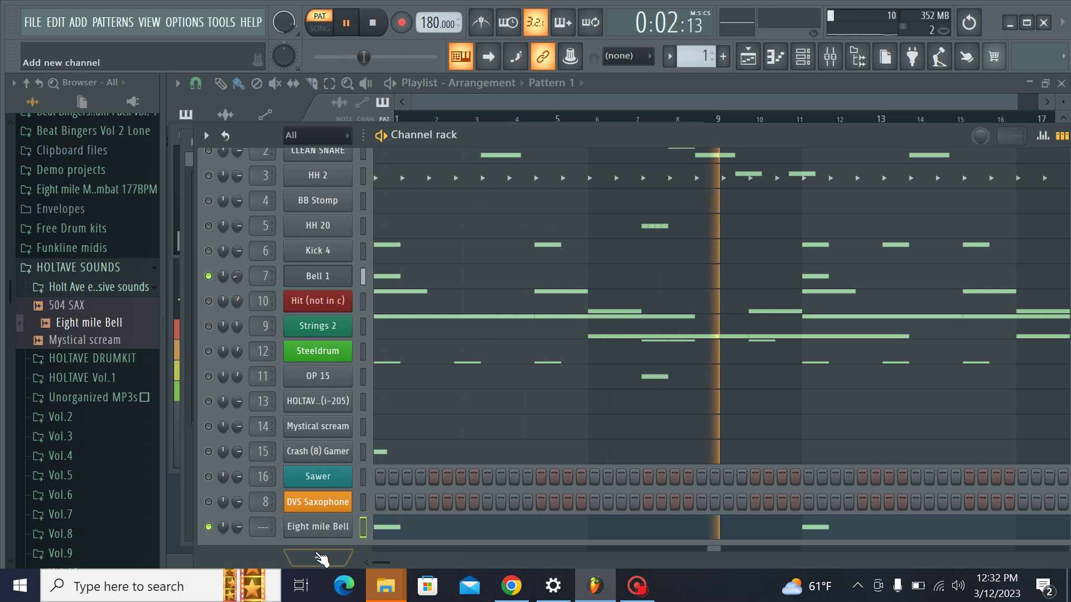
{"action": "left_click_drag", "start_coordinate": [259, 529], "coordinate": [259, 513]}
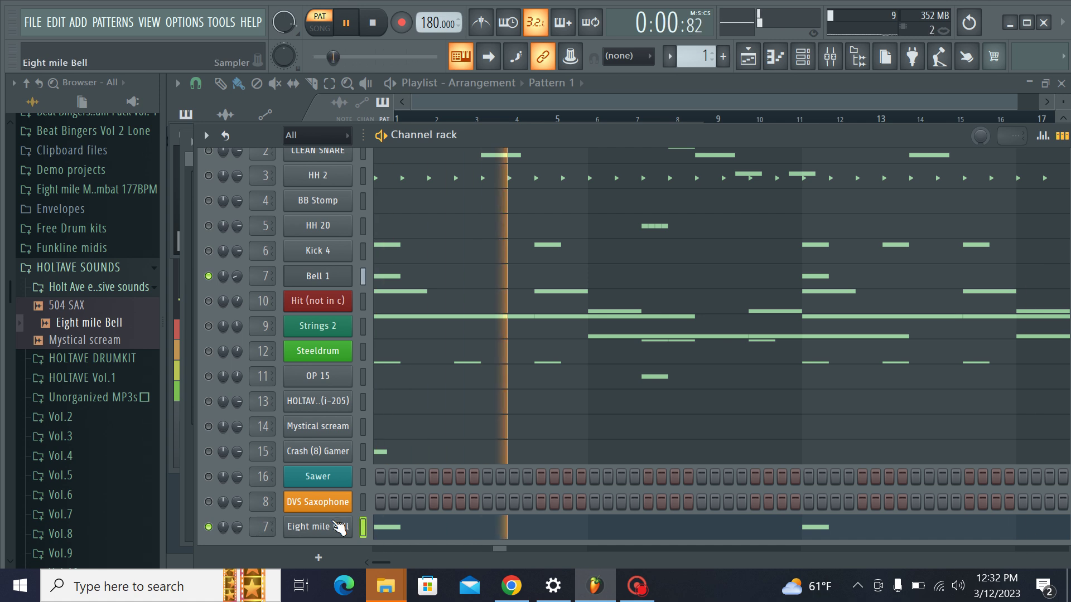
{"action": "left_click_drag", "start_coordinate": [237, 527], "coordinate": [238, 523]}
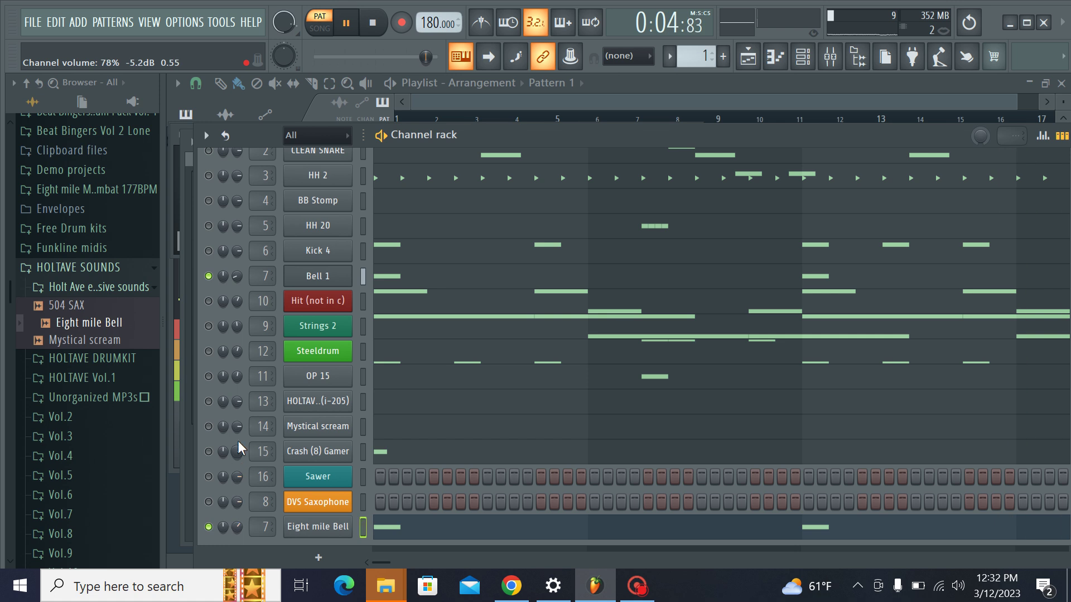
{"action": "left_click_drag", "start_coordinate": [237, 276], "coordinate": [237, 275]}
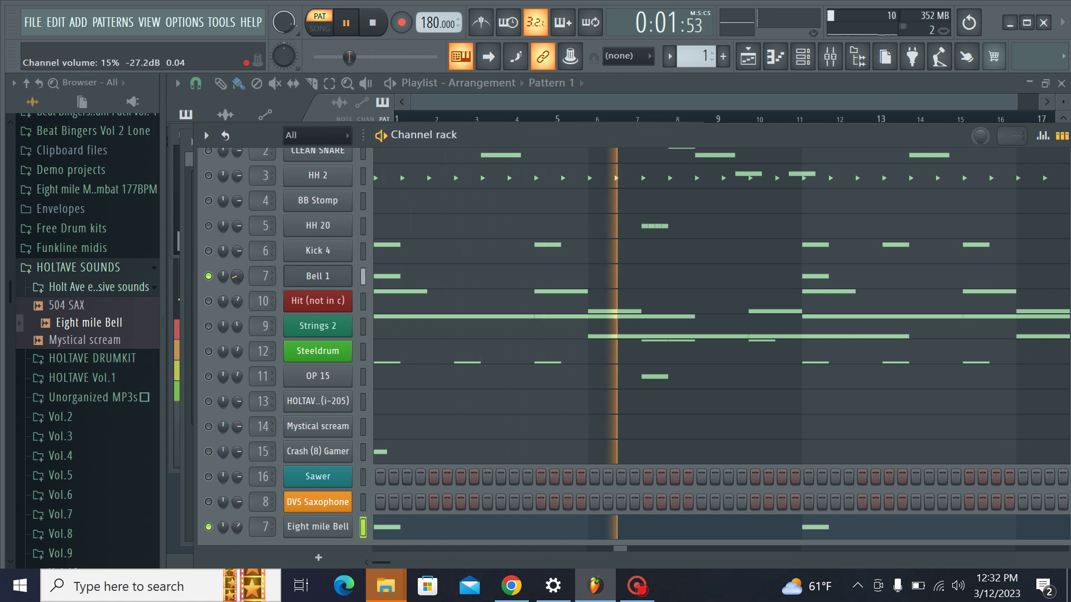
Step: Turn off the Eight mile Bell solo so that all channels are active again
{"action": "right_click", "coordinate": [209, 528]}
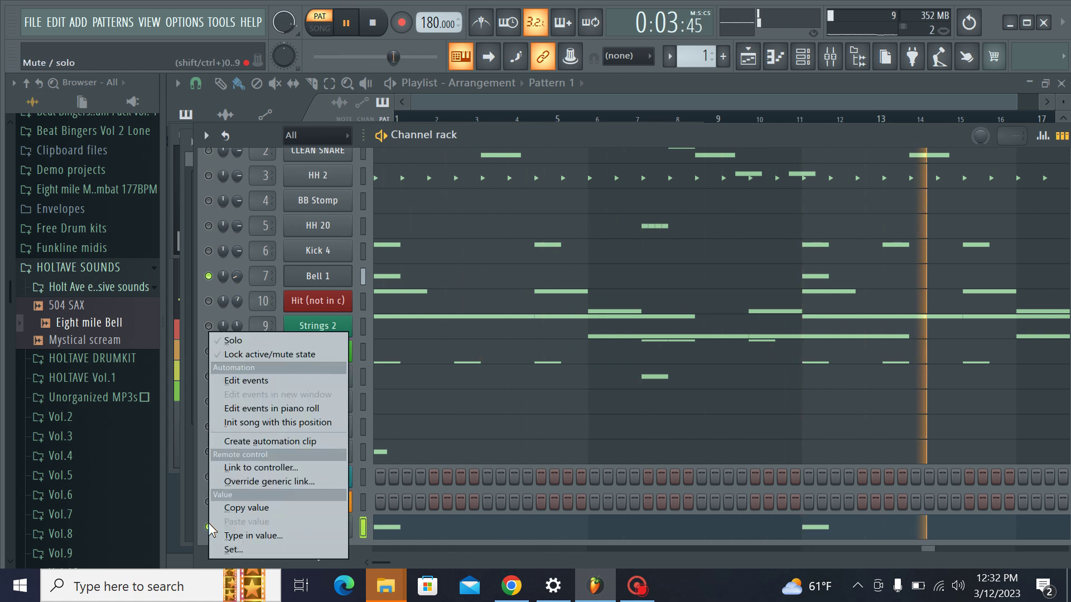
{"action": "left_click", "coordinate": [239, 343]}
{"action": "right_click", "coordinate": [219, 527]}
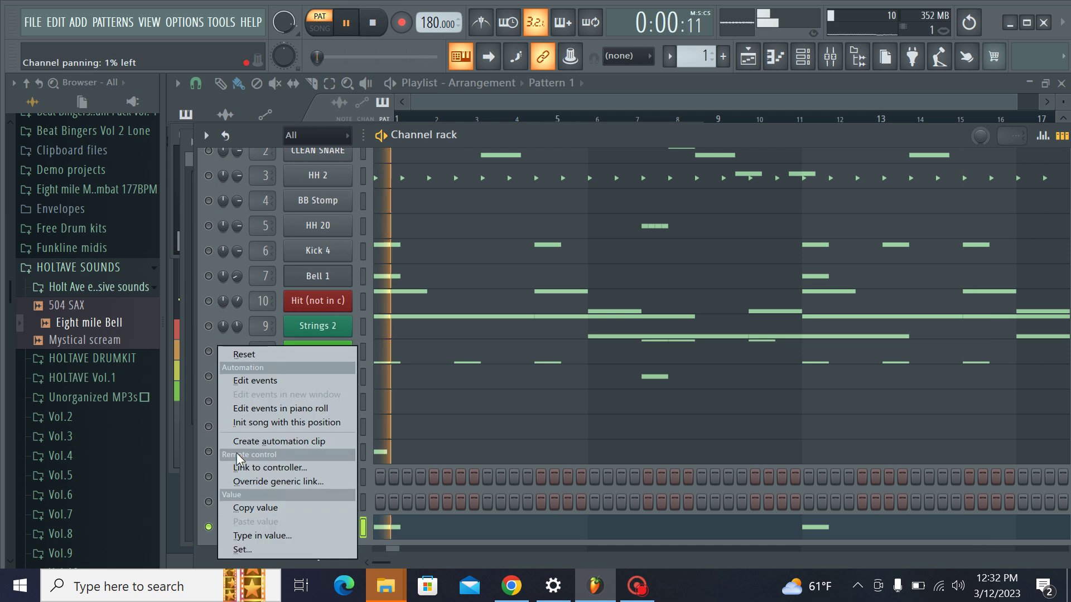
{"action": "left_click", "coordinate": [208, 529]}
{"action": "right_click", "coordinate": [209, 528]}
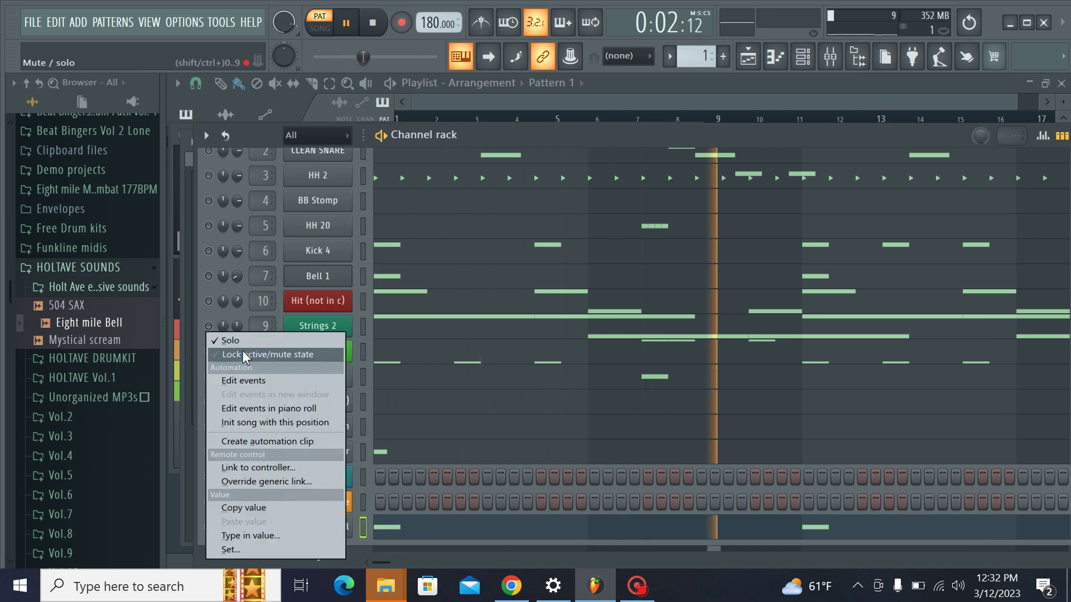
{"action": "left_click", "coordinate": [244, 343]}
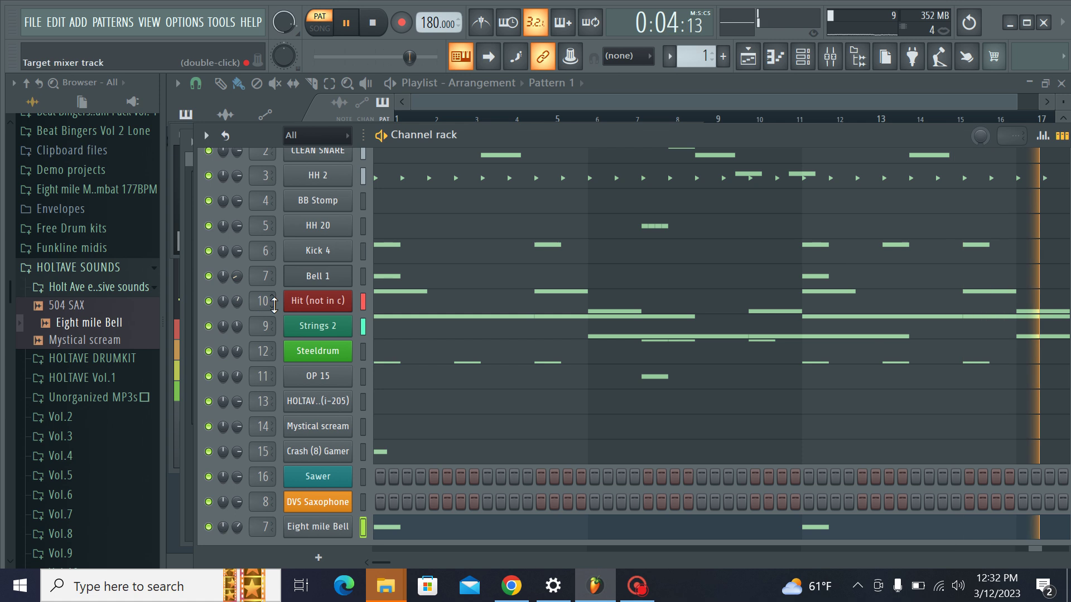
Step: Turn off the Insert 12 solo in the mixer so all mixer tracks are enabled, and return to the channel rack
{"action": "scroll", "coordinate": [319, 262], "scroll_direction": "up", "scroll_amount": 2}
{"action": "left_click", "coordinate": [830, 56]}
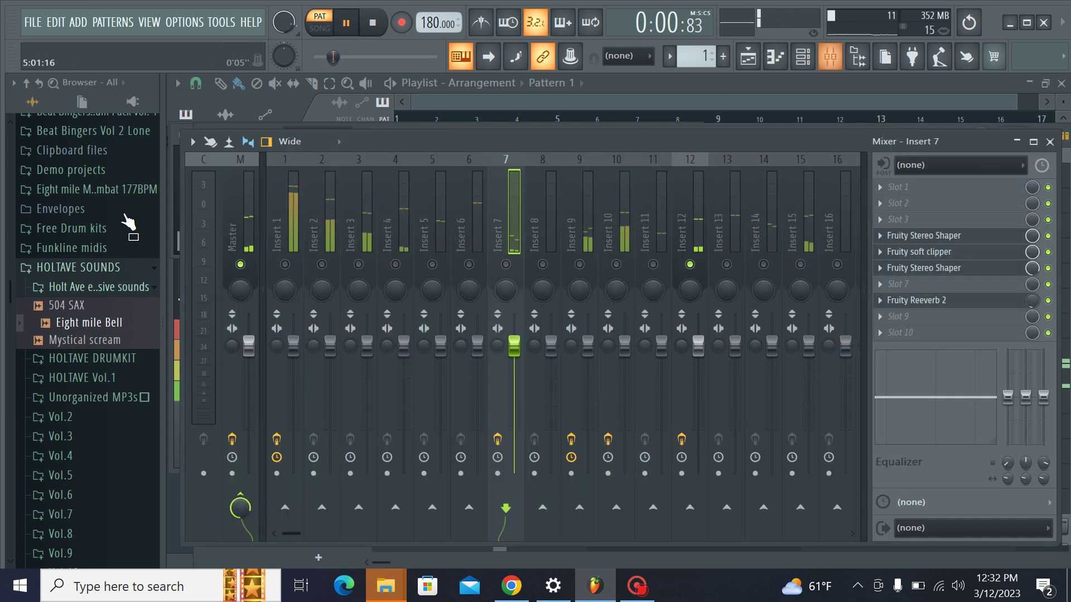
{"action": "left_click", "coordinate": [286, 264]}
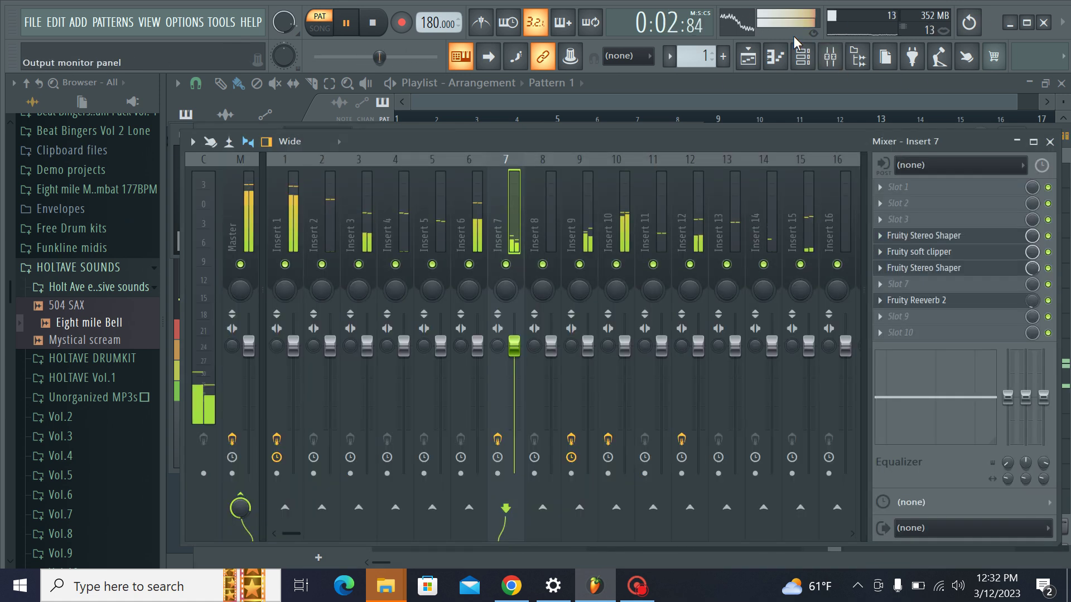
{"action": "left_click", "coordinate": [803, 56]}
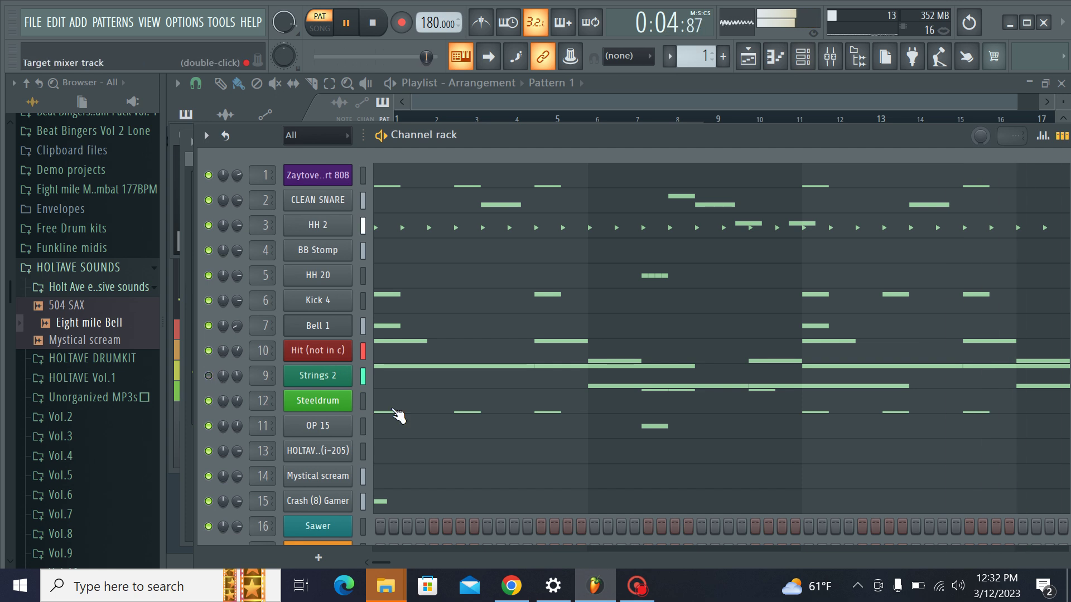
{"action": "key", "text": "space"}
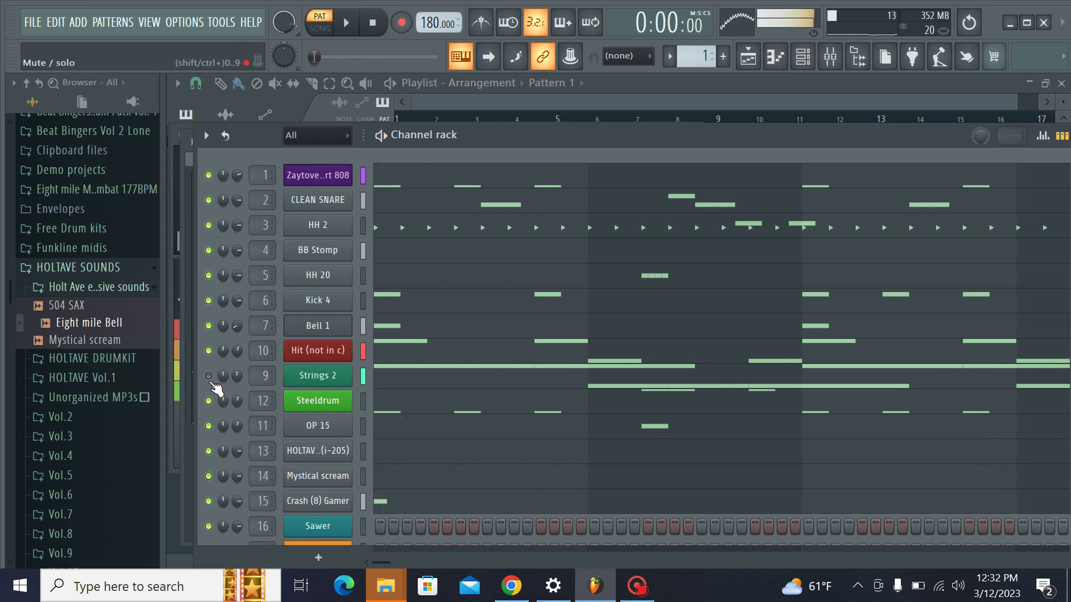
{"action": "right_click", "coordinate": [211, 377]}
{"action": "left_click", "coordinate": [232, 340]}
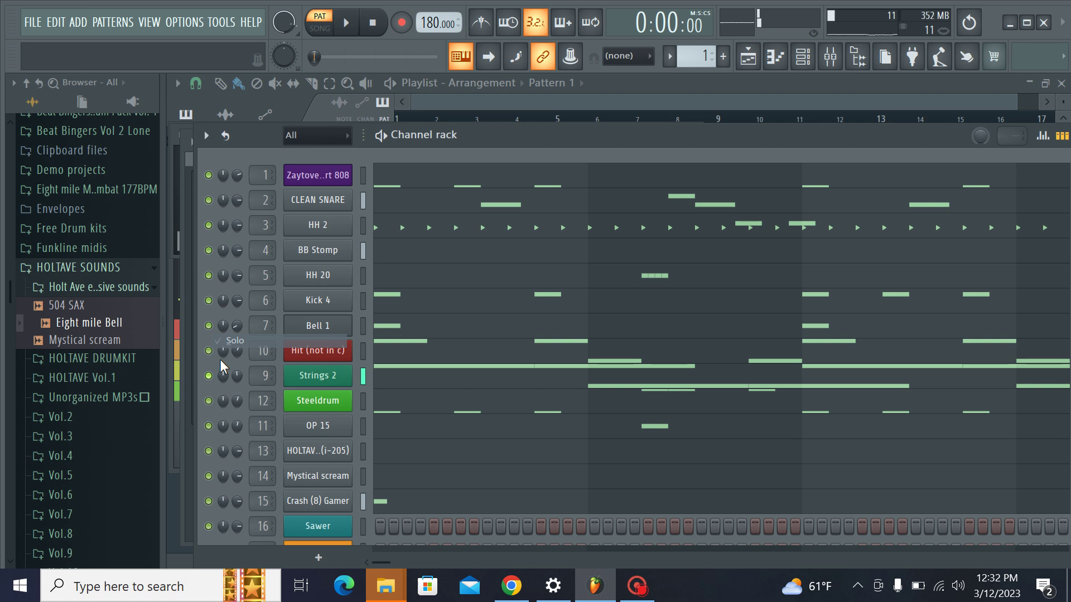
{"action": "key", "text": "space"}
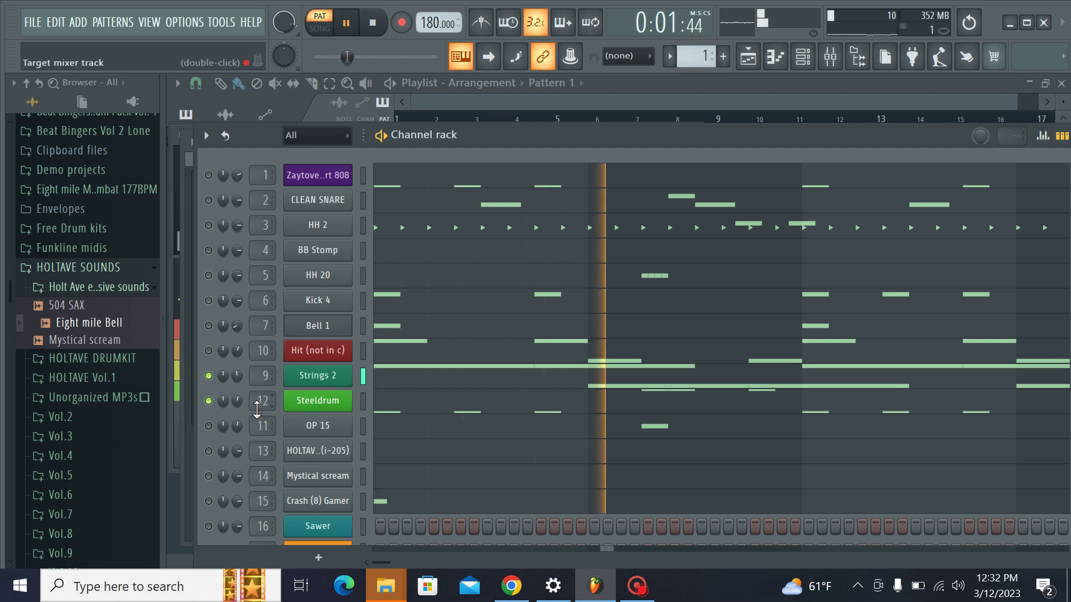
{"action": "left_click_drag", "start_coordinate": [235, 400], "coordinate": [236, 419]}
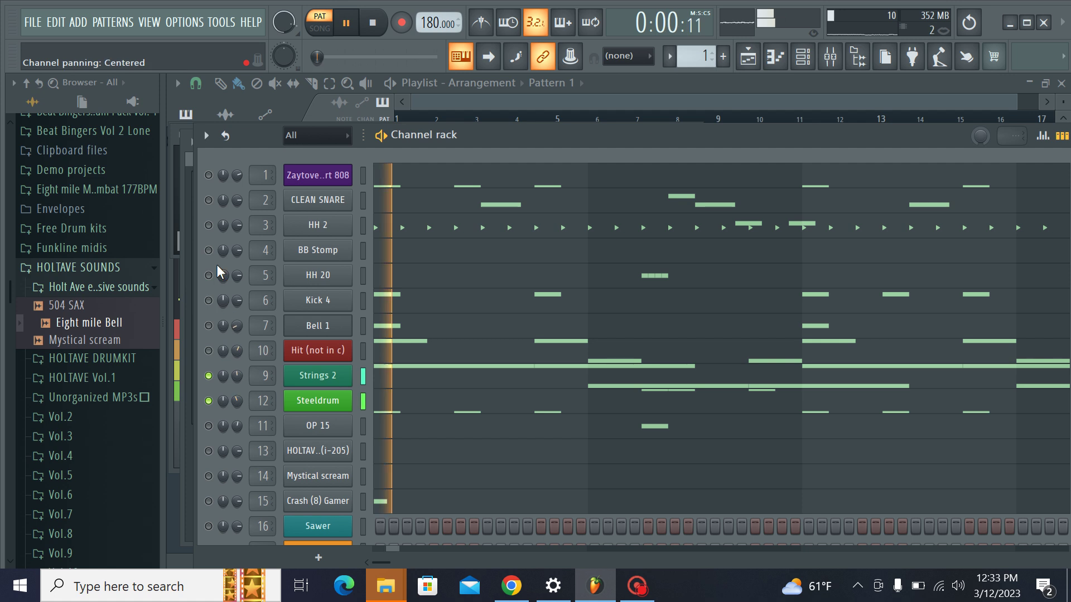
Step: Unmute the HH 2, CLEAN SNARE and Zaytoven Short 808 channels
{"action": "left_click", "coordinate": [209, 226]}
{"action": "left_click", "coordinate": [209, 200]}
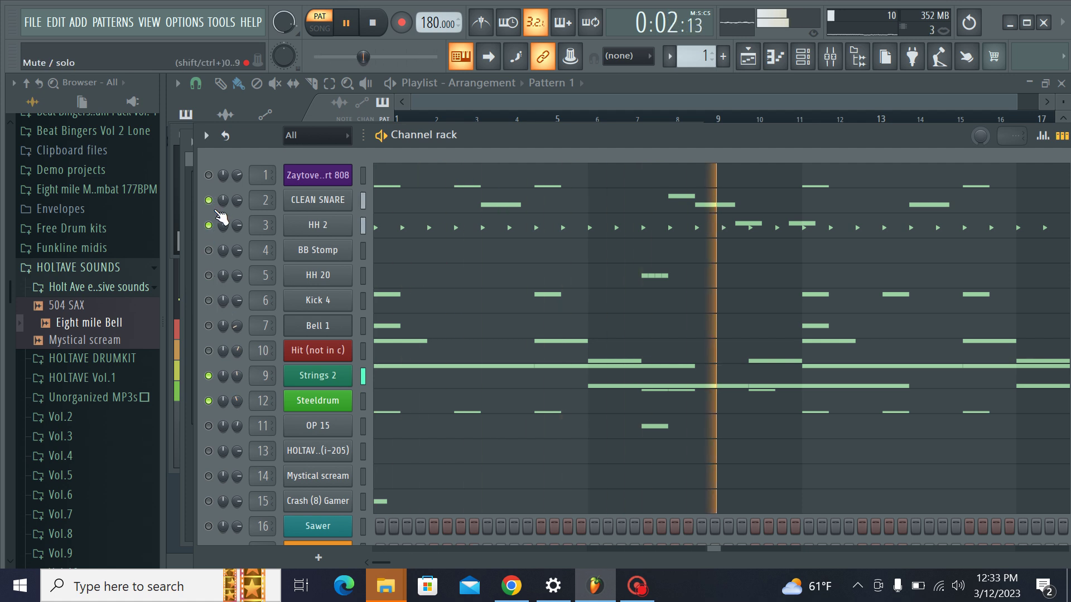
{"action": "left_click", "coordinate": [208, 175]}
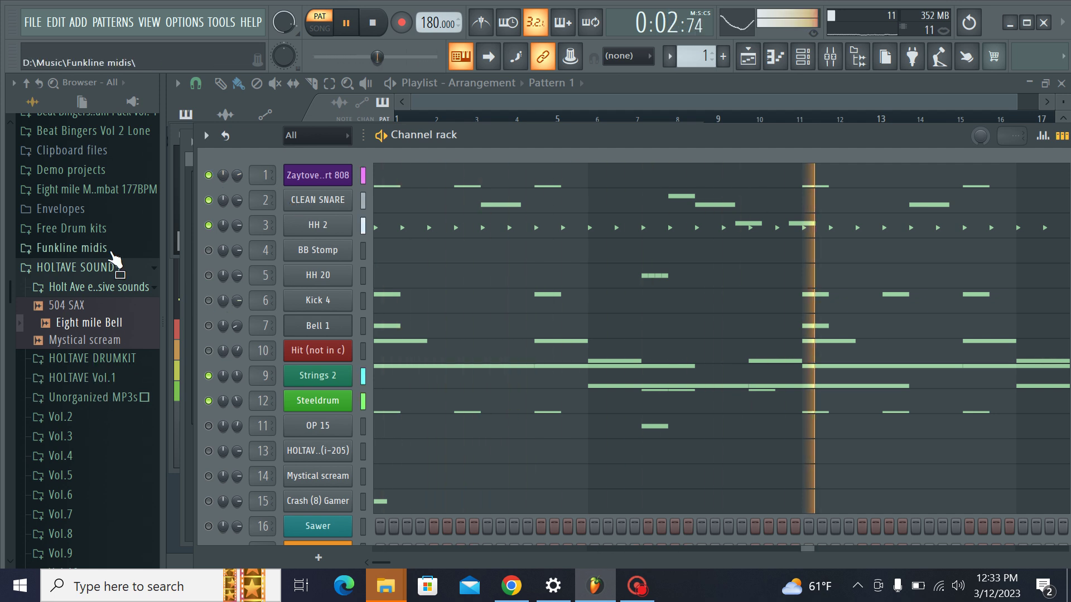
Step: Add the 808 1 sample from the 808 folder of the !1MODERN drum kit as a new channel
{"action": "scroll", "coordinate": [112, 223], "scroll_direction": "up", "scroll_amount": 4}
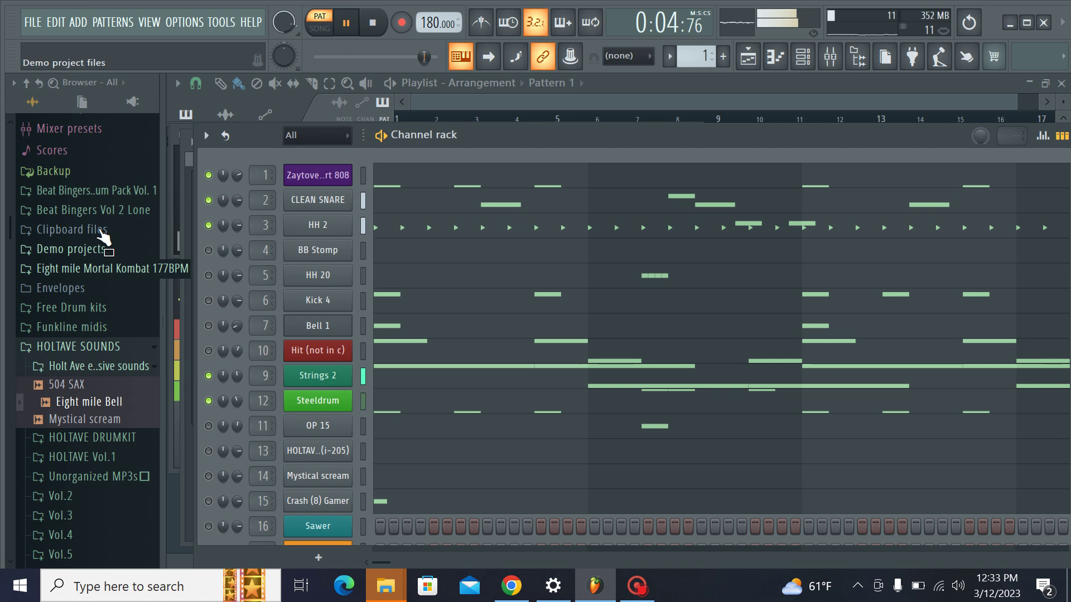
{"action": "left_click", "coordinate": [83, 307]}
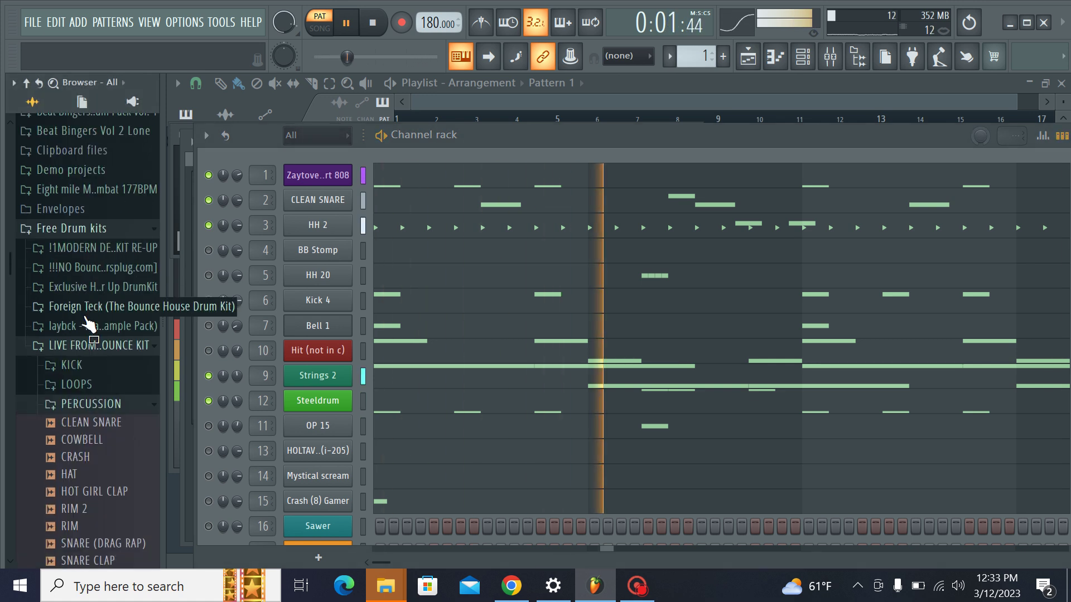
{"action": "left_click", "coordinate": [126, 251]}
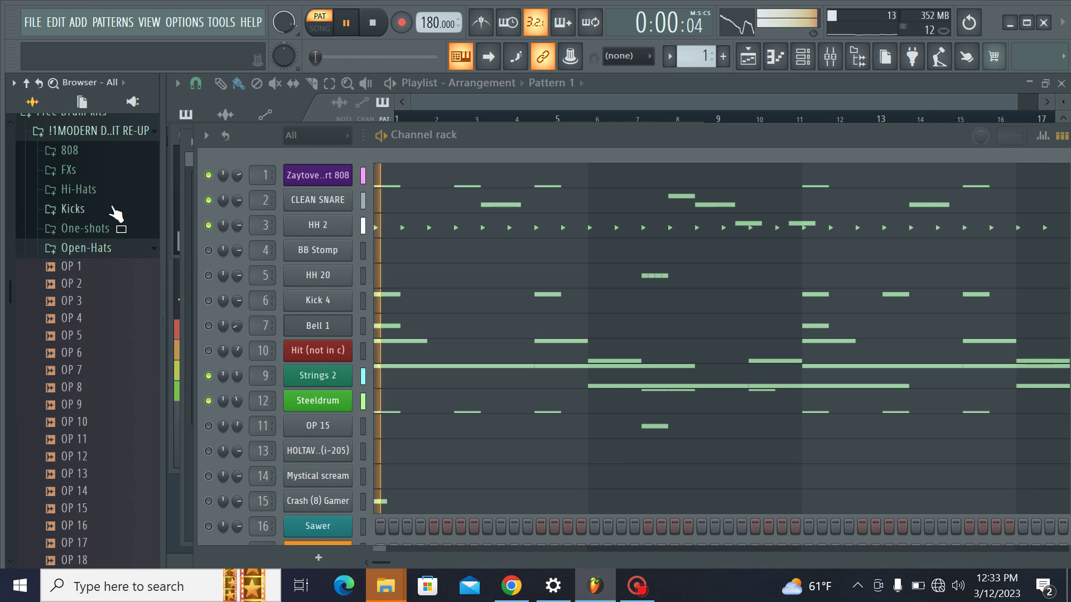
{"action": "left_click", "coordinate": [114, 152]}
{"action": "key", "text": "space"}
{"action": "left_click", "coordinate": [113, 145]}
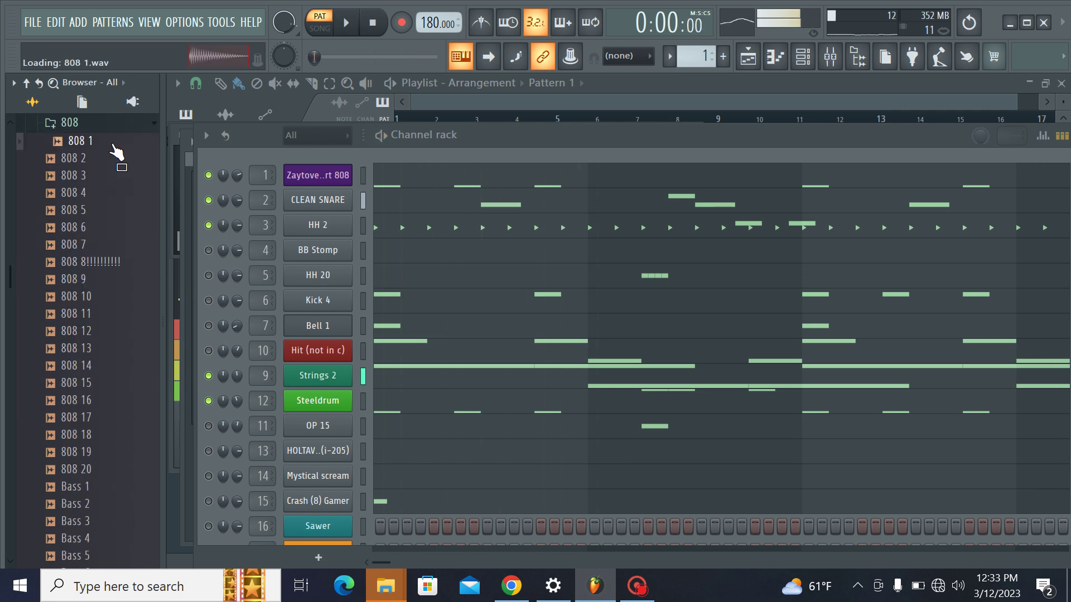
{"action": "left_click", "coordinate": [108, 160]}
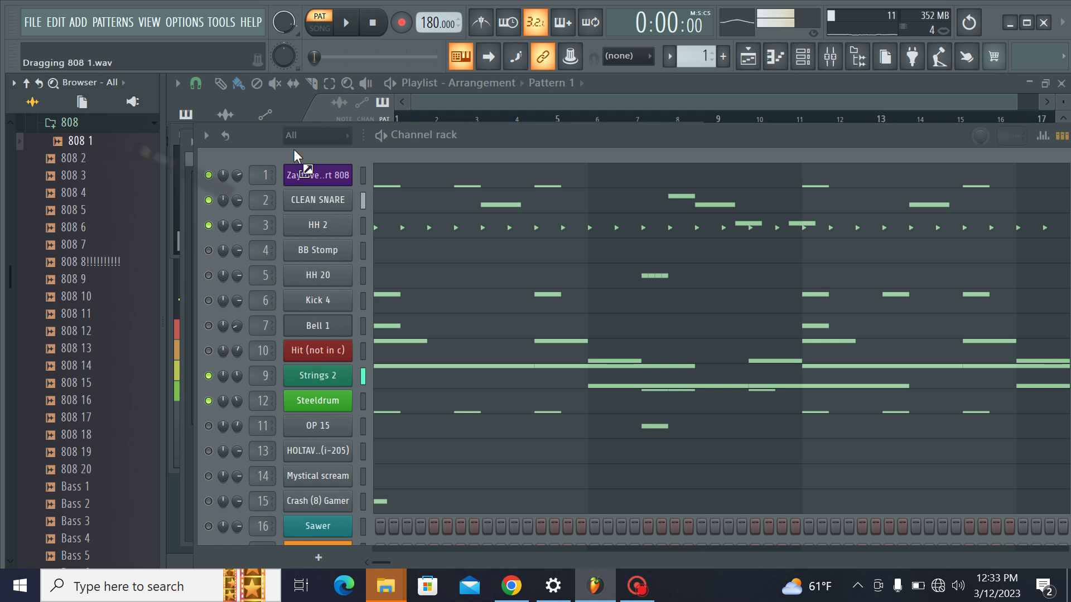
{"action": "left_click_drag", "start_coordinate": [293, 149], "coordinate": [297, 153]}
Step: Copy the Zaytoven Short 808 channel's notes and paste them into the 808 1 channel
{"action": "scroll", "coordinate": [308, 184], "scroll_direction": "up", "scroll_amount": 3}
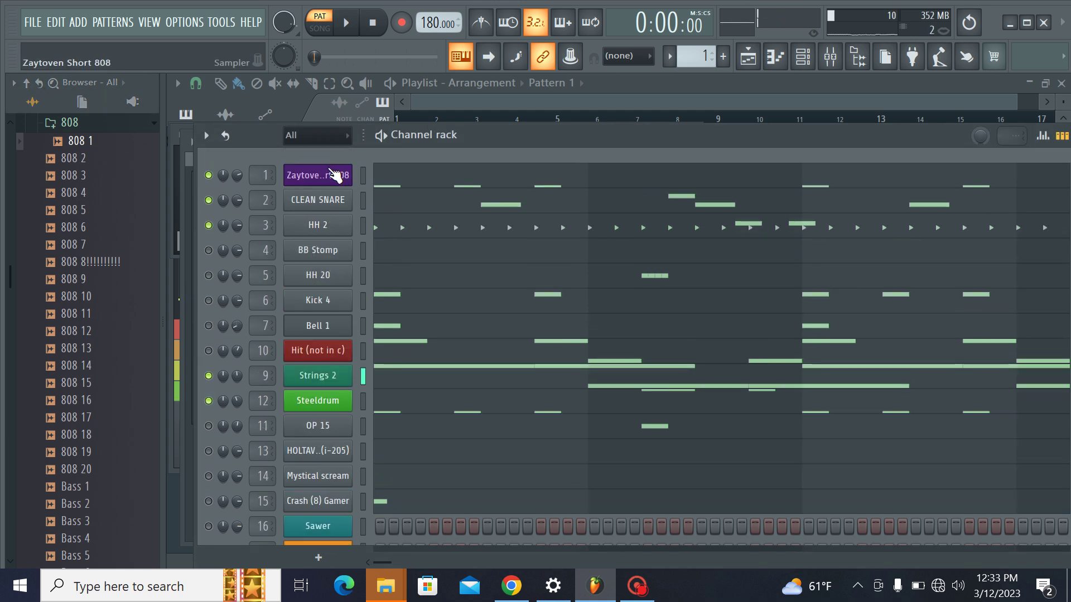
{"action": "scroll", "coordinate": [335, 176], "scroll_direction": "down", "scroll_amount": 3}
{"action": "scroll", "coordinate": [335, 519], "scroll_direction": "up", "scroll_amount": 3}
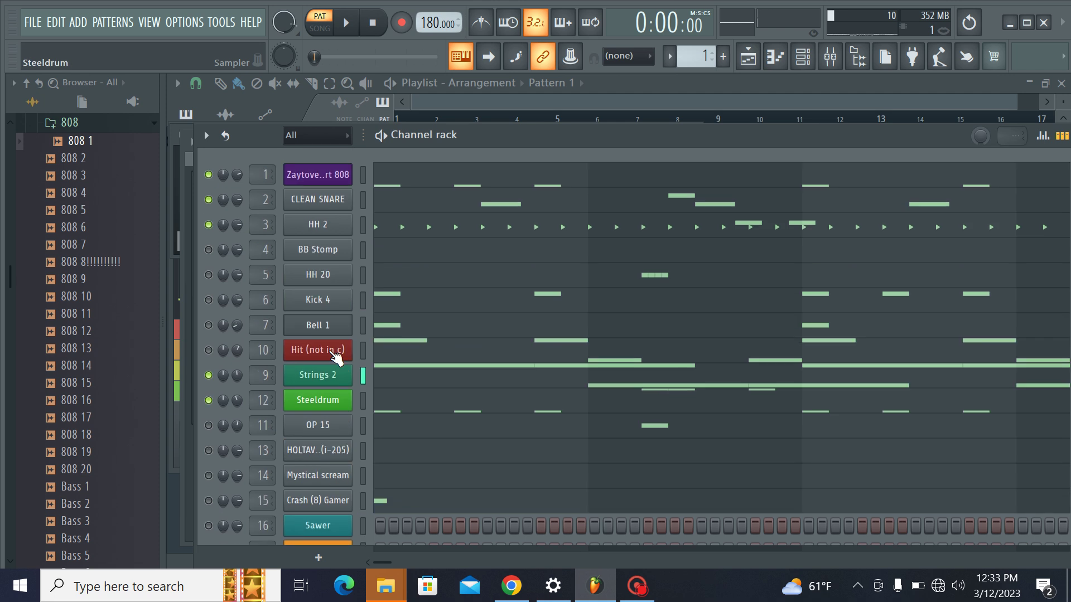
{"action": "right_click", "coordinate": [337, 180]}
{"action": "left_click", "coordinate": [571, 181]}
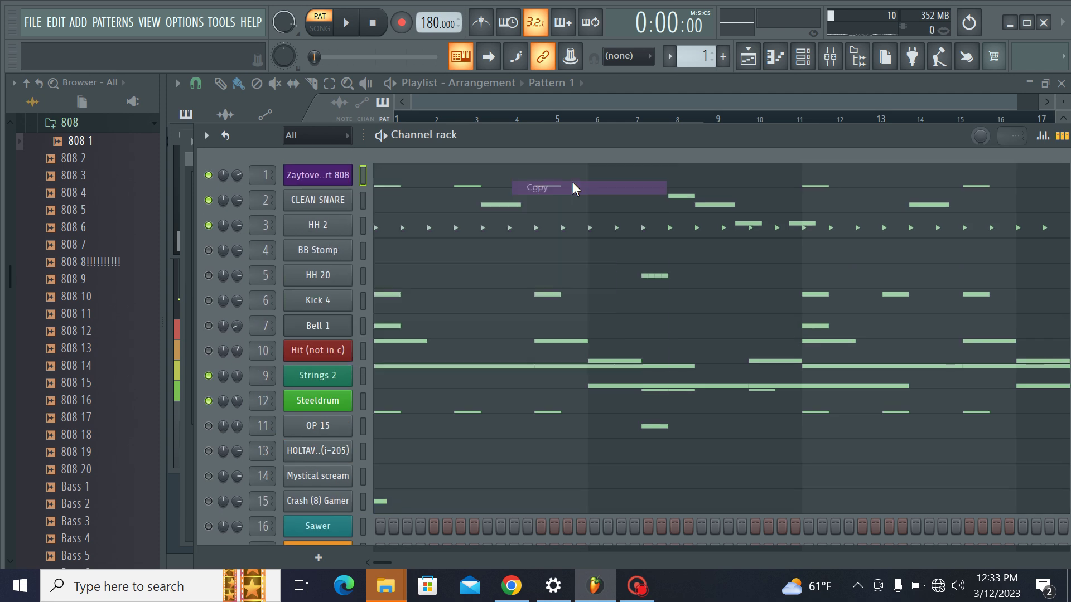
{"action": "scroll", "coordinate": [407, 353], "scroll_direction": "down", "scroll_amount": 3}
{"action": "right_click", "coordinate": [296, 520]}
{"action": "left_click", "coordinate": [581, 392]}
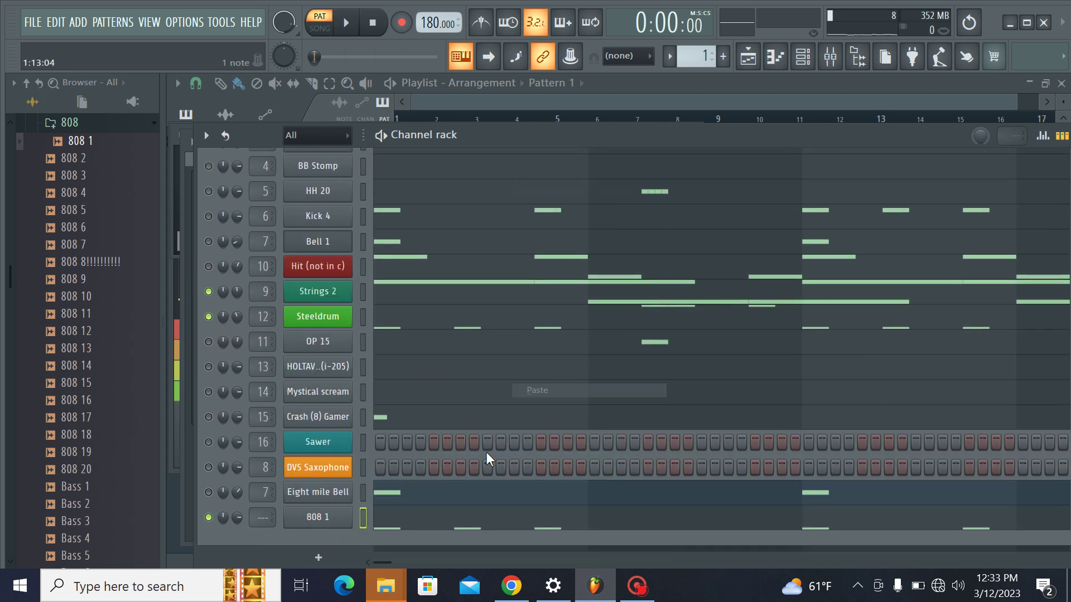
Step: Play the 808 1 channel with only Strings 2 alongside it and check the 808 1 sampler settings
{"action": "right_click", "coordinate": [209, 518]}
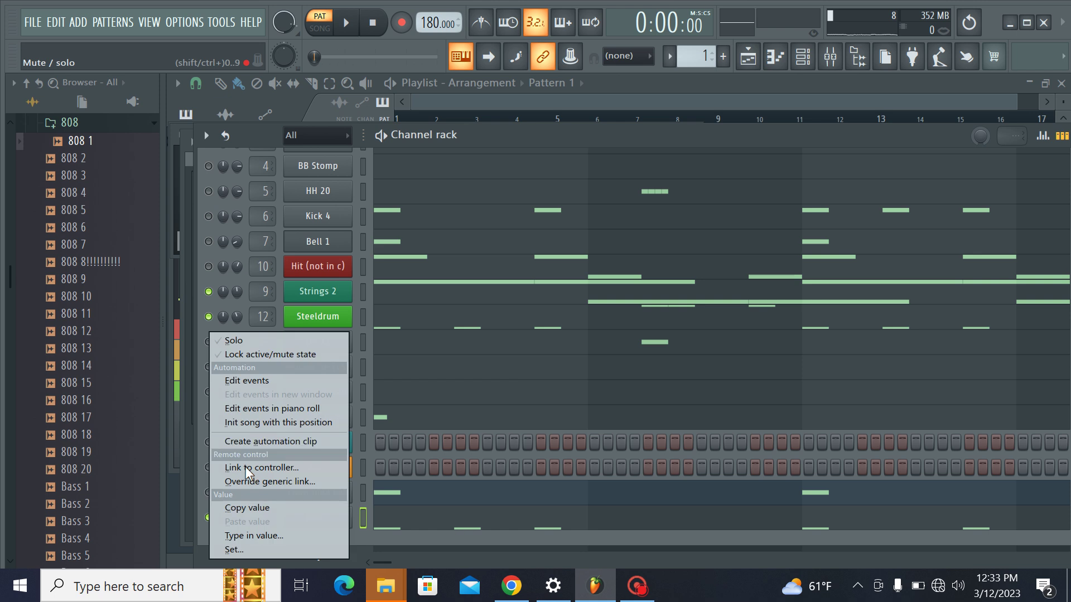
{"action": "left_click", "coordinate": [273, 337]}
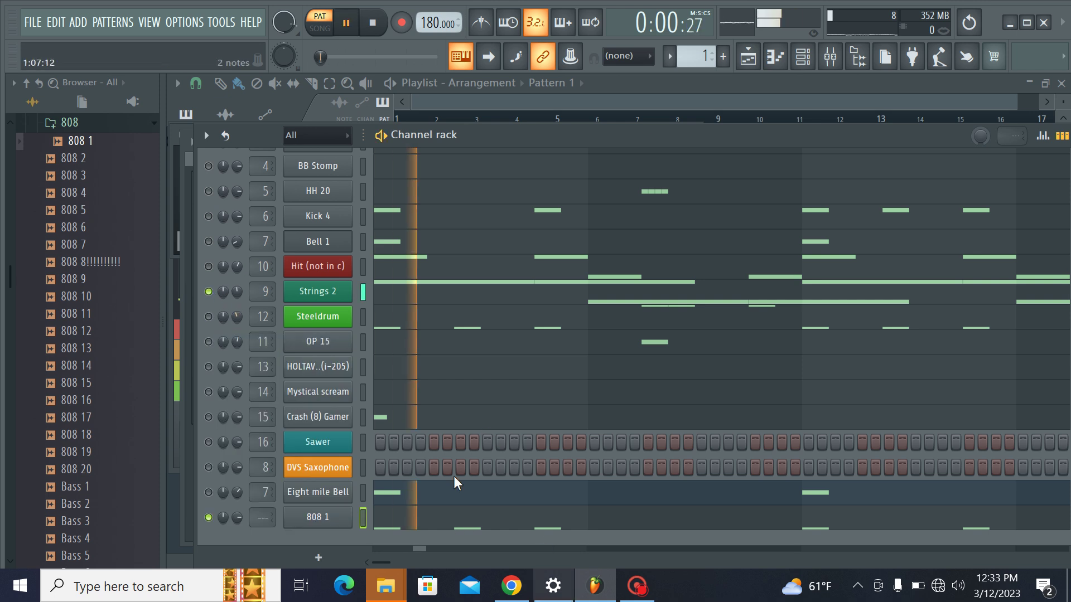
{"action": "left_click", "coordinate": [315, 516]}
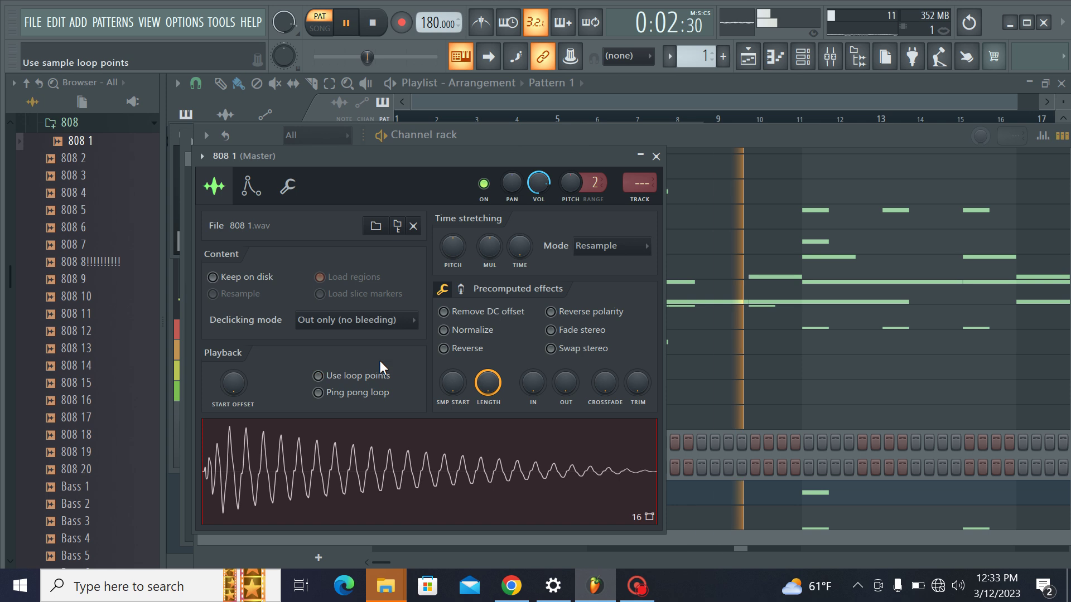
{"action": "left_click", "coordinate": [656, 156]}
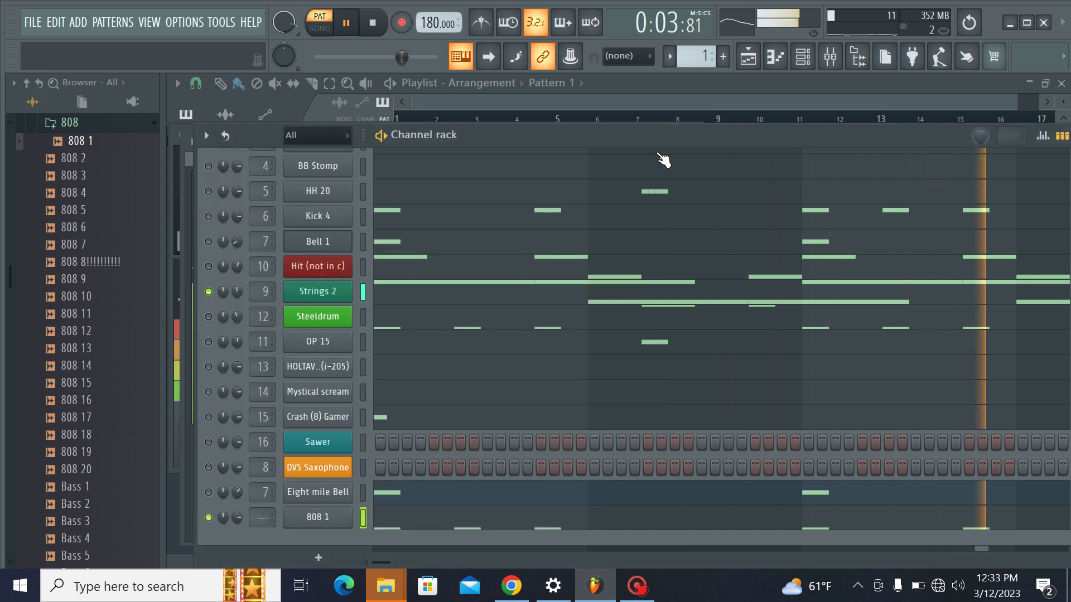
Step: Check the 808 1 notes in the piano roll, route the channel to mixer track 1 and set its volume to 31%
{"action": "right_click", "coordinate": [322, 518]}
{"action": "left_click", "coordinate": [453, 455]}
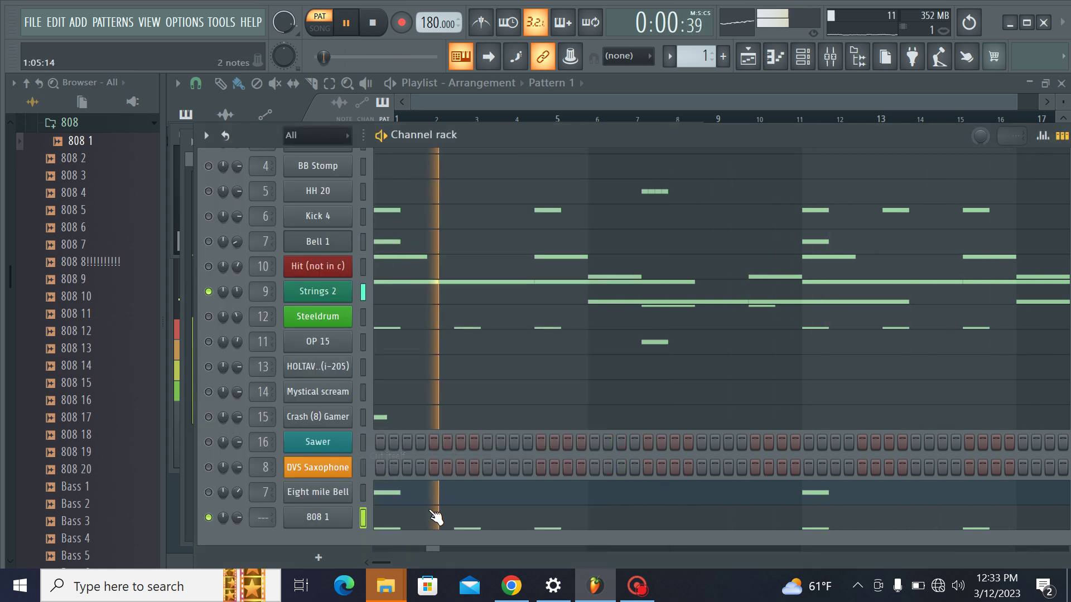
{"action": "left_click", "coordinate": [485, 529]}
{"action": "scroll", "coordinate": [860, 329], "scroll_direction": "down", "scroll_amount": 3}
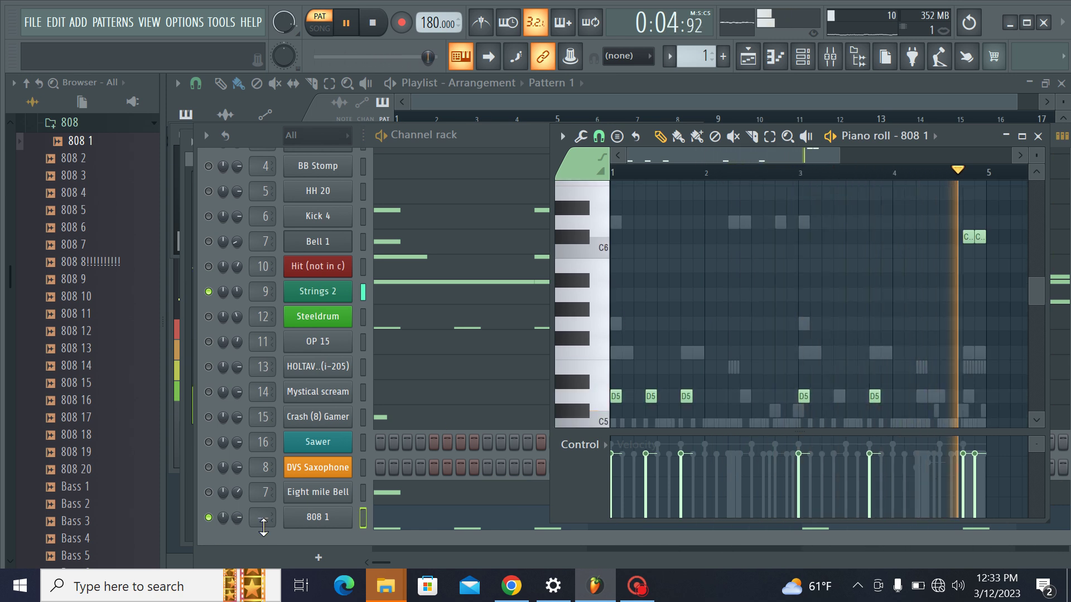
{"action": "left_click_drag", "start_coordinate": [262, 518], "coordinate": [237, 527]}
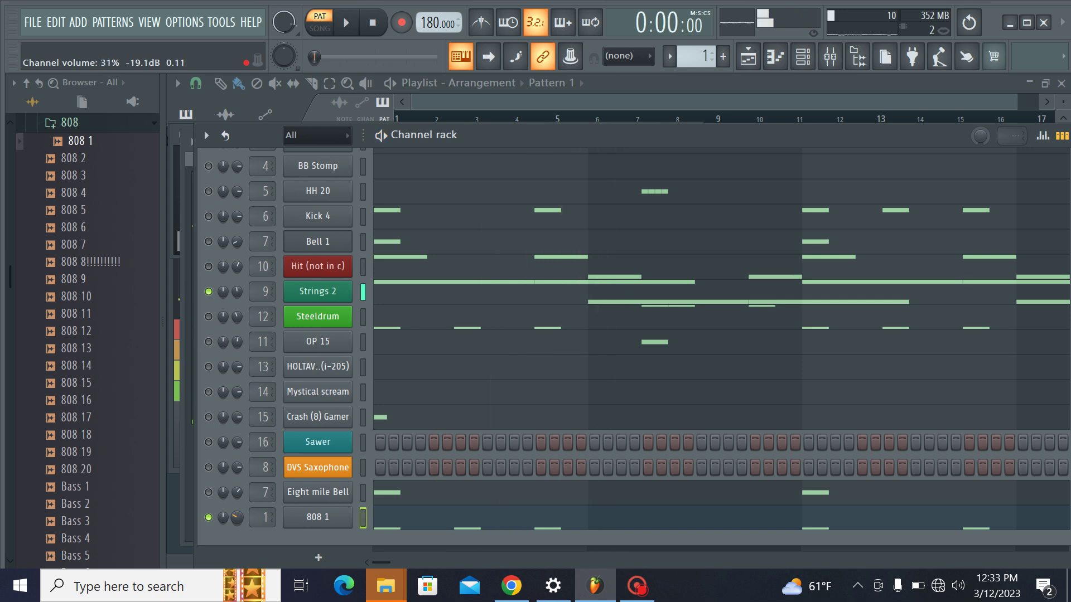
{"action": "key", "text": "space"}
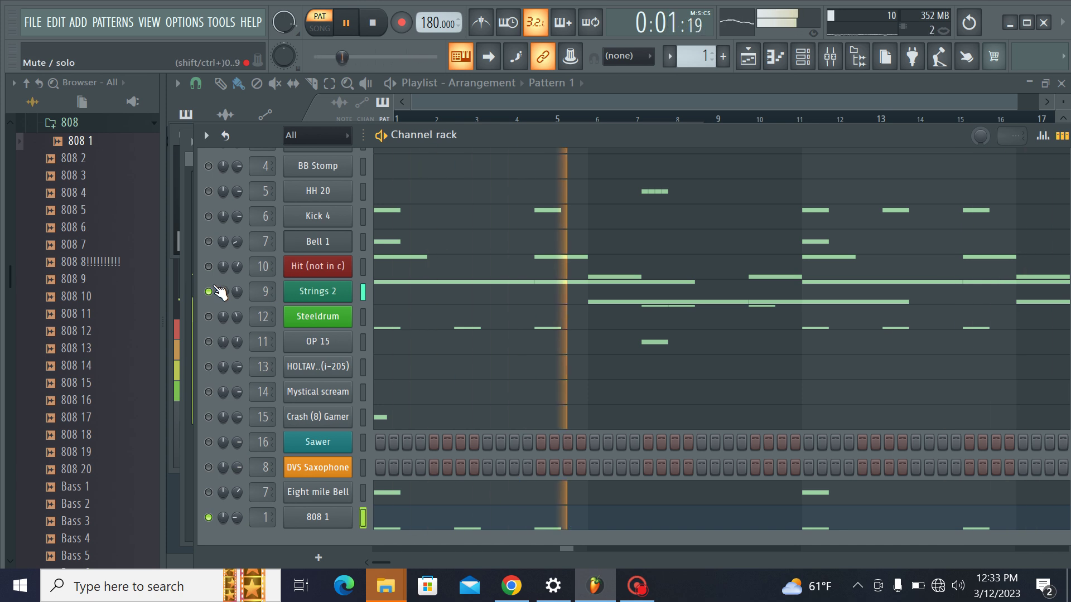
Step: Switch playback from 808 1 to Zaytoven Short 808 alongside Strings 2 and lower the Zaytoven channel volume to 27%
{"action": "scroll", "coordinate": [216, 279], "scroll_direction": "up", "scroll_amount": 3}
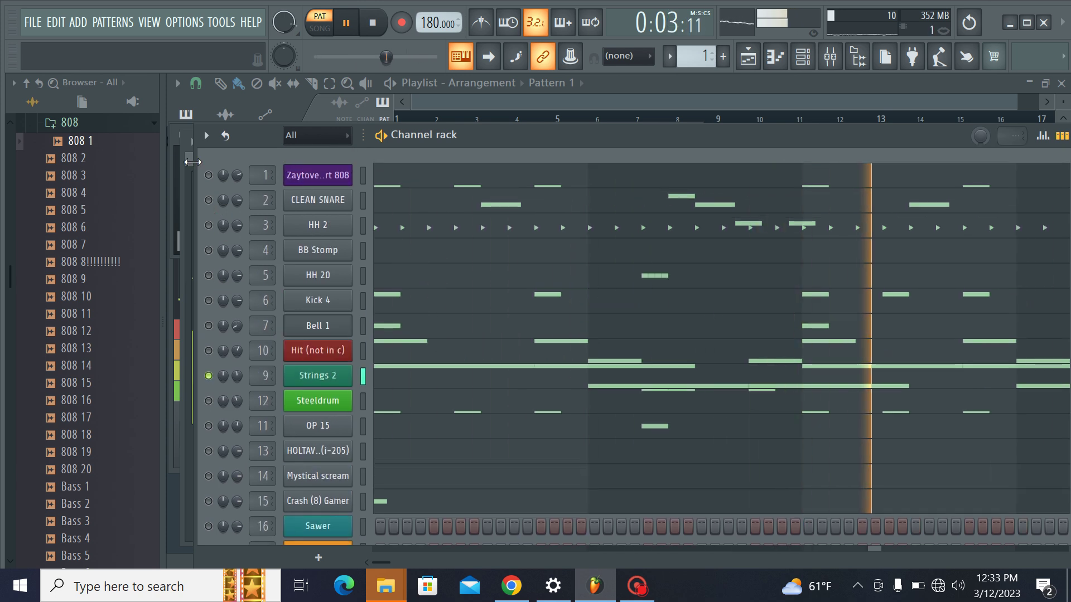
{"action": "scroll", "coordinate": [210, 424], "scroll_direction": "down", "scroll_amount": 3}
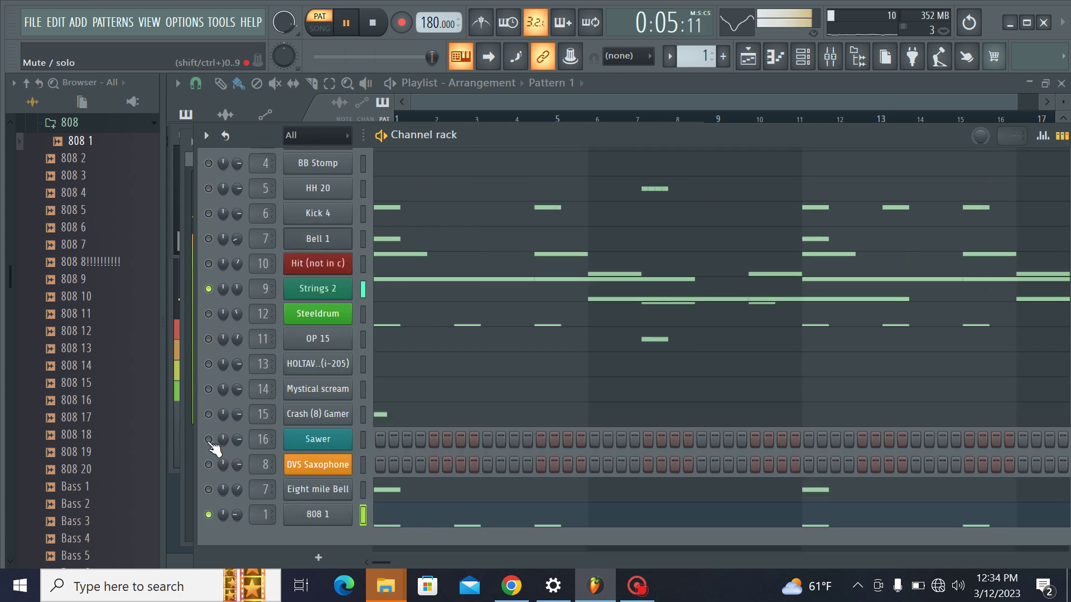
{"action": "scroll", "coordinate": [383, 251], "scroll_direction": "up", "scroll_amount": 2}
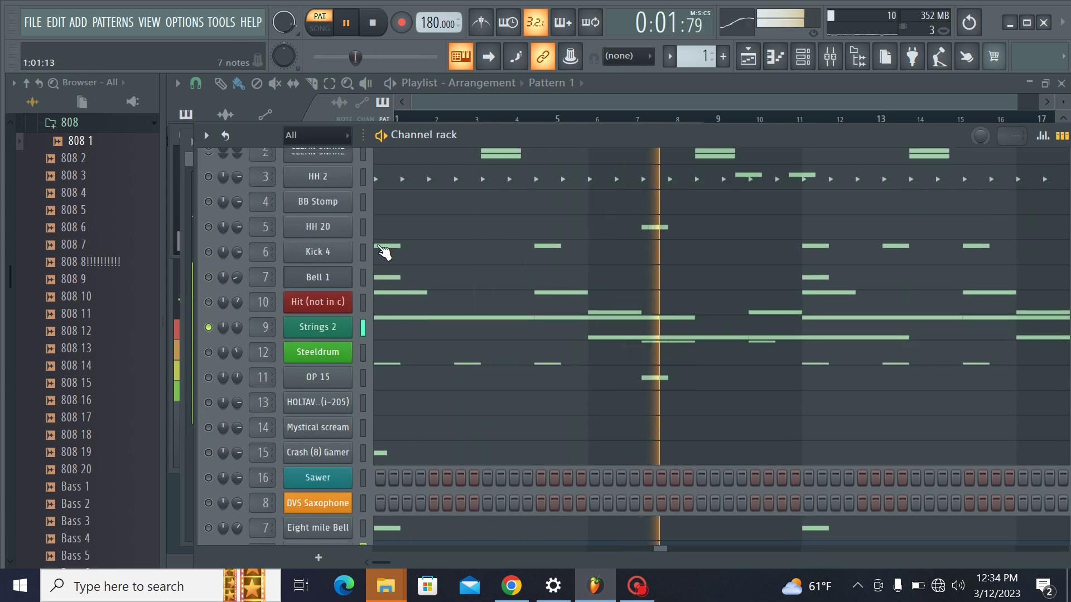
{"action": "scroll", "coordinate": [384, 251], "scroll_direction": "up", "scroll_amount": 2}
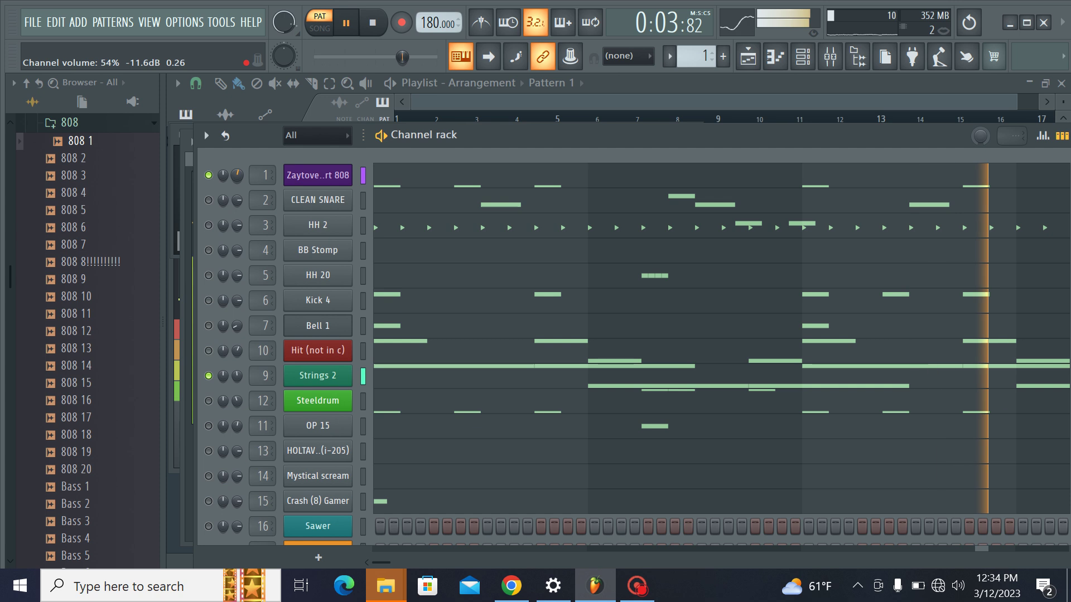
{"action": "left_click_drag", "start_coordinate": [243, 170], "coordinate": [242, 200]}
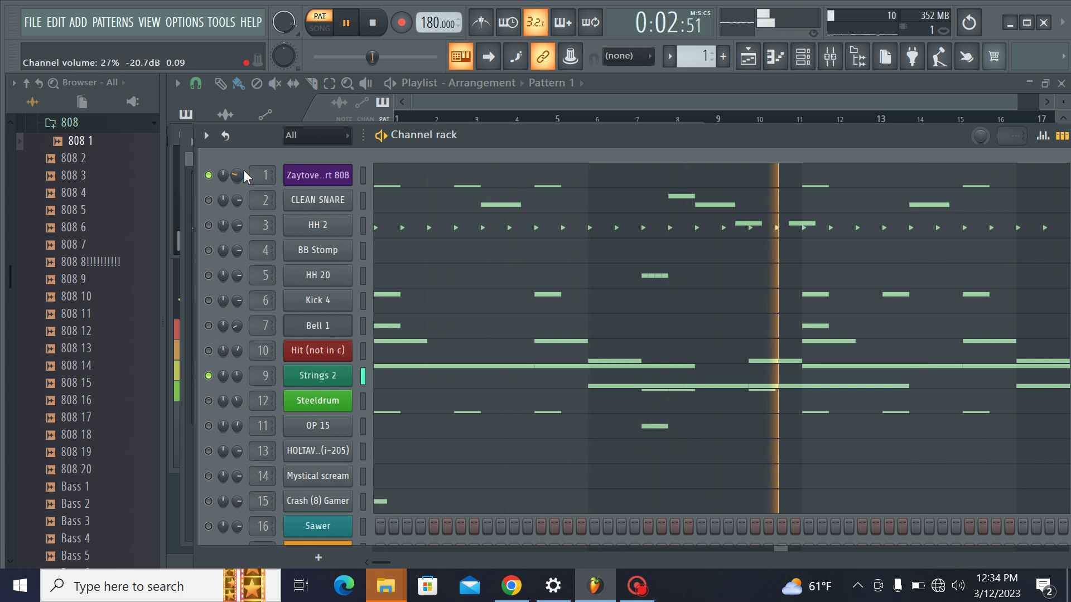
Step: Audition the other 808 and Bass samples in the !1MODERN drum kit's 808 folder
{"action": "left_click", "coordinate": [95, 158]}
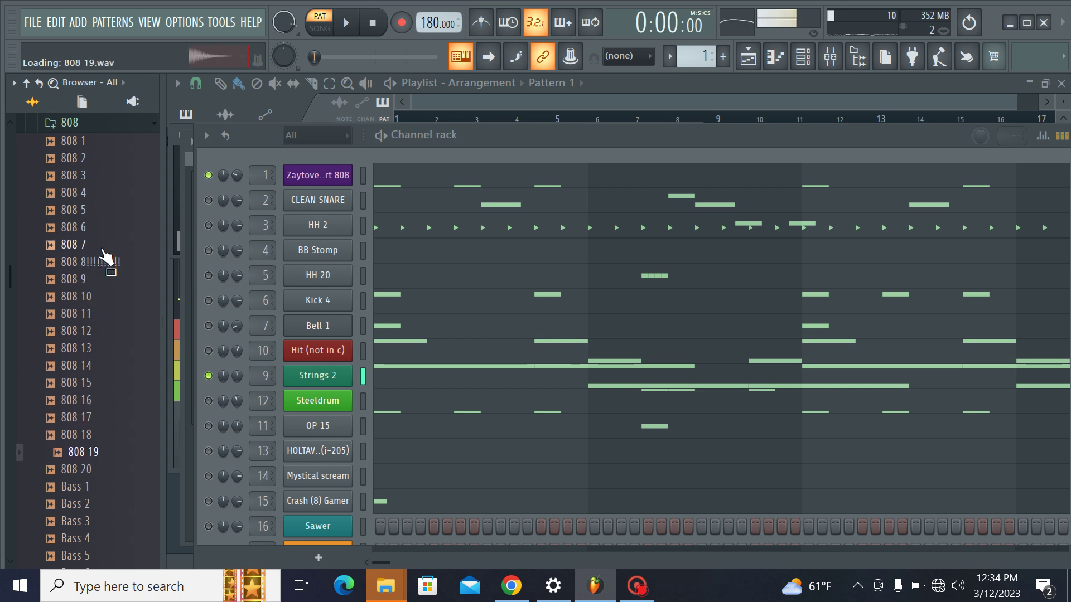
{"action": "scroll", "coordinate": [105, 255], "scroll_direction": "down", "scroll_amount": 8}
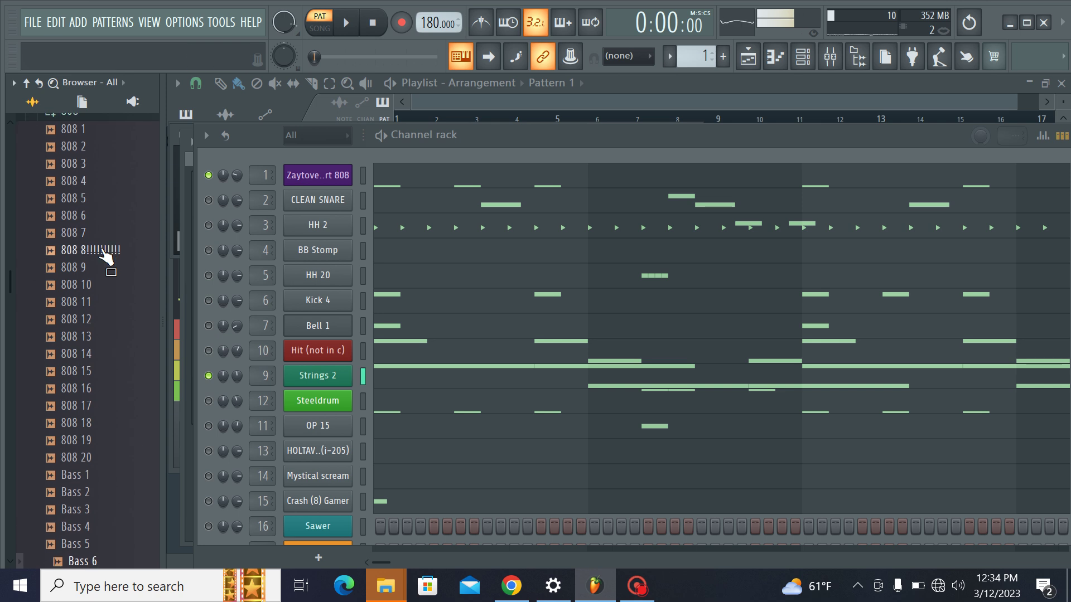
{"action": "scroll", "coordinate": [105, 256], "scroll_direction": "down", "scroll_amount": 1}
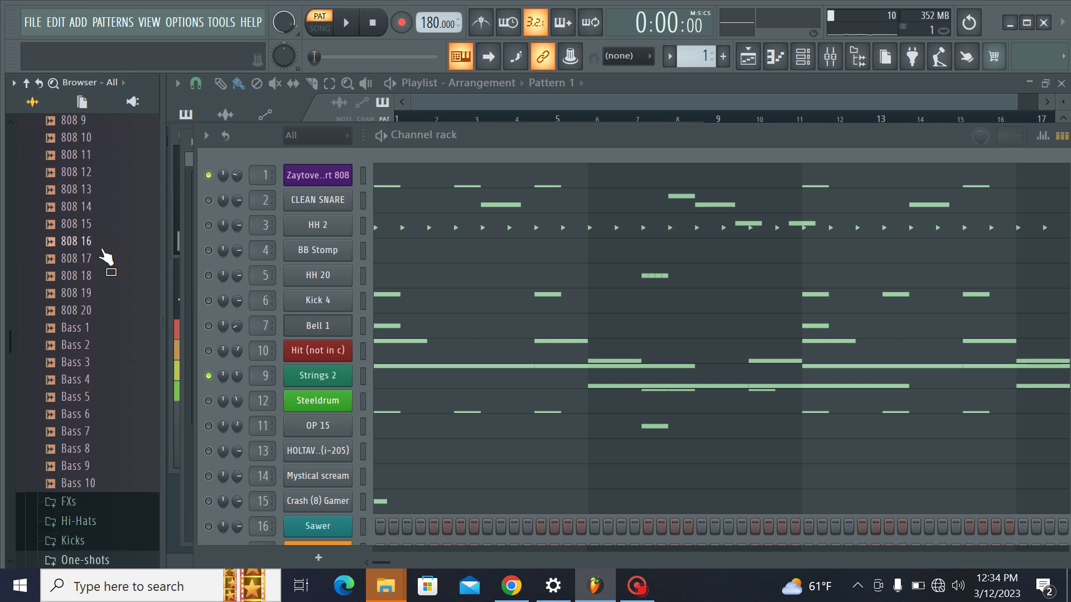
{"action": "scroll", "coordinate": [79, 481], "scroll_direction": "down", "scroll_amount": 18}
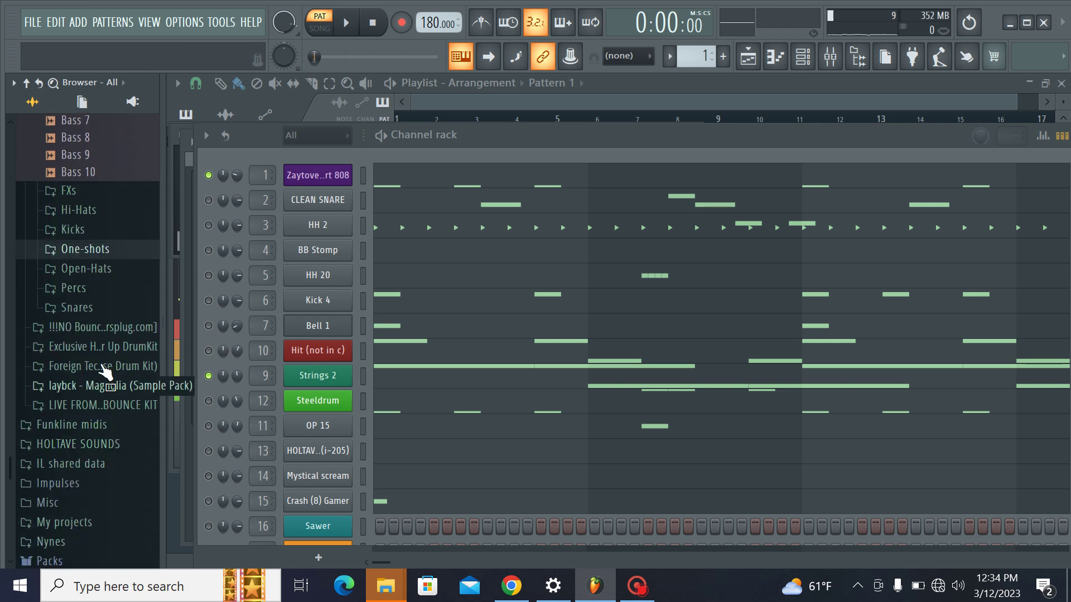
Step: Replace the Zaytoven Short 808 sample with ZAY (808) from the Foreign Teck kit's 808's folder and play the pattern
{"action": "left_click", "coordinate": [105, 366]}
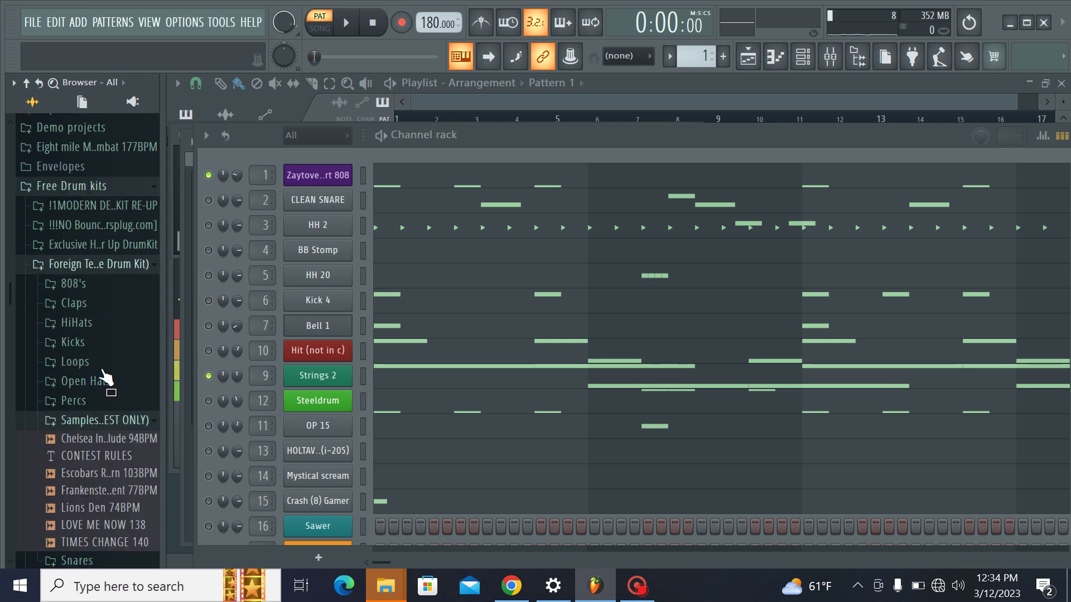
{"action": "left_click", "coordinate": [117, 287]}
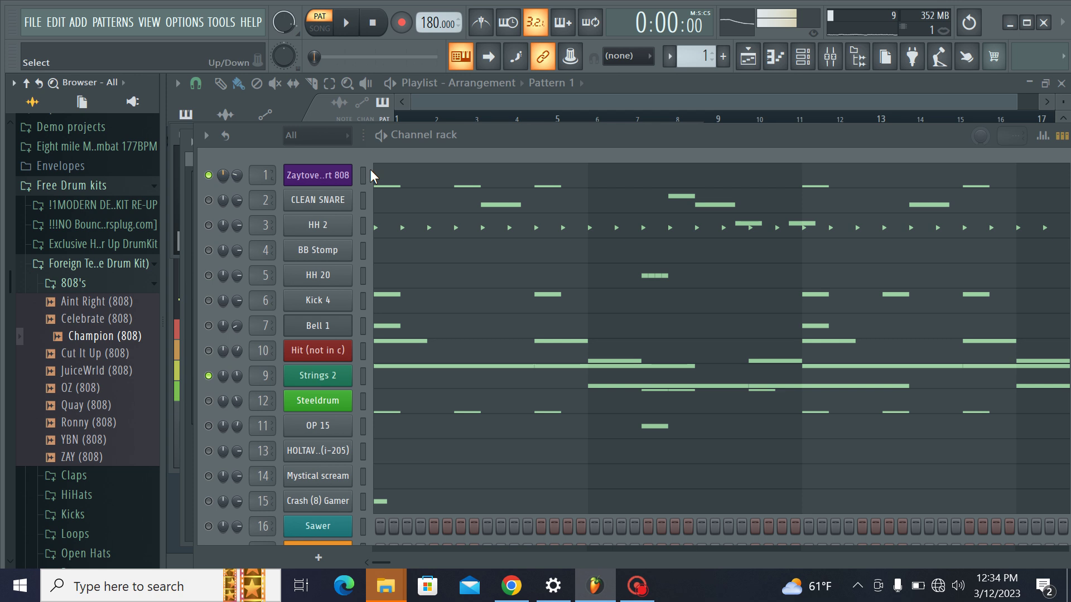
{"action": "key", "text": "q"}
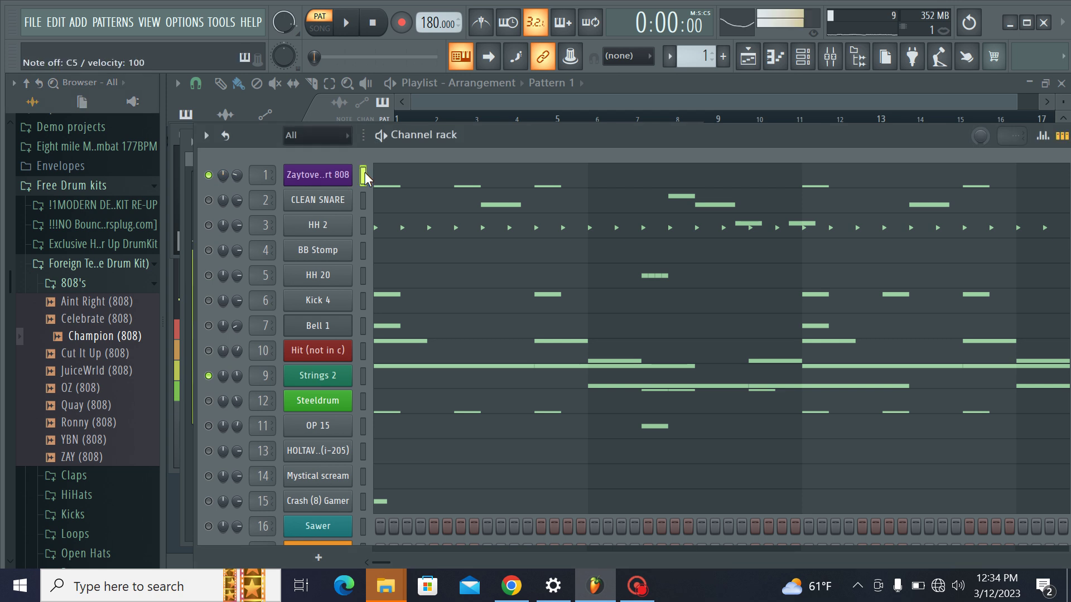
{"action": "left_click", "coordinate": [111, 302]}
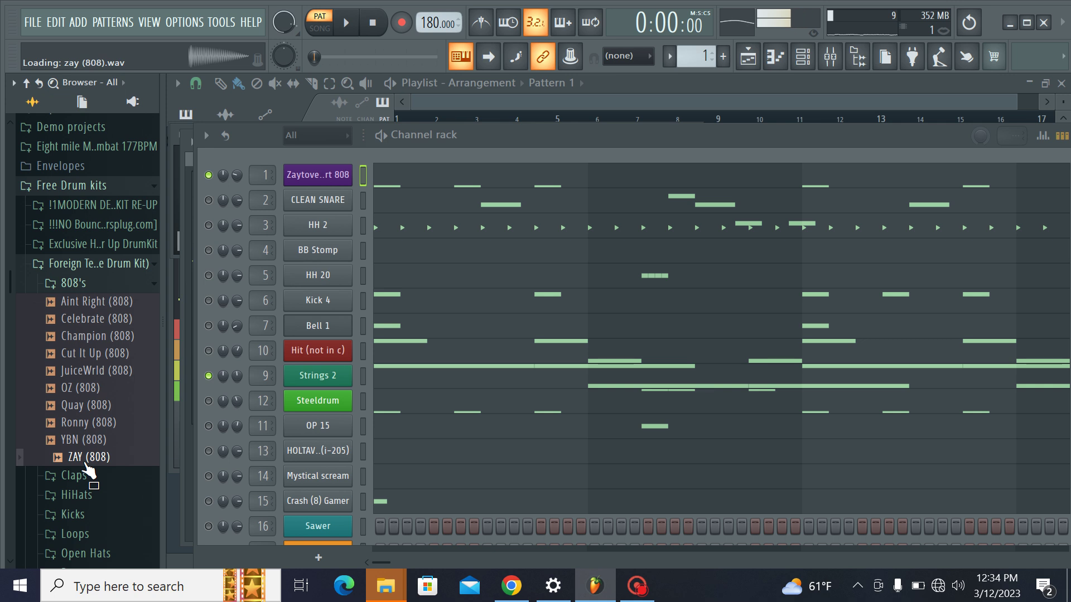
{"action": "left_click_drag", "start_coordinate": [321, 187], "coordinate": [324, 165]}
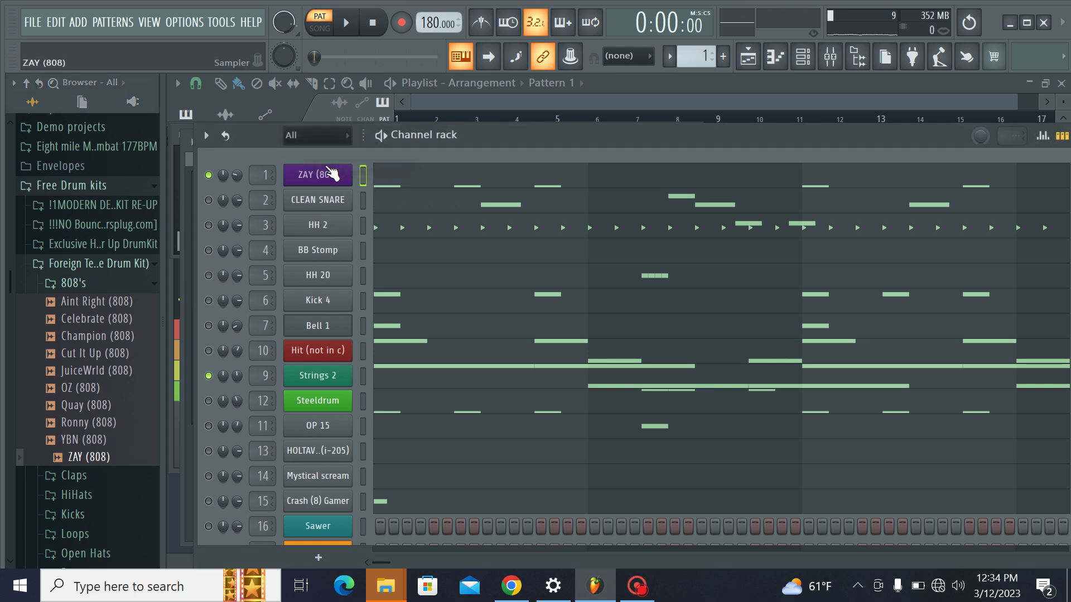
{"action": "key", "text": "space"}
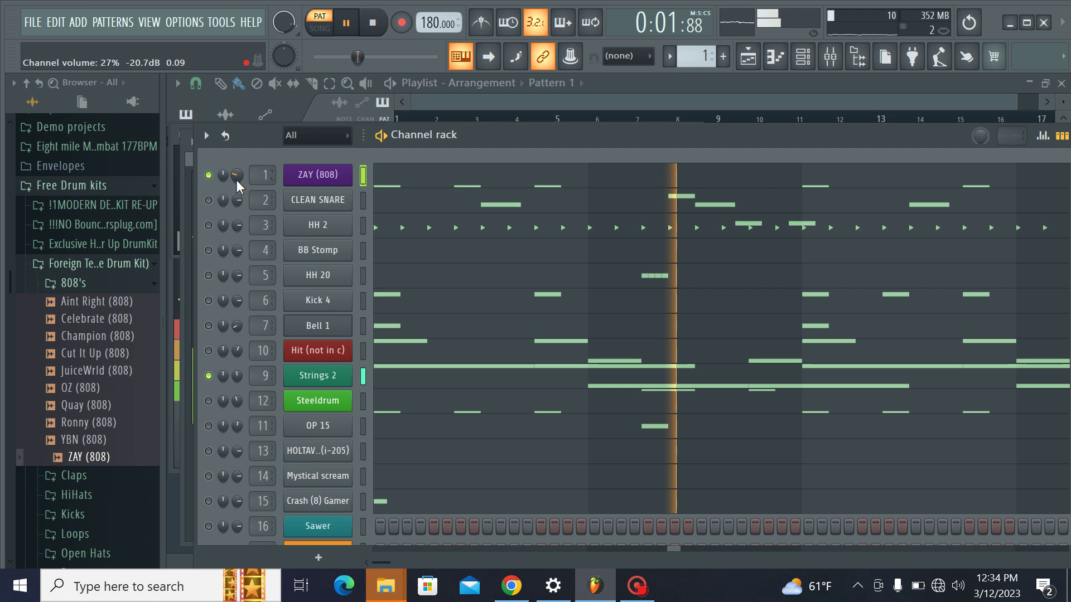
{"action": "right_click", "coordinate": [350, 167]}
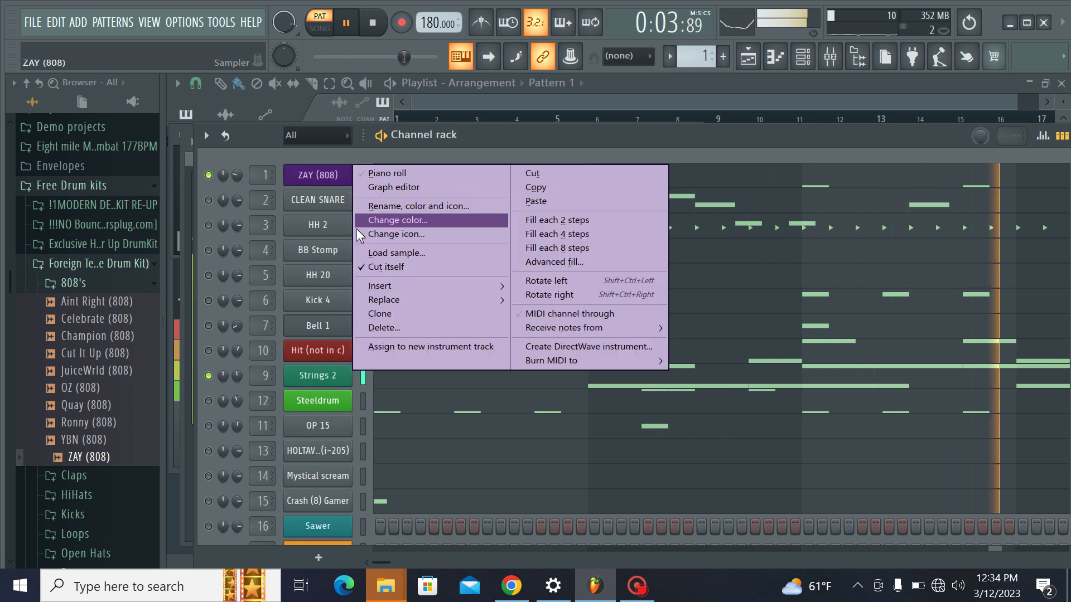
{"action": "left_click", "coordinate": [298, 155]}
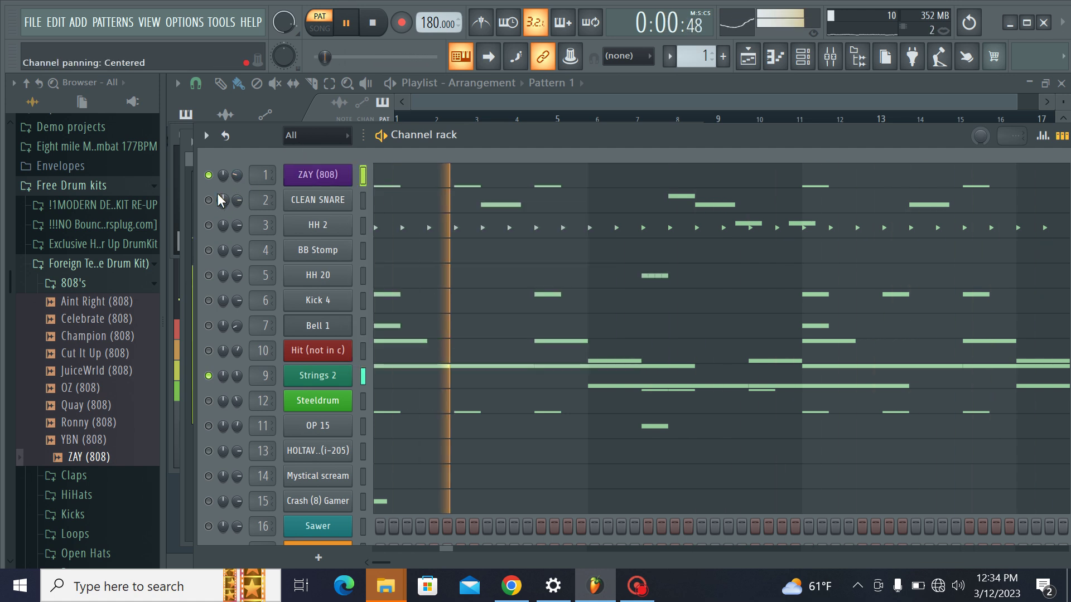
{"action": "right_click", "coordinate": [208, 175]}
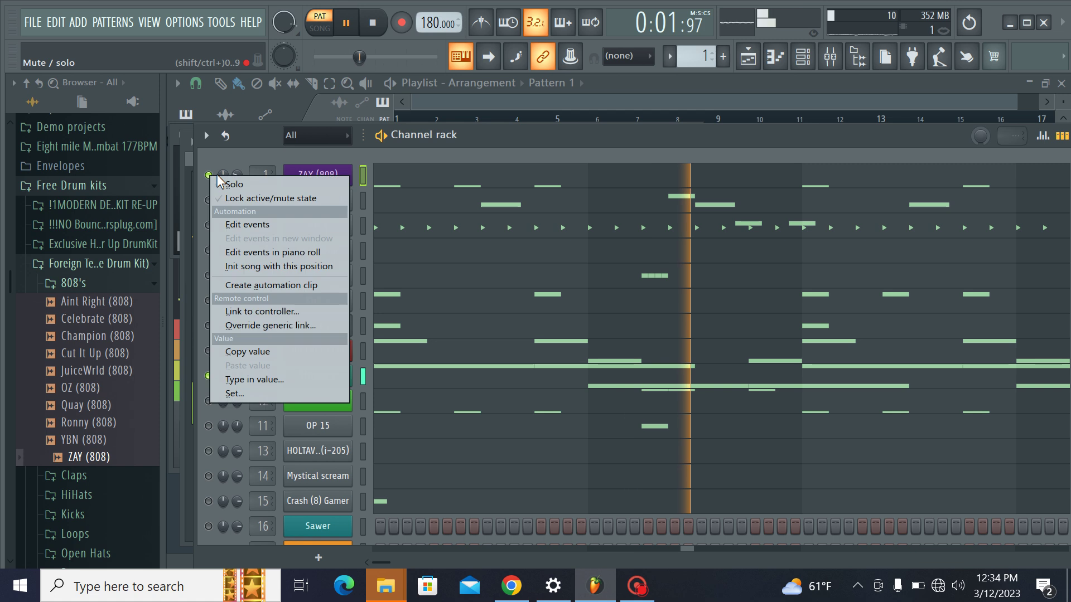
{"action": "left_click", "coordinate": [327, 156]}
Step: Switch playback from ZAY (808) to 808 1 alongside Strings 2, and route Hit (not in c) to mixer track 8
{"action": "scroll", "coordinate": [308, 303], "scroll_direction": "down", "scroll_amount": 3}
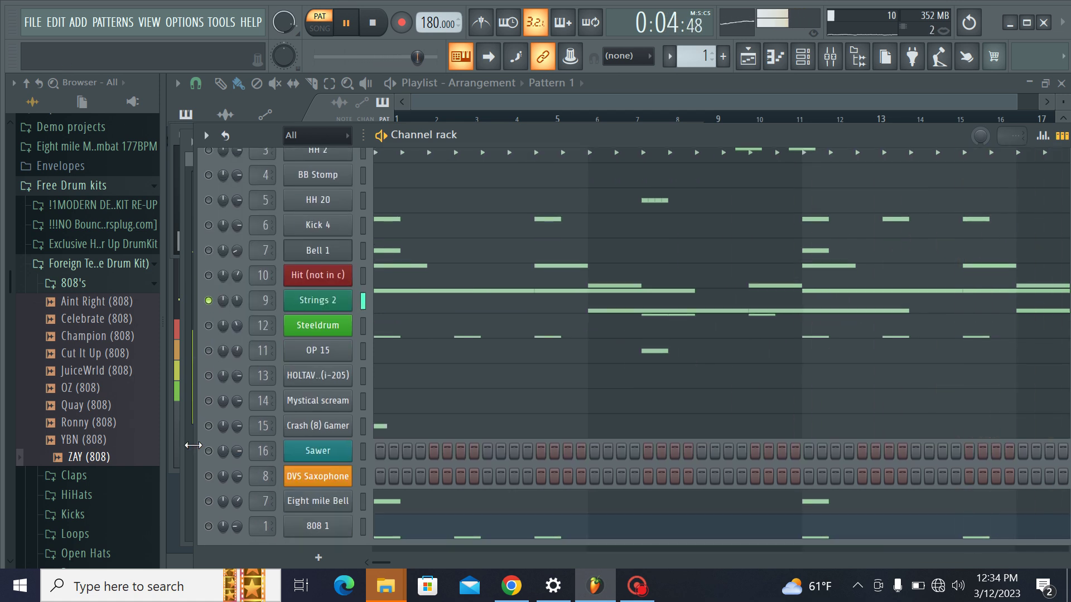
{"action": "left_click", "coordinate": [209, 276], "text": "ctrl"}
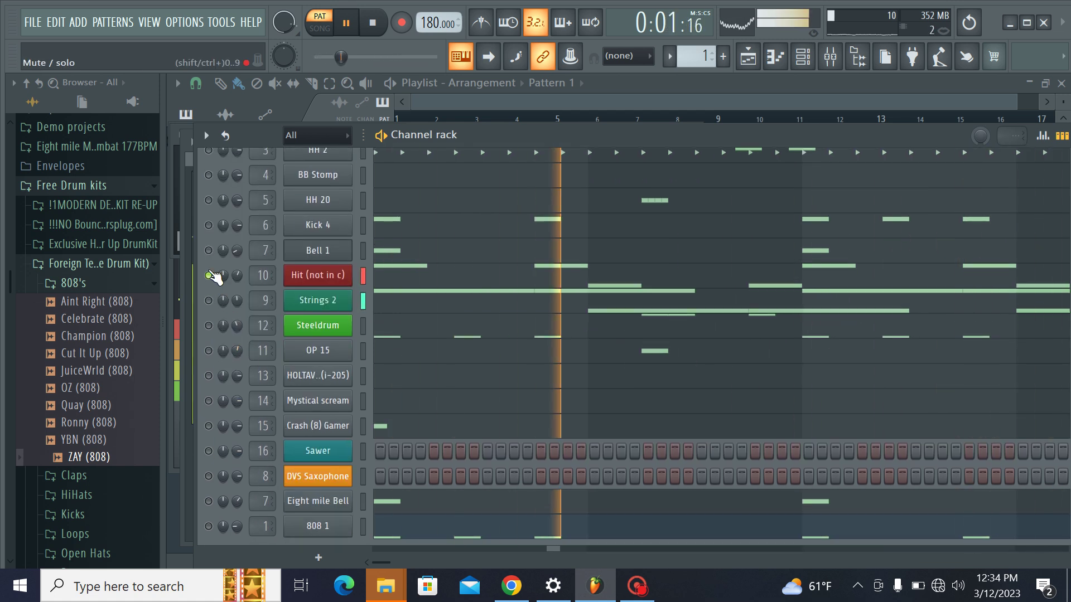
{"action": "scroll", "coordinate": [314, 242], "scroll_direction": "up", "scroll_amount": 3}
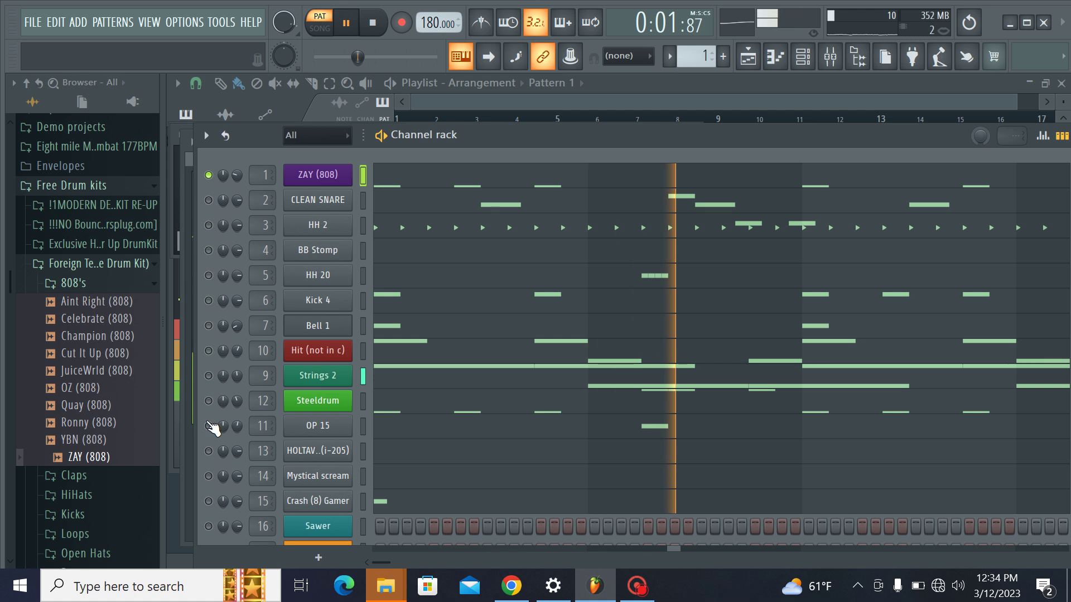
{"action": "left_click", "coordinate": [209, 376], "text": "ctrl"}
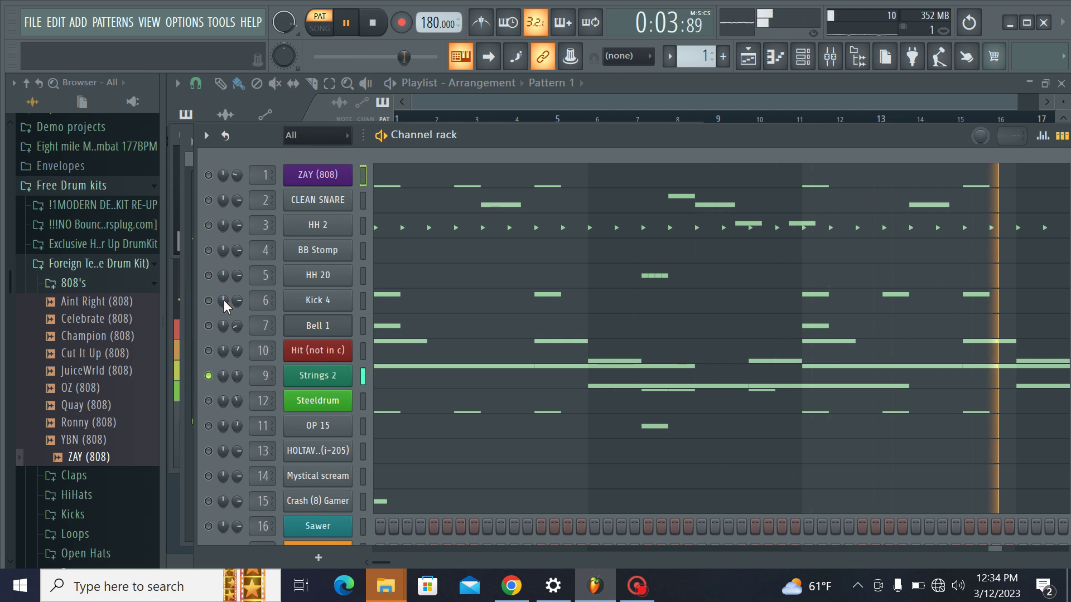
{"action": "scroll", "coordinate": [267, 350], "scroll_direction": "down", "scroll_amount": 6}
{"action": "left_click", "coordinate": [208, 517]}
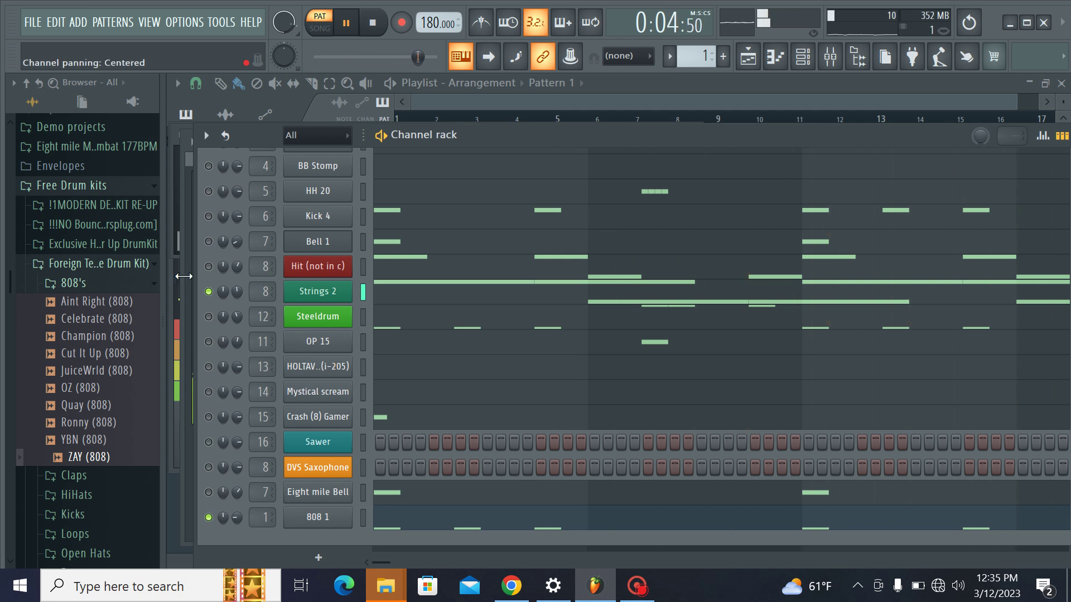
Step: Clone the Strings 2 channel, route the clone to mixer track 8 and copy the Strings 2 notes into it
{"action": "scroll", "coordinate": [265, 291], "scroll_direction": "up", "scroll_amount": 1}
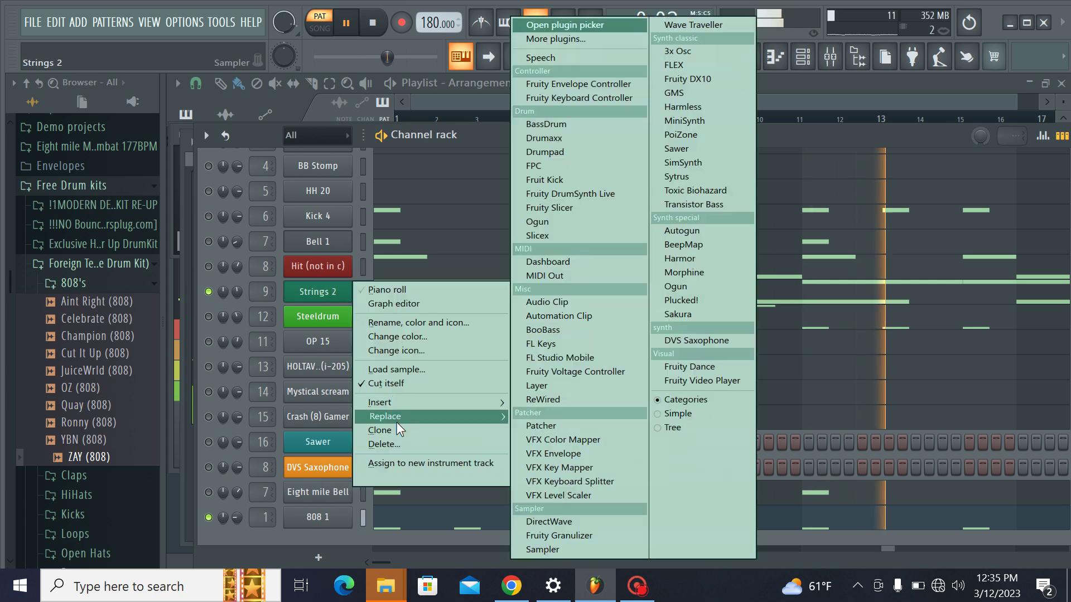
{"action": "left_click", "coordinate": [396, 429]}
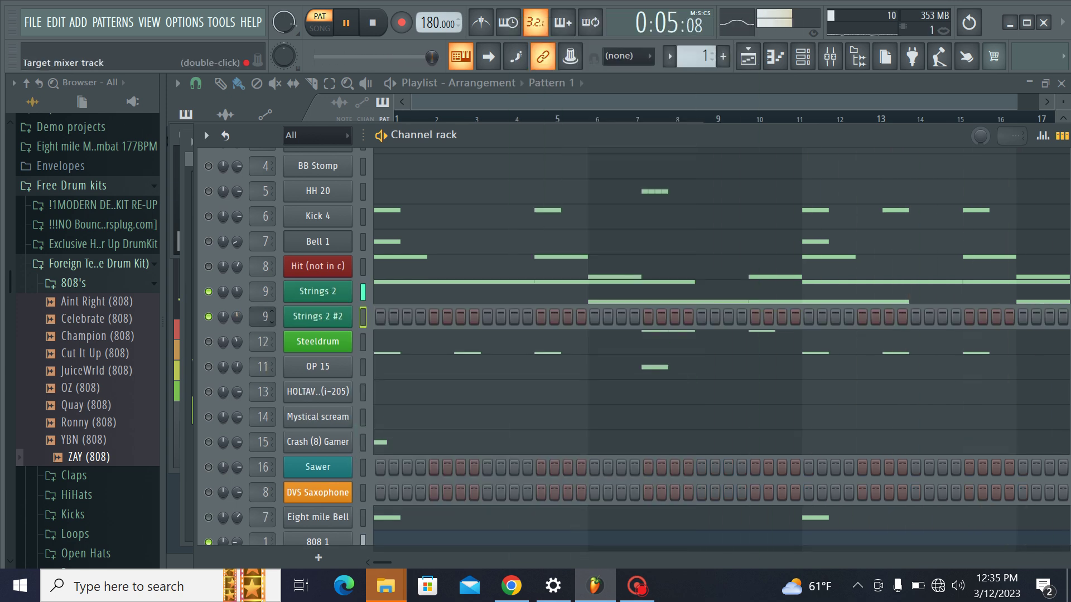
{"action": "right_click", "coordinate": [318, 291]}
{"action": "mouse_move", "coordinate": [461, 291]}
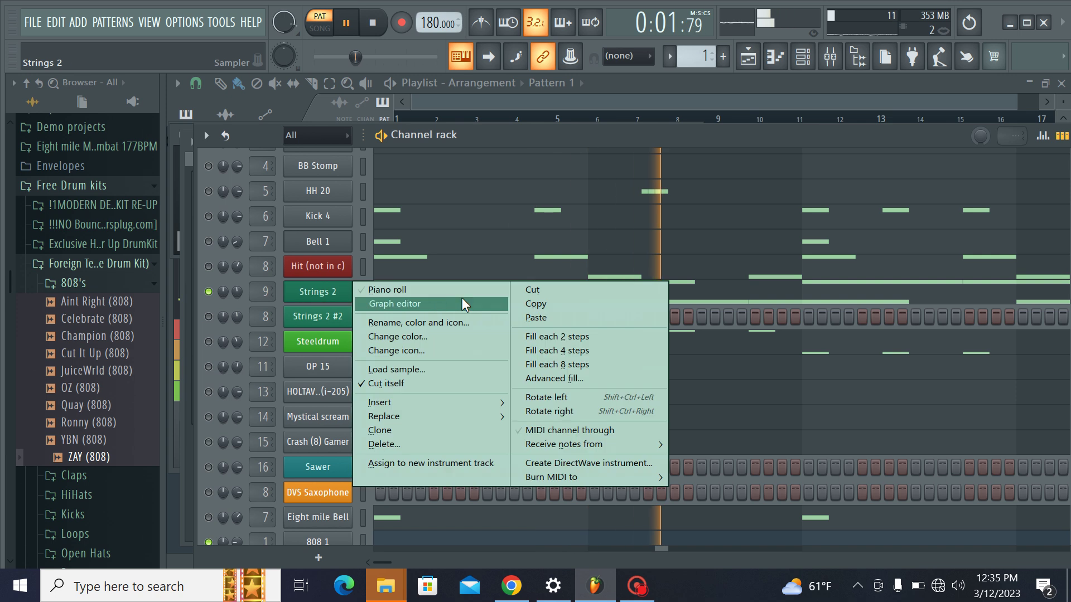
{"action": "left_click", "coordinate": [527, 307]}
{"action": "right_click", "coordinate": [323, 317]}
{"action": "mouse_move", "coordinate": [461, 316]}
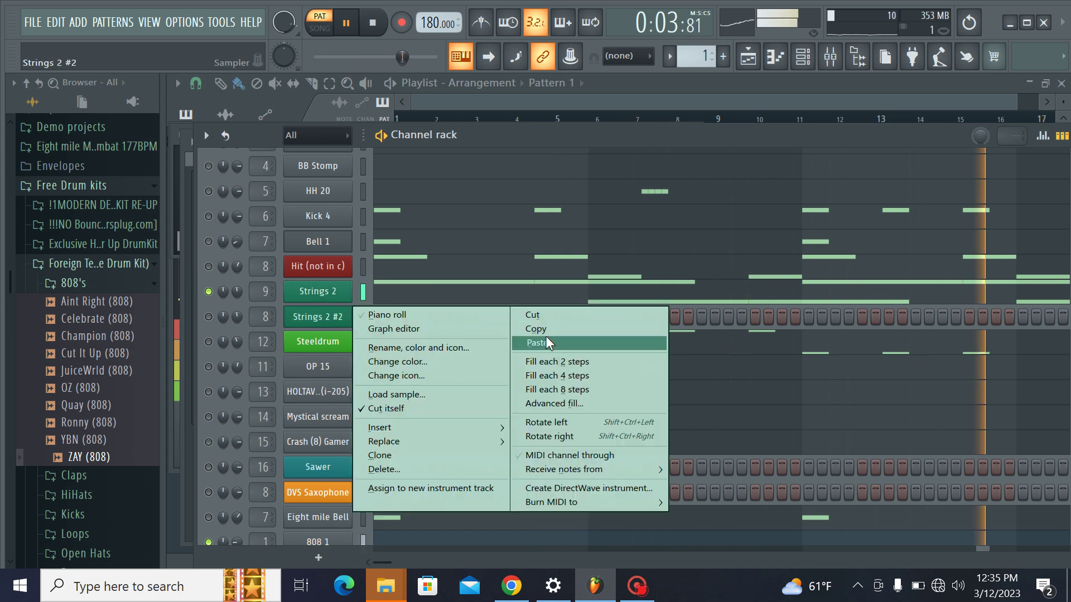
{"action": "left_click", "coordinate": [539, 342]}
Step: Clone the Hit (not in c) channel, route the clone to mixer track 9 and copy the original's notes into it
{"action": "right_click", "coordinate": [323, 267]}
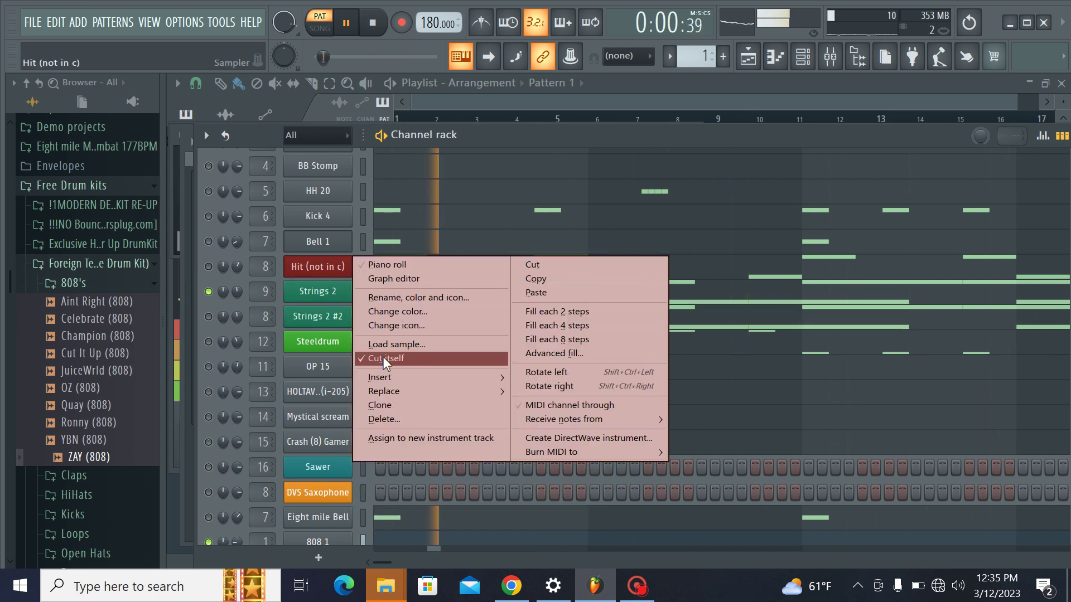
{"action": "left_click", "coordinate": [393, 405]}
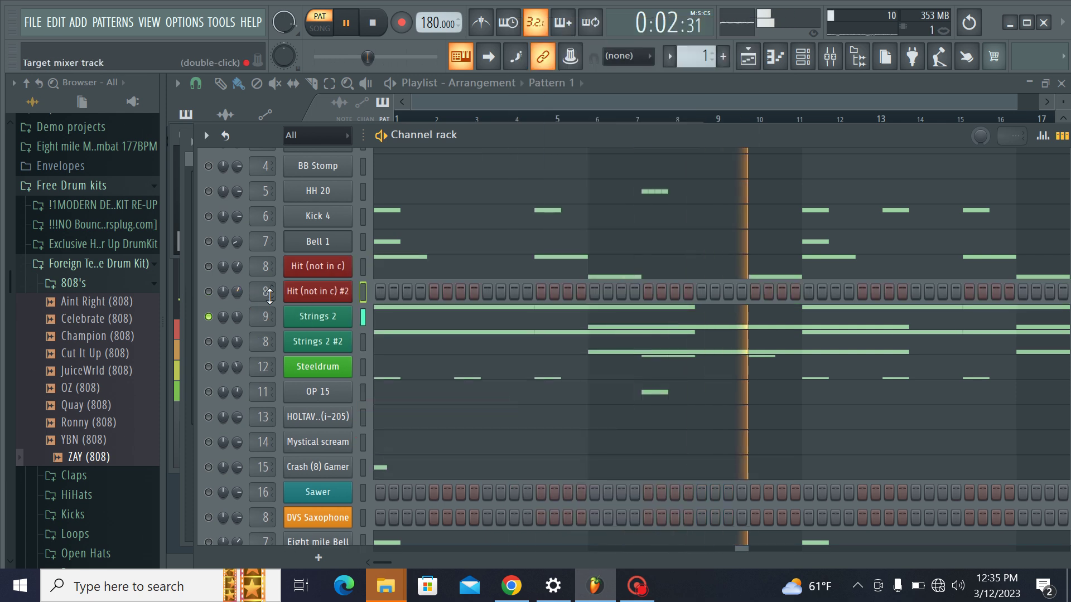
{"action": "right_click", "coordinate": [320, 266]}
{"action": "left_click", "coordinate": [523, 273]}
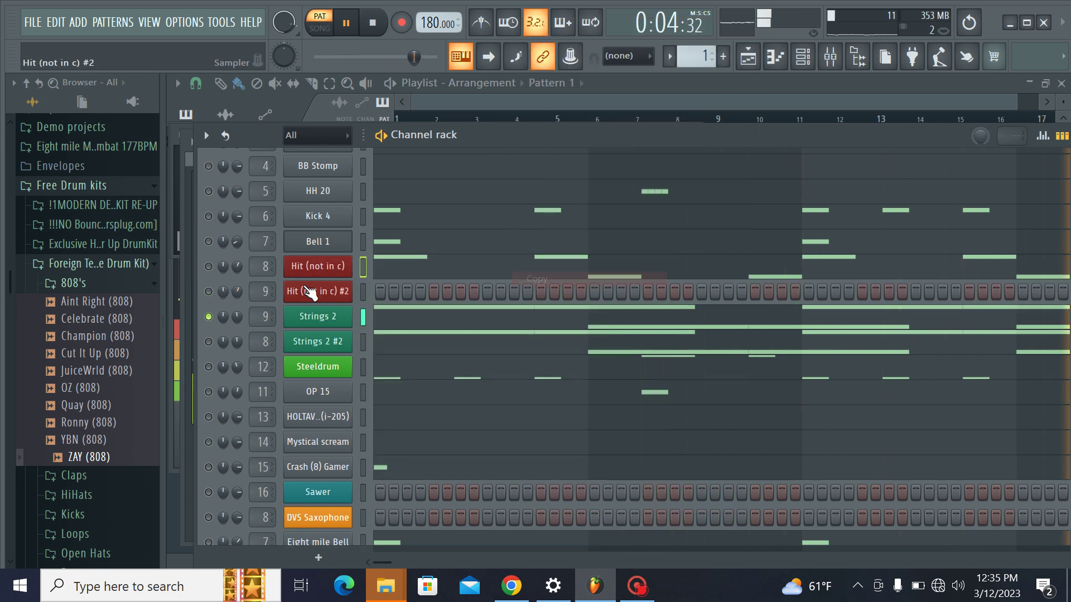
{"action": "right_click", "coordinate": [296, 294]}
{"action": "left_click", "coordinate": [530, 317]}
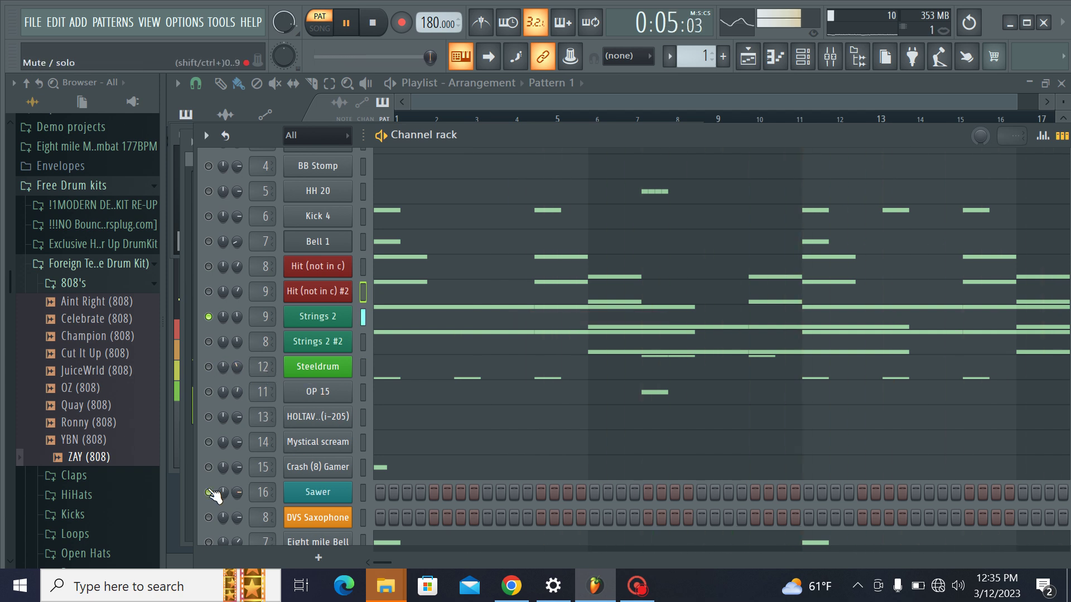
Step: Enable the Sawer channel and make it the selected channel
{"action": "right_click", "coordinate": [309, 501]}
{"action": "left_click", "coordinate": [328, 494]}
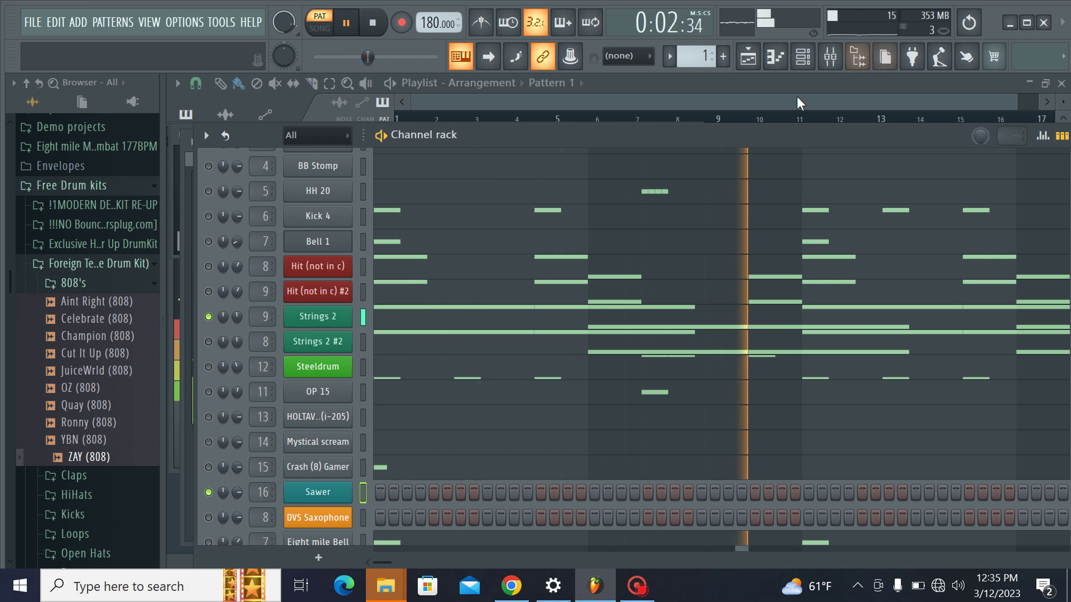
Step: Add Maximus with the Clear master preset to slot 4 of mixer Insert 9 and adjust its mix level
{"action": "left_click", "coordinate": [830, 61]}
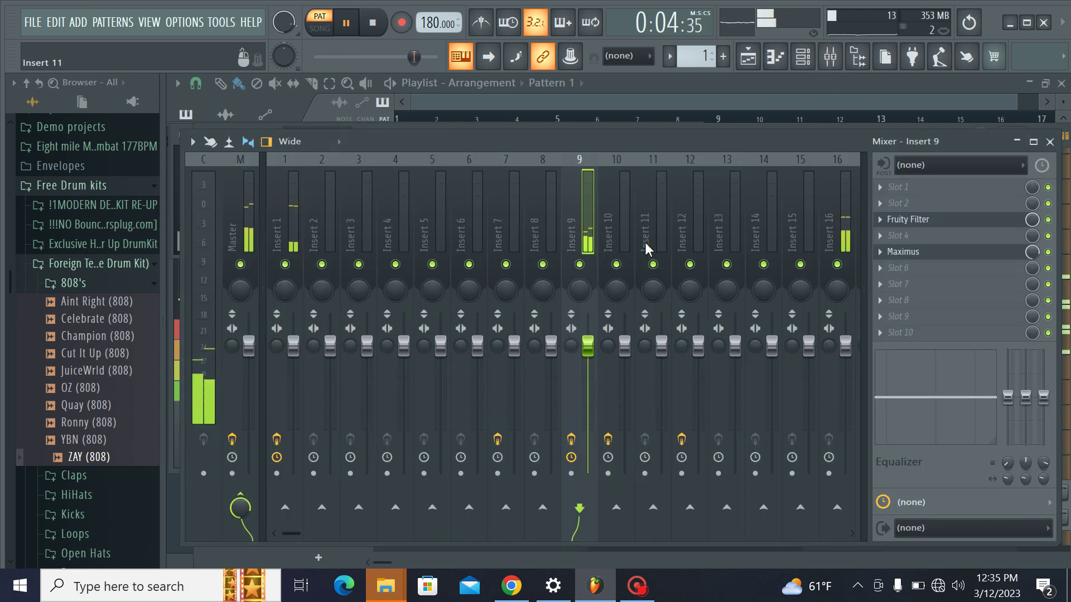
{"action": "left_click", "coordinate": [954, 243]}
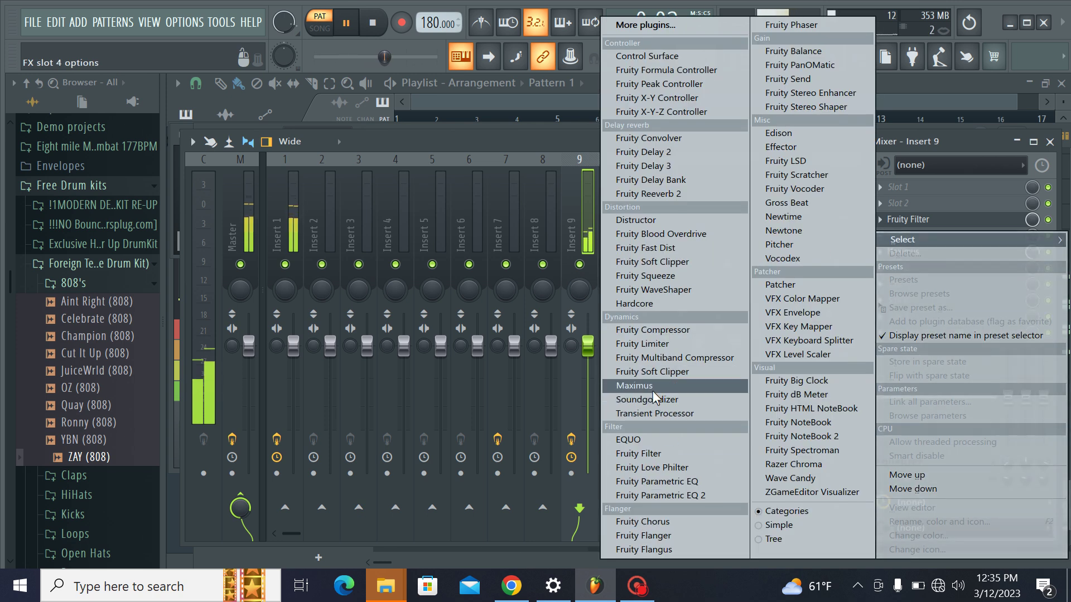
{"action": "left_click", "coordinate": [634, 385]}
{"action": "left_click", "coordinate": [747, 289]}
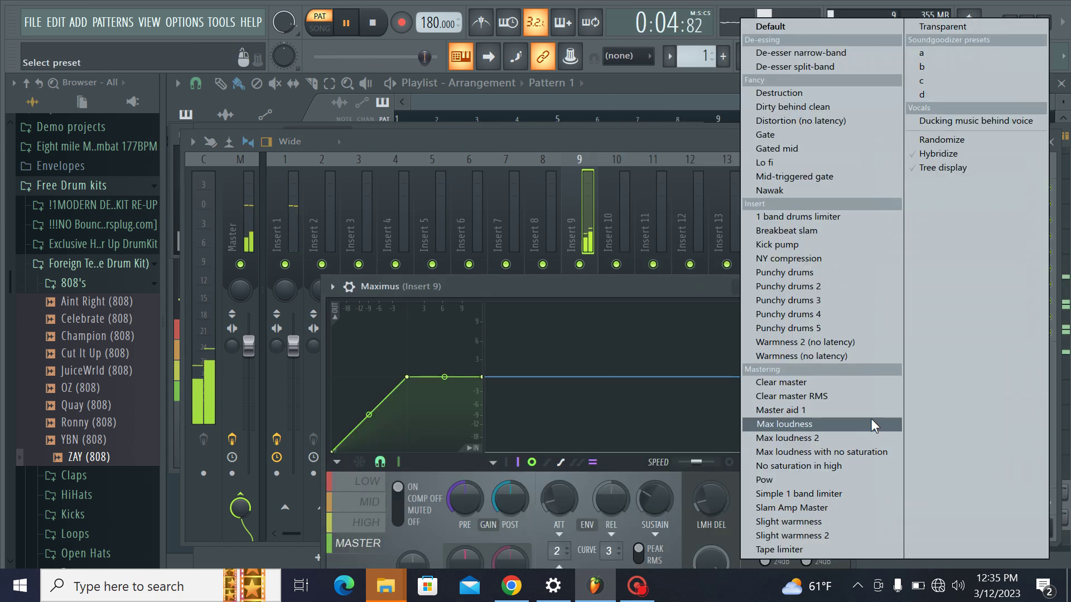
{"action": "left_click", "coordinate": [845, 383]}
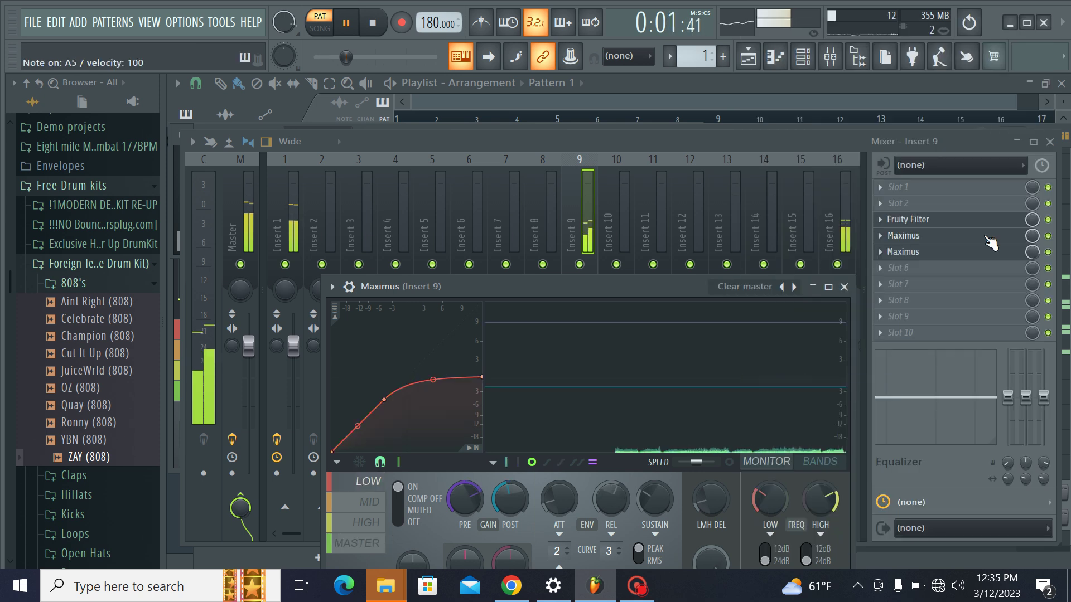
{"action": "left_click_drag", "start_coordinate": [1037, 231], "coordinate": [1037, 237]}
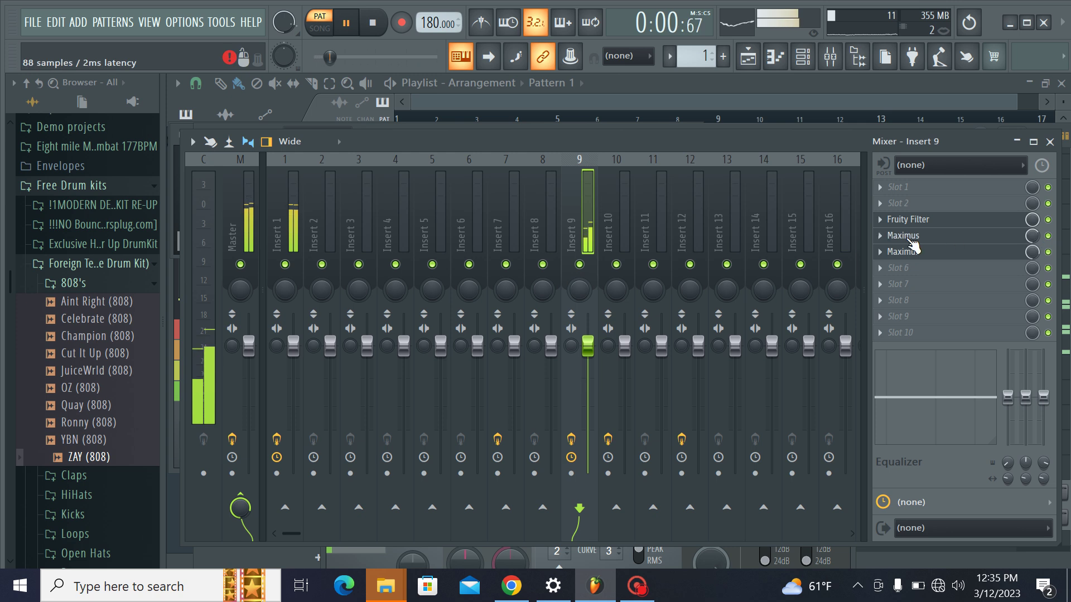
Step: Delete the Maximus effect from slot 4 of mixer Insert 9
{"action": "right_click", "coordinate": [891, 239]}
{"action": "left_click", "coordinate": [899, 254]}
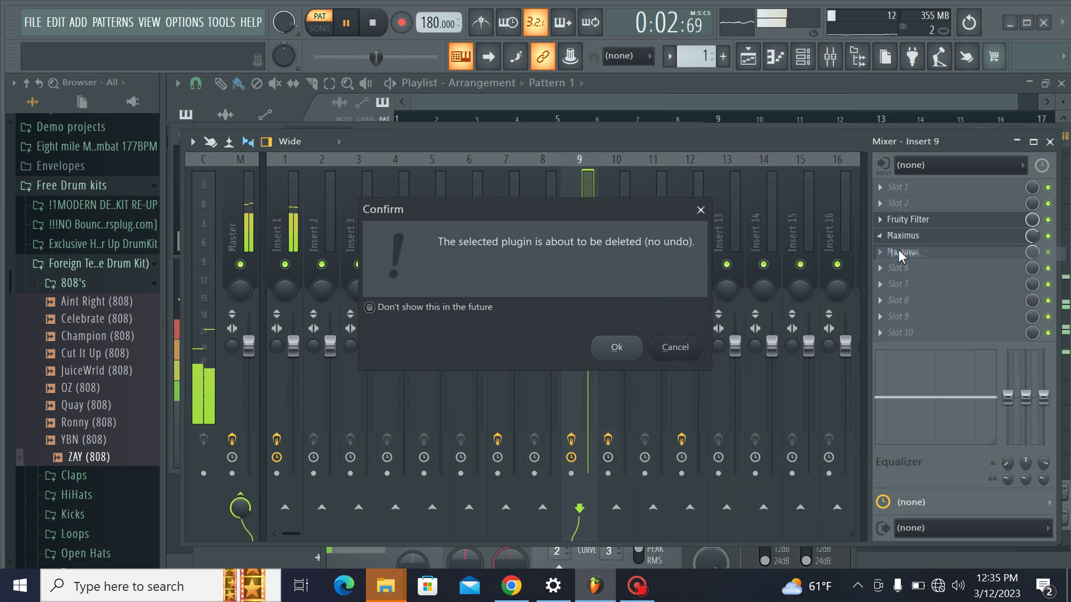
{"action": "left_click", "coordinate": [618, 355]}
Step: On mixer Insert 16, load Maximus with the Clear master RMS preset at a reduced mix level in slot 4 and Fruity Soft Clipper in slot 6
{"action": "left_click", "coordinate": [837, 241]}
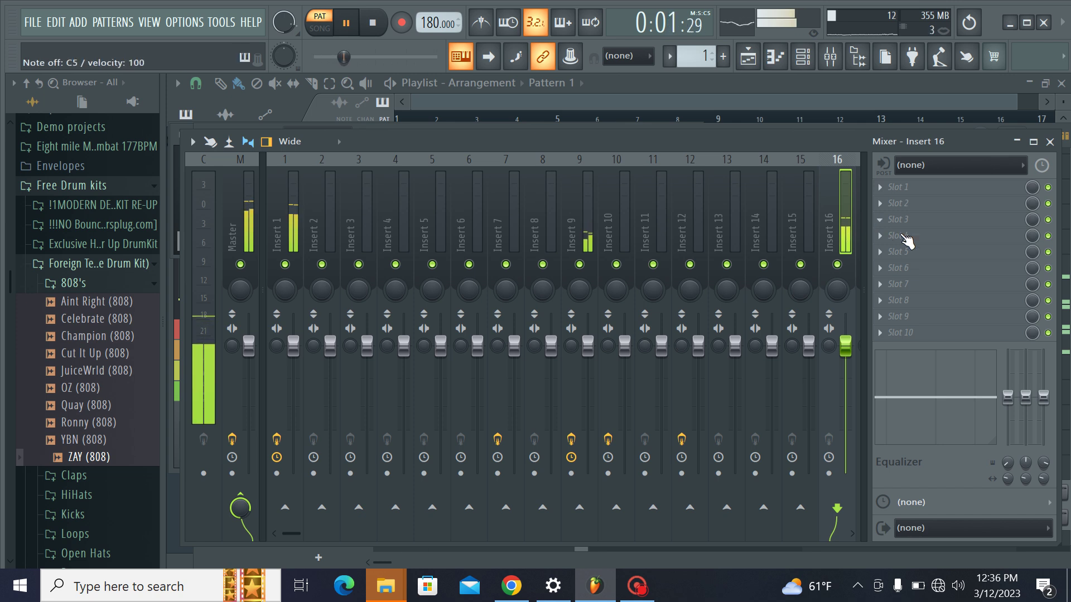
{"action": "left_click", "coordinate": [907, 241]}
{"action": "left_click", "coordinate": [635, 385]}
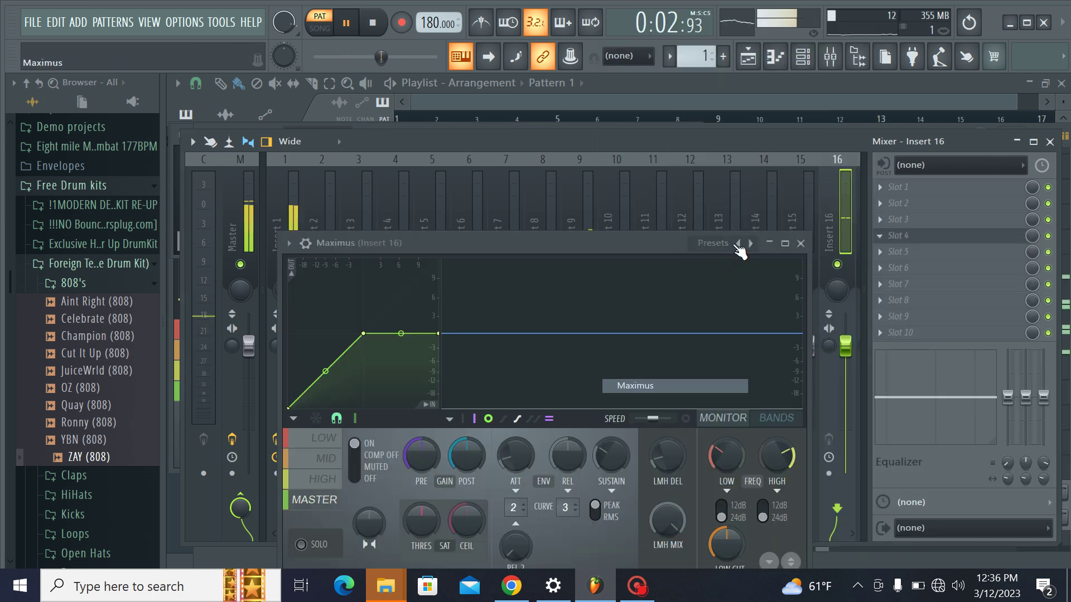
{"action": "left_click", "coordinate": [720, 246]}
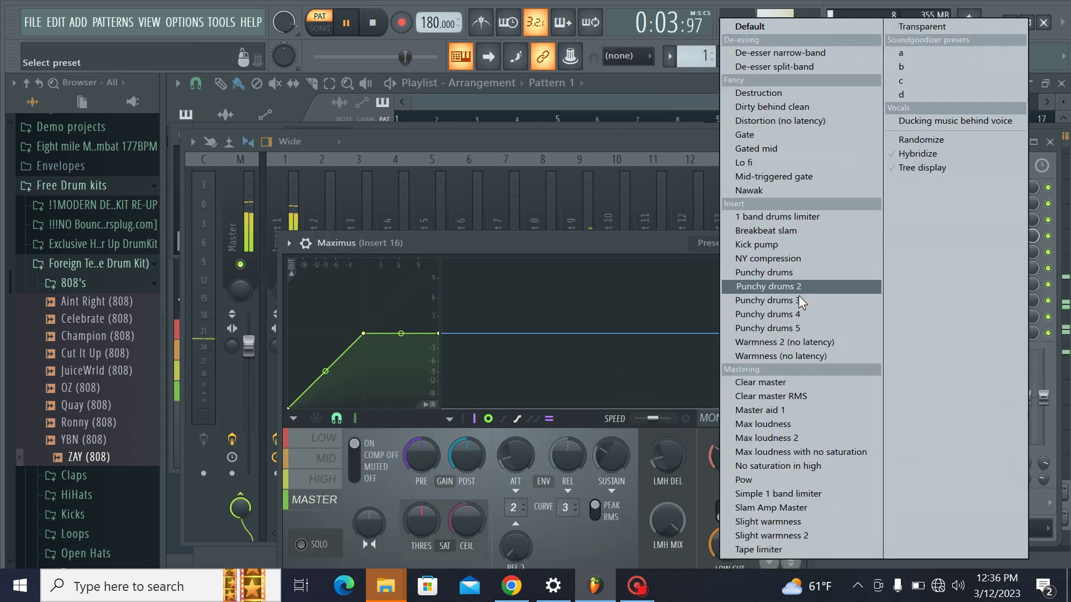
{"action": "left_click", "coordinate": [789, 396]}
{"action": "left_click_drag", "start_coordinate": [1033, 236], "coordinate": [1032, 246]}
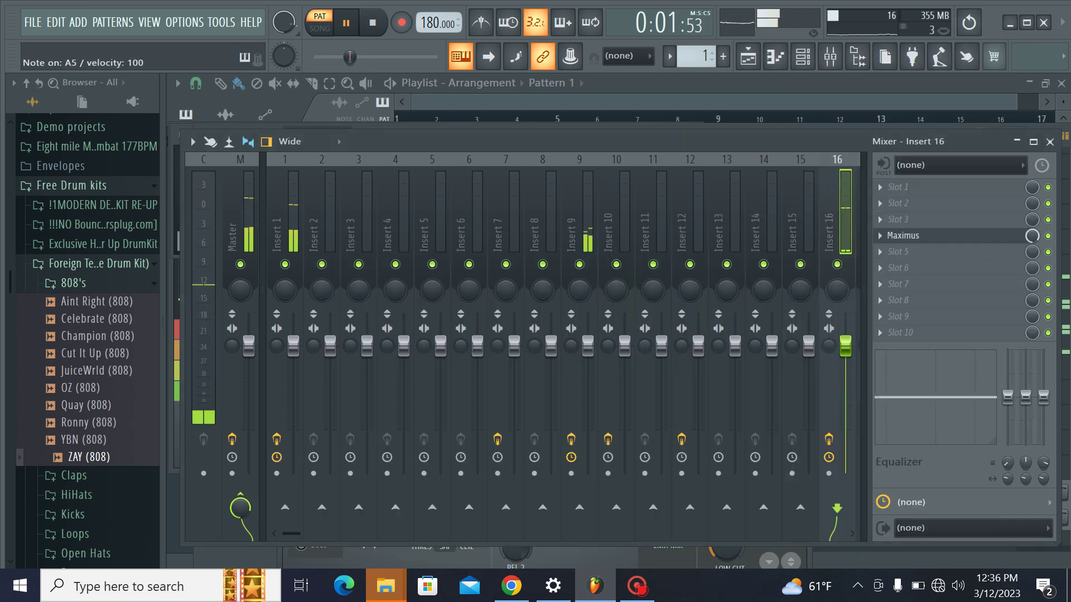
{"action": "left_click", "coordinate": [966, 271]}
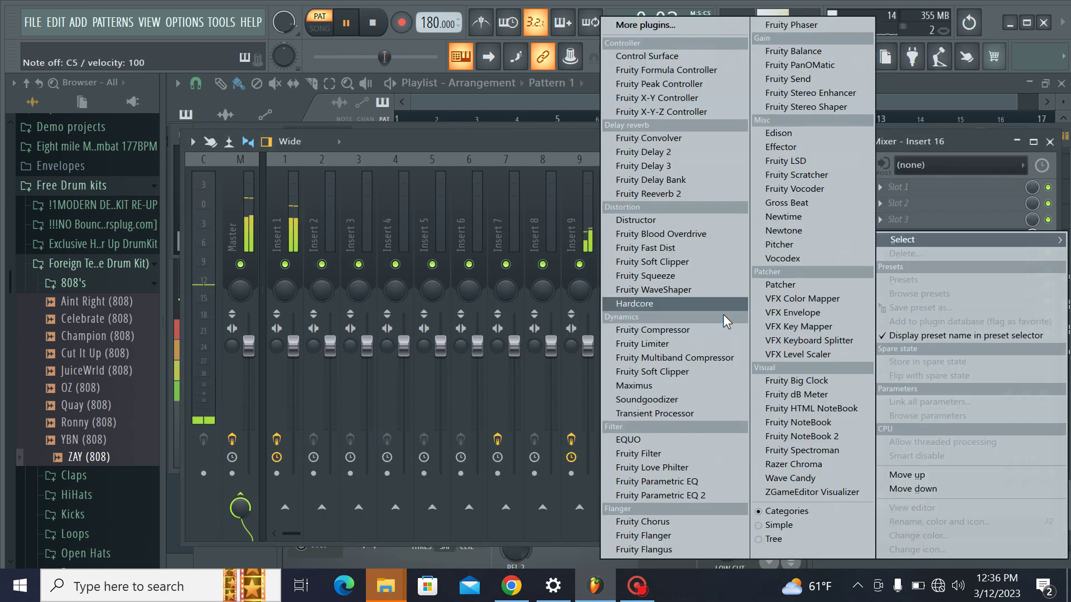
{"action": "left_click", "coordinate": [669, 371]}
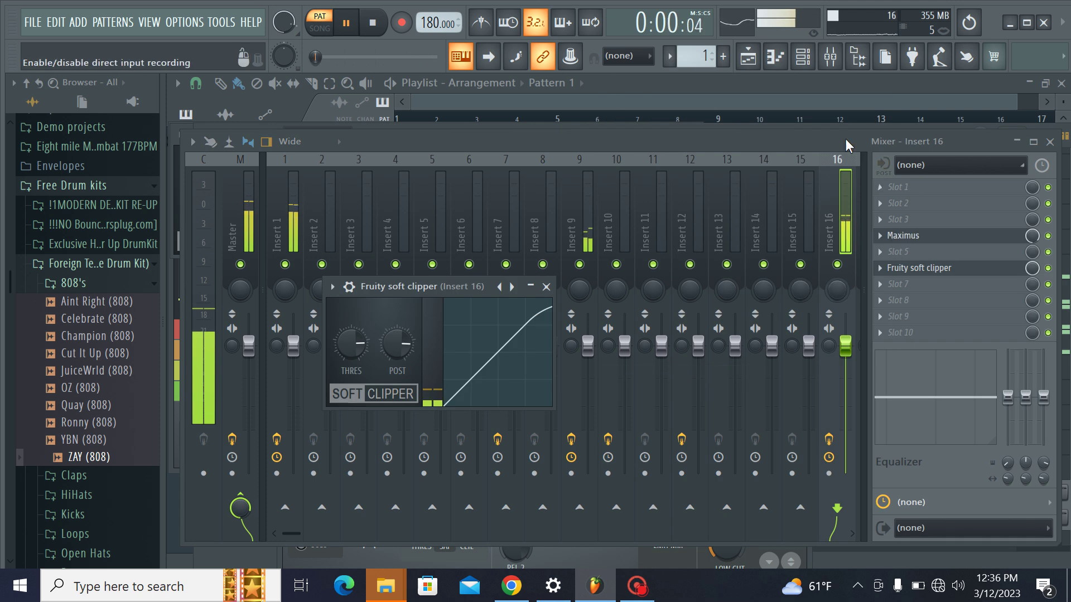
Step: Open the Sawer channel's piano roll and place two consecutive D5 notes at the start of bar 1
{"action": "left_click", "coordinate": [802, 56]}
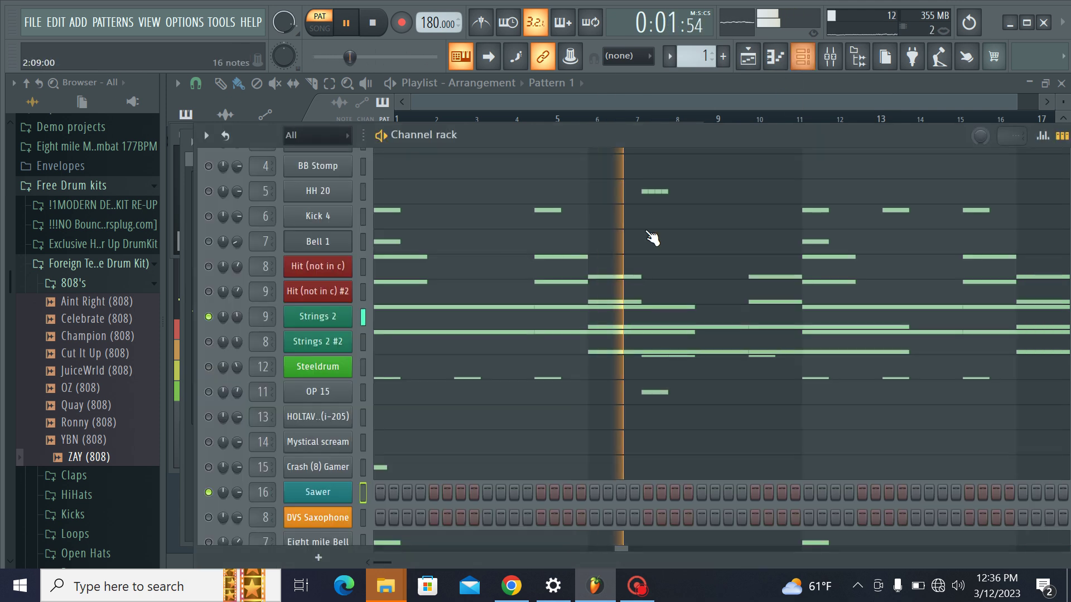
{"action": "right_click", "coordinate": [317, 492]}
{"action": "left_click", "coordinate": [484, 365]}
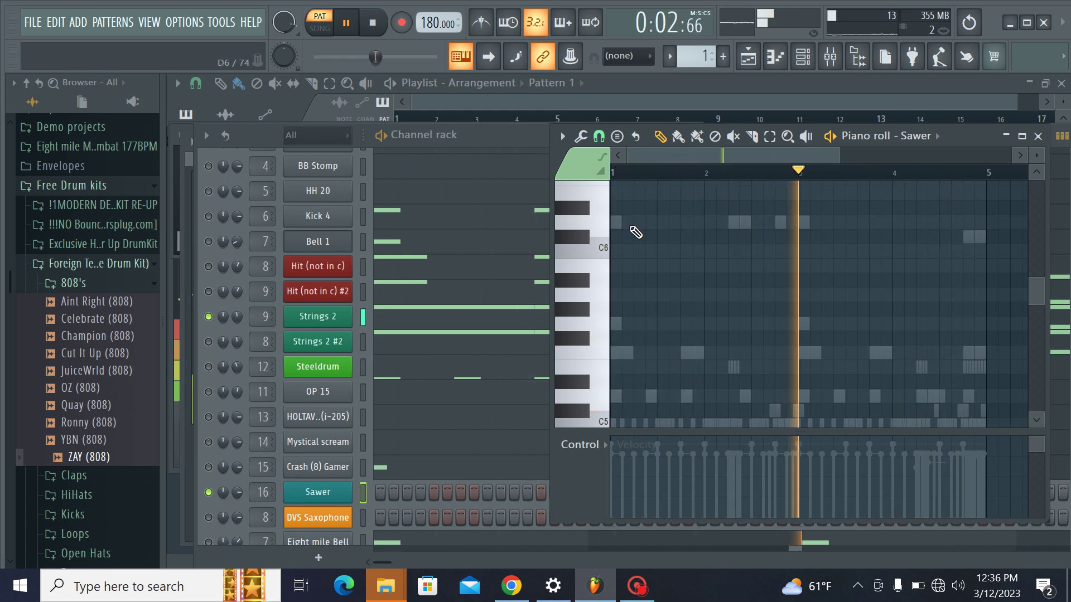
{"action": "scroll", "coordinate": [632, 405], "scroll_direction": "down", "scroll_amount": 1}
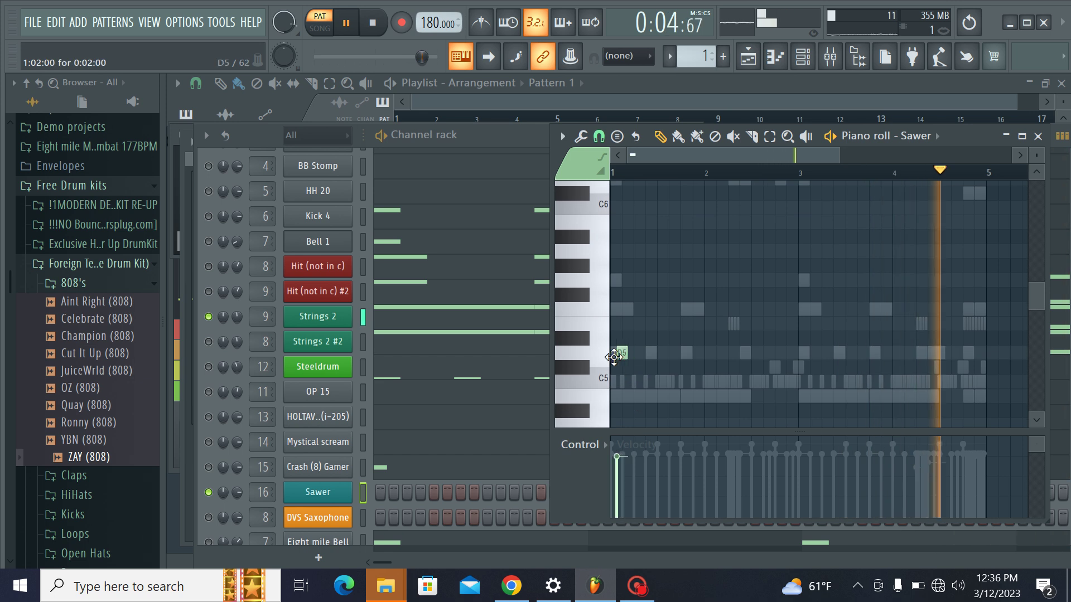
{"action": "left_click", "coordinate": [616, 353]}
{"action": "left_click", "coordinate": [626, 353]}
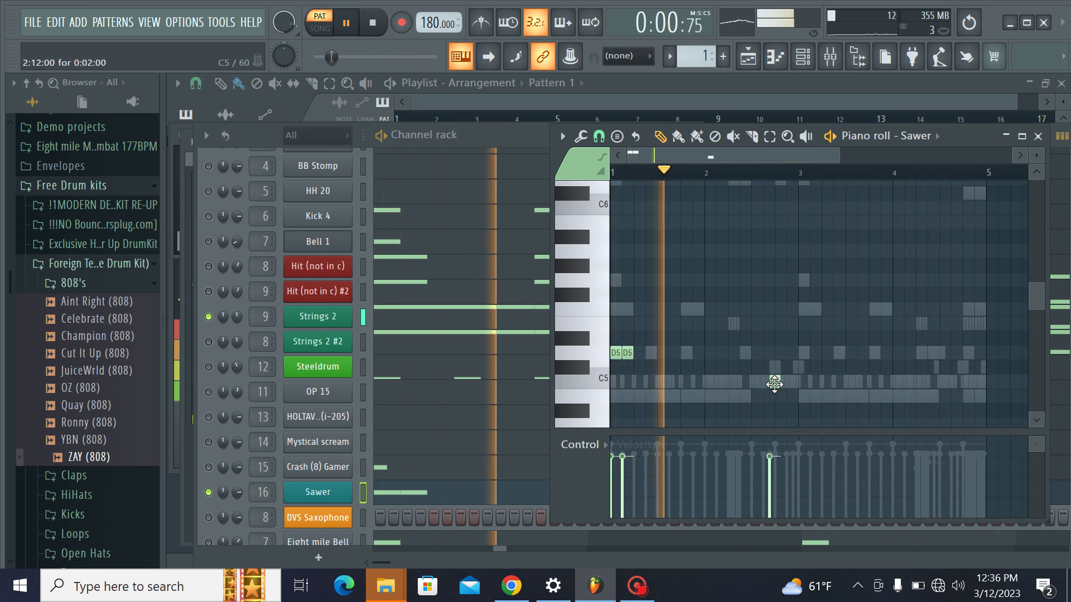
Step: Continue the Sawer melody with C5 at 2:05, D5 at 3:01, 3:07, 3:13 and 3:15, and C5 at 4:13 and 4:15
{"action": "left_click", "coordinate": [739, 382]}
{"action": "left_click_drag", "start_coordinate": [736, 395], "coordinate": [730, 395]}
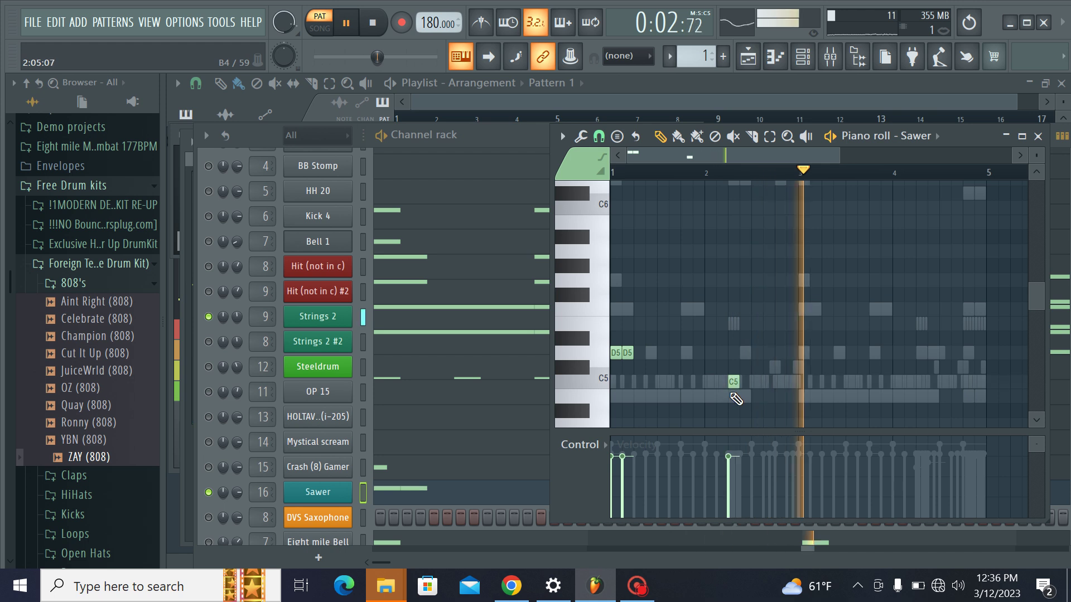
{"action": "left_click", "coordinate": [804, 353]}
{"action": "left_click", "coordinate": [838, 353]}
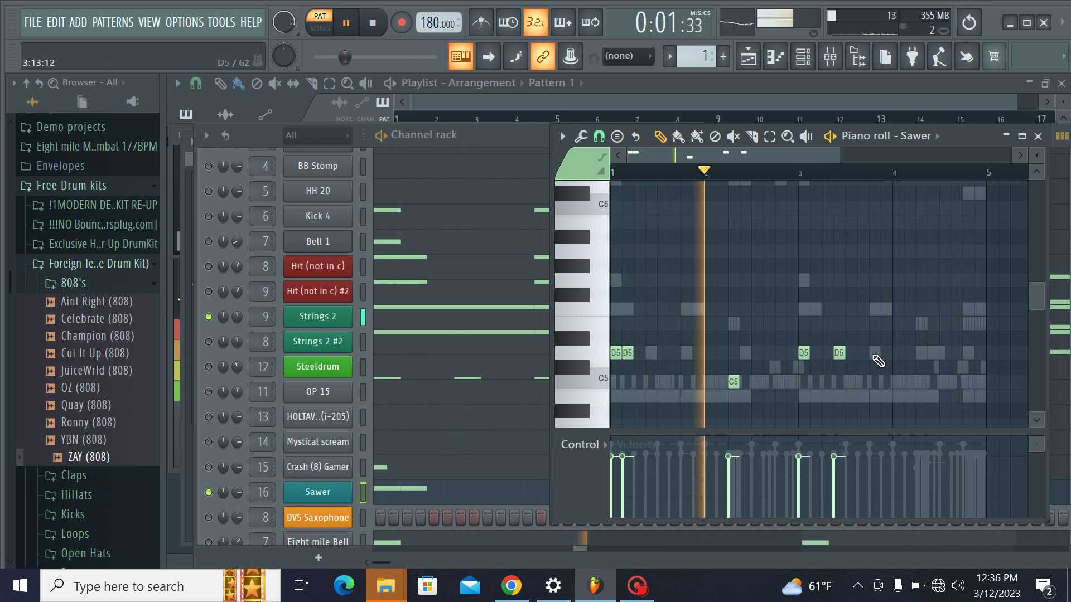
{"action": "left_click", "coordinate": [872, 354]}
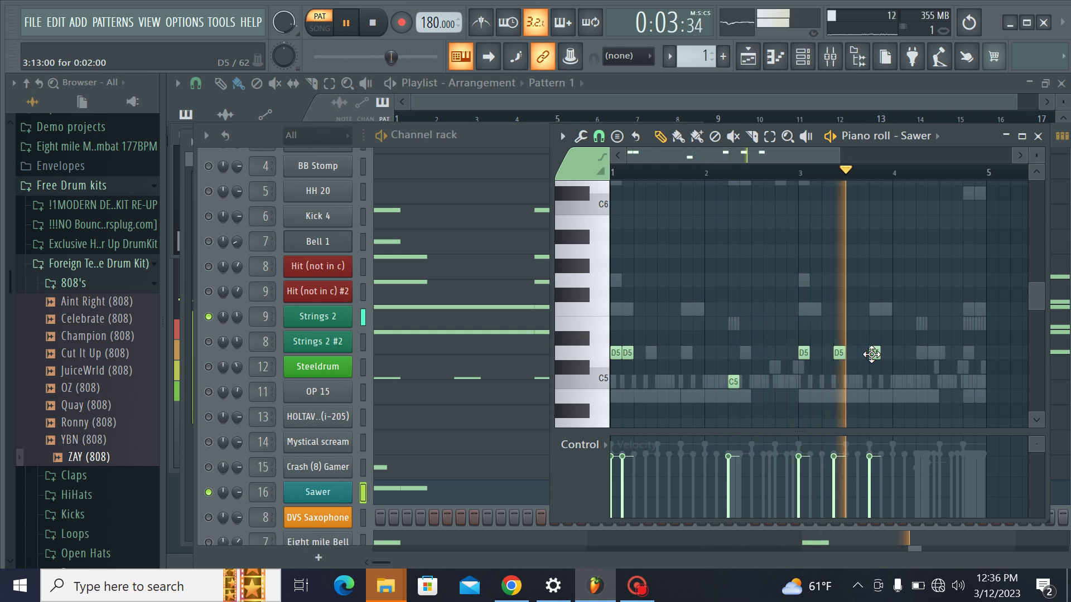
{"action": "left_click", "coordinate": [812, 353]}
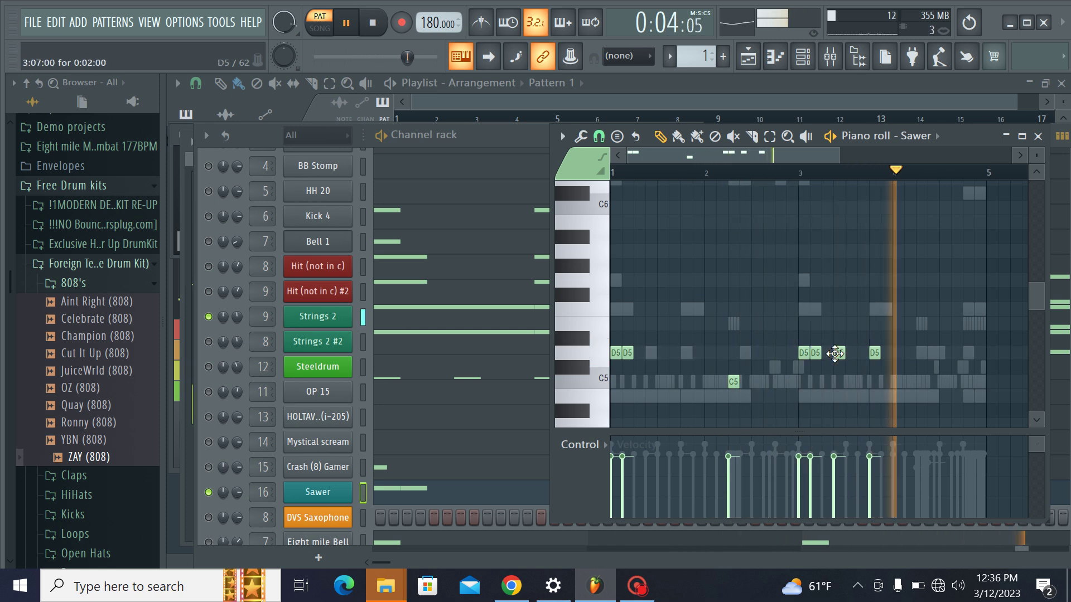
{"action": "left_click_drag", "start_coordinate": [816, 353], "coordinate": [887, 347]}
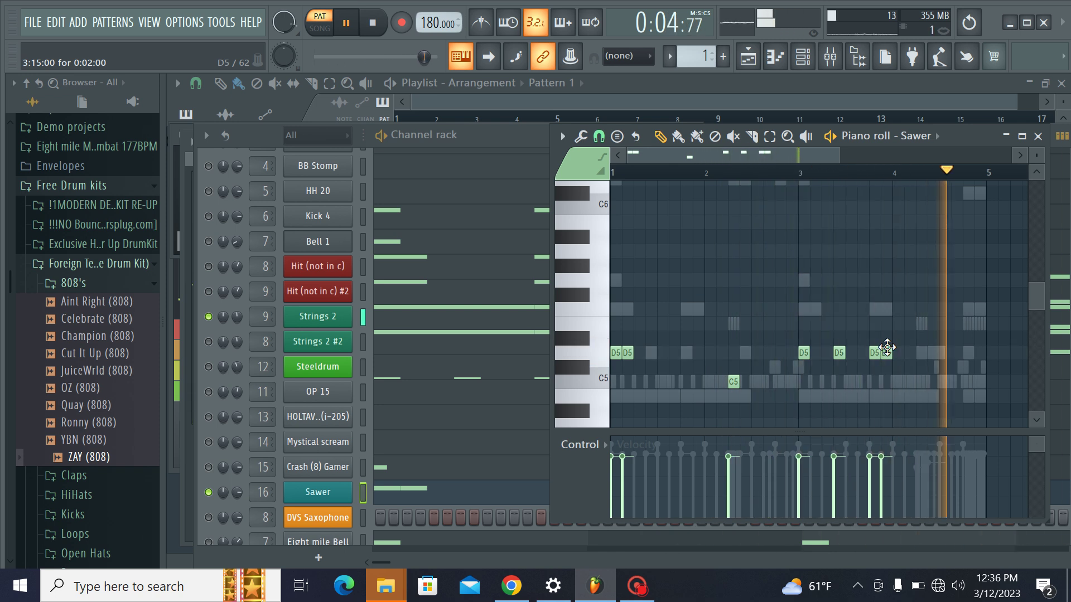
{"action": "left_click", "coordinate": [965, 381]}
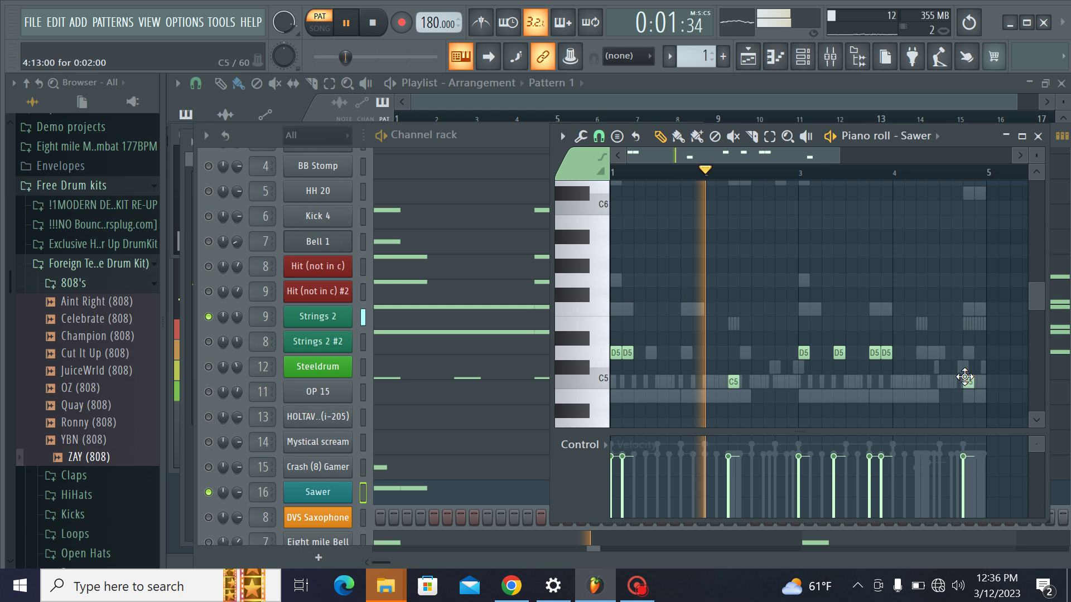
{"action": "left_click", "coordinate": [978, 381]}
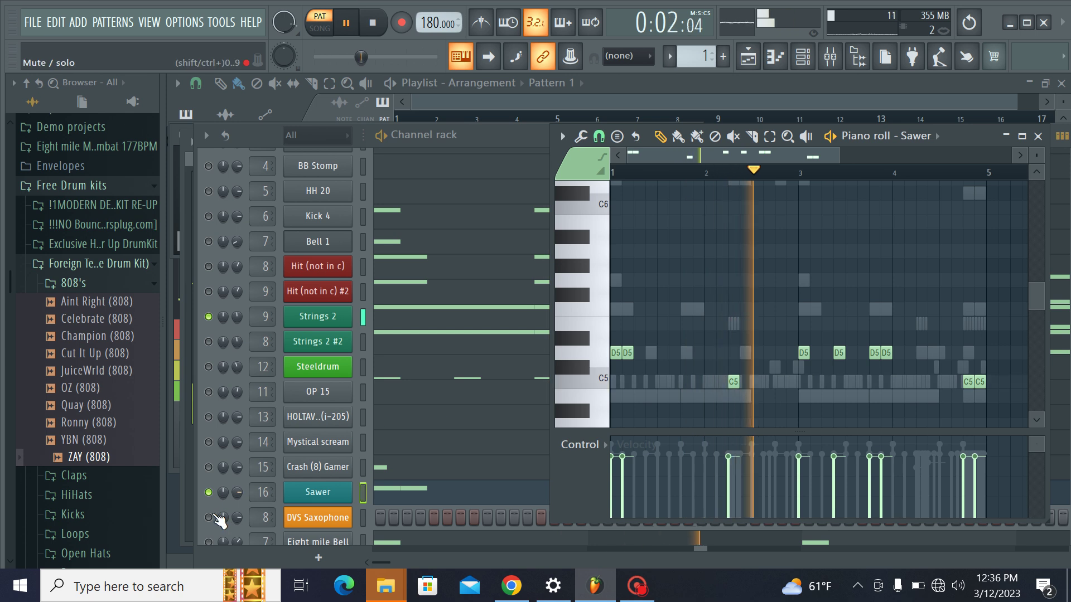
Step: Unmute the DVS Saxophone channel and open its channel options
{"action": "left_click", "coordinate": [209, 517]}
{"action": "right_click", "coordinate": [349, 517]}
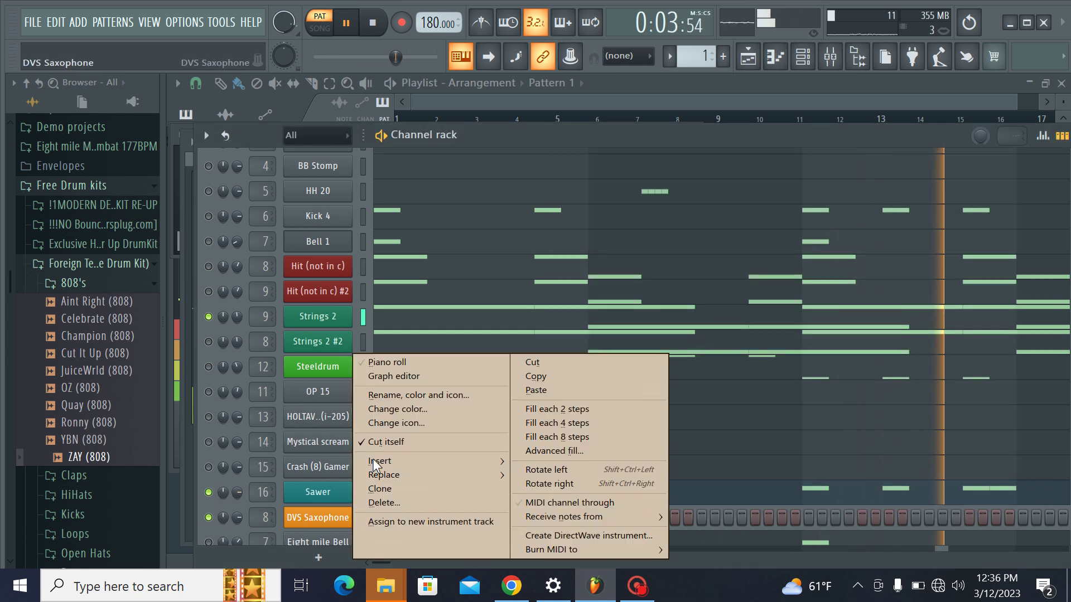
Step: Open the DVS Saxophone channel's piano roll and draw a D5 note from bar 1 to about the middle of bar 4
{"action": "left_click", "coordinate": [426, 362]}
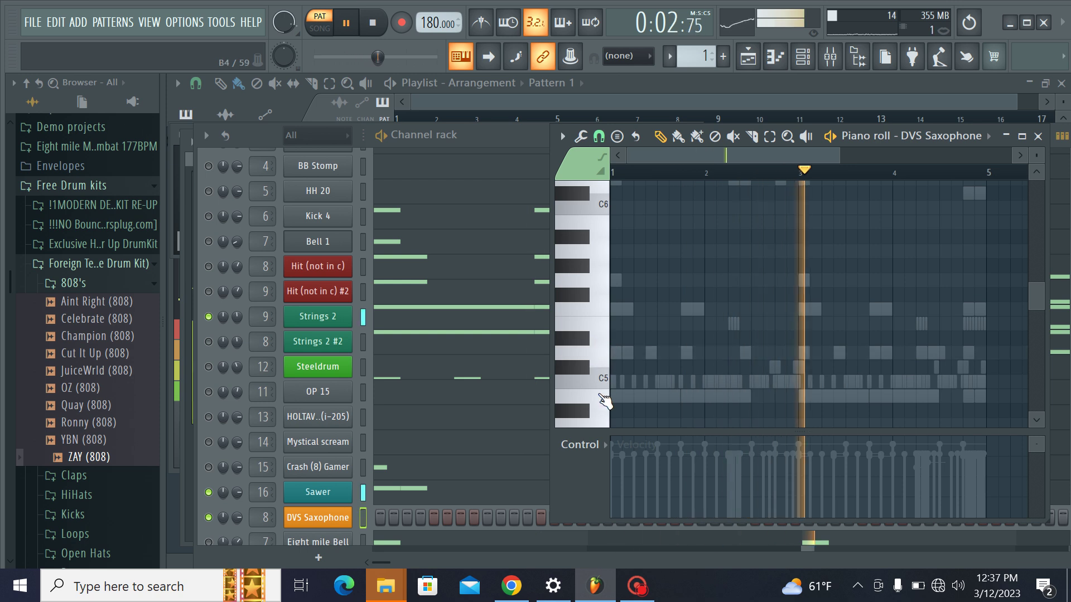
{"action": "left_click", "coordinate": [618, 352]}
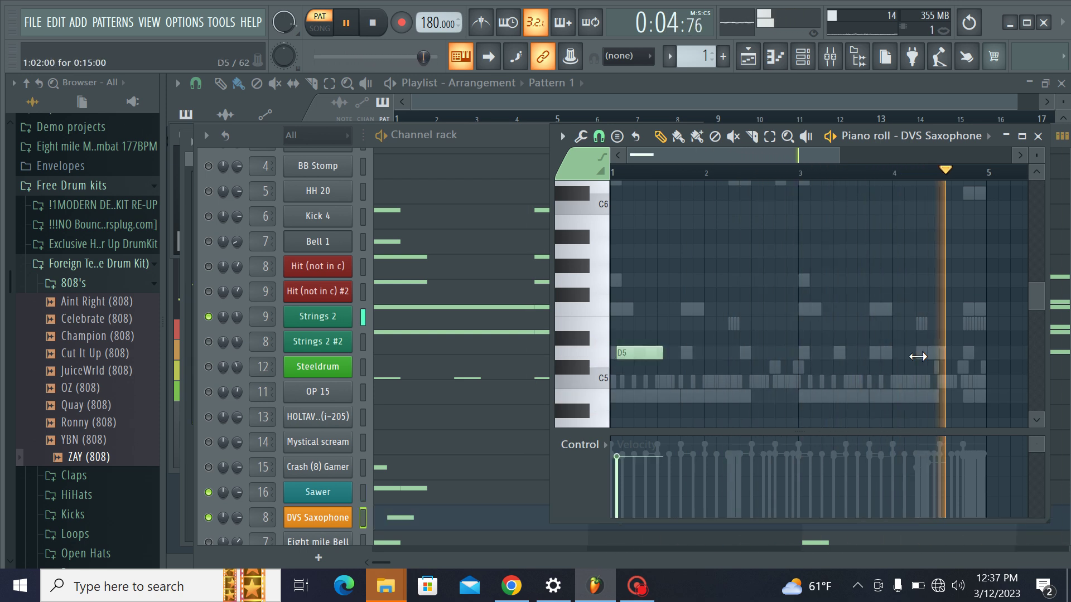
{"action": "left_click_drag", "start_coordinate": [918, 357], "coordinate": [933, 352]}
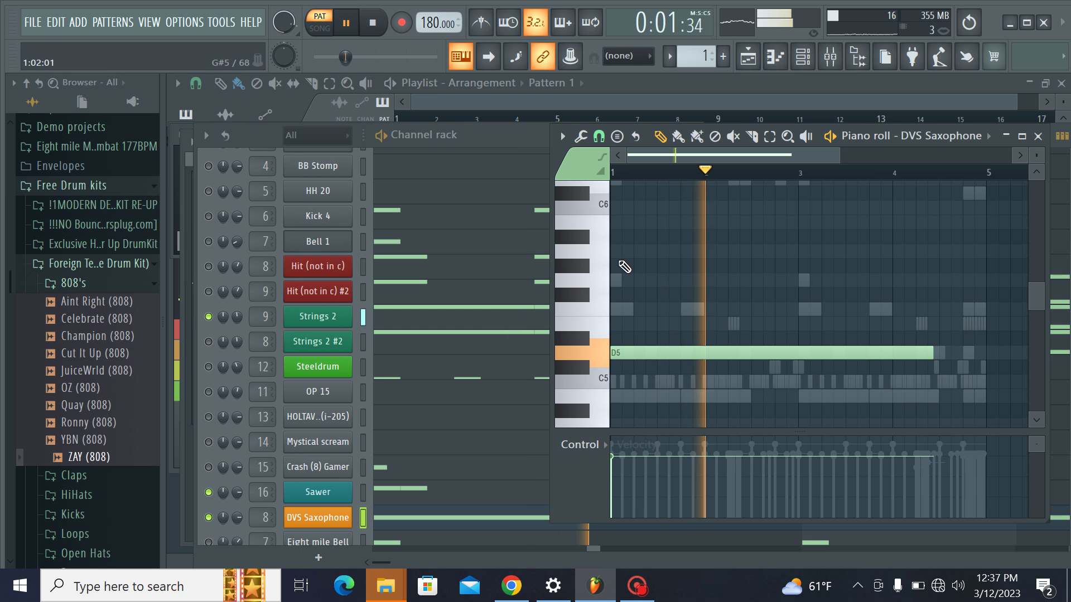
Step: Audition higher saxophone pitches and place an A5 note filling the second half of bar 4
{"action": "scroll", "coordinate": [597, 270], "scroll_direction": "up", "scroll_amount": 2}
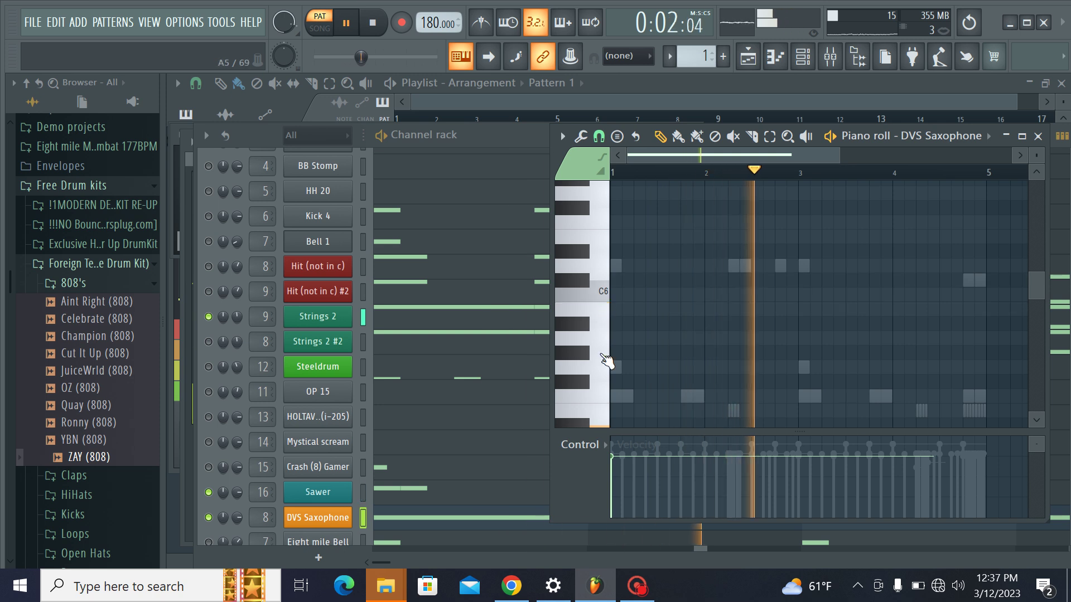
{"action": "left_click", "coordinate": [601, 370]}
{"action": "left_click", "coordinate": [602, 341]}
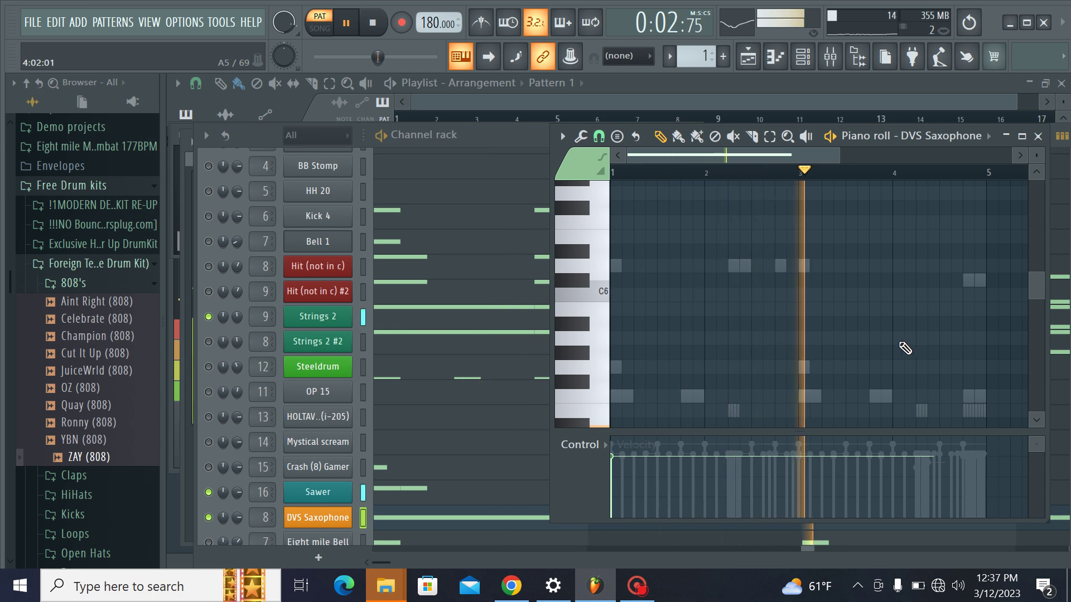
{"action": "left_click", "coordinate": [899, 342]}
{"action": "right_click", "coordinate": [900, 341]}
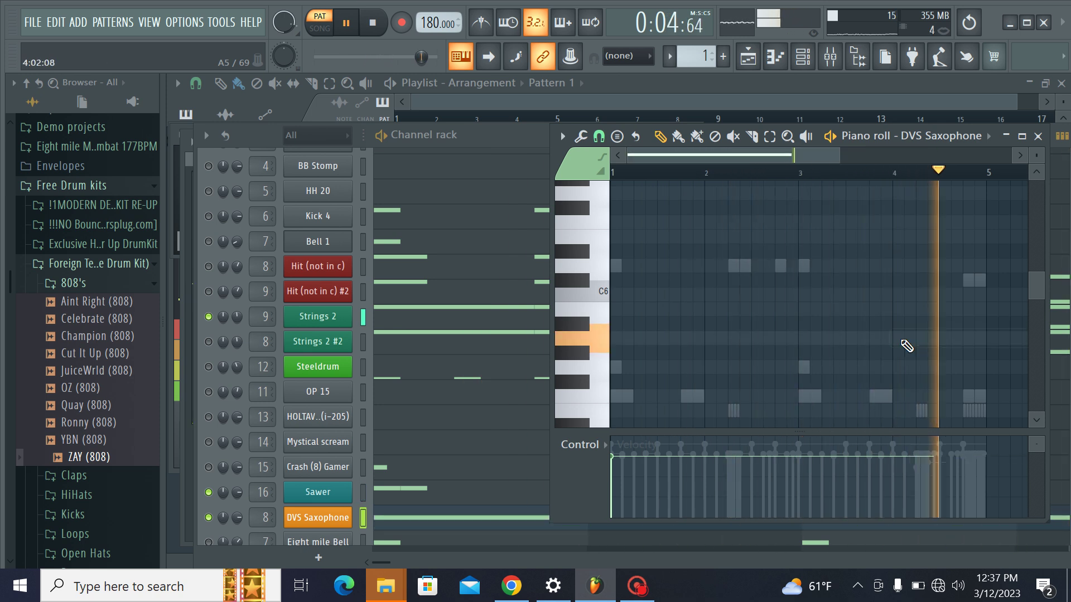
{"action": "left_click_drag", "start_coordinate": [804, 337], "coordinate": [742, 336]}
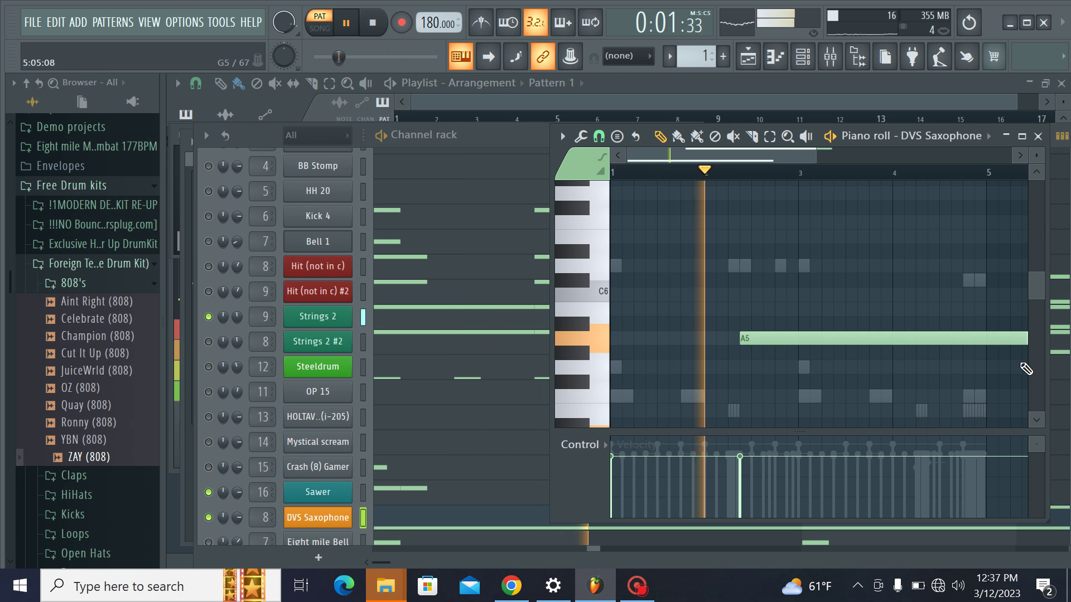
{"action": "left_click_drag", "start_coordinate": [1002, 339], "coordinate": [988, 358]}
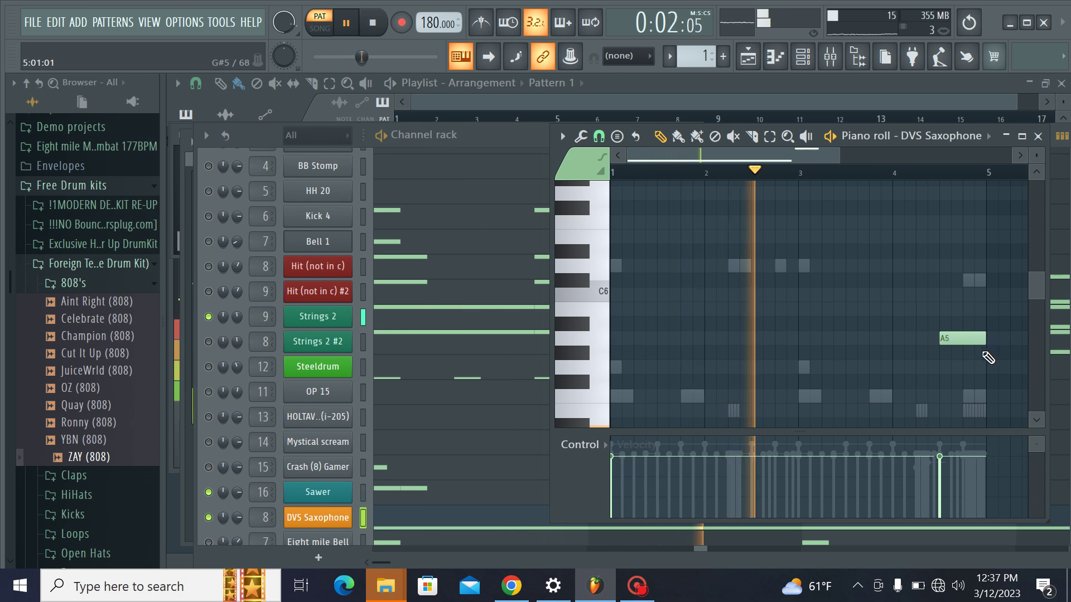
Step: Shorten the long D5 note to end at bar 3 and add a second two-bar D5 note starting there
{"action": "scroll", "coordinate": [954, 332], "scroll_direction": "down", "scroll_amount": 4}
{"action": "left_click_drag", "start_coordinate": [944, 282], "coordinate": [793, 282]}
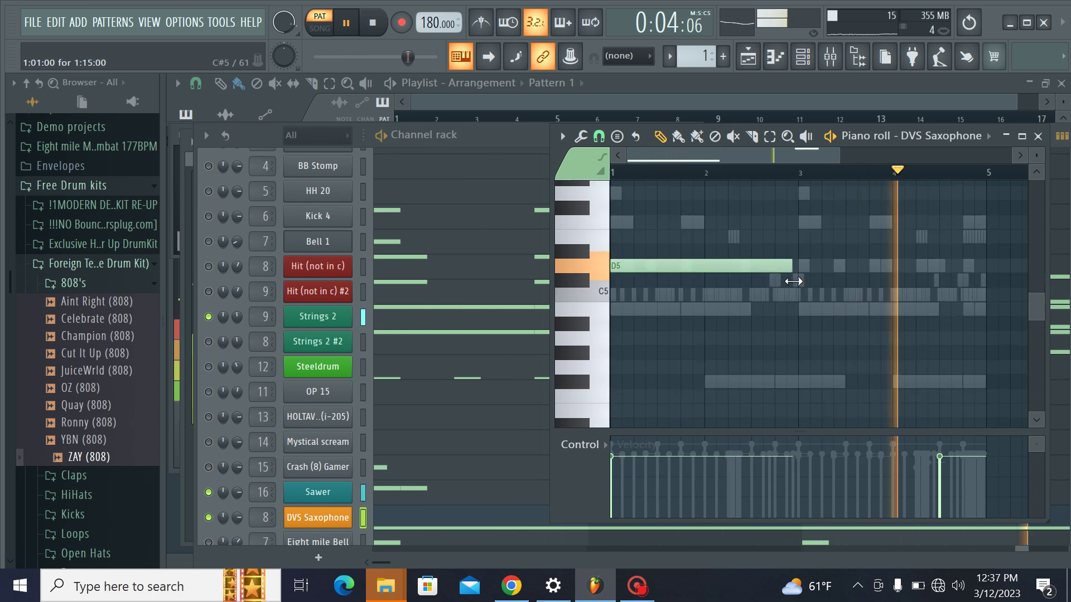
{"action": "left_click", "coordinate": [801, 266]}
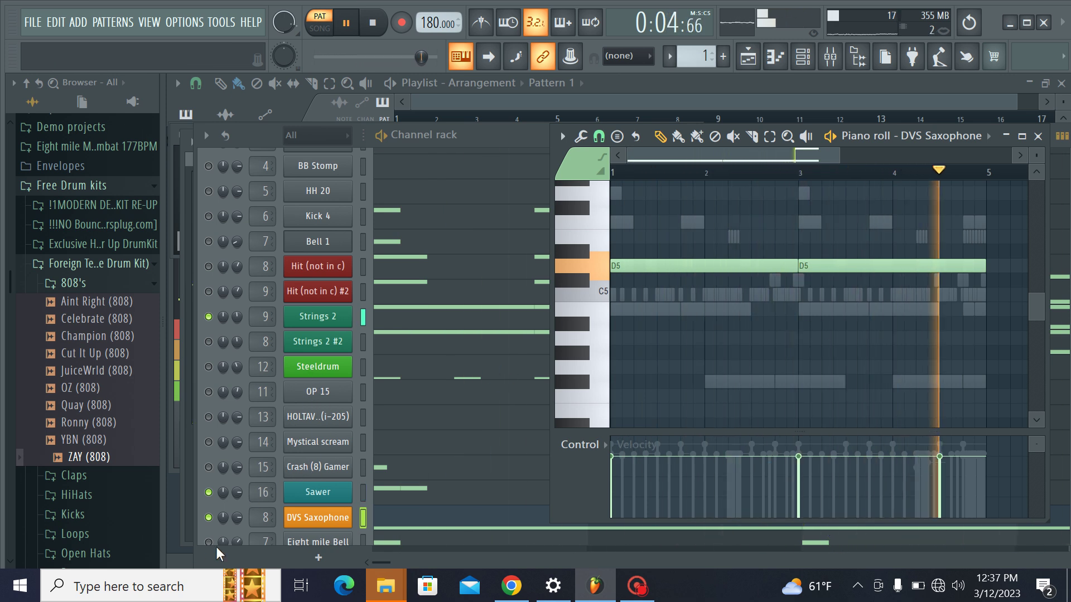
Step: Lower the DVS Saxophone channel's volume and turn all channels in the rack back on
{"action": "left_click_drag", "start_coordinate": [237, 518], "coordinate": [237, 528]}
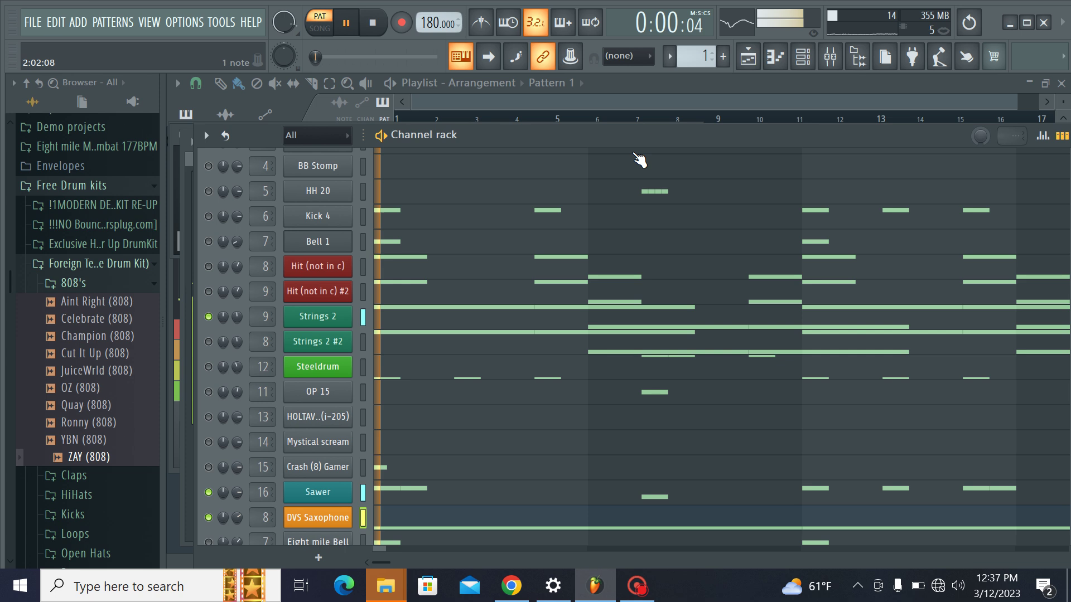
{"action": "scroll", "coordinate": [217, 184], "scroll_direction": "up", "scroll_amount": 3}
{"action": "right_click", "coordinate": [213, 174]}
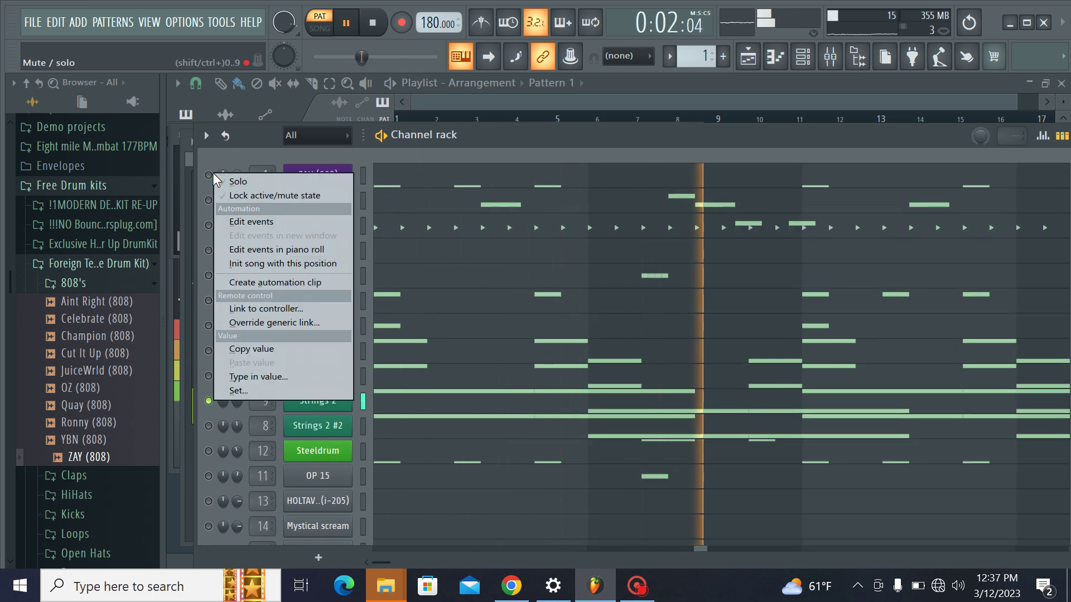
{"action": "left_click", "coordinate": [217, 181]}
{"action": "right_click", "coordinate": [210, 175]}
{"action": "left_click", "coordinate": [214, 183]}
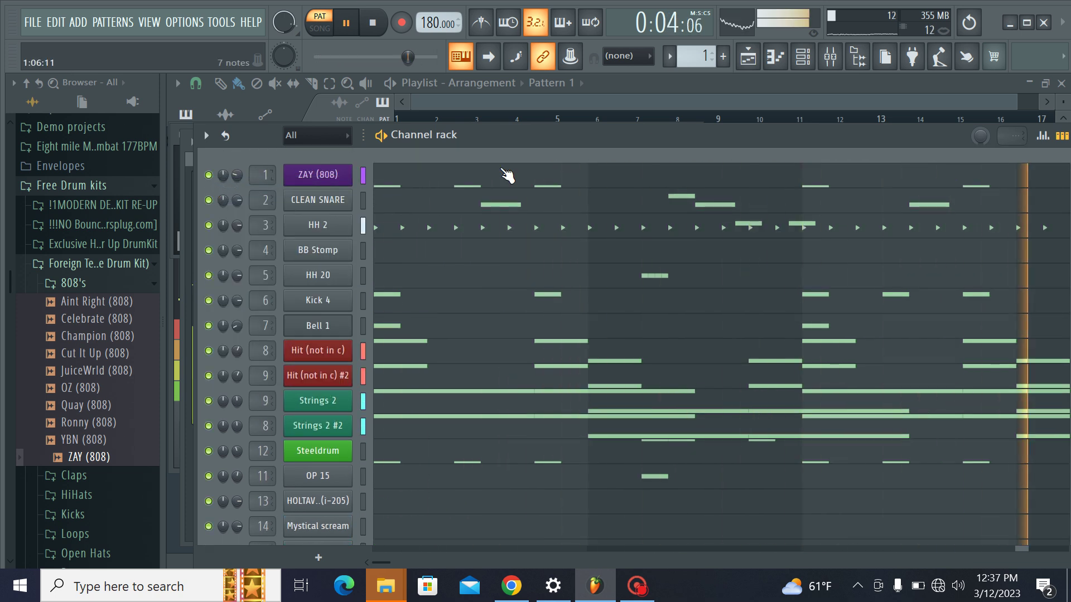
Step: Clone Pattern 1 in the playlist's pattern list and split the clone by channel
{"action": "left_click", "coordinate": [802, 56]}
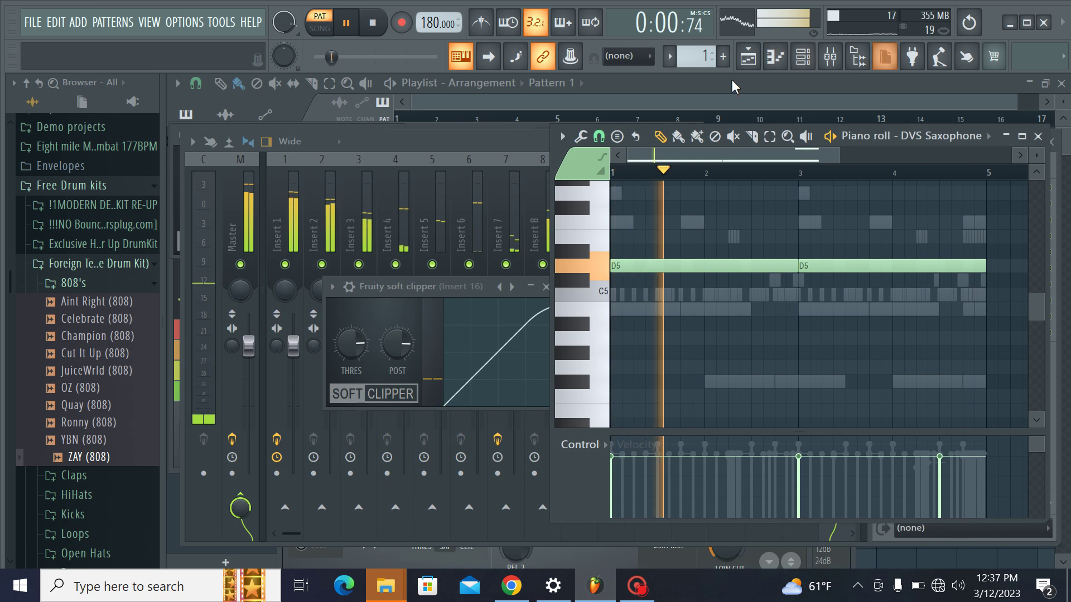
{"action": "left_click", "coordinate": [748, 56]}
{"action": "right_click", "coordinate": [232, 142]}
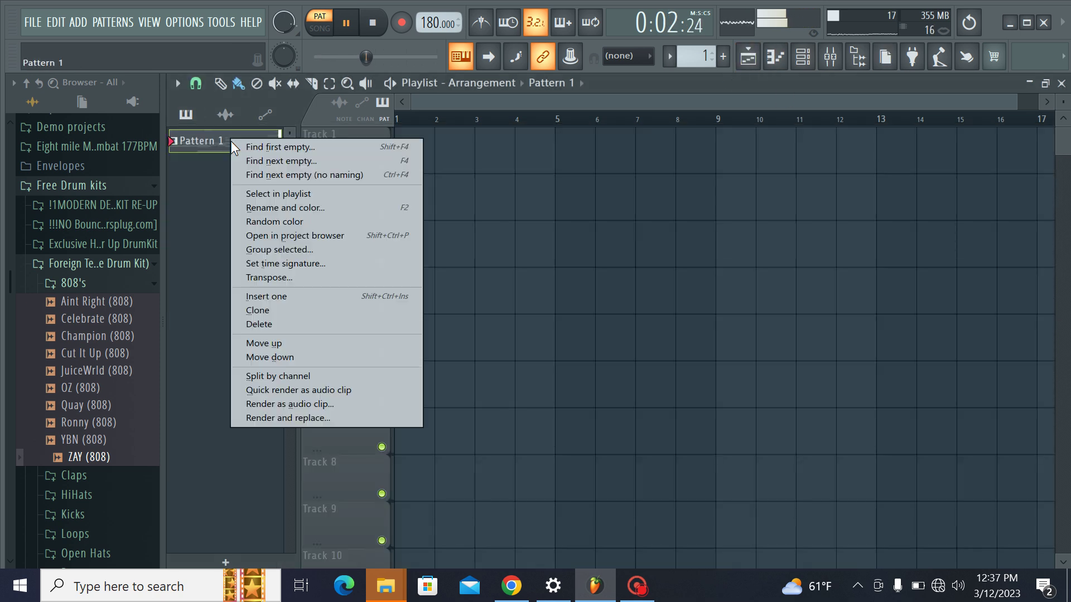
{"action": "left_click", "coordinate": [306, 311]}
{"action": "right_click", "coordinate": [256, 177]}
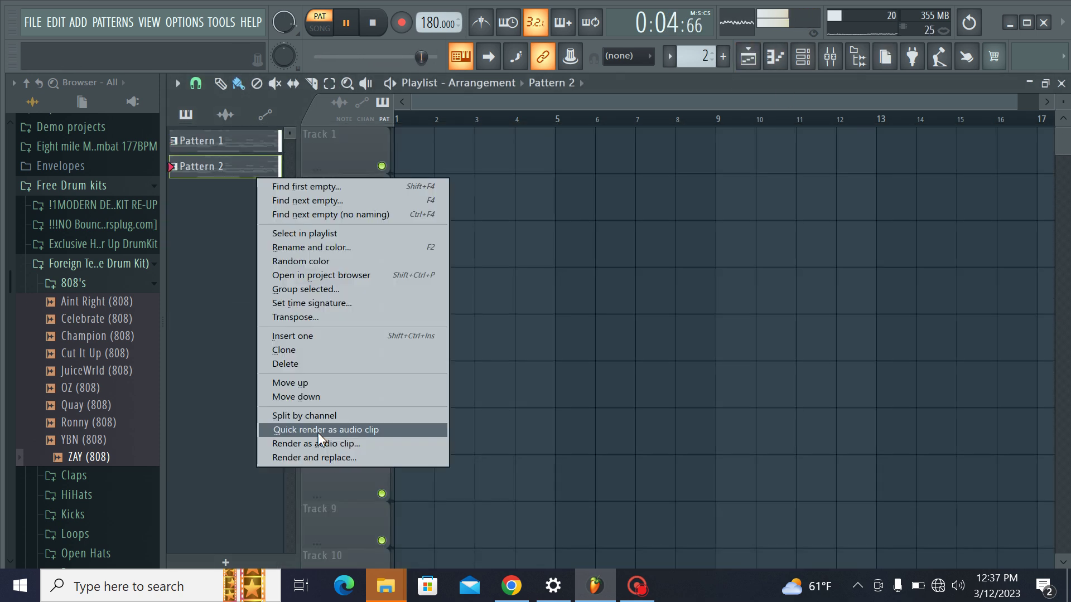
{"action": "left_click", "coordinate": [319, 416]}
{"action": "left_click", "coordinate": [229, 350]}
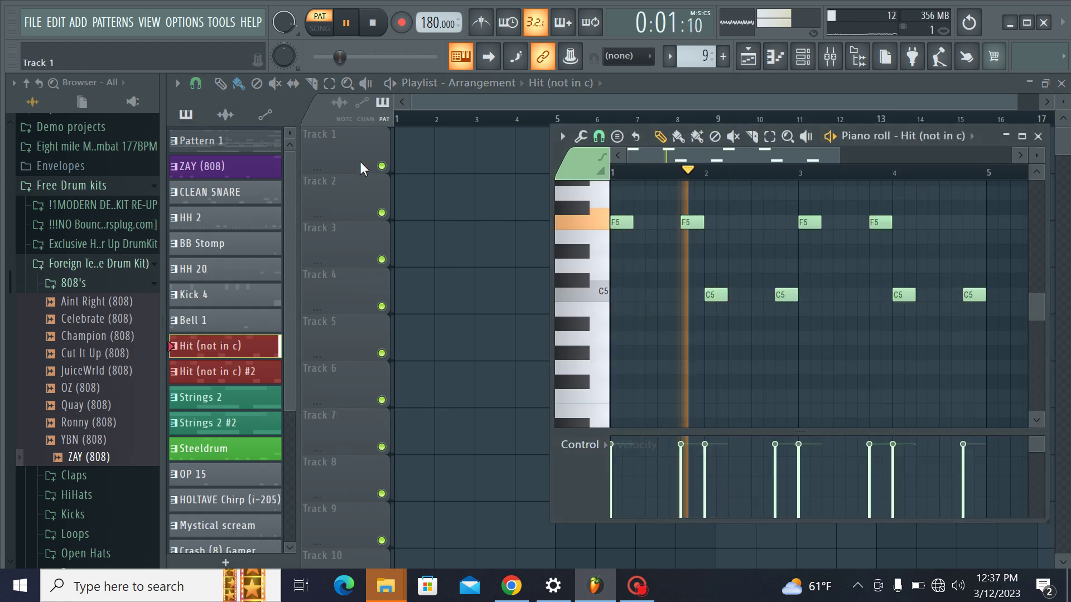
{"action": "key", "text": "F6"}
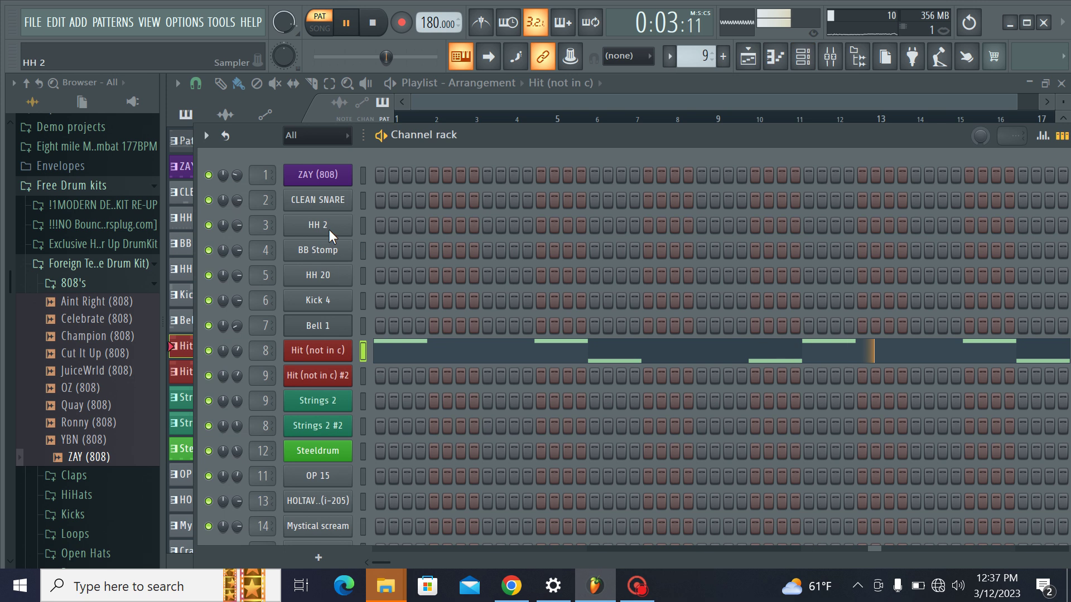
{"action": "right_click", "coordinate": [329, 229]}
{"action": "left_click", "coordinate": [397, 364]}
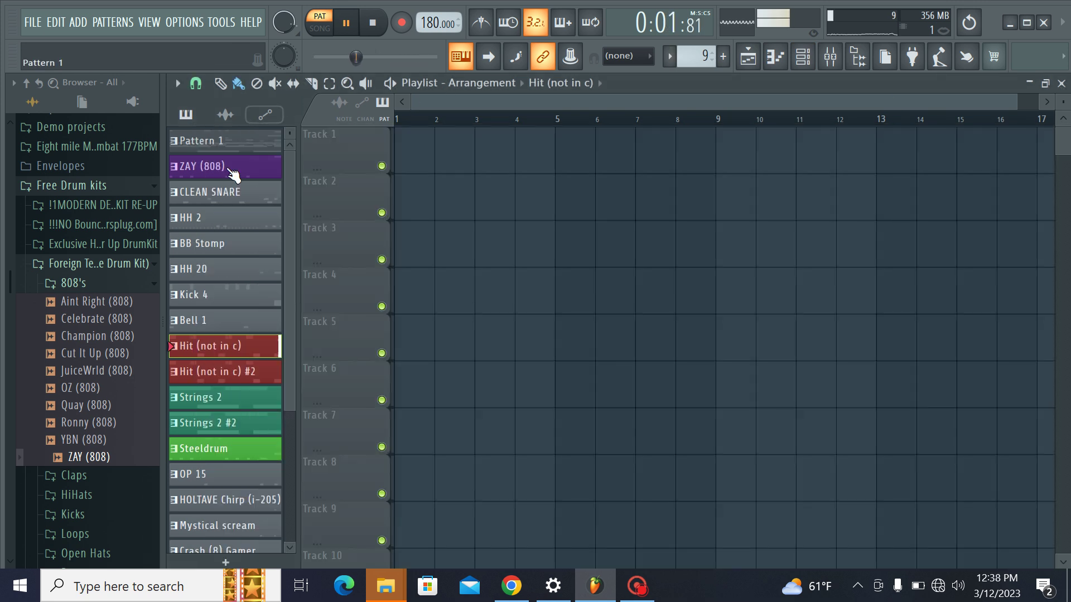
{"action": "left_click", "coordinate": [291, 96]}
Step: Place two back-to-back Hit (not in c) pattern clips on Track 1, filling bars 1 to 8
{"action": "left_click", "coordinate": [229, 372]}
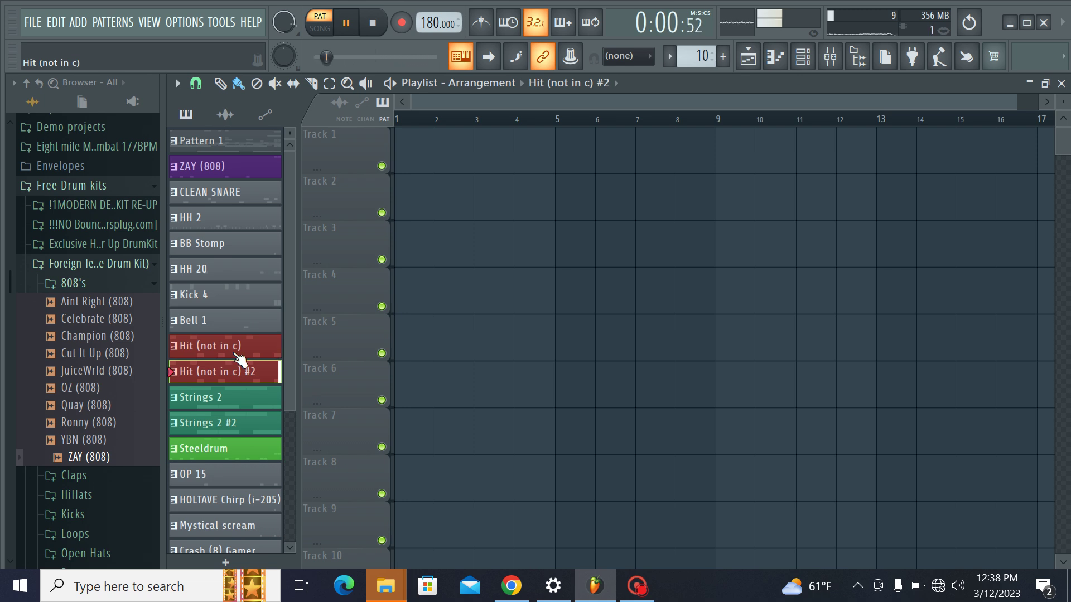
{"action": "left_click", "coordinate": [237, 351]}
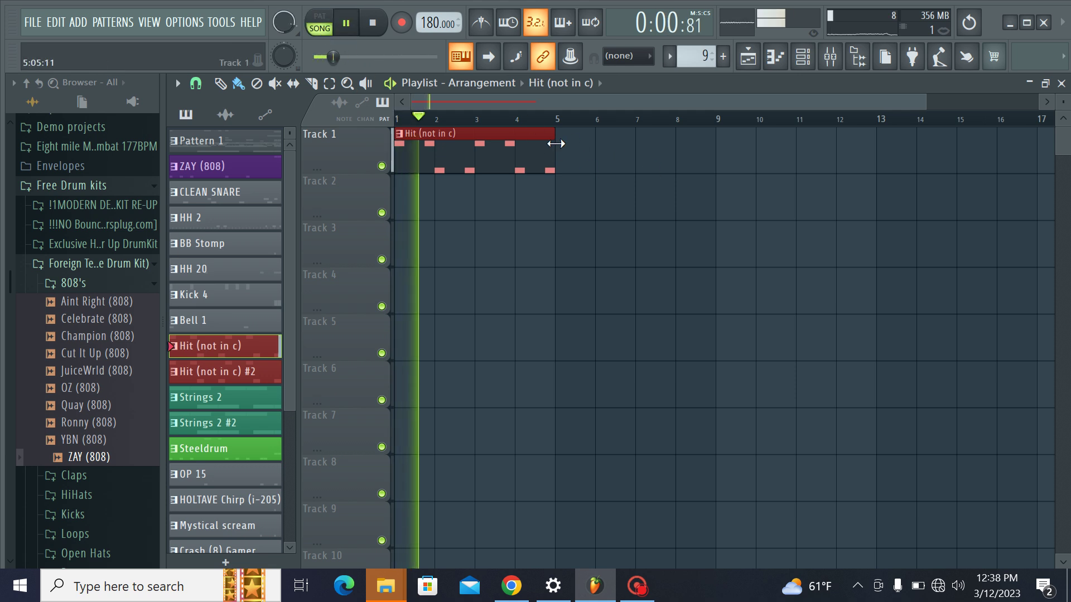
{"action": "left_click", "coordinate": [558, 143]}
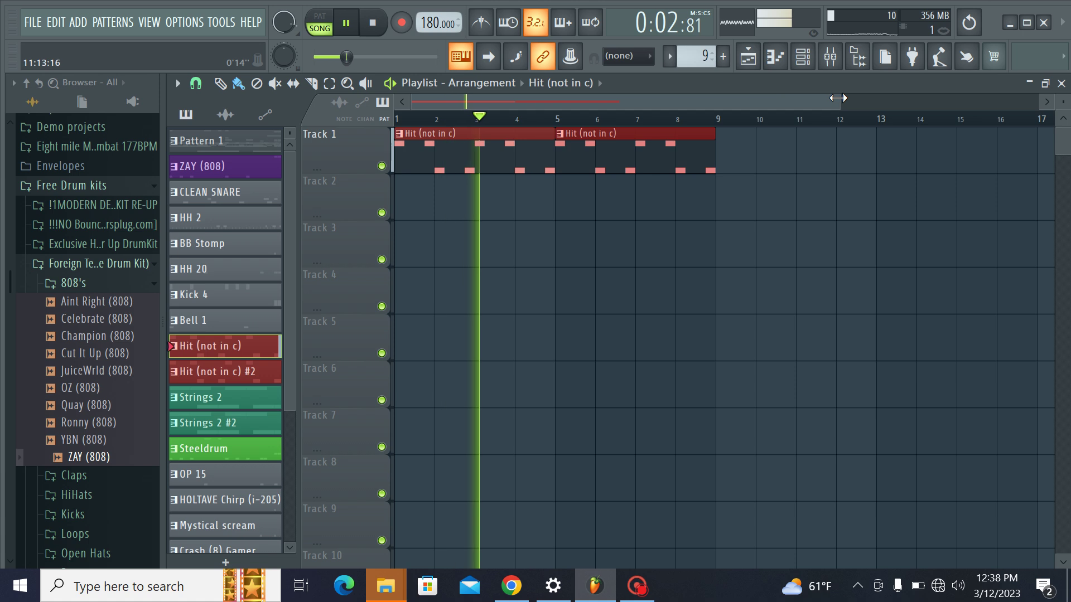
Step: Place two consecutive Hit (not in c) #2 pattern clips on Track 2, filling bars 9 to 16
{"action": "left_click_drag", "start_coordinate": [837, 102], "coordinate": [1069, 105]}
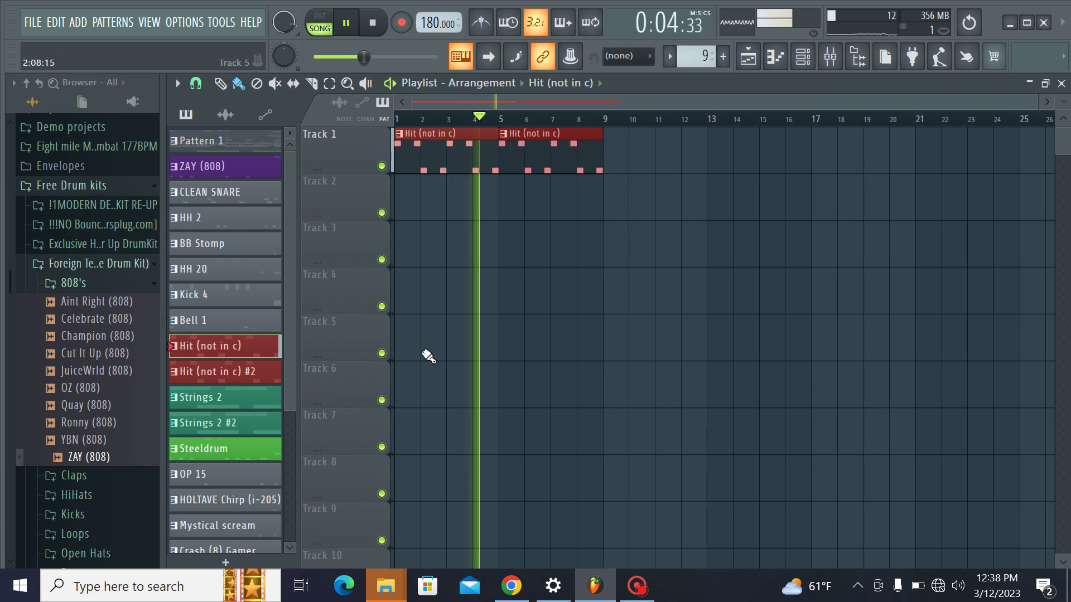
{"action": "left_click", "coordinate": [223, 375]}
{"action": "left_click_drag", "start_coordinate": [600, 213], "coordinate": [747, 190]}
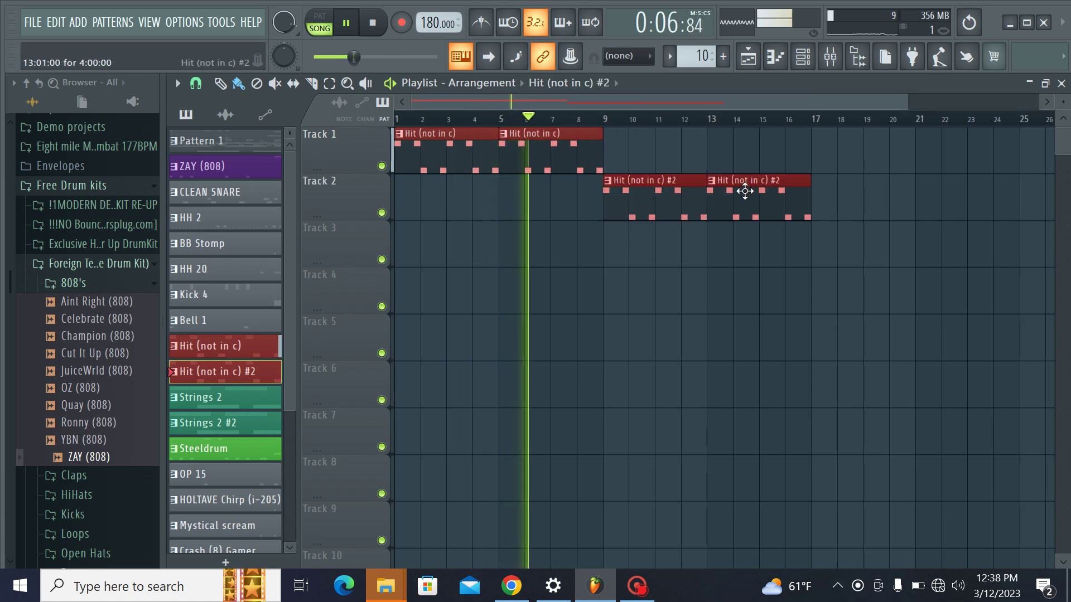
Step: Duplicate all four clips on Tracks 1 and 2 so the sequence repeats from bar 17
{"action": "left_click_drag", "start_coordinate": [783, 261], "coordinate": [426, 127]}
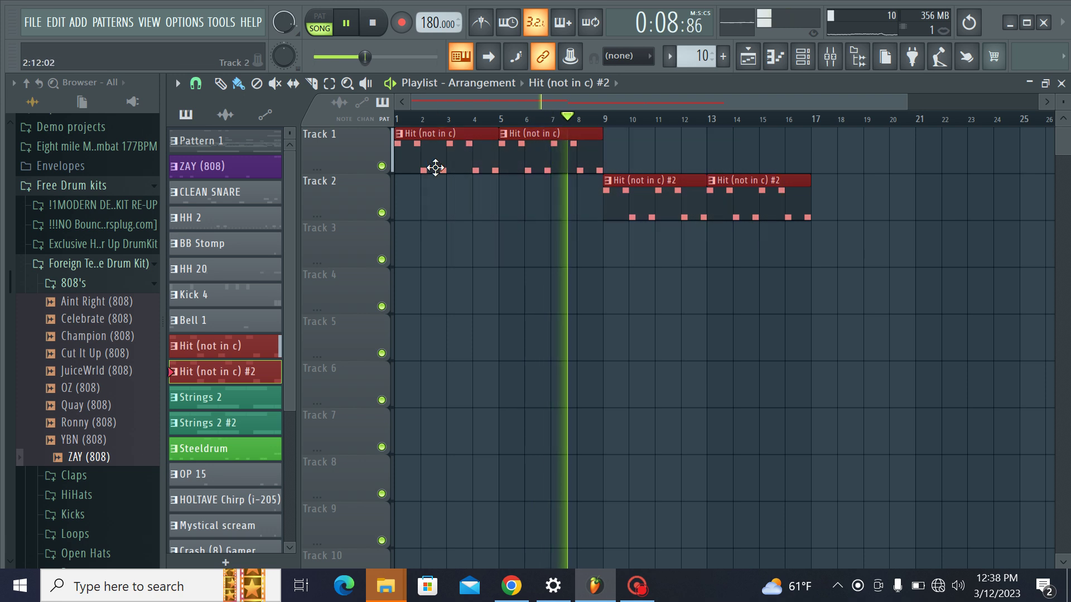
{"action": "left_click_drag", "start_coordinate": [430, 167], "coordinate": [849, 152]}
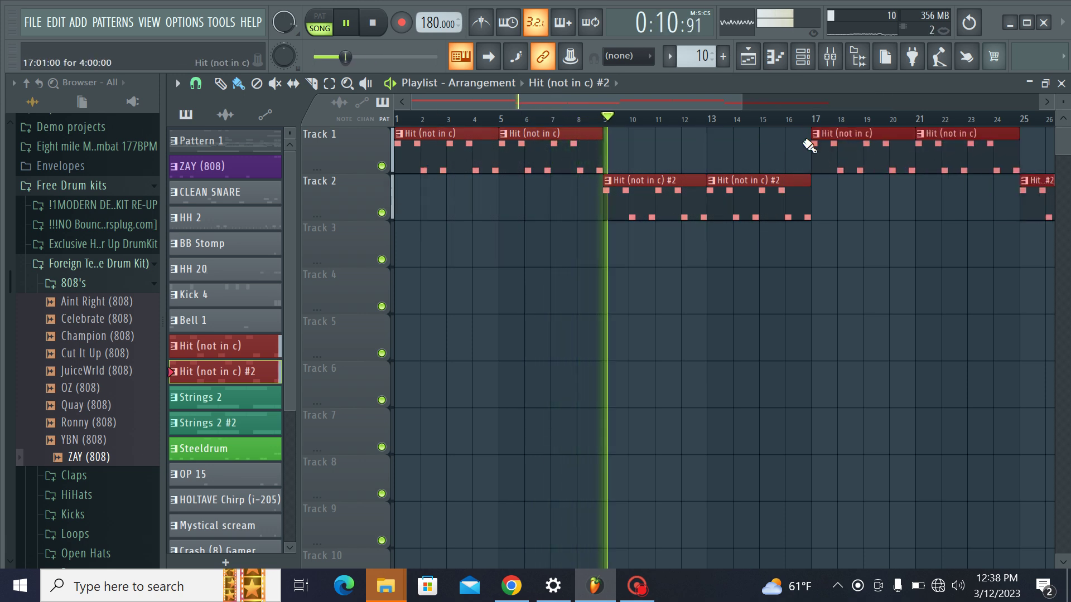
Step: Delete the two duplicated Hit (not in c) #2 clips in bars 25 to 32 of Track 2
{"action": "left_click_drag", "start_coordinate": [747, 106], "coordinate": [1062, 89]}
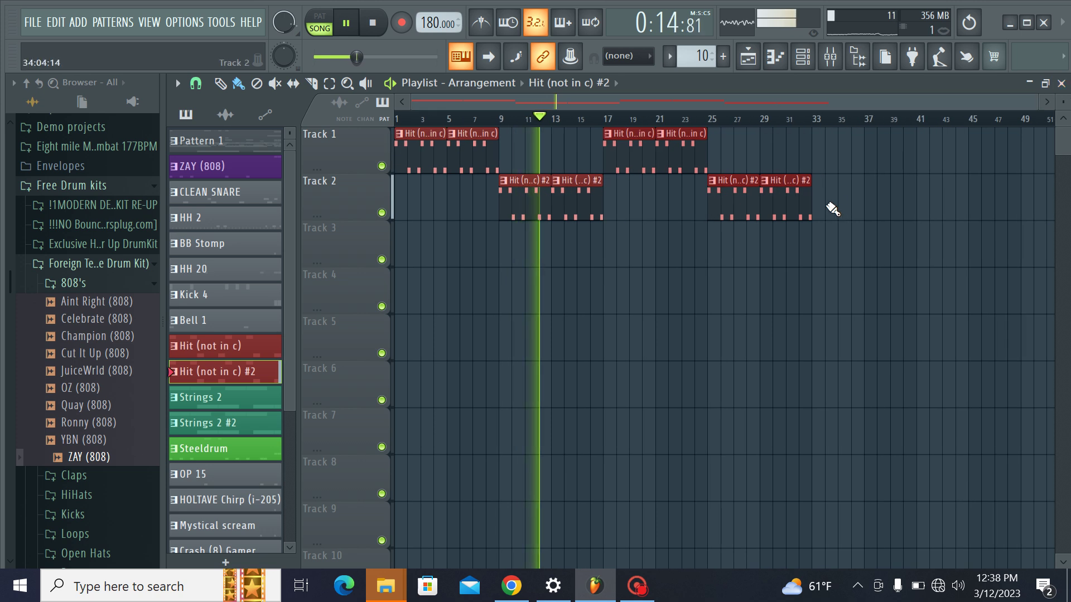
{"action": "right_click", "coordinate": [787, 211]}
{"action": "right_click", "coordinate": [734, 217]}
Step: Select the clips spanning bars 9 to 24 on Tracks 1 and 2 and duplicate them from bar 25
{"action": "left_click_drag", "start_coordinate": [500, 121], "coordinate": [653, 121]}
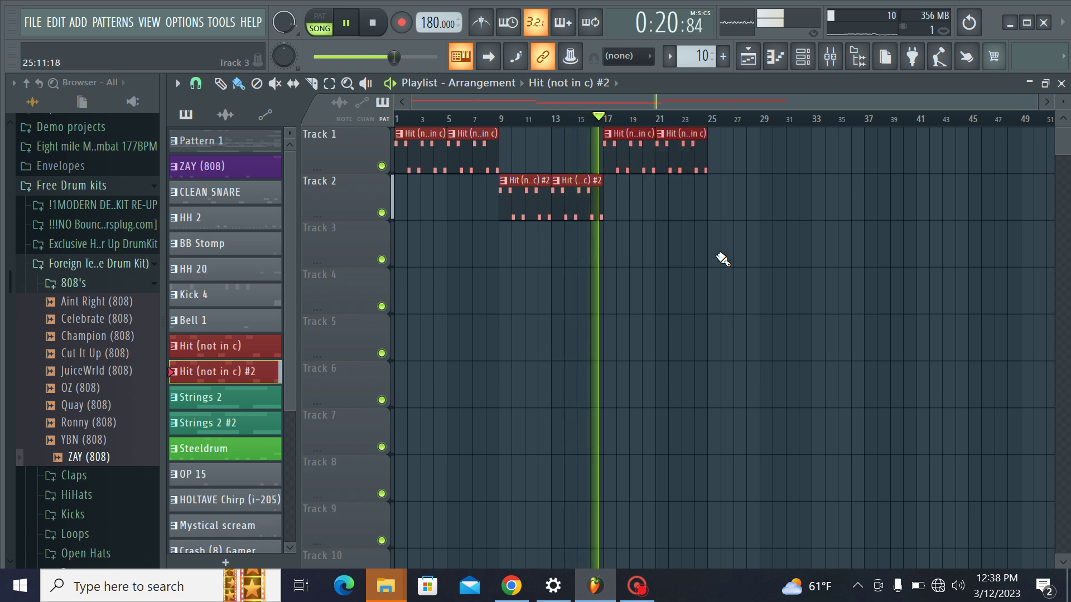
{"action": "left_click_drag", "start_coordinate": [723, 258], "coordinate": [509, 143]}
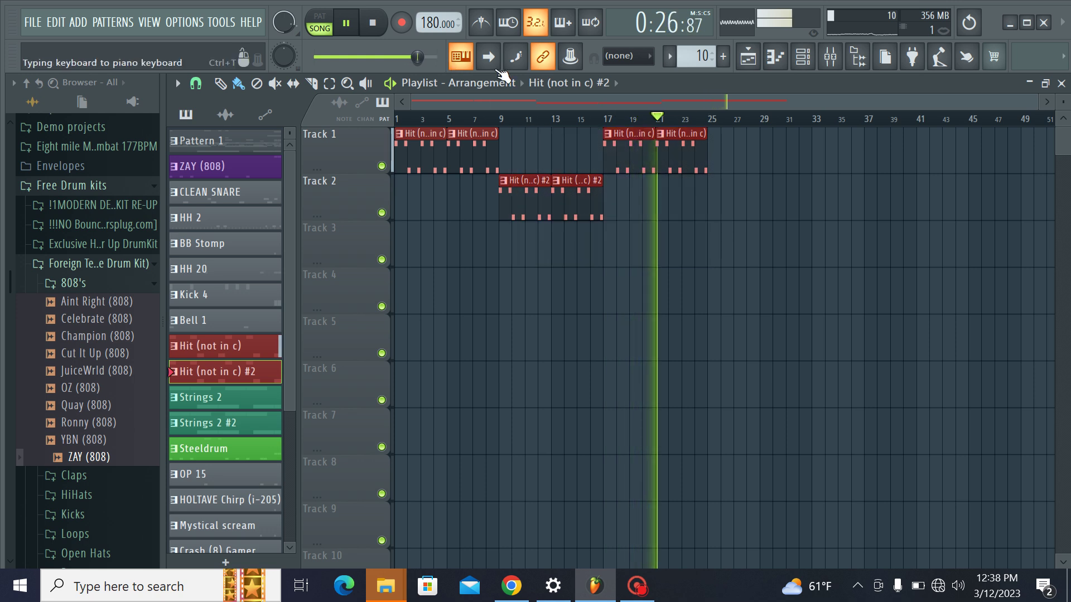
{"action": "key", "text": "ctrl+b"}
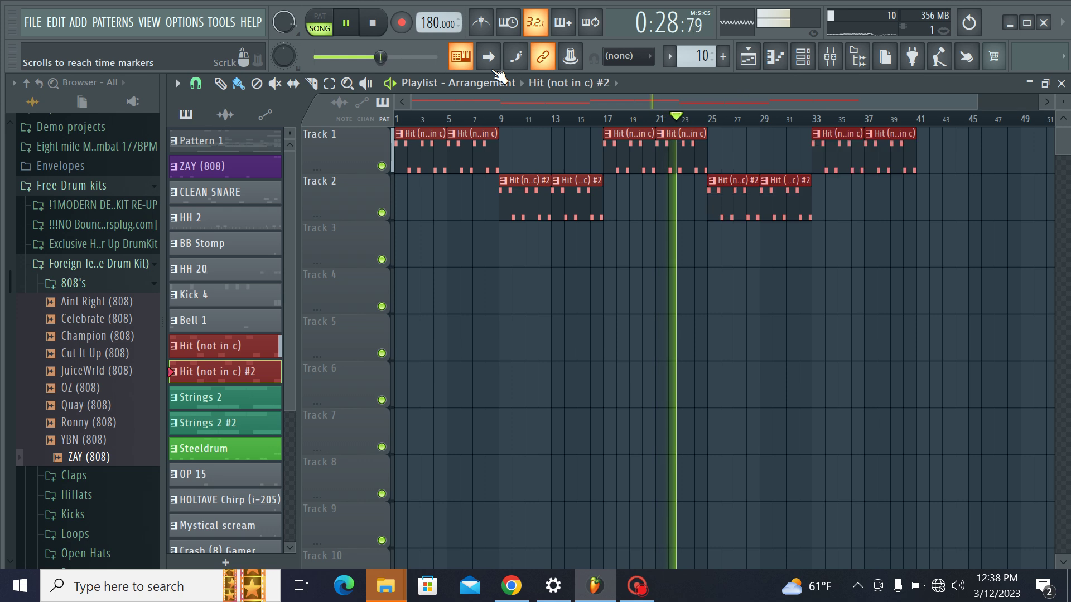
Step: Fill bars 25 to 40 of Track 3 with ZAY (808) pattern clips and add one more at bar 5
{"action": "left_click", "coordinate": [201, 165]}
{"action": "key", "text": "b"}
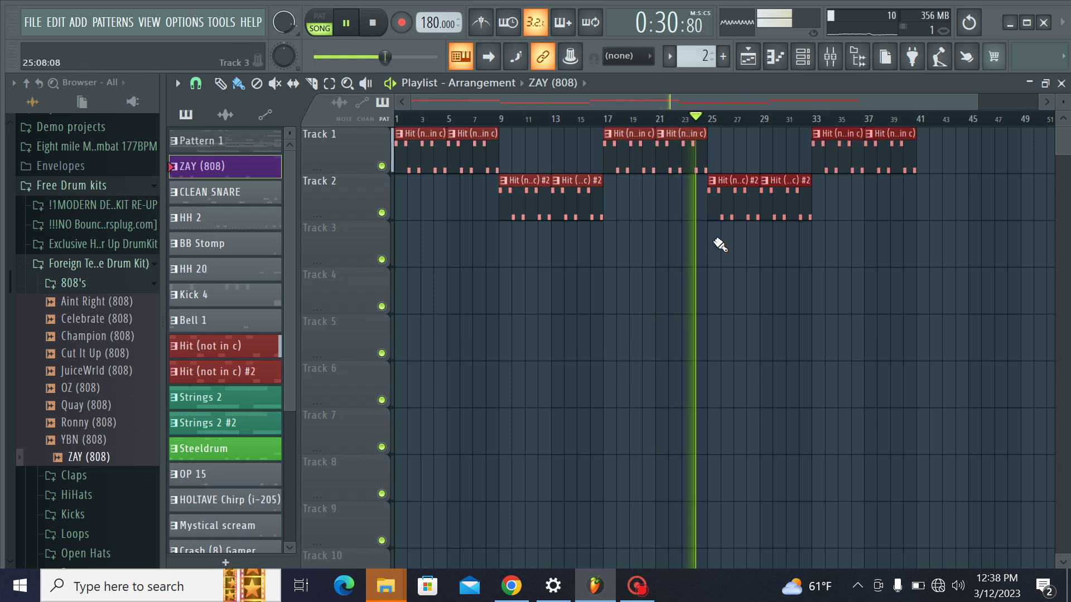
{"action": "mouse_move", "coordinate": [720, 245]}
{"action": "left_mouse_down"}
{"action": "mouse_move", "coordinate": [714, 234]}
{"action": "mouse_move", "coordinate": [947, 262]}
{"action": "left_mouse_up"}
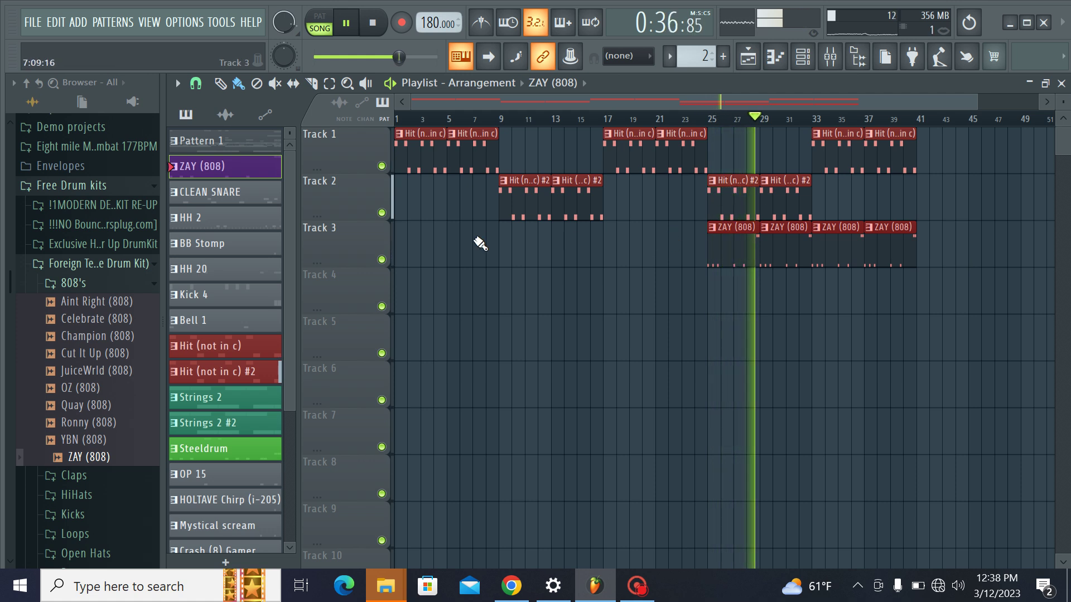
{"action": "left_click", "coordinate": [453, 245]}
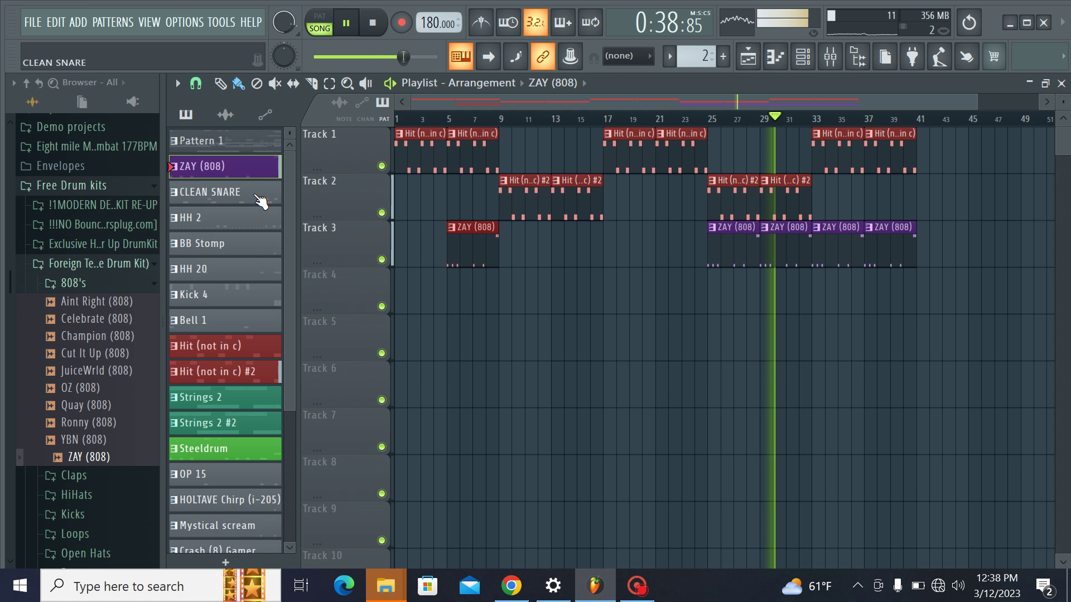
Step: Fill bars 17 to 40 of Track 4 with CLEAN SNARE clips and bars 17 to 24 and 33 to 40 of Track 5 with HH 2 clips
{"action": "left_click_drag", "start_coordinate": [605, 299], "coordinate": [914, 295]}
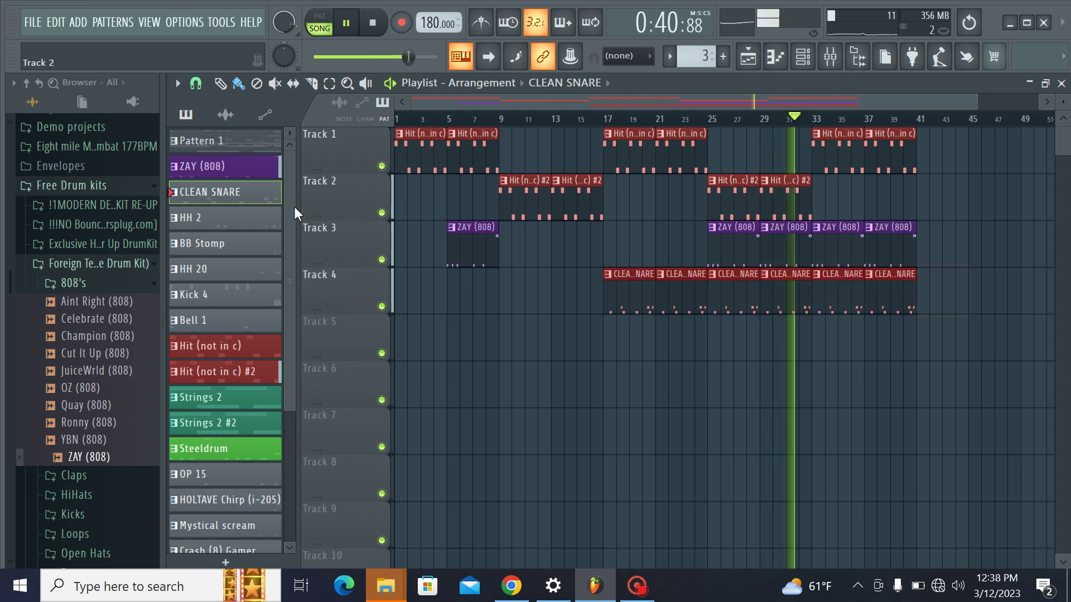
{"action": "left_click", "coordinate": [273, 217]}
{"action": "left_click_drag", "start_coordinate": [608, 338], "coordinate": [683, 338]}
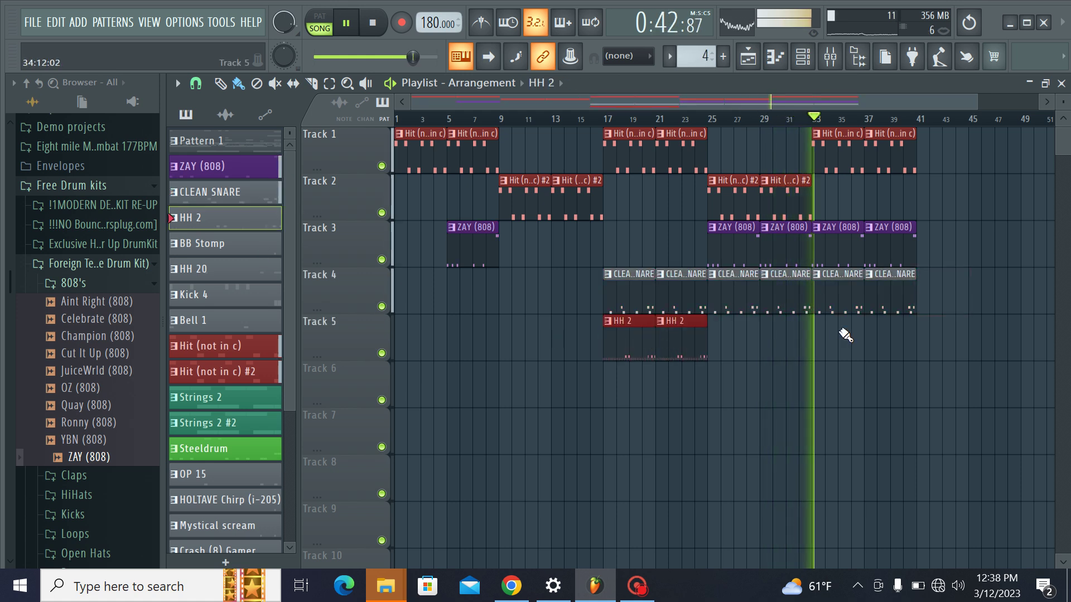
{"action": "left_click_drag", "start_coordinate": [816, 338], "coordinate": [870, 337]}
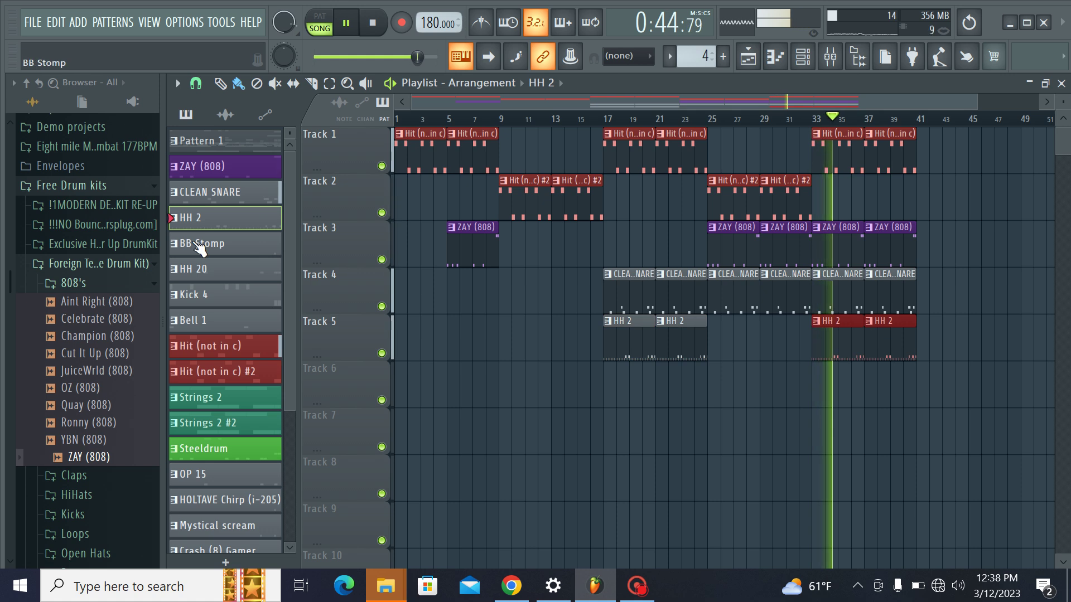
Step: Place BB Stomp pattern clips on Track 6 at bars 5, 13, 17, 21, 29, 33 and 37
{"action": "left_click", "coordinate": [225, 243]}
{"action": "left_click", "coordinate": [866, 394]}
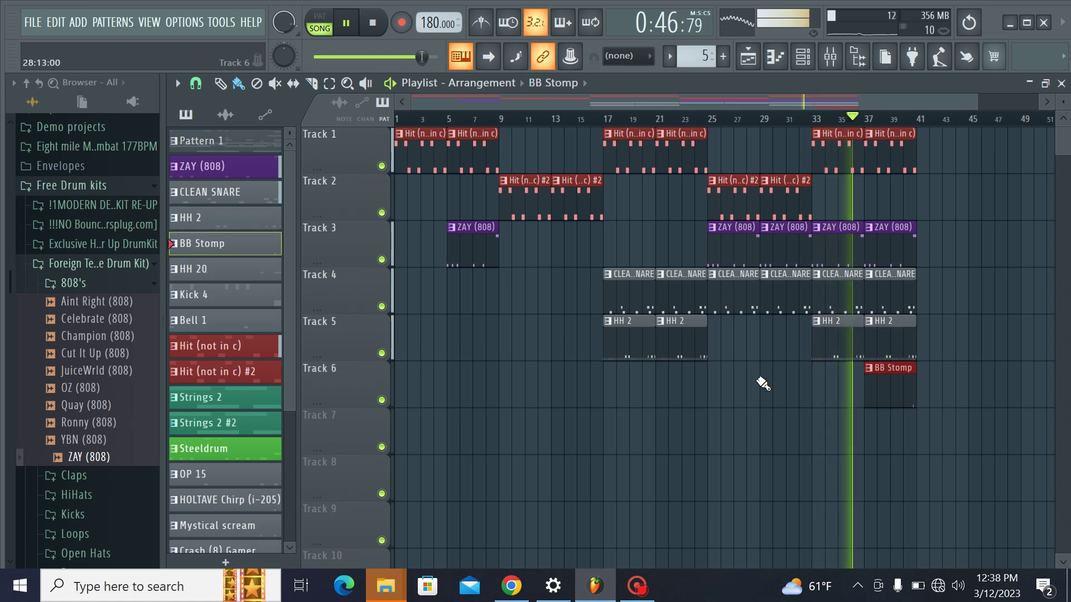
{"action": "left_click", "coordinate": [762, 379]}
{"action": "left_click", "coordinate": [818, 379]}
{"action": "left_click", "coordinate": [660, 373]}
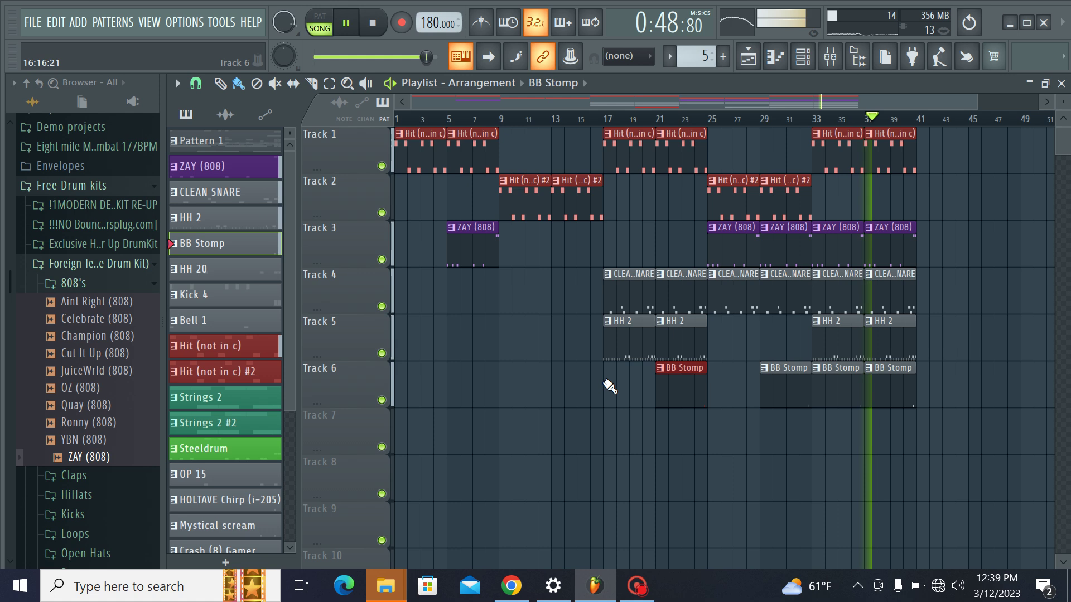
{"action": "left_click", "coordinate": [609, 386]}
{"action": "left_click_drag", "start_coordinate": [533, 383], "coordinate": [567, 382]}
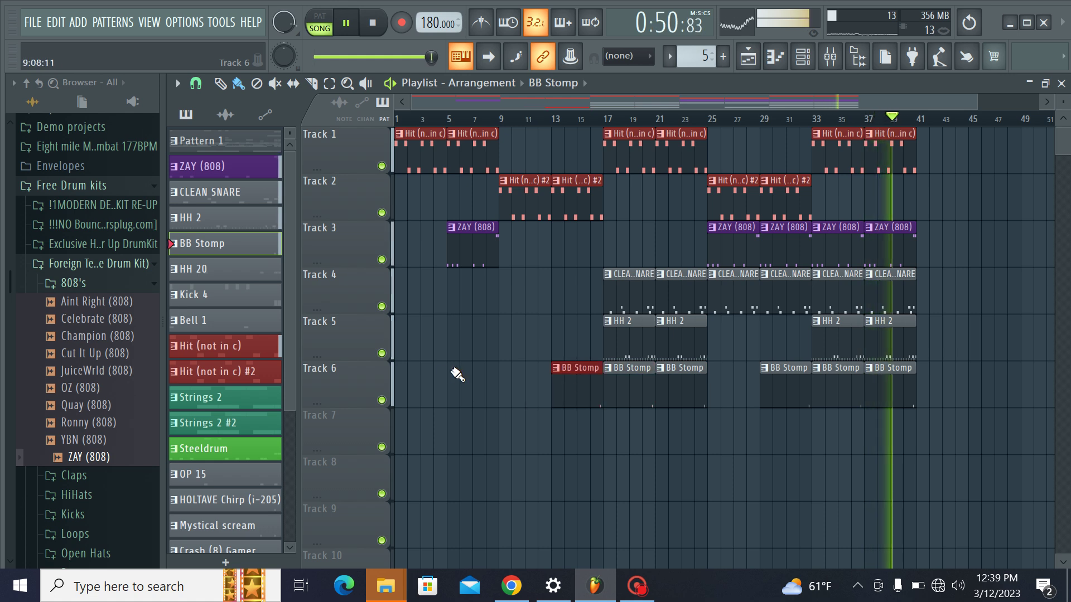
{"action": "left_click", "coordinate": [453, 376]}
Step: Fill bars 9 to 40 of Track 7 with HH 20 pattern clips
{"action": "left_click", "coordinate": [802, 57]}
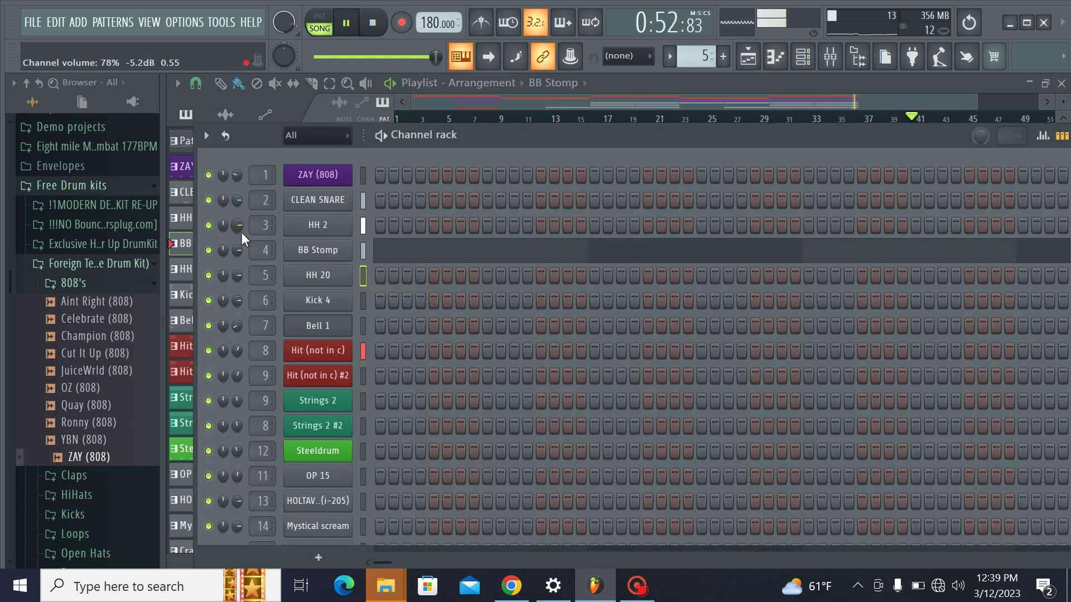
{"action": "left_click", "coordinate": [169, 269]}
{"action": "left_click_drag", "start_coordinate": [500, 438], "coordinate": [862, 431]}
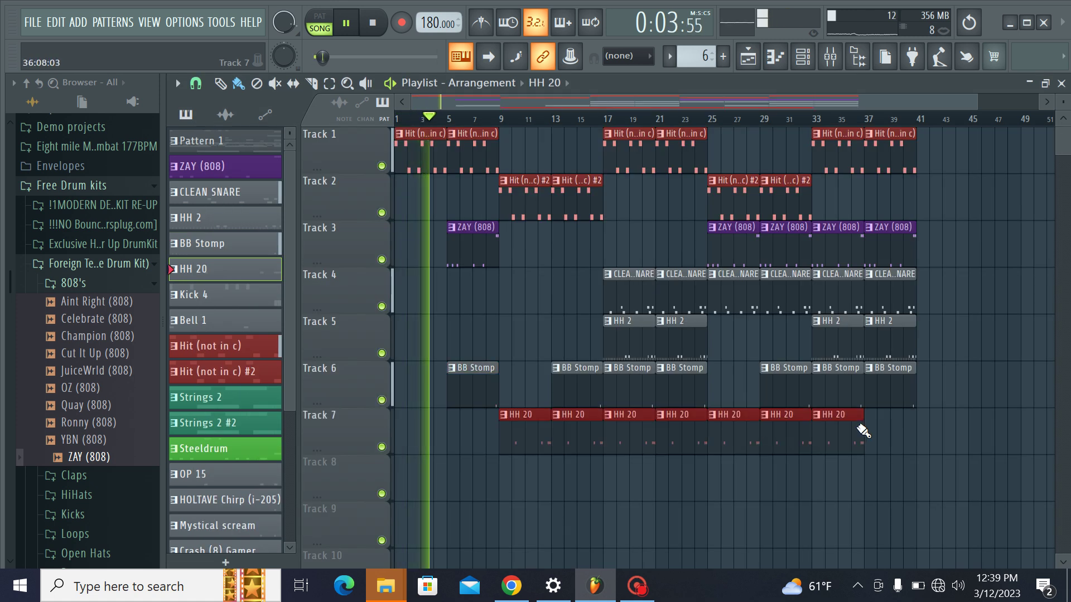
{"action": "left_click", "coordinate": [877, 418]}
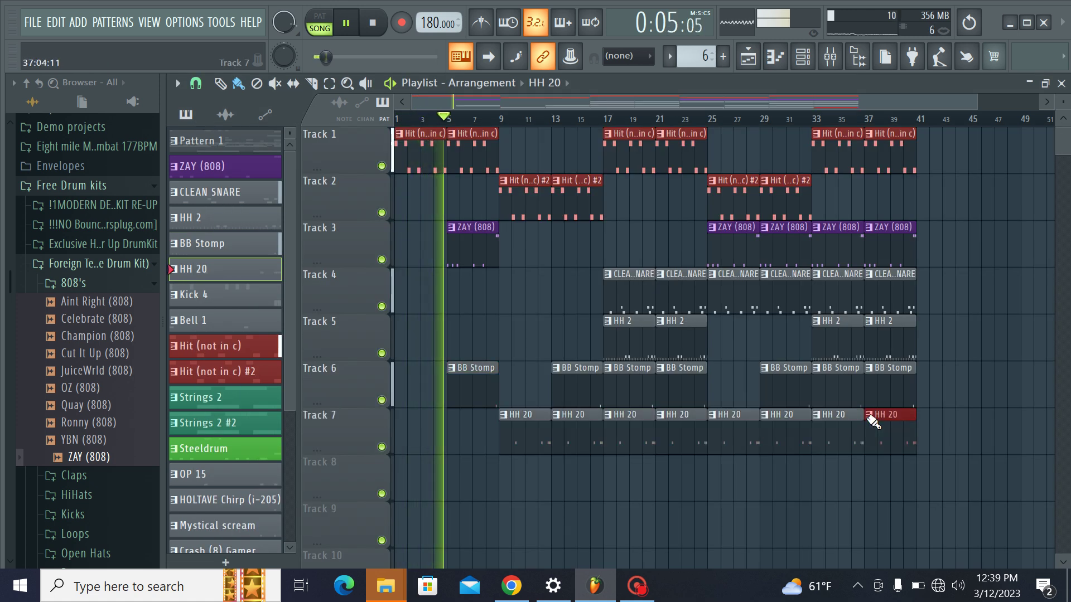
Step: Paint Kick 4 pattern clips on Track 8 and delete the extras, keeping only those at bars 13, 25 and 33
{"action": "left_click", "coordinate": [220, 296]}
{"action": "left_click", "coordinate": [719, 506]}
{"action": "mouse_move", "coordinate": [506, 483]}
{"action": "left_mouse_down"}
{"action": "mouse_move", "coordinate": [719, 491]}
{"action": "mouse_move", "coordinate": [822, 521]}
{"action": "mouse_move", "coordinate": [848, 473]}
{"action": "left_mouse_up"}
{"action": "right_click", "coordinate": [622, 476]}
{"action": "right_click", "coordinate": [678, 479]}
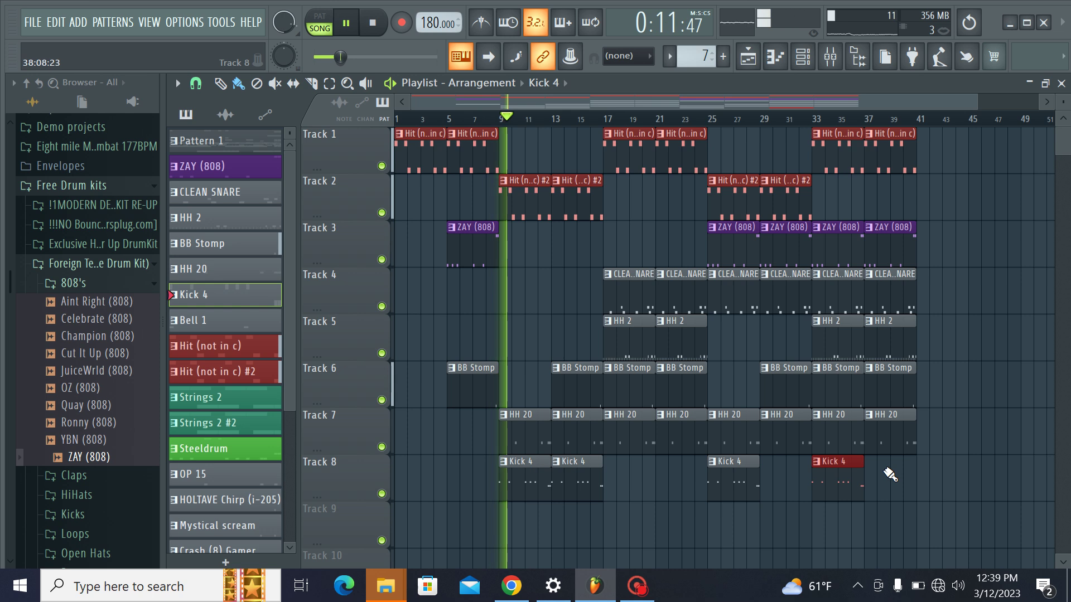
{"action": "right_click", "coordinate": [538, 479]}
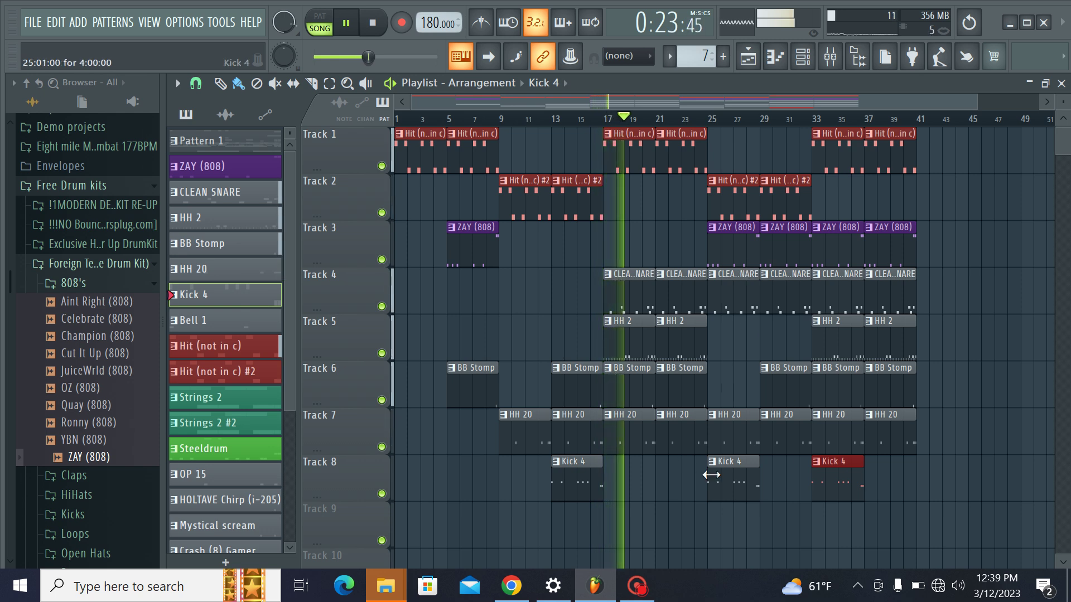
Step: Move the Kick 4 clip from bar 25 to bar 37 and add another at bar 21, trimming its start to bar 22
{"action": "left_click_drag", "start_coordinate": [749, 475], "coordinate": [878, 464]}
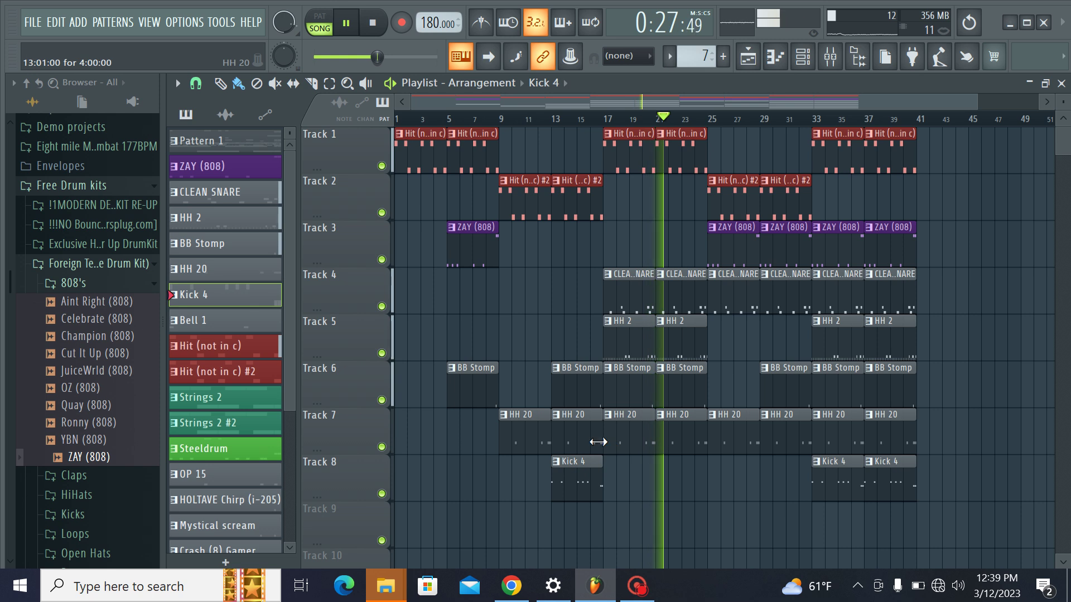
{"action": "left_click", "coordinate": [655, 477]}
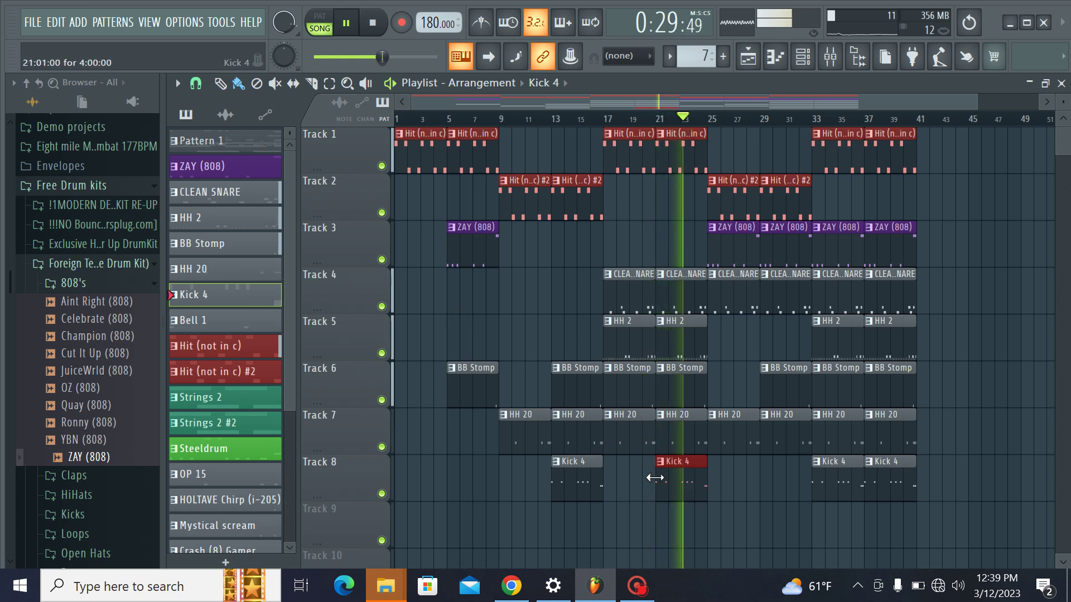
{"action": "left_click_drag", "start_coordinate": [654, 496], "coordinate": [672, 502]}
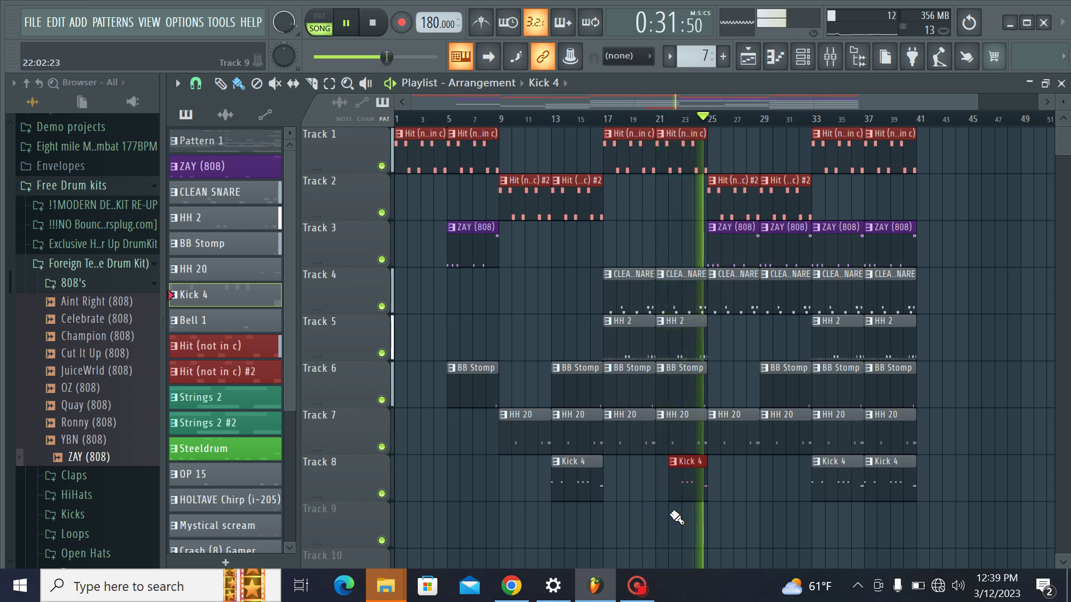
Step: Place Bell 1 pattern clips on Track 9 at bars 9, 17, 25, 33 and 37
{"action": "left_click", "coordinate": [270, 329]}
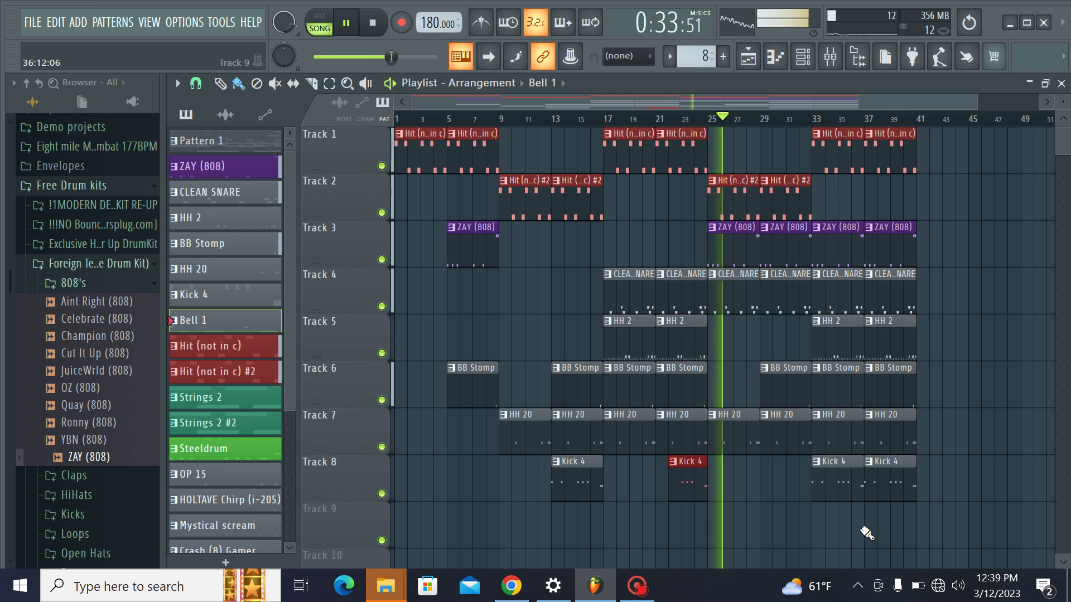
{"action": "left_click", "coordinate": [716, 531]}
{"action": "left_click", "coordinate": [506, 530]}
{"action": "left_click", "coordinate": [604, 527]}
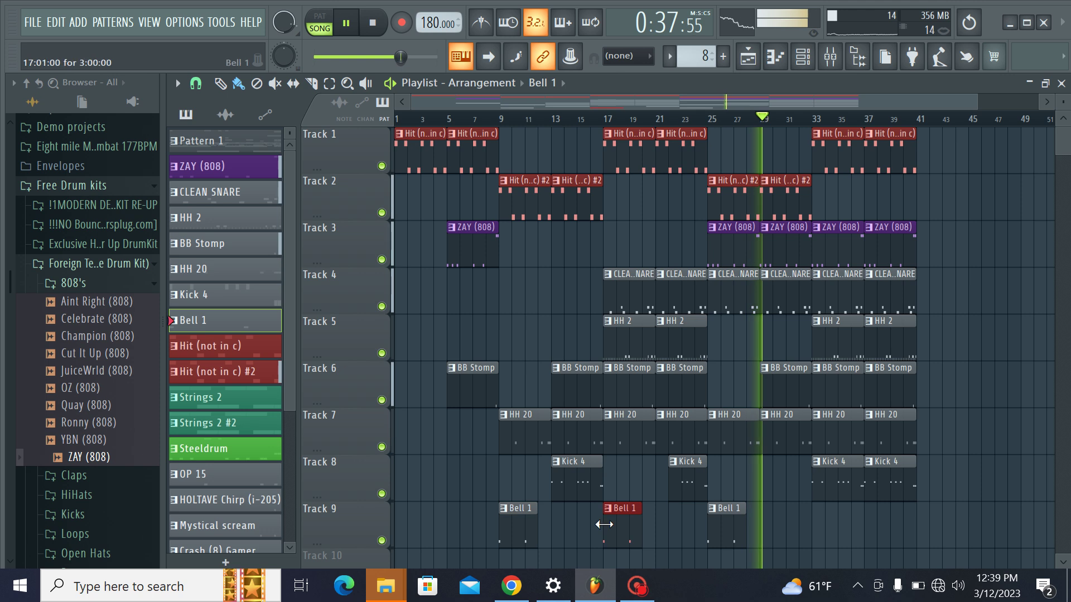
{"action": "left_click", "coordinate": [818, 533]}
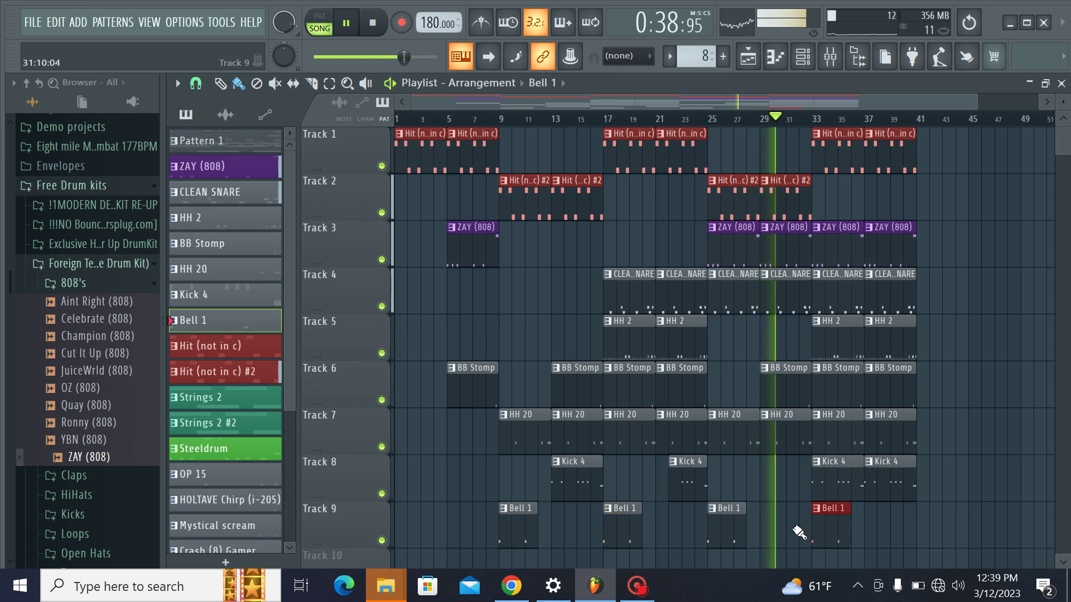
{"action": "left_click", "coordinate": [873, 533]}
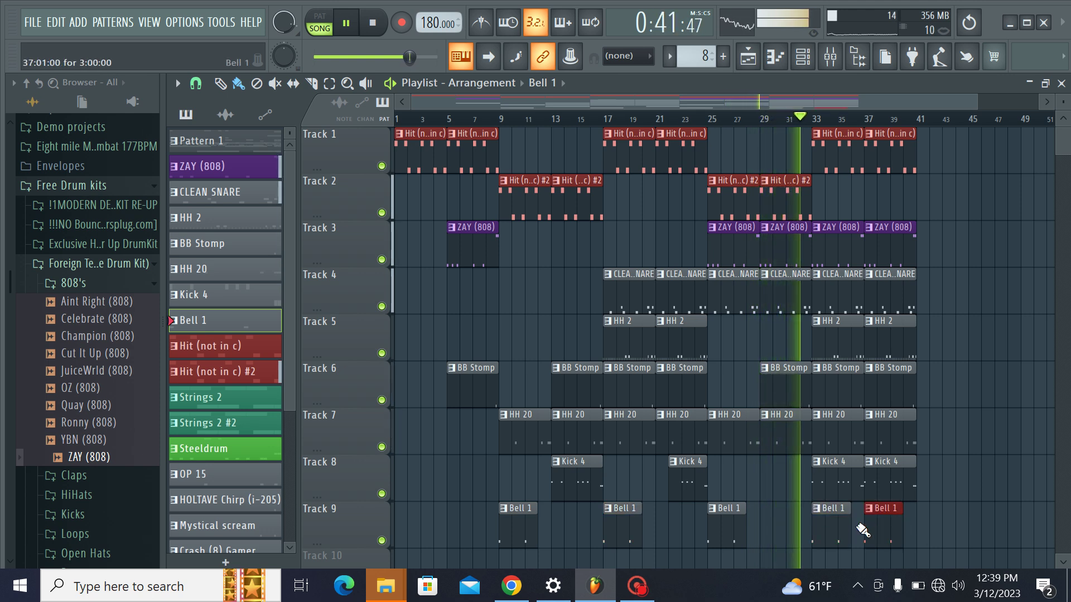
Step: Shorten the Bell 1 clips at bars 25 and 33 to one bar and add Bell 1 clips at bars 21 and 29
{"action": "left_click_drag", "start_coordinate": [844, 530], "coordinate": [819, 531]}
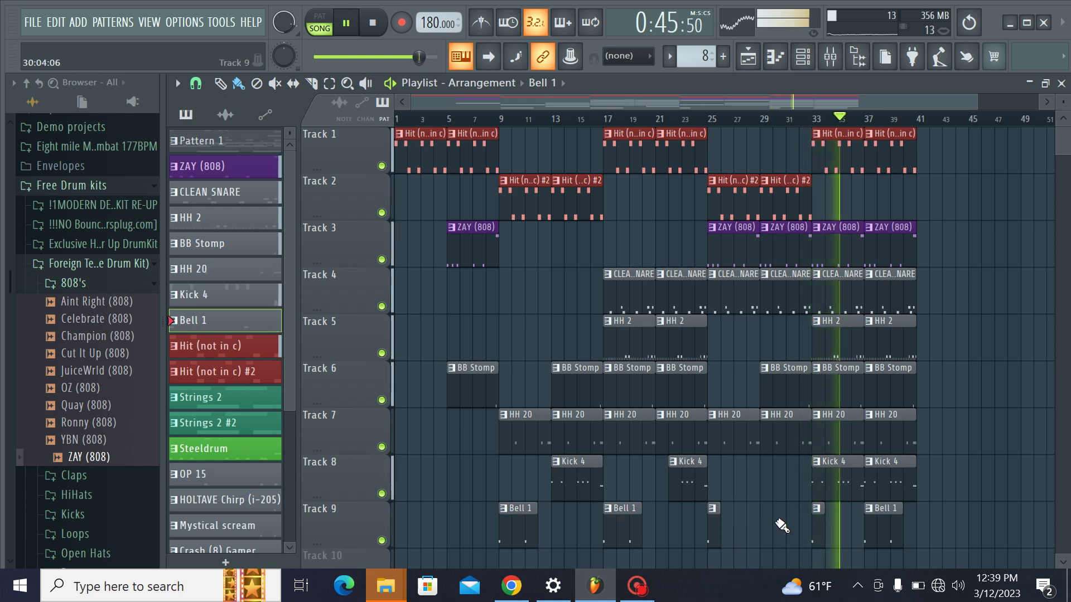
{"action": "left_click", "coordinate": [761, 531]}
{"action": "left_click", "coordinate": [663, 530]}
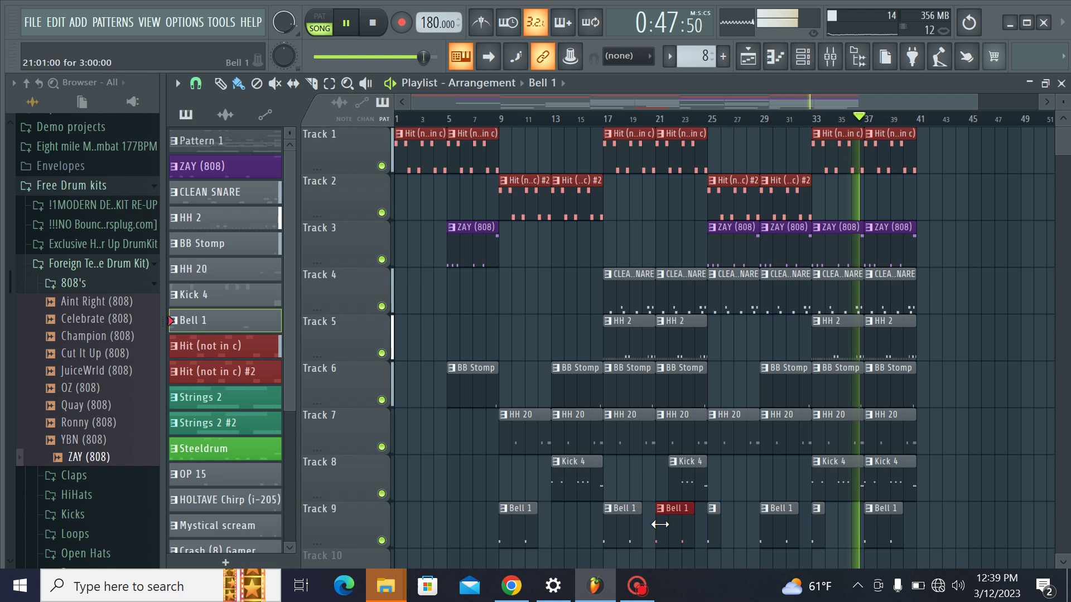
Step: Shorten the Bell 1 clip at bar 17 to one bar and the one at bar 9 to two bars, and add a two-bar clip at bar 13
{"action": "left_click_drag", "start_coordinate": [640, 528], "coordinate": [615, 527]}
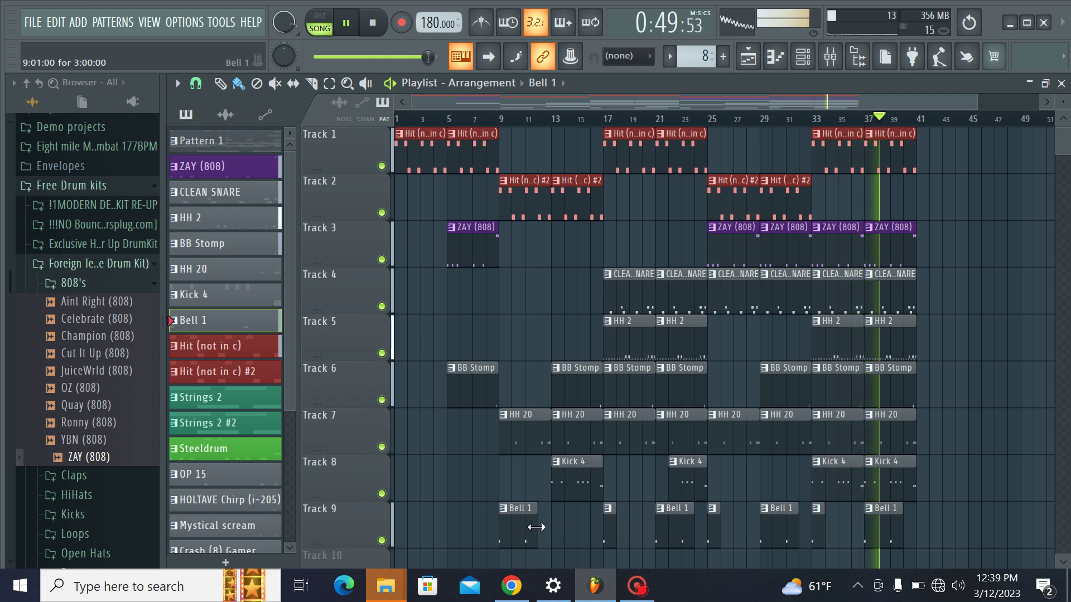
{"action": "left_click_drag", "start_coordinate": [536, 527], "coordinate": [526, 532]}
{"action": "left_click", "coordinate": [562, 530]}
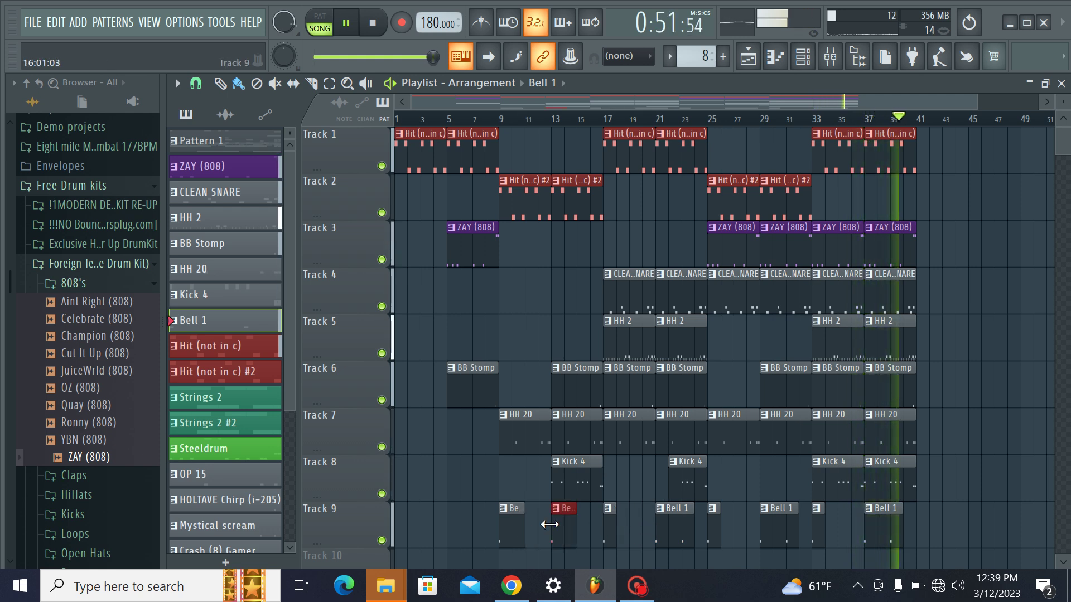
Step: Place a single Steeldrum pattern clip on Track 10 at bar 5
{"action": "scroll", "coordinate": [298, 361], "scroll_direction": "down", "scroll_amount": 2}
{"action": "left_click", "coordinate": [257, 348]}
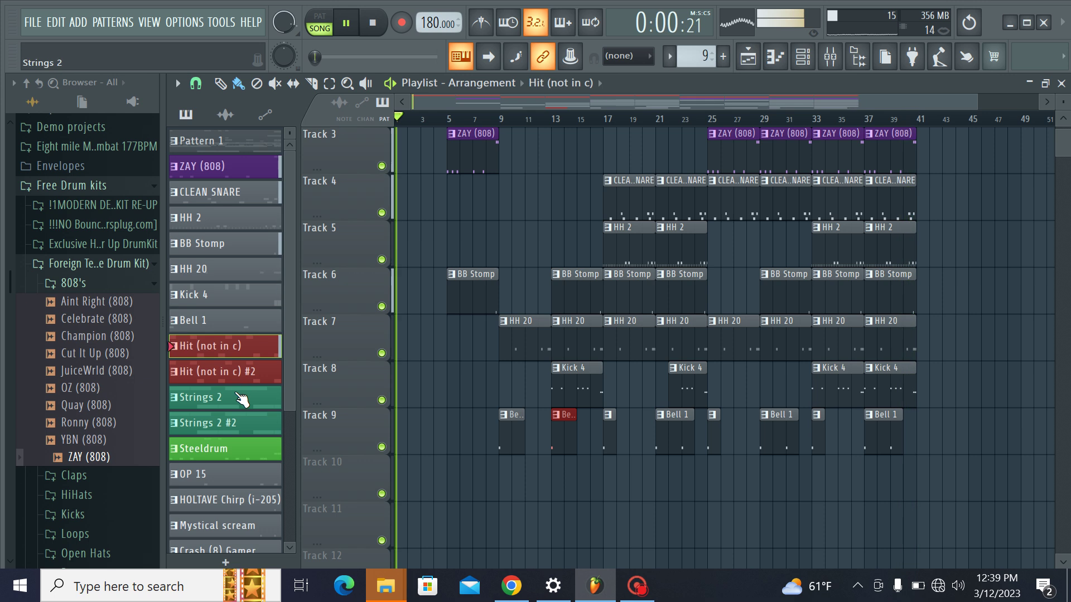
{"action": "left_click", "coordinate": [244, 458]}
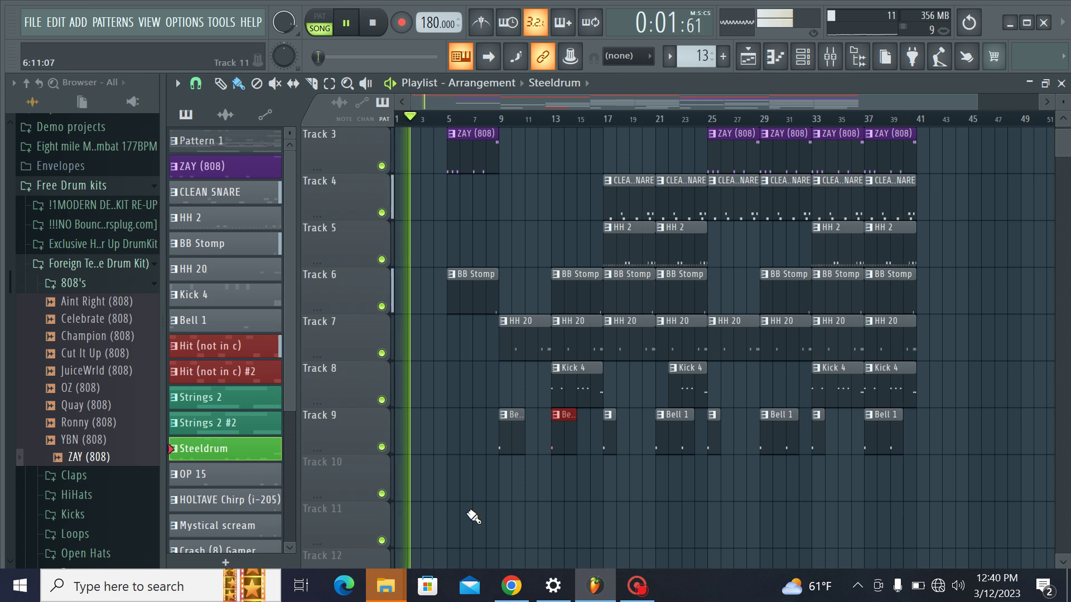
{"action": "left_click", "coordinate": [407, 489]}
{"action": "right_click", "coordinate": [409, 488]}
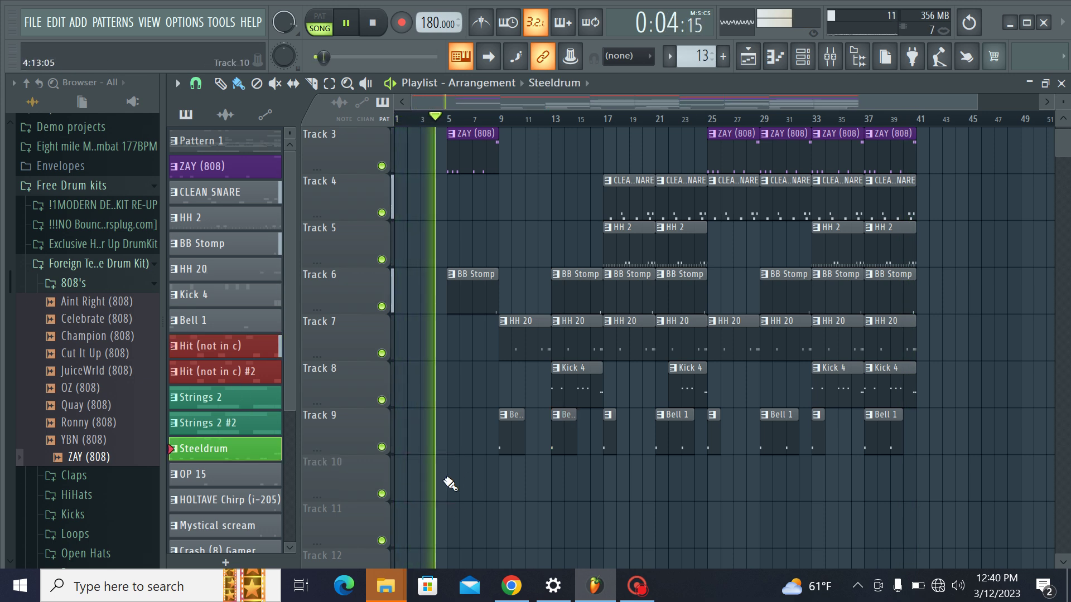
{"action": "left_click", "coordinate": [451, 484]}
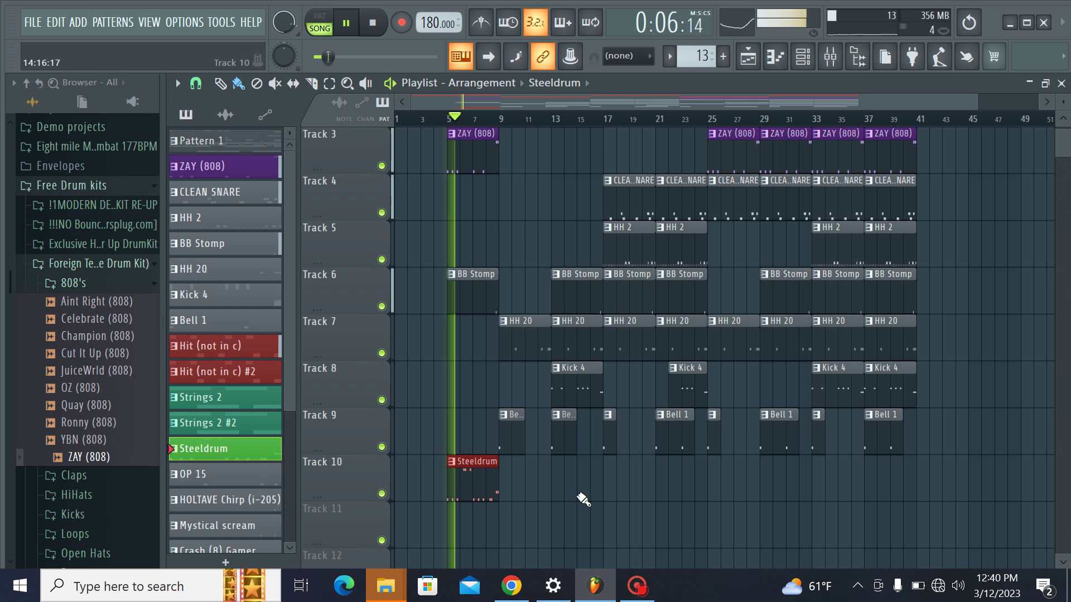
Step: Place OP 15 pattern clips on Track 11 at bars 9 and 13, trimming the start of the second one to bar 15
{"action": "left_click", "coordinate": [246, 474]}
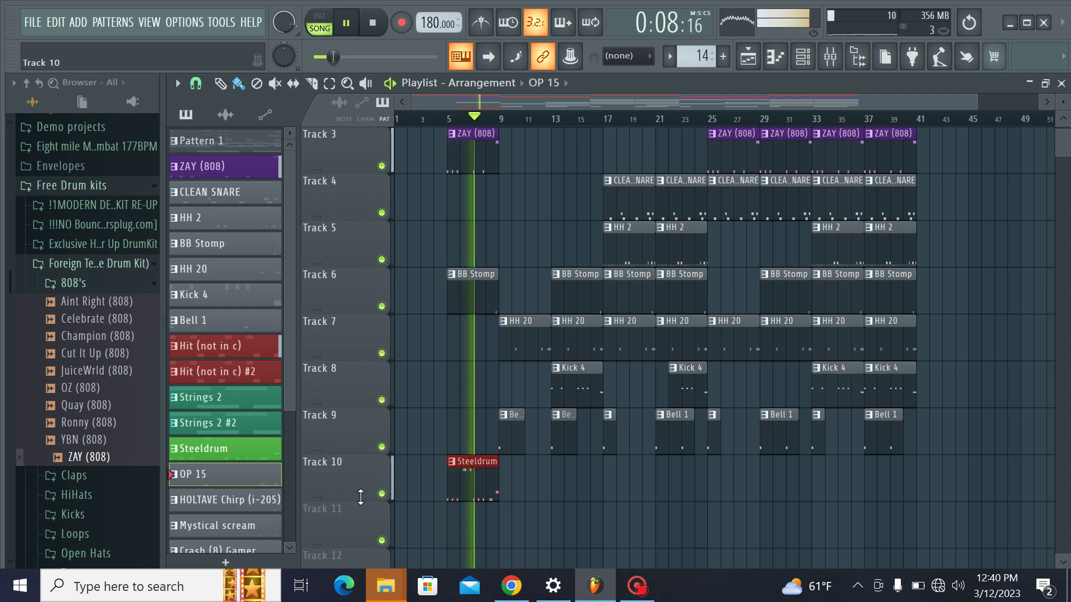
{"action": "left_click", "coordinate": [508, 516]}
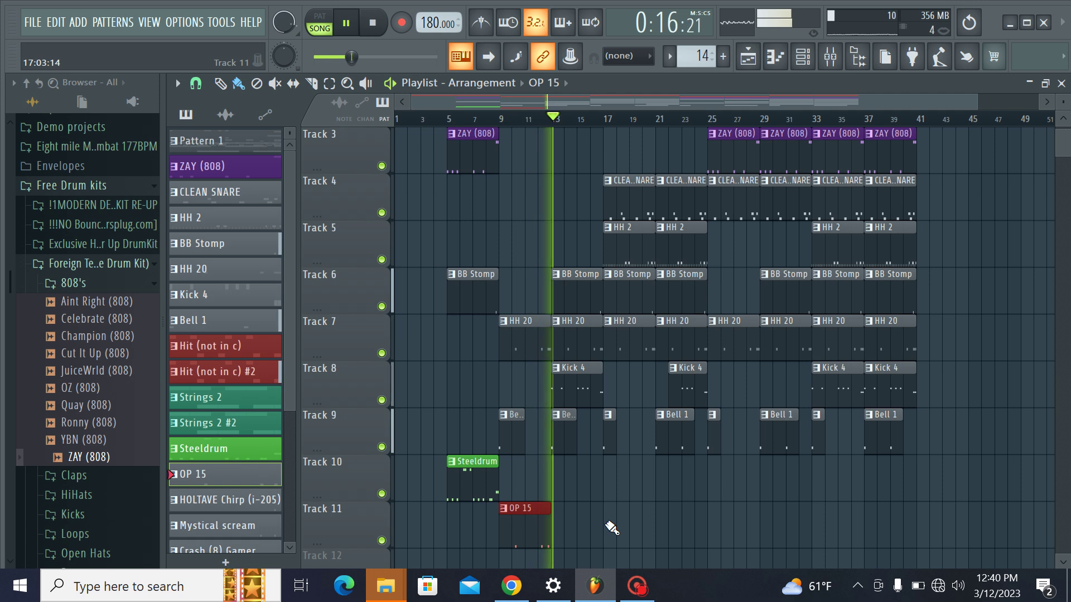
{"action": "left_click", "coordinate": [554, 529]}
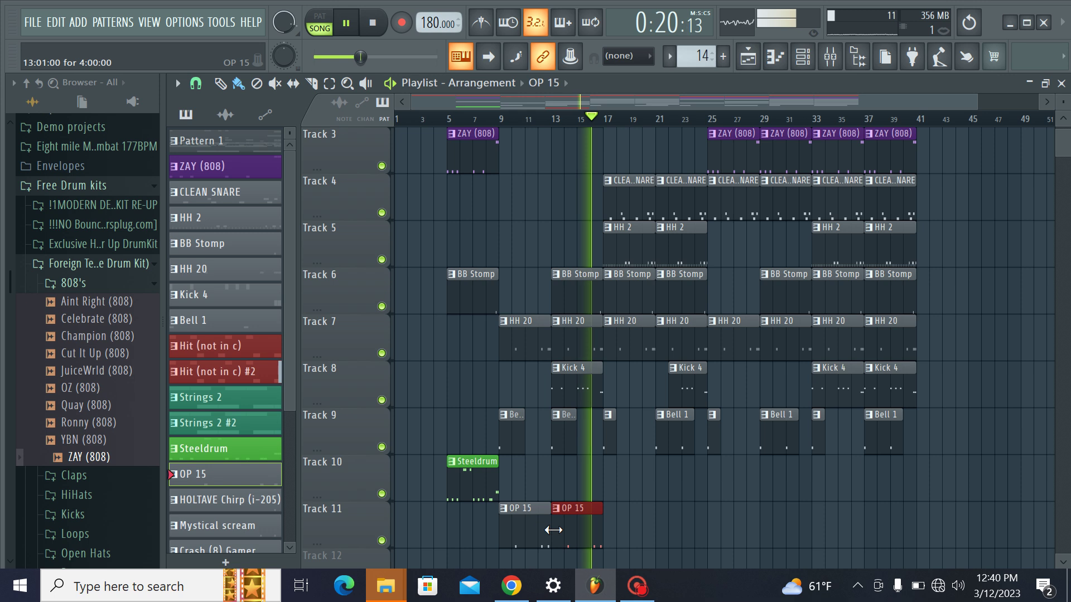
{"action": "left_click_drag", "start_coordinate": [554, 528], "coordinate": [585, 523]}
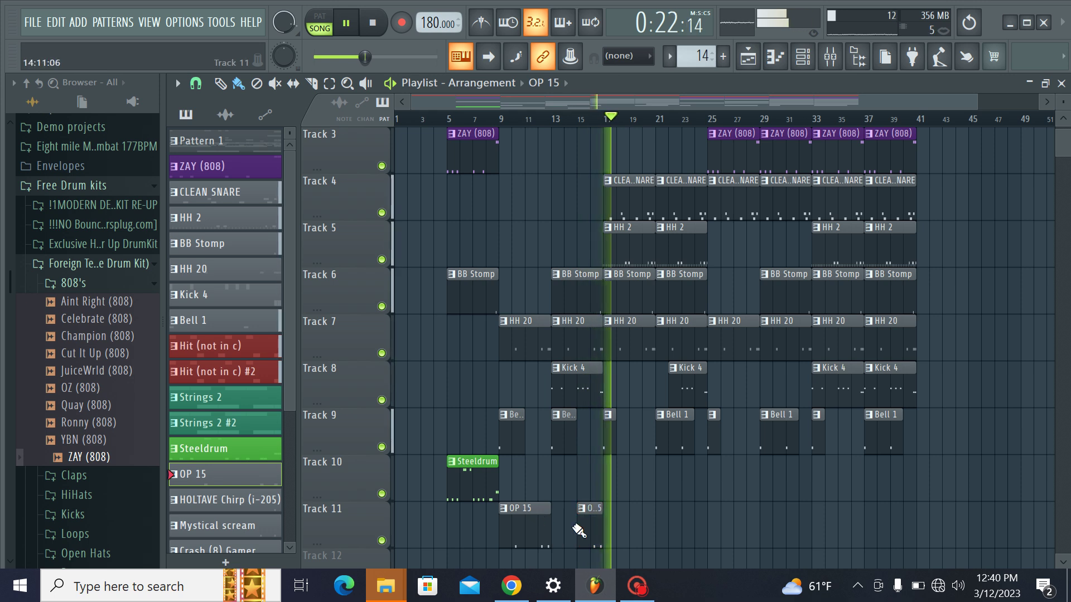
Step: Add OP 15 clips on Track 11 at bars 17, 21, 29 and 37, plus one trimmed to a single bar at bar 34
{"action": "left_click", "coordinate": [610, 524]}
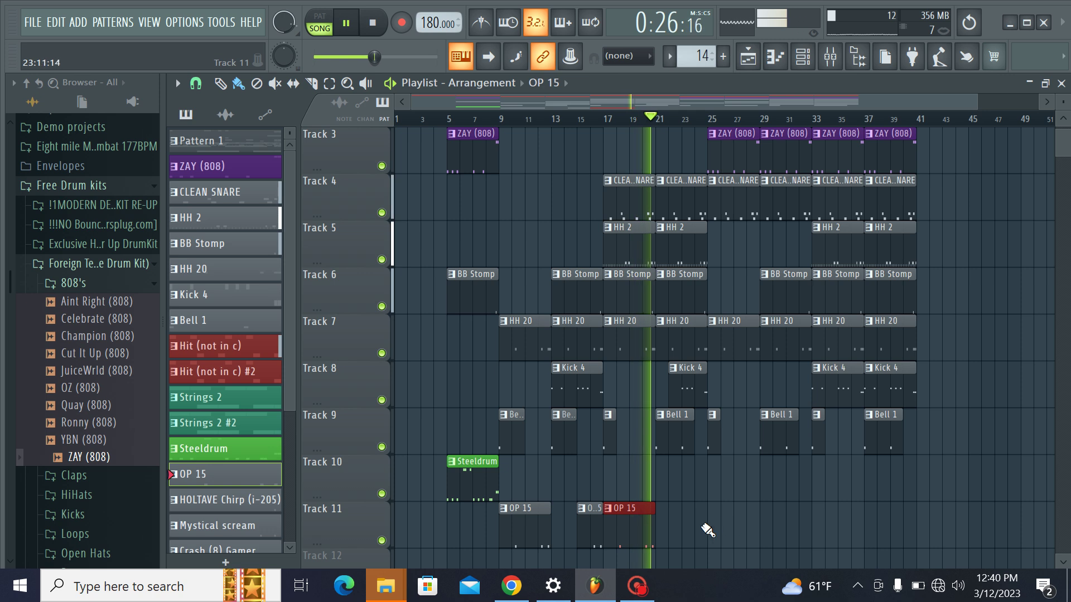
{"action": "left_click", "coordinate": [666, 529]}
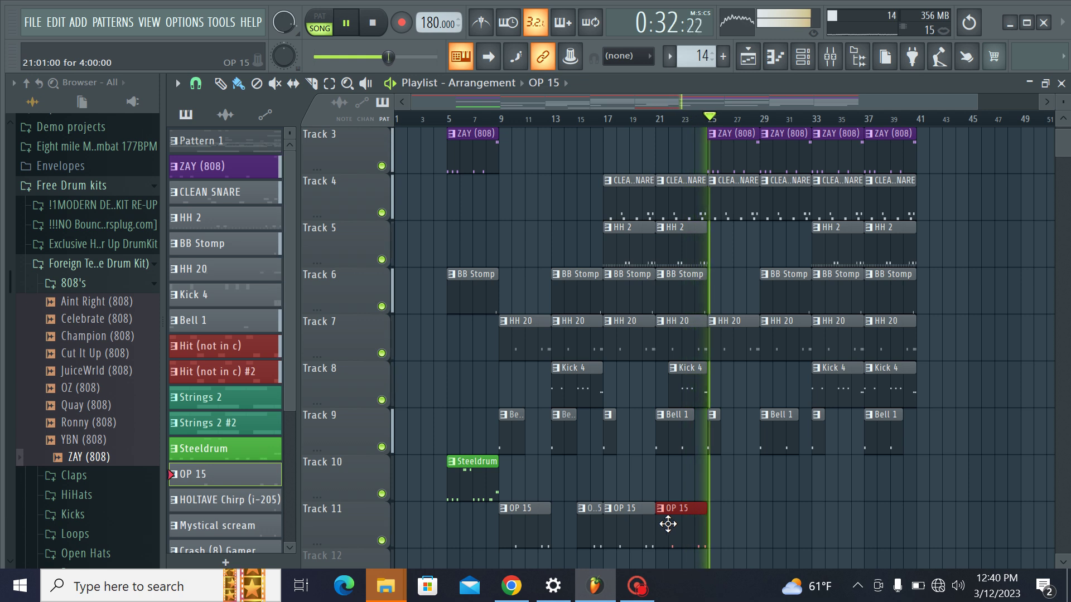
{"action": "left_click", "coordinate": [771, 527]}
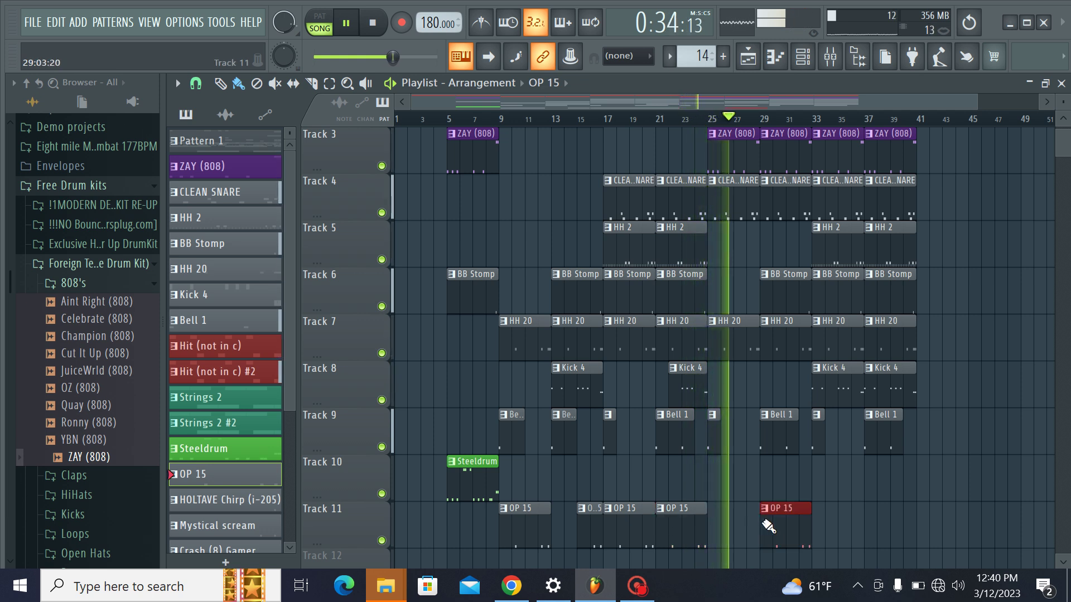
{"action": "left_click", "coordinate": [864, 519]}
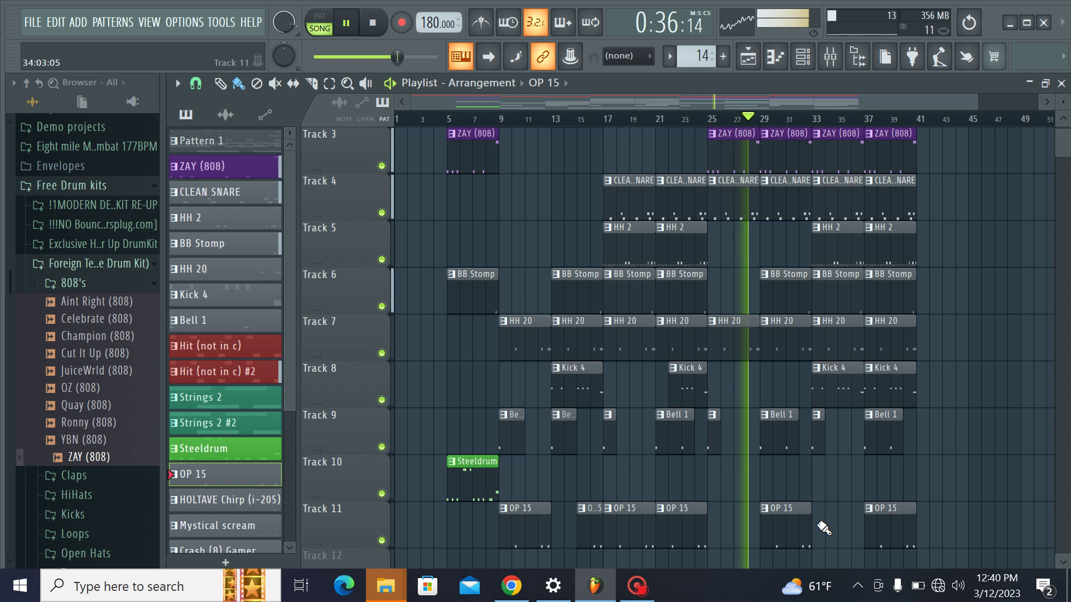
{"action": "left_click", "coordinate": [821, 528]}
{"action": "mouse_move", "coordinate": [814, 524]}
{"action": "left_mouse_down"}
{"action": "mouse_move", "coordinate": [850, 523]}
{"action": "mouse_move", "coordinate": [831, 522]}
{"action": "left_mouse_up"}
Step: Place HOLTAVE Chirp (i-205) pattern clips on Track 12 at bars 5, 21 and 37
{"action": "left_click", "coordinate": [228, 500]}
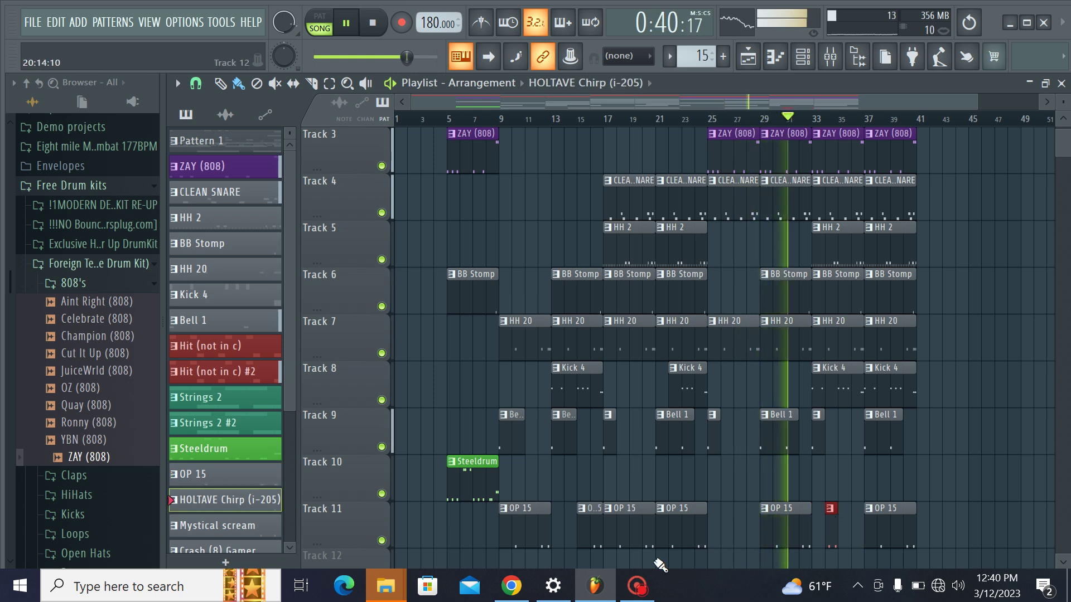
{"action": "scroll", "coordinate": [660, 565], "scroll_direction": "down", "scroll_amount": 3}
{"action": "left_click", "coordinate": [865, 437]}
{"action": "left_click", "coordinate": [664, 435]}
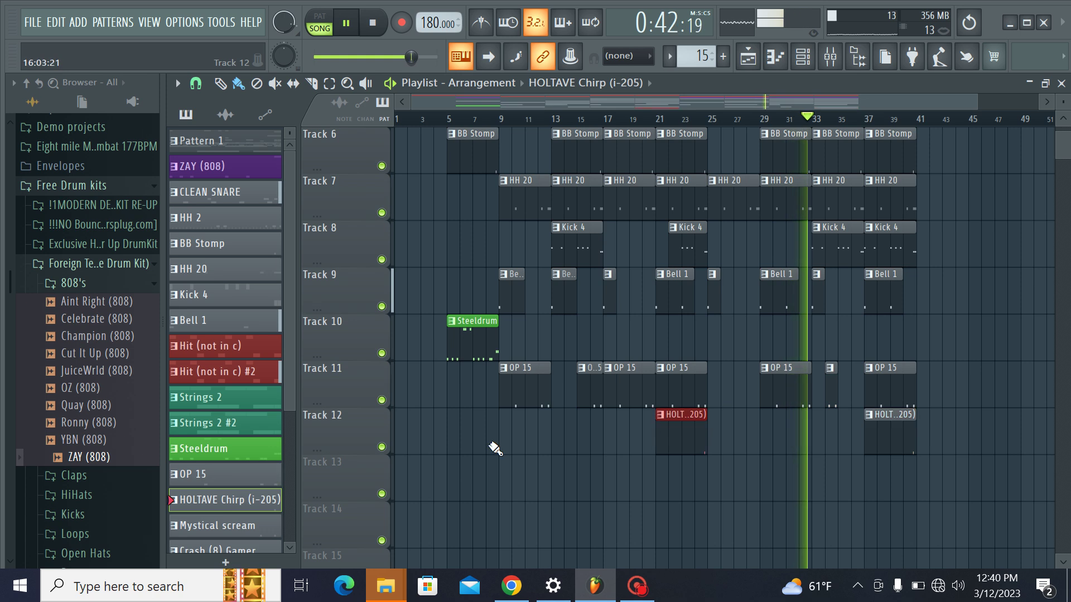
{"action": "left_click", "coordinate": [450, 432]}
Step: Place Mystical scream pattern clips on Track 13 at bars 5, 13, 21, 29 and 37
{"action": "left_click", "coordinate": [237, 524]}
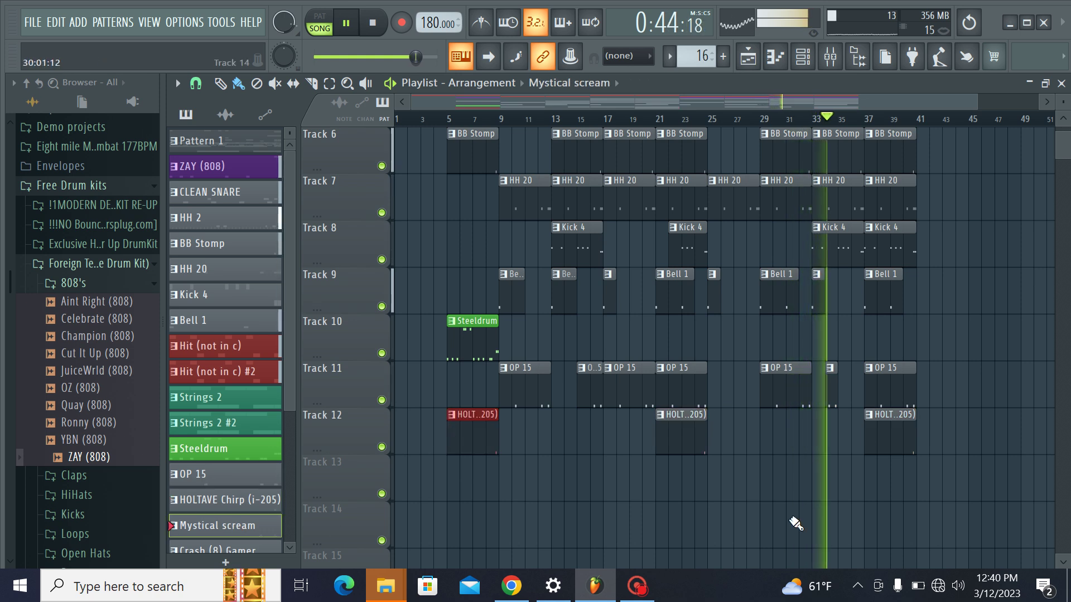
{"action": "left_click", "coordinate": [879, 476]}
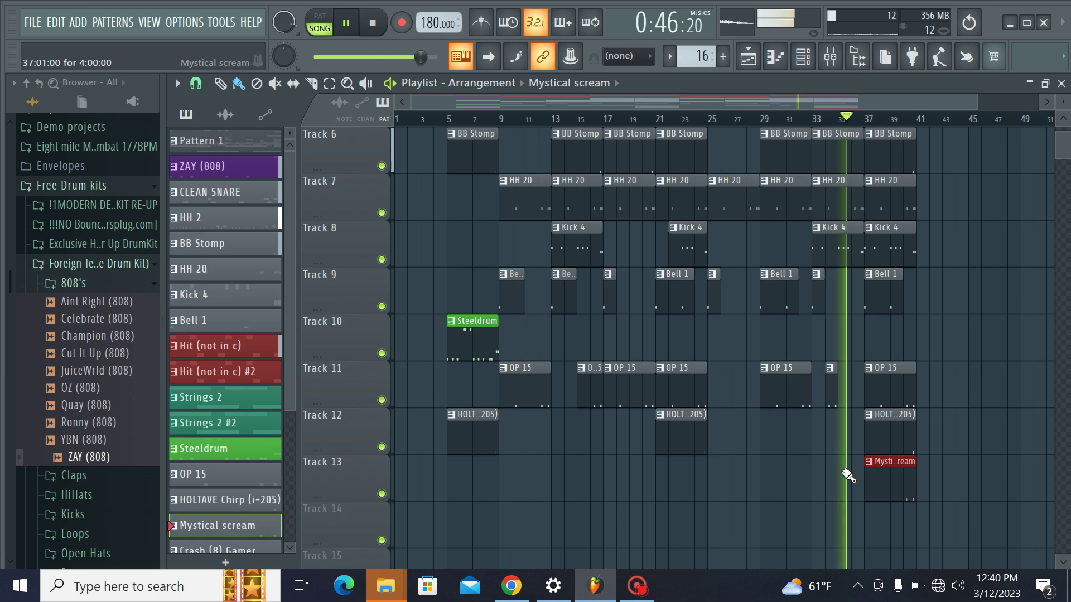
{"action": "left_click", "coordinate": [763, 486]}
{"action": "left_click", "coordinate": [667, 488]}
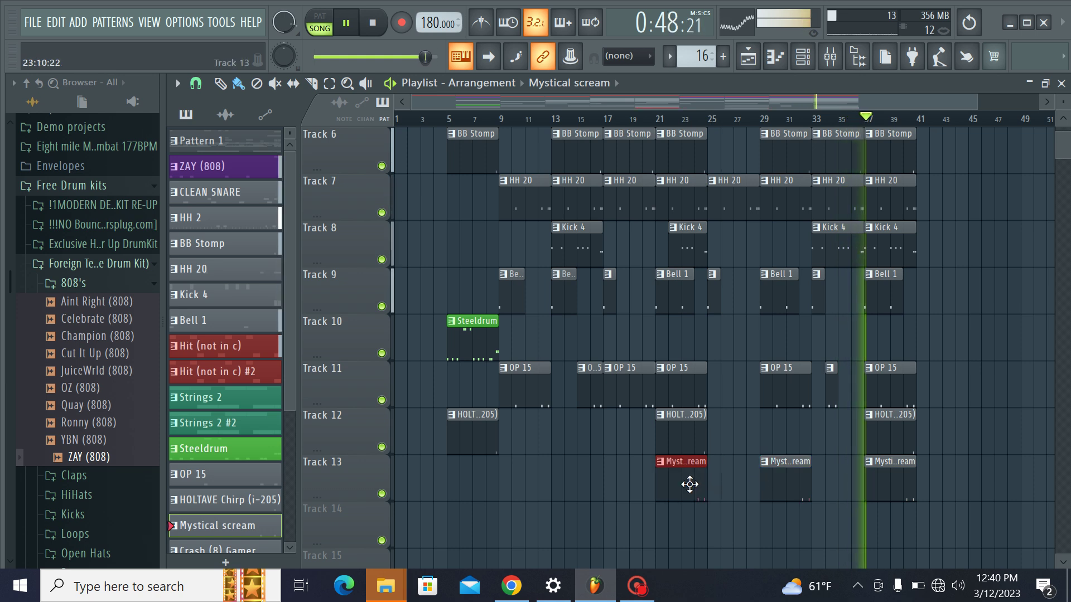
{"action": "left_click", "coordinate": [554, 476]}
{"action": "left_click", "coordinate": [472, 479]}
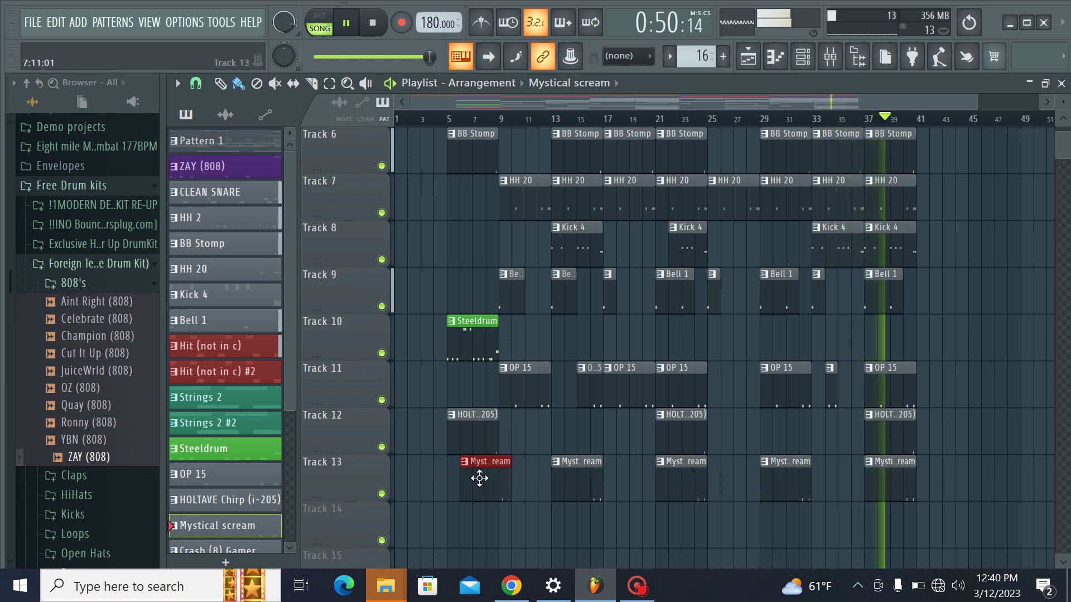
Step: Place Crash (8) Gamer pattern clips on Track 14 at bars 9 and 41
{"action": "scroll", "coordinate": [241, 449], "scroll_direction": "down", "scroll_amount": 3}
{"action": "left_click", "coordinate": [239, 437]}
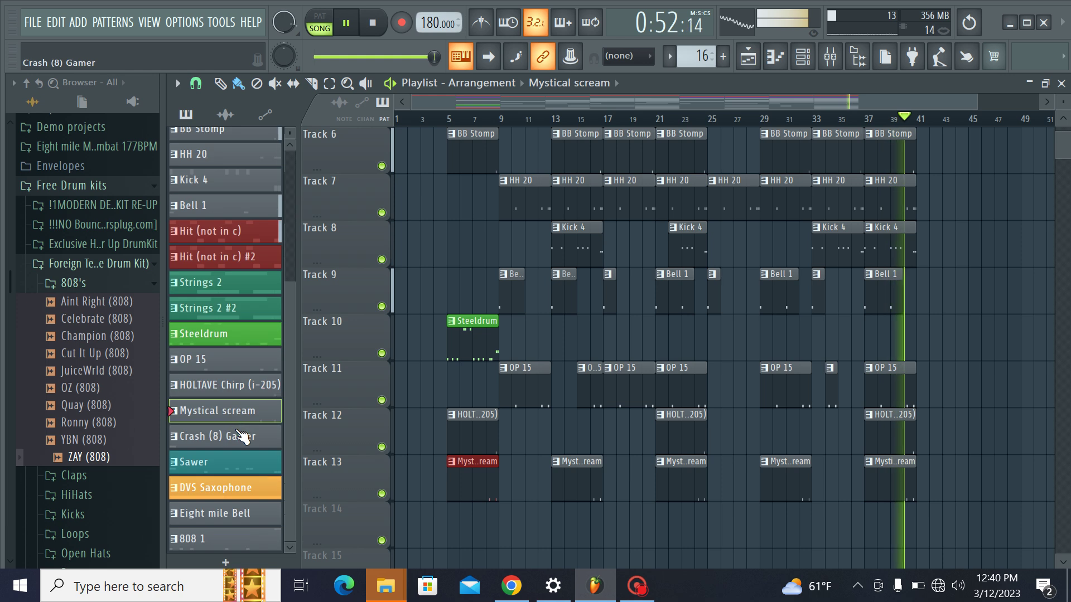
{"action": "left_click", "coordinate": [505, 523]}
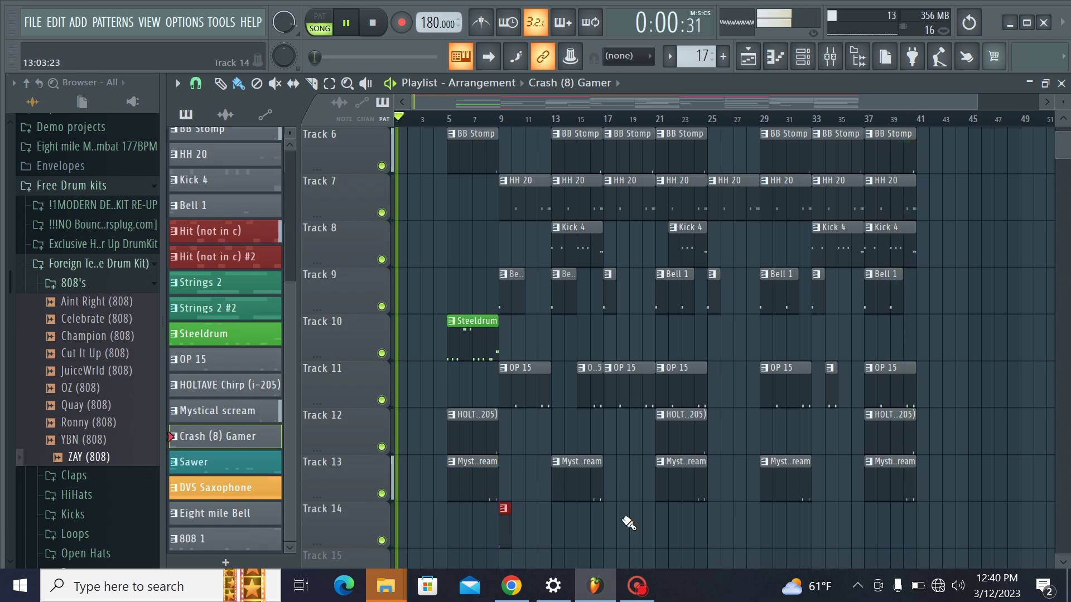
{"action": "left_click", "coordinate": [910, 517]}
Step: Paint DVS Saxophone pattern clips on Track 15 at bars 1 and 5 and continuously from bar 25 up to bar 41
{"action": "left_click", "coordinate": [226, 488]}
{"action": "scroll", "coordinate": [886, 397], "scroll_direction": "down", "scroll_amount": 4}
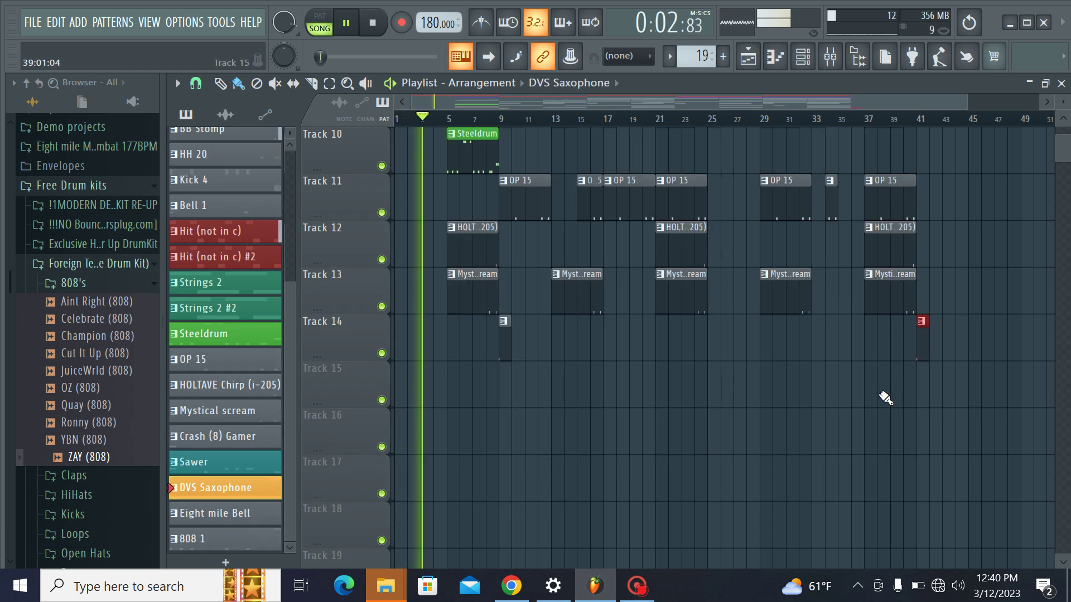
{"action": "left_click_drag", "start_coordinate": [868, 393], "coordinate": [644, 374]}
{"action": "right_click", "coordinate": [701, 384]}
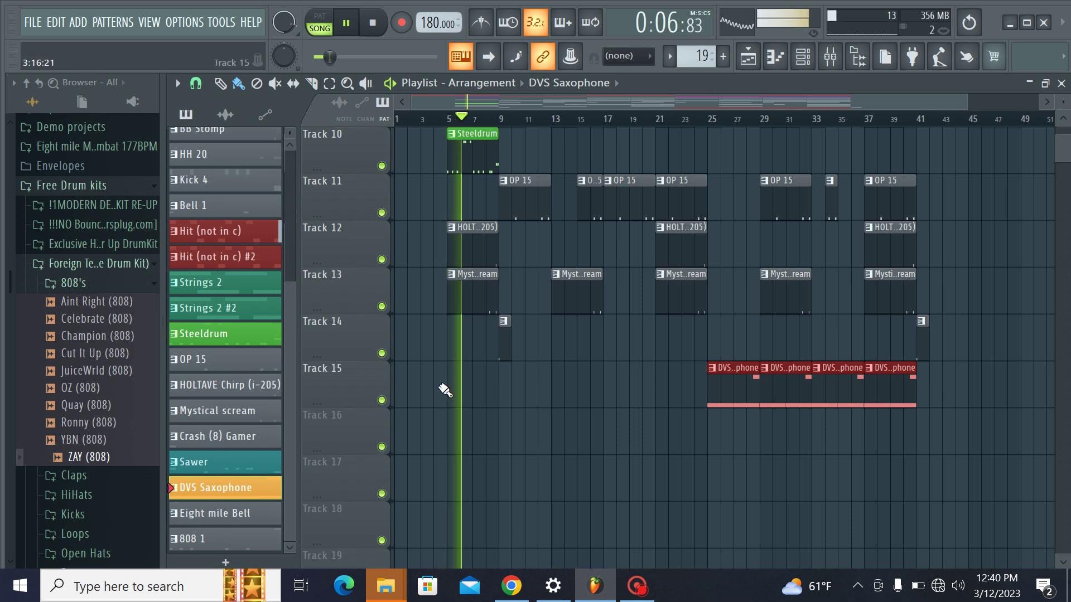
{"action": "left_click_drag", "start_coordinate": [444, 399], "coordinate": [320, 377]}
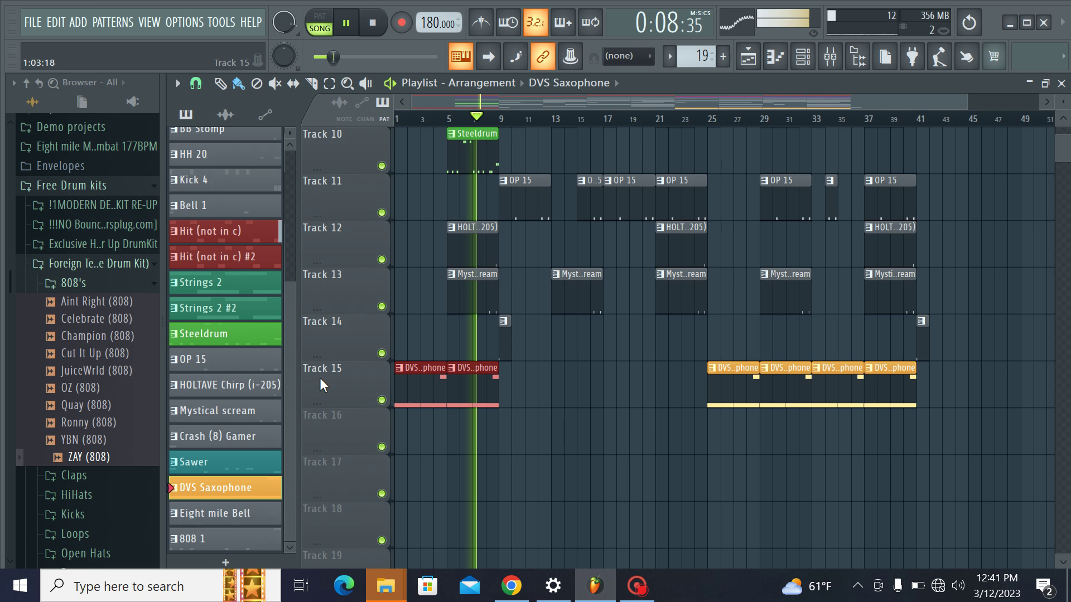
Step: Place Eight mile Bell clips on Track 16 at bars 9, 13, 17, 21 and 25, trimming the first to one bar and the next two to two
{"action": "left_click", "coordinate": [223, 513]}
{"action": "left_click", "coordinate": [502, 439]}
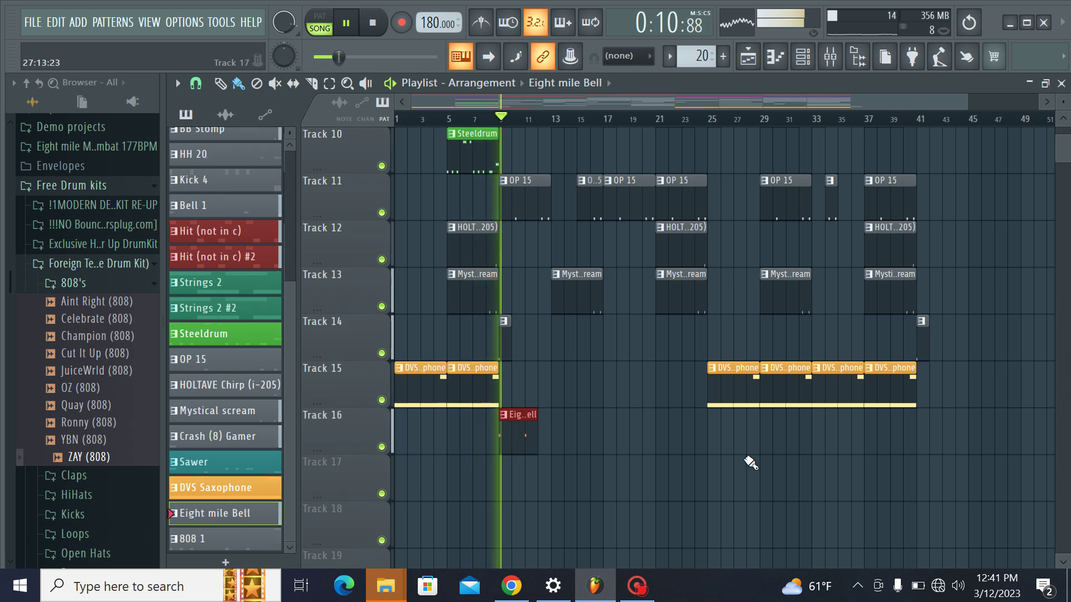
{"action": "left_click", "coordinate": [556, 441]}
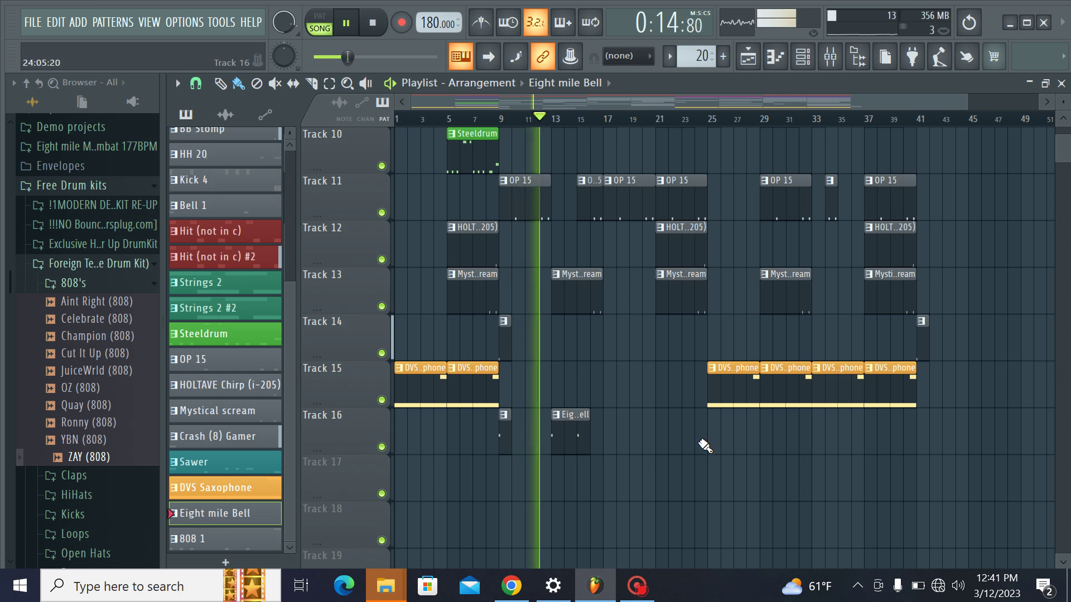
{"action": "left_click", "coordinate": [614, 441]}
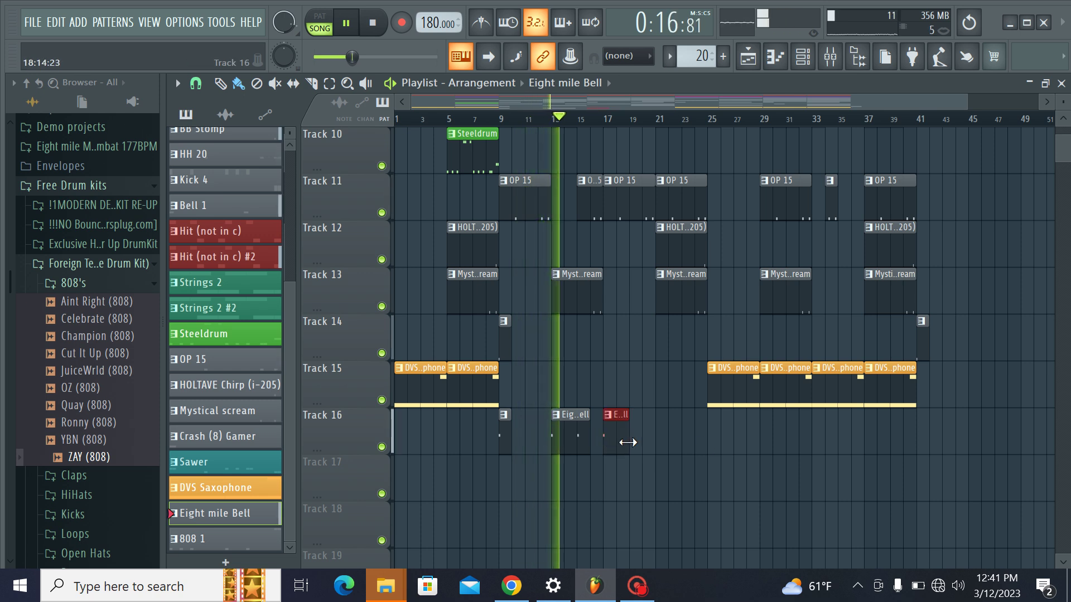
{"action": "left_click", "coordinate": [660, 441]}
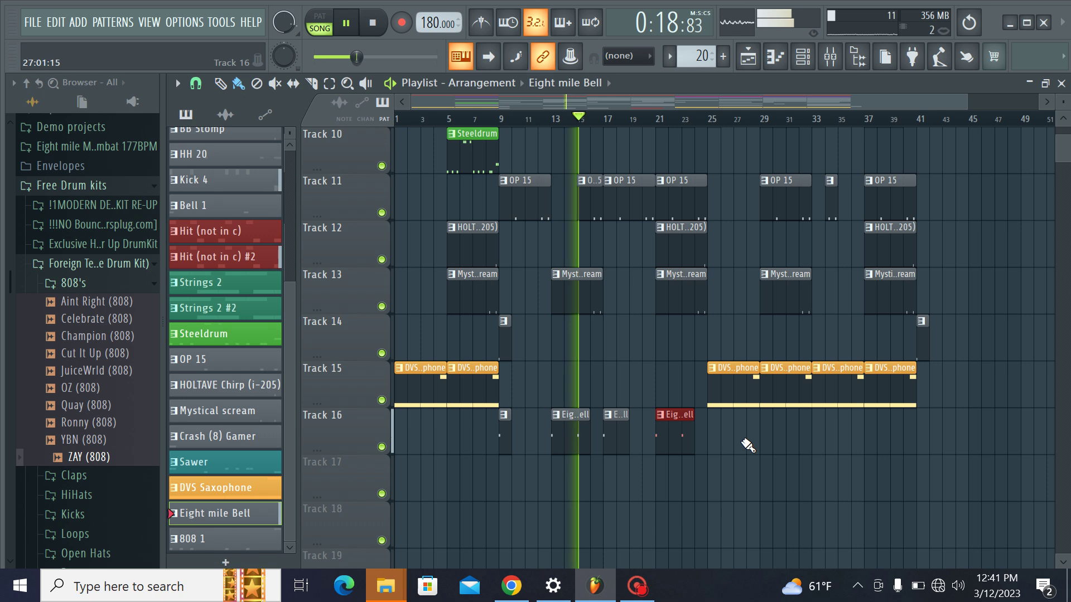
{"action": "left_click", "coordinate": [716, 442]}
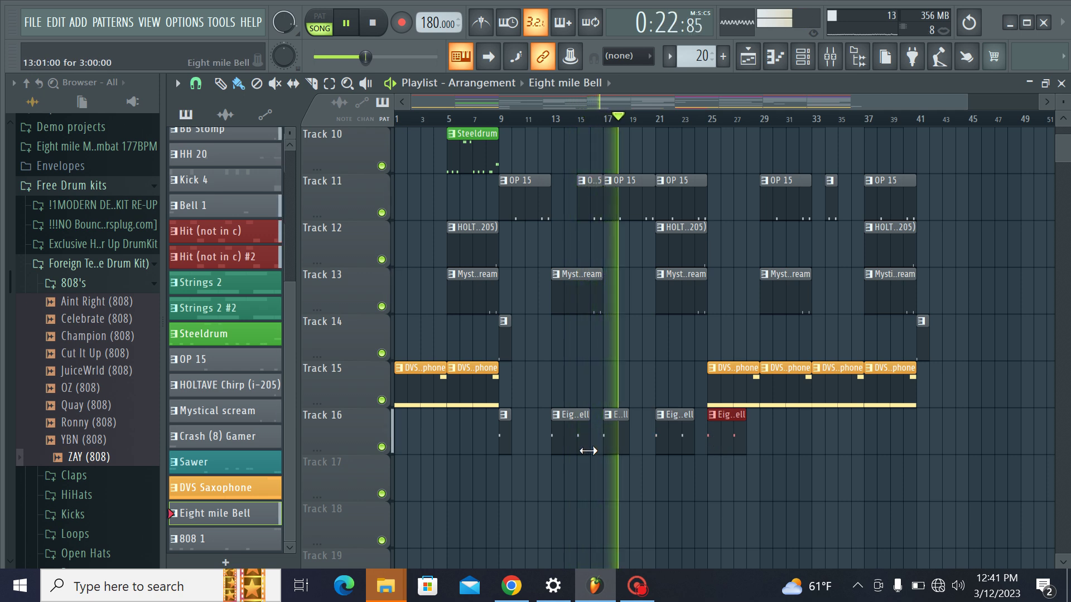
{"action": "left_click_drag", "start_coordinate": [588, 445], "coordinate": [576, 454]}
Step: Shorten the Eight mile Bell clip at bar 25 to one bar and add clips at bars 29, 33 (one bar long) and 37
{"action": "scroll", "coordinate": [579, 407], "scroll_direction": "up", "scroll_amount": 4}
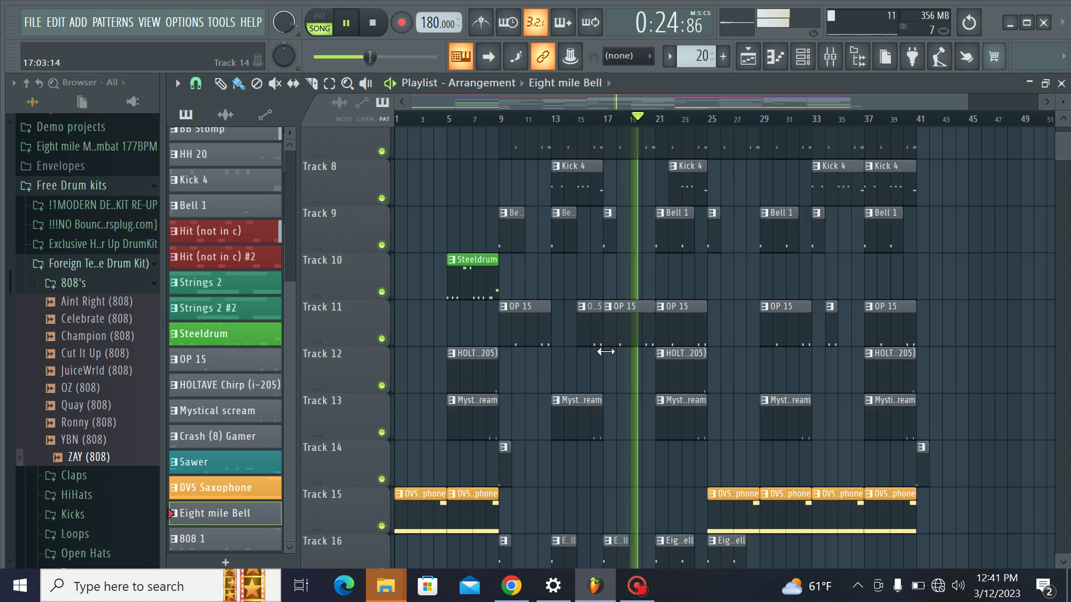
{"action": "scroll", "coordinate": [613, 354], "scroll_direction": "down", "scroll_amount": 6}
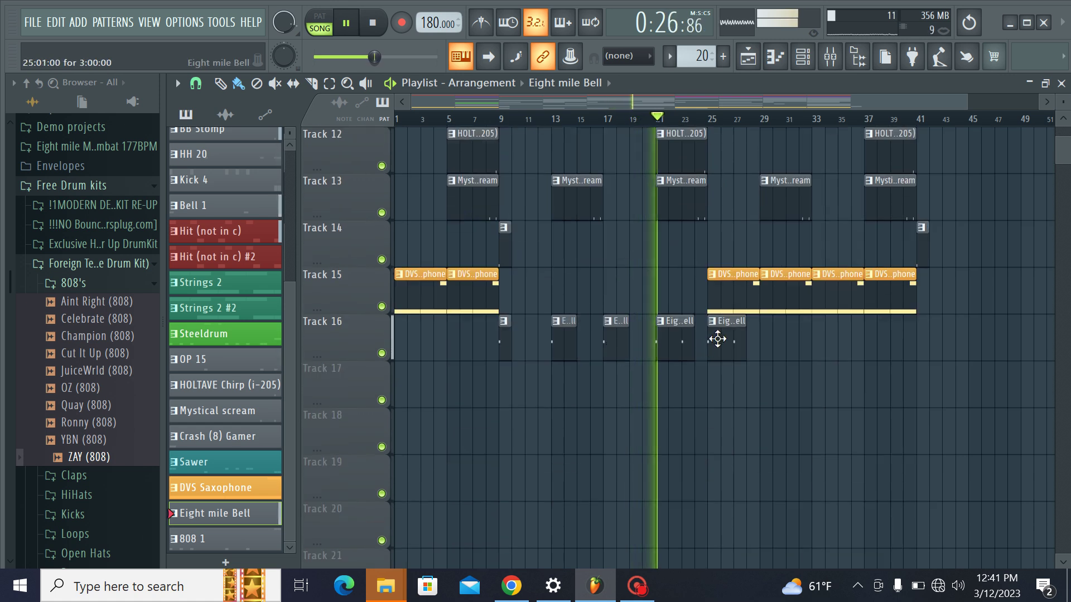
{"action": "left_click", "coordinate": [761, 347]}
{"action": "left_click_drag", "start_coordinate": [744, 347], "coordinate": [720, 350]}
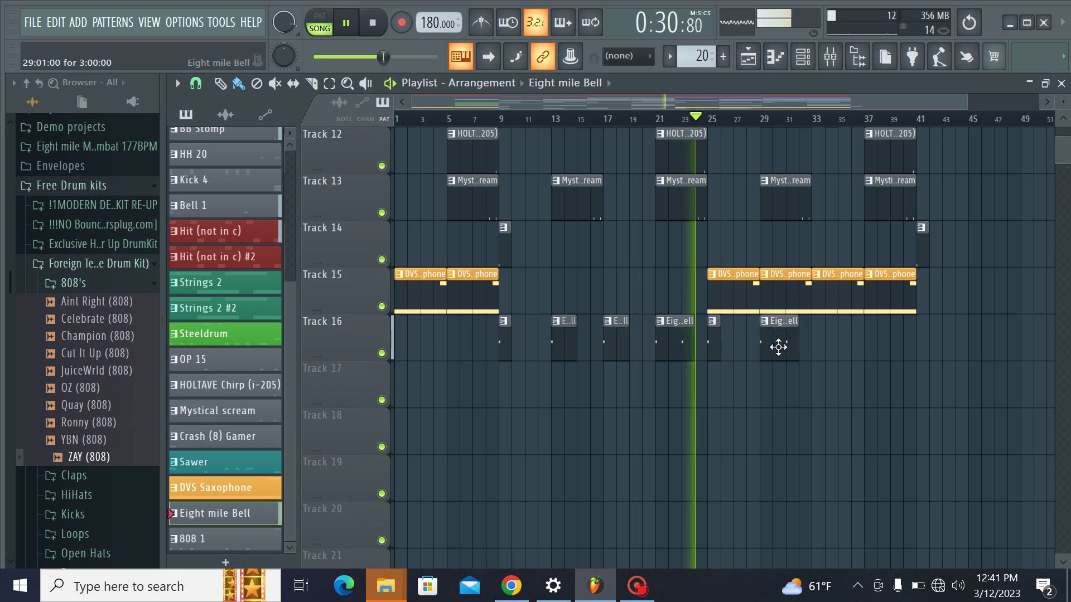
{"action": "left_click", "coordinate": [820, 349]}
{"action": "left_click", "coordinate": [865, 341]}
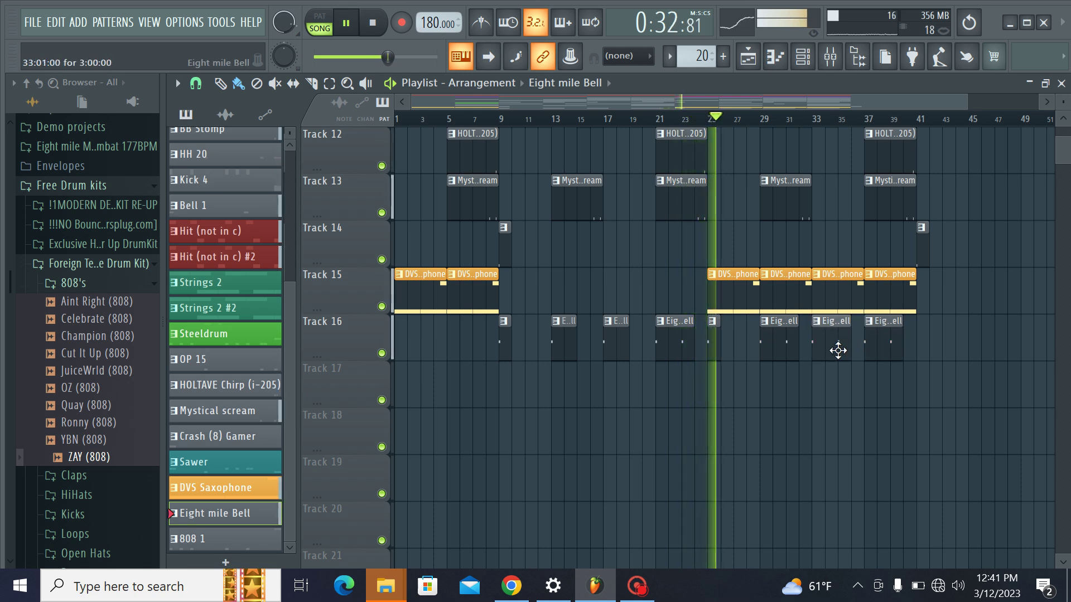
{"action": "left_click_drag", "start_coordinate": [849, 342], "coordinate": [831, 347]}
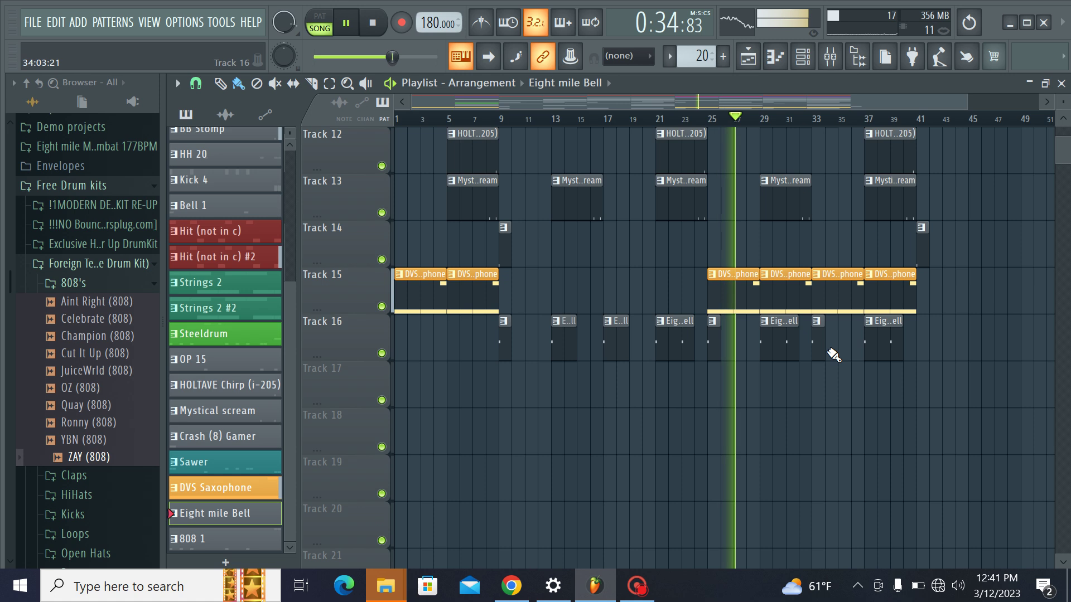
Step: Make Sawer the active pattern for placing clips
{"action": "left_click", "coordinate": [223, 539]}
{"action": "scroll", "coordinate": [638, 431], "scroll_direction": "down", "scroll_amount": 1}
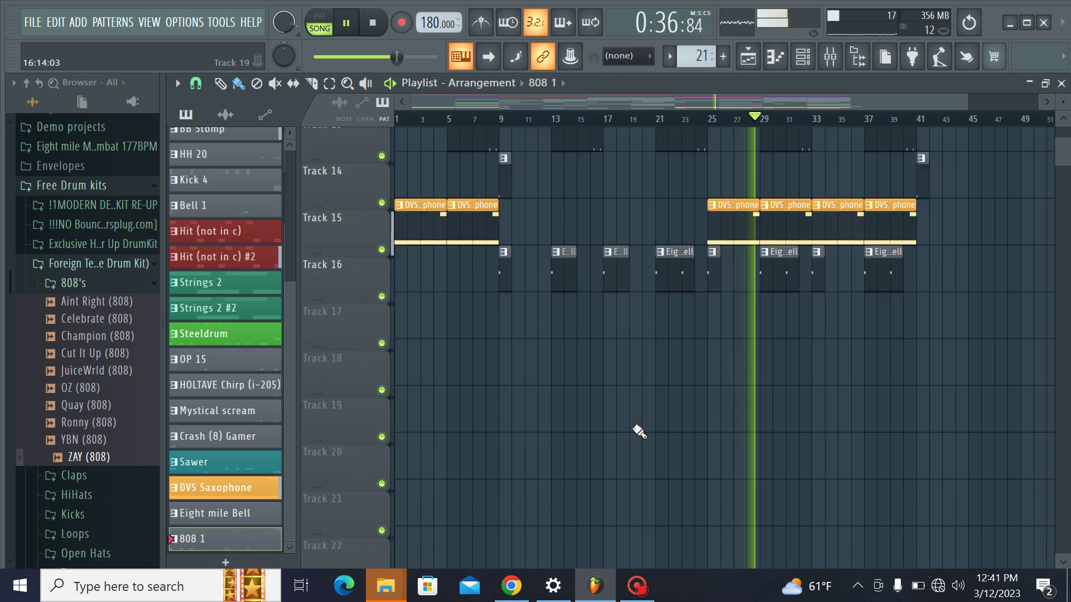
{"action": "scroll", "coordinate": [639, 431], "scroll_direction": "down", "scroll_amount": 1}
{"action": "scroll", "coordinate": [240, 427], "scroll_direction": "up", "scroll_amount": 3}
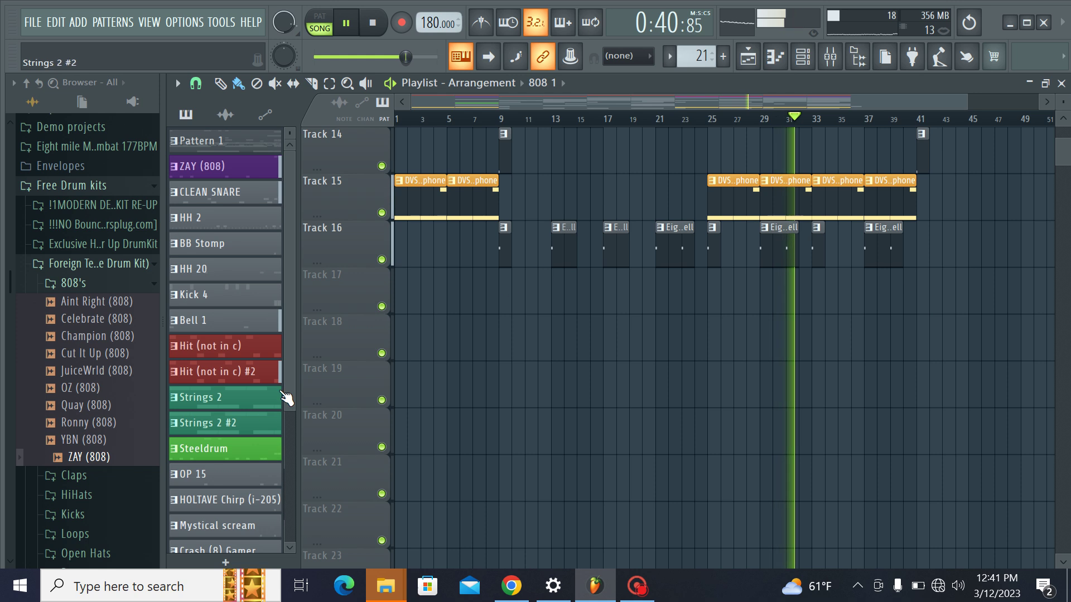
{"action": "scroll", "coordinate": [287, 398], "scroll_direction": "down", "scroll_amount": 3}
{"action": "left_click", "coordinate": [234, 463]}
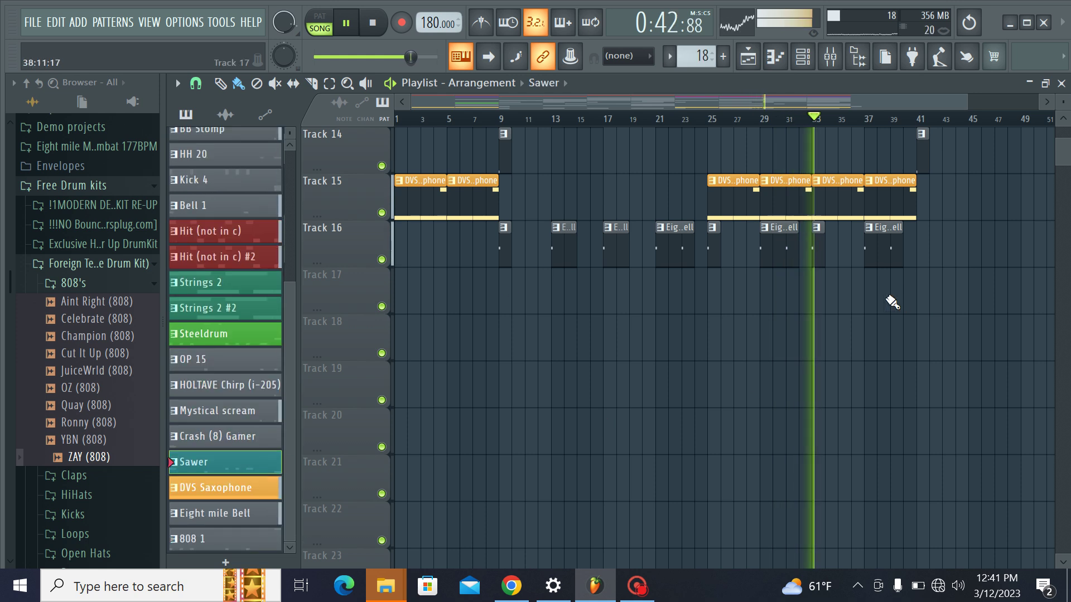
{"action": "left_click", "coordinate": [818, 296]}
{"action": "left_click", "coordinate": [877, 287]}
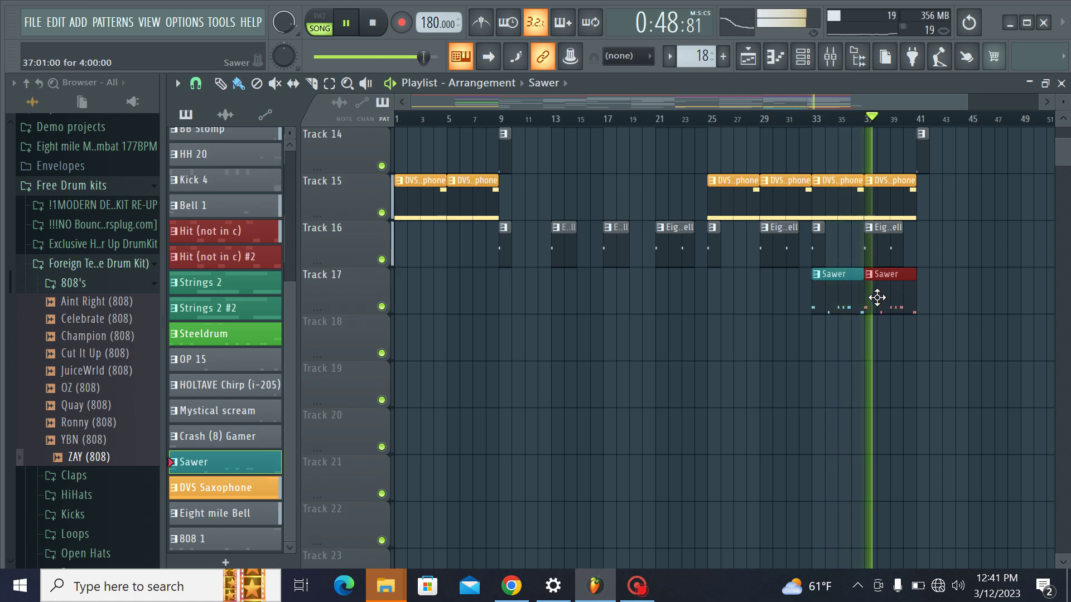
{"action": "right_click", "coordinate": [873, 294]}
{"action": "right_click", "coordinate": [845, 297]}
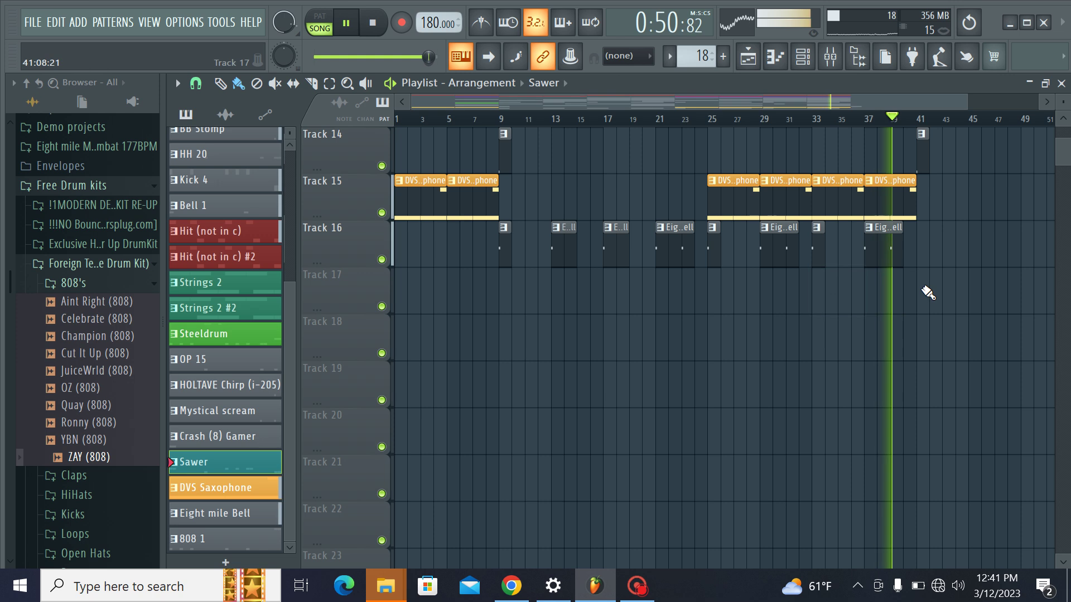
Step: Place Sawer pattern clips on Track 17 at bars 41 and 45
{"action": "left_click", "coordinate": [948, 289]}
{"action": "left_click", "coordinate": [972, 286]}
Step: Extend Track 2 with Hit (not in c) #2 pattern clips at bars 41 and 45
{"action": "scroll", "coordinate": [958, 279], "scroll_direction": "up", "scroll_amount": 13}
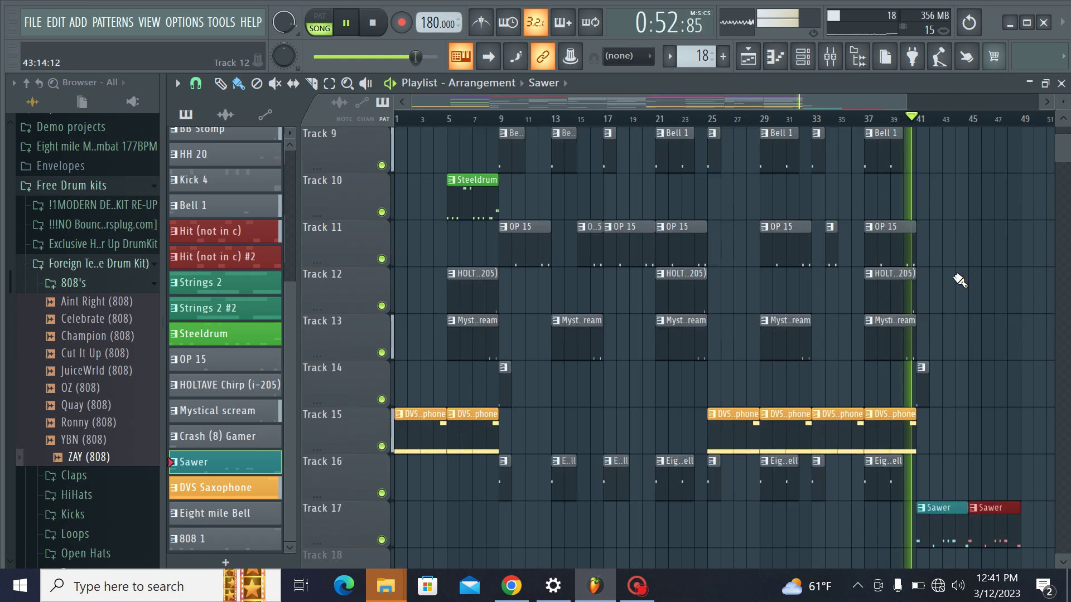
{"action": "left_click", "coordinate": [779, 200]}
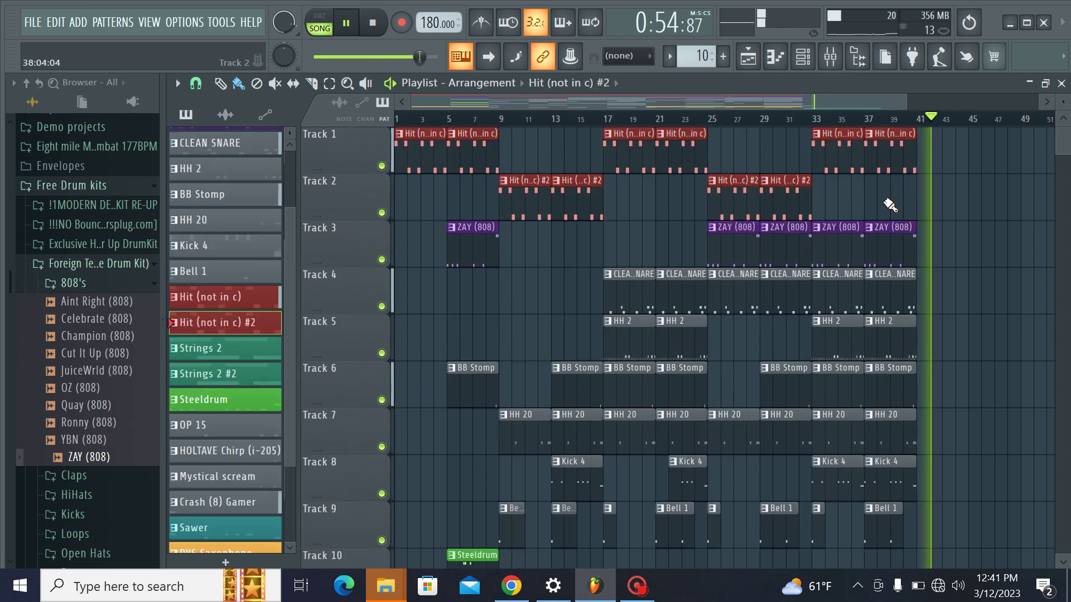
{"action": "left_click", "coordinate": [910, 200]}
{"action": "left_click", "coordinate": [973, 199]}
{"action": "left_click_drag", "start_coordinate": [1009, 199], "coordinate": [996, 199]}
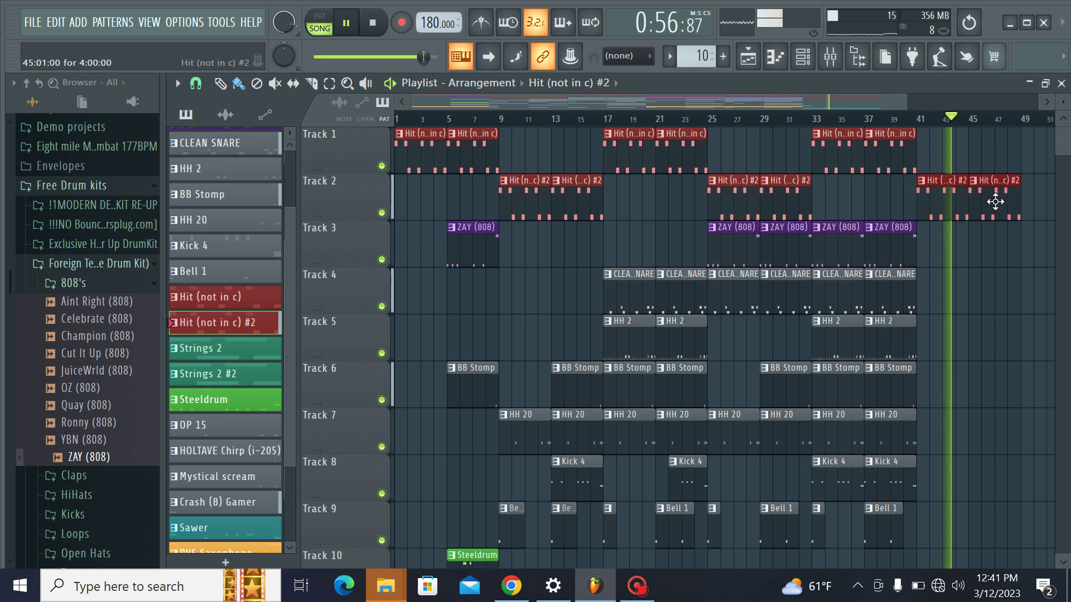
Step: Restart the song playback and copy the section of clips starting at bar 33 across the tracks to bar 49
{"action": "left_click", "coordinate": [825, 144]}
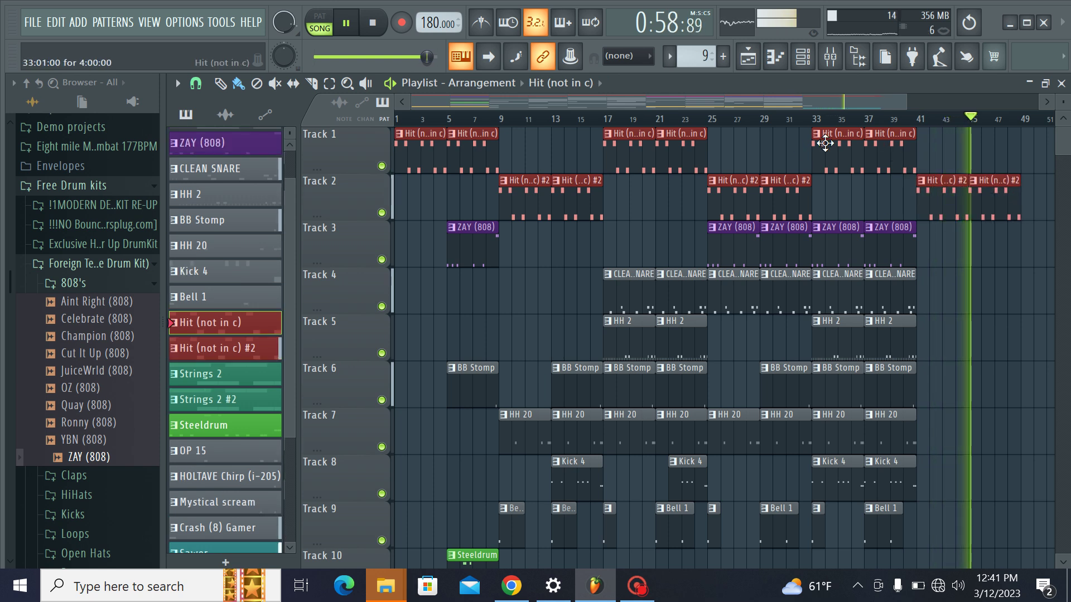
{"action": "key", "text": "space"}
{"action": "key", "text": "space"}
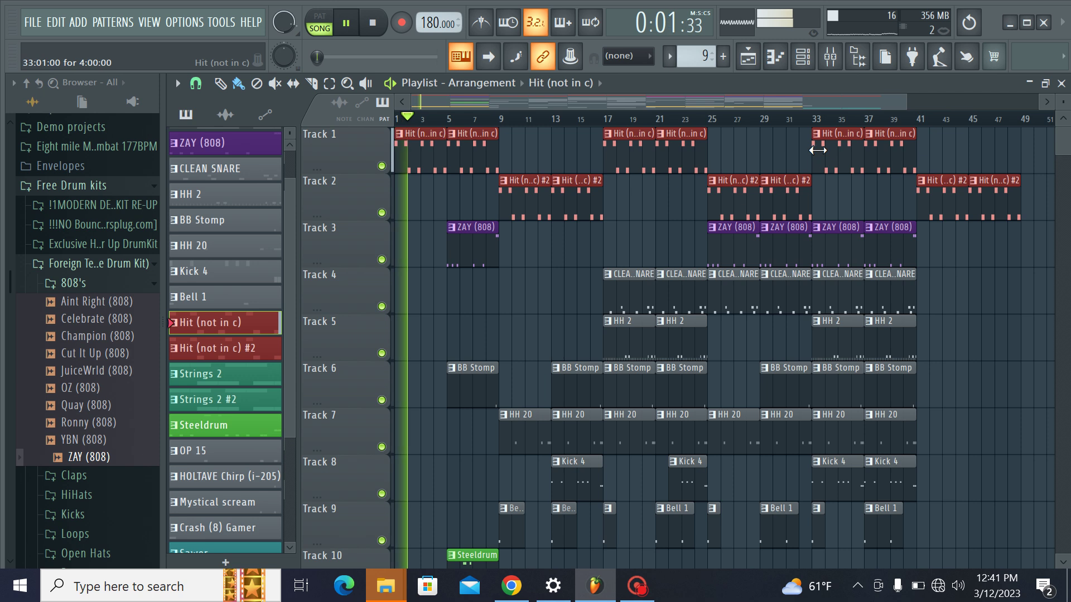
{"action": "left_click_drag", "start_coordinate": [818, 159], "coordinate": [857, 568]}
{"action": "scroll", "coordinate": [853, 407], "scroll_direction": "down", "scroll_amount": 3}
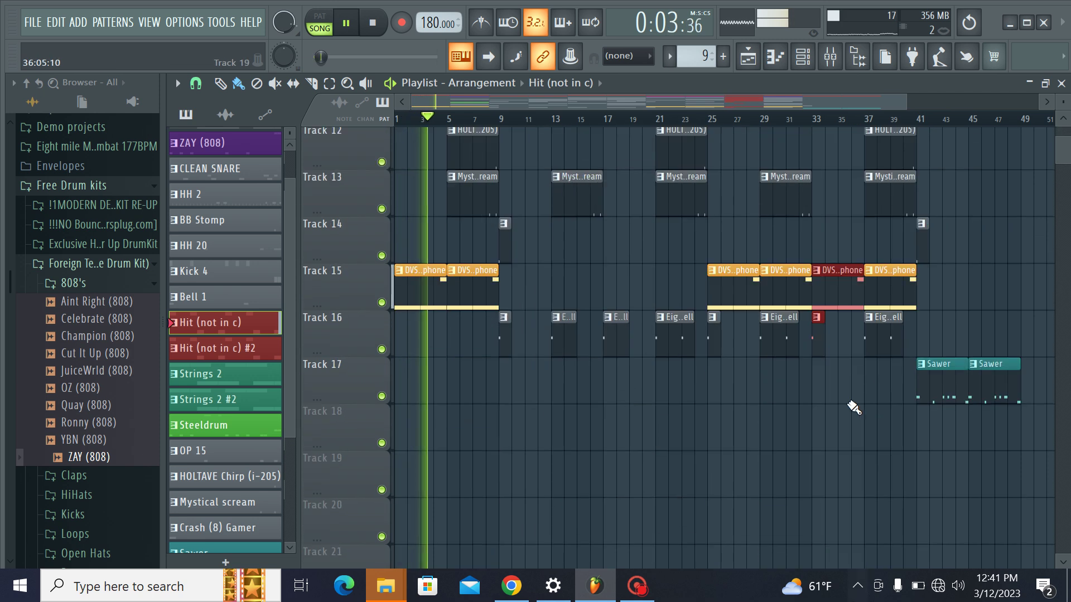
{"action": "left_click_drag", "start_coordinate": [898, 456], "coordinate": [1033, 190]}
Step: Place a BB Stomp pattern clip on Track 6 at bar 45
{"action": "left_click", "coordinate": [836, 382]}
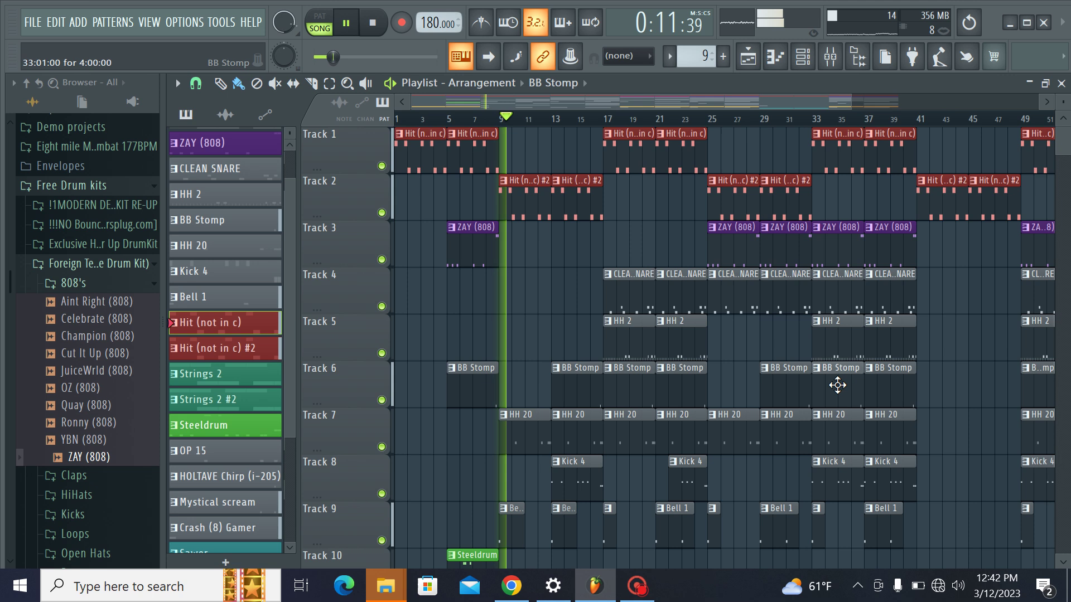
{"action": "left_click", "coordinate": [971, 375]}
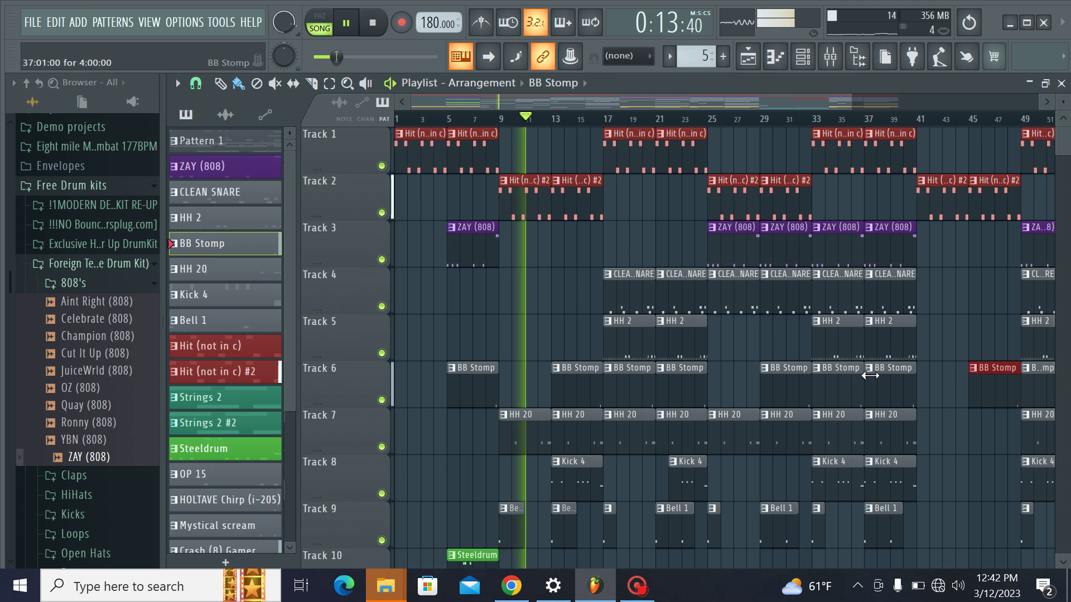
{"action": "scroll", "coordinate": [892, 426], "scroll_direction": "down", "scroll_amount": 2}
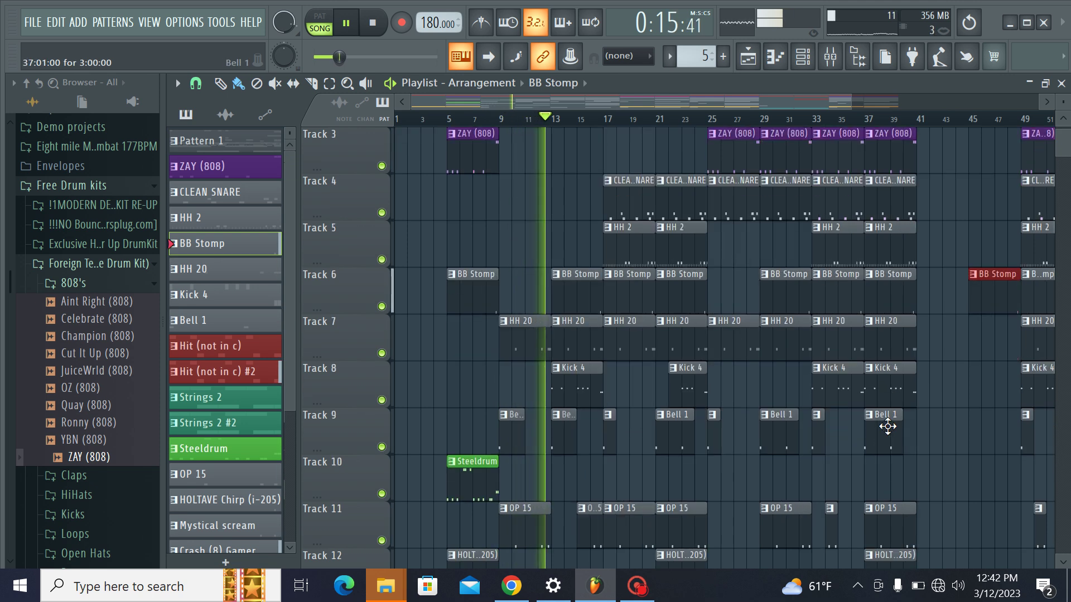
Step: Place a Kick 4 pattern clip on Track 8 at bar 45 and trim its start to bar 46
{"action": "left_click", "coordinate": [904, 380]}
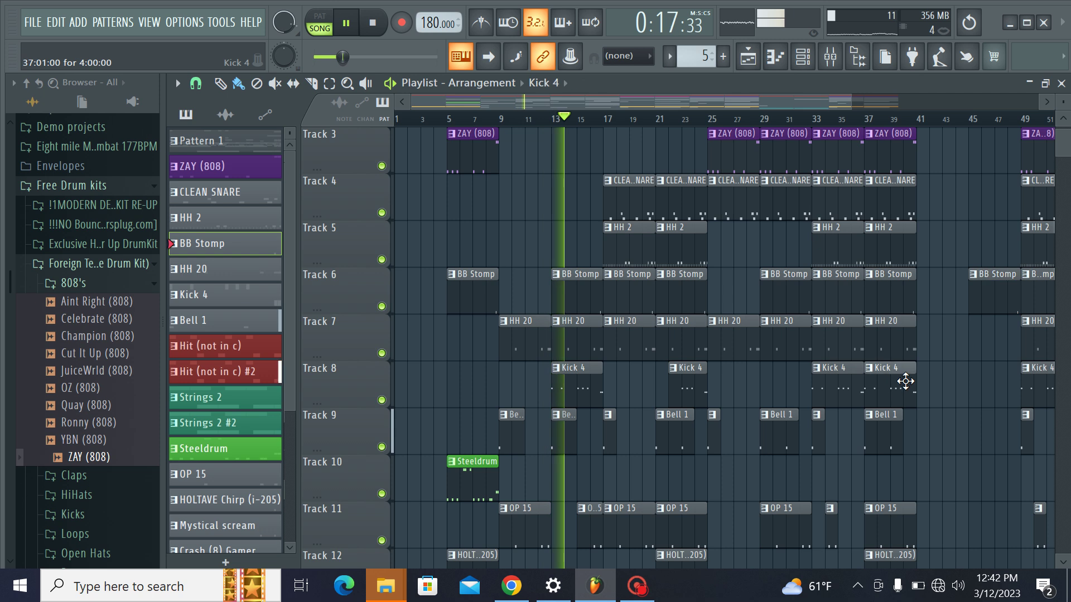
{"action": "left_click", "coordinate": [982, 380]}
{"action": "double_click", "coordinate": [996, 404]}
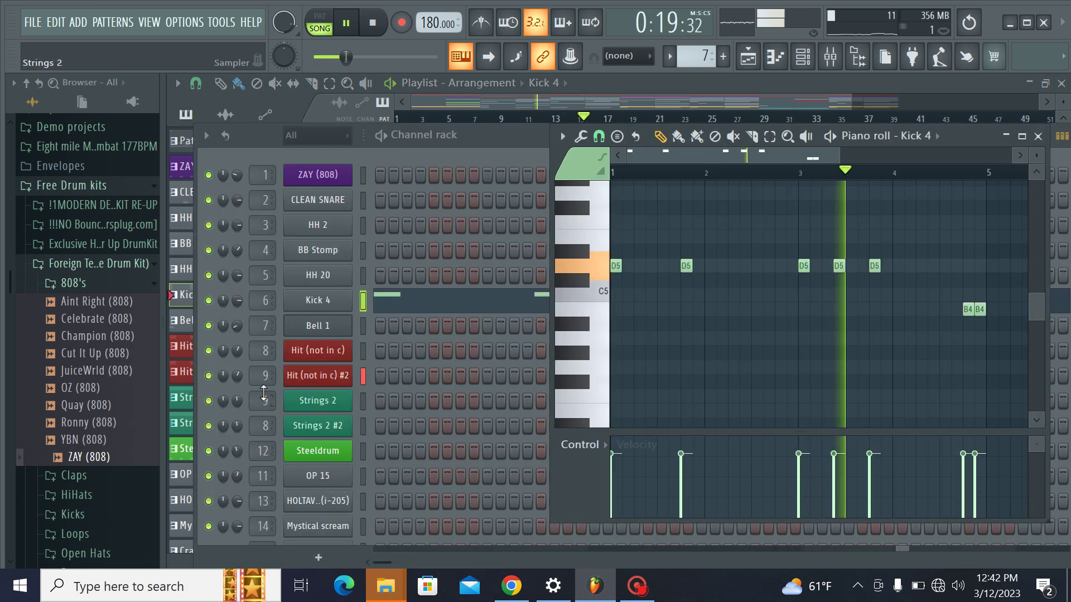
{"action": "left_click", "coordinate": [182, 371]}
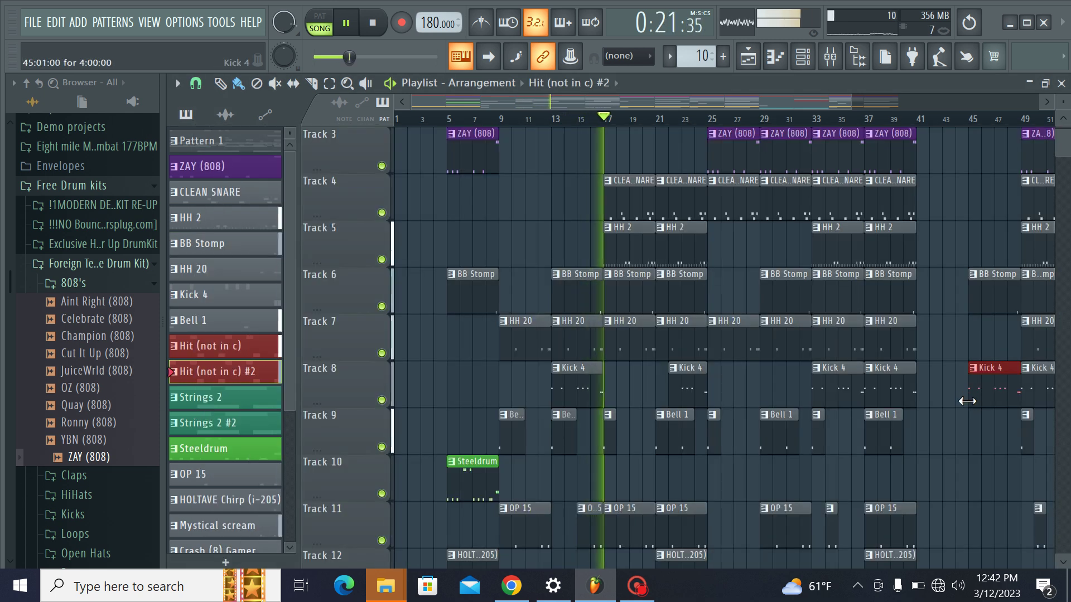
{"action": "left_click_drag", "start_coordinate": [969, 401], "coordinate": [981, 401]}
Step: Place Steeldrum pattern clips on Track 10 at bars 45 and 53
{"action": "left_click_drag", "start_coordinate": [852, 102], "coordinate": [915, 102]}
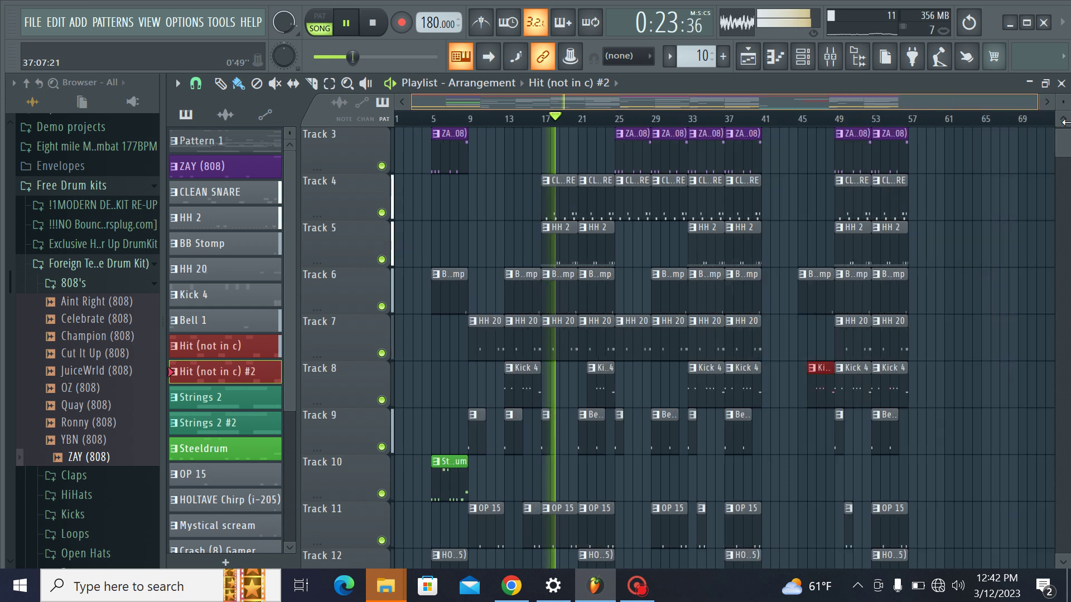
{"action": "scroll", "coordinate": [926, 258], "scroll_direction": "down", "scroll_amount": 4}
{"action": "left_click", "coordinate": [452, 290]}
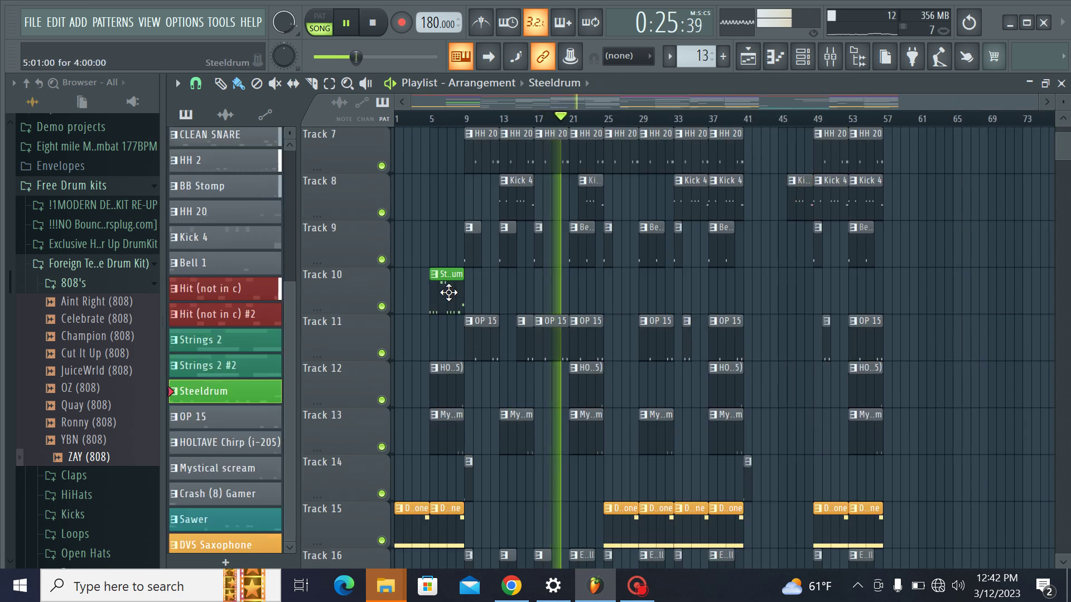
{"action": "left_click", "coordinate": [787, 282]}
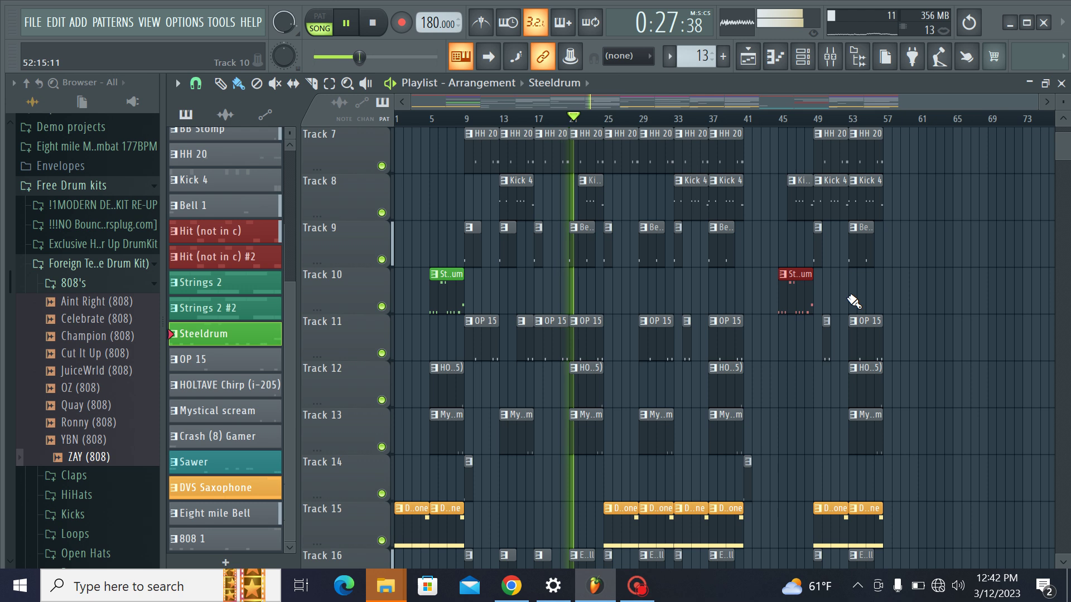
{"action": "left_click", "coordinate": [850, 276]}
{"action": "scroll", "coordinate": [807, 300], "scroll_direction": "down", "scroll_amount": 1}
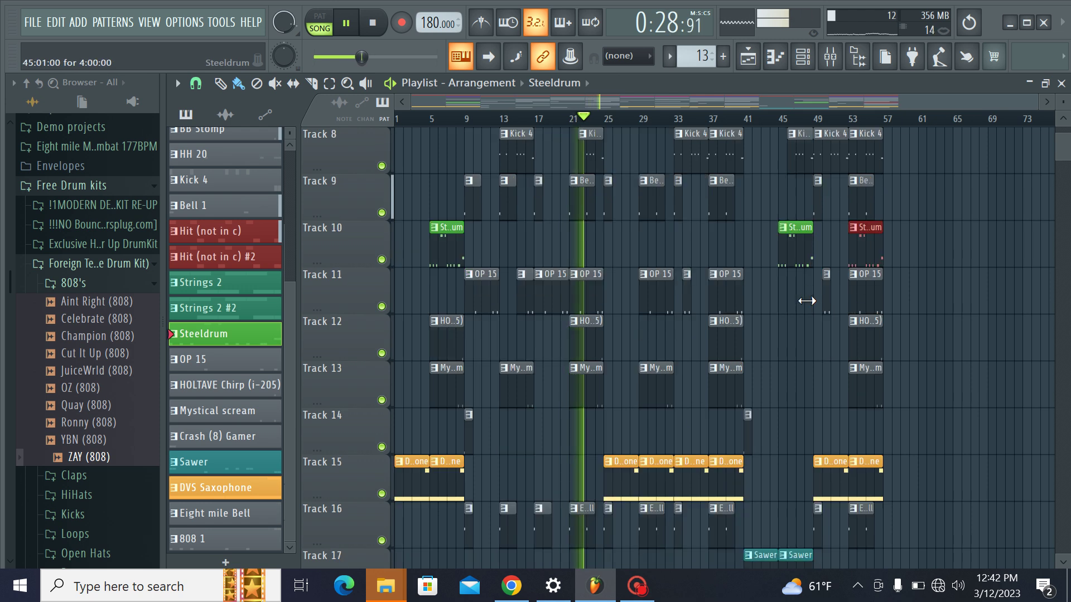
Step: Add a HOLTAVE Chirp clip on Track 12 and a Mystical scream clip on Track 13, both at bar 45
{"action": "left_click", "coordinate": [864, 354]}
{"action": "left_click", "coordinate": [785, 352]}
{"action": "left_click", "coordinate": [862, 384]}
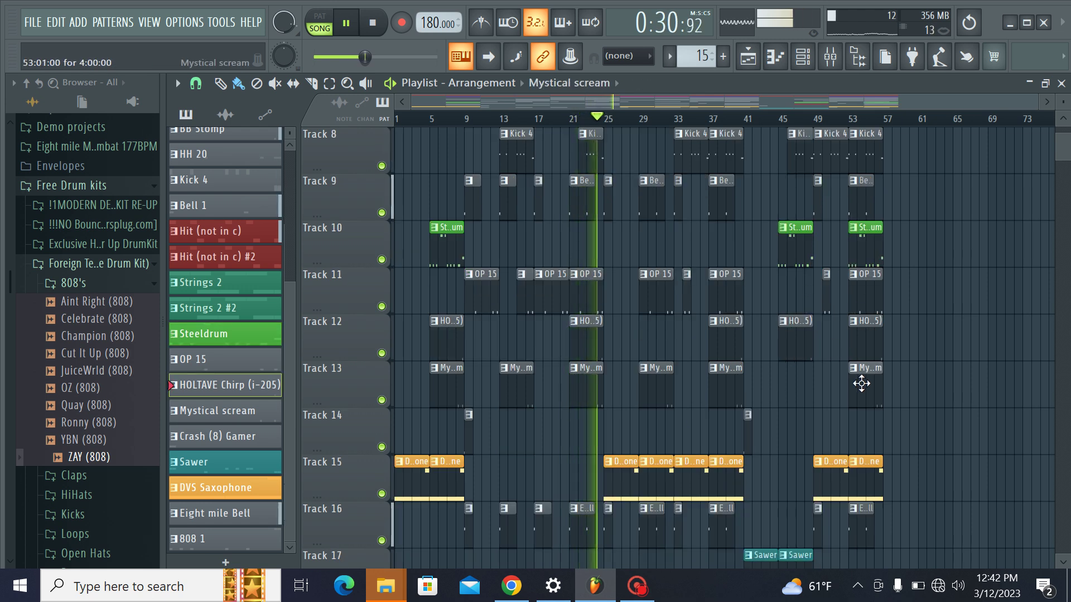
{"action": "left_click", "coordinate": [801, 385]}
Step: Place short Eight mile Bell clips on Track 16 at bars 41 and 45
{"action": "scroll", "coordinate": [799, 385], "scroll_direction": "down", "scroll_amount": 4}
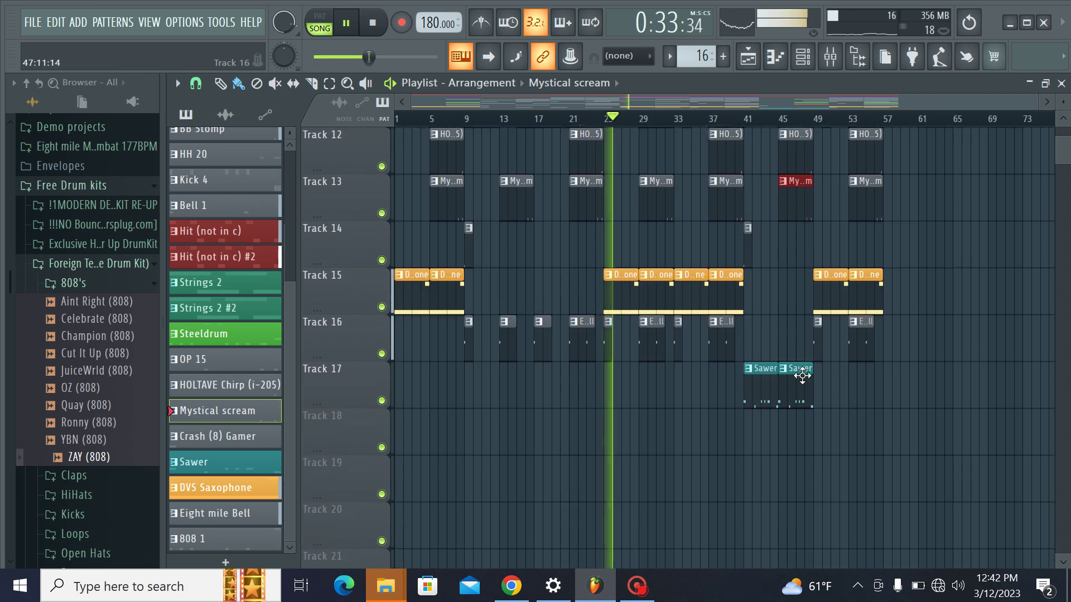
{"action": "left_click", "coordinate": [820, 343]}
{"action": "left_click", "coordinate": [749, 341]}
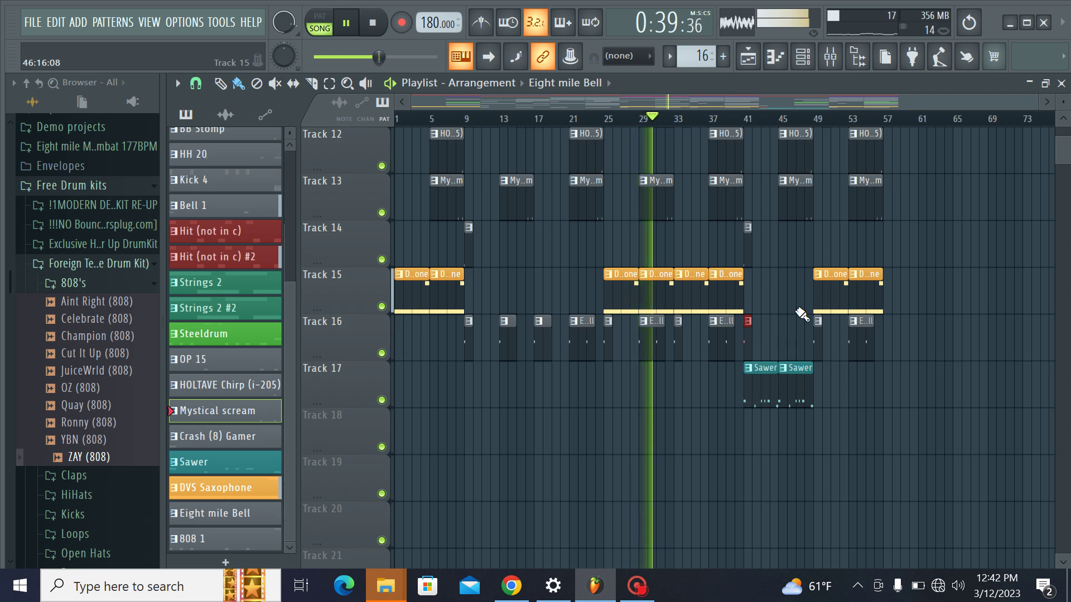
{"action": "left_click", "coordinate": [779, 346]}
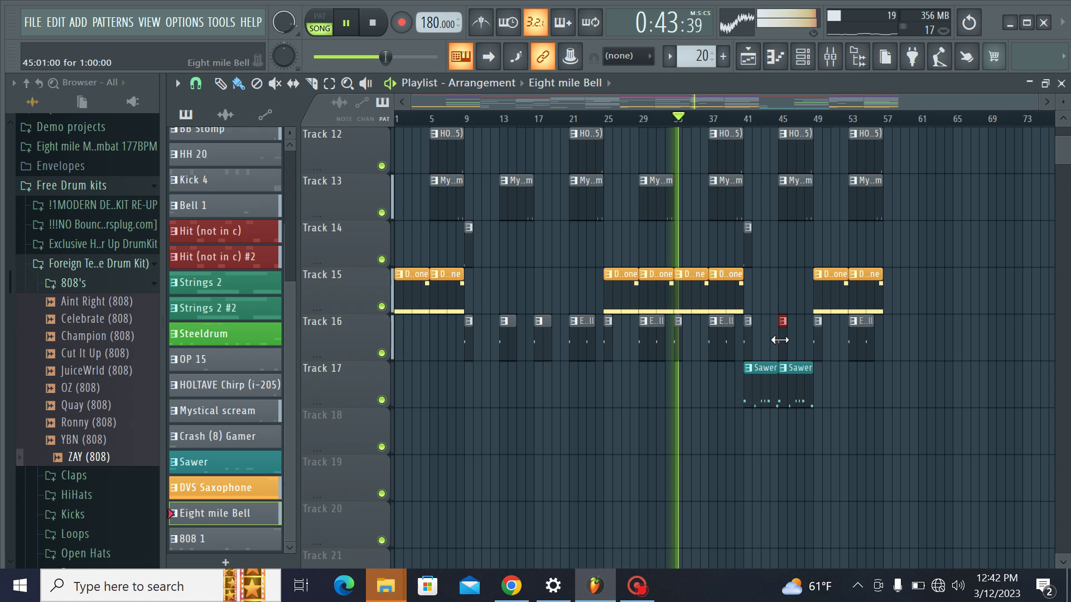
Step: Place Steeldrum clips on Track 10 at bars 33 and 37, and move its bar 45 clip to bar 49
{"action": "scroll", "coordinate": [785, 230], "scroll_direction": "up", "scroll_amount": 3}
{"action": "left_click", "coordinate": [787, 196]}
{"action": "left_click_drag", "start_coordinate": [676, 201], "coordinate": [714, 195]}
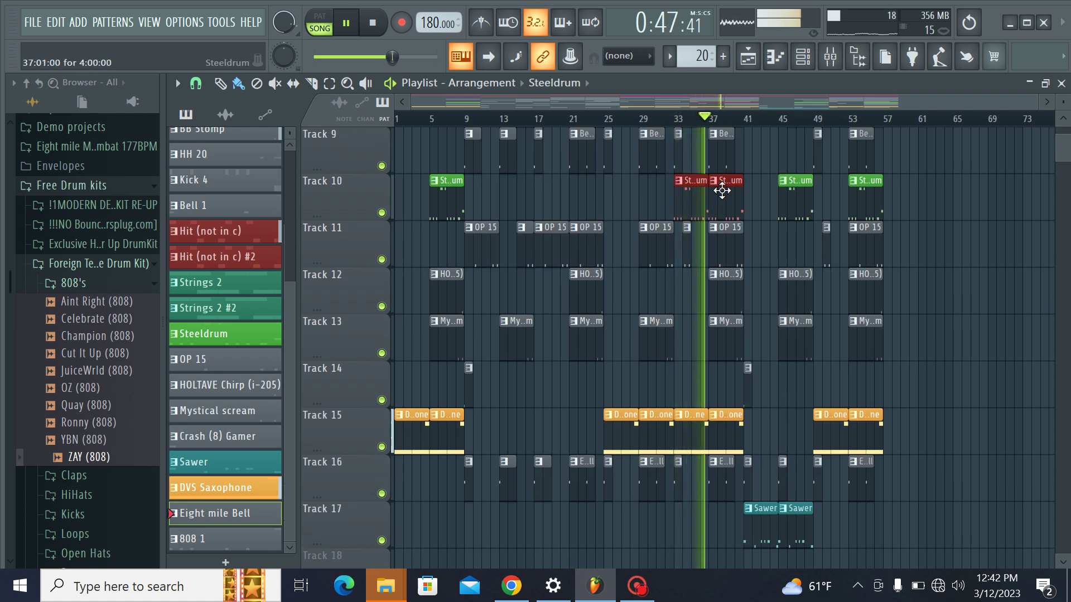
{"action": "left_click_drag", "start_coordinate": [793, 192], "coordinate": [828, 186]}
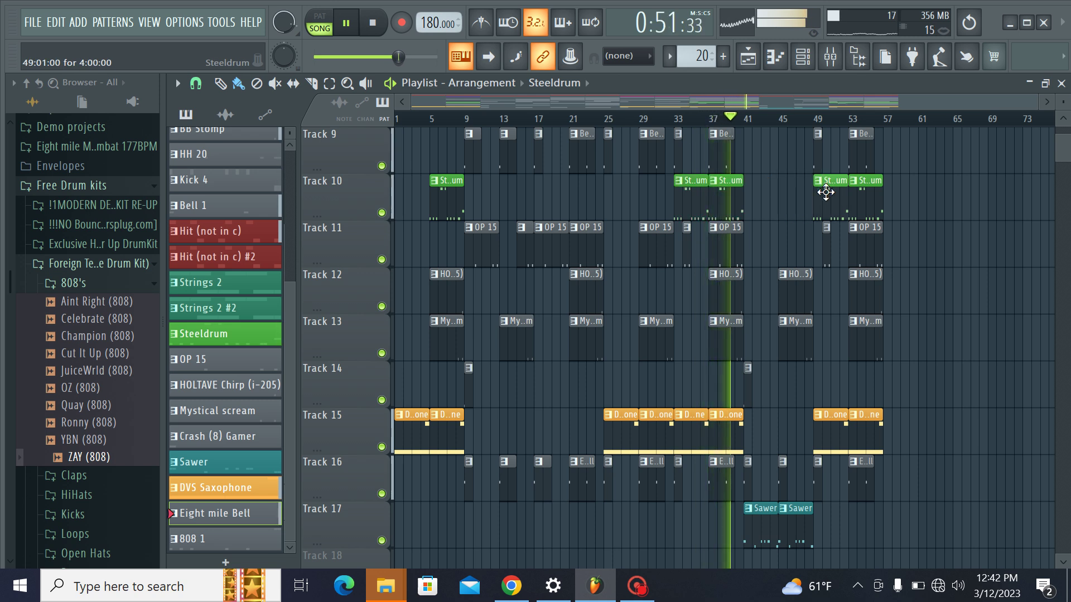
{"action": "left_click", "coordinate": [826, 191]}
{"action": "scroll", "coordinate": [827, 195], "scroll_direction": "up", "scroll_amount": 5}
{"action": "scroll", "coordinate": [818, 189], "scroll_direction": "up", "scroll_amount": 3}
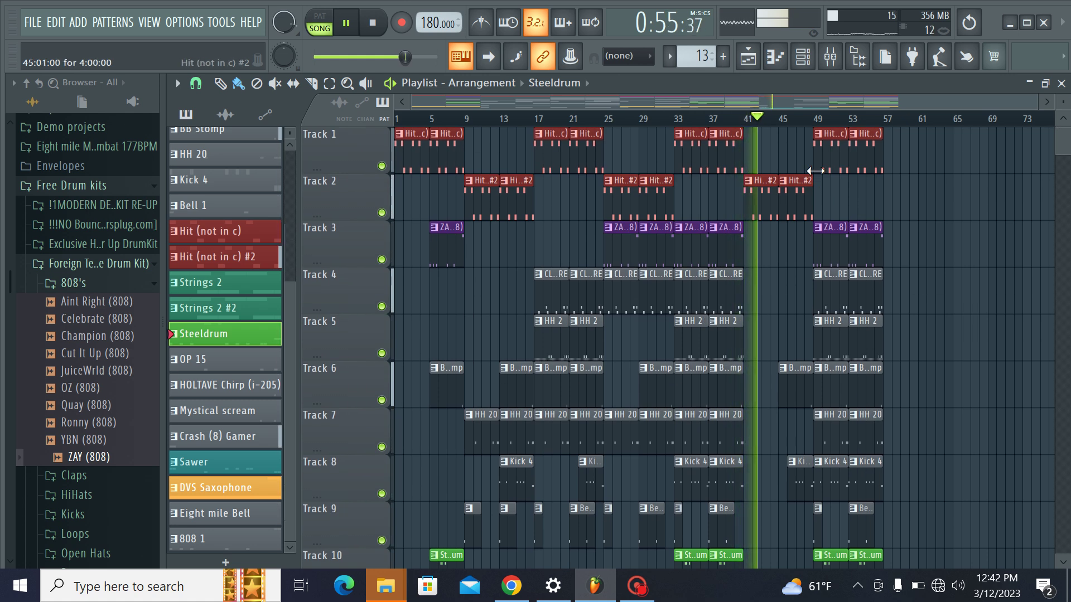
{"action": "scroll", "coordinate": [815, 173], "scroll_direction": "down", "scroll_amount": 10}
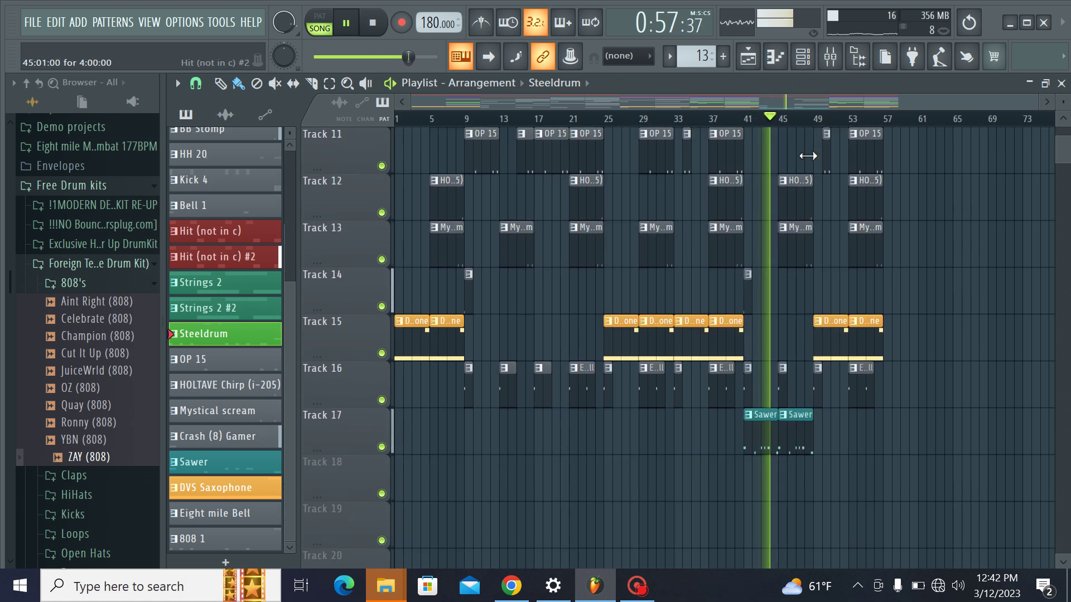
Step: Load Fruity Stereo Shaper into effect slot 3 of mixer Insert 16 and step through its presets to Phaser 2
{"action": "left_click", "coordinate": [830, 57]}
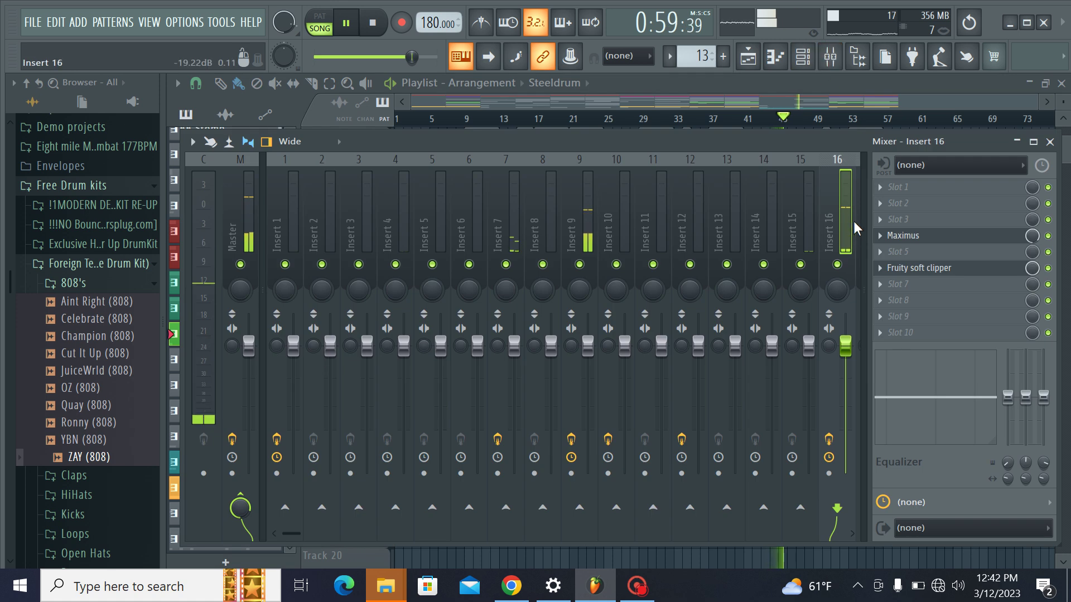
{"action": "left_click", "coordinate": [904, 219]}
{"action": "left_click", "coordinate": [813, 111]}
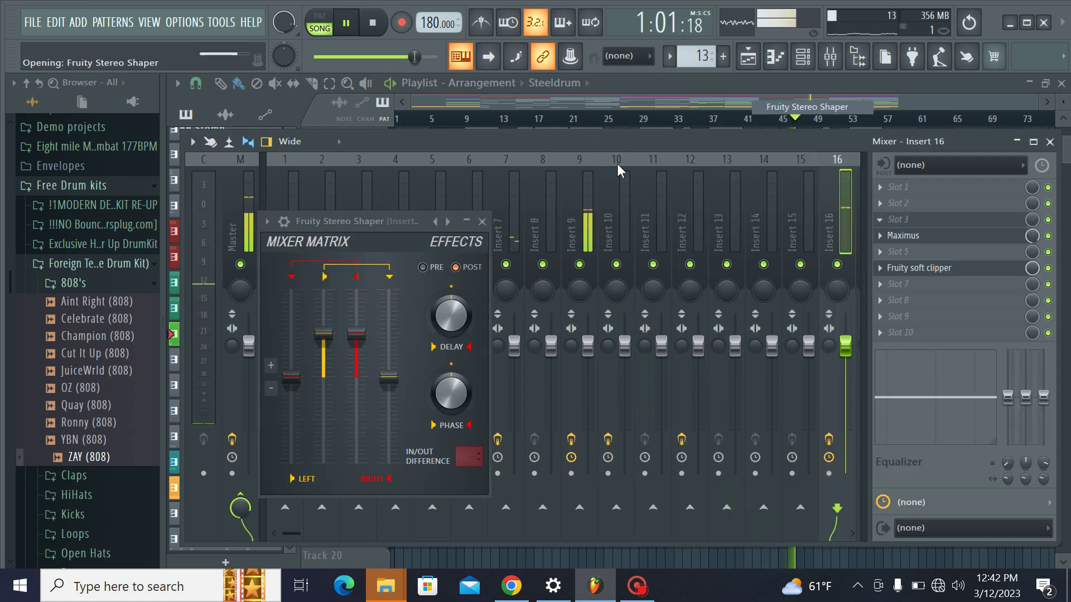
{"action": "left_click", "coordinate": [448, 222]}
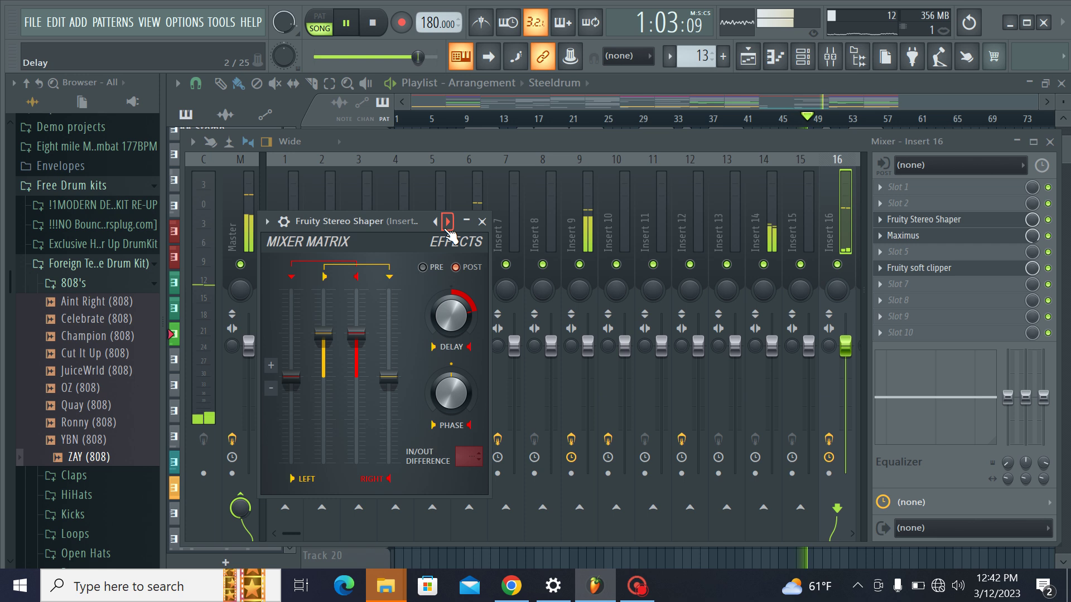
{"action": "left_click", "coordinate": [447, 221]}
{"action": "left_click", "coordinate": [447, 222]}
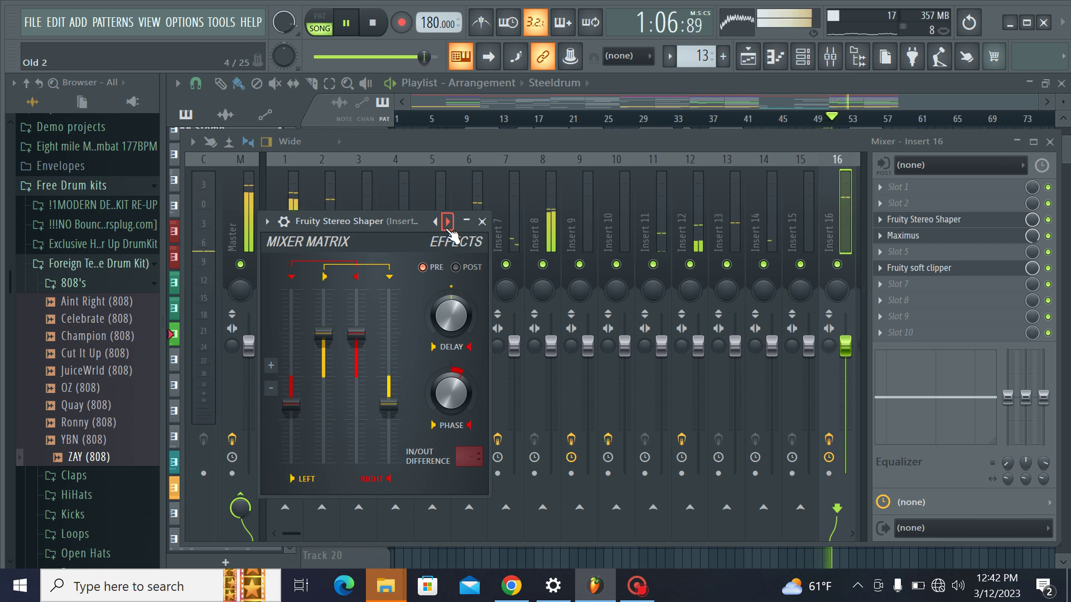
{"action": "left_click", "coordinate": [448, 223]}
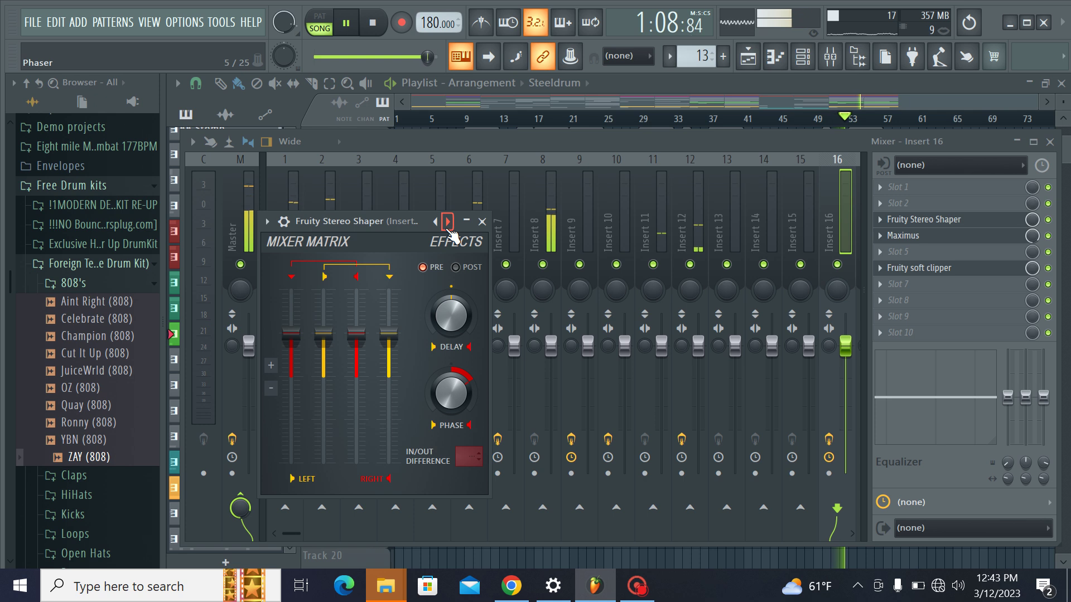
{"action": "left_click", "coordinate": [448, 222]}
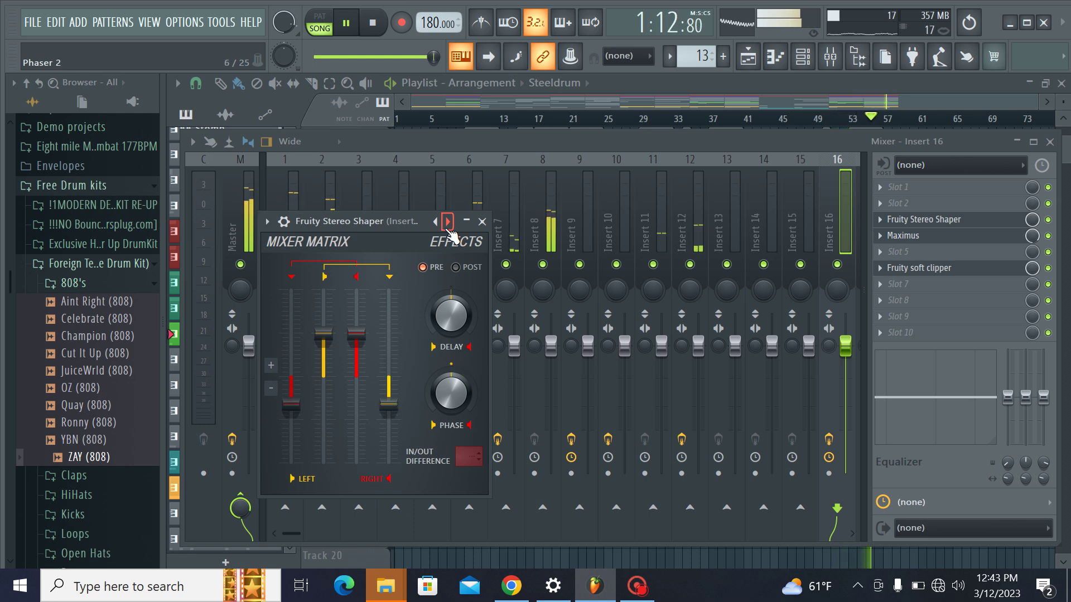
Step: Replay the song from about bar 39, set Insert 16's Fruity Stereo Shaper to the Shrinked preset and adjust its mix level
{"action": "left_click", "coordinate": [748, 57]}
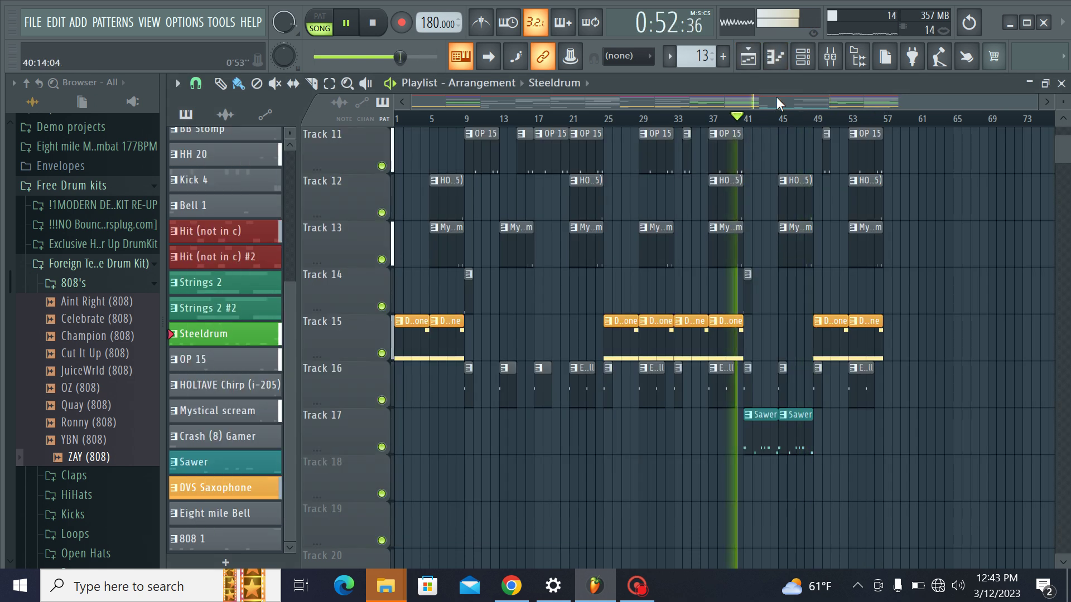
{"action": "left_click", "coordinate": [832, 59]}
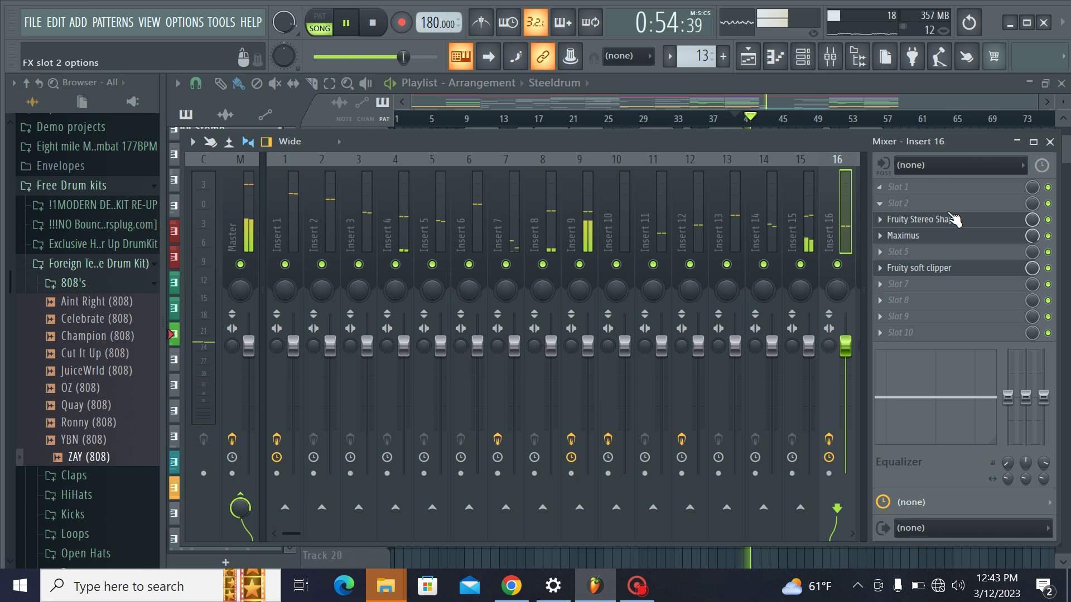
{"action": "left_click", "coordinate": [953, 220]}
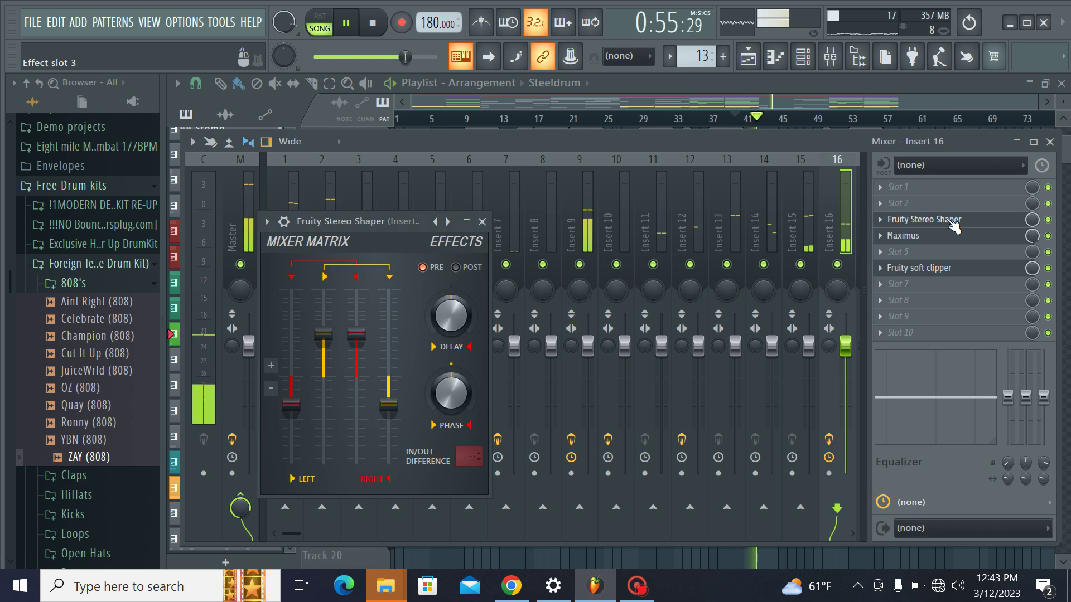
{"action": "left_click", "coordinate": [448, 223]}
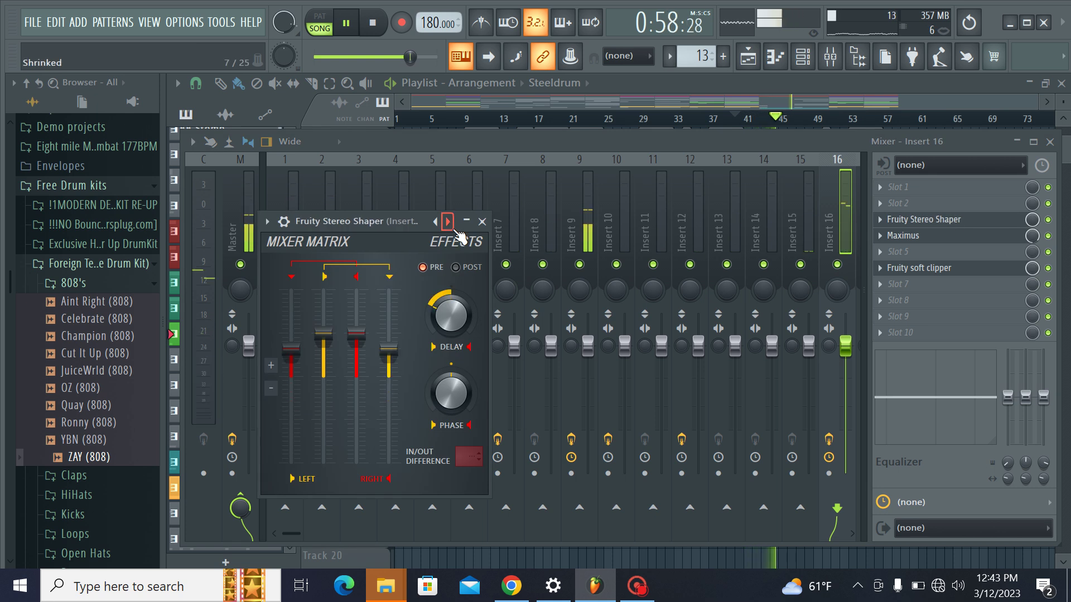
{"action": "mouse_move", "coordinate": [1032, 221]}
{"action": "left_mouse_down"}
{"action": "mouse_move", "coordinate": [1032, 246]}
{"action": "mouse_move", "coordinate": [1031, 225]}
{"action": "left_mouse_up"}
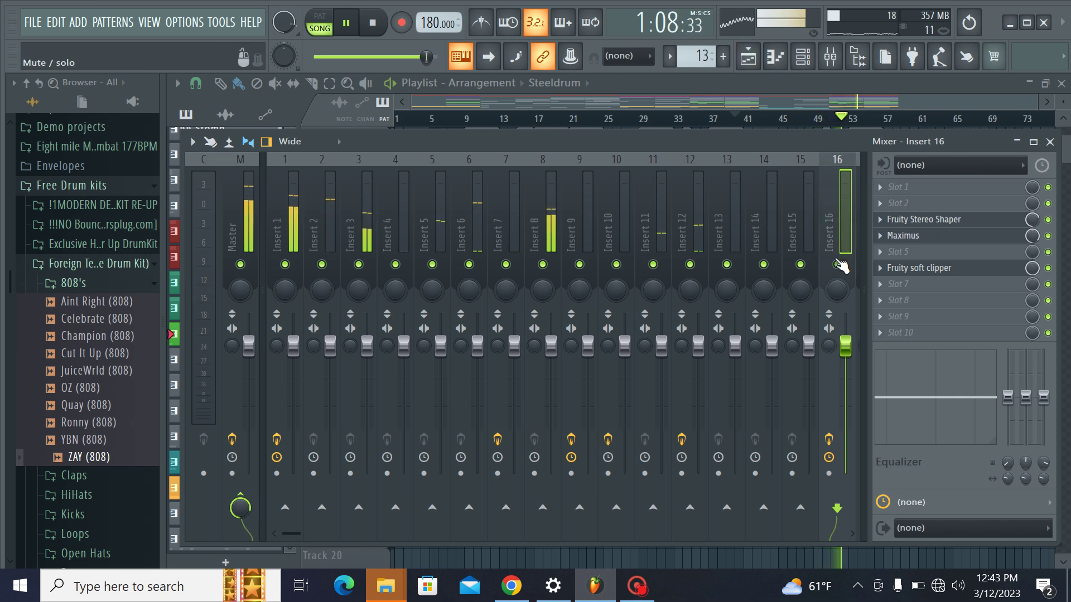
Step: Solo mixer Insert 16 and inspect the Sawer instrument's filter envelope amplitude during playback
{"action": "left_click", "coordinate": [811, 62]}
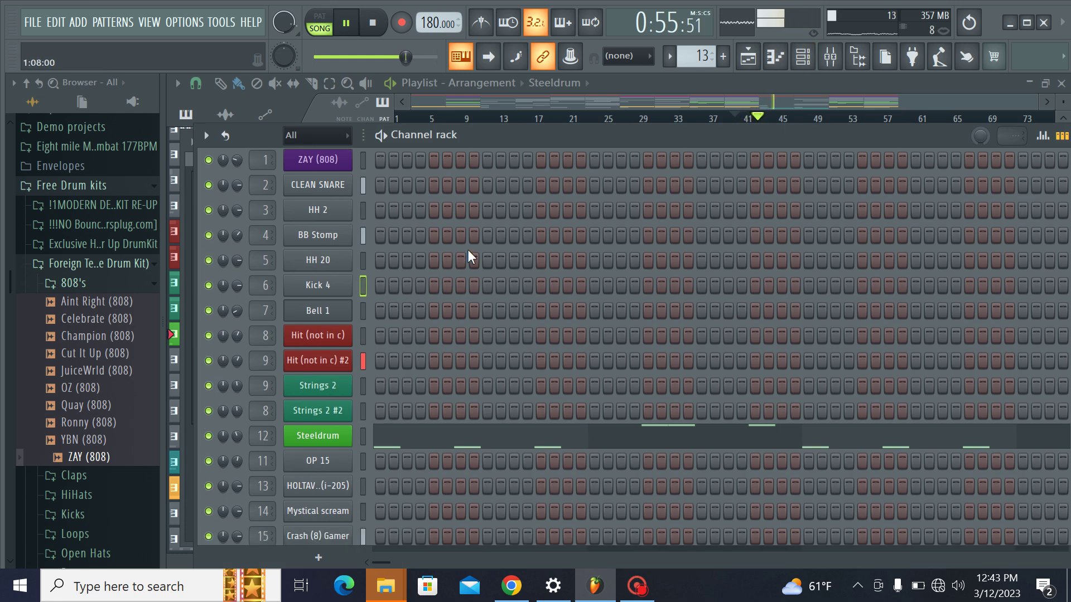
{"action": "scroll", "coordinate": [467, 251], "scroll_direction": "down", "scroll_amount": 4}
{"action": "left_click", "coordinate": [317, 477]}
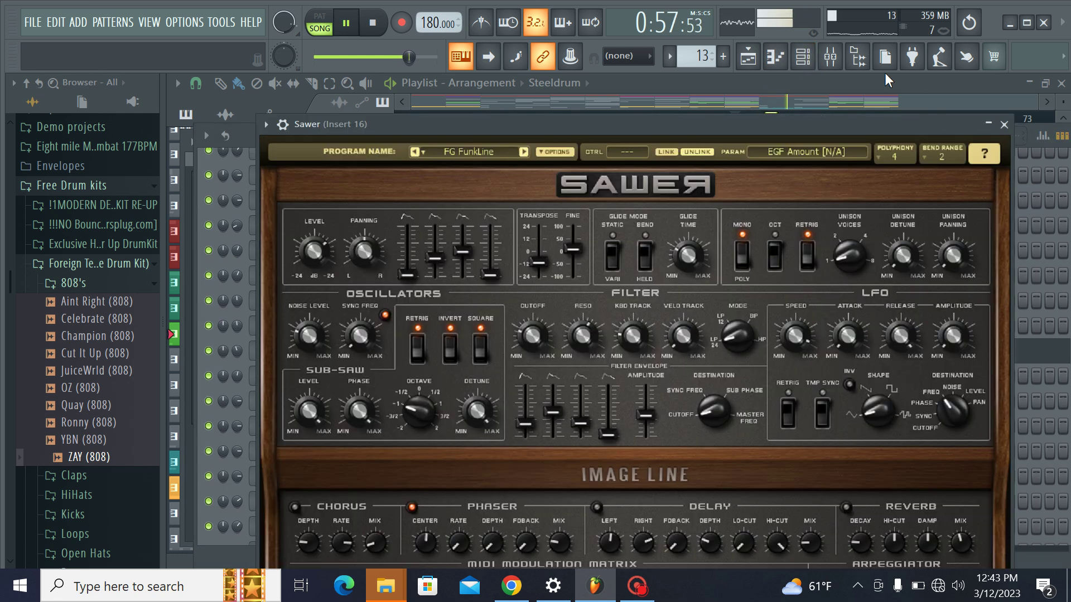
{"action": "left_click", "coordinate": [830, 56]}
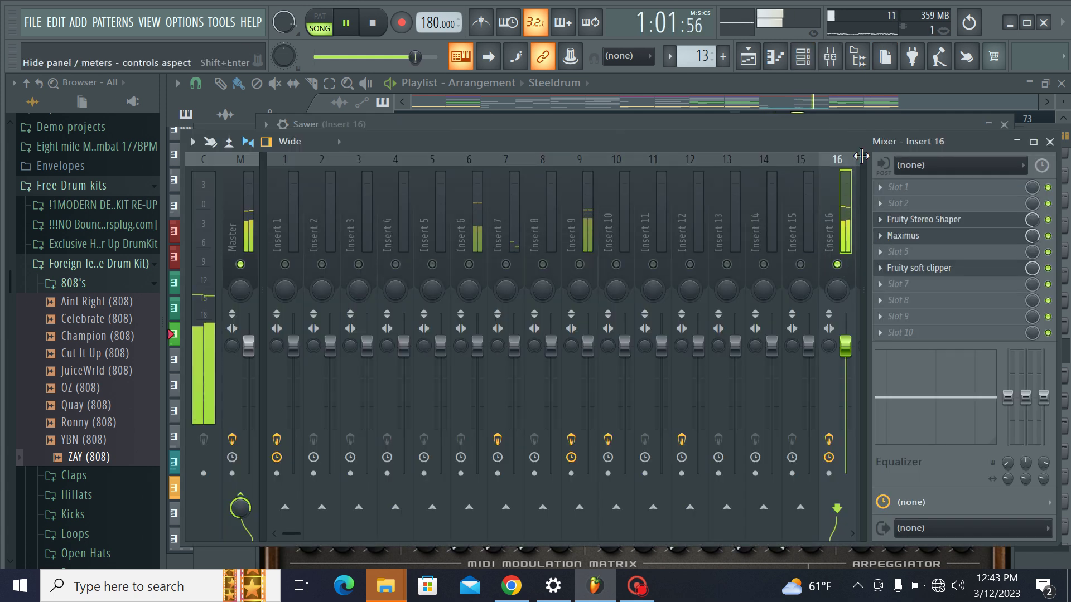
{"action": "left_click", "coordinate": [804, 61]}
{"action": "left_click", "coordinate": [319, 474]}
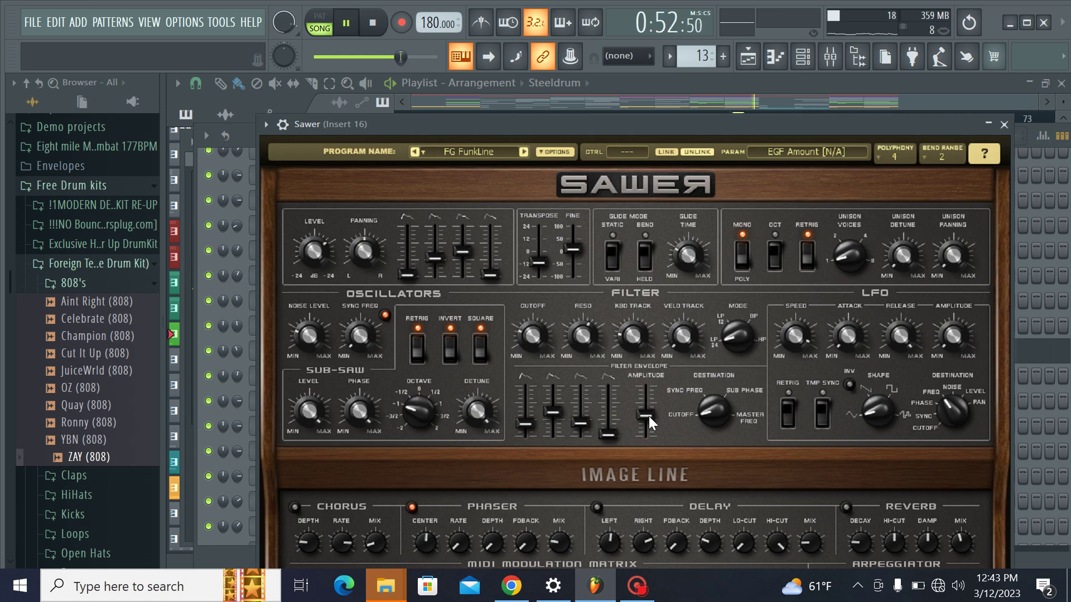
{"action": "left_click", "coordinate": [648, 416]}
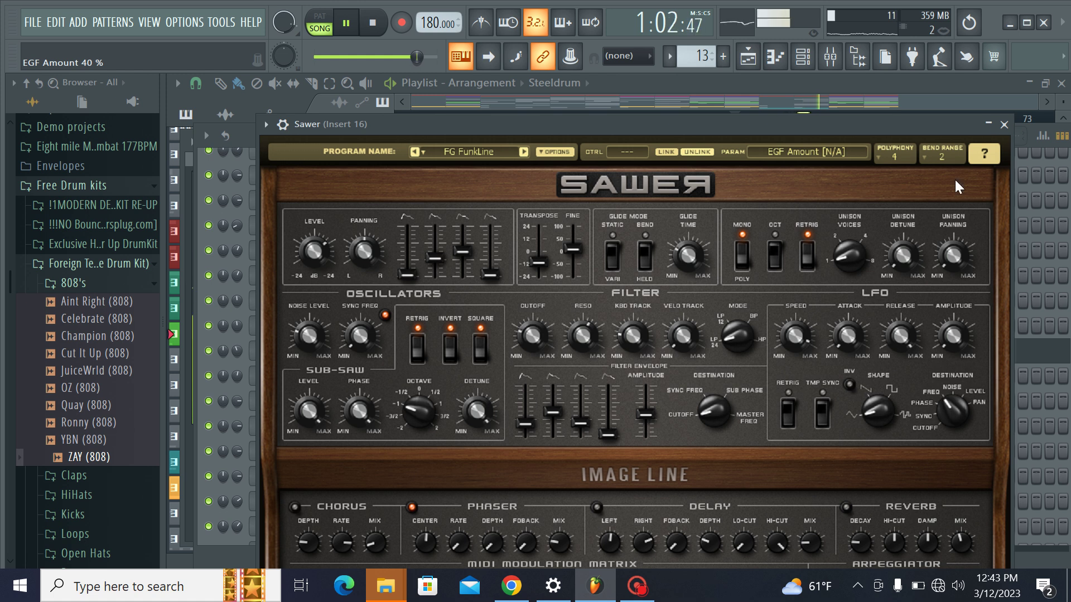
{"action": "left_click", "coordinate": [1004, 124]}
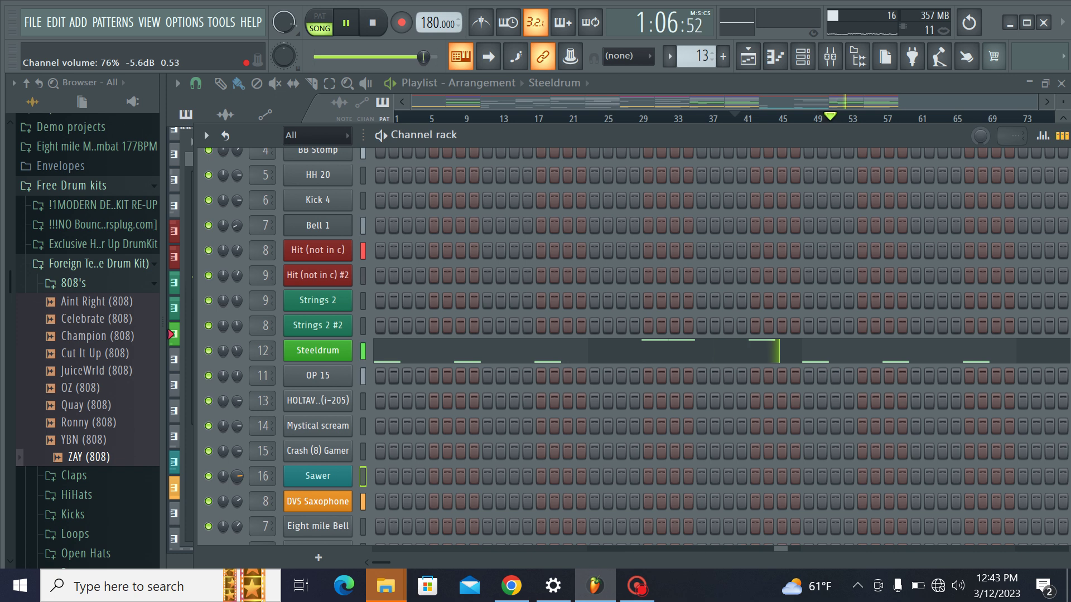
Step: Adjust the Sawer channel's volume and take mixer Insert 16 out of solo
{"action": "key", "text": "space"}
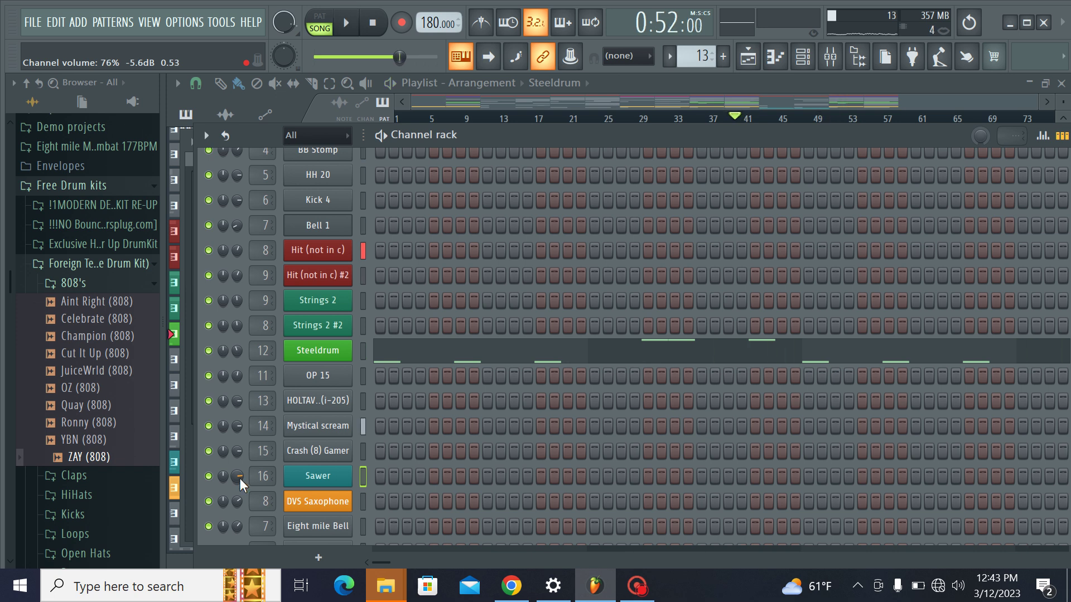
{"action": "left_click_drag", "start_coordinate": [240, 478], "coordinate": [240, 479]}
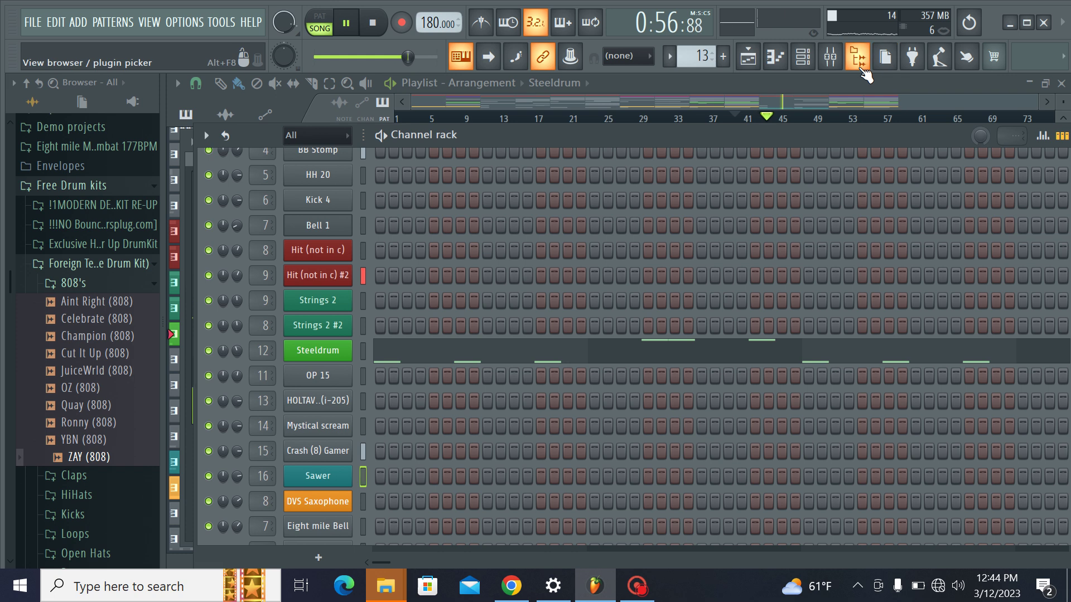
{"action": "left_click", "coordinate": [830, 57]}
{"action": "right_click", "coordinate": [837, 265]}
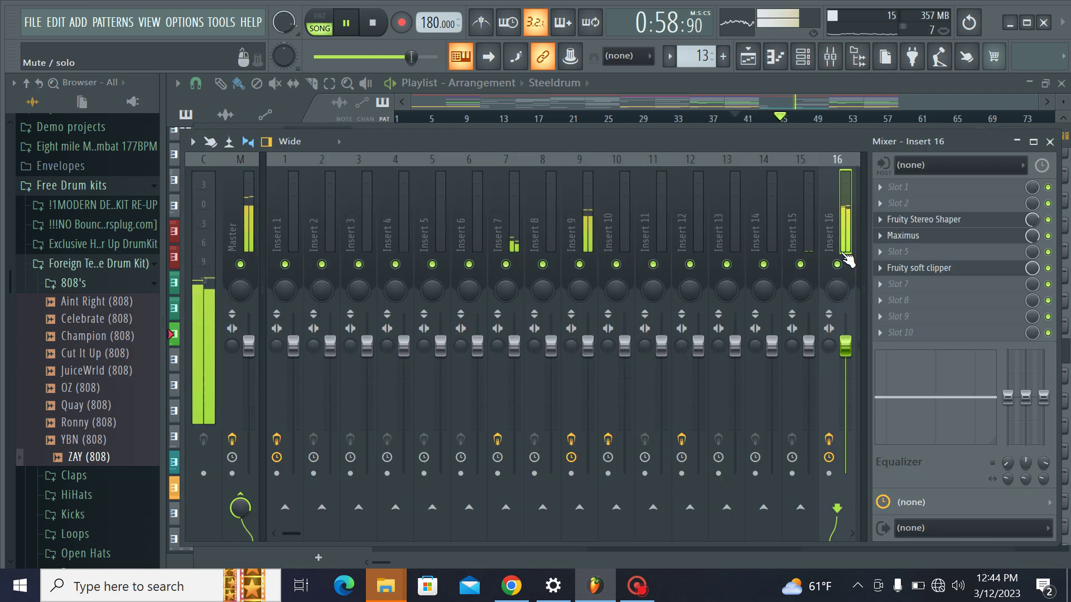
Step: Move the Track 17 Sawer clip at bar 41 to bar 53 and replay the song from about bar 39
{"action": "left_click", "coordinate": [783, 103]}
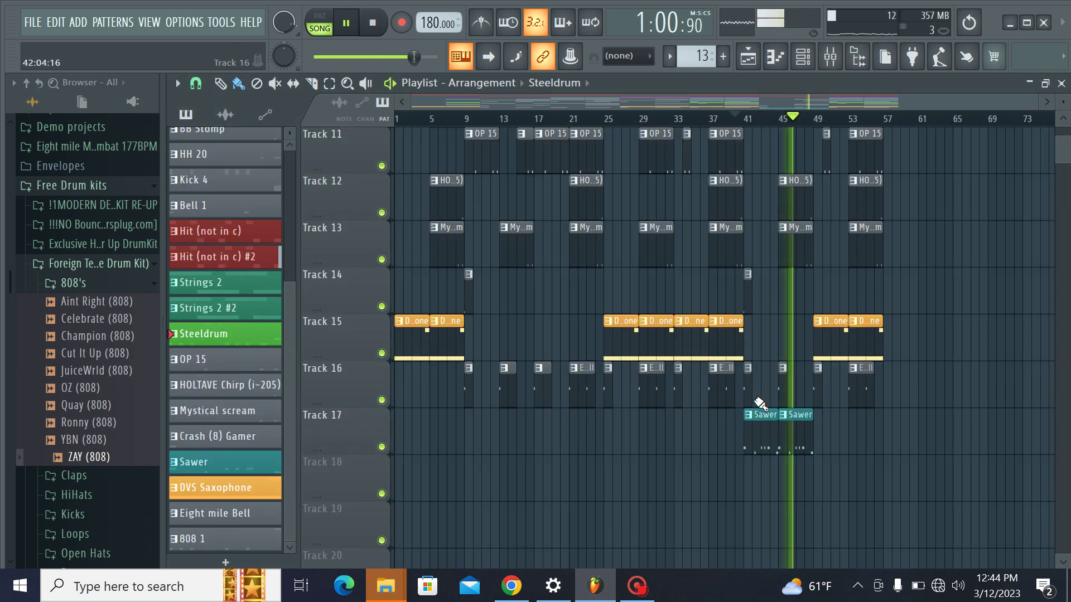
{"action": "left_click_drag", "start_coordinate": [755, 415], "coordinate": [858, 424]}
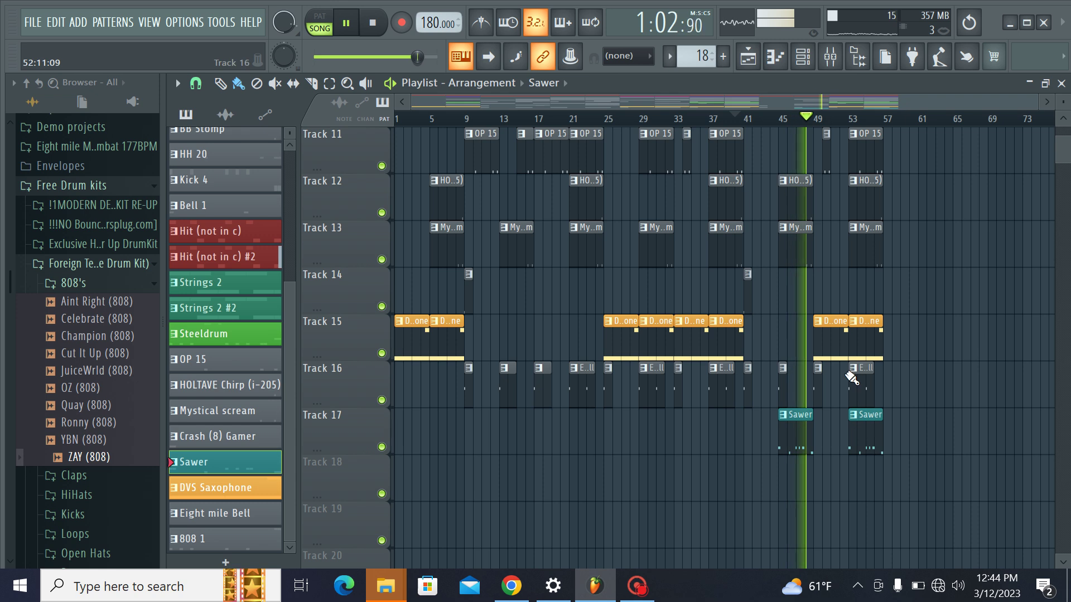
{"action": "scroll", "coordinate": [851, 377], "scroll_direction": "up", "scroll_amount": 4}
{"action": "scroll", "coordinate": [849, 373], "scroll_direction": "up", "scroll_amount": 6}
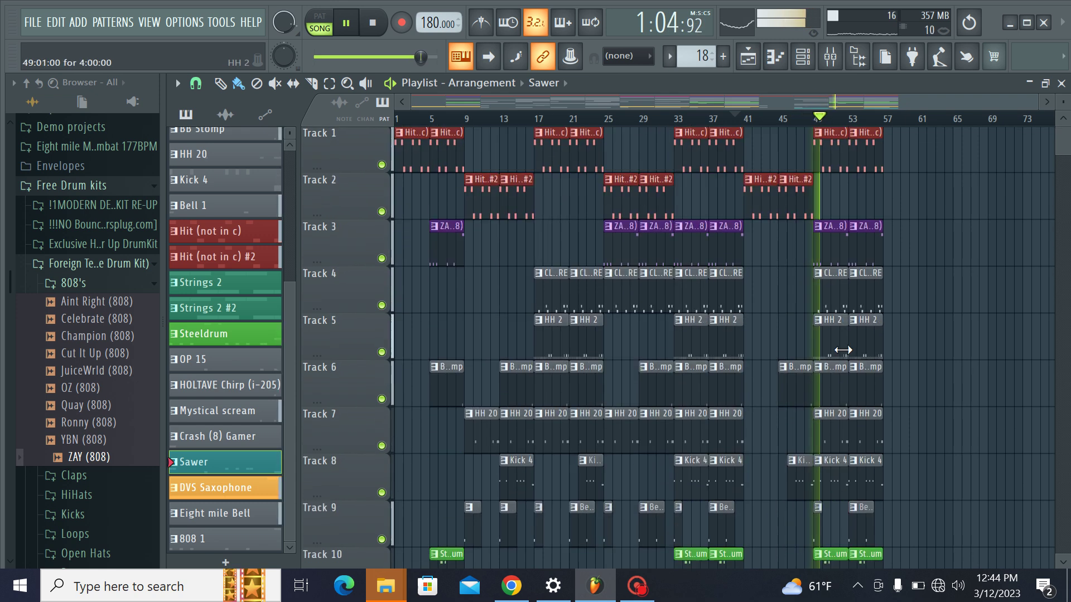
{"action": "left_click", "coordinate": [737, 119]}
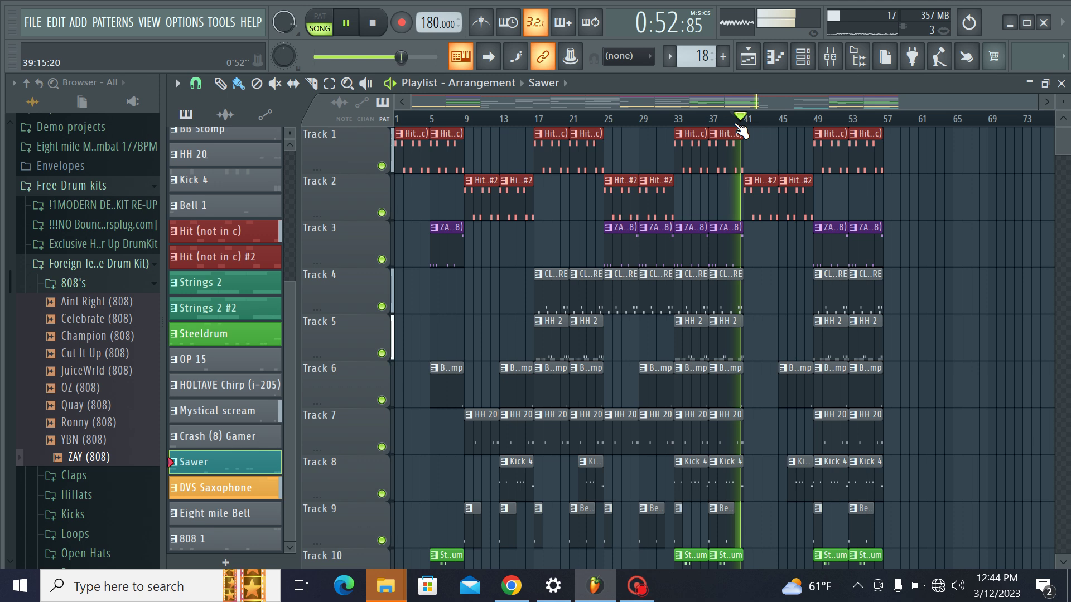
{"action": "scroll", "coordinate": [772, 310], "scroll_direction": "down", "scroll_amount": 6}
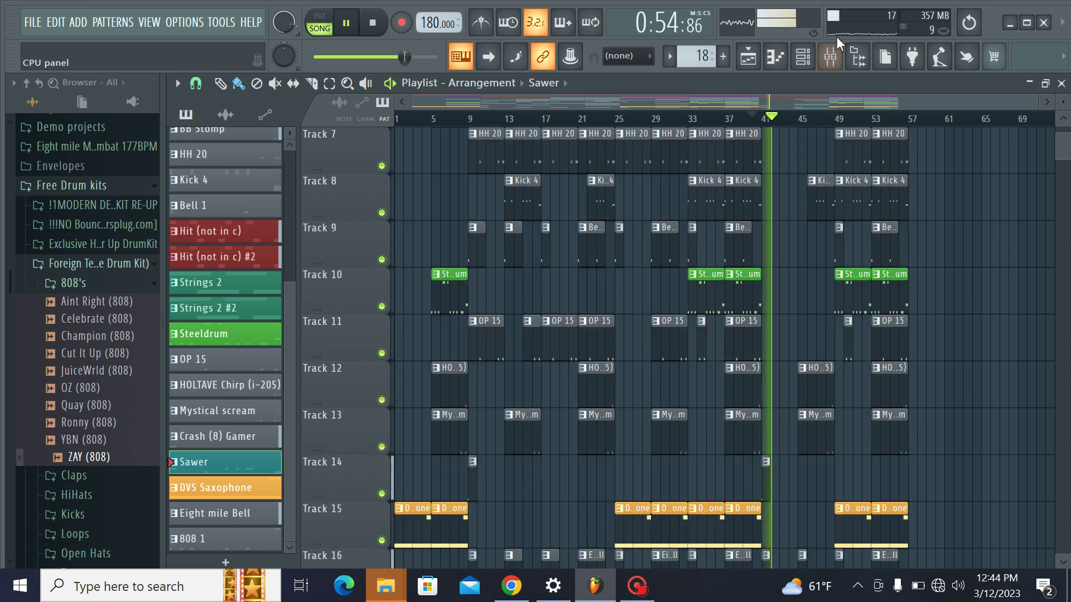
Step: Bypass the Fruity Stereo Shaper in effect slot 3 of mixer Insert 16 and restart playback
{"action": "left_click", "coordinate": [803, 57]}
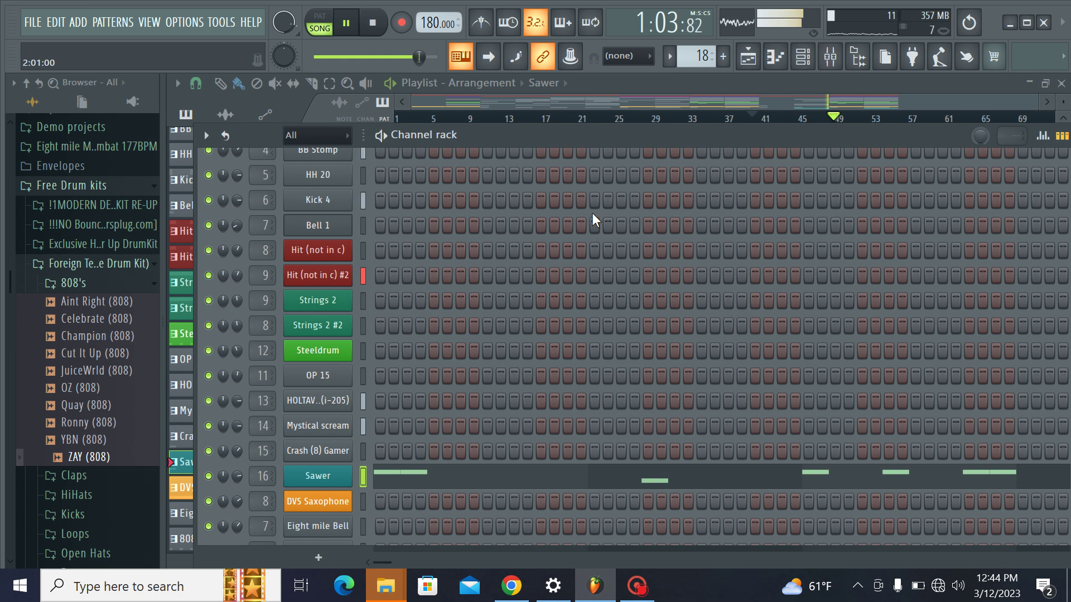
{"action": "left_click", "coordinate": [830, 57]}
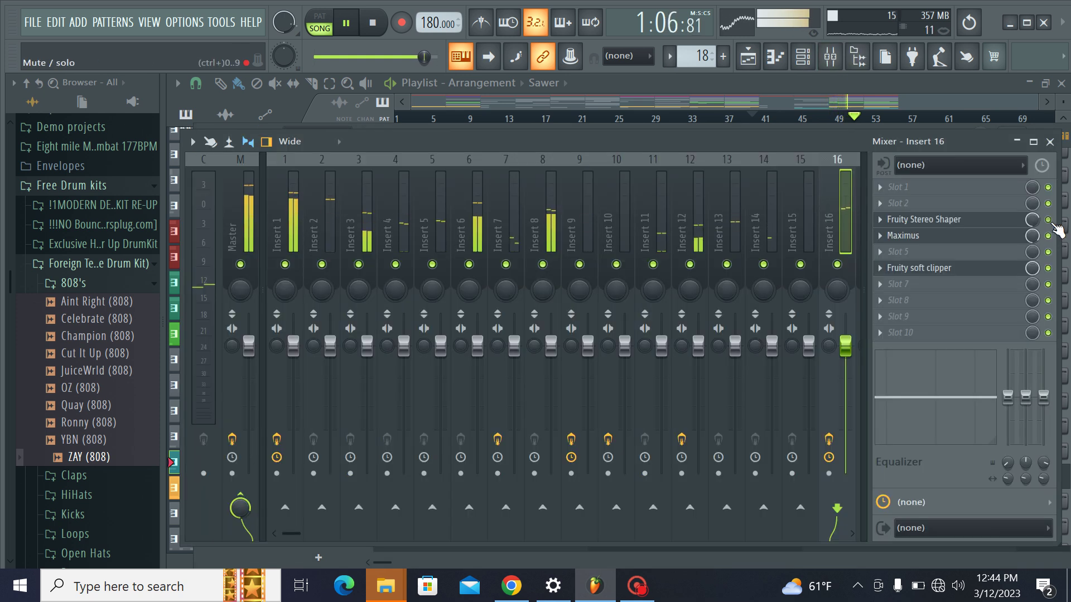
{"action": "key", "text": "space"}
{"action": "left_click", "coordinate": [965, 250]}
{"action": "left_click", "coordinate": [958, 193]}
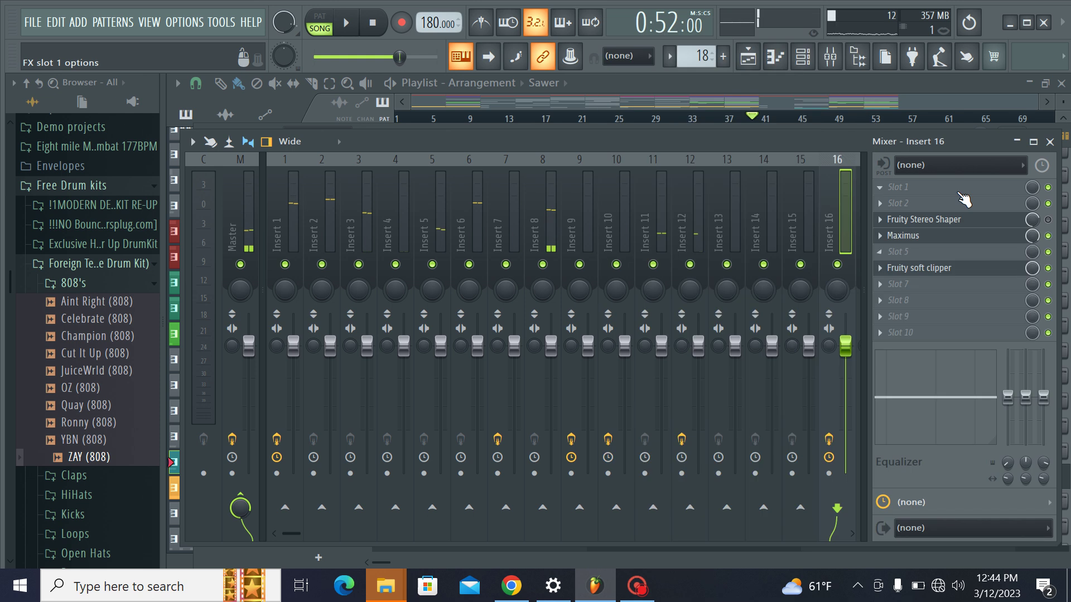
{"action": "key", "text": "space"}
Step: Load Maximus into effect slot 5 of Insert 16, apply its Clear master RMS preset and adjust its mix level
{"action": "left_click", "coordinate": [931, 256]}
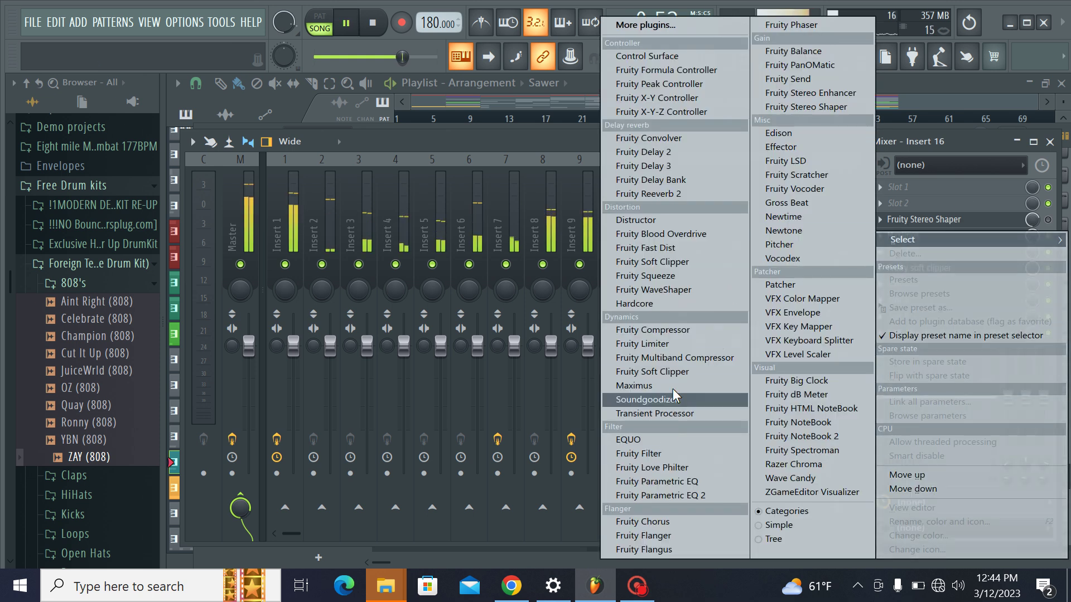
{"action": "left_click", "coordinate": [636, 385]}
{"action": "left_click", "coordinate": [730, 265]}
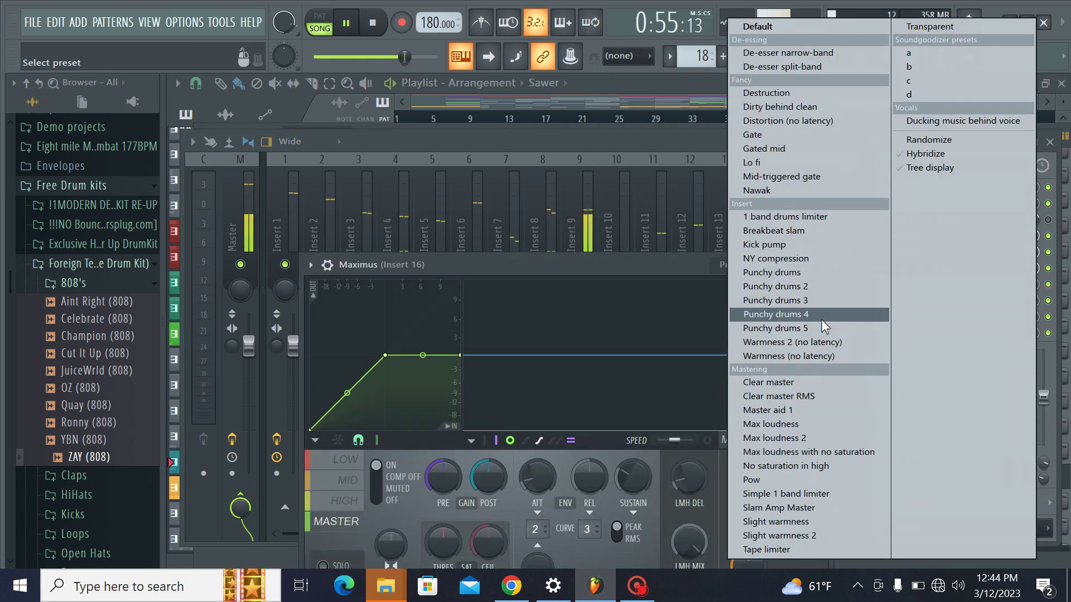
{"action": "left_click", "coordinate": [836, 398]}
{"action": "left_click_drag", "start_coordinate": [1032, 253], "coordinate": [1032, 259]}
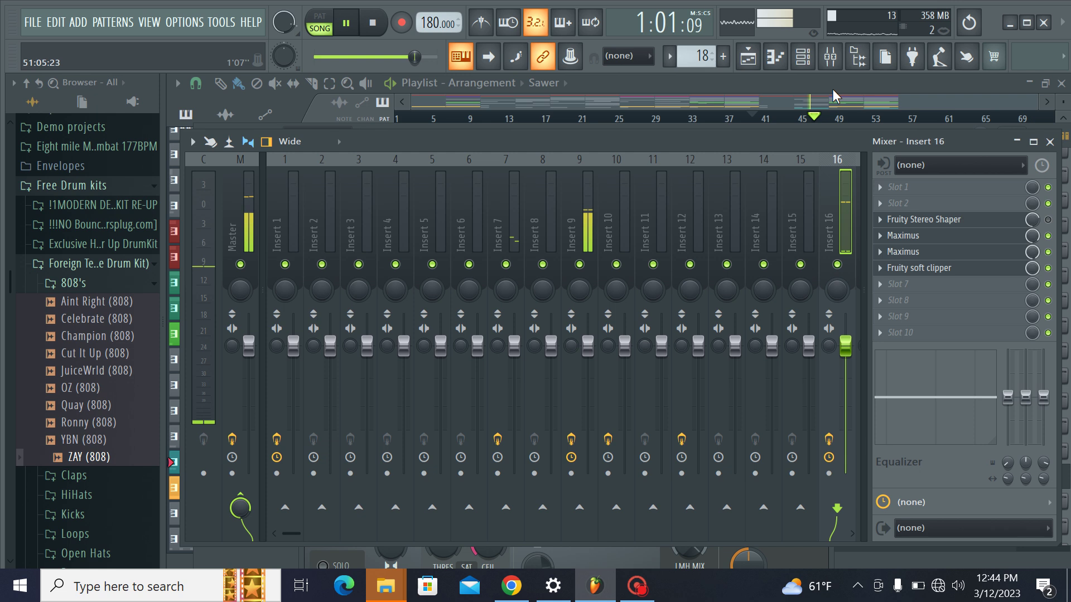
Step: Set the Sawer channel volume to 65% and restart song playback
{"action": "left_click", "coordinate": [803, 56]}
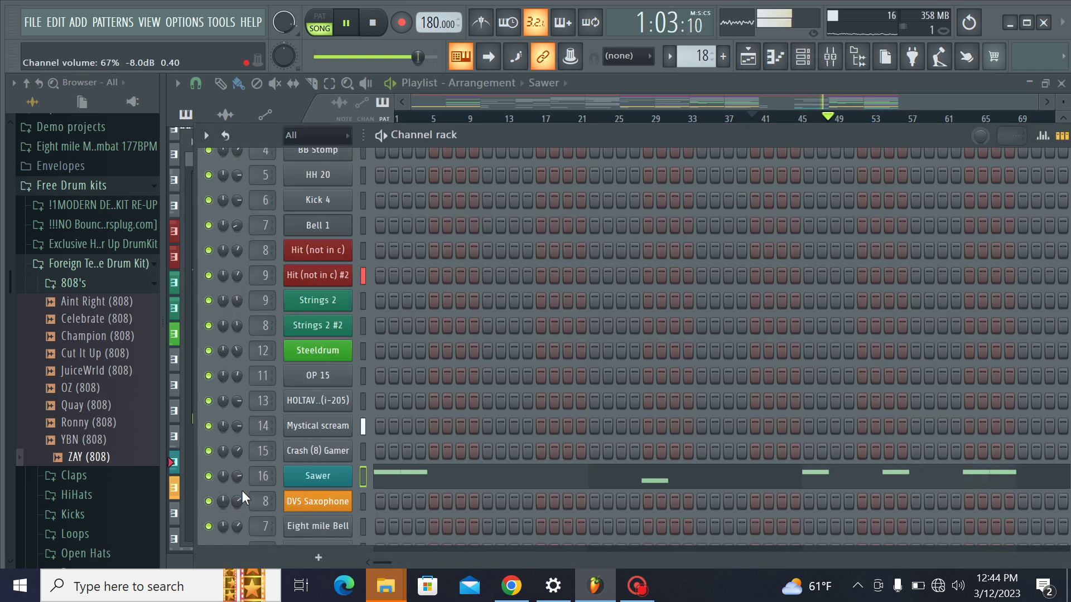
{"action": "left_click_drag", "start_coordinate": [237, 477], "coordinate": [236, 477]}
{"action": "key", "text": "space"}
{"action": "key", "text": "space"}
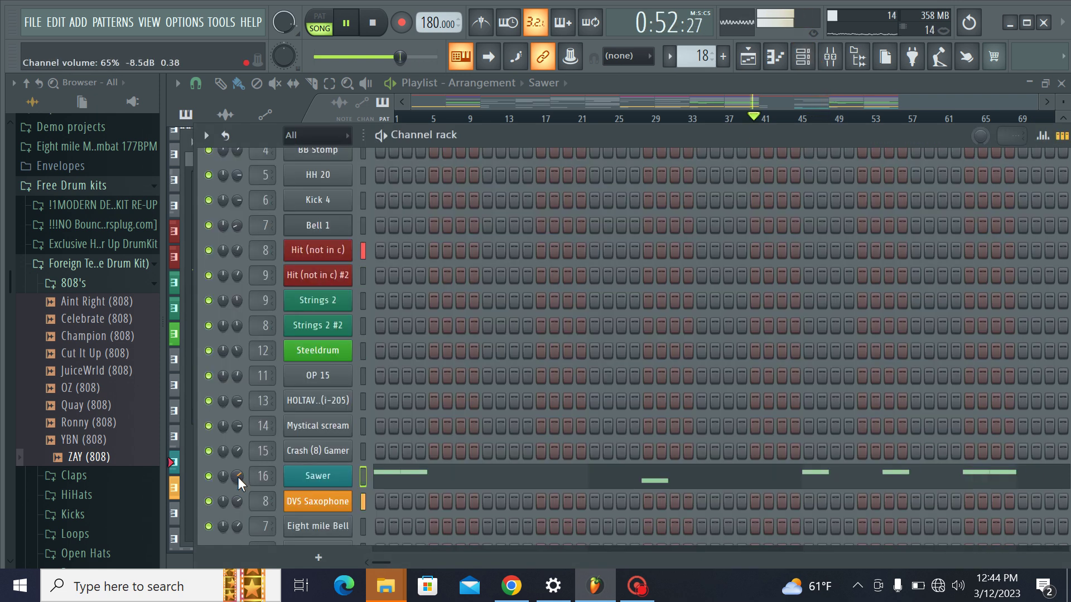
Step: Replay the song from about bar 37 and place a Sawer clip at bar 41 on Track 17
{"action": "left_click", "coordinate": [732, 119]}
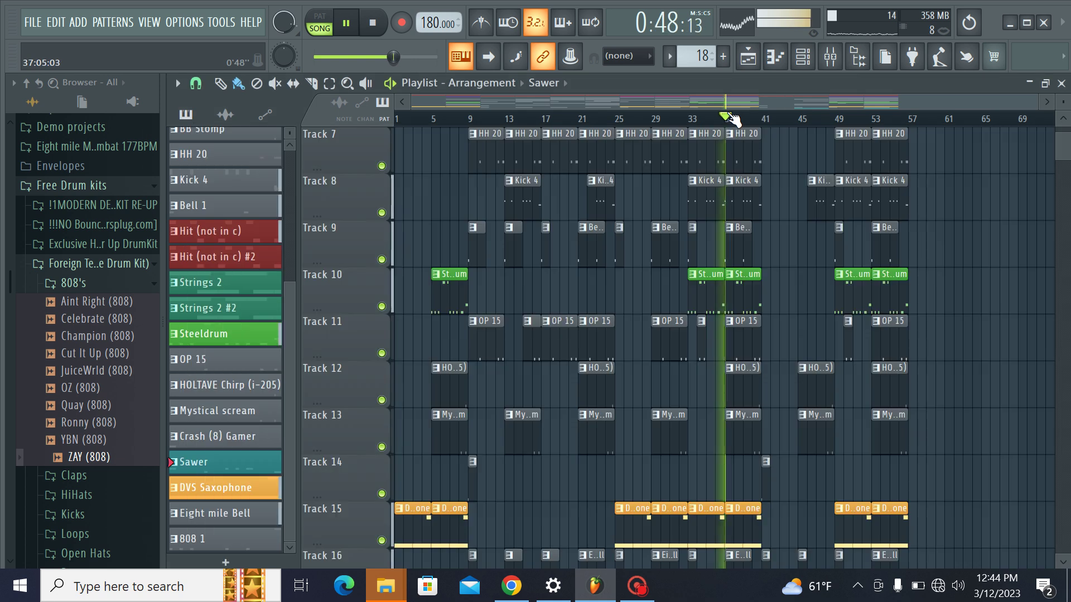
{"action": "scroll", "coordinate": [783, 278], "scroll_direction": "down", "scroll_amount": 3}
{"action": "left_click", "coordinate": [765, 349]}
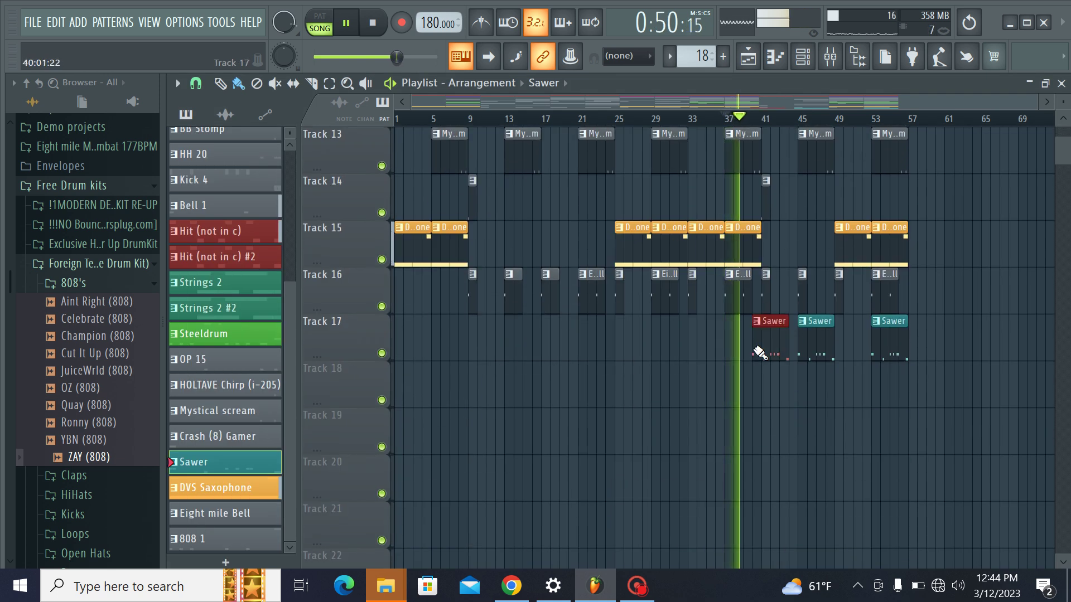
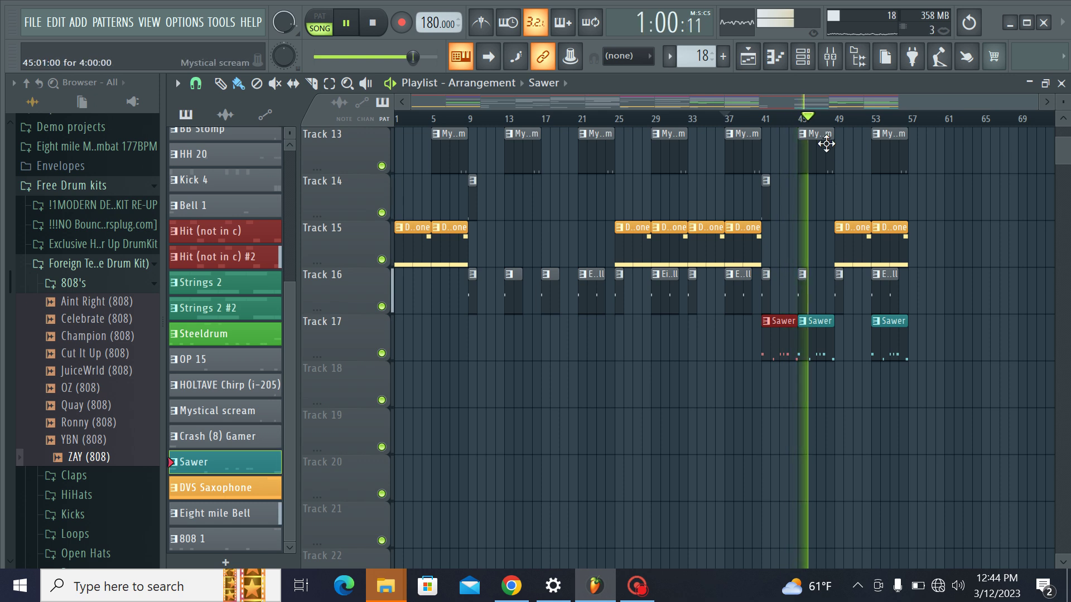
Step: Route the Eight mile Bell channel to mixer Insert 17
{"action": "left_click", "coordinate": [830, 56]}
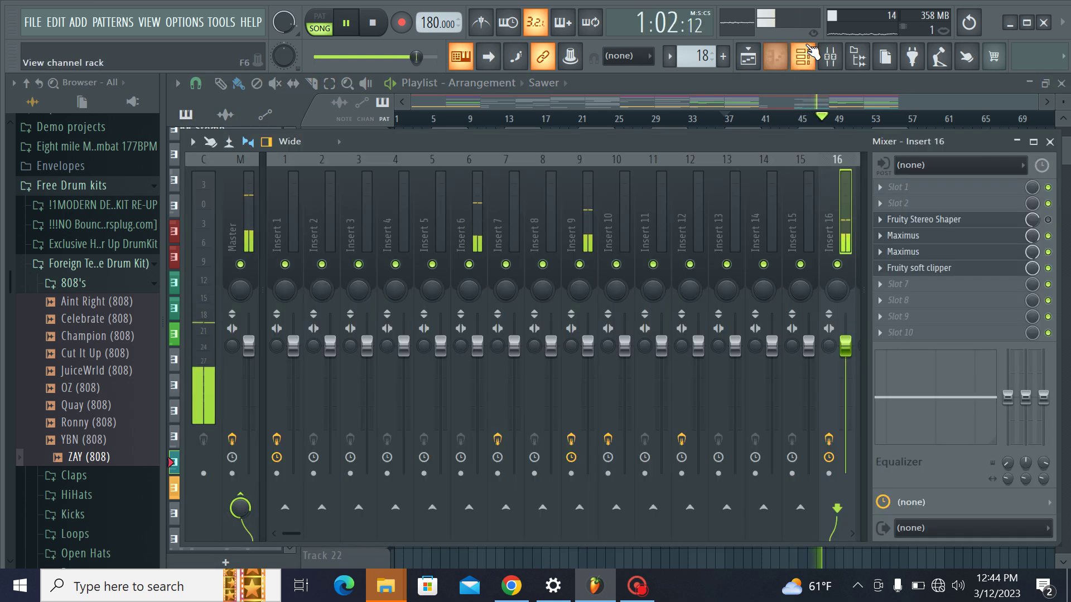
{"action": "left_click", "coordinate": [807, 54]}
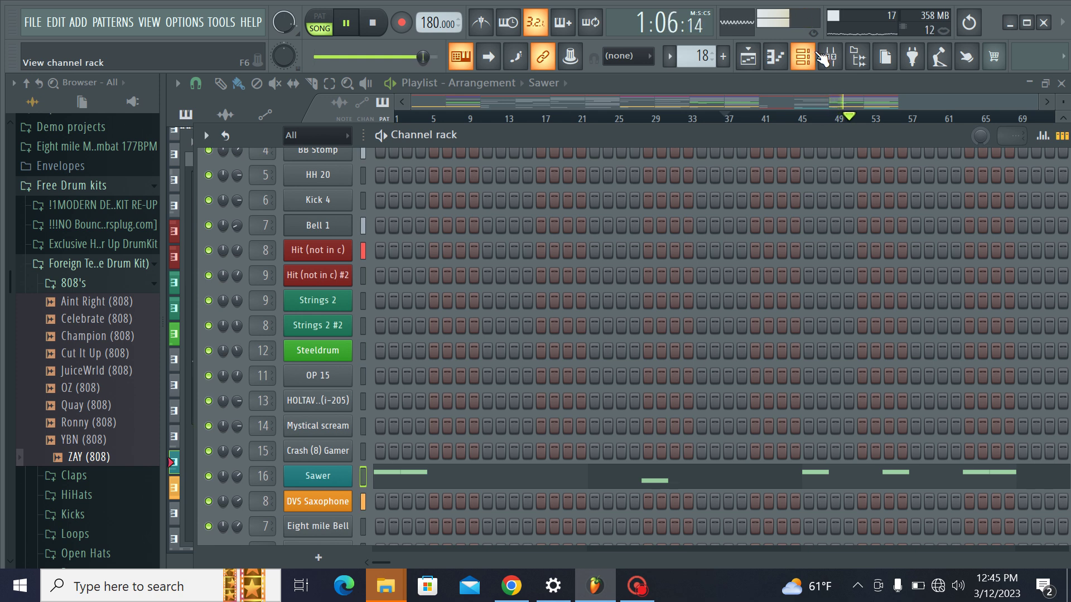
{"action": "scroll", "coordinate": [310, 460], "scroll_direction": "down", "scroll_amount": 2}
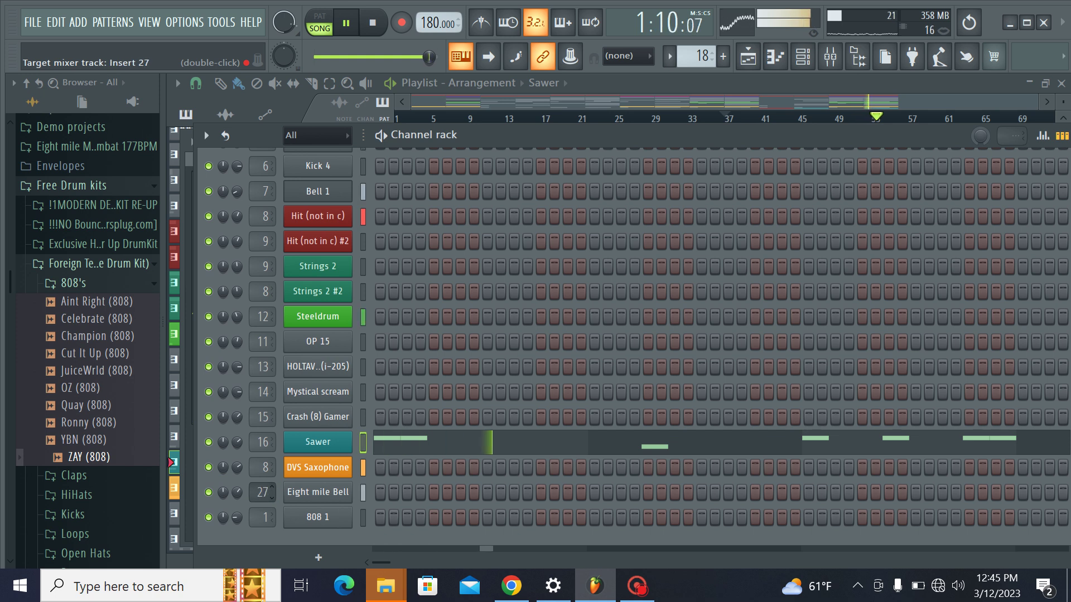
{"action": "left_click_drag", "start_coordinate": [263, 493], "coordinate": [262, 518]}
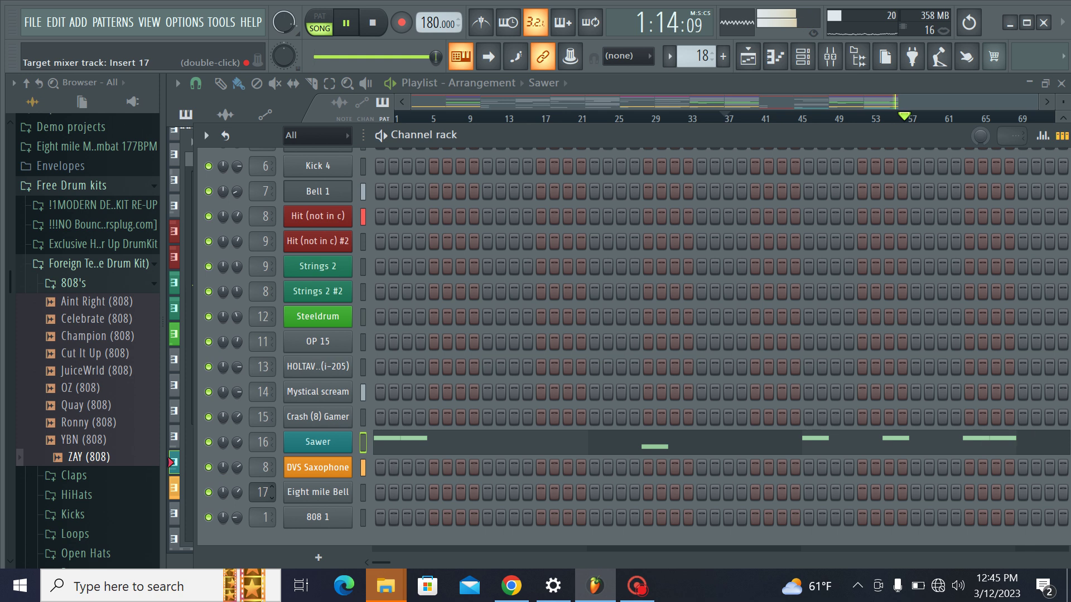
Step: Load Fruity Reeverb 2 into effect slot 5 of Insert 17, enlarge its room size, lower early reflections and set its mix level to 70%
{"action": "left_click", "coordinate": [848, 61]}
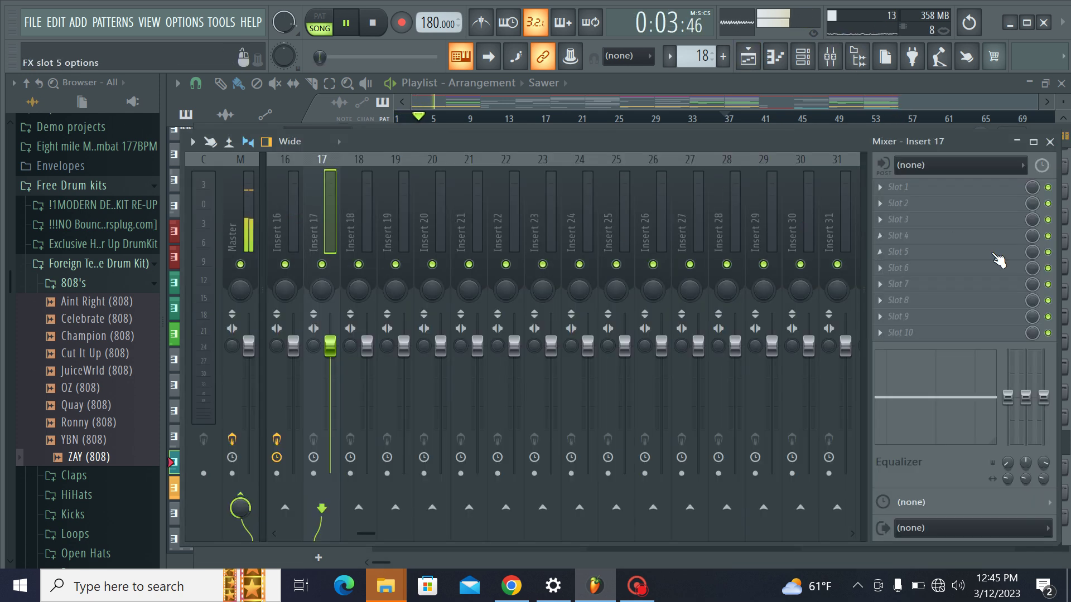
{"action": "left_click", "coordinate": [998, 261]}
{"action": "mouse_move", "coordinate": [858, 251]}
{"action": "left_click", "coordinate": [718, 200]}
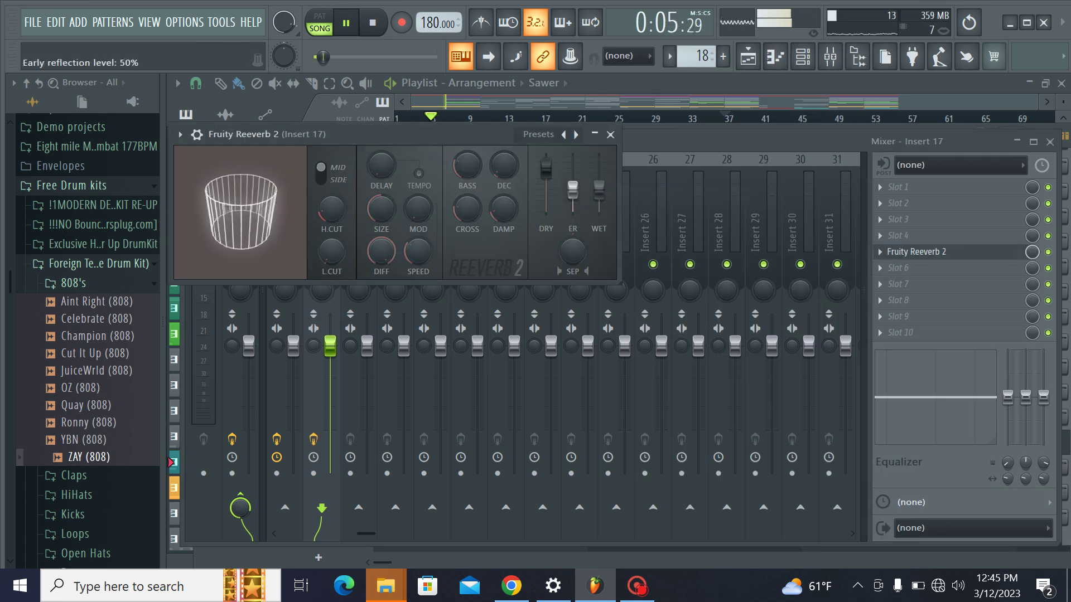
{"action": "left_click_drag", "start_coordinate": [381, 208], "coordinate": [381, 191]}
{"action": "left_click_drag", "start_coordinate": [1031, 252], "coordinate": [1032, 270]}
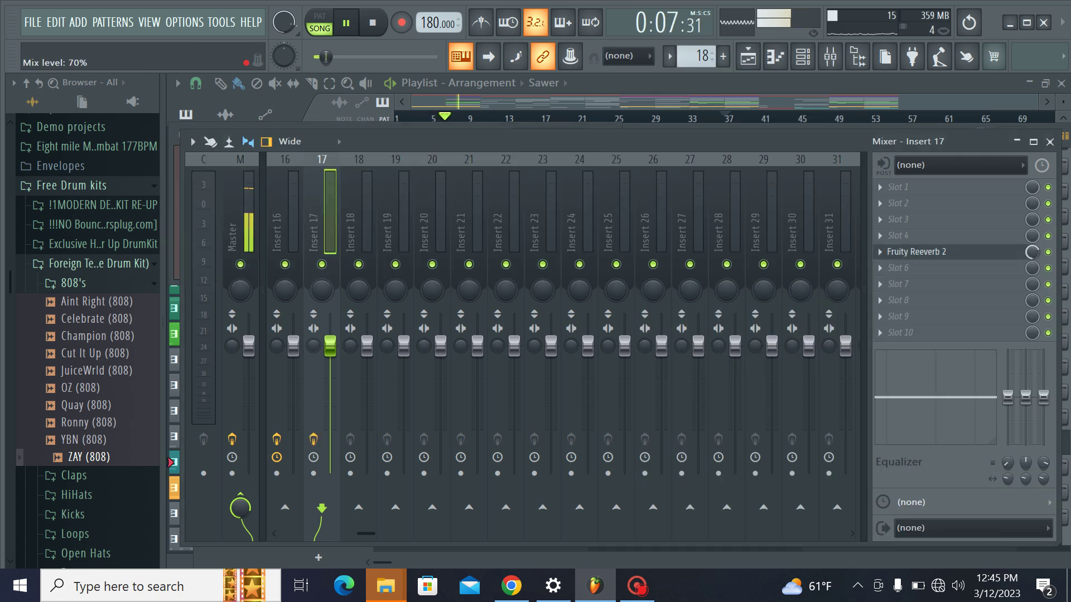
{"action": "left_click", "coordinate": [804, 54]}
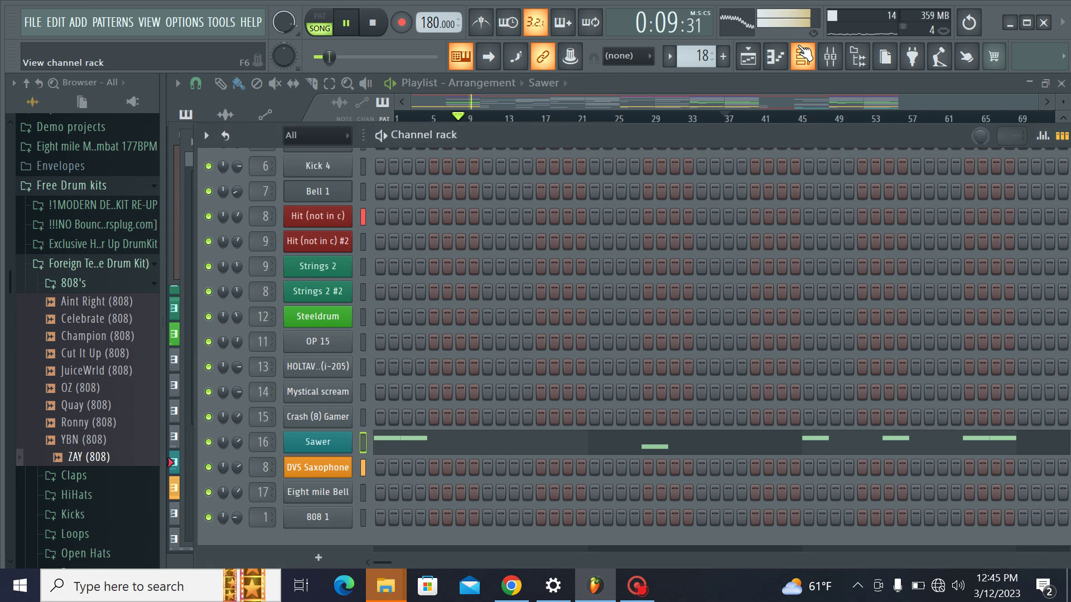
{"action": "left_click", "coordinate": [808, 56]}
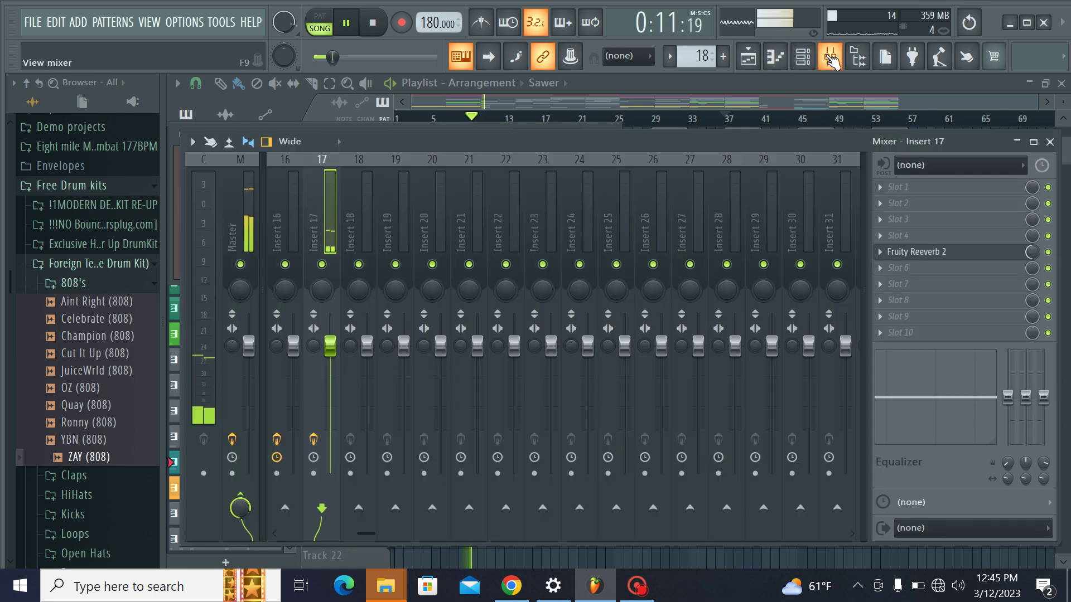
Step: Duplicate all playlist clips from bar 9 through bar 56 across the tracks directly after the existing arrangement
{"action": "left_click", "coordinate": [830, 58]}
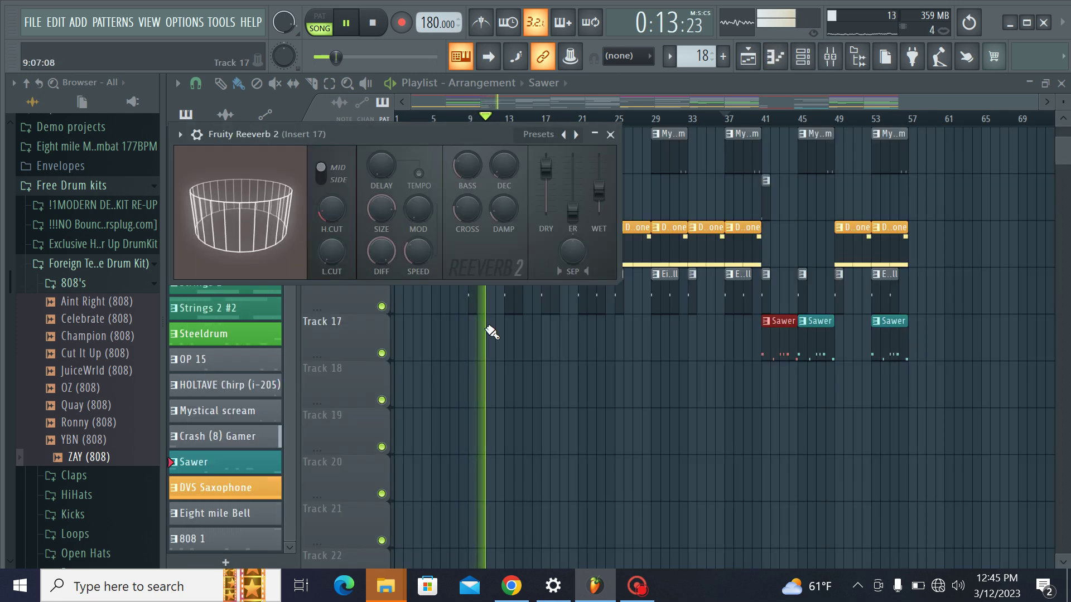
{"action": "left_click_drag", "start_coordinate": [894, 404], "coordinate": [470, 5]}
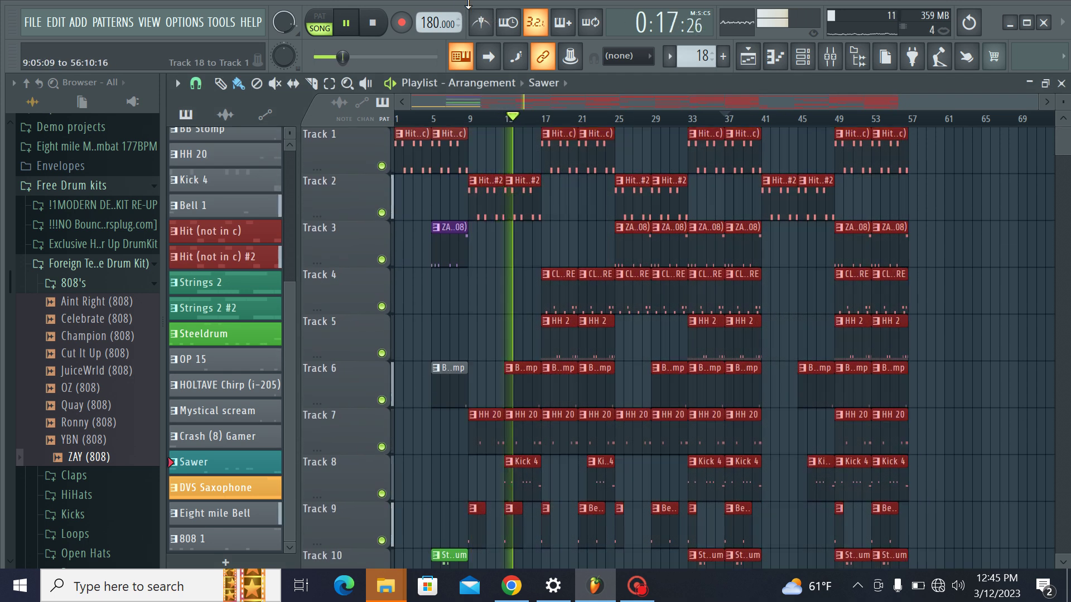
{"action": "key", "text": "ctrl+b"}
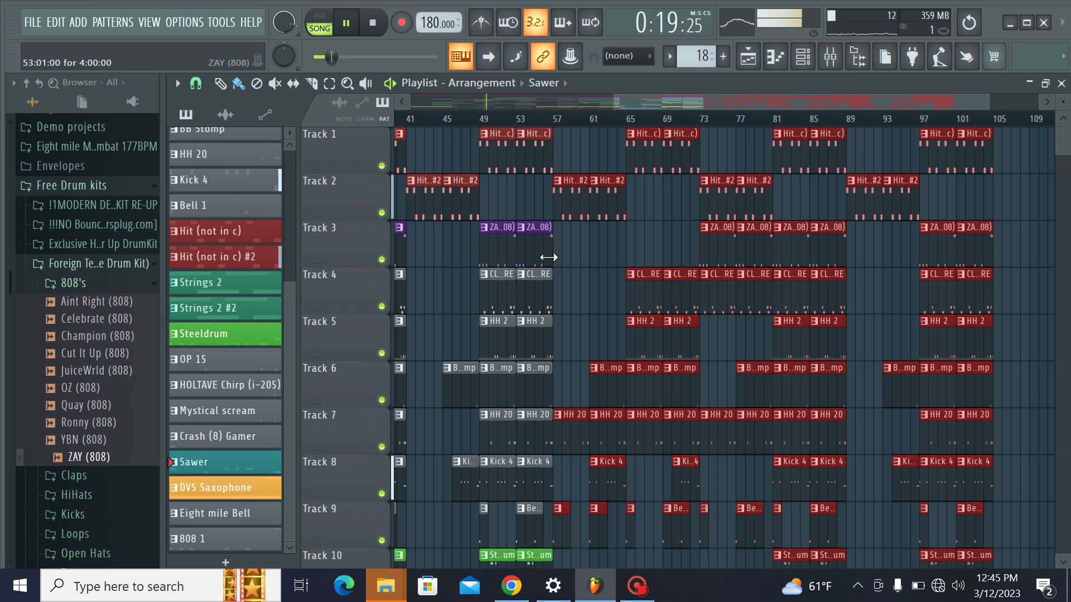
Step: Add a ZAY (808) clip at bar 69, move the bar 65 HH 2 clip to bar 61 and add another HH 2 at bar 57
{"action": "left_click", "coordinate": [521, 232]}
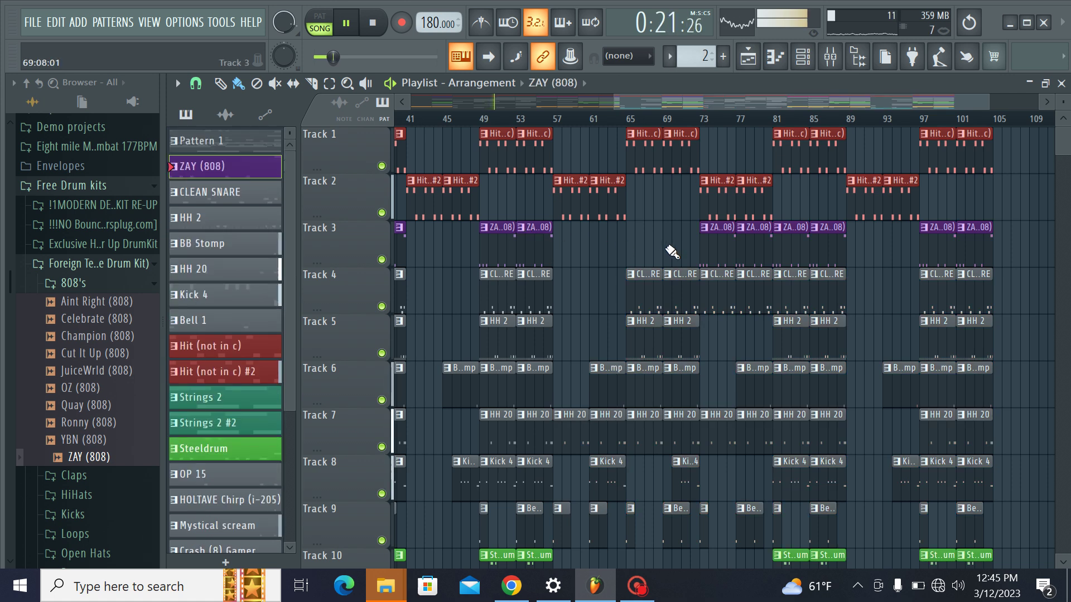
{"action": "left_click", "coordinate": [672, 253]}
{"action": "left_click_drag", "start_coordinate": [641, 332], "coordinate": [604, 338]}
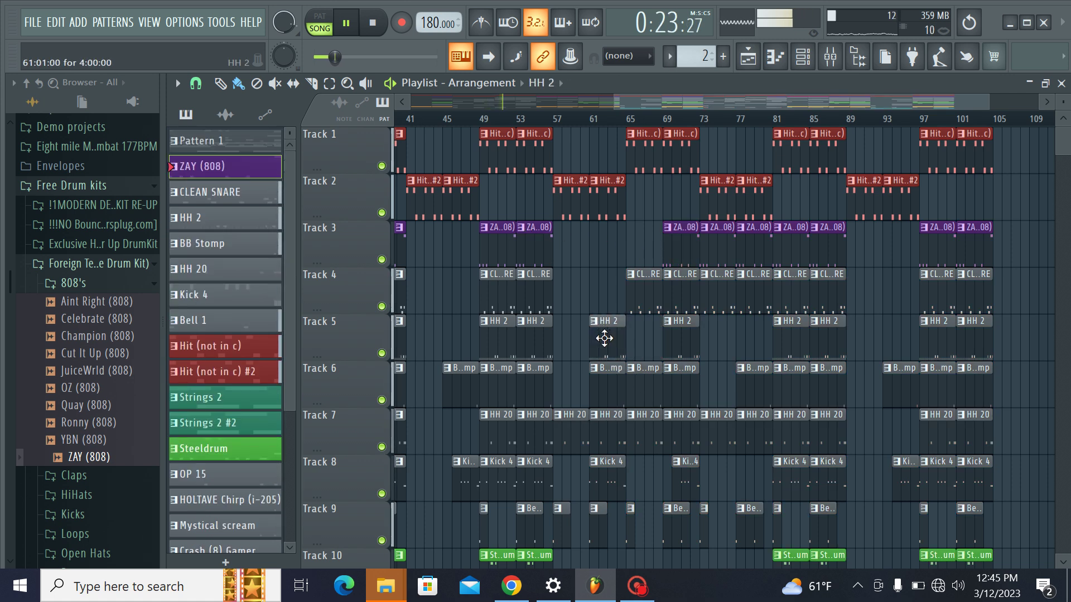
{"action": "left_click", "coordinate": [562, 342]}
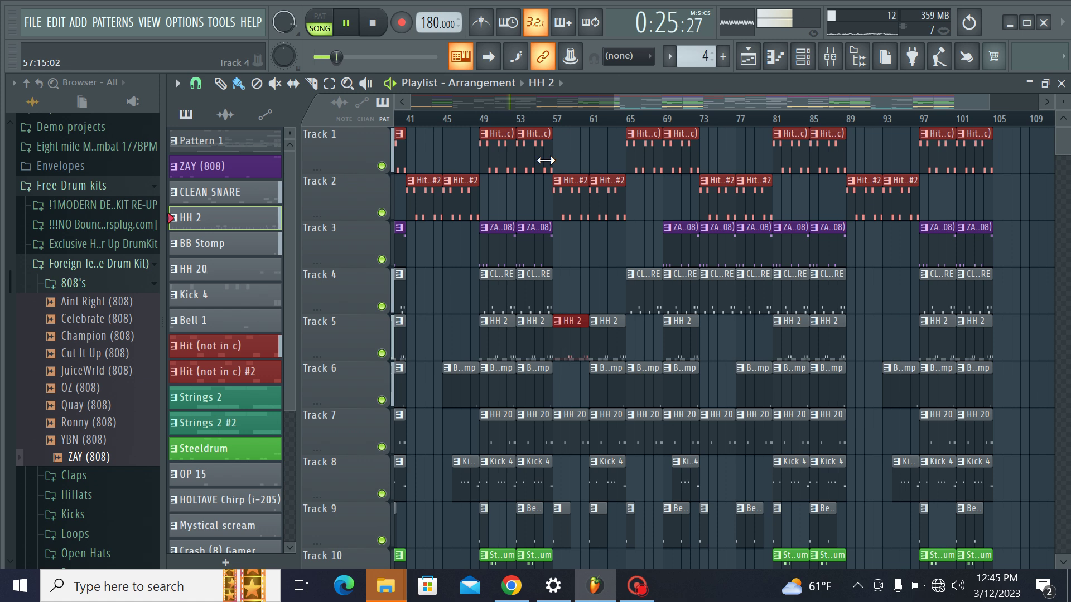
Step: Place a ZAY (808) clip at bar 65 on Track 3, just before the one at bar 69
{"action": "right_click", "coordinate": [673, 235]}
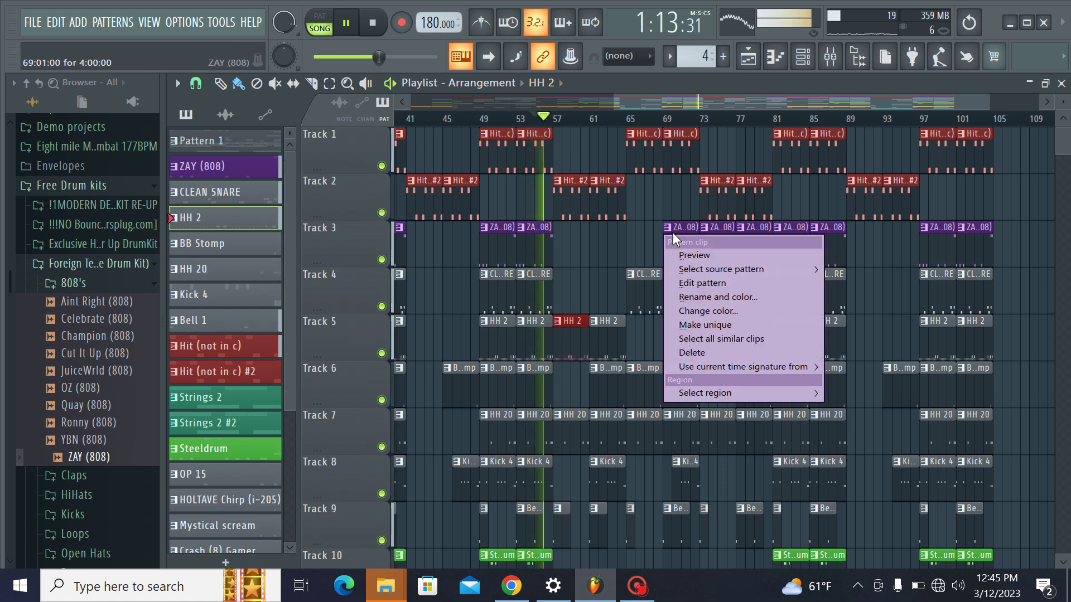
{"action": "left_click", "coordinate": [682, 223]}
{"action": "left_click", "coordinate": [682, 224]}
{"action": "left_click", "coordinate": [641, 235]}
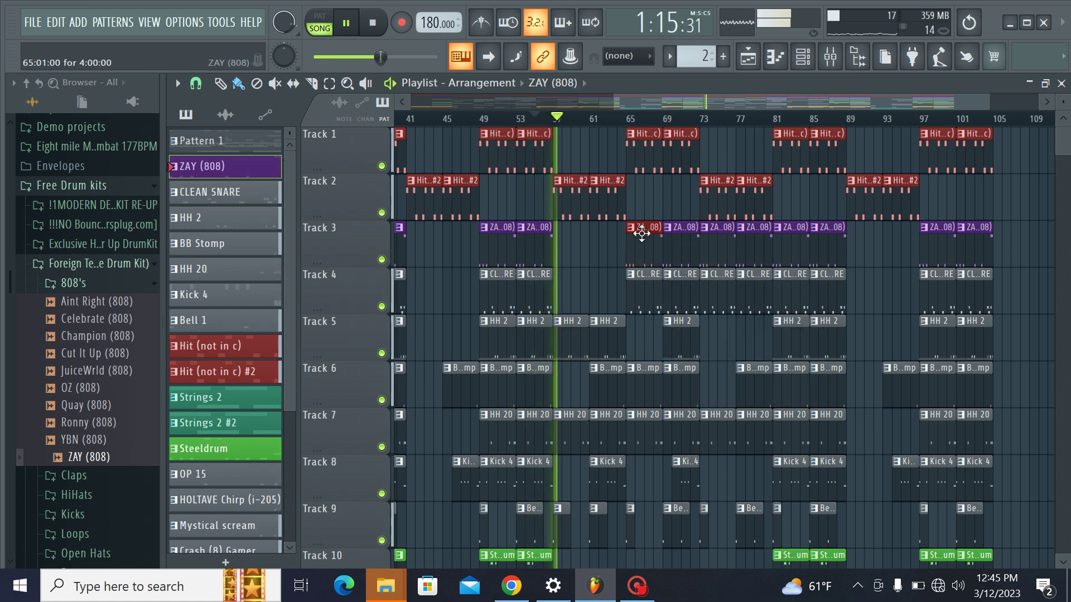
Step: Add Steeldrum clips at bars 61 and 69 on Track 10
{"action": "scroll", "coordinate": [681, 334], "scroll_direction": "down", "scroll_amount": 3}
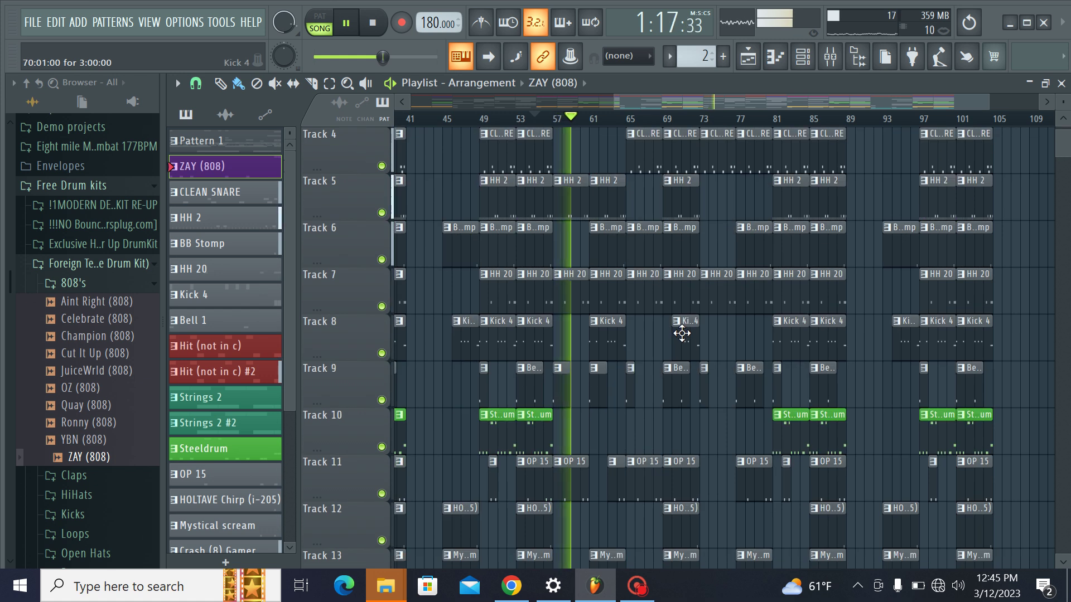
{"action": "scroll", "coordinate": [681, 334], "scroll_direction": "down", "scroll_amount": 3}
{"action": "left_click", "coordinate": [778, 288]}
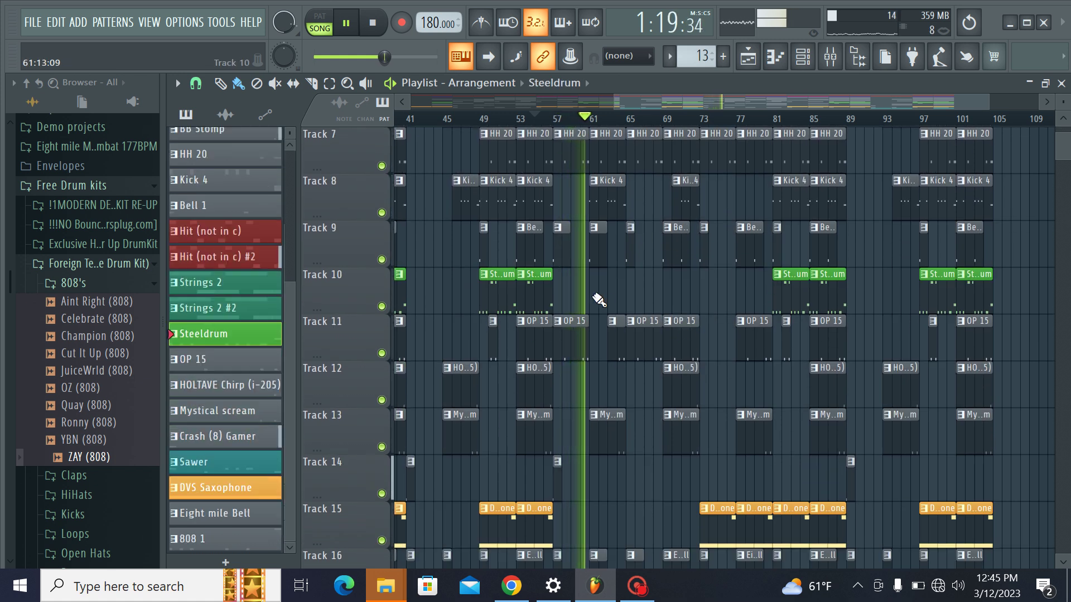
{"action": "left_click", "coordinate": [599, 300]}
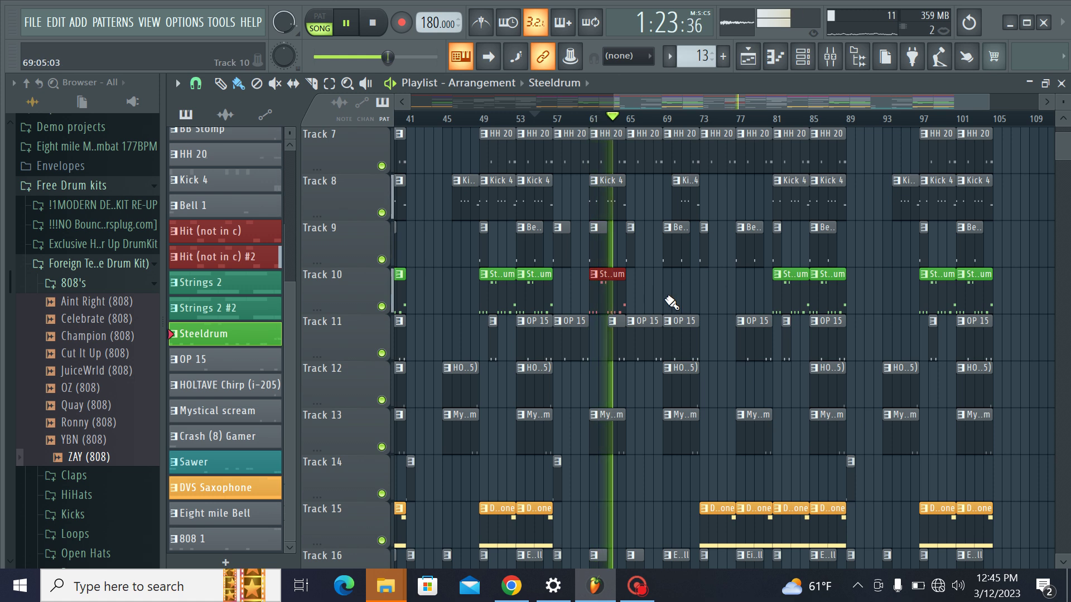
{"action": "left_click", "coordinate": [671, 301]}
{"action": "scroll", "coordinate": [707, 287], "scroll_direction": "down", "scroll_amount": 3}
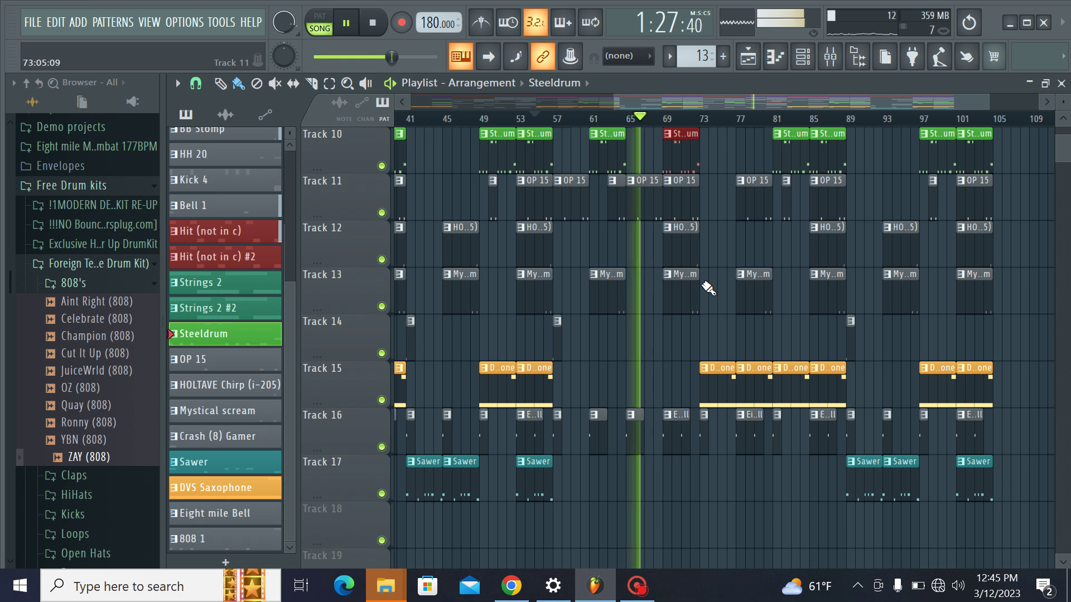
{"action": "scroll", "coordinate": [707, 288], "scroll_direction": "up", "scroll_amount": 4}
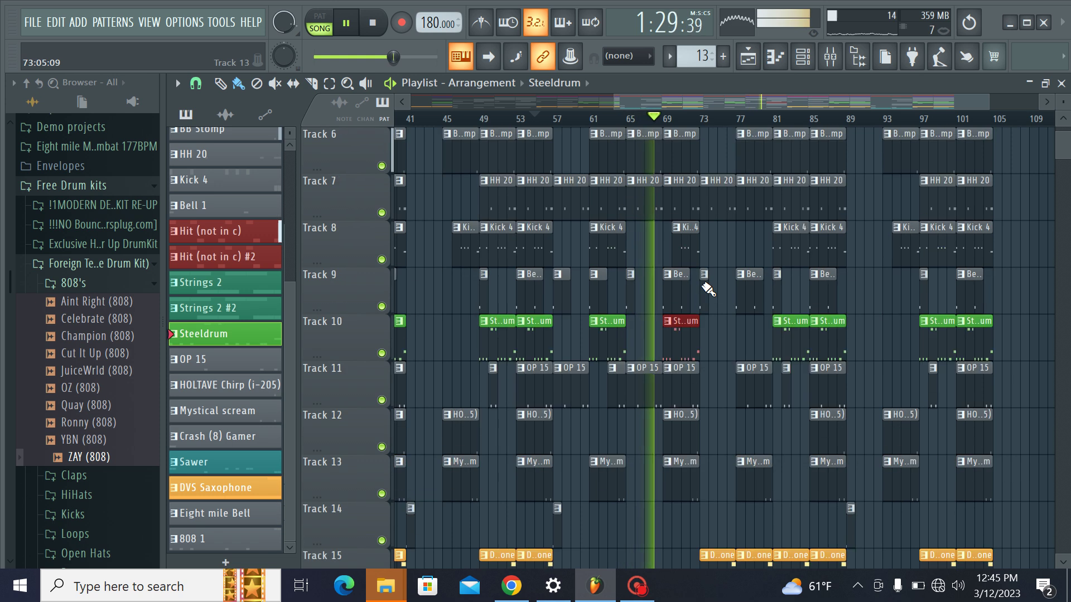
{"action": "scroll", "coordinate": [703, 279], "scroll_direction": "up", "scroll_amount": 5}
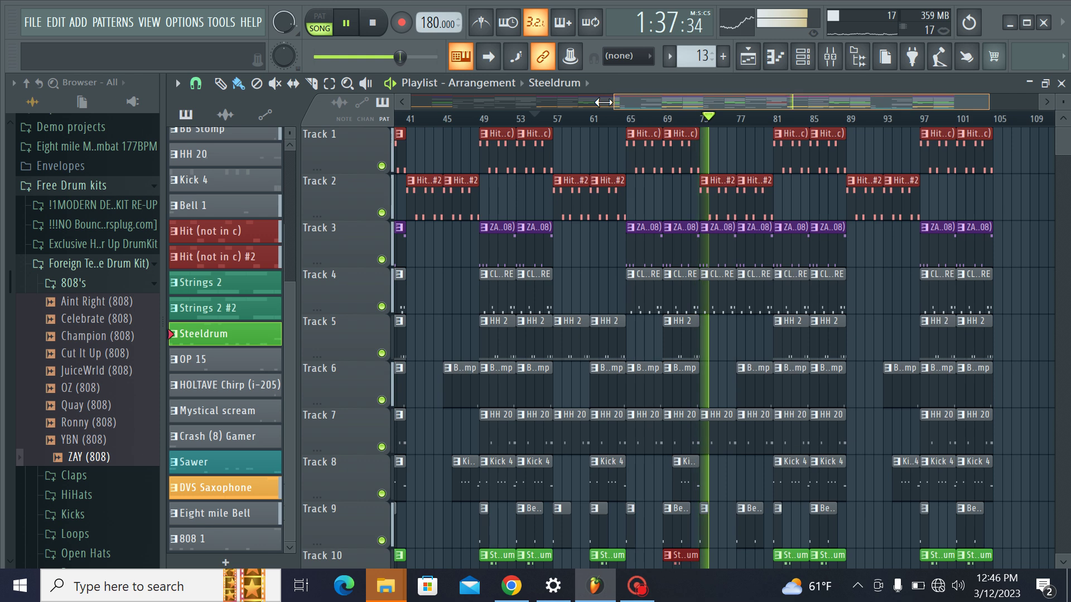
Step: Place Strings 2 clips at bars 105 and 109 on Track 2 and Strings 2 #2 clips at bars 113 and 117 on Track 1
{"action": "scroll", "coordinate": [642, 98], "scroll_direction": "down", "scroll_amount": 2}
{"action": "left_click_drag", "start_coordinate": [650, 106], "coordinate": [772, 99]}
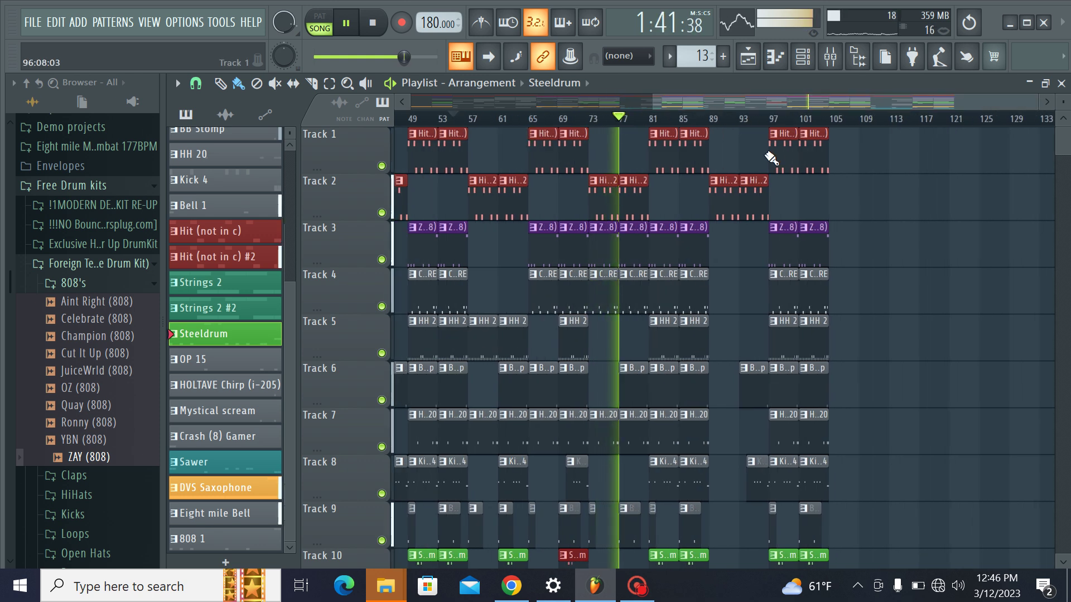
{"action": "scroll", "coordinate": [771, 158], "scroll_direction": "down", "scroll_amount": 2}
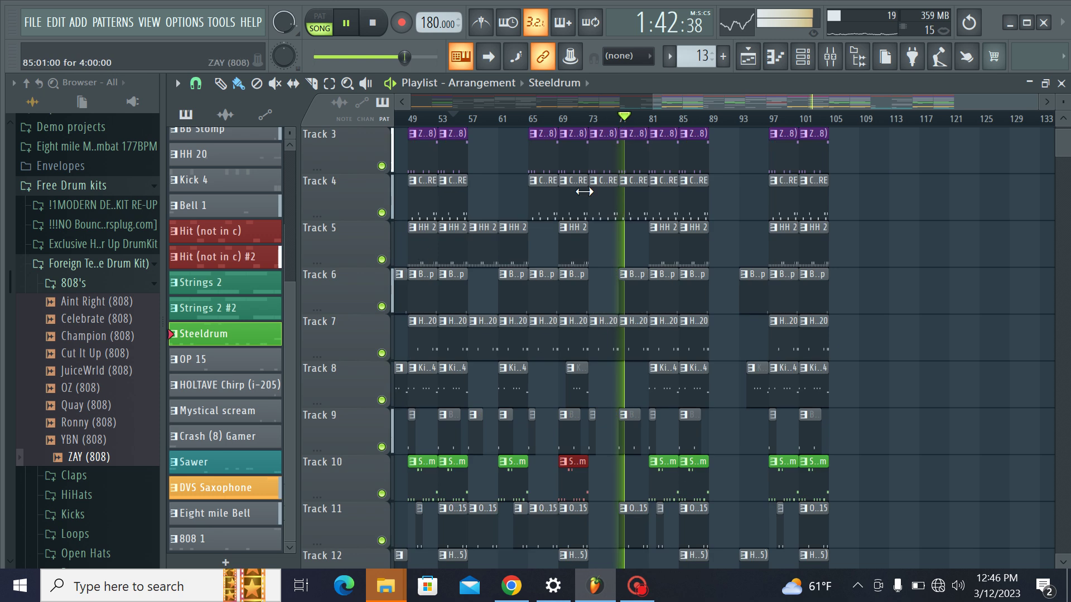
{"action": "left_click", "coordinate": [272, 291]}
{"action": "scroll", "coordinate": [826, 214], "scroll_direction": "up", "scroll_amount": 1}
{"action": "scroll", "coordinate": [826, 214], "scroll_direction": "up", "scroll_amount": 2}
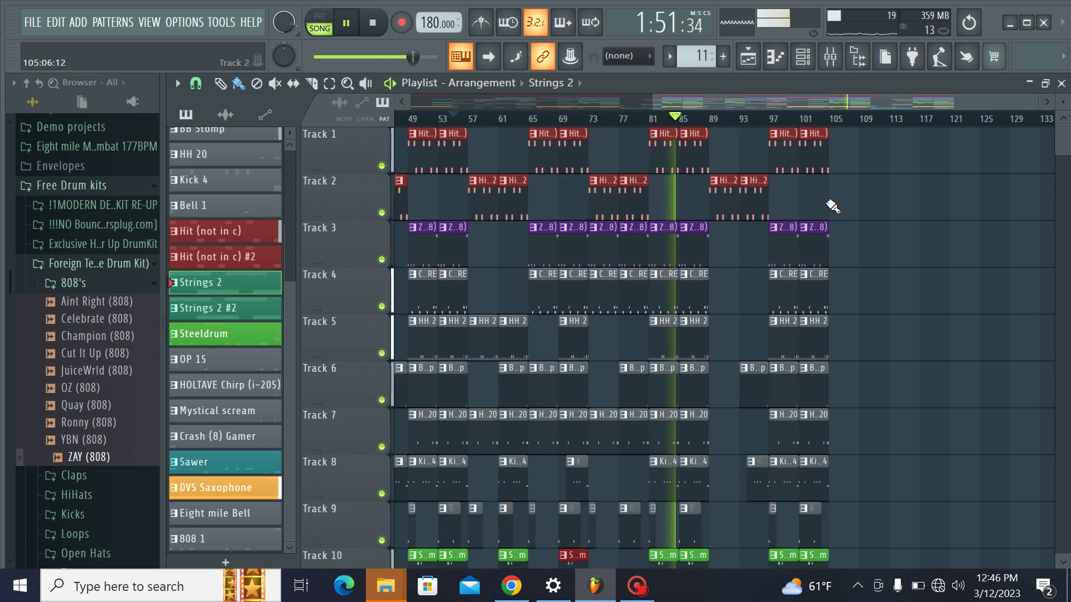
{"action": "left_click", "coordinate": [834, 206]}
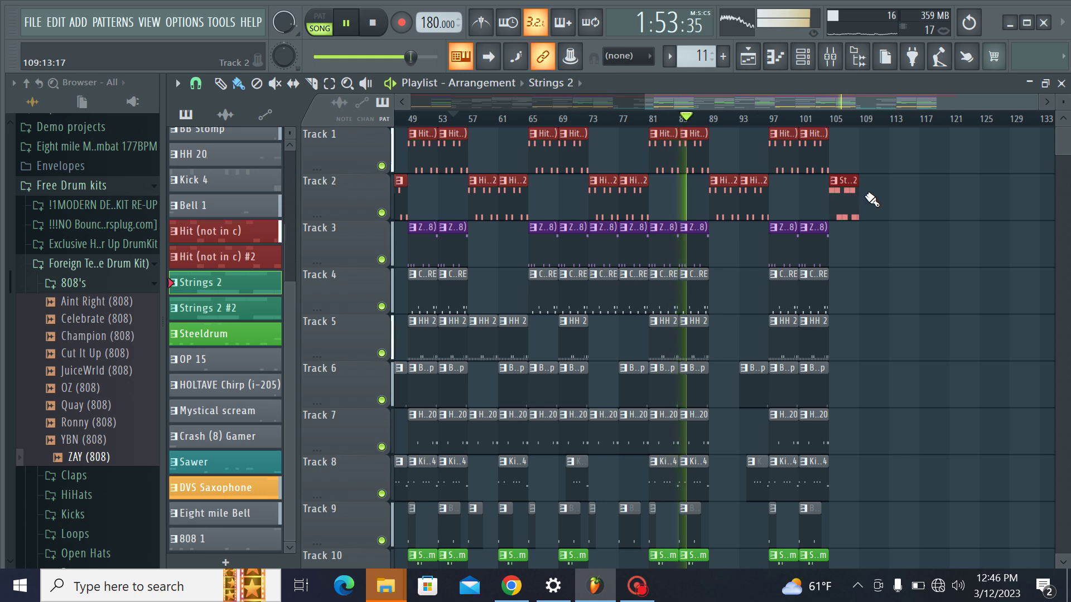
{"action": "left_click", "coordinate": [875, 201]}
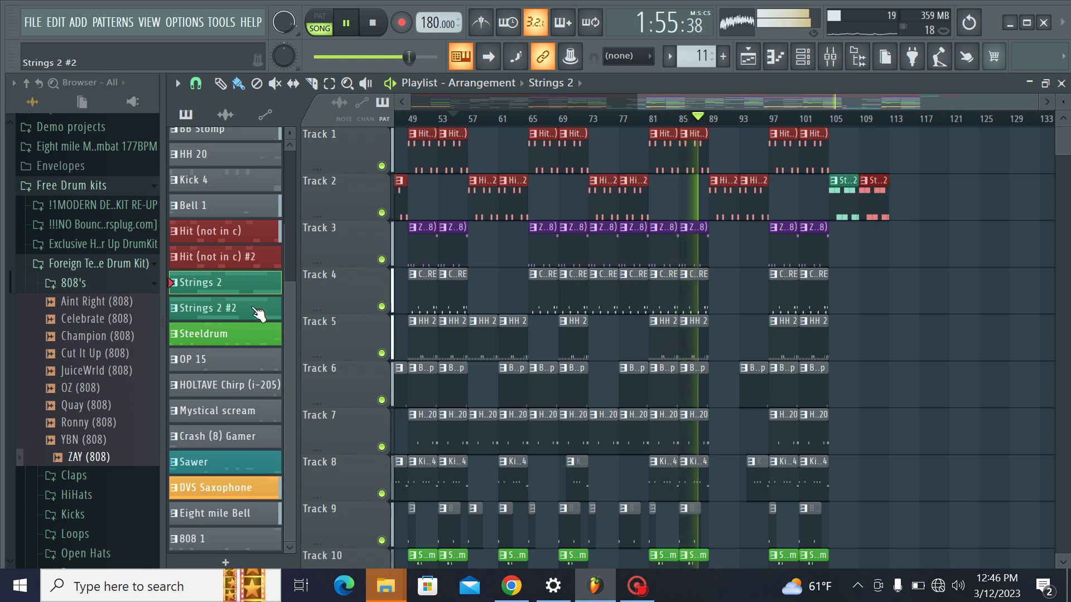
{"action": "left_click", "coordinate": [905, 142]}
{"action": "left_click", "coordinate": [934, 142]}
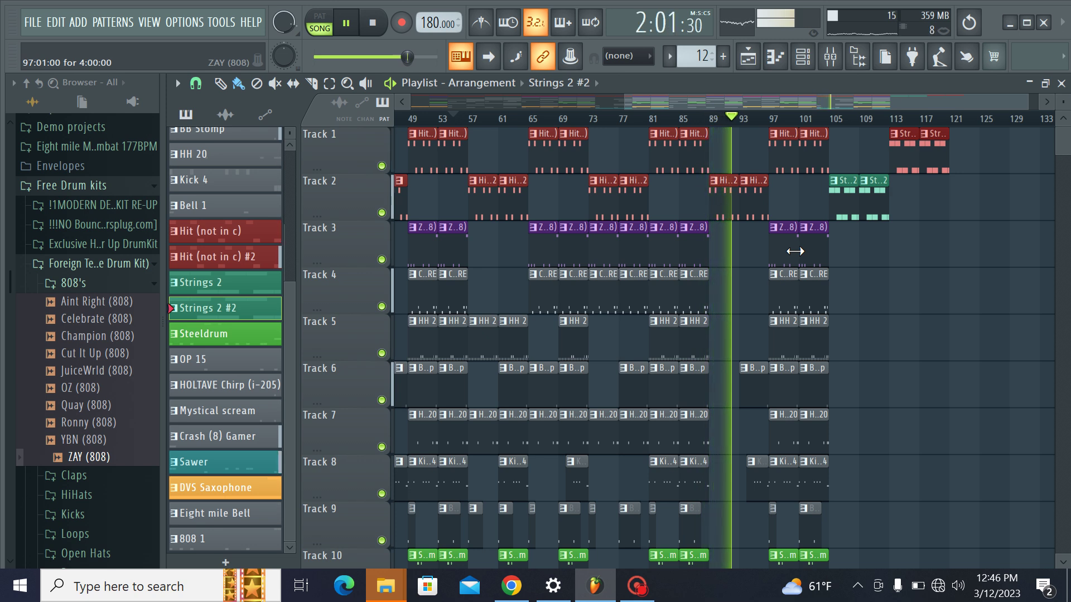
Step: Duplicate the clips on Tracks 3 to 17 from bar 89 through bar 104 into bars 105 through 120
{"action": "scroll", "coordinate": [797, 245], "scroll_direction": "down", "scroll_amount": 3}
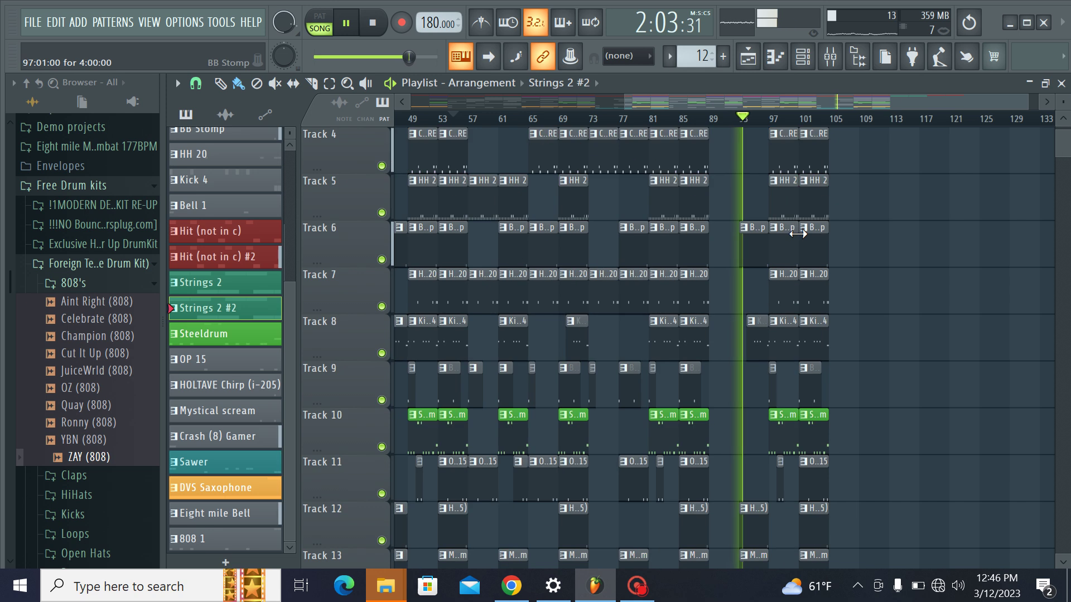
{"action": "scroll", "coordinate": [797, 234], "scroll_direction": "down", "scroll_amount": 12}
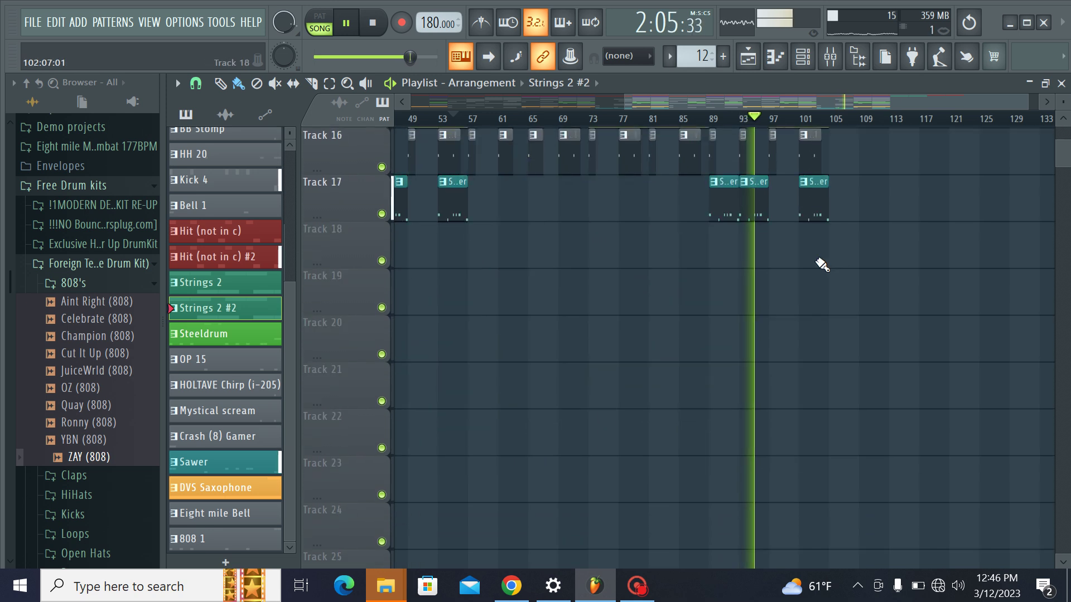
{"action": "left_click_drag", "start_coordinate": [818, 268], "coordinate": [717, 260]}
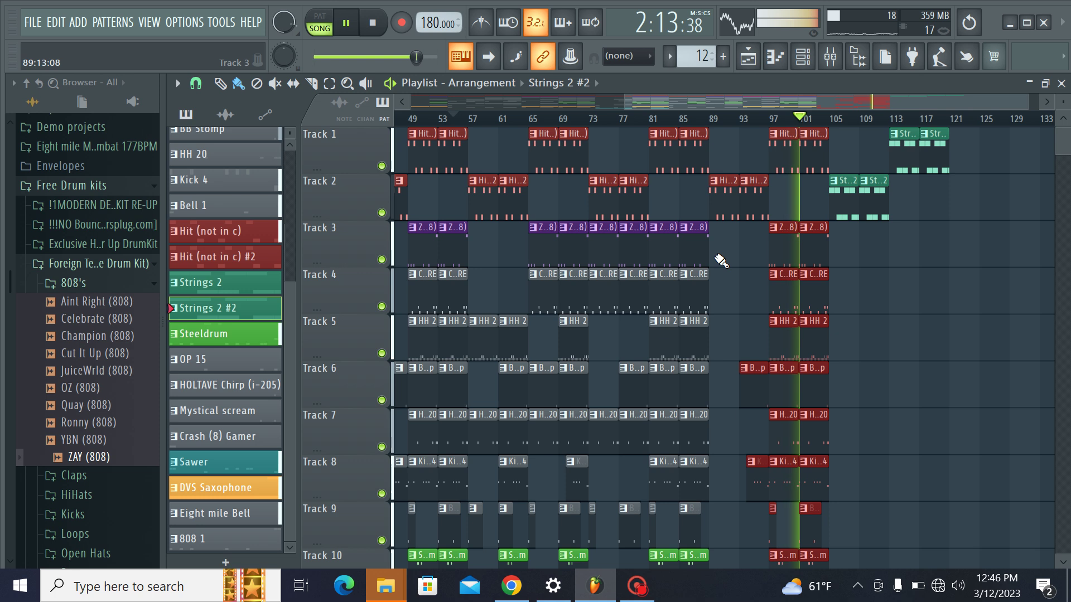
{"action": "key", "text": "ctrl+b"}
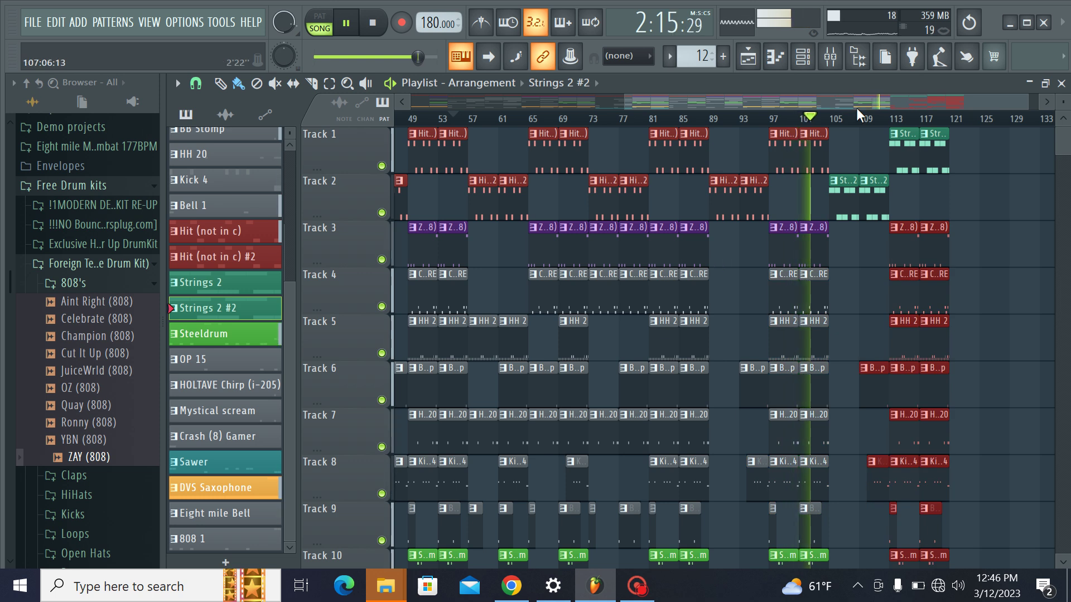
Step: Add HH 2 clips at bars 105 and 109 on Track 5
{"action": "scroll", "coordinate": [875, 205], "scroll_direction": "down", "scroll_amount": 2}
{"action": "left_click", "coordinate": [808, 253]}
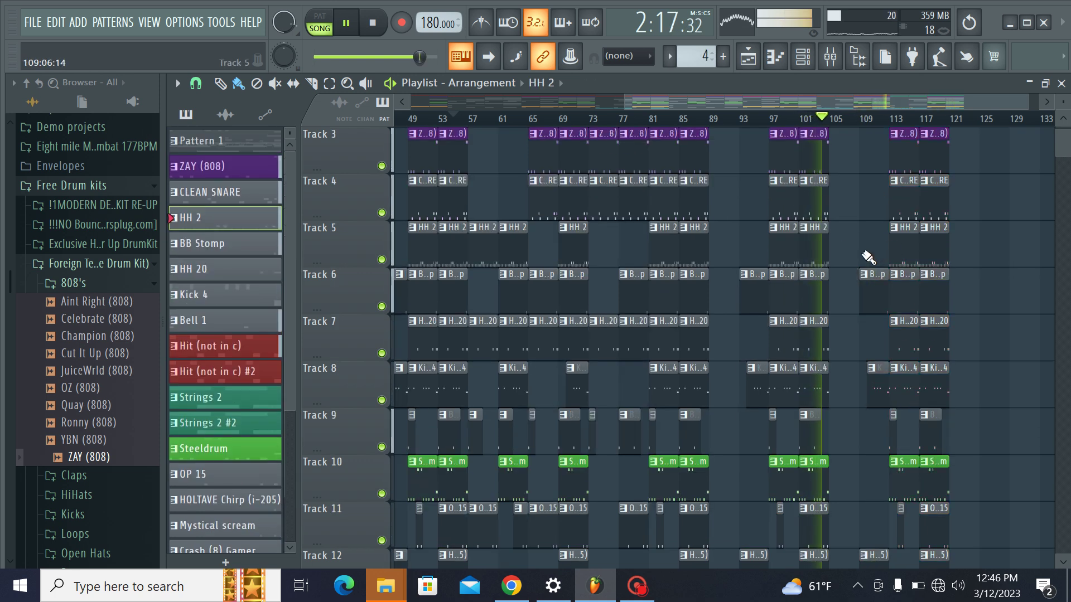
{"action": "left_click_drag", "start_coordinate": [868, 256], "coordinate": [820, 256]}
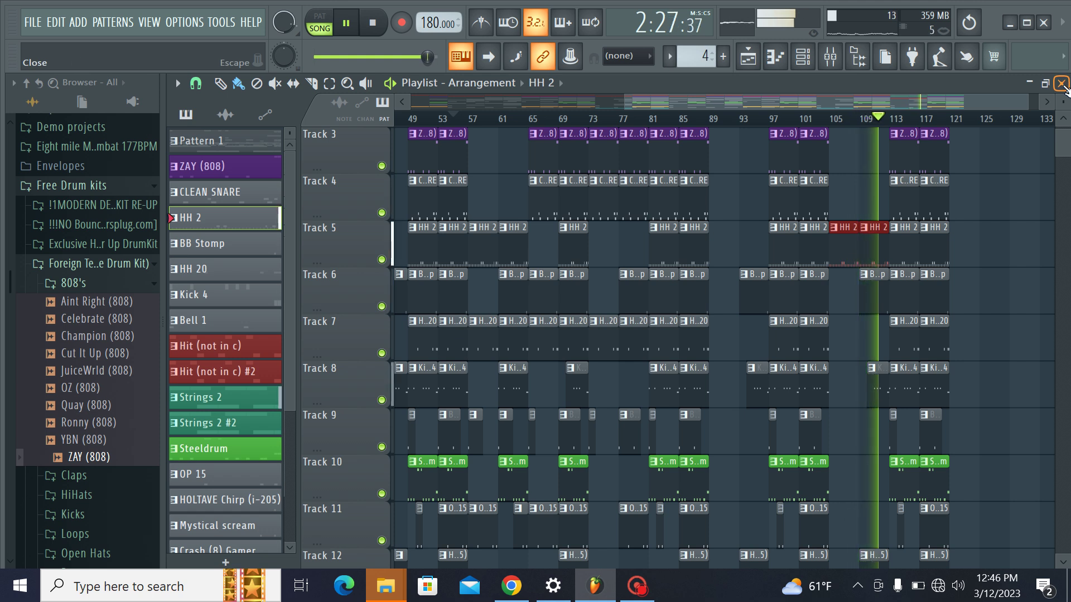
Step: Play back the new section and delete the HH 2 clips at bars 105 and 109 from Track 5
{"action": "scroll", "coordinate": [990, 209], "scroll_direction": "up", "scroll_amount": 2}
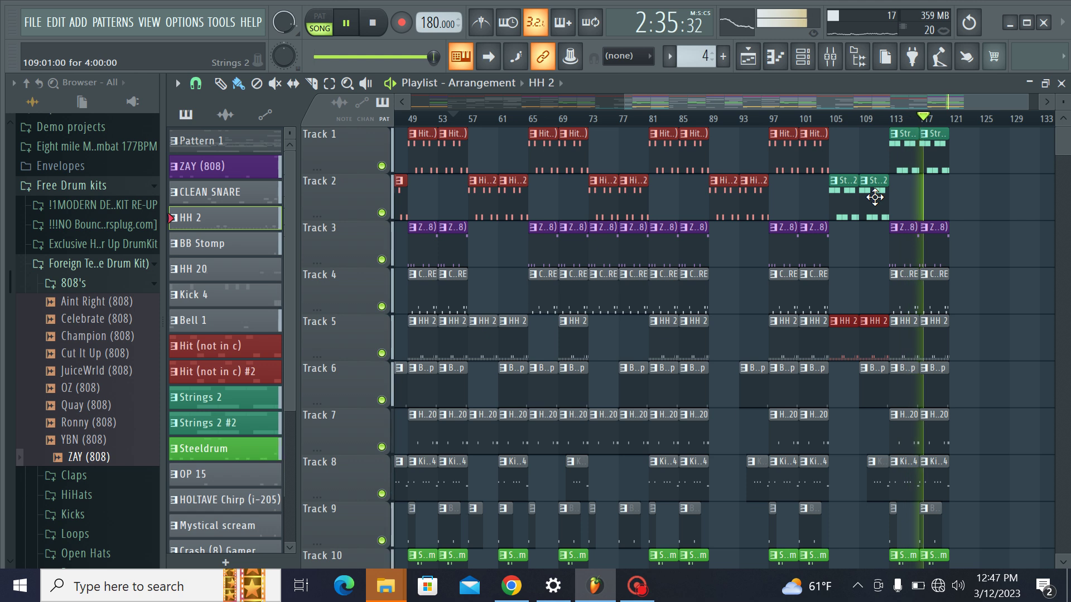
{"action": "scroll", "coordinate": [949, 411], "scroll_direction": "down", "scroll_amount": 3}
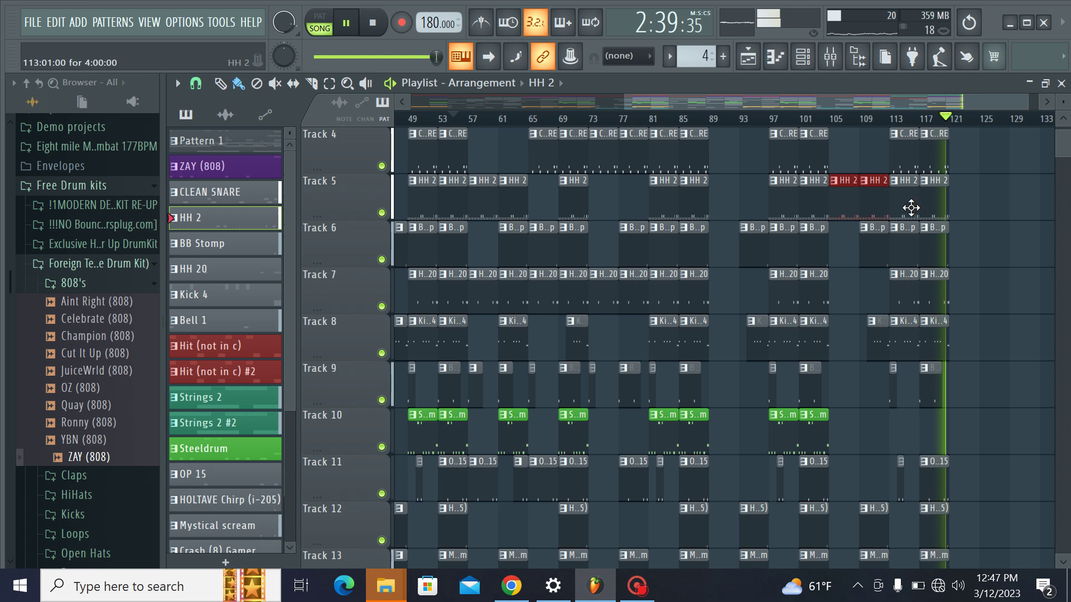
{"action": "scroll", "coordinate": [808, 149], "scroll_direction": "up", "scroll_amount": 2}
{"action": "left_click", "coordinate": [829, 120]}
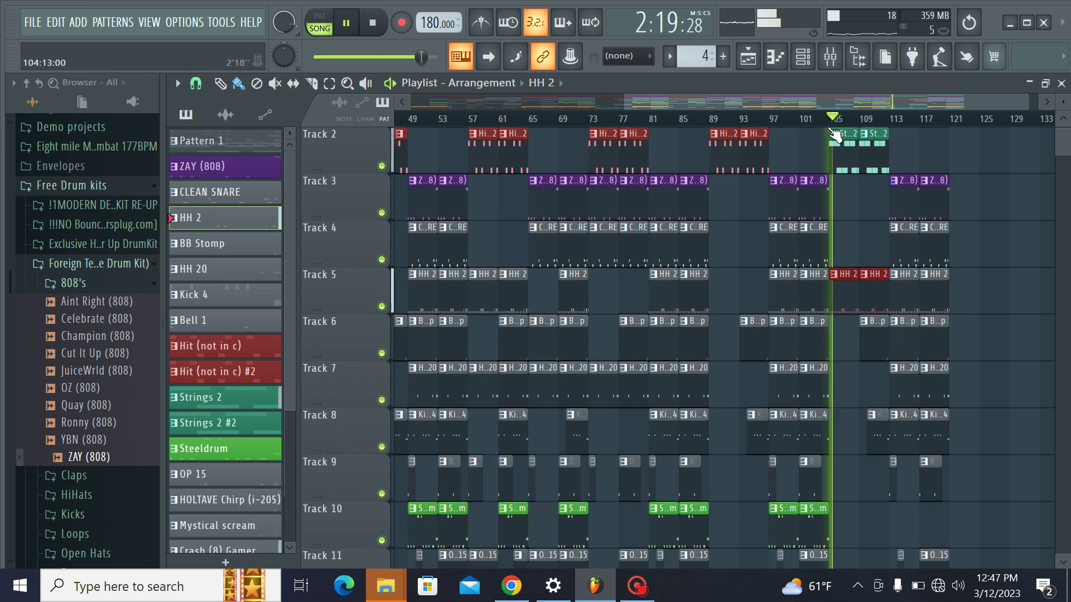
{"action": "right_click", "coordinate": [862, 275]}
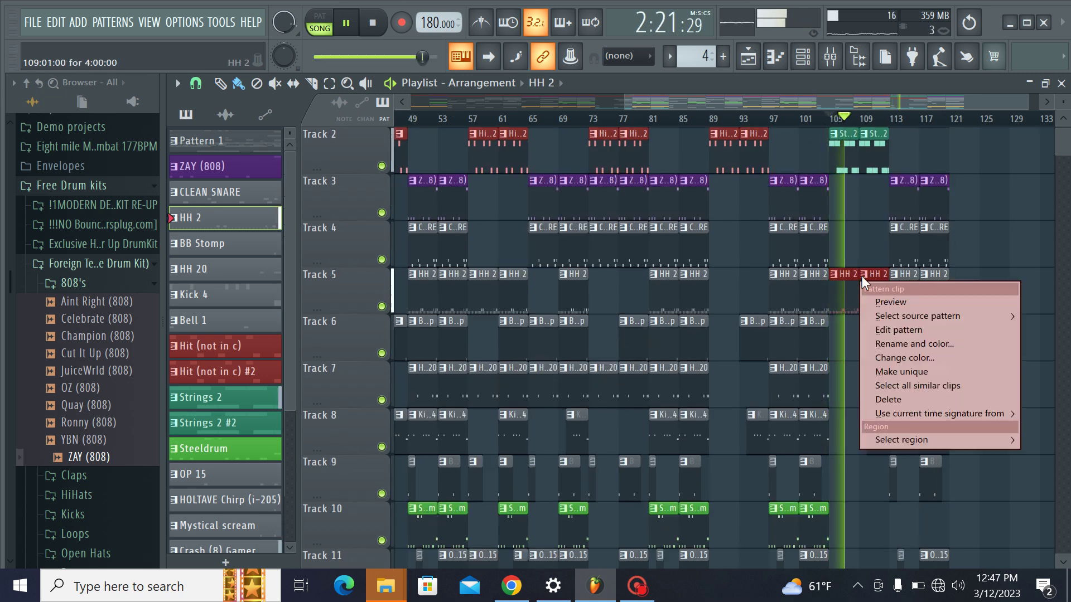
{"action": "right_click", "coordinate": [843, 290]}
{"action": "right_click", "coordinate": [878, 291]}
Step: Replay from about bar 101 and delete the Sawer clips at bars 105 and 109 from Track 17
{"action": "left_click", "coordinate": [811, 117]}
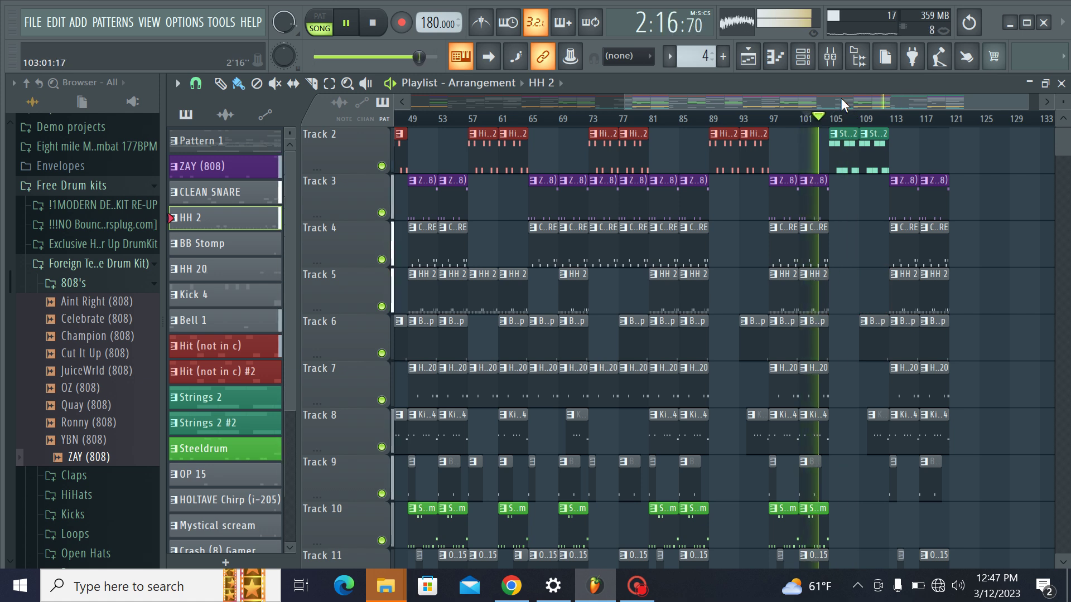
{"action": "scroll", "coordinate": [859, 201], "scroll_direction": "down", "scroll_amount": 5}
{"action": "scroll", "coordinate": [859, 201], "scroll_direction": "down", "scroll_amount": 5}
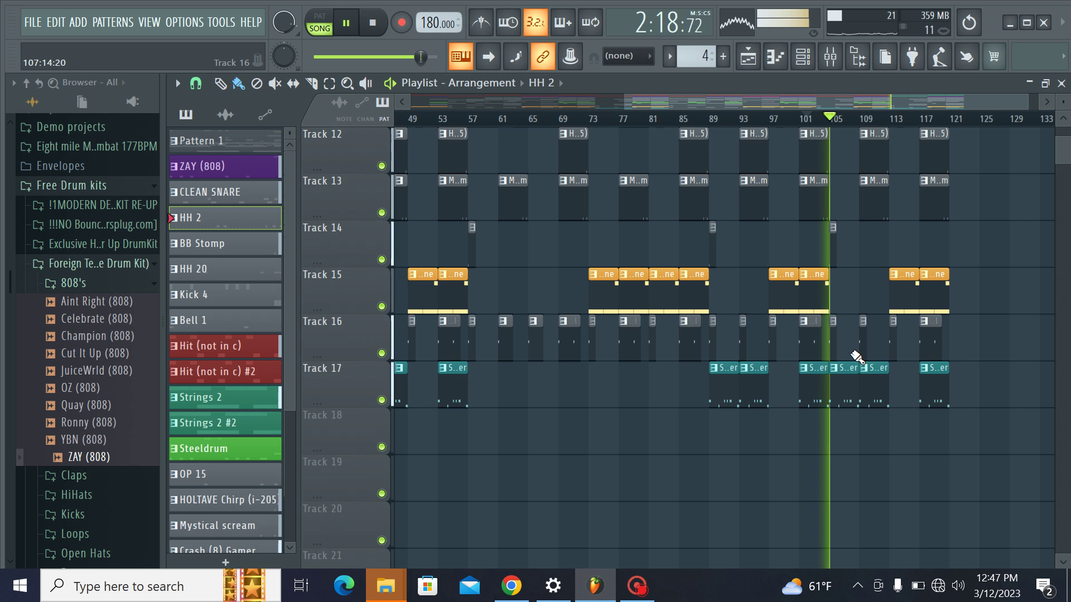
{"action": "right_click", "coordinate": [842, 376]}
{"action": "right_click", "coordinate": [873, 380]}
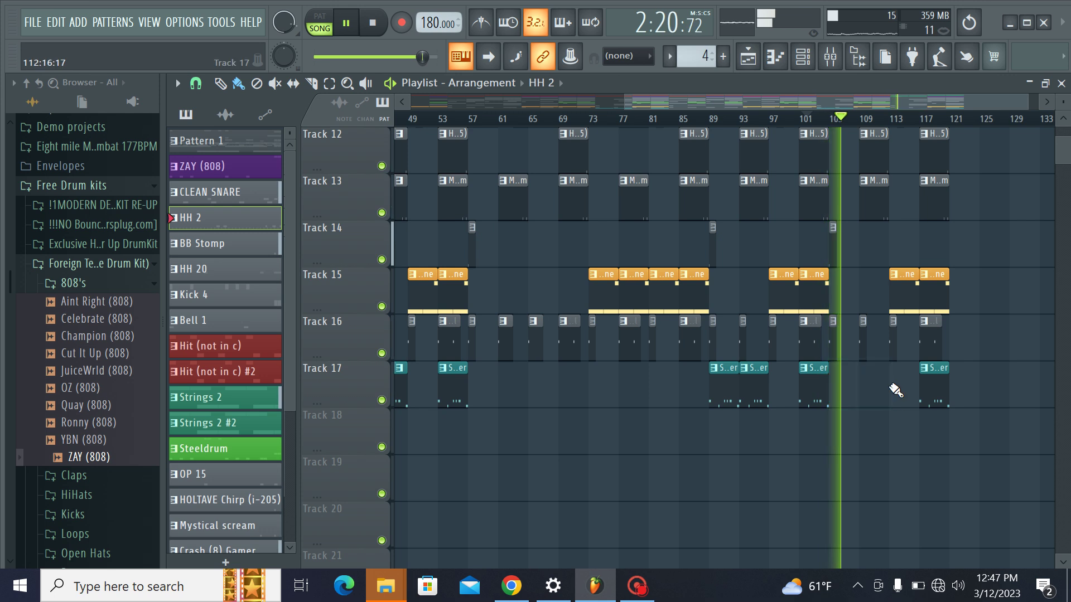
Step: Place a Sawer clip at bar 113 on Track 17 and move it to bar 109
{"action": "left_click", "coordinate": [934, 377]}
{"action": "left_click", "coordinate": [899, 379]}
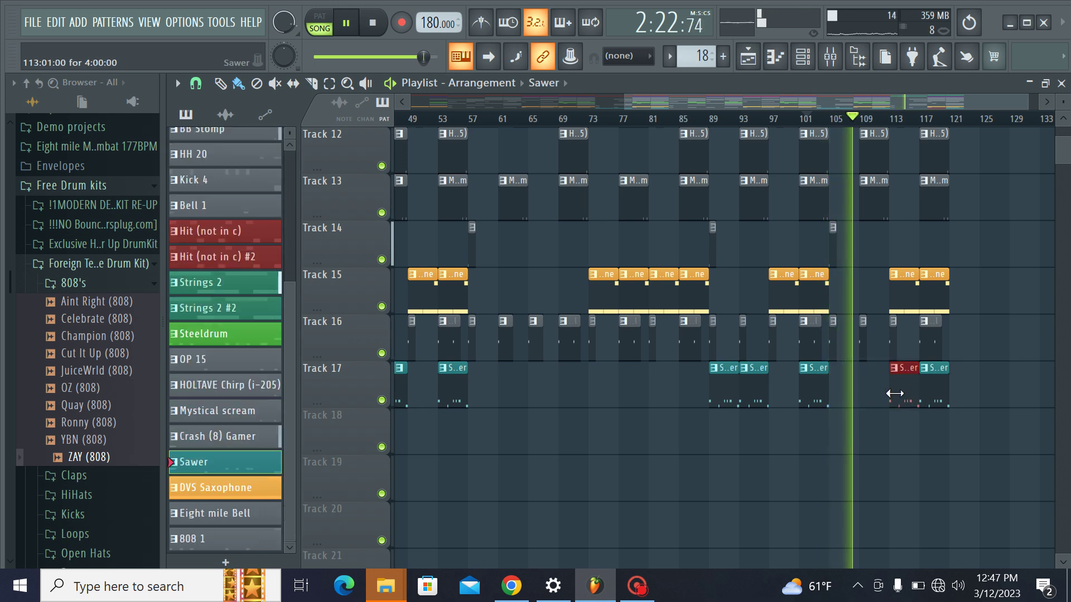
{"action": "left_click_drag", "start_coordinate": [908, 386], "coordinate": [877, 385]}
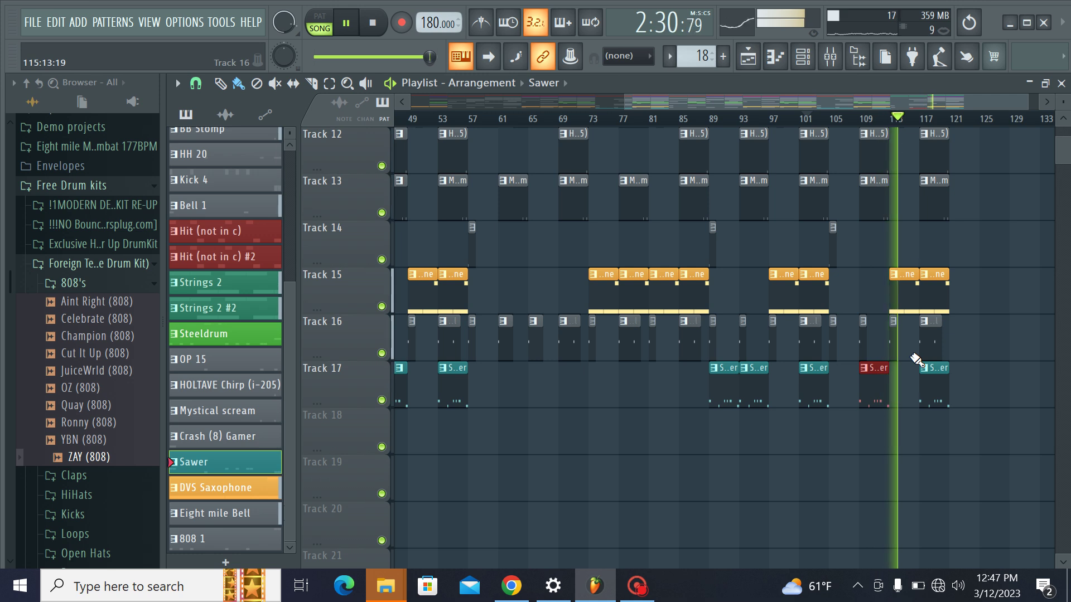
Step: Delete the ZAY (808) clips at bars 113 and 117 from Track 3
{"action": "scroll", "coordinate": [910, 235], "scroll_direction": "up", "scroll_amount": 5}
{"action": "scroll", "coordinate": [910, 234], "scroll_direction": "up", "scroll_amount": 5}
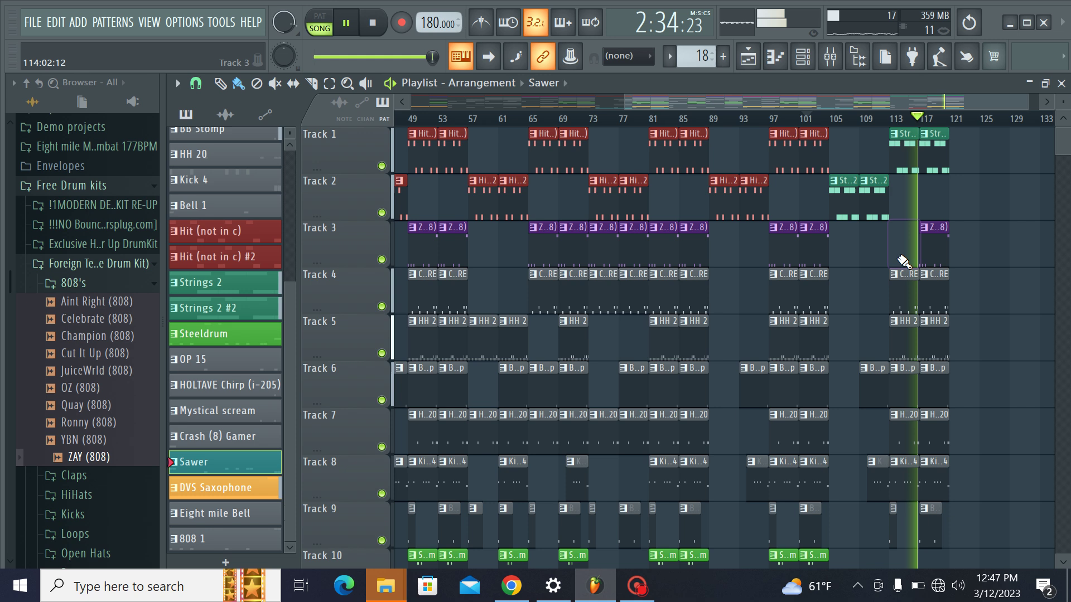
{"action": "left_click", "coordinate": [937, 240]}
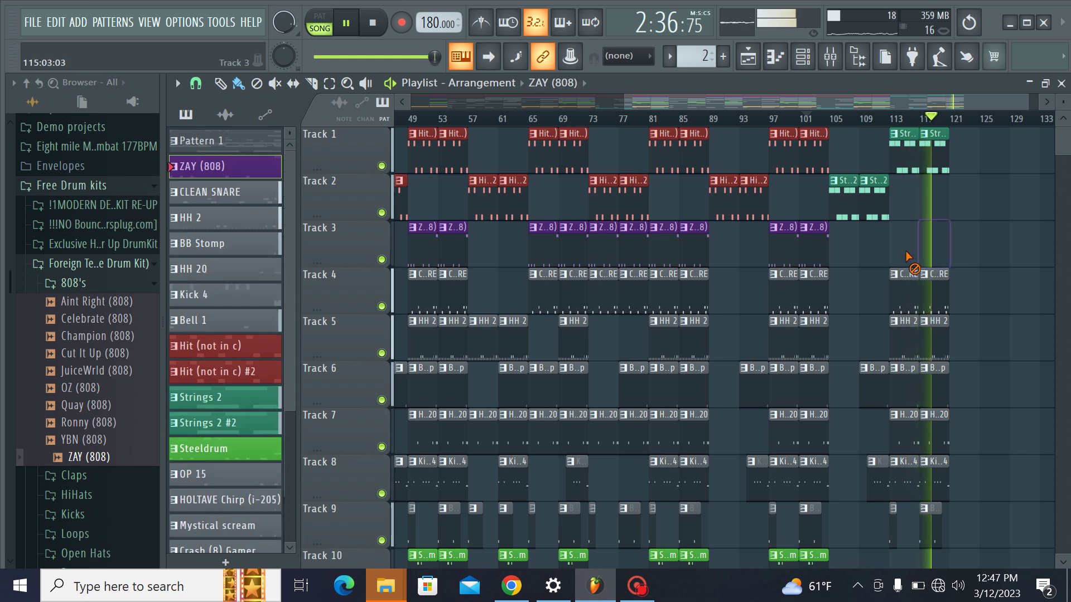
Step: Place two 808 1 clips at bars 113 and 117 on Track 18 and play back from about bar 102
{"action": "scroll", "coordinate": [909, 234], "scroll_direction": "down", "scroll_amount": 10}
{"action": "scroll", "coordinate": [239, 523], "scroll_direction": "down", "scroll_amount": 4}
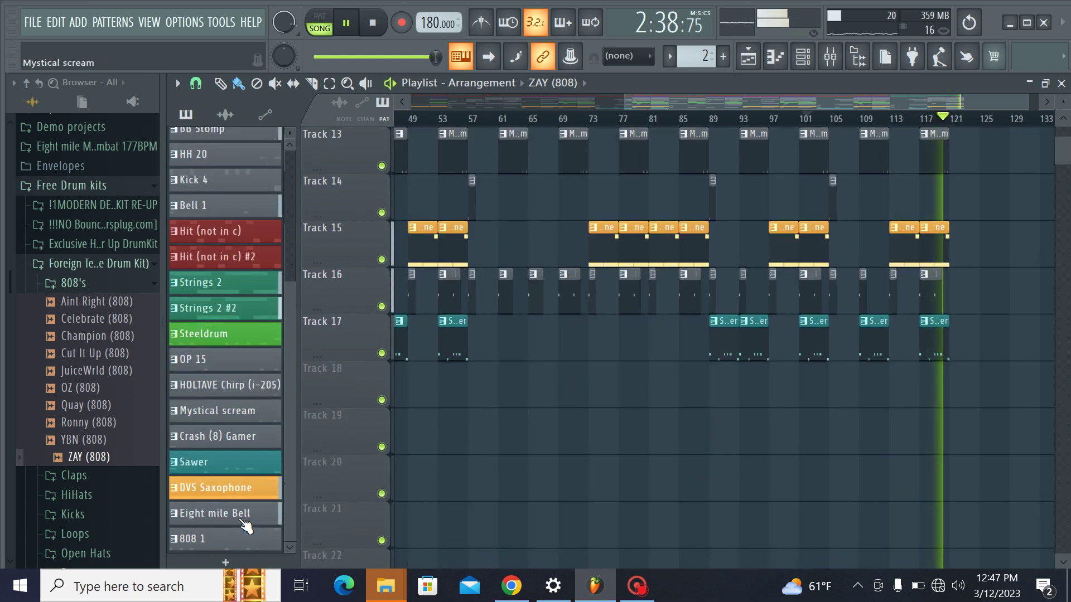
{"action": "left_click", "coordinate": [241, 536]}
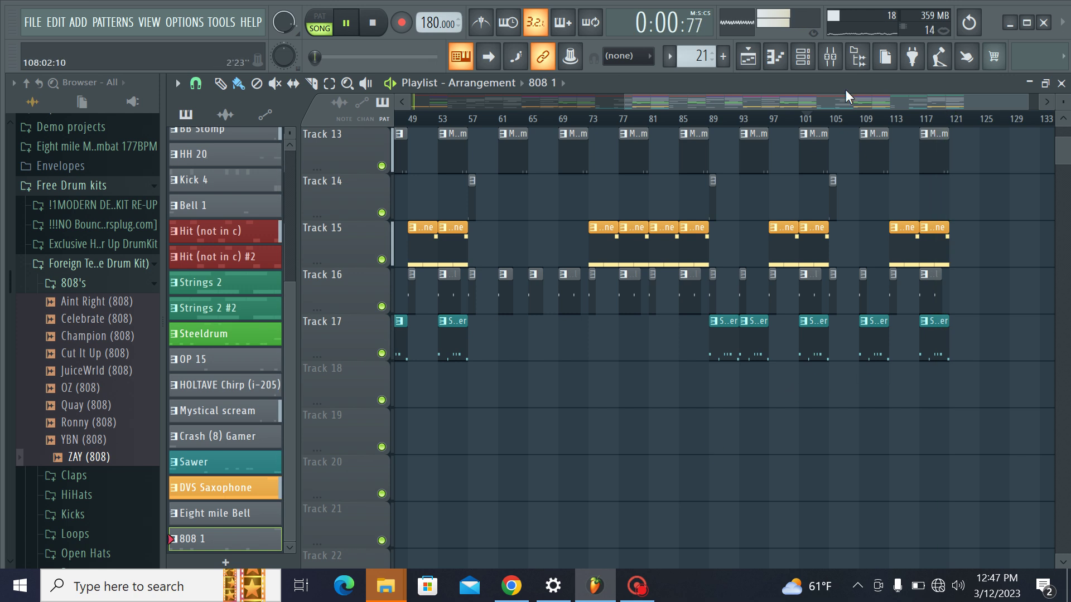
{"action": "left_click", "coordinate": [816, 117]}
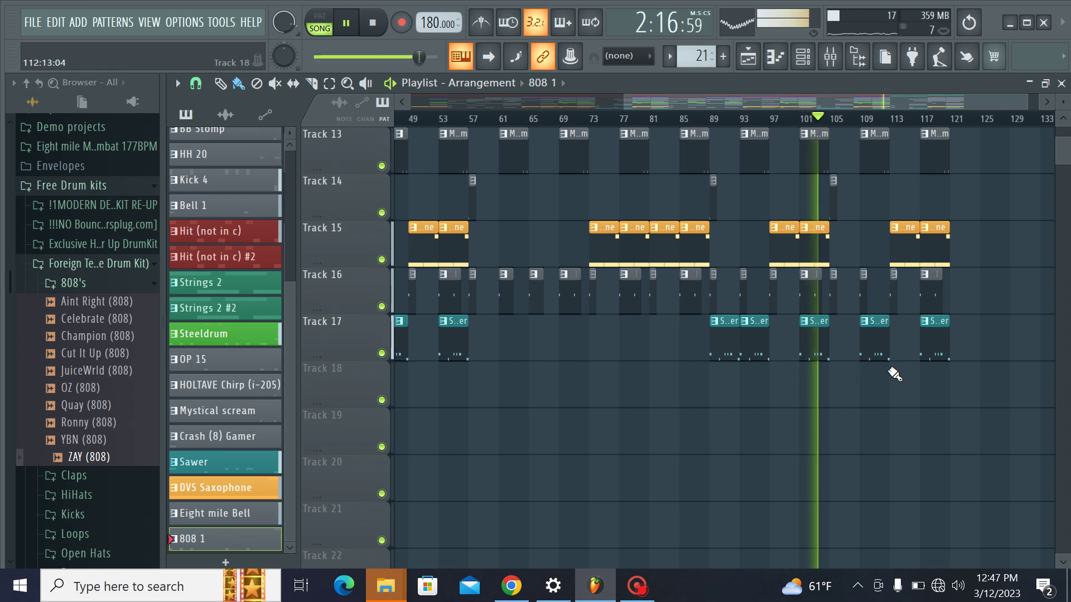
{"action": "left_click_drag", "start_coordinate": [894, 375], "coordinate": [929, 377]}
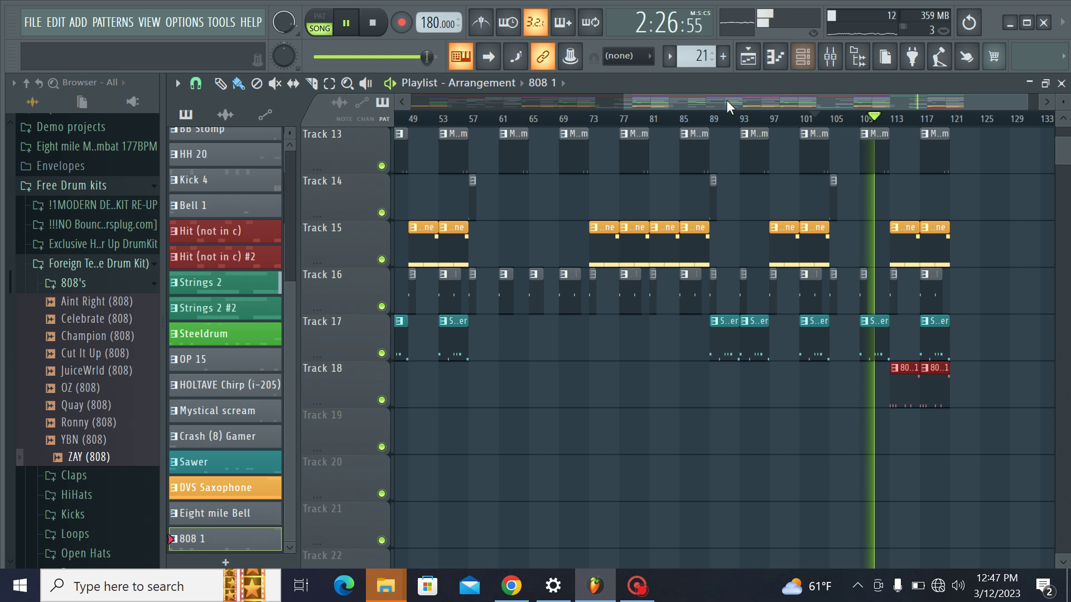
Step: Select the playlist clips from bar 57 through bar 104, from Track 3 downward, and duplicate them directly after that range
{"action": "left_click_drag", "start_coordinate": [625, 102], "coordinate": [136, 32]}
{"action": "scroll", "coordinate": [697, 274], "scroll_direction": "up", "scroll_amount": 6}
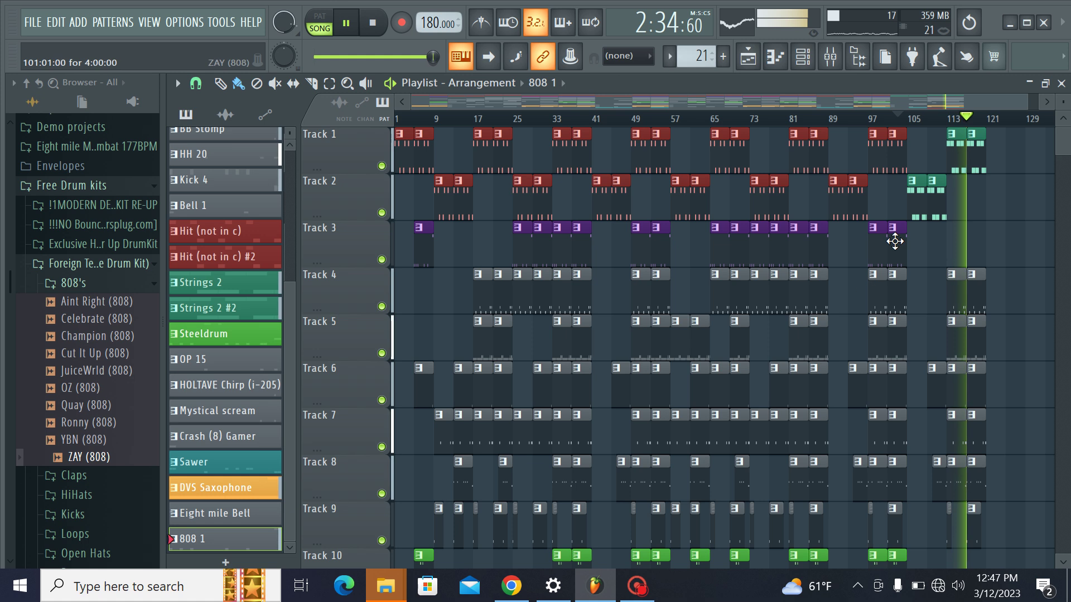
{"action": "left_click_drag", "start_coordinate": [896, 224], "coordinate": [679, 567]}
{"action": "key", "text": "ctrl+b"}
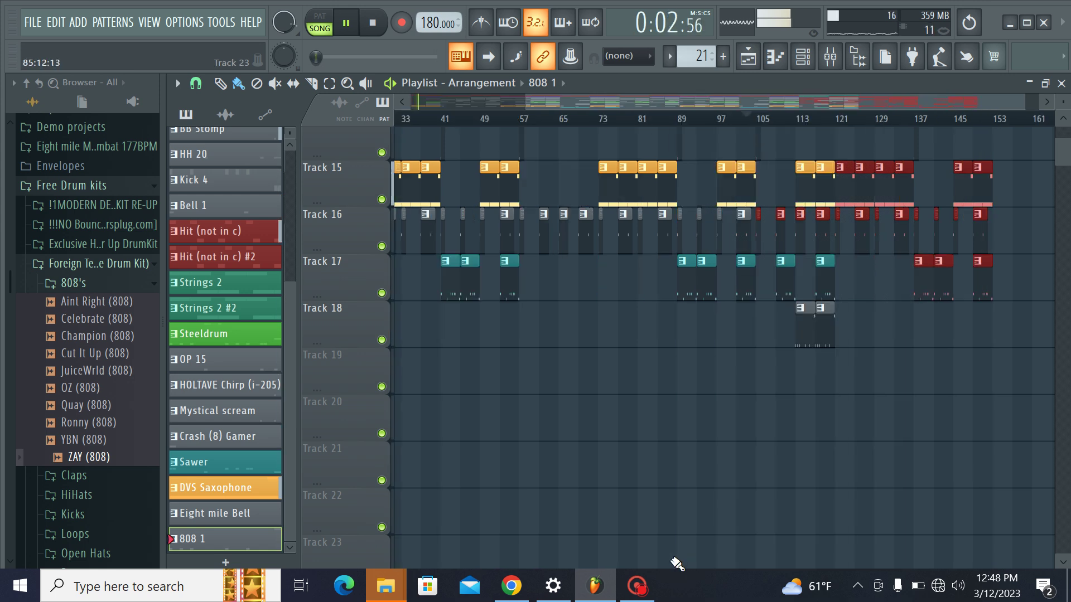
Step: Move the duplicated clips 16 bars along the timeline so the copied section starts at bar 121
{"action": "left_click_drag", "start_coordinate": [847, 186], "coordinate": [923, 179]}
{"action": "scroll", "coordinate": [868, 148], "scroll_direction": "up", "scroll_amount": 10}
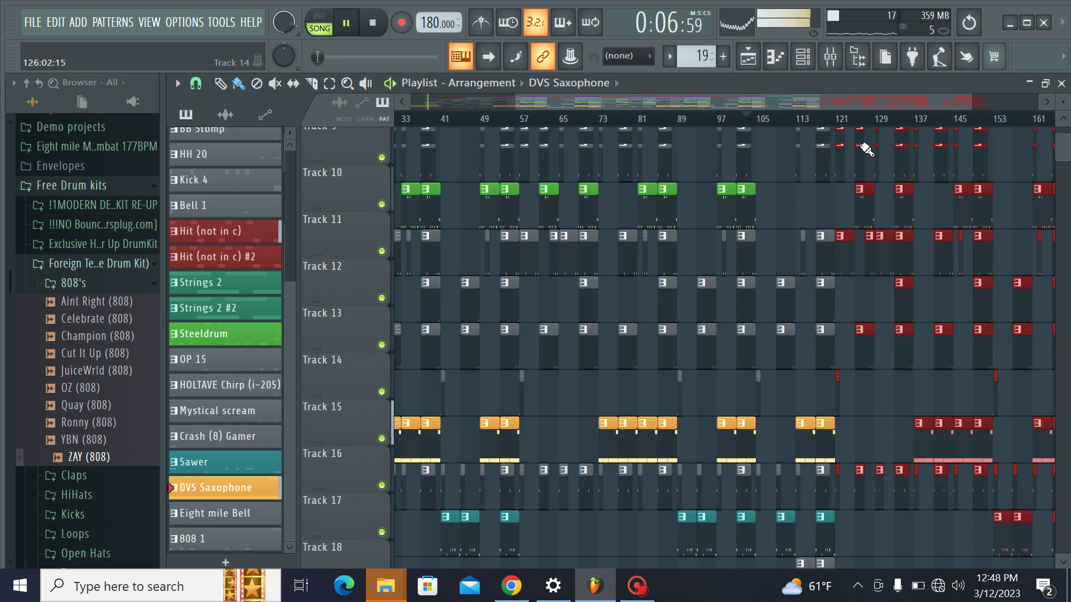
Step: Select the Strings 2 clips on Tracks 1 and 2 from bar 105 through 120 and duplicate them three times, through bar 168
{"action": "left_click_drag", "start_coordinate": [817, 236], "coordinate": [797, 188]}
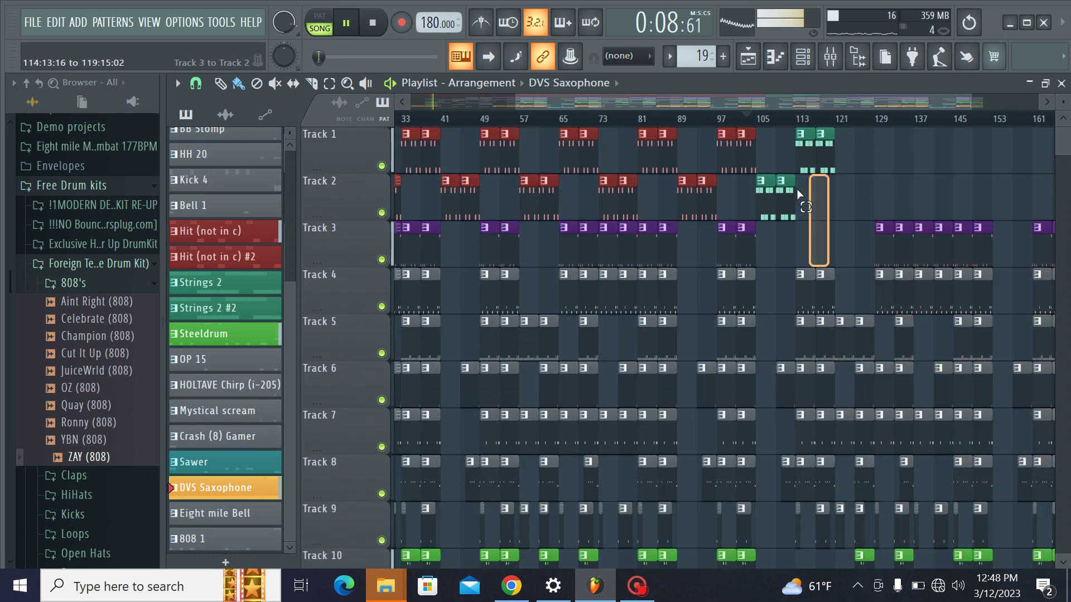
{"action": "left_click_drag", "start_coordinate": [775, 136], "coordinate": [775, 136]}
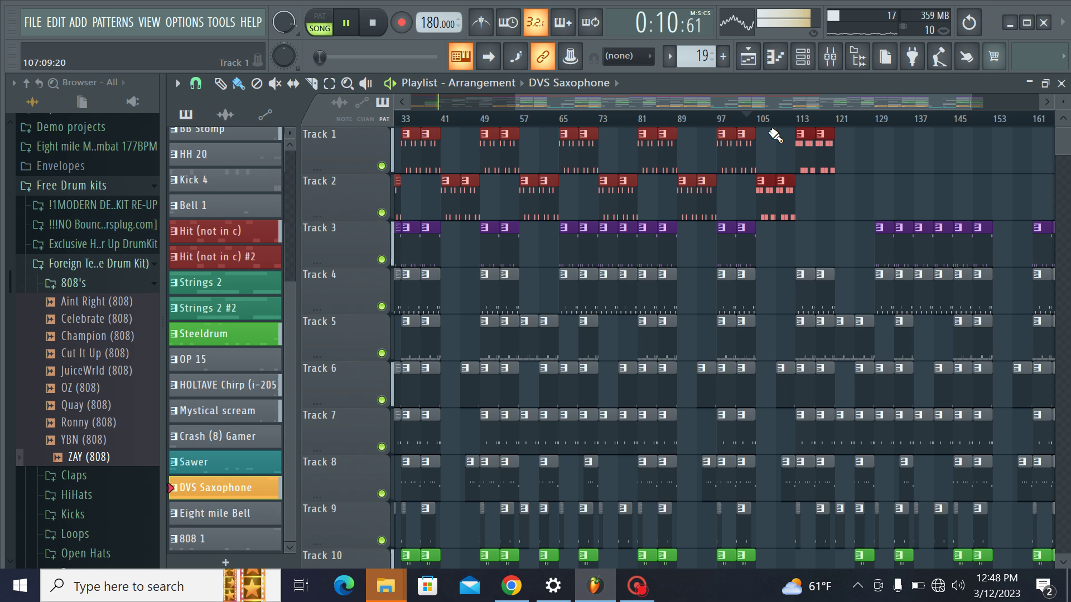
{"action": "key", "text": "ctrl+b"}
{"action": "key", "text": "ctrl+b"}
{"action": "key", "text": "ctrl+b"}
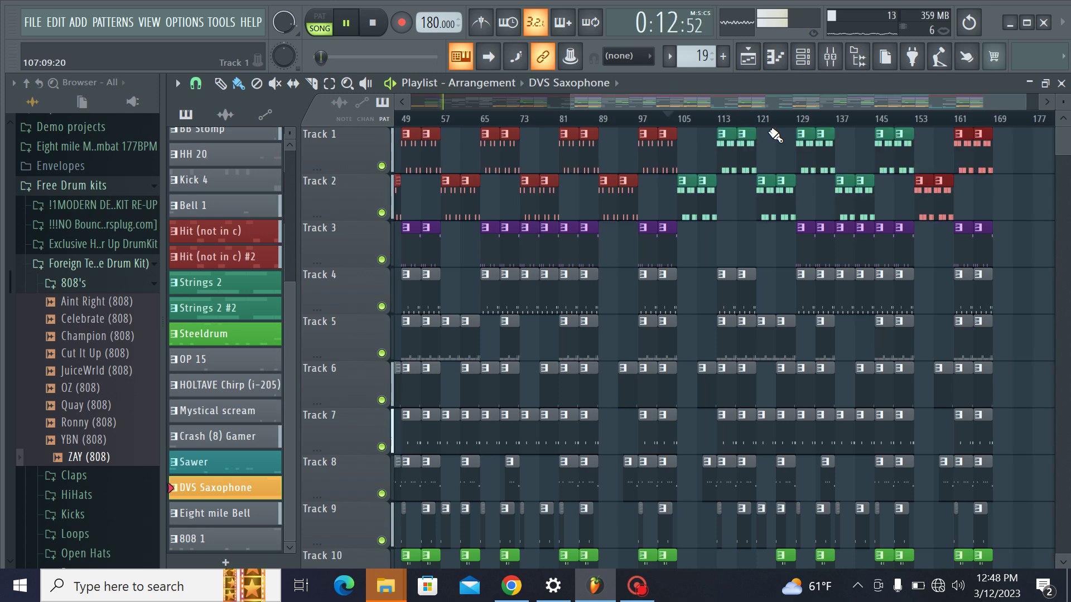
Step: Select the ZAY (808) clips on Track 3 from bar 129 through bar 168 and move them down to Track 19
{"action": "left_click_drag", "start_coordinate": [1001, 252], "coordinate": [805, 225]}
{"action": "key", "text": "shift+Down"}
{"action": "key", "text": "shift+Down"}
{"action": "key", "text": "shift+Down"}
{"action": "key", "text": "shift+Down"}
{"action": "key", "text": "shift+Down"}
{"action": "key", "text": "shift+Down"}
{"action": "key", "text": "shift+Down"}
{"action": "key", "text": "shift+Down"}
{"action": "key", "text": "shift+Down"}
{"action": "key", "text": "shift+Down"}
{"action": "key", "text": "shift+Down"}
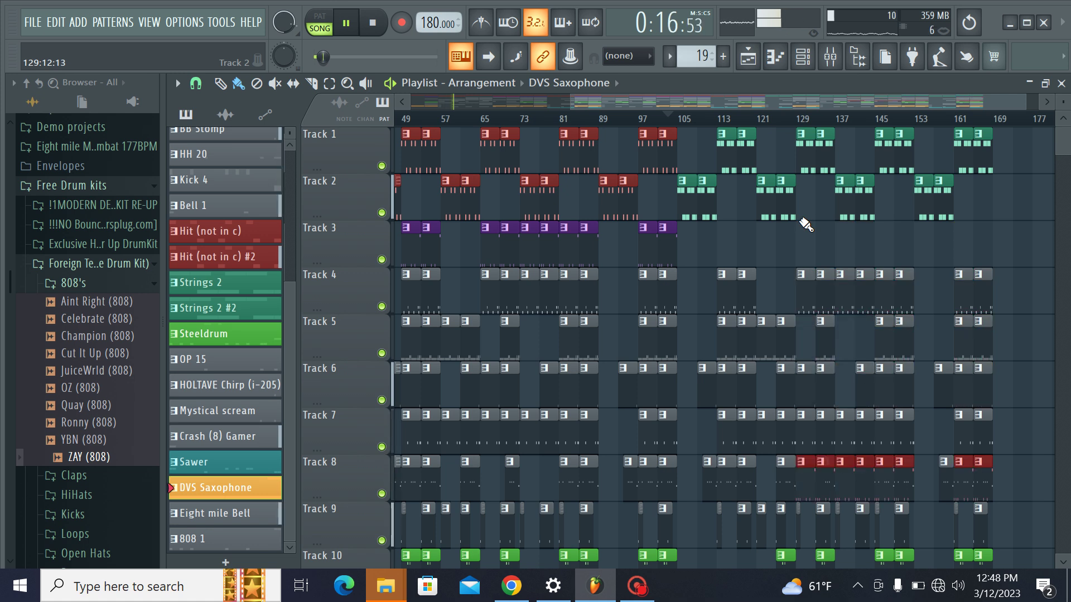
{"action": "key", "text": "shift+Down"}
{"action": "key", "text": "shift+Down"}
{"action": "key", "text": "shift+Down"}
{"action": "key", "text": "shift+Down"}
{"action": "key", "text": "shift+Down"}
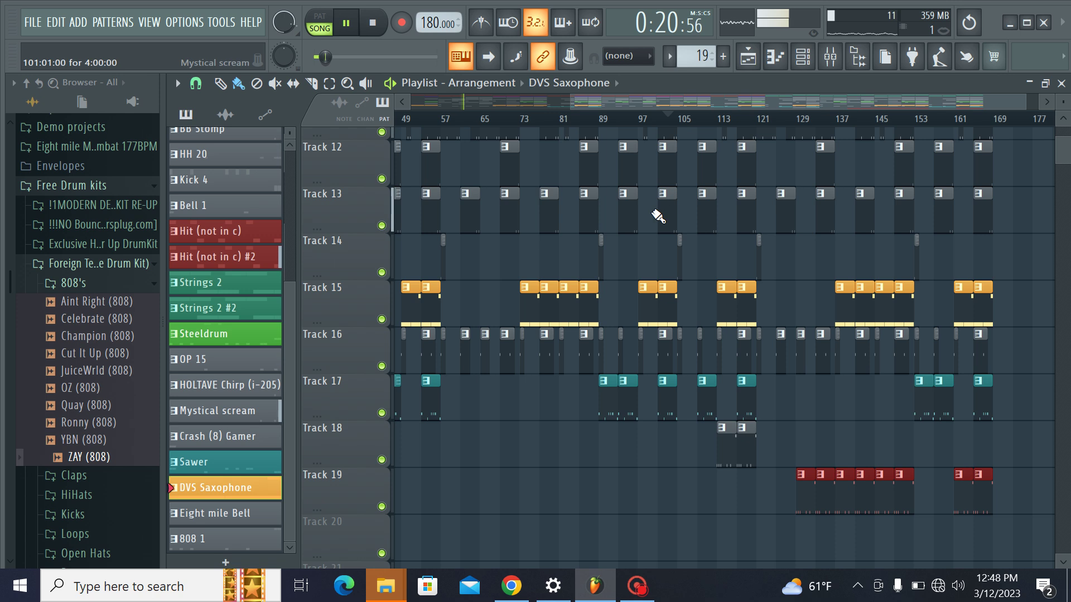
Step: Place 808 1 clips on Track 18 above all the ZAY (808) clips from bar 129 through 168, and mute Track 19
{"action": "left_click", "coordinate": [683, 119]}
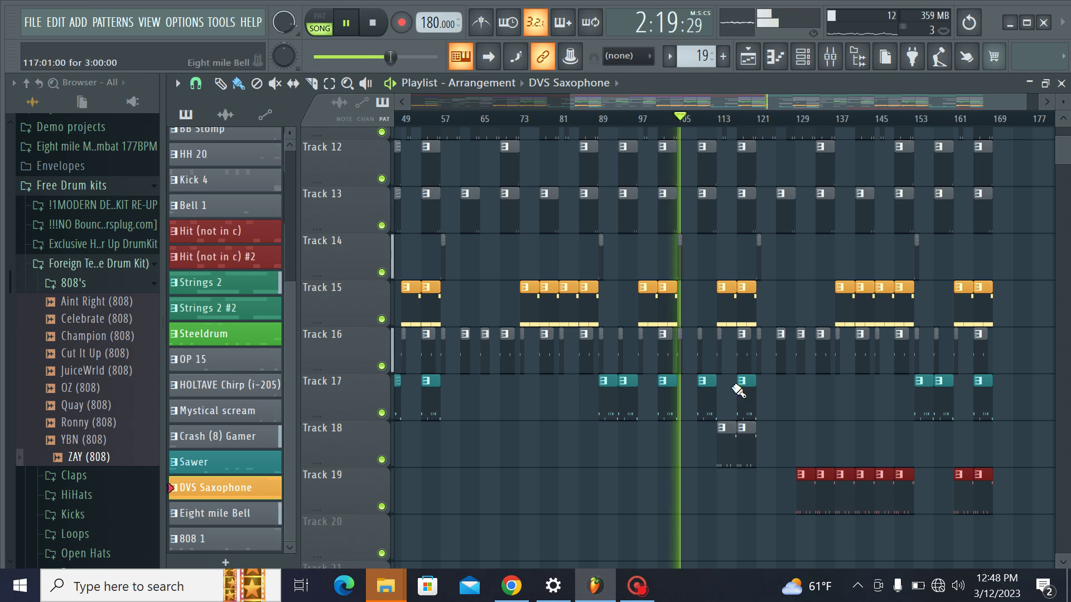
{"action": "left_click", "coordinate": [746, 447]}
{"action": "left_click_drag", "start_coordinate": [801, 450], "coordinate": [889, 458]}
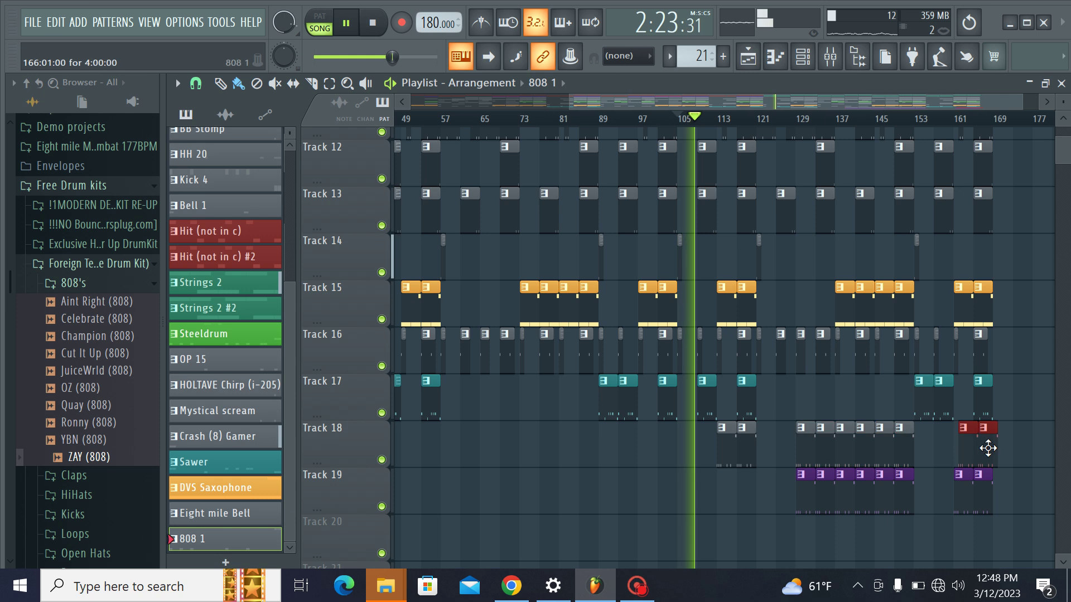
{"action": "left_click_drag", "start_coordinate": [987, 447], "coordinate": [983, 449]}
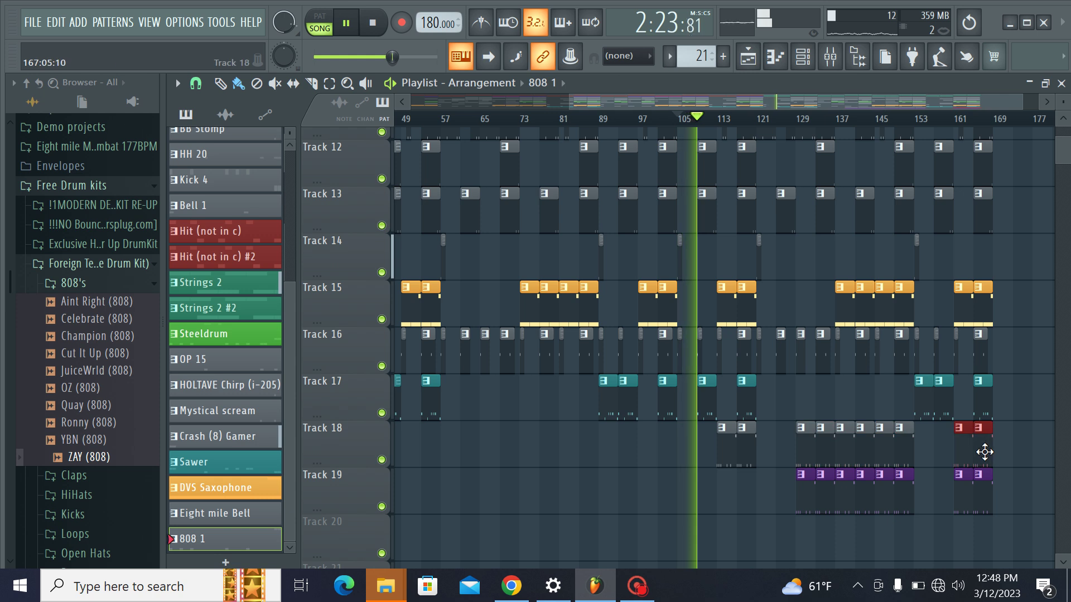
{"action": "left_click", "coordinate": [382, 506]}
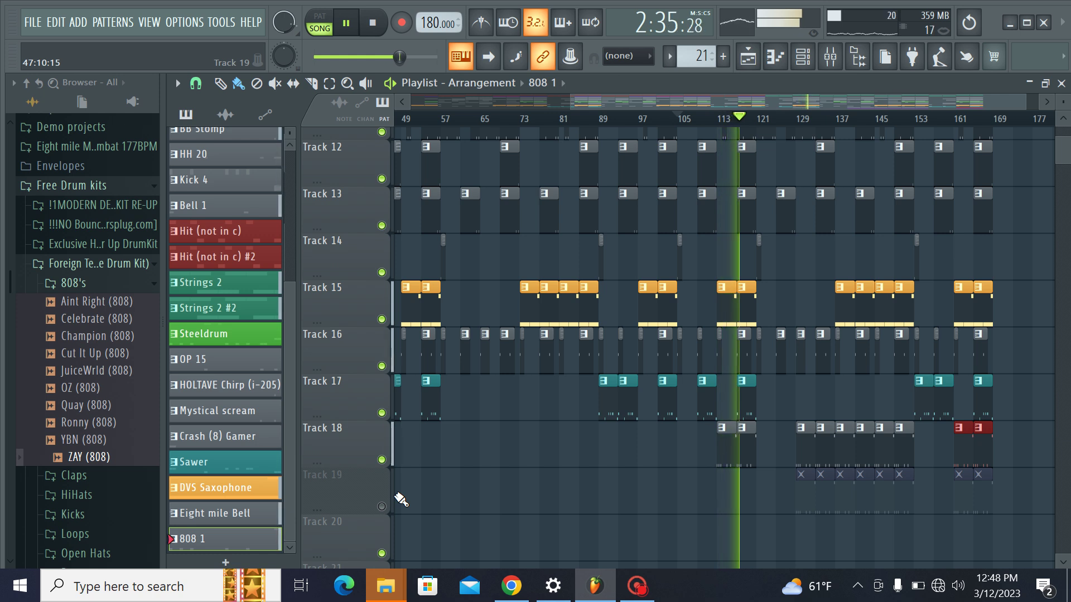
Step: Place a Steeldrum clip at bar 121 on Track 10
{"action": "scroll", "coordinate": [715, 179], "scroll_direction": "up", "scroll_amount": 5}
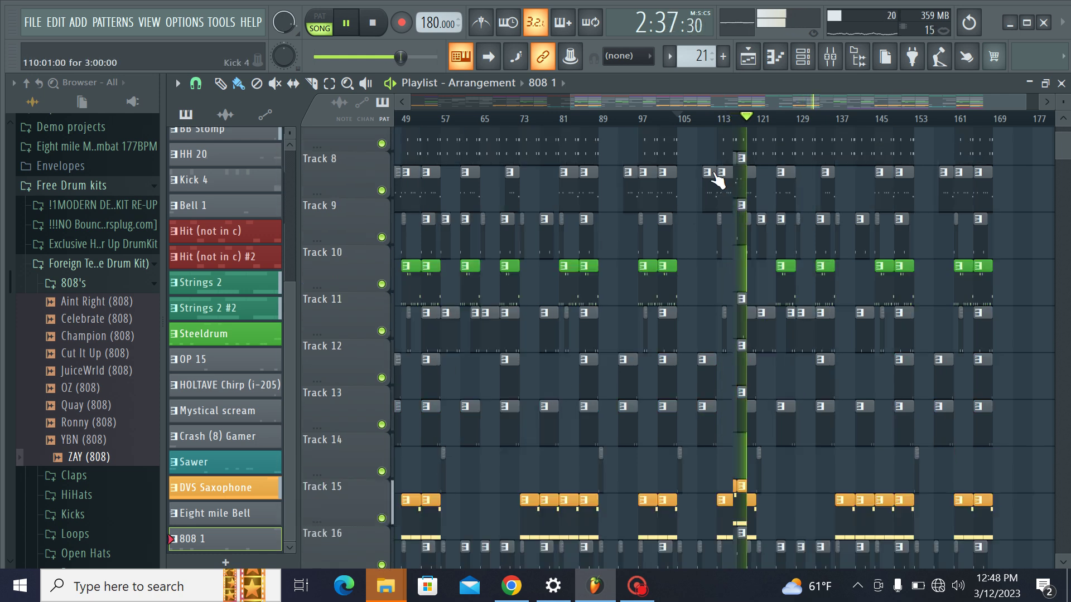
{"action": "left_click", "coordinate": [786, 299]}
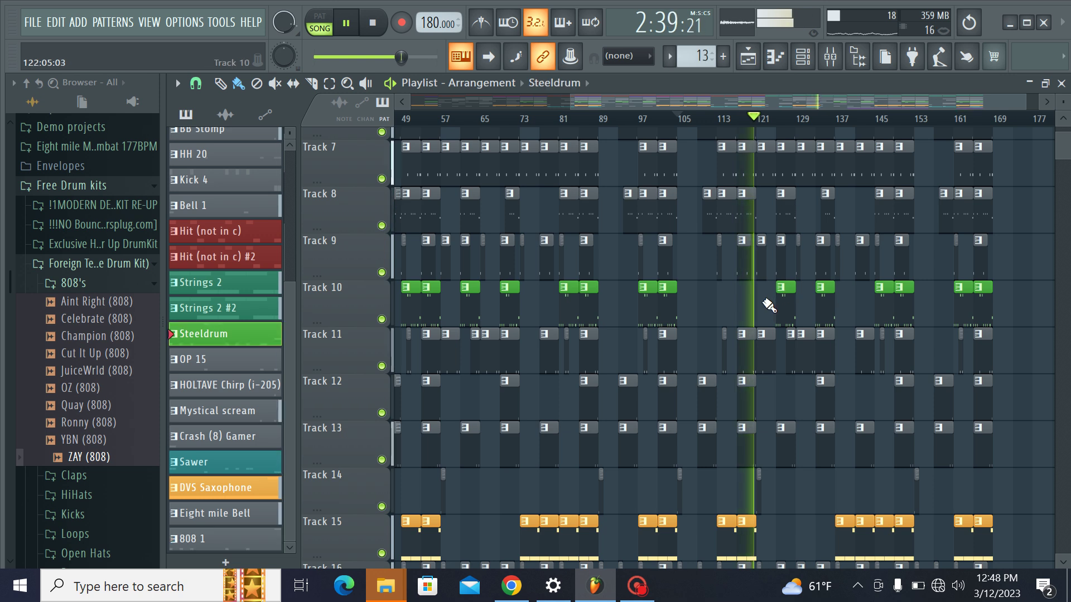
{"action": "left_click", "coordinate": [757, 303]}
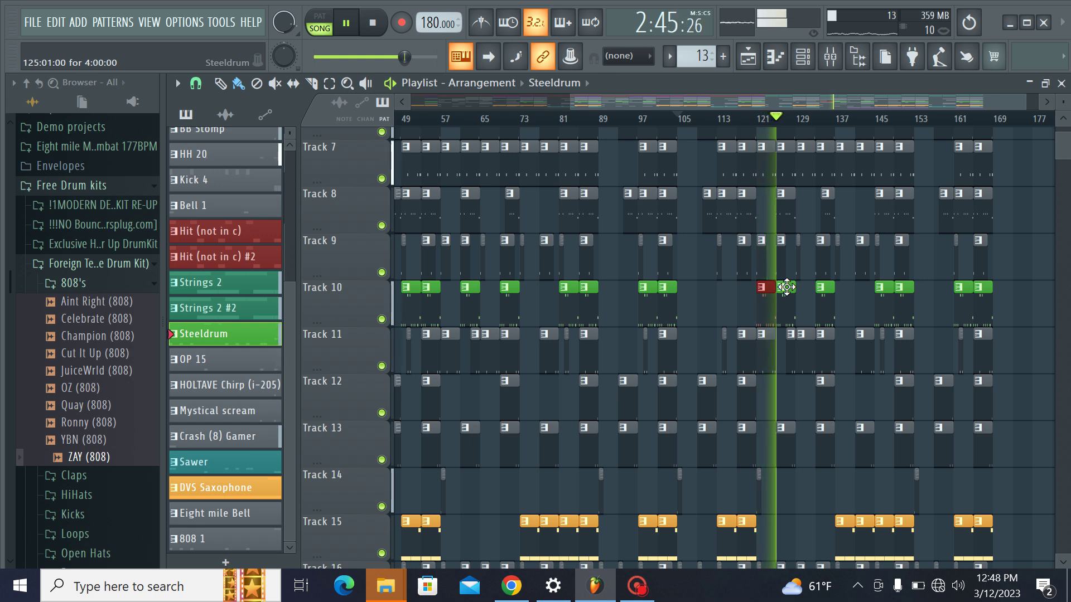
Step: Load Fruity Love Philter into slot 2 of mixer Insert 12 and lower its mix level
{"action": "left_click", "coordinate": [816, 58]}
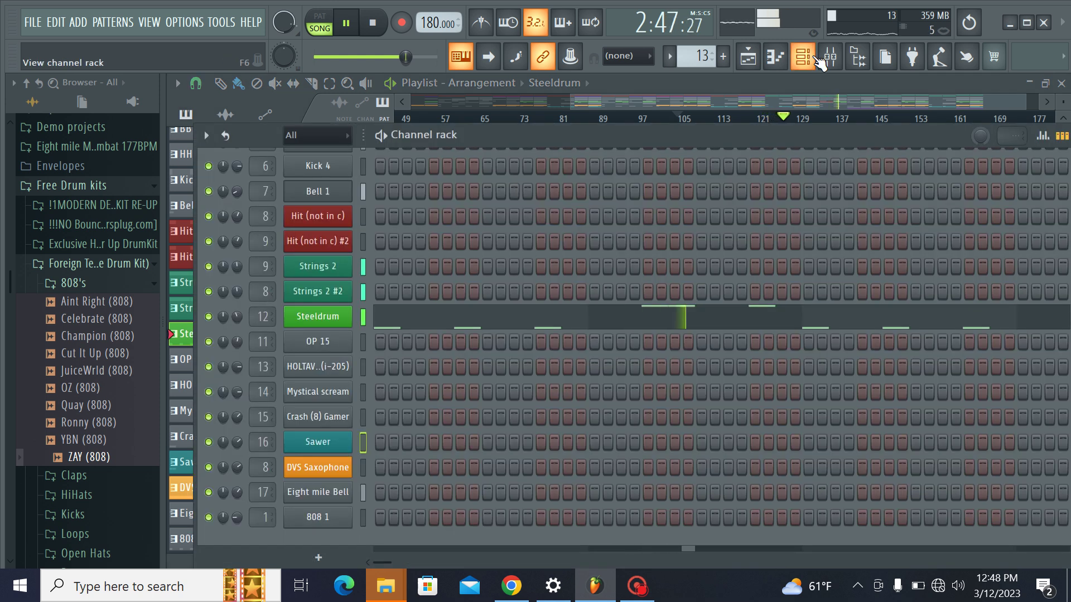
{"action": "left_click", "coordinate": [834, 66]}
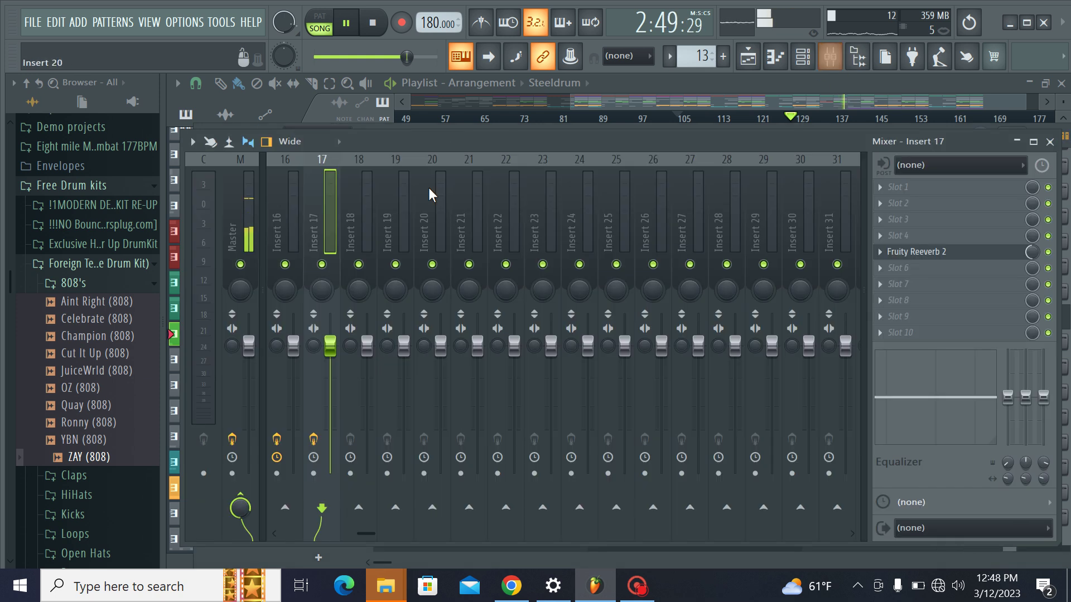
{"action": "key", "text": "Left"}
{"action": "key", "text": "Left"}
{"action": "key", "text": "Left"}
{"action": "key", "text": "Left"}
{"action": "key", "text": "Left"}
{"action": "key", "text": "Left"}
{"action": "key", "text": "Left"}
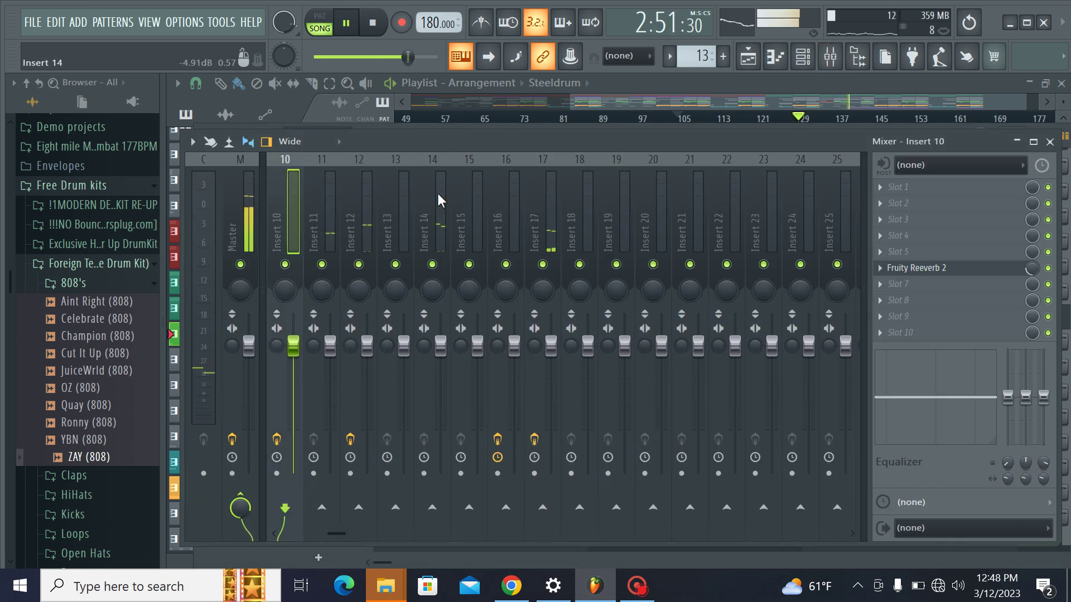
{"action": "left_click", "coordinate": [366, 196]}
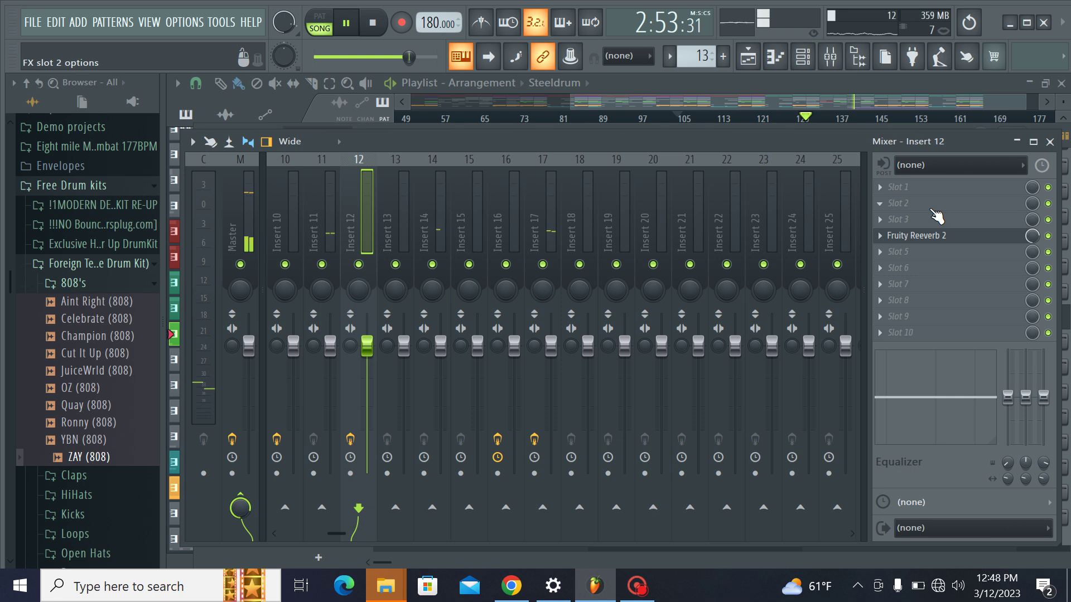
{"action": "left_click", "coordinate": [898, 203]}
{"action": "mouse_move", "coordinate": [915, 220]}
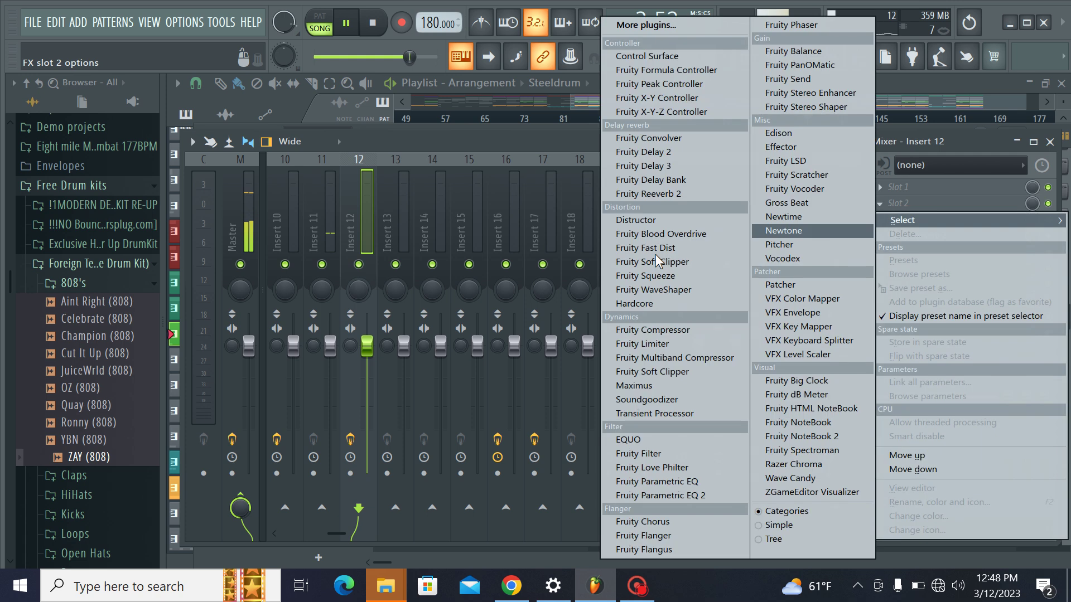
{"action": "left_click", "coordinate": [680, 468]}
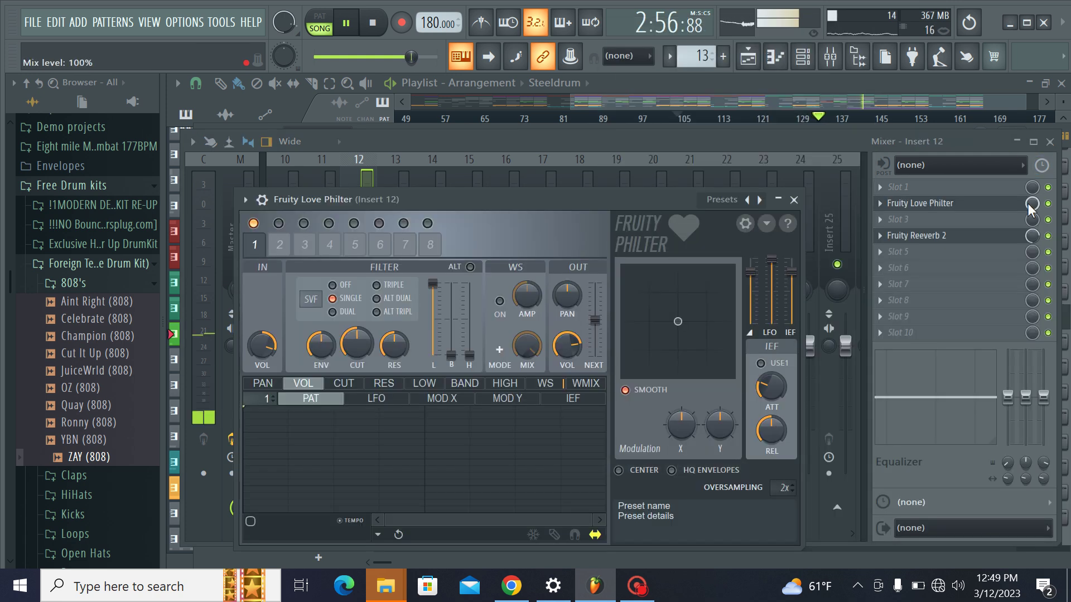
{"action": "mouse_move", "coordinate": [1031, 204]}
{"action": "left_mouse_down"}
{"action": "mouse_move", "coordinate": [1031, 237]}
{"action": "mouse_move", "coordinate": [1030, 211]}
{"action": "left_mouse_up"}
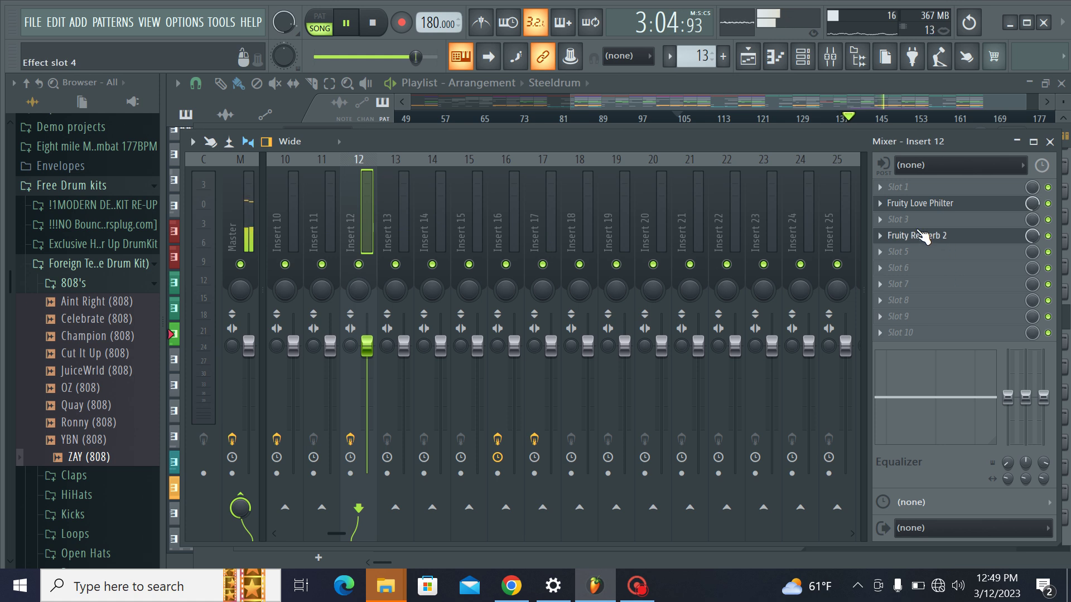
Step: Load Fruity Filter with the Tiny speakers preset into slot 3 of Insert 12 and lower its mix level
{"action": "left_click", "coordinate": [915, 220]}
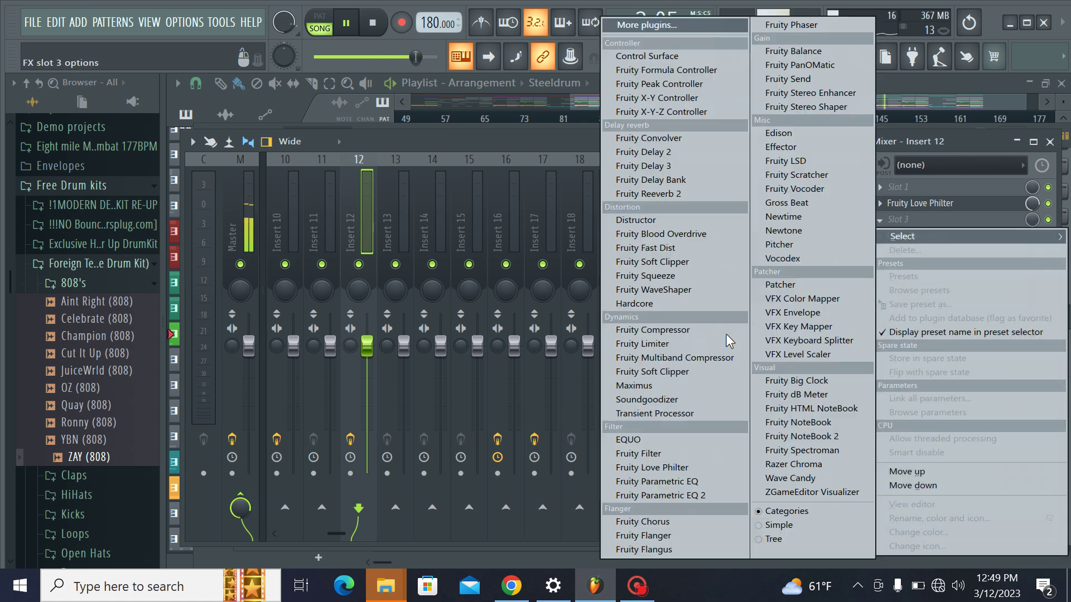
{"action": "left_click", "coordinate": [650, 454]}
{"action": "left_click", "coordinate": [603, 222]}
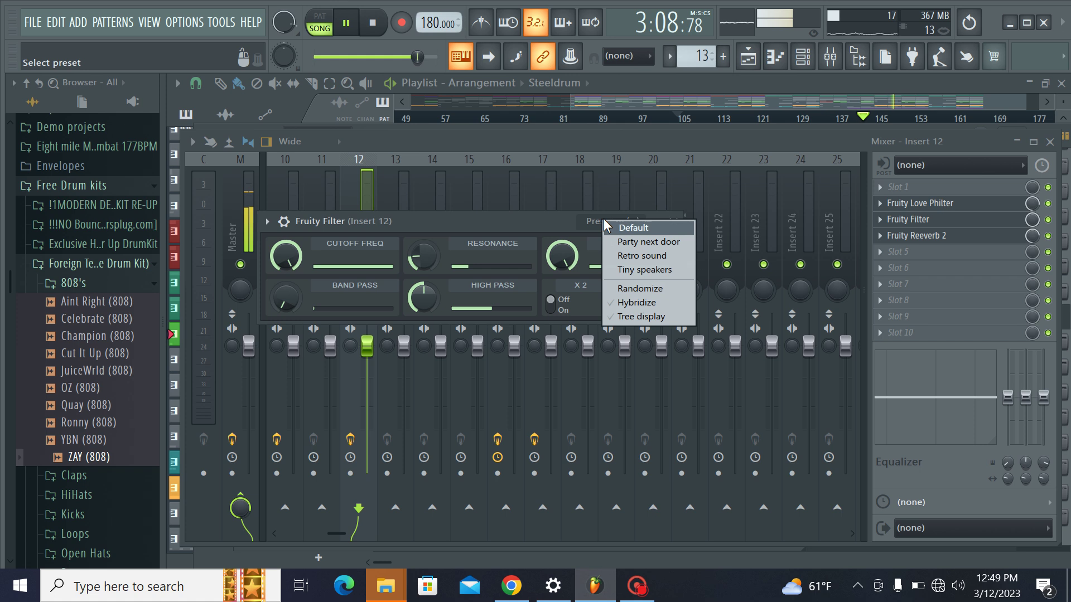
{"action": "left_click", "coordinate": [642, 270]}
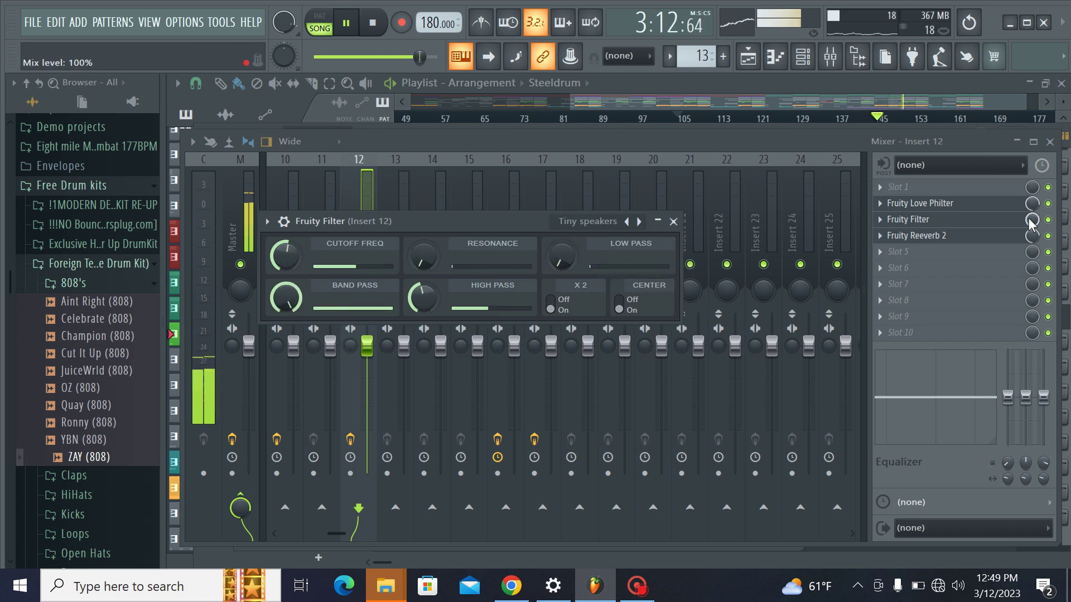
{"action": "left_click_drag", "start_coordinate": [1031, 223], "coordinate": [1030, 234]}
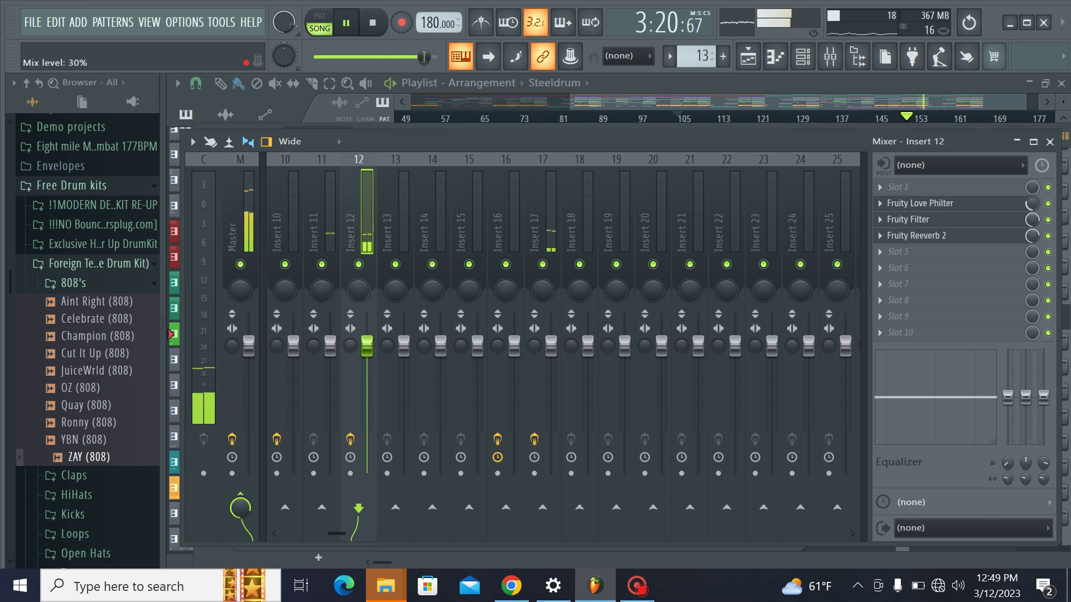
Step: Set Fruity Love Philter's mix level to 23% and return to the playlist
{"action": "left_click_drag", "start_coordinate": [1032, 204], "coordinate": [1031, 206]}
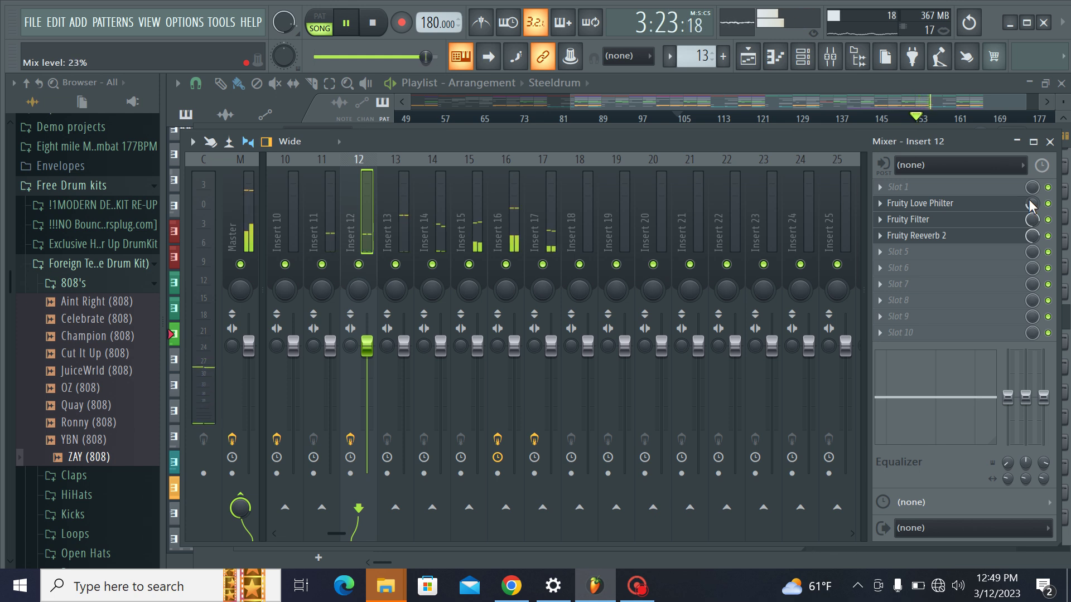
{"action": "left_click", "coordinate": [892, 94]}
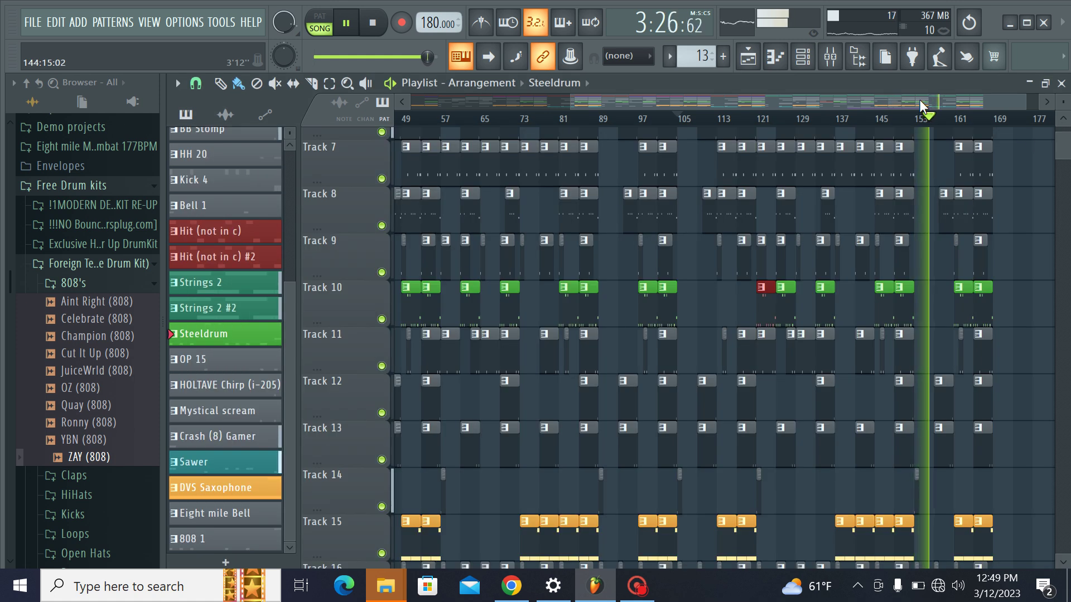
Step: Compare the 808 clips on Tracks 18 and 19 during playback by swapping their mutes, ending with only Track 19 muted
{"action": "scroll", "coordinate": [1026, 193], "scroll_direction": "down", "scroll_amount": 5}
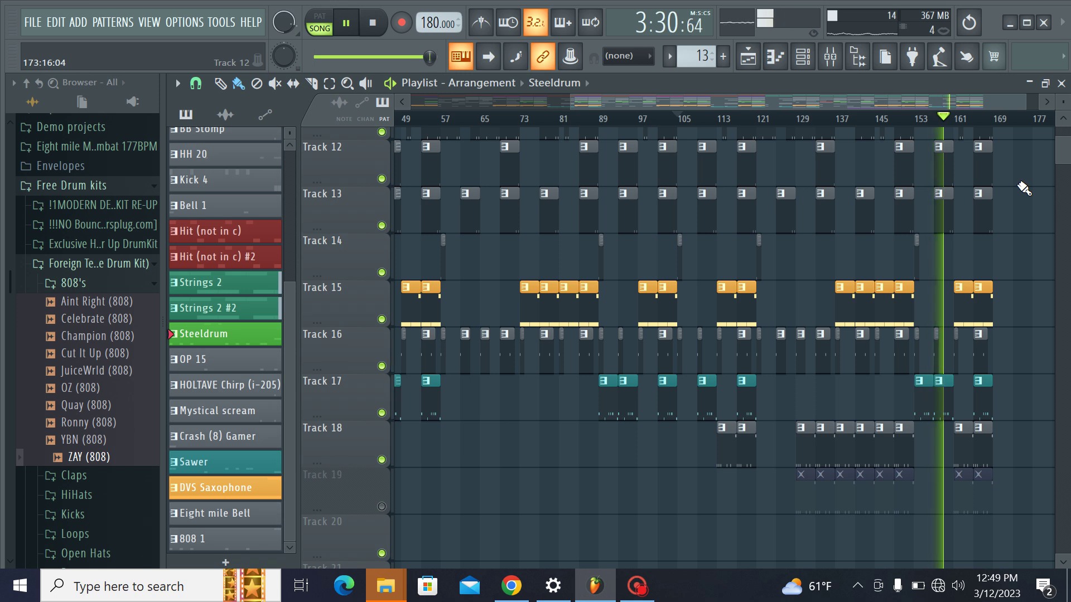
{"action": "scroll", "coordinate": [1024, 188], "scroll_direction": "down", "scroll_amount": 1}
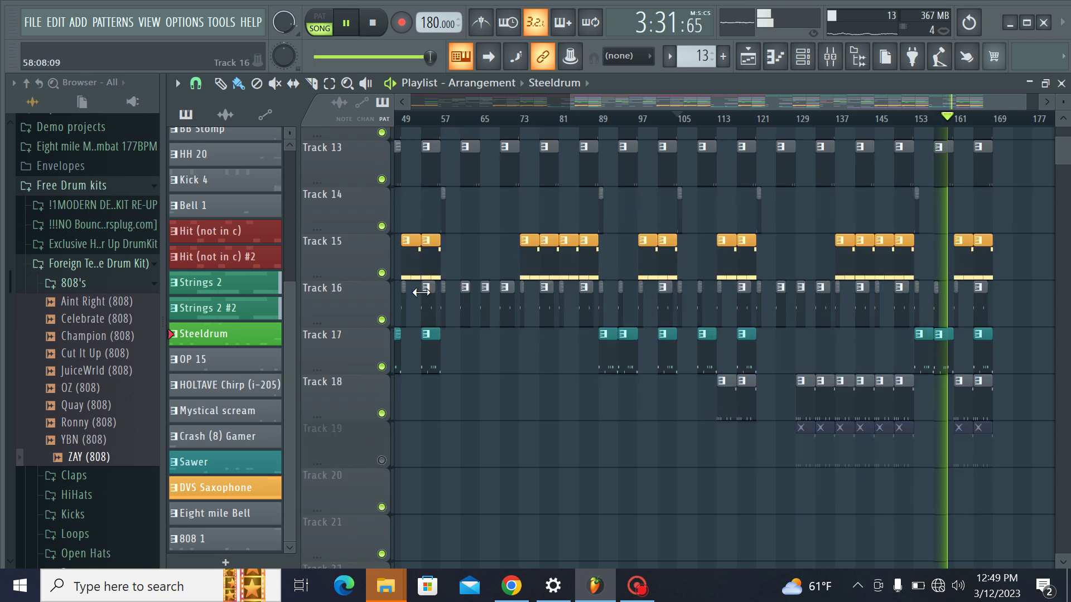
{"action": "left_click", "coordinate": [382, 413]}
{"action": "left_click", "coordinate": [381, 460]}
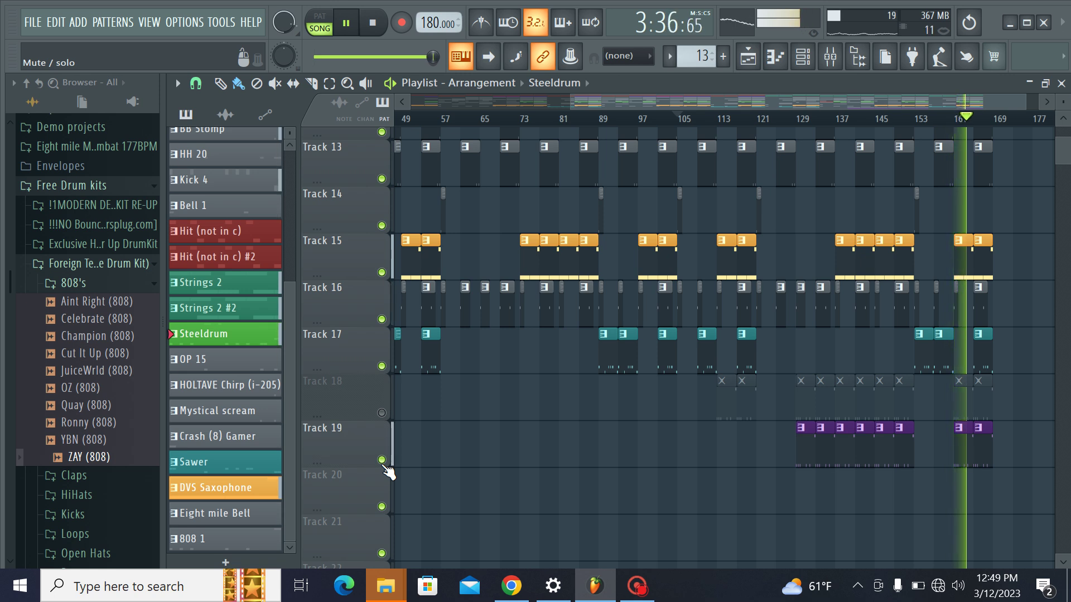
{"action": "left_click", "coordinate": [382, 413]}
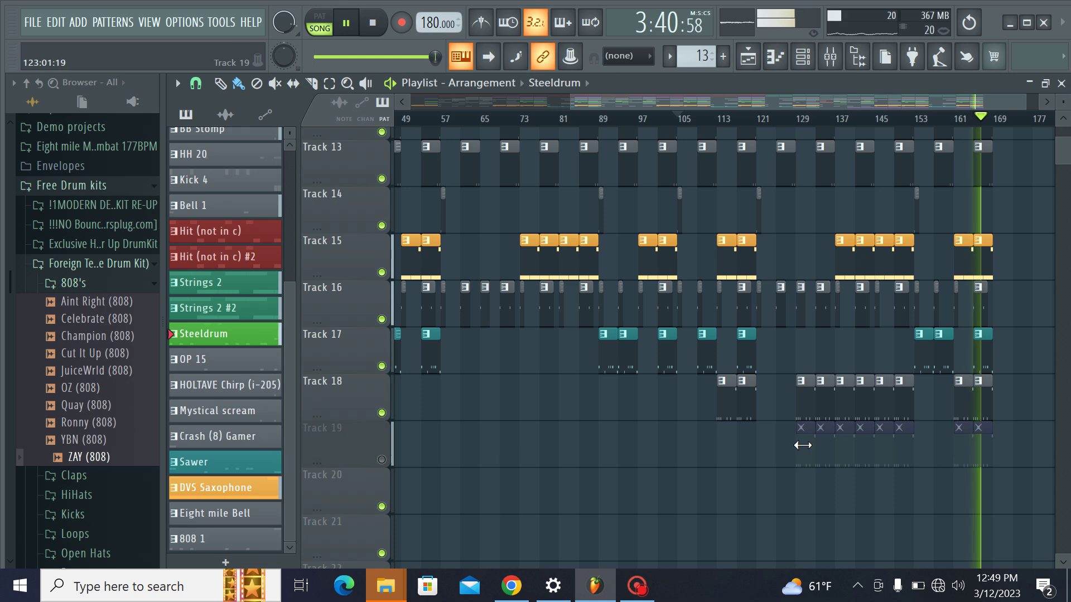
Step: Play back from about bar 102 and review the extended arrangement across all tracks
{"action": "scroll", "coordinate": [836, 310], "scroll_direction": "up", "scroll_amount": 3}
{"action": "scroll", "coordinate": [837, 310], "scroll_direction": "up", "scroll_amount": 3}
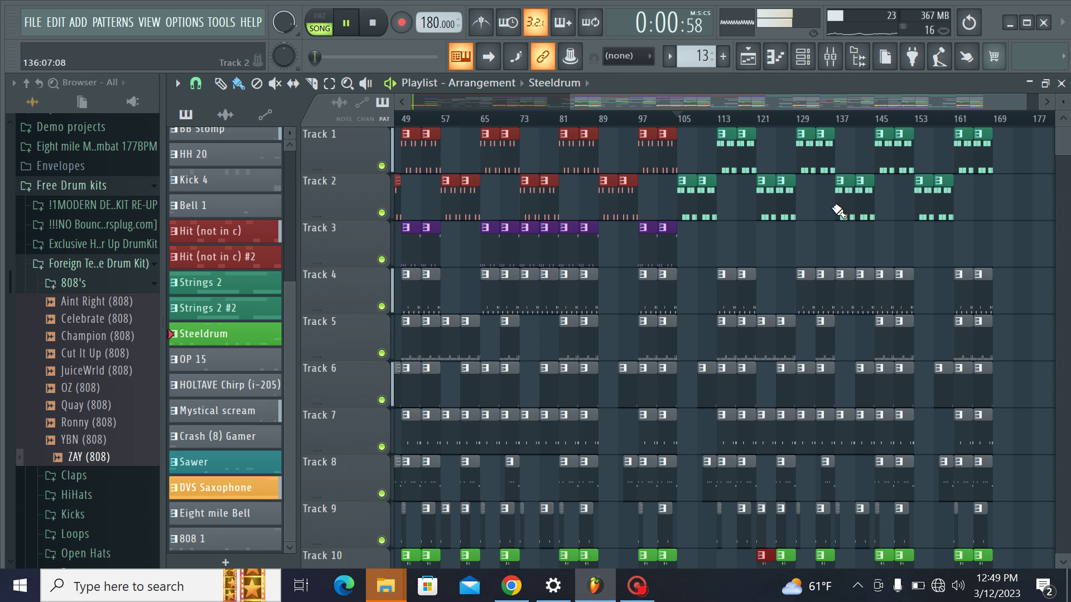
{"action": "left_click", "coordinate": [665, 118]}
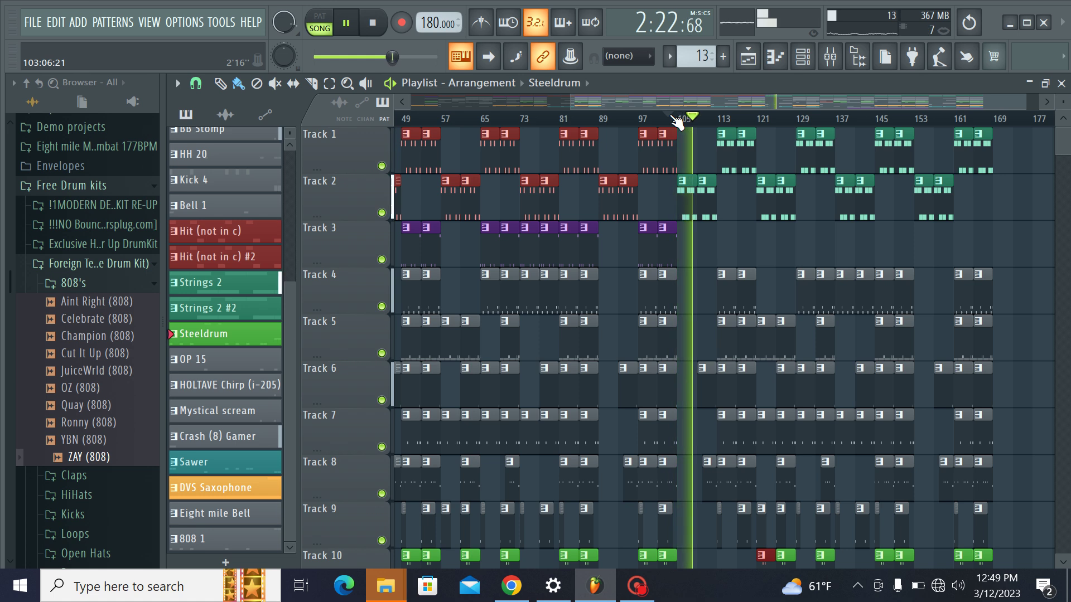
{"action": "scroll", "coordinate": [678, 121], "scroll_direction": "down", "scroll_amount": 2}
{"action": "scroll", "coordinate": [952, 246], "scroll_direction": "down", "scroll_amount": 10}
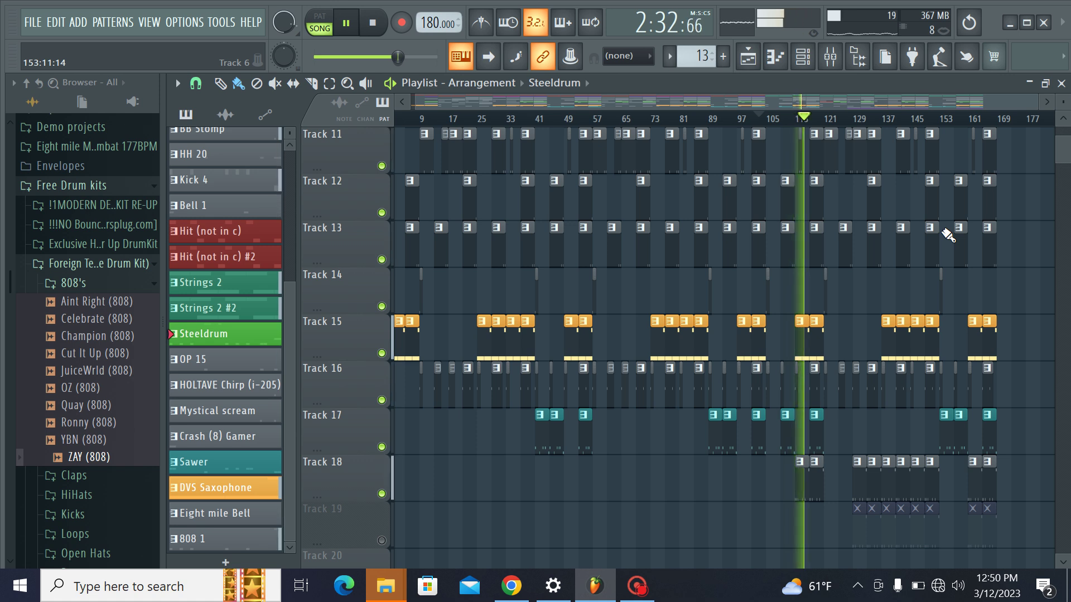
{"action": "scroll", "coordinate": [948, 235], "scroll_direction": "up", "scroll_amount": 3}
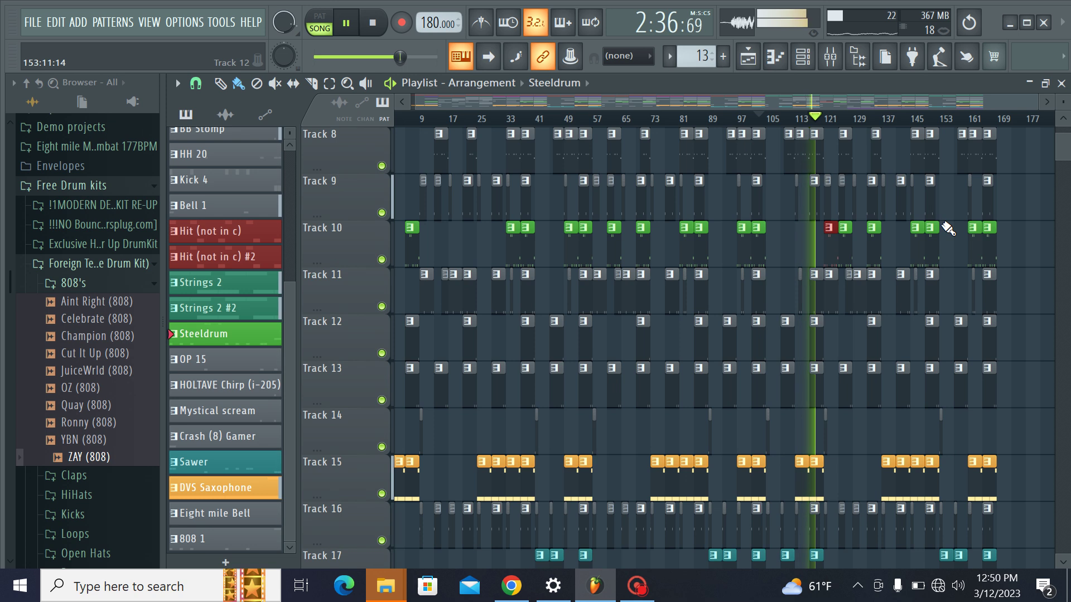
{"action": "scroll", "coordinate": [948, 229], "scroll_direction": "up", "scroll_amount": 4}
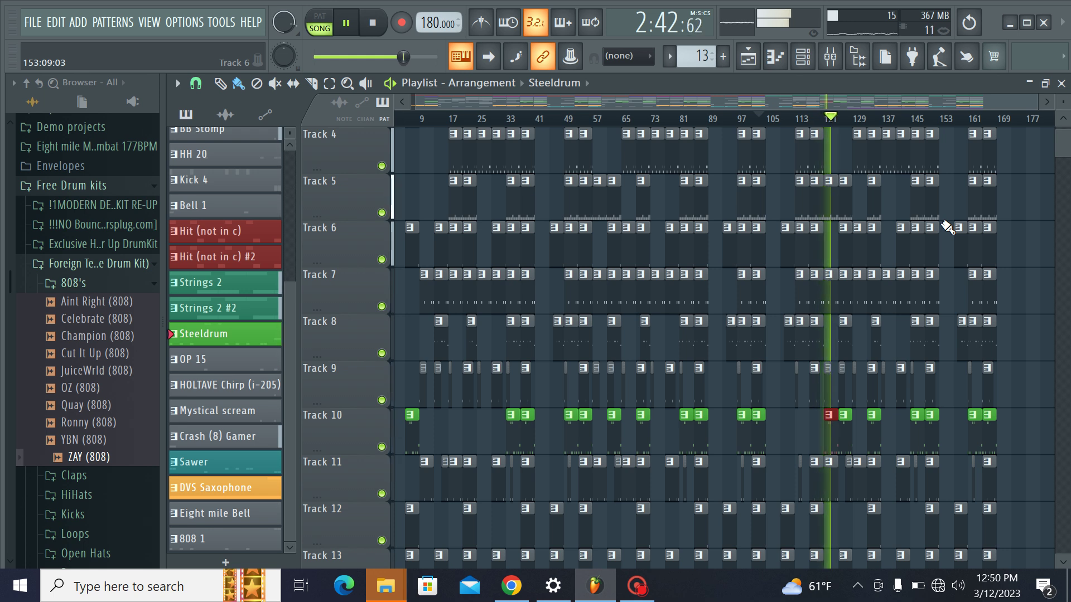
Step: Load Fruity Flangus into slot 1 of mixer Insert 12 and lower its mix level
{"action": "left_click", "coordinate": [837, 56]}
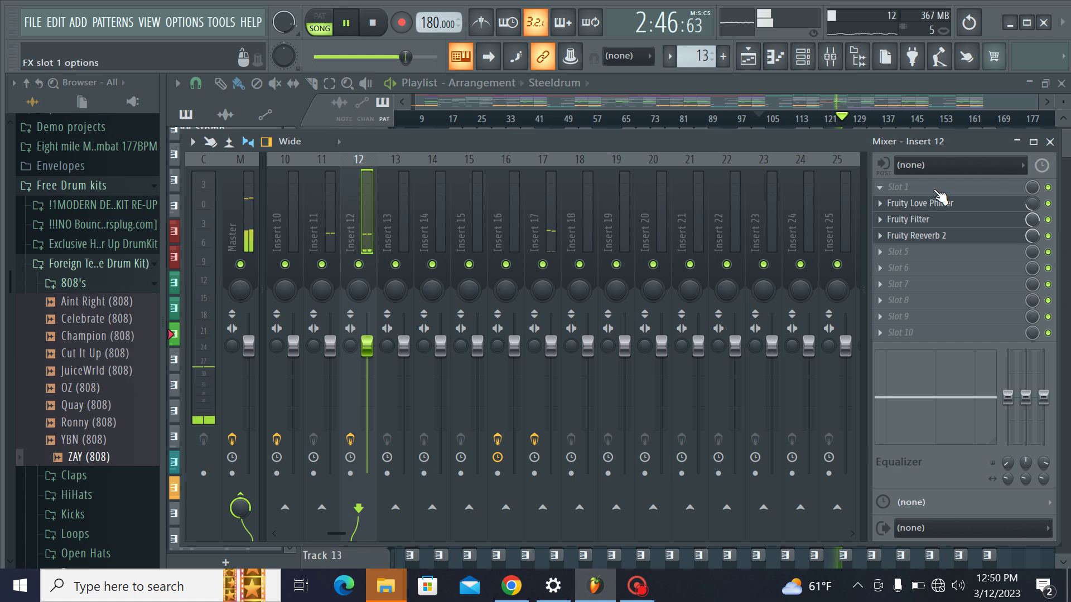
{"action": "left_click", "coordinate": [937, 187]}
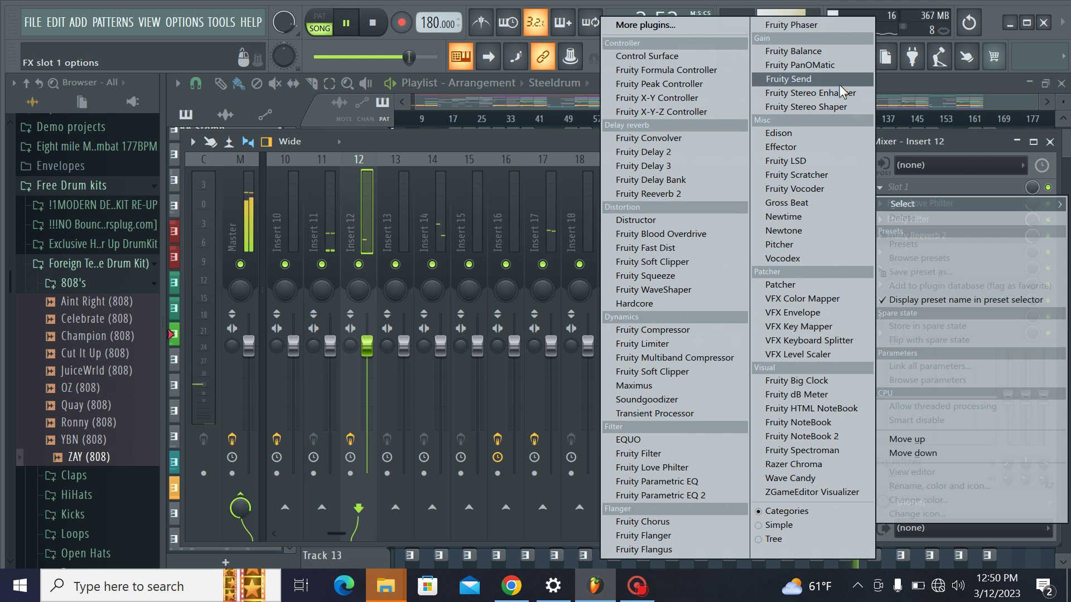
{"action": "left_click", "coordinate": [638, 549]}
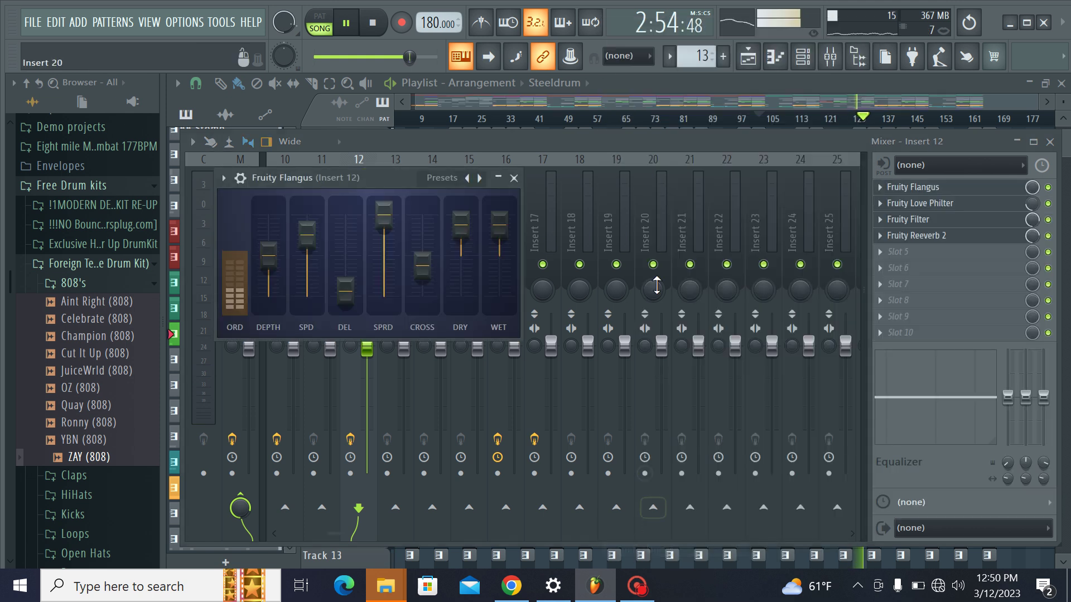
{"action": "left_click_drag", "start_coordinate": [1029, 190], "coordinate": [1029, 202]}
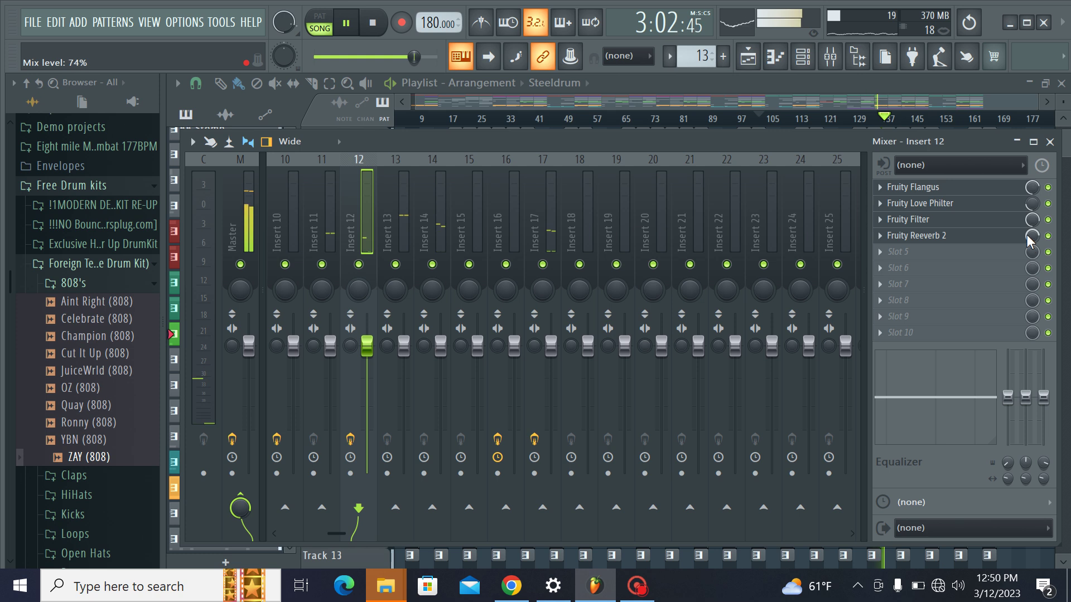
Step: Load Fruity Stereo Shaper into slot 6 of Insert 12 and step back through its presets to choose a different one
{"action": "left_click", "coordinate": [1024, 268]}
{"action": "left_click", "coordinate": [812, 110]}
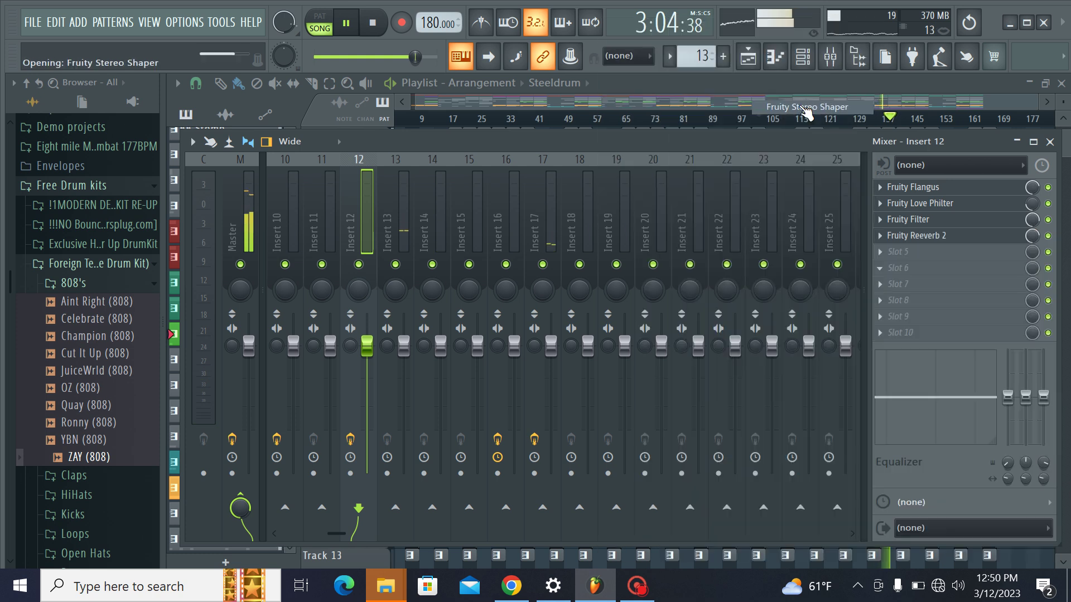
{"action": "left_click", "coordinate": [501, 286]}
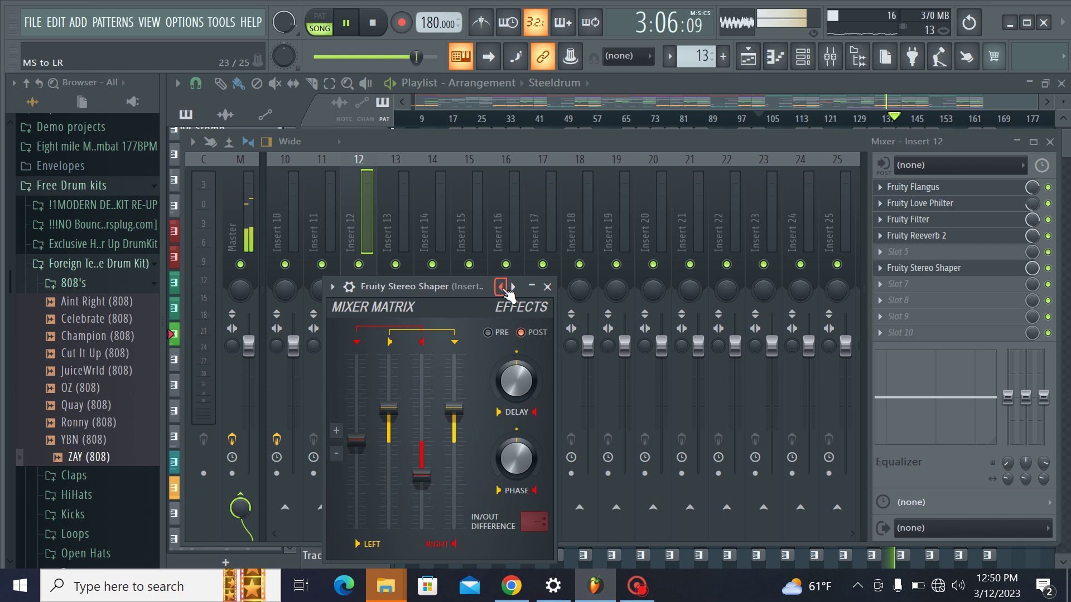
{"action": "left_click", "coordinate": [501, 286]}
{"action": "left_click", "coordinate": [501, 286]}
{"action": "left_click", "coordinate": [501, 287]}
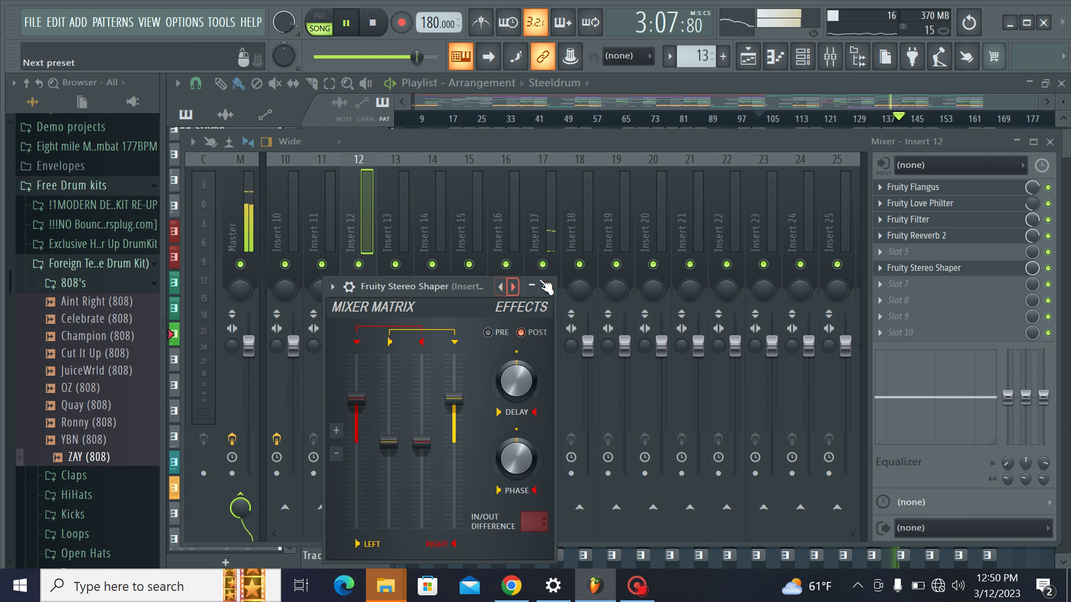
{"action": "left_click", "coordinate": [547, 287]}
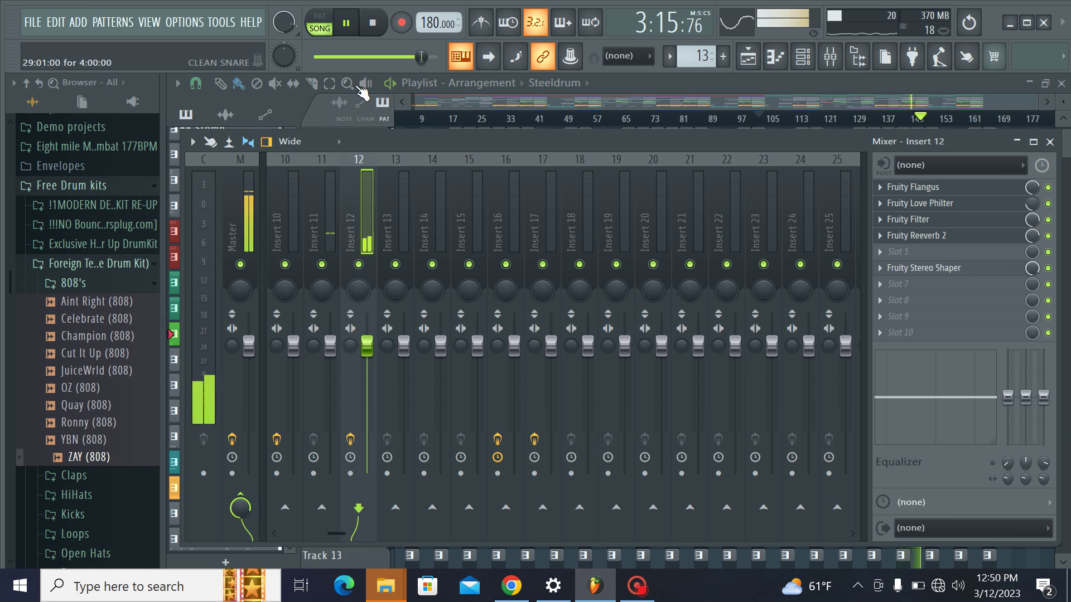
Step: Return to the playlist and duplicate the clips of bars 153–168 across the unmuted tracks into bars 169–184
{"action": "left_click_drag", "start_coordinate": [282, 212], "coordinate": [190, 212]}
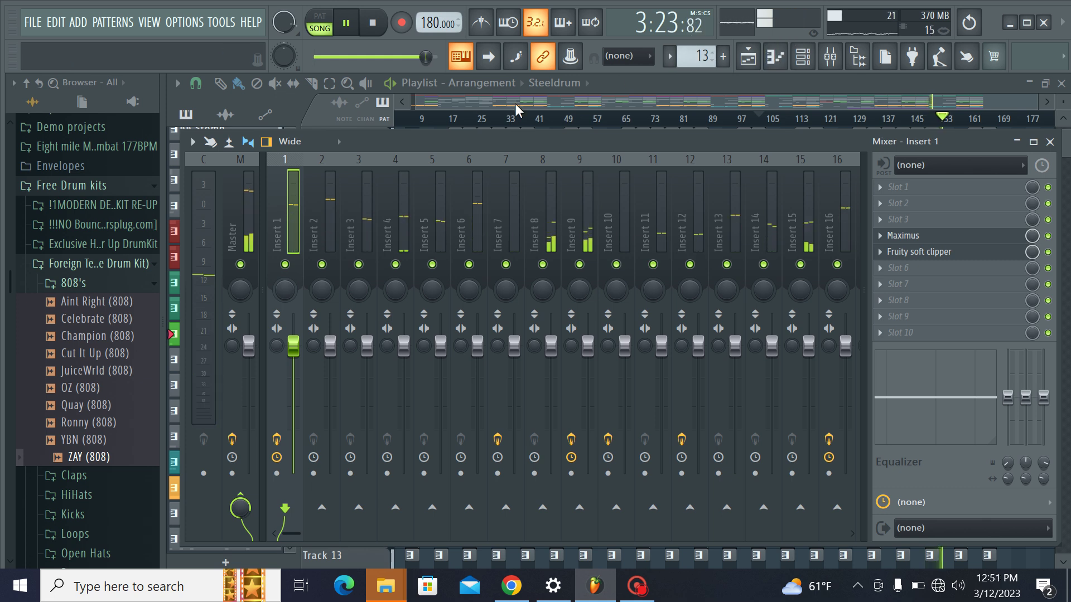
{"action": "left_click", "coordinate": [561, 100]}
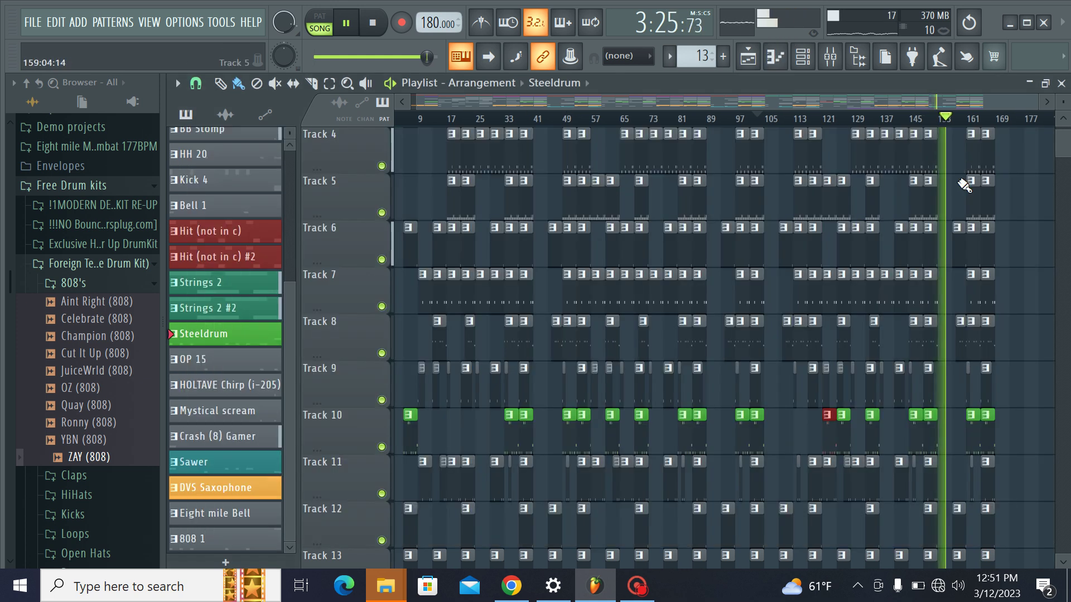
{"action": "scroll", "coordinate": [963, 186], "scroll_direction": "down", "scroll_amount": 5}
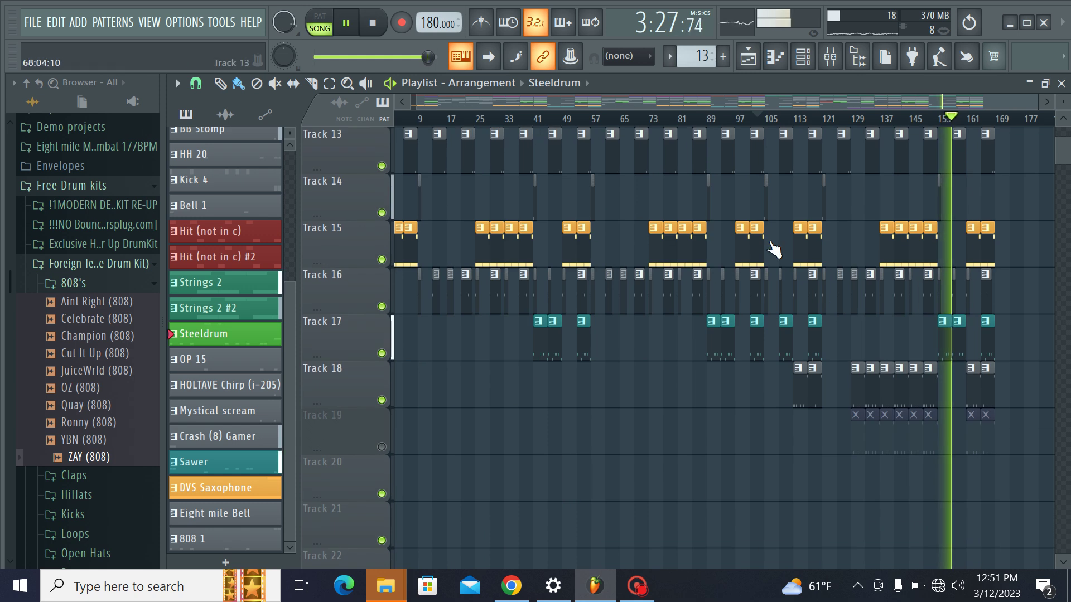
{"action": "left_click_drag", "start_coordinate": [1001, 390], "coordinate": [936, 4]}
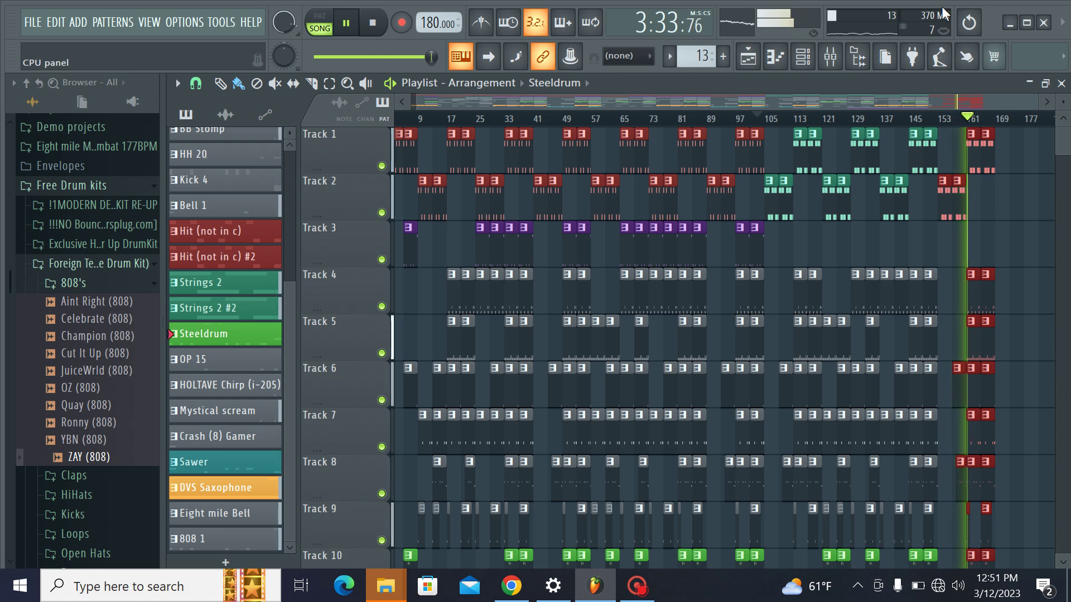
{"action": "key", "text": "ctrl+b"}
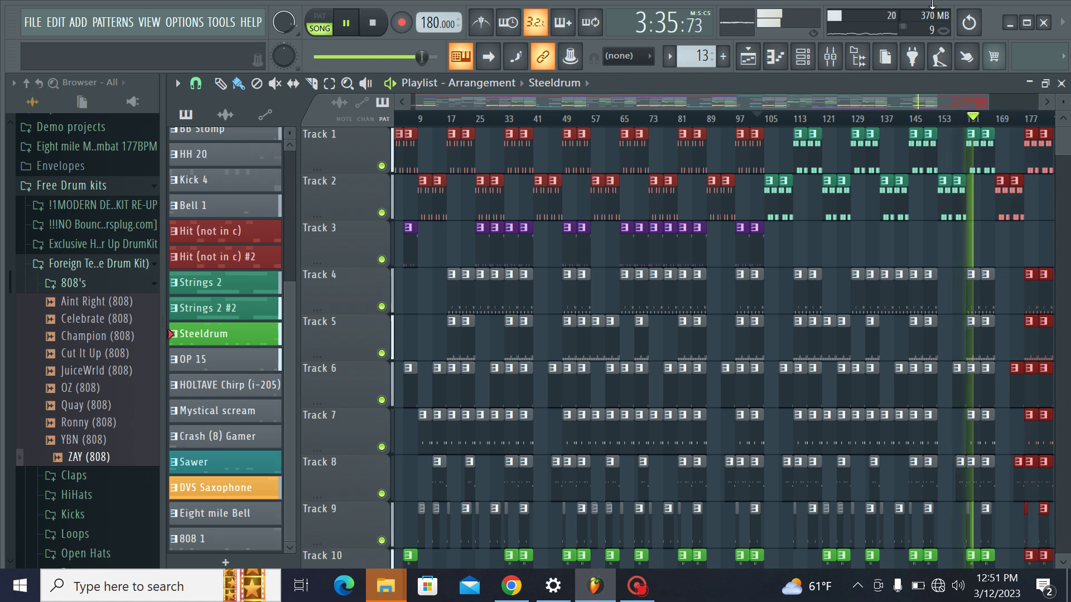
Step: Delete the two duplicated Sawer clips on Track 17 at bars 169 and 173
{"action": "scroll", "coordinate": [1009, 316], "scroll_direction": "down", "scroll_amount": 7}
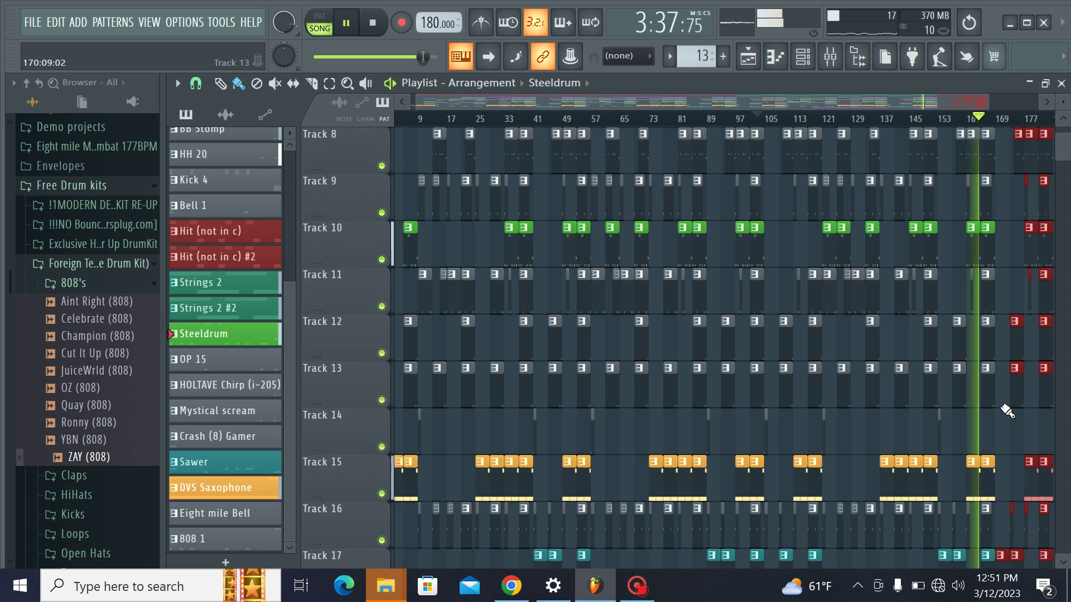
{"action": "right_click", "coordinate": [1014, 251]}
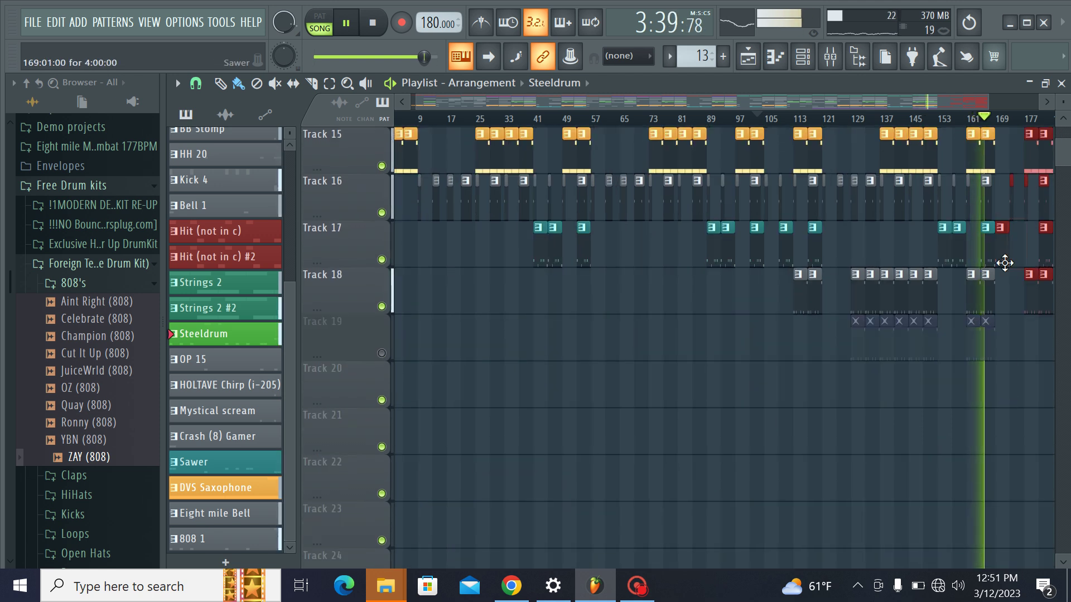
{"action": "right_click", "coordinate": [1001, 262]}
Step: Try two ZAY (808) clips at bars 169–176 on Track 19, shift them down to Track 20 and delete them
{"action": "left_click", "coordinate": [990, 333]}
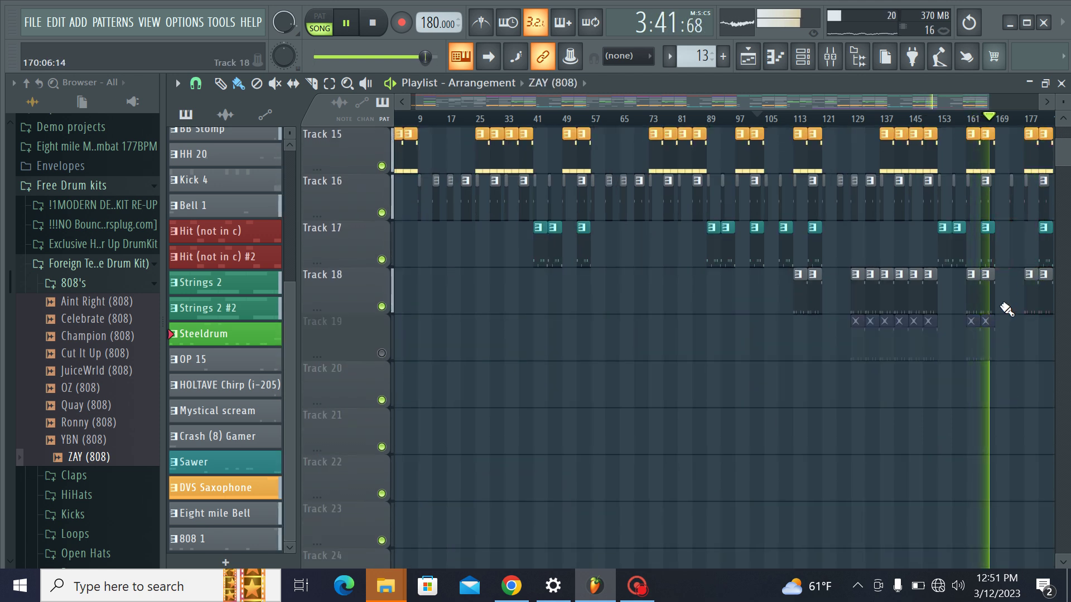
{"action": "left_click_drag", "start_coordinate": [1016, 338], "coordinate": [992, 346]}
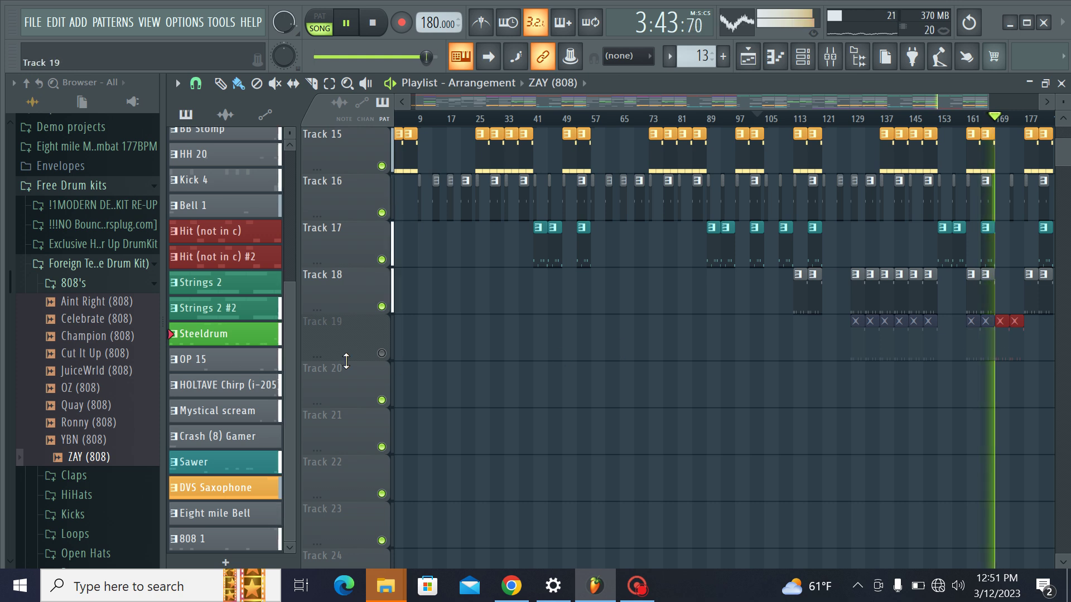
{"action": "key", "text": "shift+Down"}
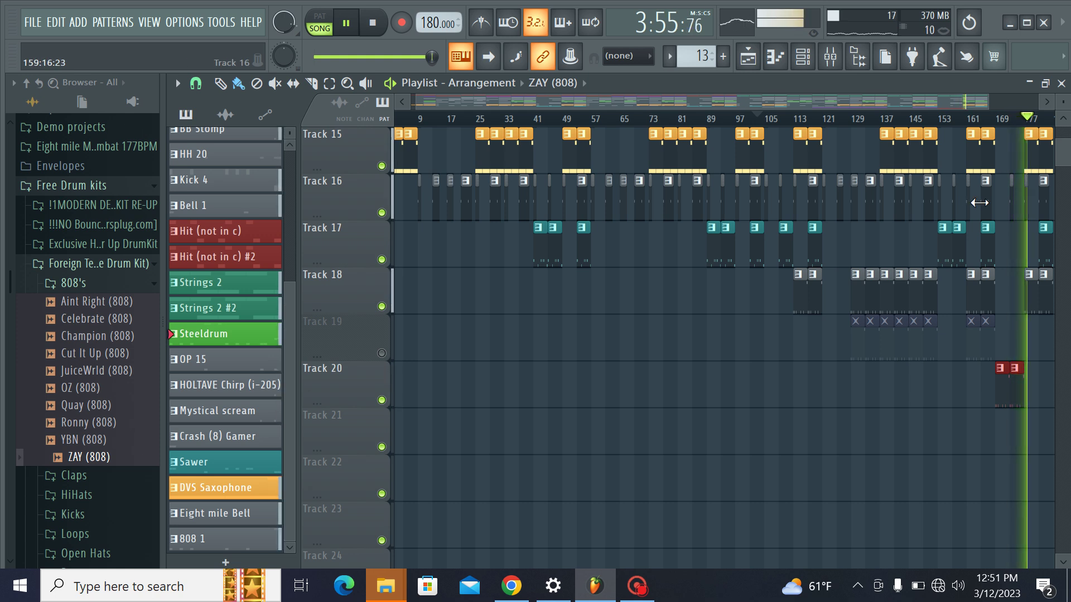
{"action": "right_click", "coordinate": [1018, 394]}
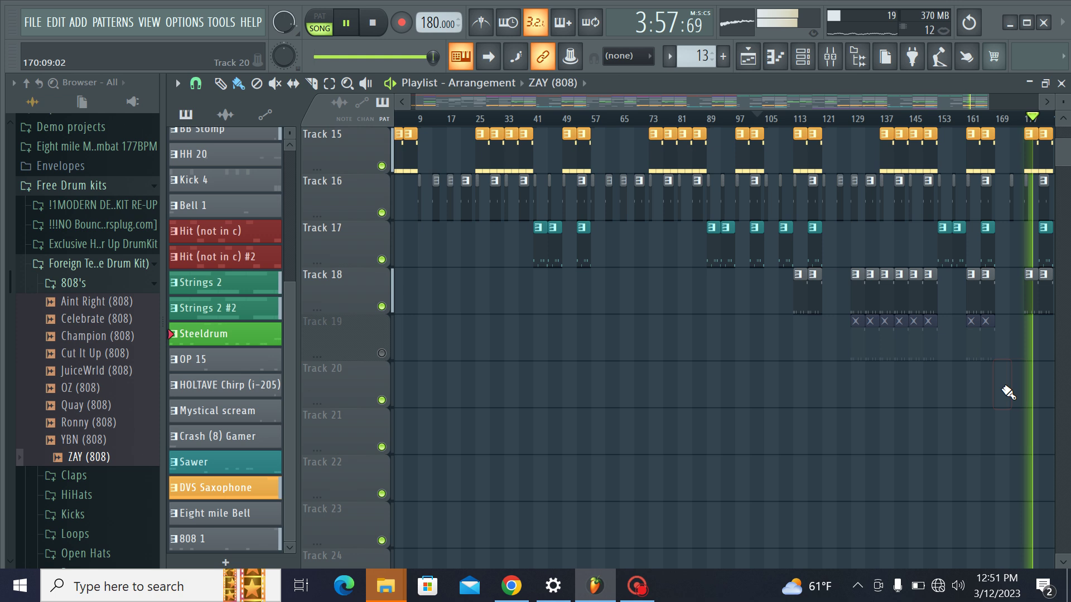
Step: Place two 808 1 clips on Track 18 across bars 169–176 and play back the ending from about bar 166
{"action": "left_click", "coordinate": [1029, 294]}
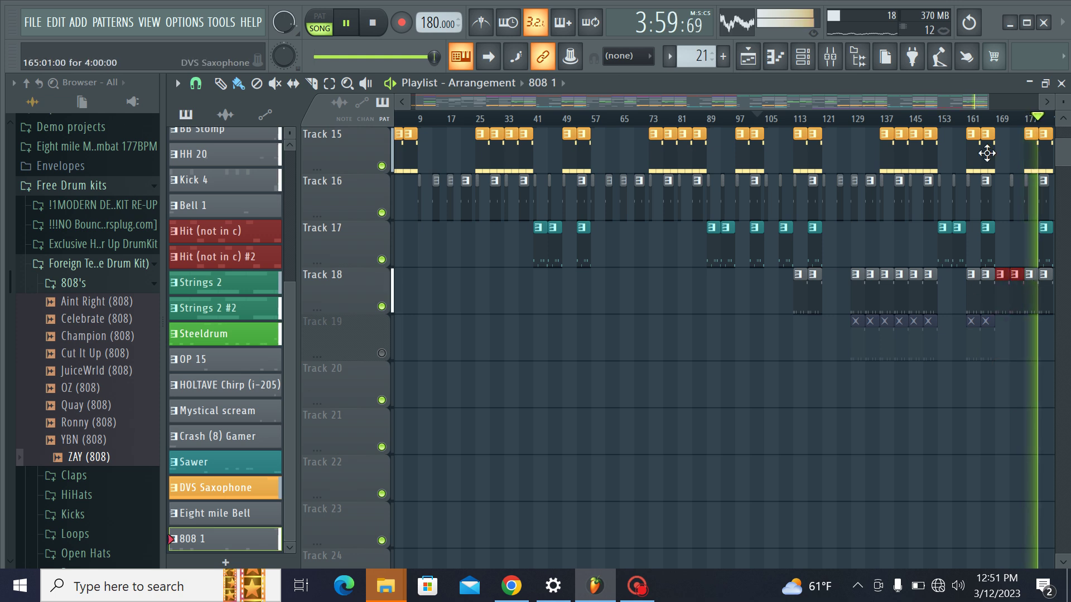
{"action": "left_click", "coordinate": [988, 118]}
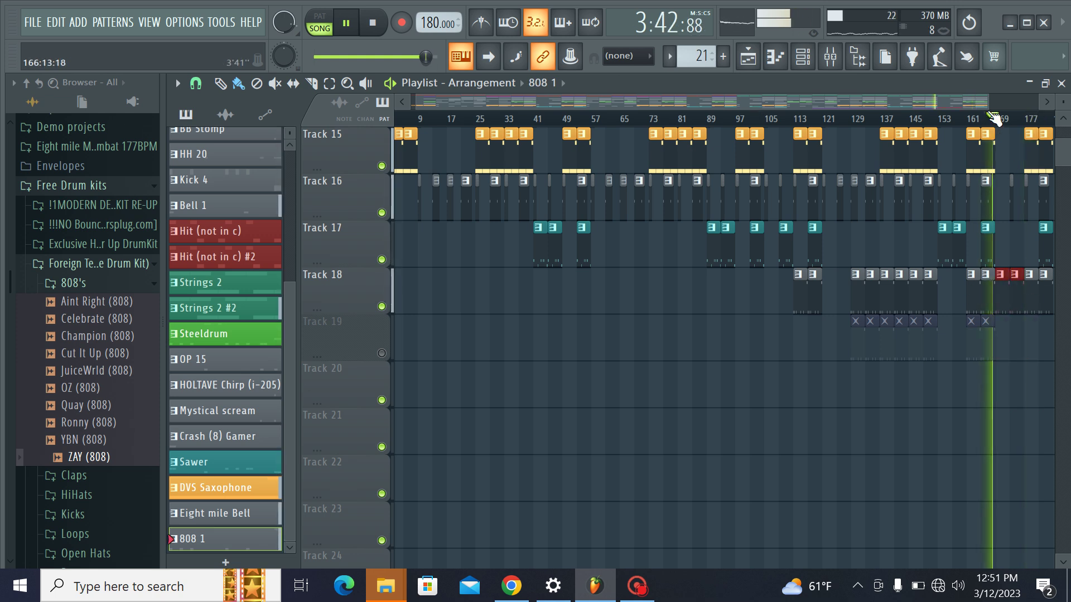
{"action": "scroll", "coordinate": [1004, 167], "scroll_direction": "up", "scroll_amount": 10}
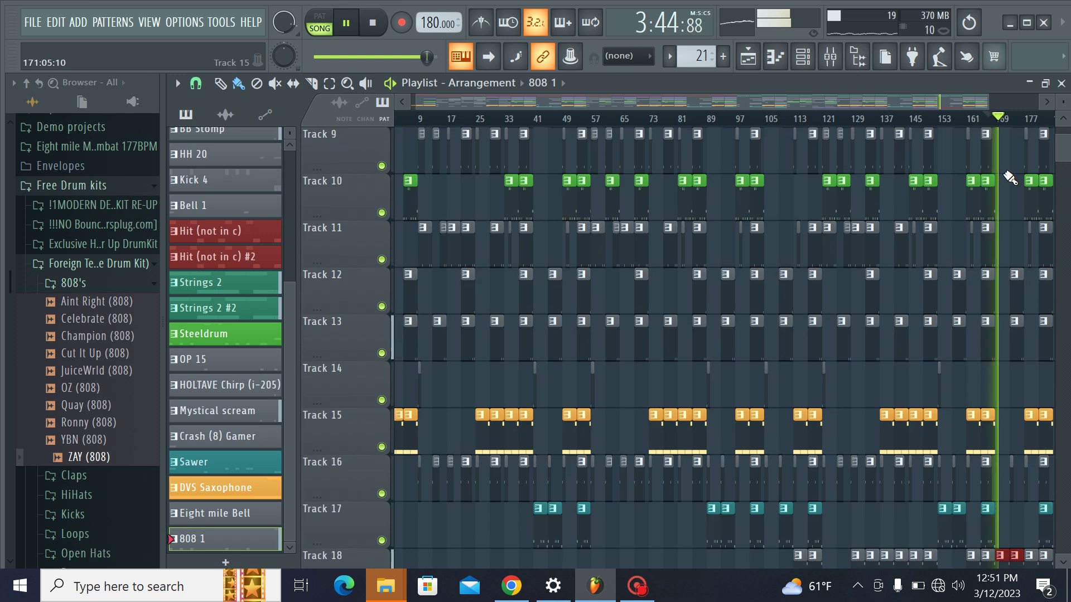
{"action": "scroll", "coordinate": [1009, 173], "scroll_direction": "up", "scroll_amount": 1}
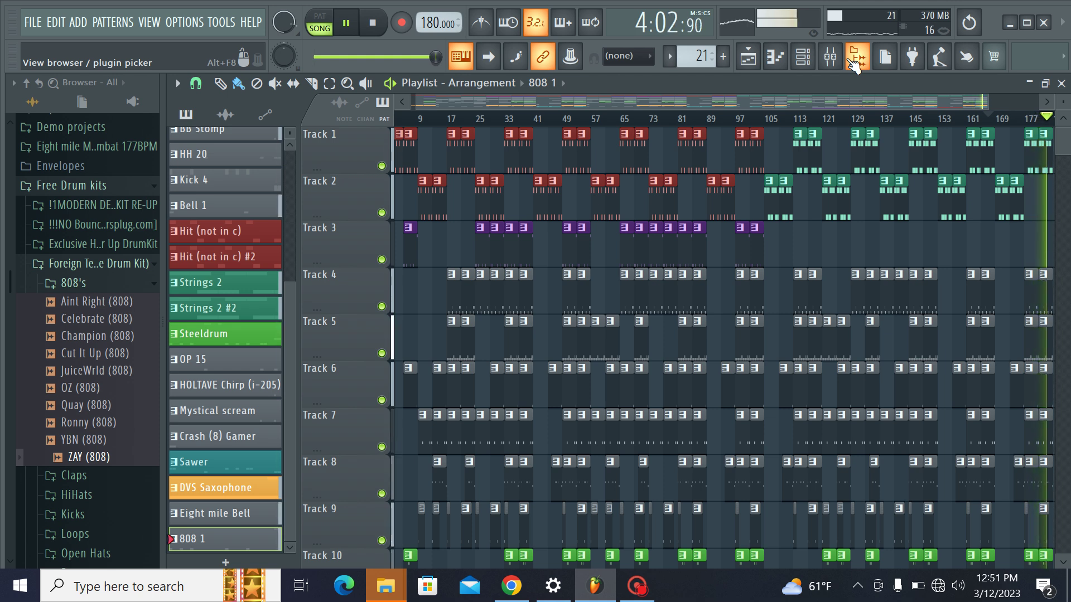
Step: Inspect the effects on Insert 16 in the mixer and disable Fruity Stereo Shaper on Insert 12
{"action": "left_click", "coordinate": [829, 62]}
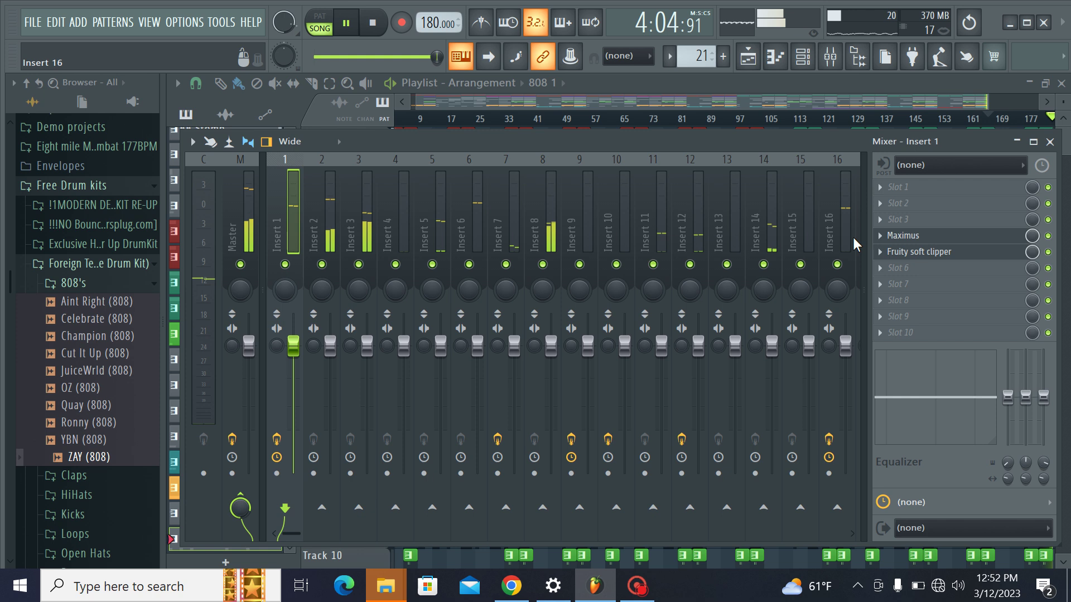
{"action": "left_click", "coordinate": [853, 236]}
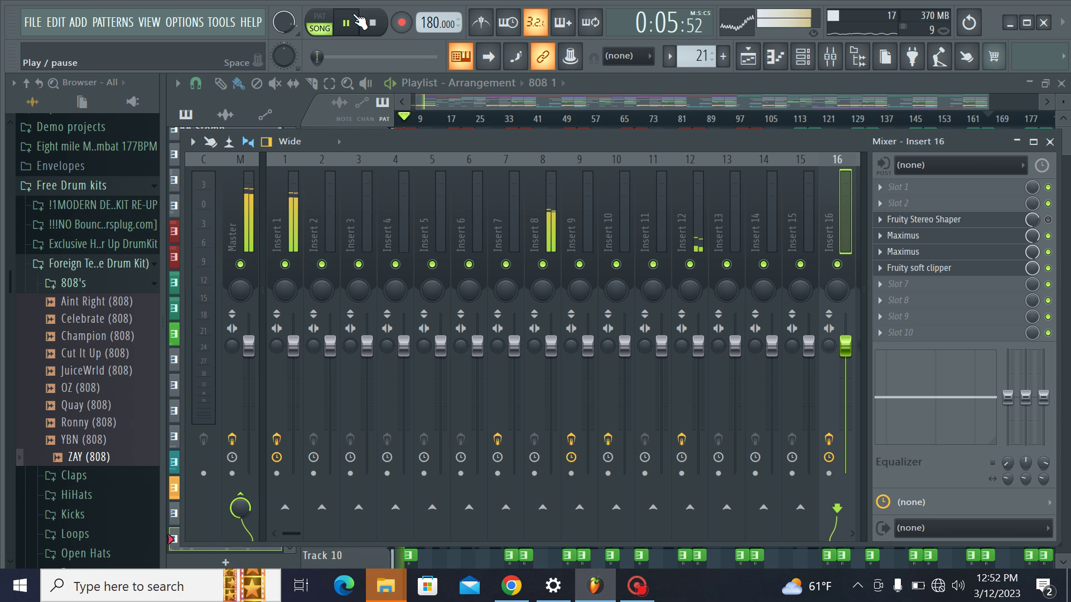
{"action": "left_click", "coordinate": [700, 206]}
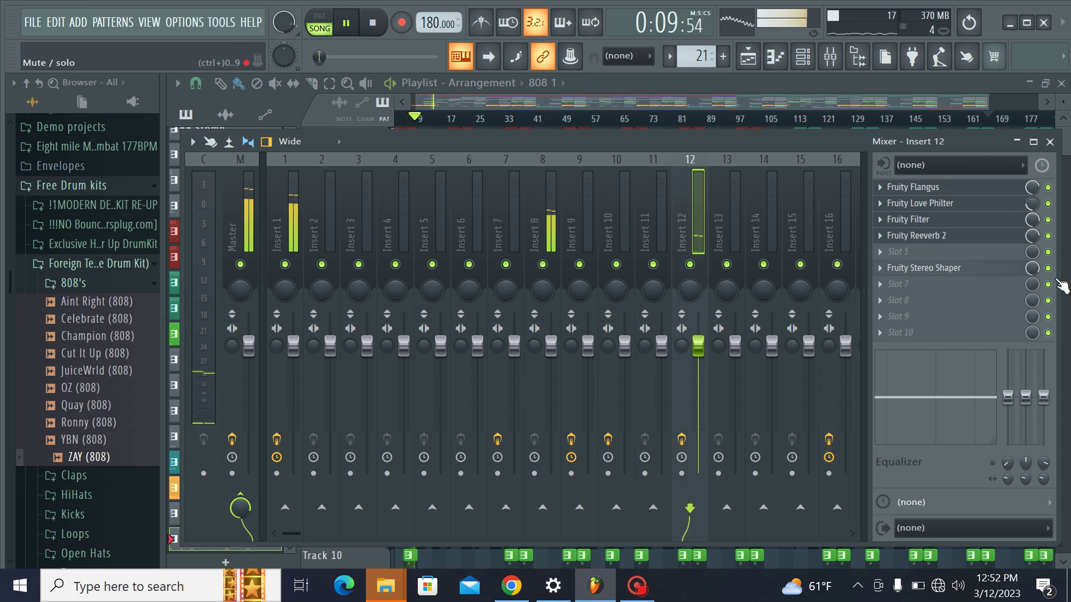
{"action": "left_click", "coordinate": [1048, 268]}
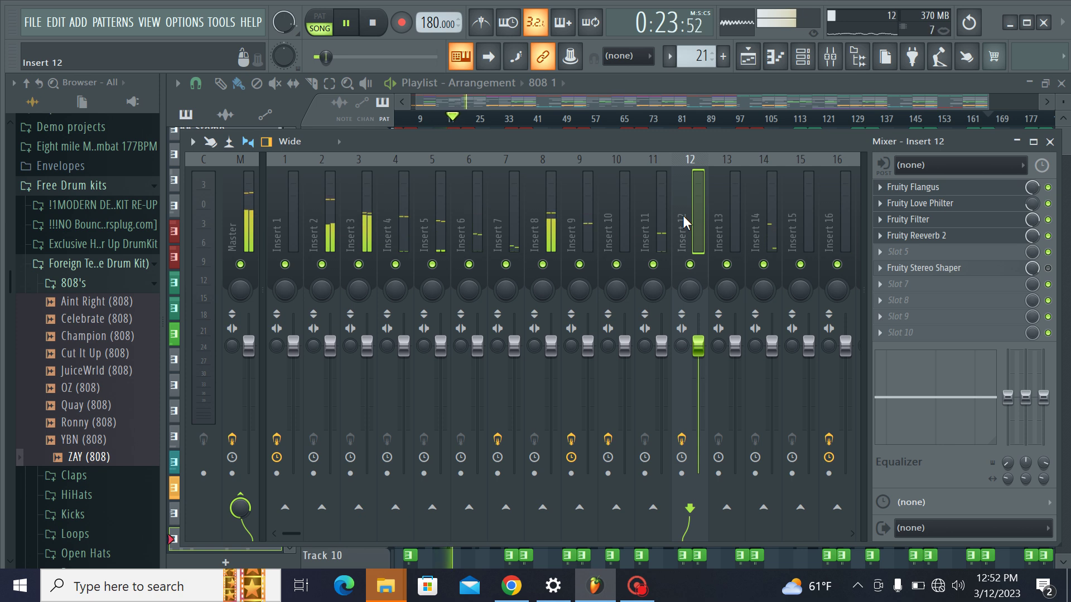
Step: Review the upper playlist tracks and Insert 7's effects during playback, and disable Fruity Flangus and Fruity Filter on Insert 12
{"action": "key", "text": "F9"}
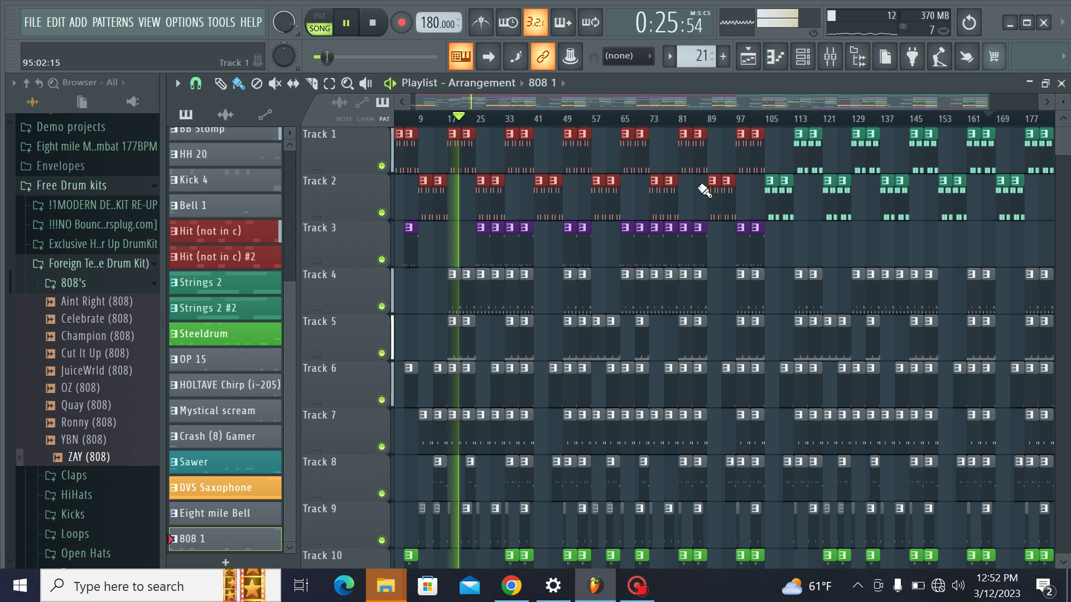
{"action": "scroll", "coordinate": [516, 326], "scroll_direction": "down", "scroll_amount": 3}
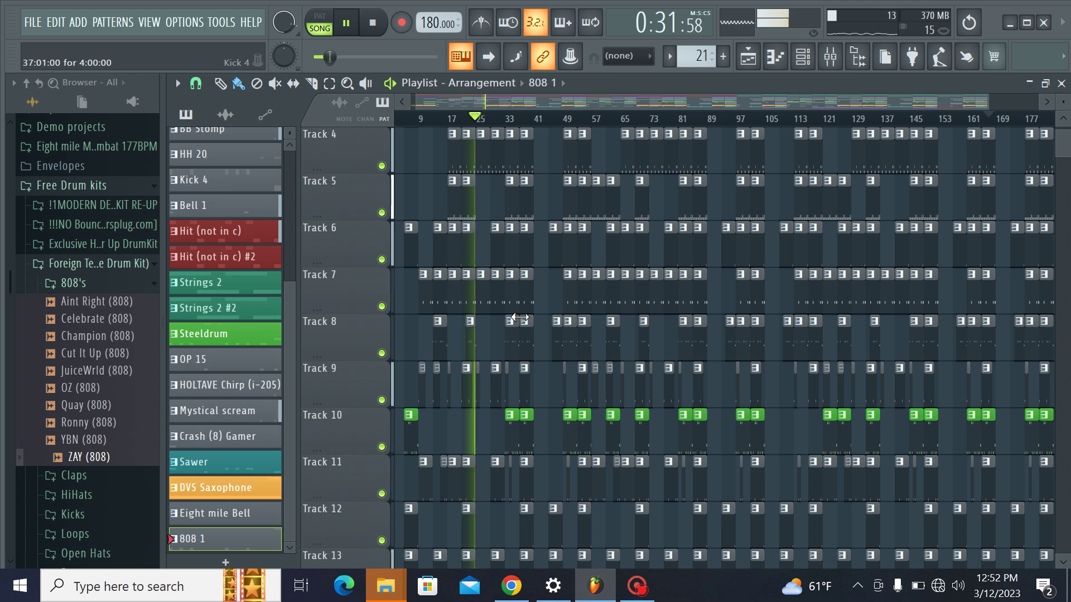
{"action": "scroll", "coordinate": [526, 322], "scroll_direction": "up", "scroll_amount": 3}
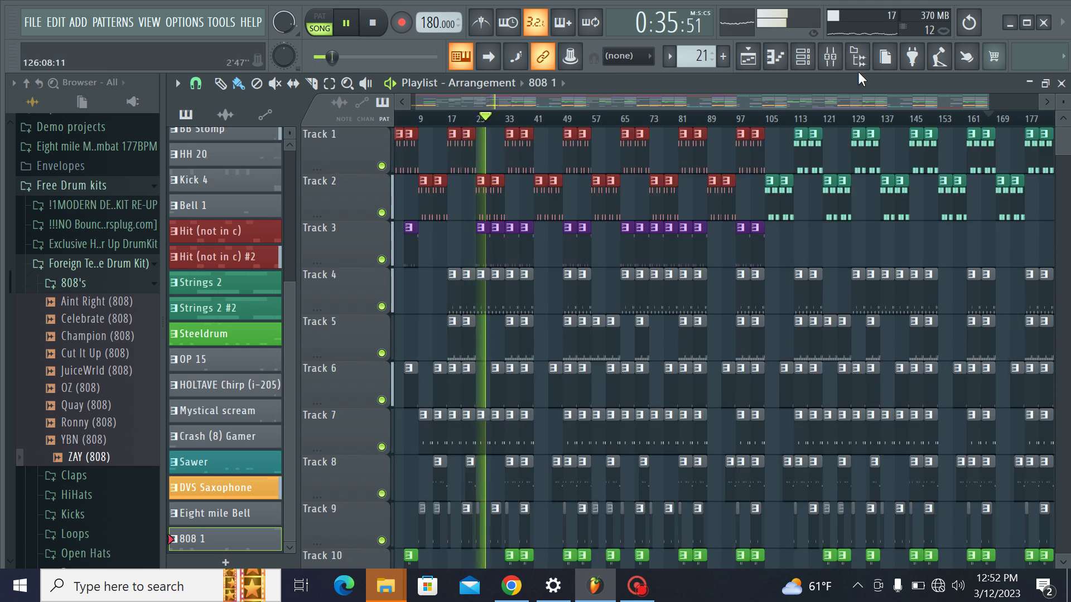
{"action": "left_click", "coordinate": [830, 56]}
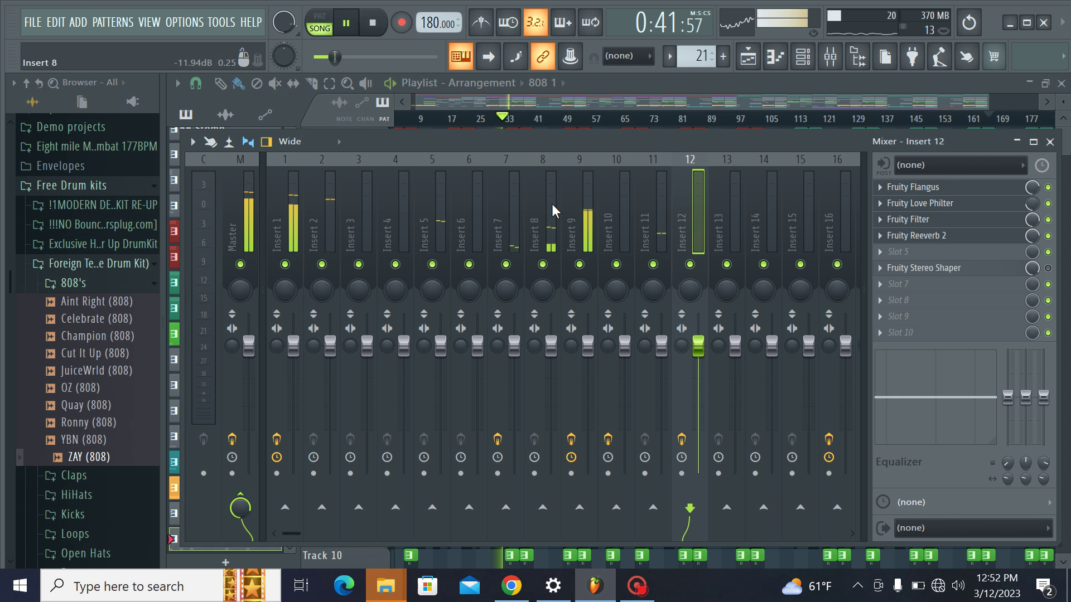
{"action": "left_click", "coordinate": [513, 211]}
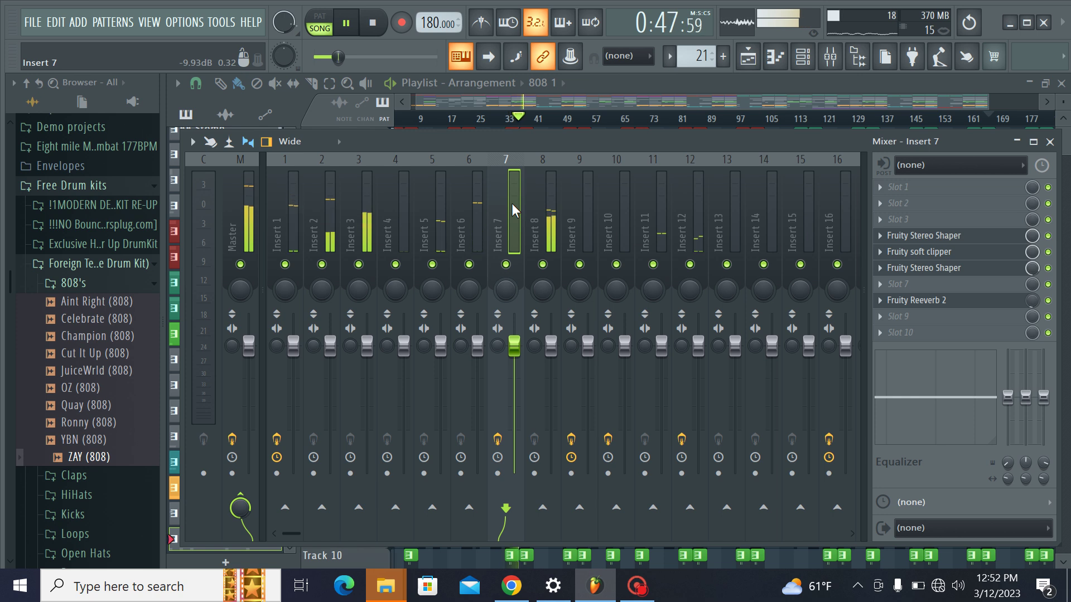
{"action": "left_click", "coordinate": [701, 233]}
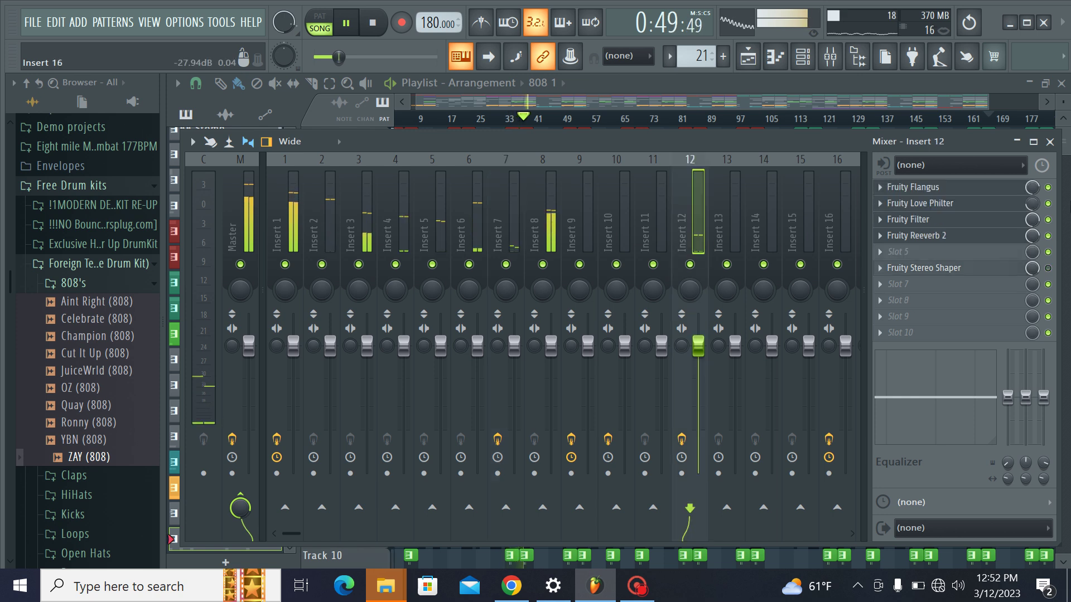
{"action": "left_click", "coordinate": [1048, 188]}
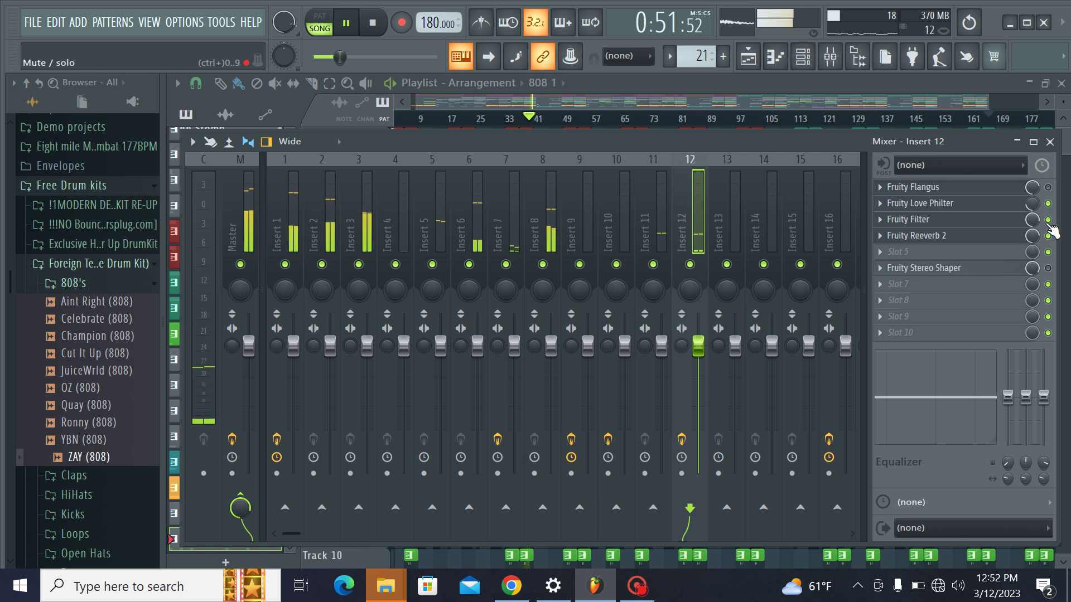
{"action": "left_click", "coordinate": [1048, 221]}
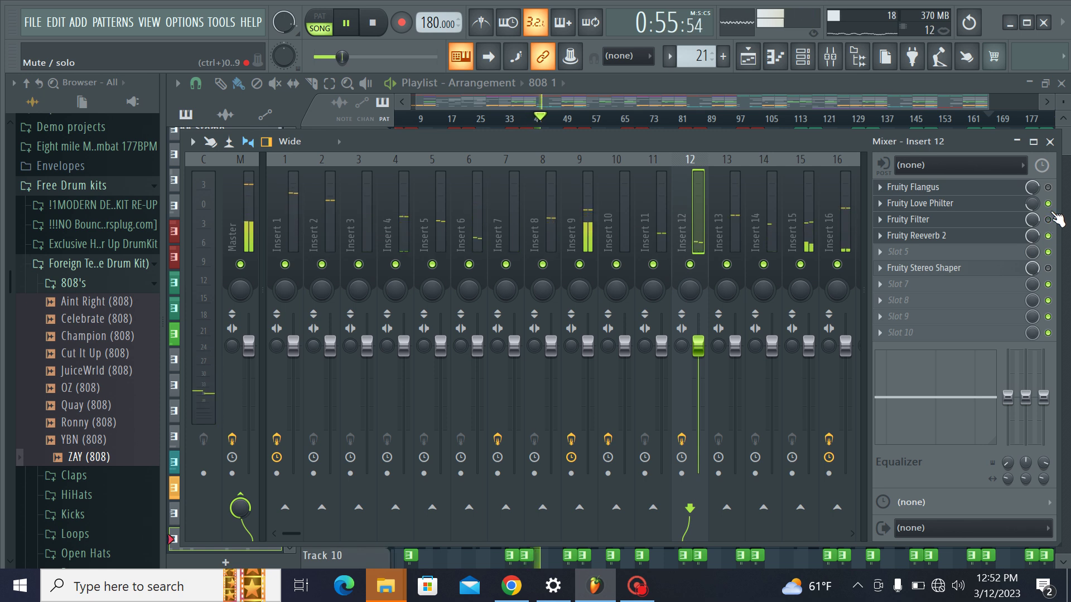
Step: Add Fruity soft clipper to slot 5 of Insert 12, leaving Fruity Love Philter disabled and Fruity Stereo Shaper enabled
{"action": "left_click", "coordinate": [1049, 268]}
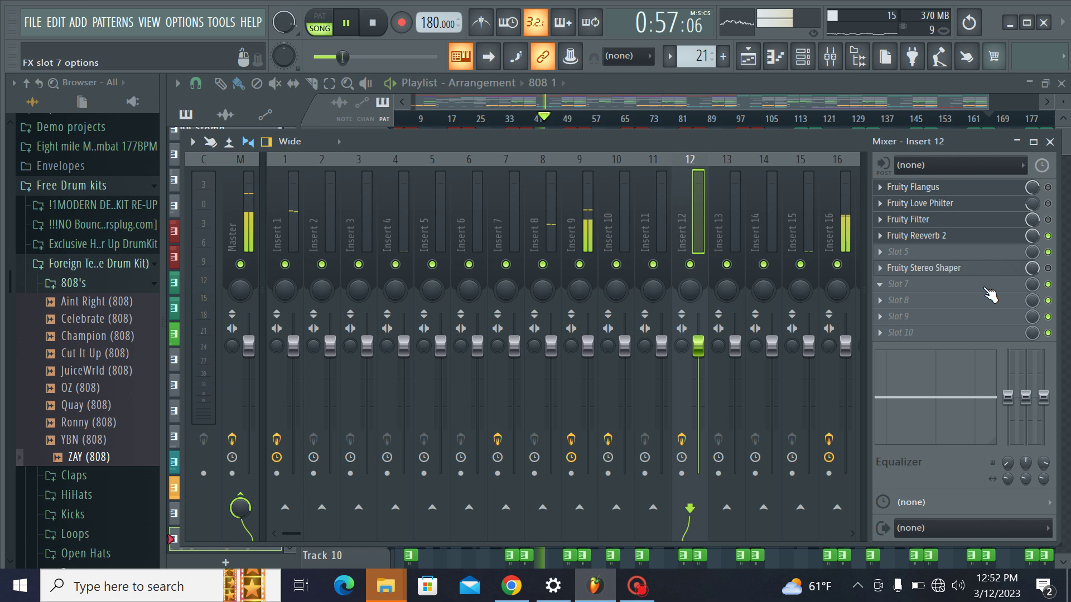
{"action": "left_click", "coordinate": [955, 258]}
{"action": "left_click", "coordinate": [658, 285]}
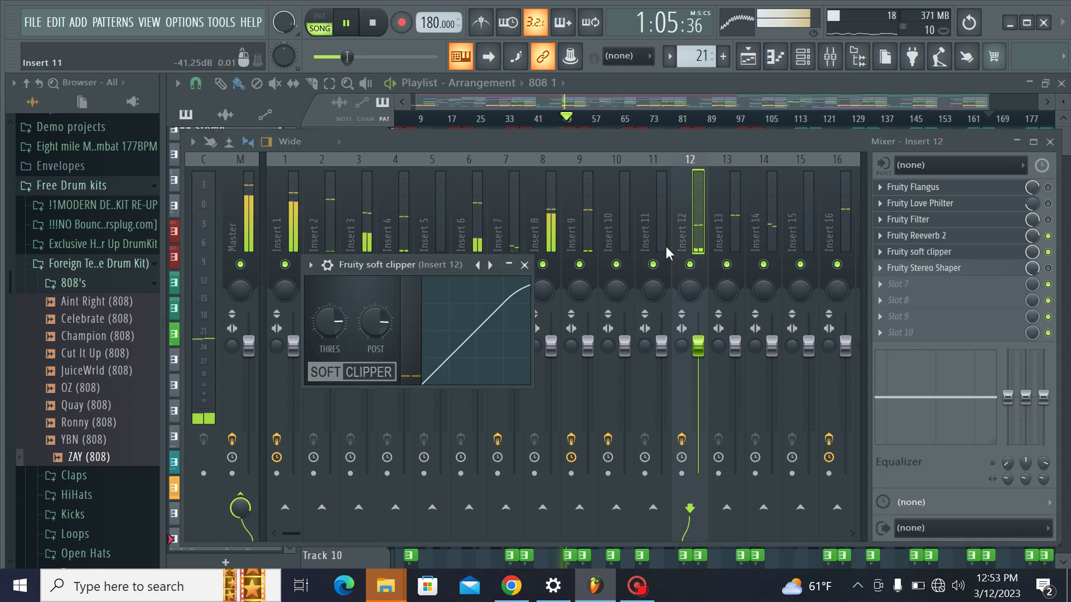
{"action": "left_click", "coordinate": [1049, 269]}
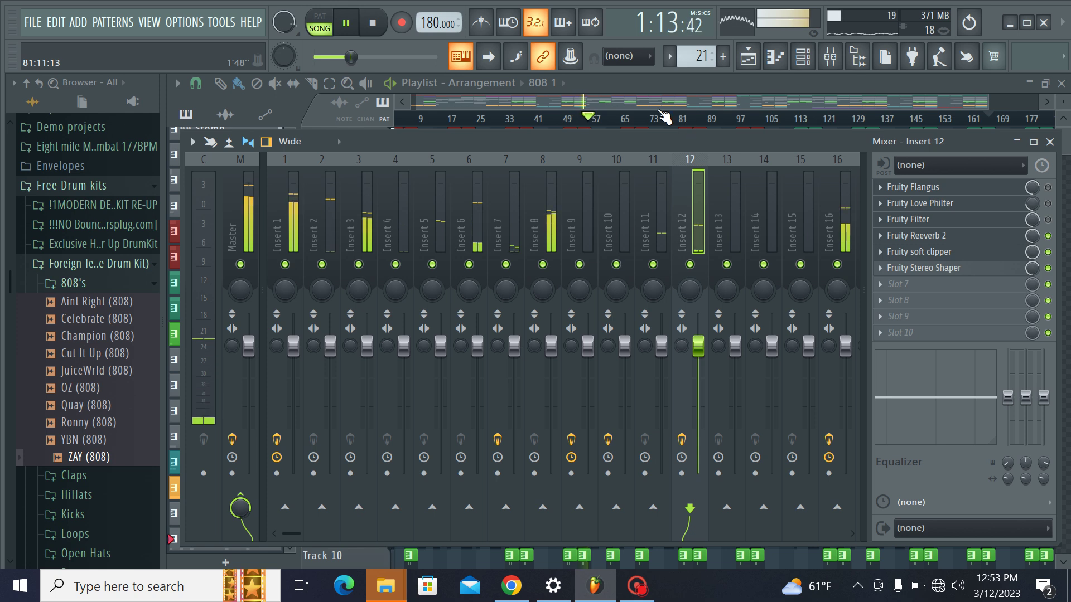
Step: Play the song from about bar 103 and review the lower playlist tracks down to Track 20
{"action": "key", "text": "F9"}
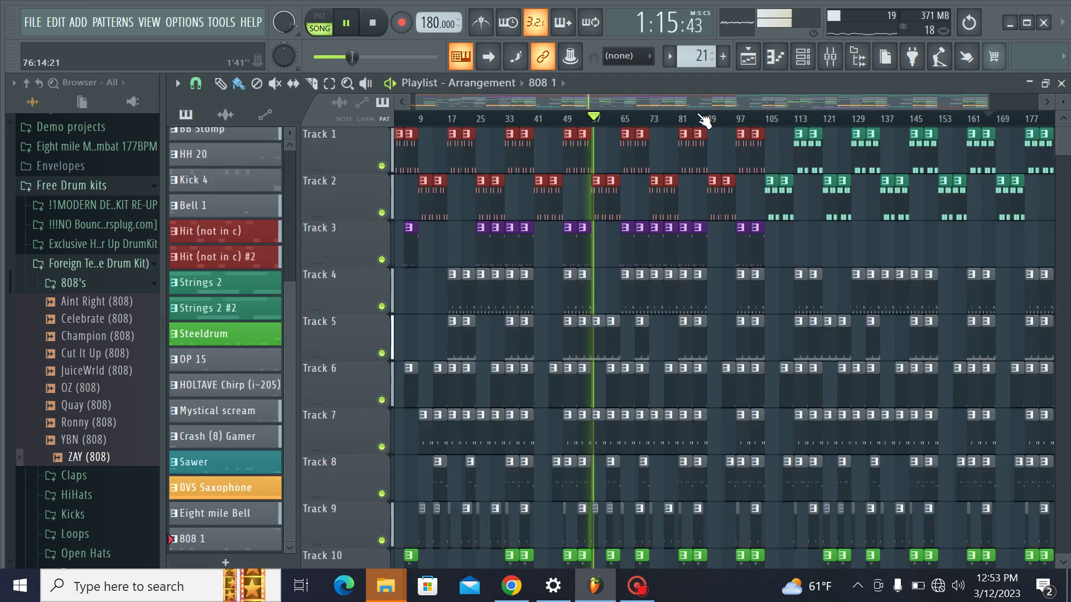
{"action": "left_click", "coordinate": [762, 116]}
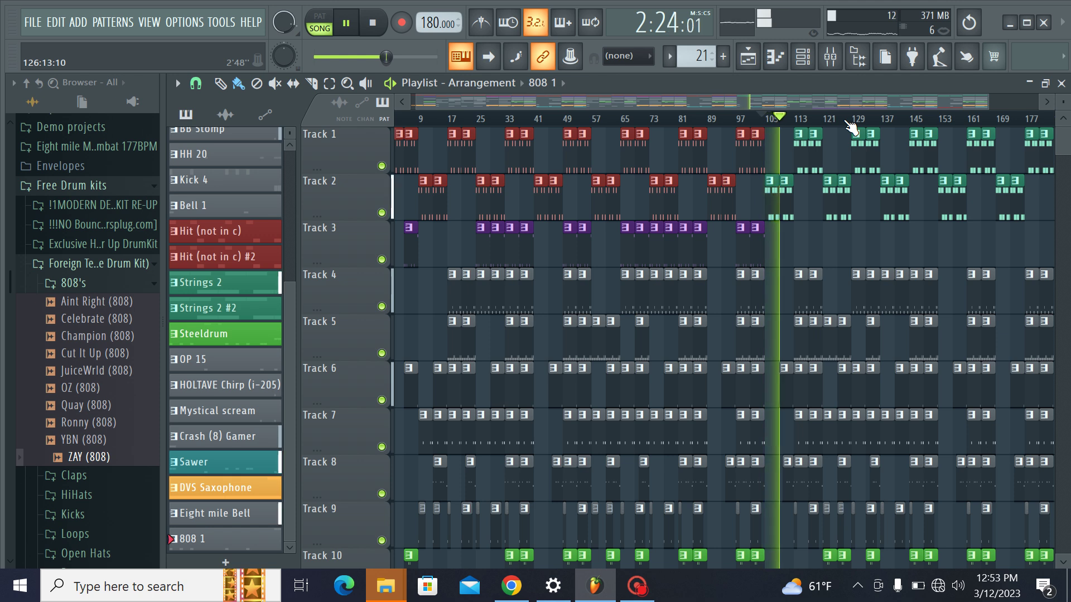
{"action": "scroll", "coordinate": [809, 168], "scroll_direction": "down", "scroll_amount": 1, "text": "ctrl"}
{"action": "scroll", "coordinate": [766, 192], "scroll_direction": "down", "scroll_amount": 5}
{"action": "scroll", "coordinate": [765, 190], "scroll_direction": "down", "scroll_amount": 5}
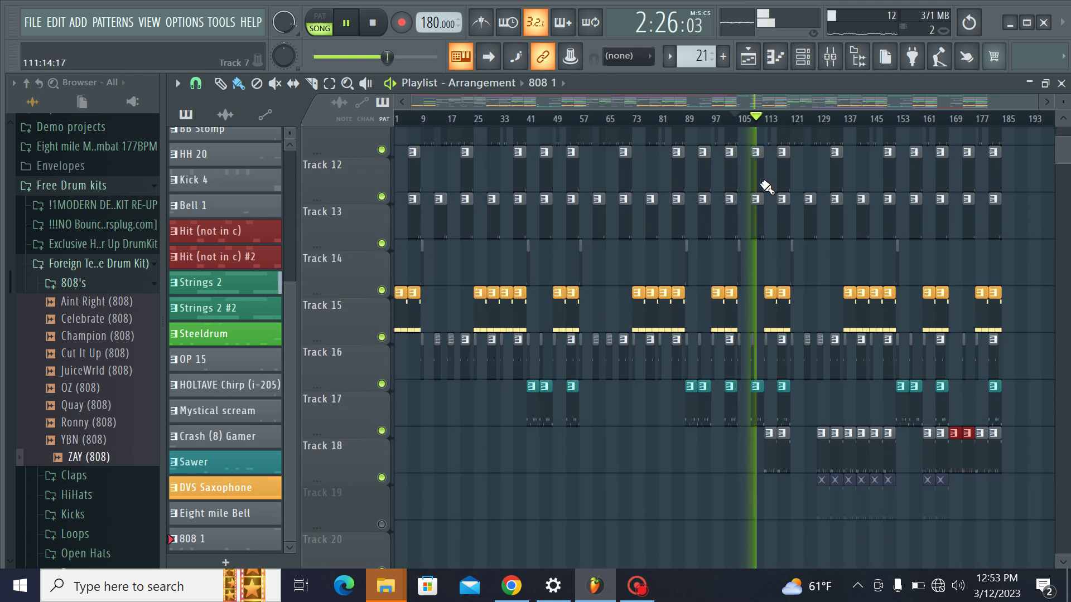
Step: Recolor the 808 1 channel in the channel rack to the purple Dark slate blue swatch, #512876
{"action": "left_click", "coordinate": [813, 58]}
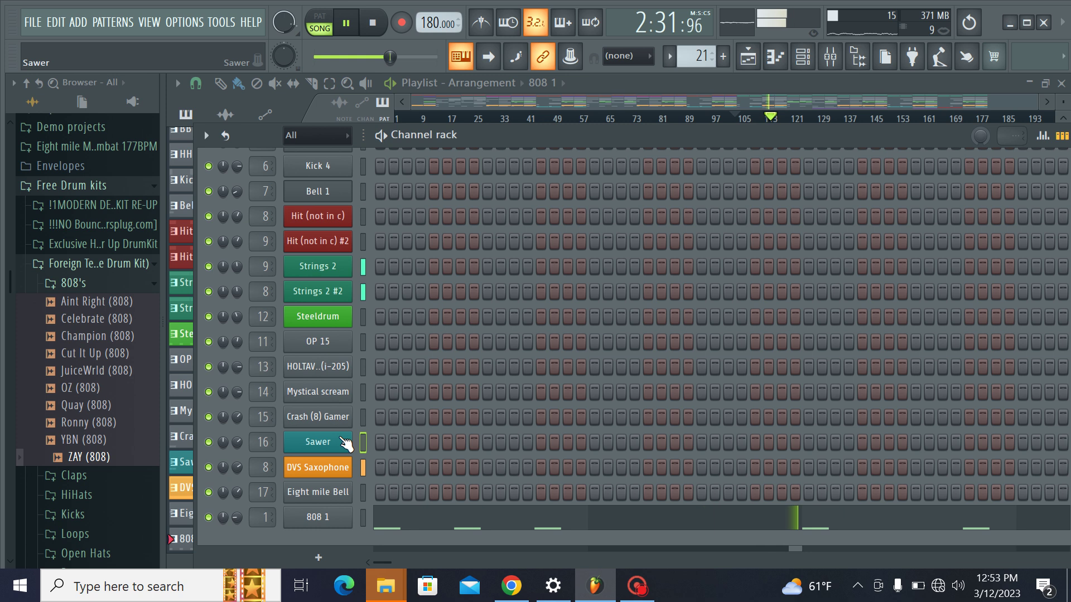
{"action": "right_click", "coordinate": [329, 509]}
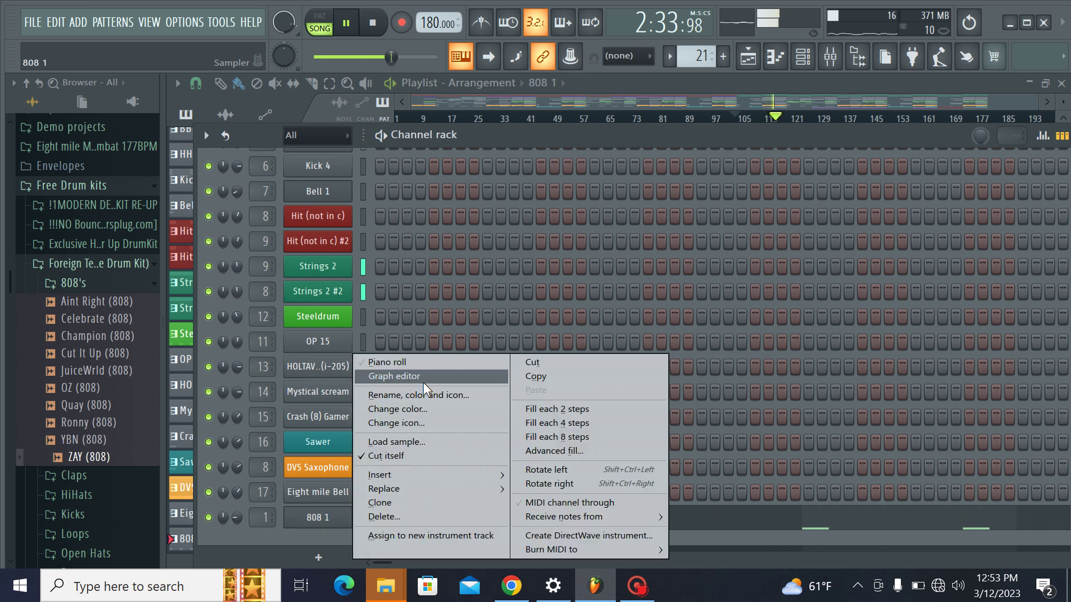
{"action": "left_click", "coordinate": [426, 364]}
{"action": "right_click", "coordinate": [356, 492]}
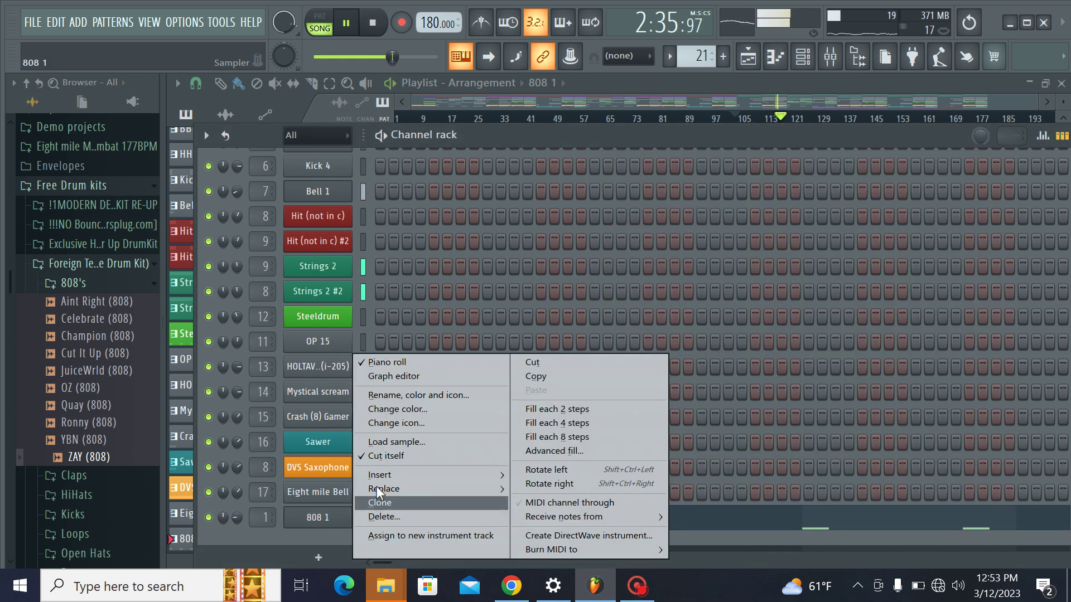
{"action": "left_click", "coordinate": [418, 411]}
{"action": "left_click", "coordinate": [451, 404]}
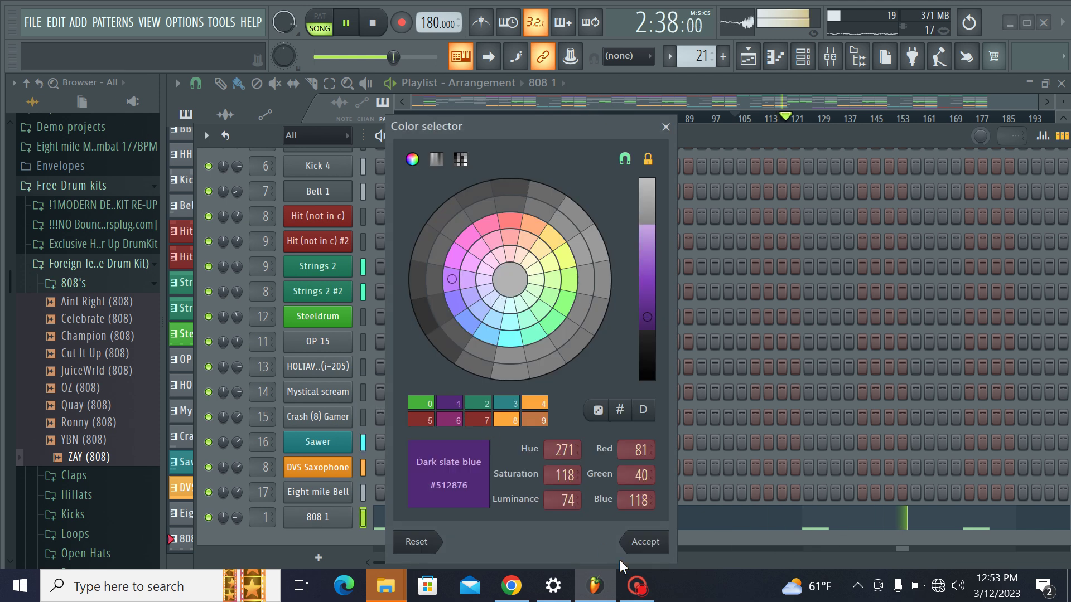
{"action": "left_click", "coordinate": [654, 543]}
Step: Add Fruity Reeverb 2 to slot 5 of Insert 13, lower its early reflections and reduce its mix level to about 62%
{"action": "scroll", "coordinate": [353, 354], "scroll_direction": "up", "scroll_amount": 3}
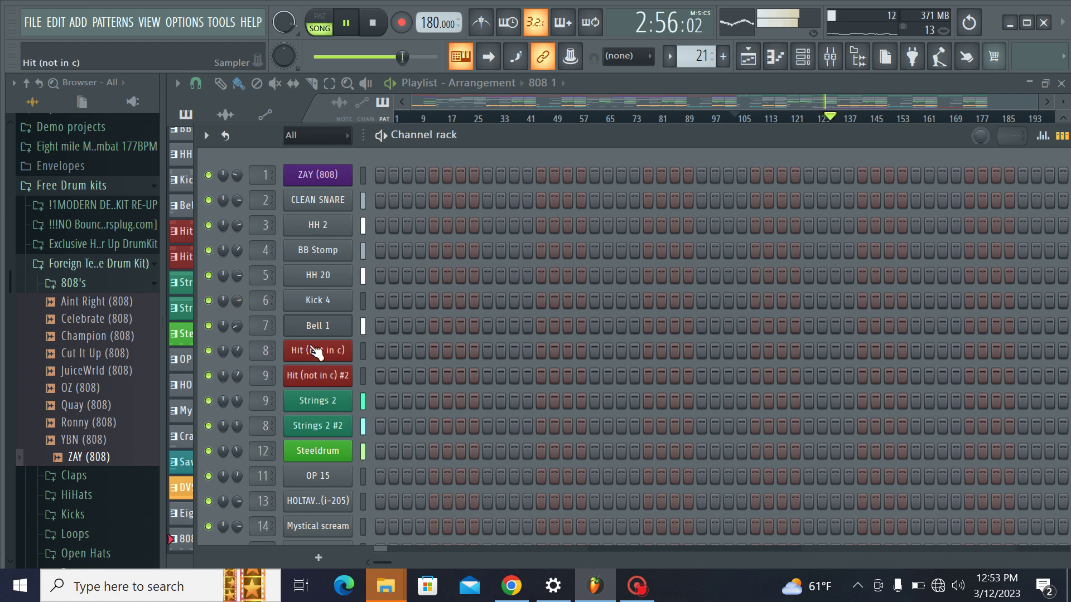
{"action": "scroll", "coordinate": [313, 341], "scroll_direction": "down", "scroll_amount": 2}
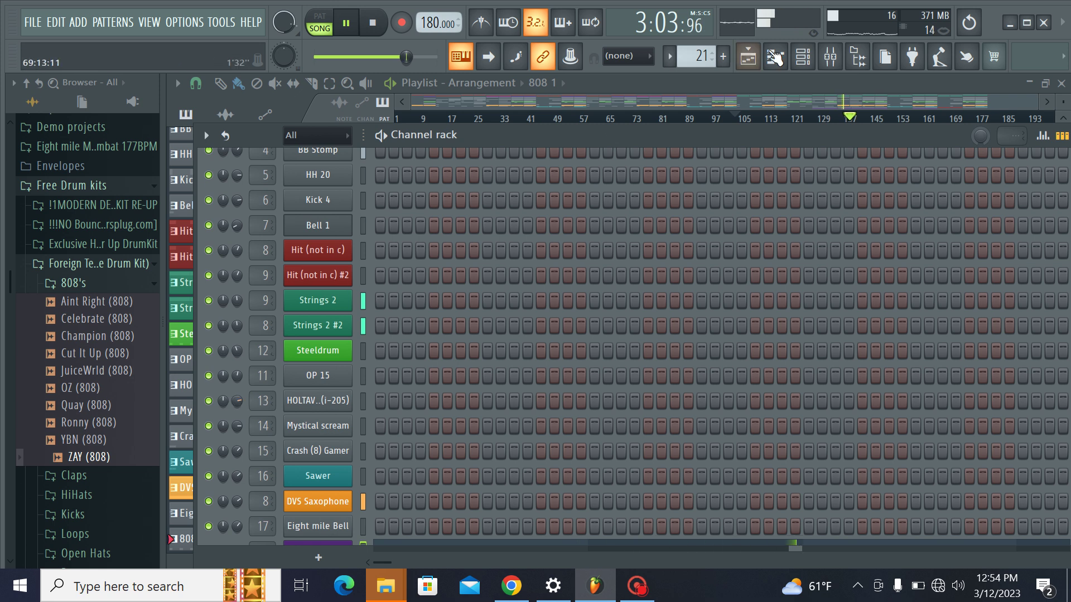
{"action": "left_click", "coordinate": [830, 56]}
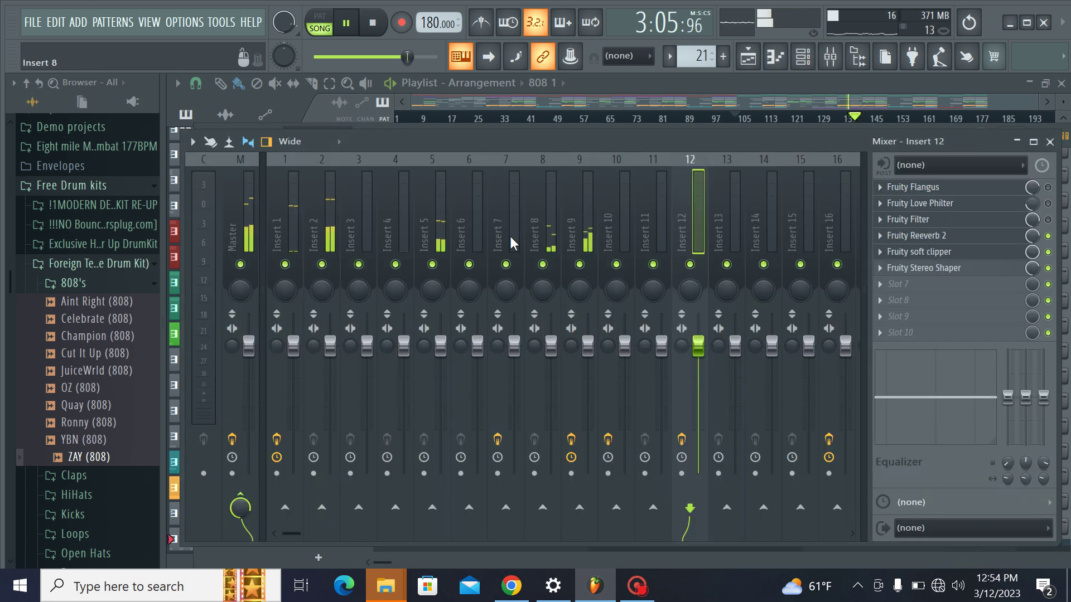
{"action": "left_click", "coordinate": [800, 57]}
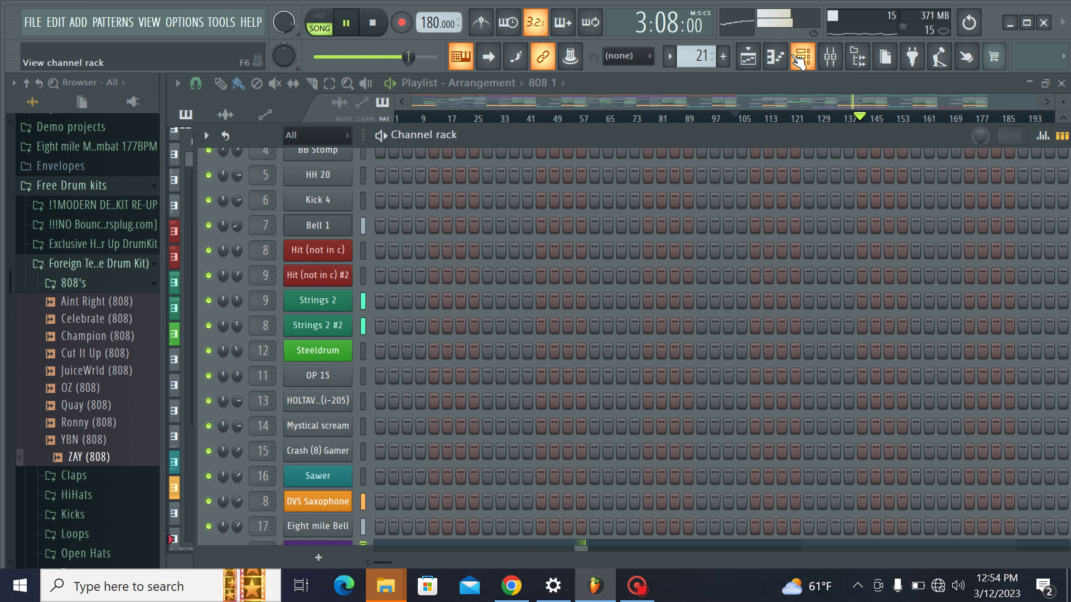
{"action": "left_click", "coordinate": [800, 56]}
{"action": "left_click", "coordinate": [737, 199]}
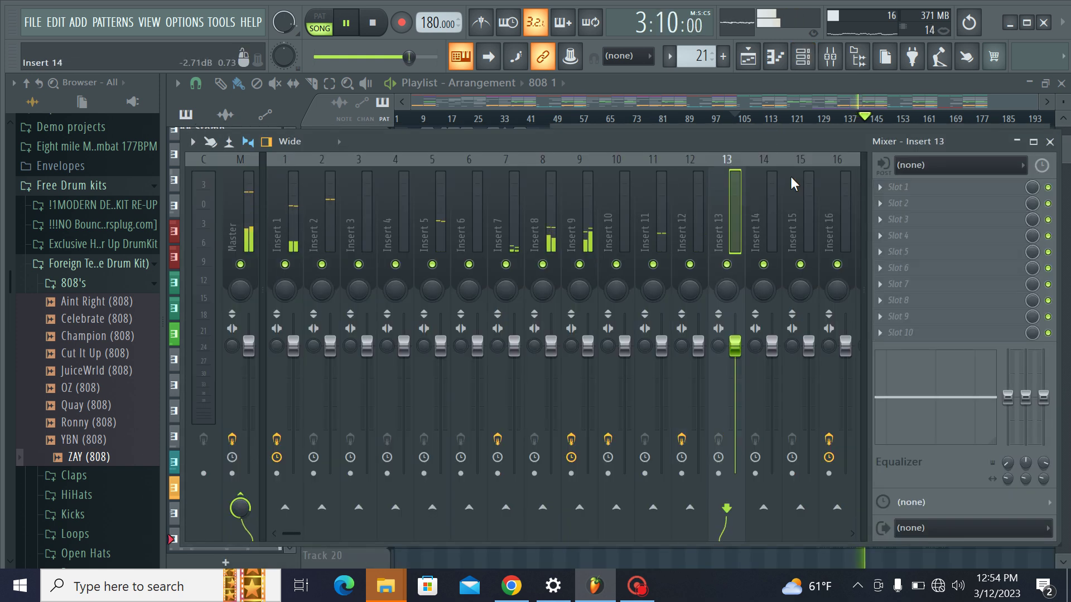
{"action": "left_click", "coordinate": [897, 251]}
{"action": "left_click", "coordinate": [647, 198]}
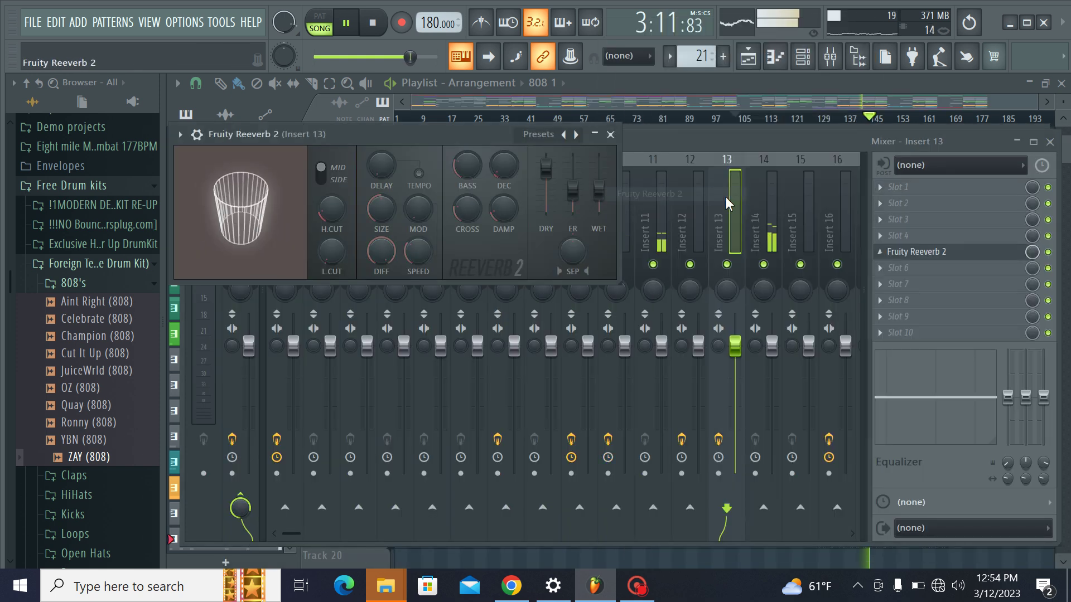
{"action": "left_click_drag", "start_coordinate": [573, 194], "coordinate": [573, 212]}
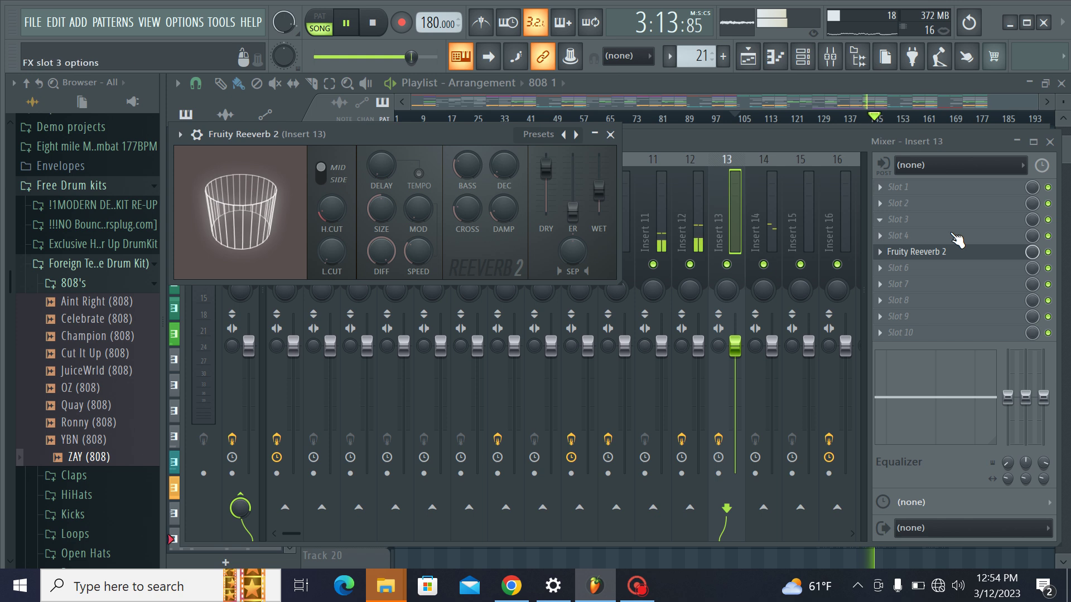
{"action": "left_click_drag", "start_coordinate": [1032, 252], "coordinate": [1032, 274]}
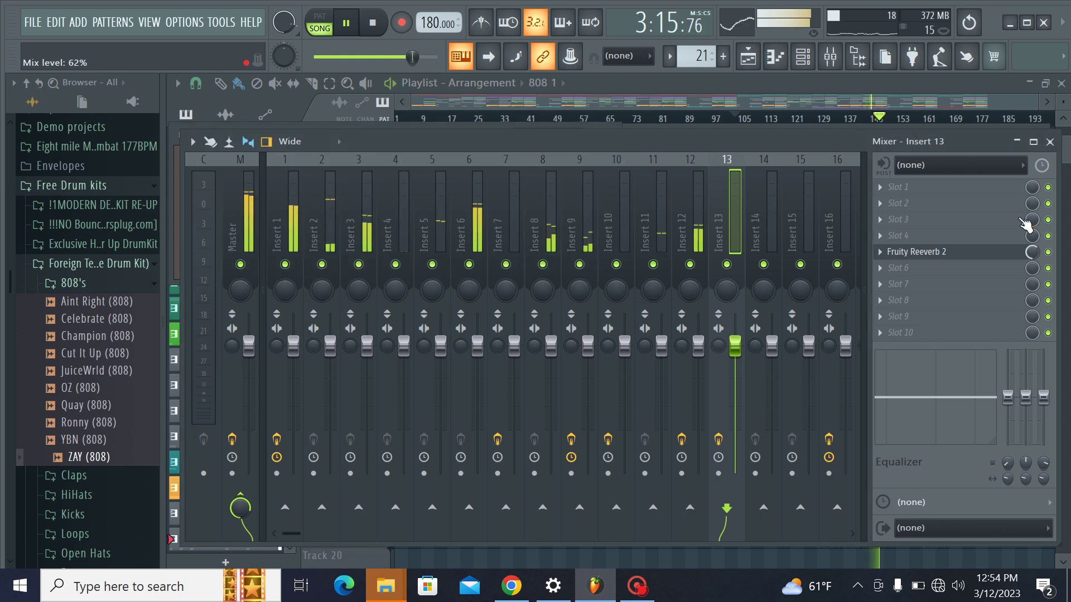
Step: Add Fruity soft clipper to slot 4 of Insert 13 and reduce the Fruity Reeverb 2 mix level further
{"action": "left_click", "coordinate": [920, 244]}
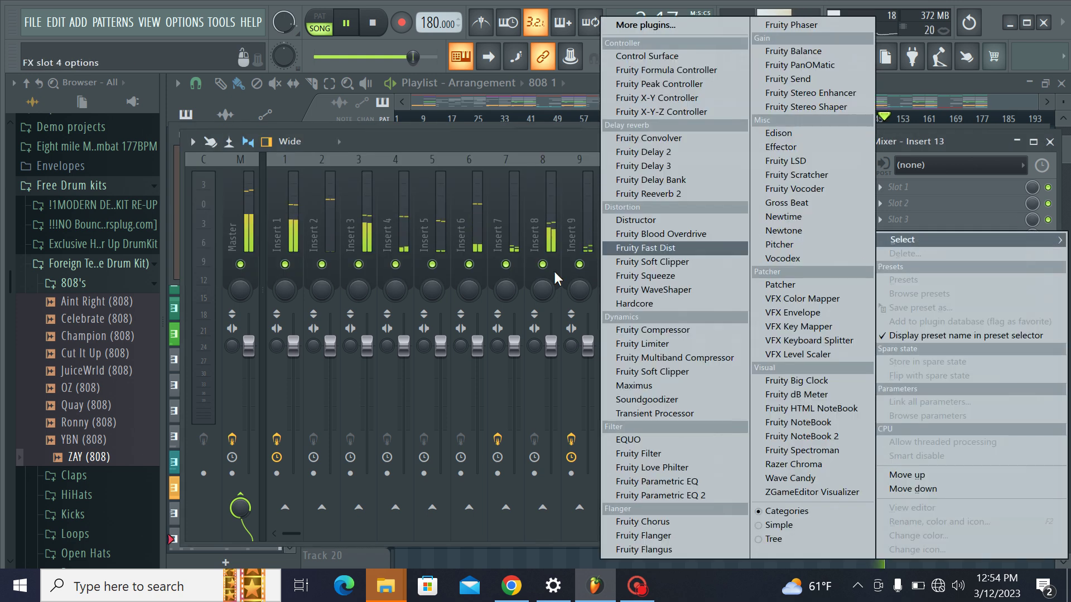
{"action": "left_click", "coordinate": [675, 262]}
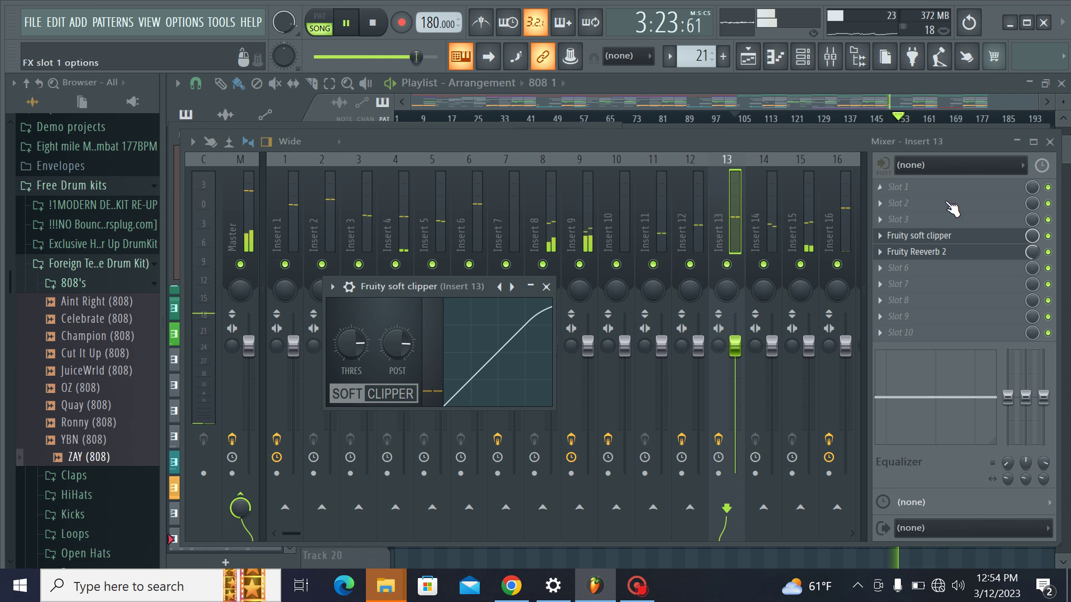
{"action": "left_click_drag", "start_coordinate": [1031, 252], "coordinate": [1031, 265]}
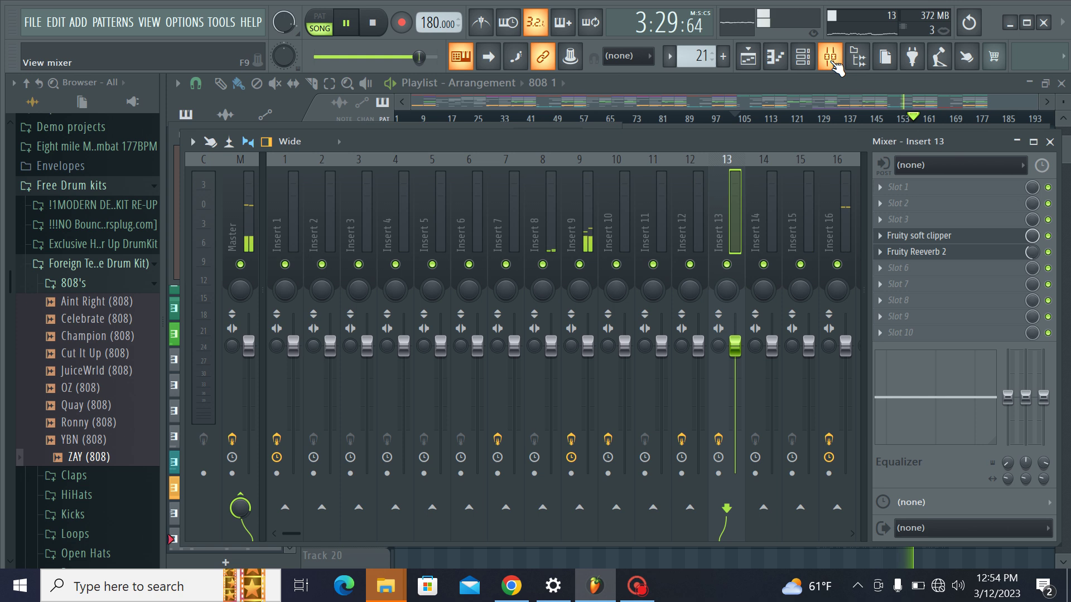
Step: Check the channel routing in the channel rack and add Fruity Stereo Shaper to slot 4 of Insert 17
{"action": "left_click", "coordinate": [813, 64]}
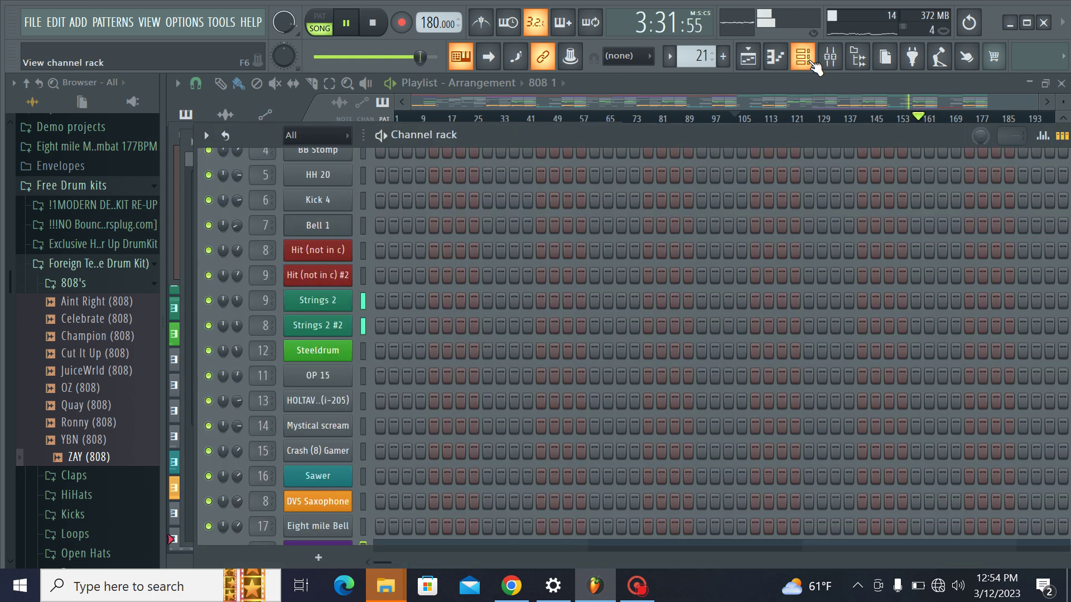
{"action": "left_click", "coordinate": [813, 64]}
{"action": "left_click", "coordinate": [831, 195]}
{"action": "left_click", "coordinate": [857, 195]}
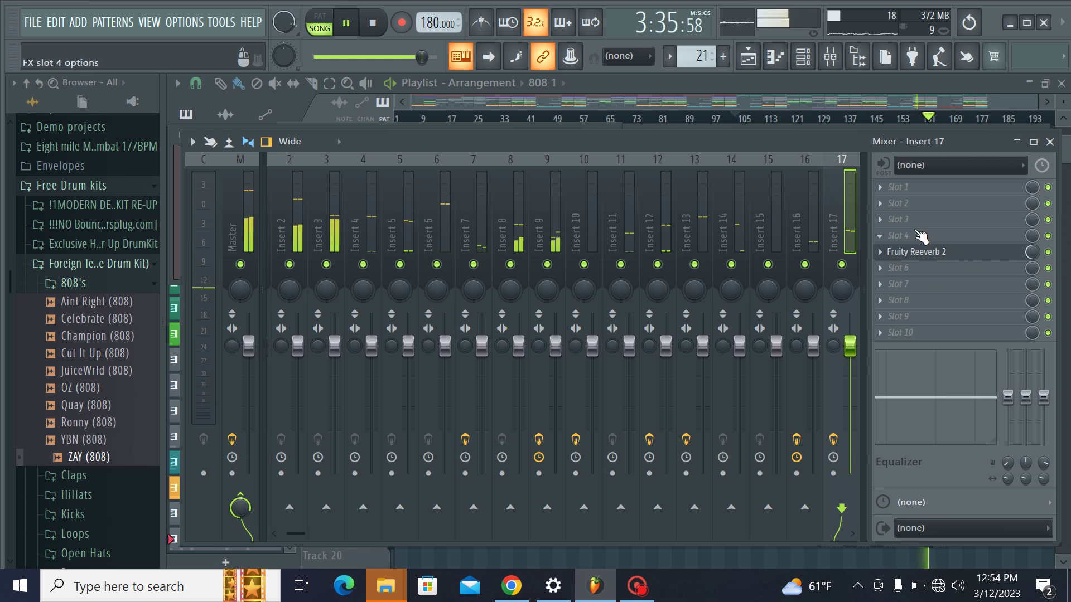
{"action": "left_click", "coordinate": [955, 236]}
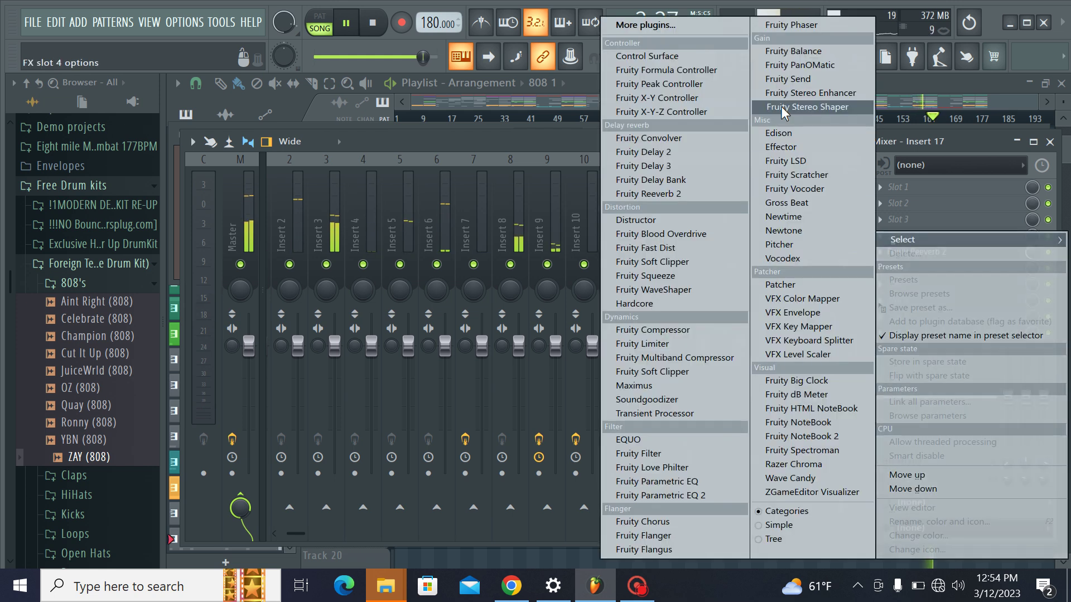
{"action": "left_click", "coordinate": [804, 106]}
Step: Choose the LR to RL preset for Insert 17's Fruity Stereo Shaper and slightly reduce its mix level
{"action": "left_click", "coordinate": [500, 287]}
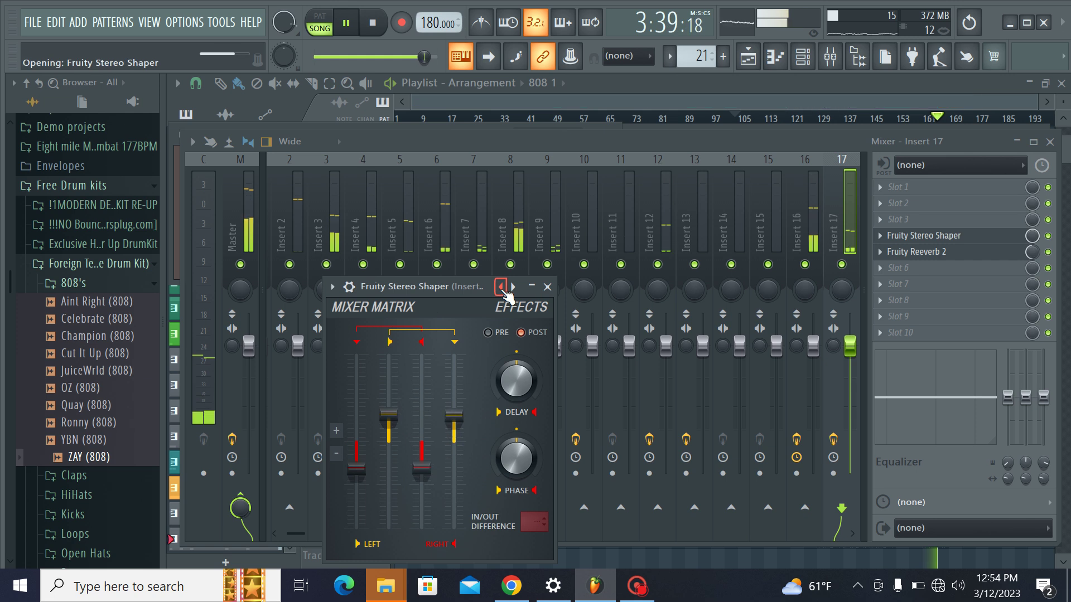
{"action": "left_click", "coordinate": [500, 287]}
{"action": "left_click", "coordinate": [500, 287]}
{"action": "left_click", "coordinate": [501, 286]}
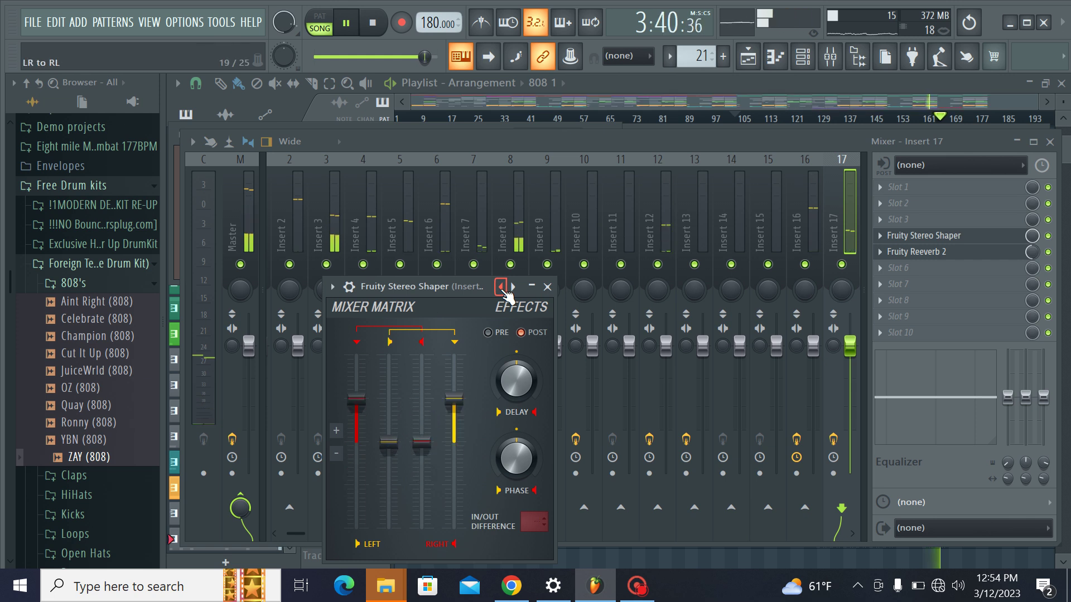
{"action": "left_click", "coordinate": [547, 287]}
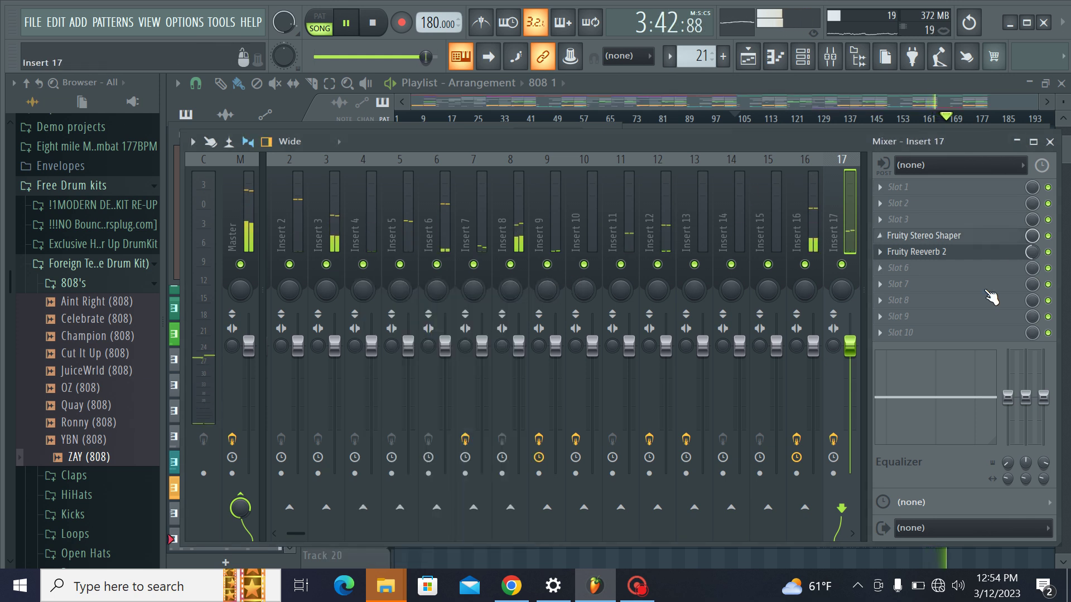
{"action": "left_click_drag", "start_coordinate": [1032, 236], "coordinate": [1032, 240]}
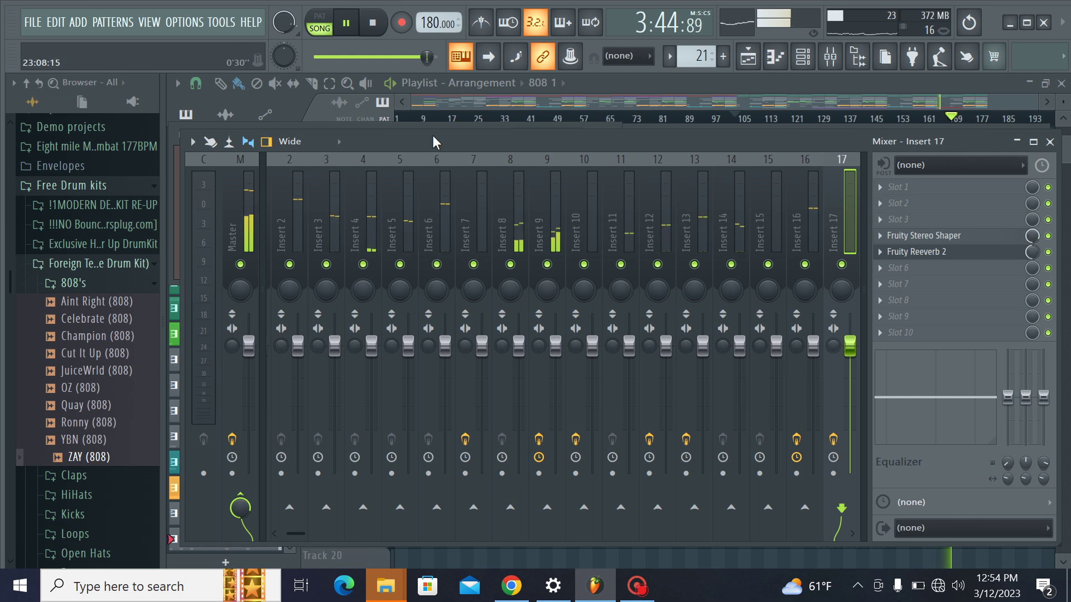
Step: Inspect the effects on Inserts 9 and 8, check the channel rack and restart the song from the beginning
{"action": "left_click", "coordinate": [551, 210]}
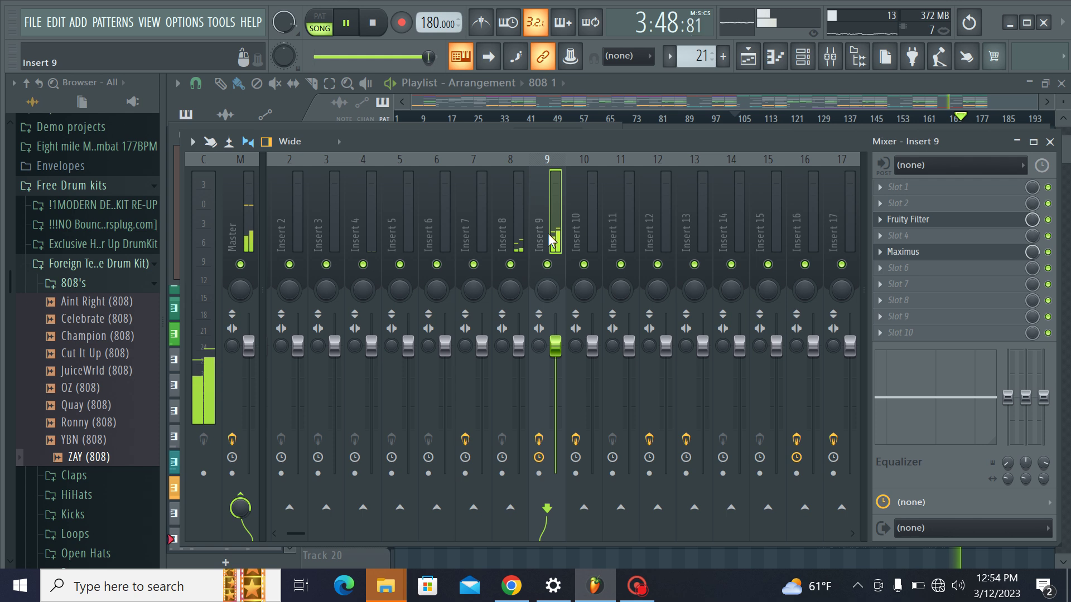
{"action": "left_click", "coordinate": [802, 57]}
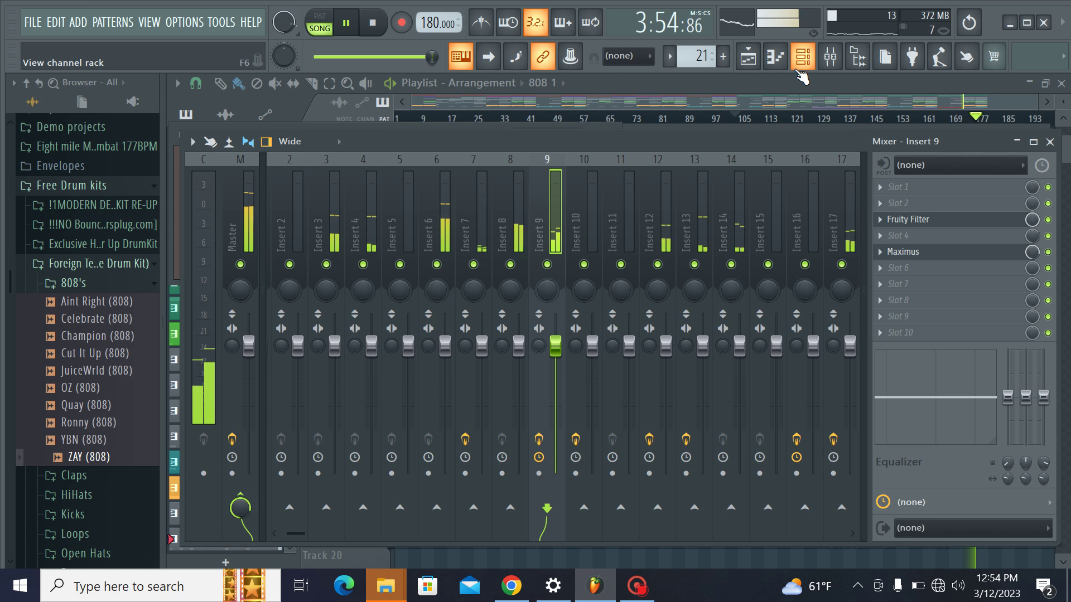
{"action": "key", "text": "Left"}
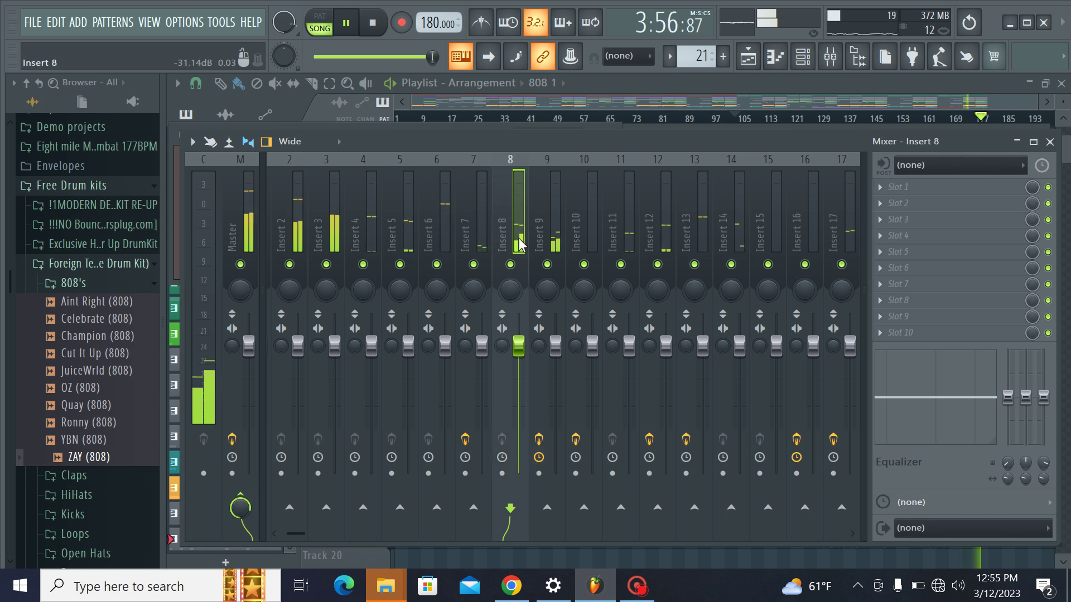
{"action": "left_click", "coordinate": [810, 62]}
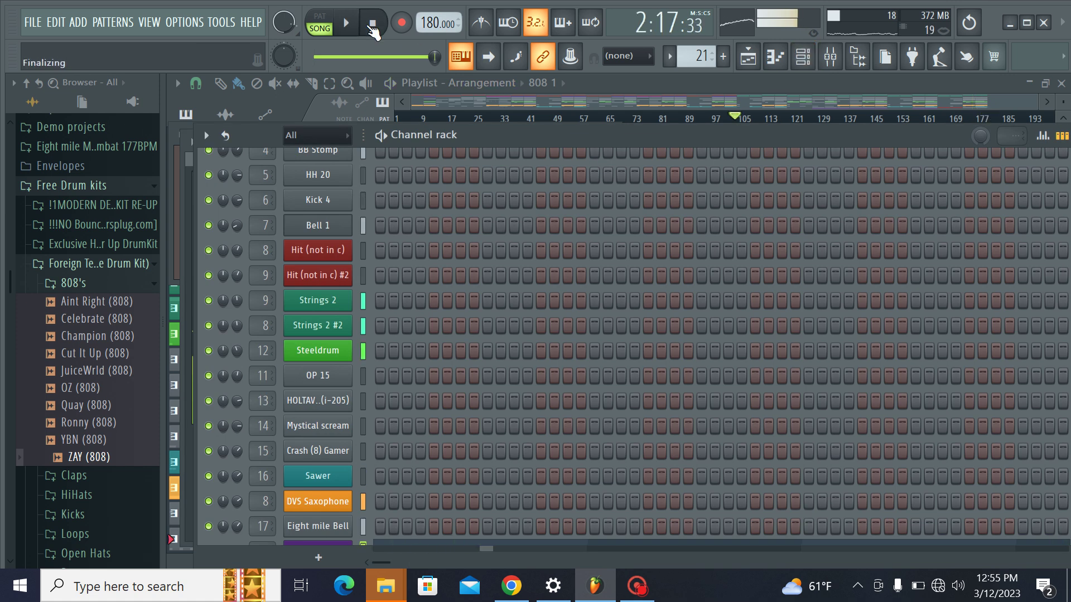
{"action": "left_click", "coordinate": [345, 23]}
{"action": "left_click", "coordinate": [345, 23]}
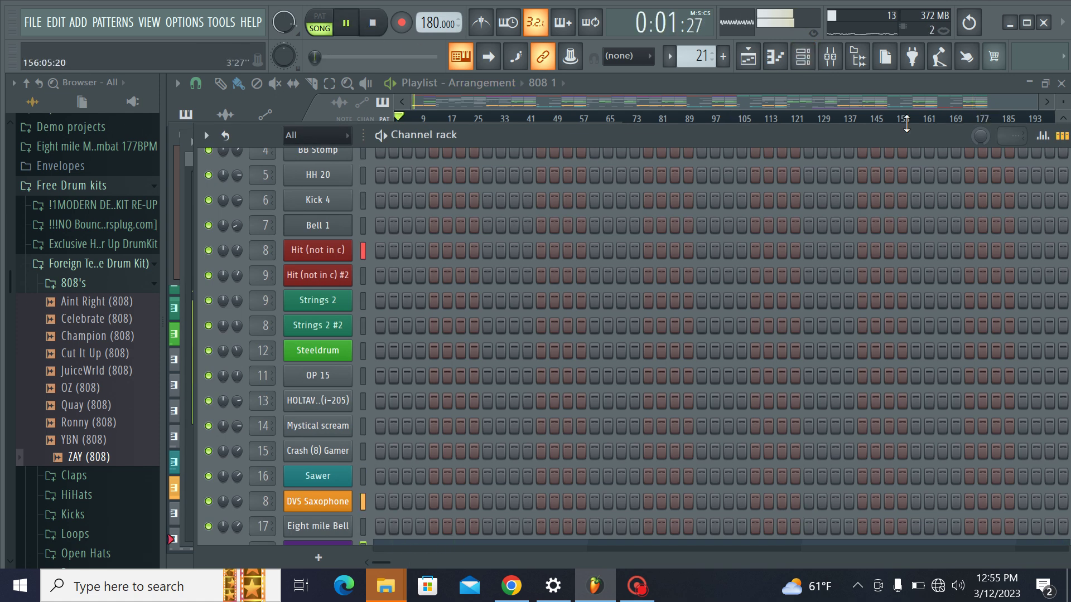
Step: Add Fruity Reeverb 2 to slot 6 of Insert 8 and lower its early reflections
{"action": "left_click", "coordinate": [816, 58]}
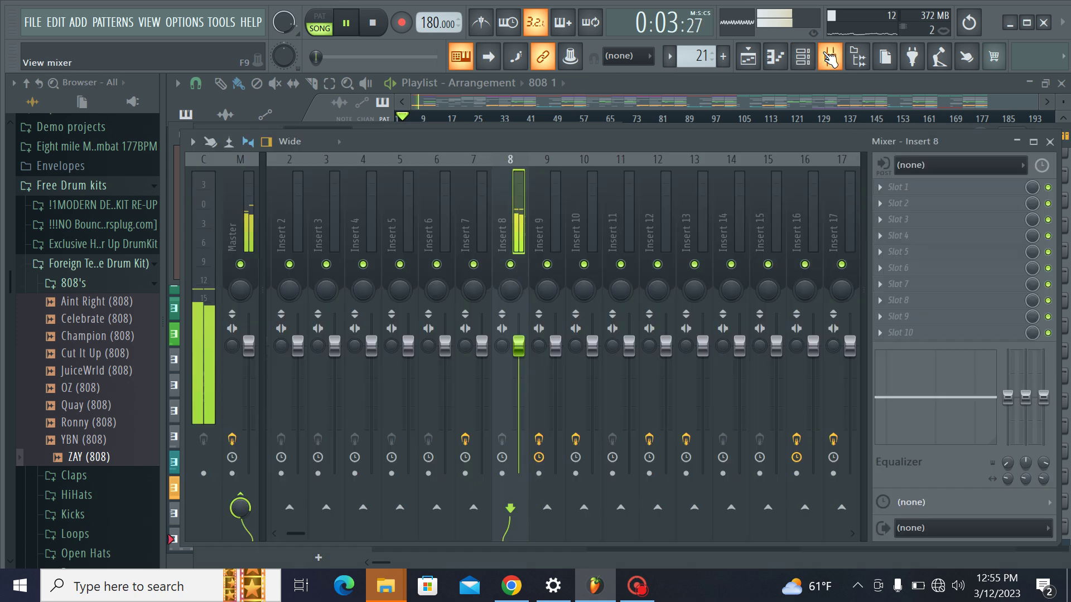
{"action": "left_click", "coordinate": [920, 272]}
{"action": "left_click", "coordinate": [647, 193]}
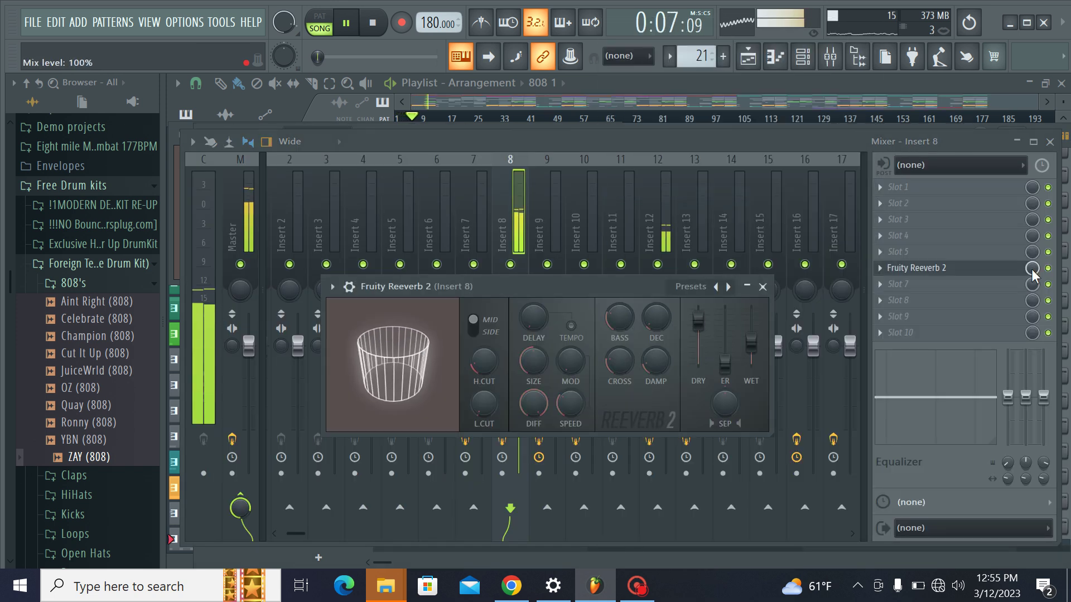
Step: Lower the Fruity Reeverb 2 mix on Insert 8, and add Fruity Reeverb 2 to slot 6 of Insert 9 at a 65% mix
{"action": "left_click_drag", "start_coordinate": [1032, 269], "coordinate": [1032, 298]}
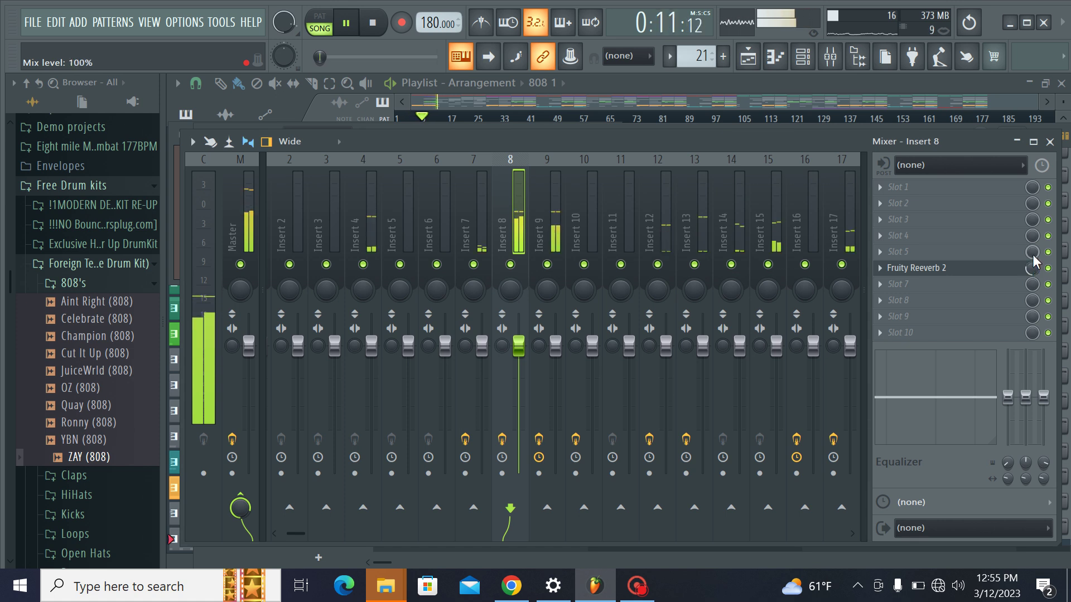
{"action": "left_click", "coordinate": [541, 215]}
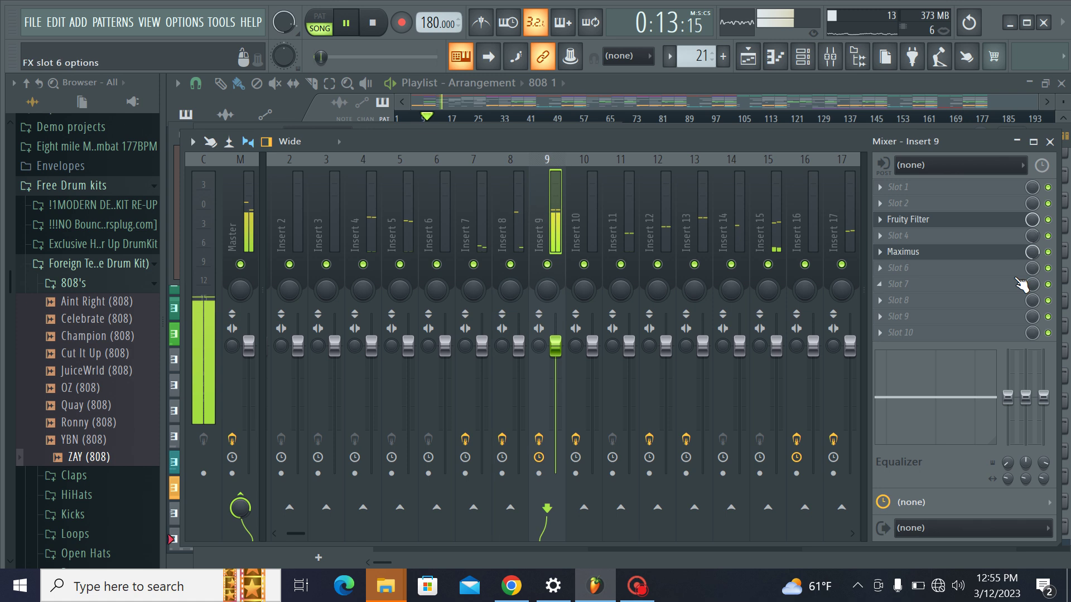
{"action": "left_click", "coordinate": [926, 269]}
{"action": "left_click", "coordinate": [647, 194]}
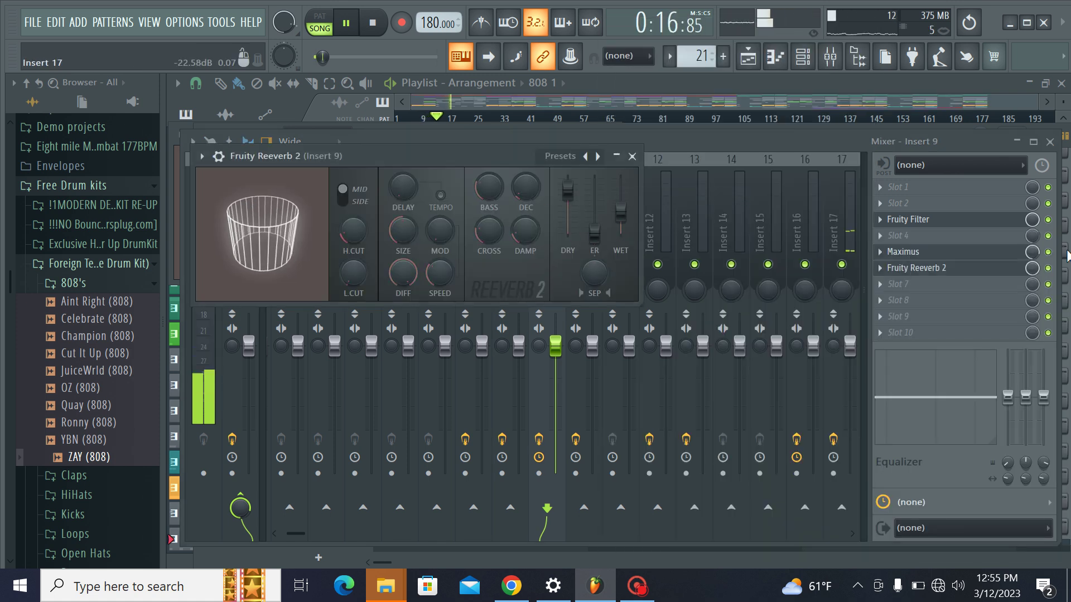
{"action": "left_click_drag", "start_coordinate": [1032, 268], "coordinate": [1032, 280]}
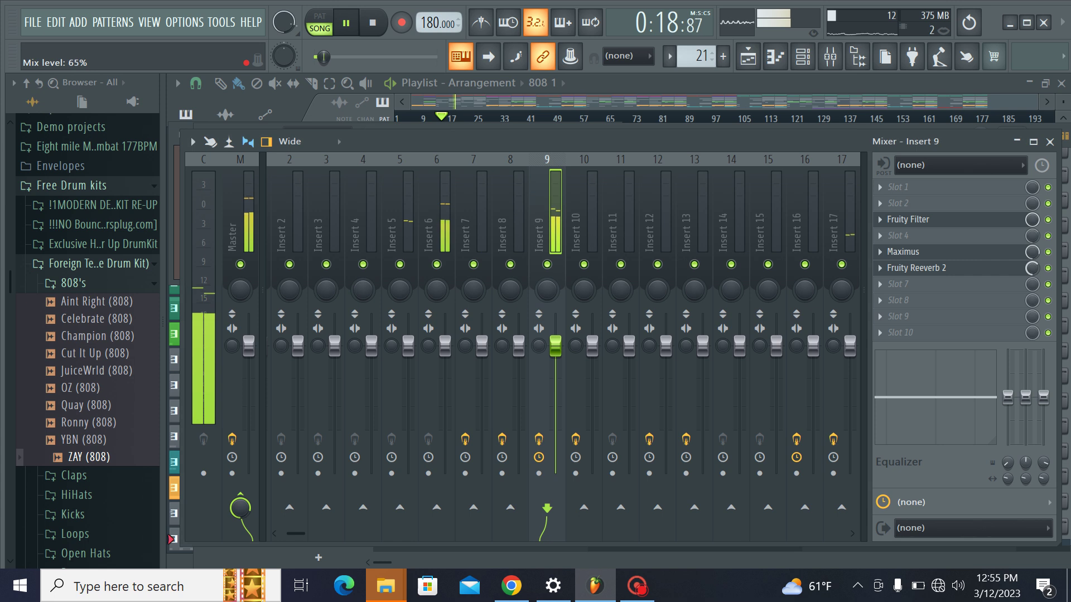
Step: Add Fruity Soft Clipper to slot 5 and Fruity Multiband Compressor to slot 4 of Insert 6
{"action": "left_click", "coordinate": [437, 193]}
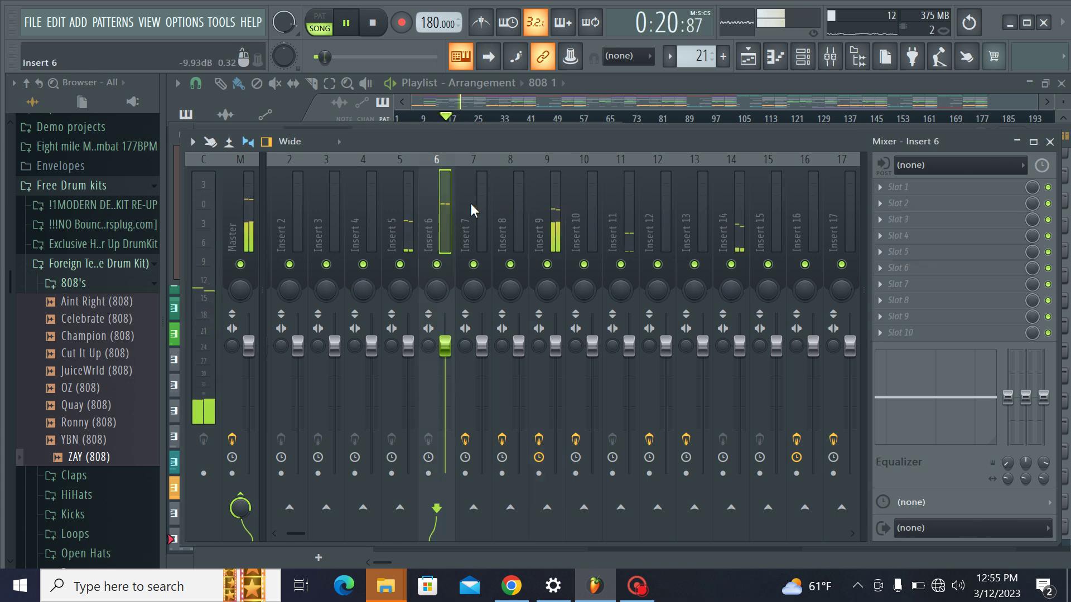
{"action": "left_click", "coordinate": [948, 254]}
{"action": "left_click", "coordinate": [652, 262]}
{"action": "left_click", "coordinate": [948, 235]}
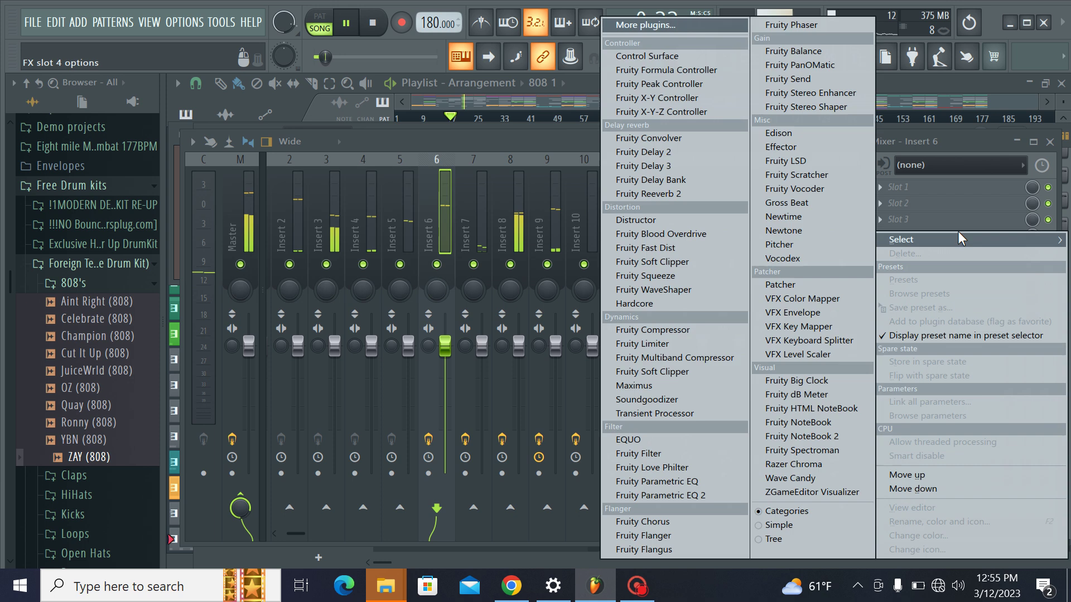
{"action": "left_click", "coordinate": [675, 358]}
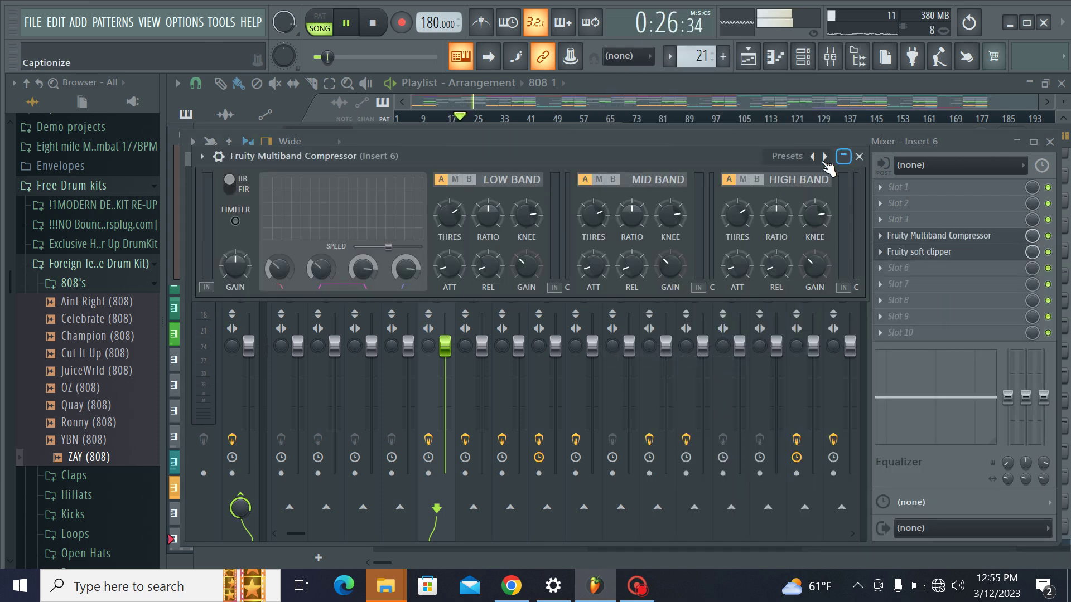
Step: Compare the General purpose and General purpose 2 presets on Insert 6's Fruity Multiband Compressor and slightly lower its mix level
{"action": "left_click", "coordinate": [792, 156]}
{"action": "left_click", "coordinate": [837, 251]}
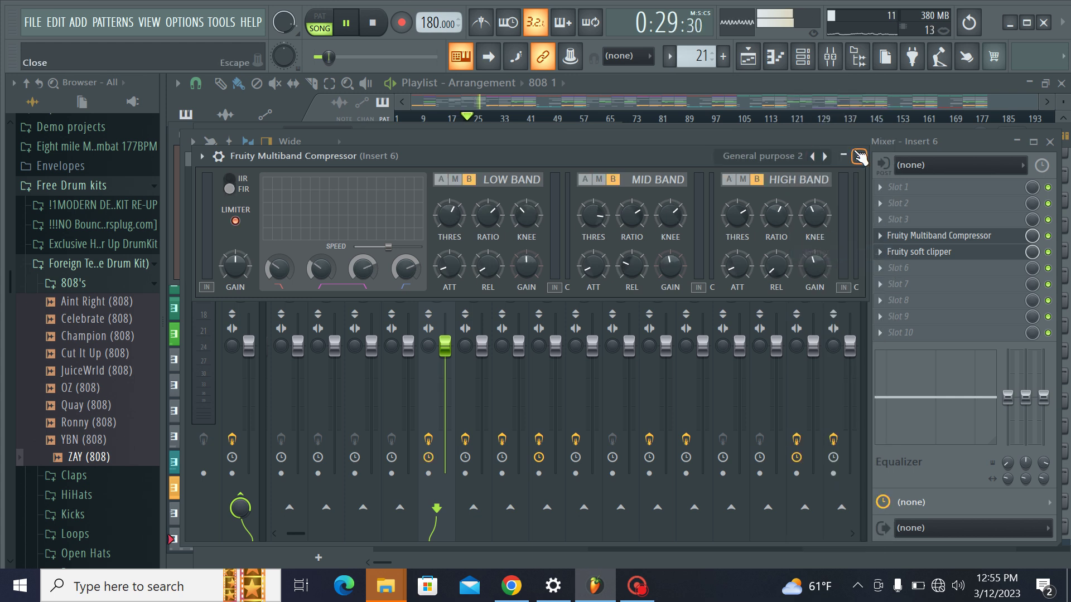
{"action": "left_click", "coordinate": [812, 156]}
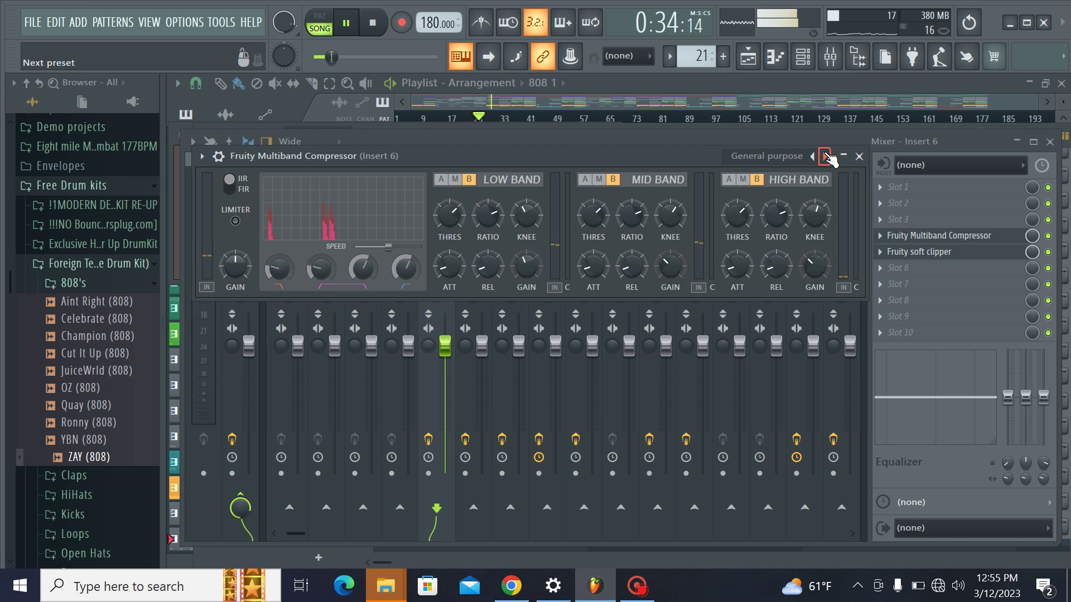
{"action": "left_click", "coordinate": [825, 157]}
{"action": "left_click_drag", "start_coordinate": [1034, 238], "coordinate": [1034, 249]}
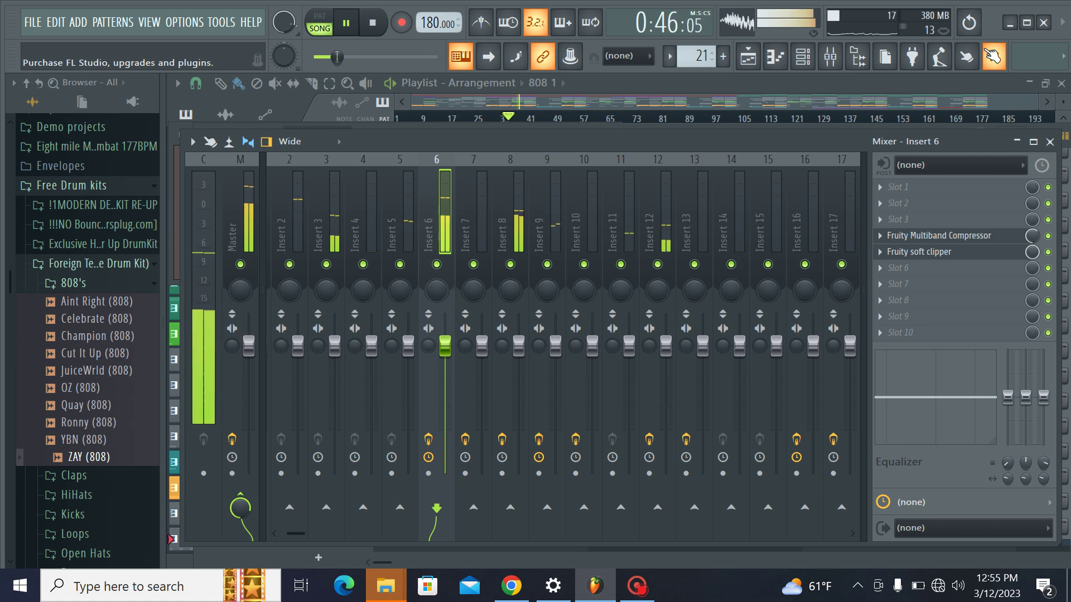
Step: Add Fruity Flangus at a 19% mix to slot 5 and Fruity Reeverb 2 at a reduced mix to slot 6 of Insert 3
{"action": "left_click", "coordinate": [338, 202]}
{"action": "left_click", "coordinate": [954, 254]}
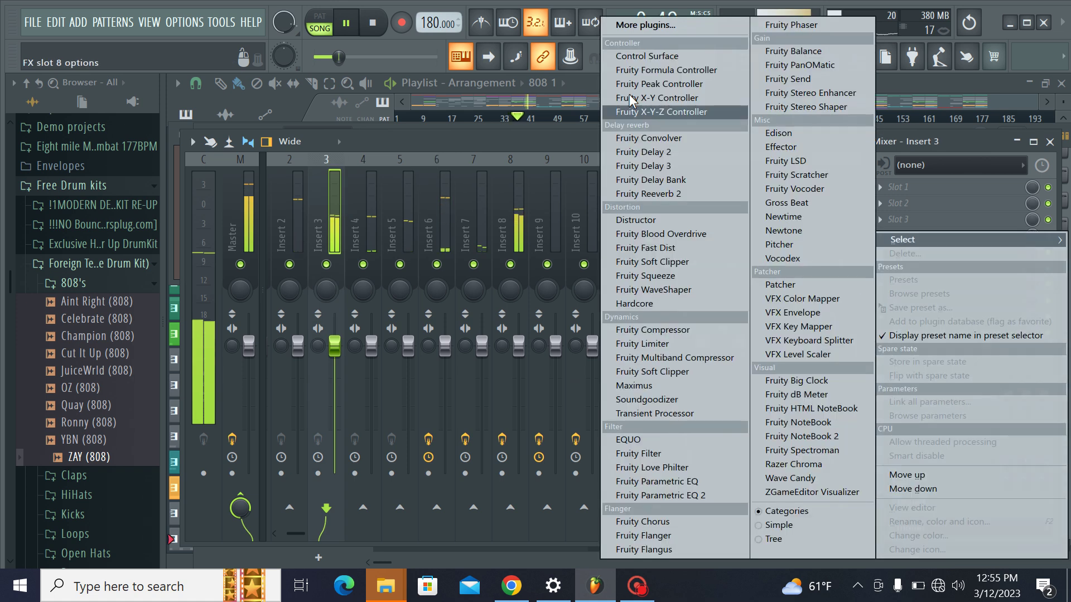
{"action": "left_click", "coordinate": [684, 546]}
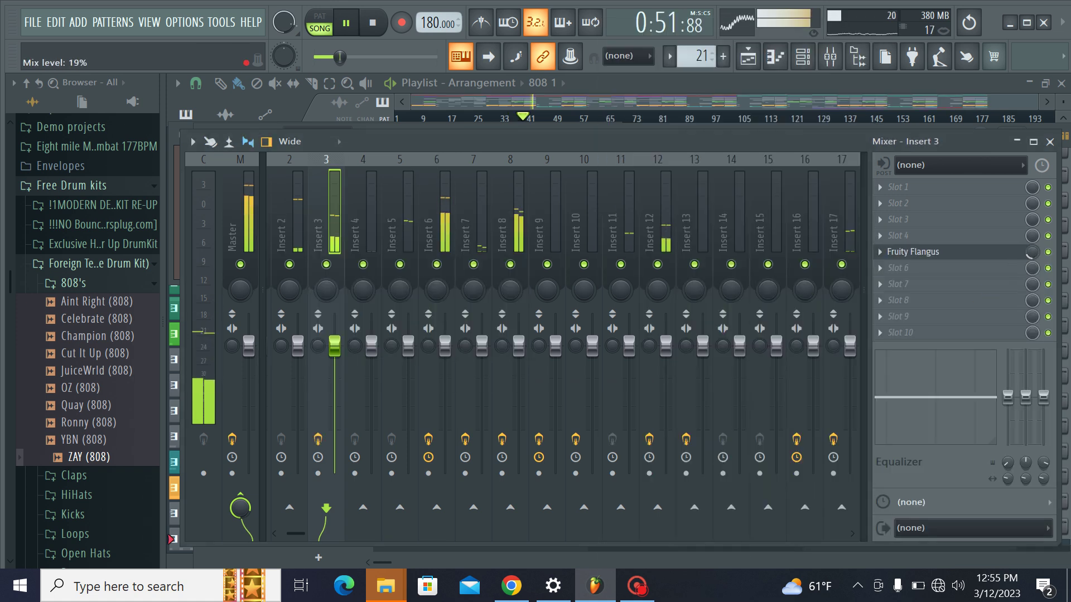
{"action": "left_click", "coordinate": [912, 269]}
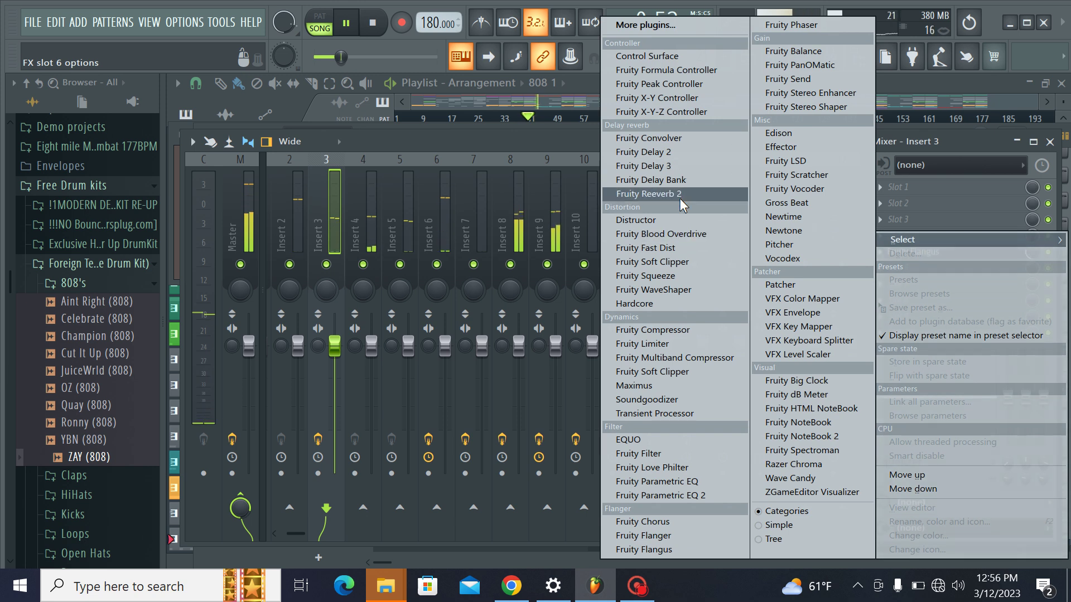
{"action": "left_click", "coordinate": [650, 194]}
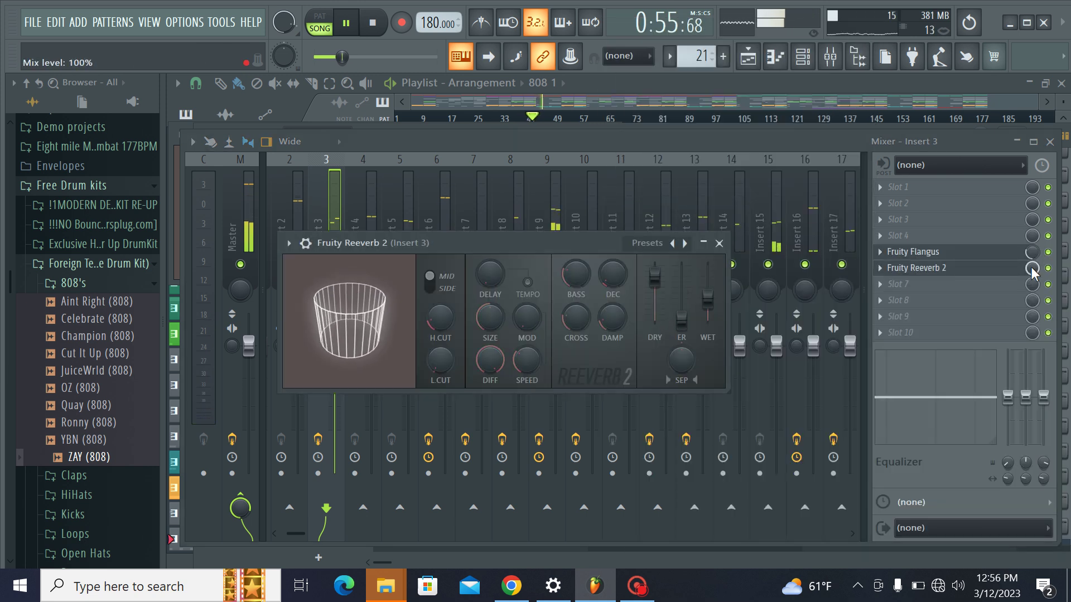
{"action": "left_click_drag", "start_coordinate": [1032, 268], "coordinate": [1032, 290]}
Step: Add Fruity Phaser to slot 4 of Insert 3 with the Talking Phaser preset and a 56% mix level
{"action": "left_click", "coordinate": [960, 238]}
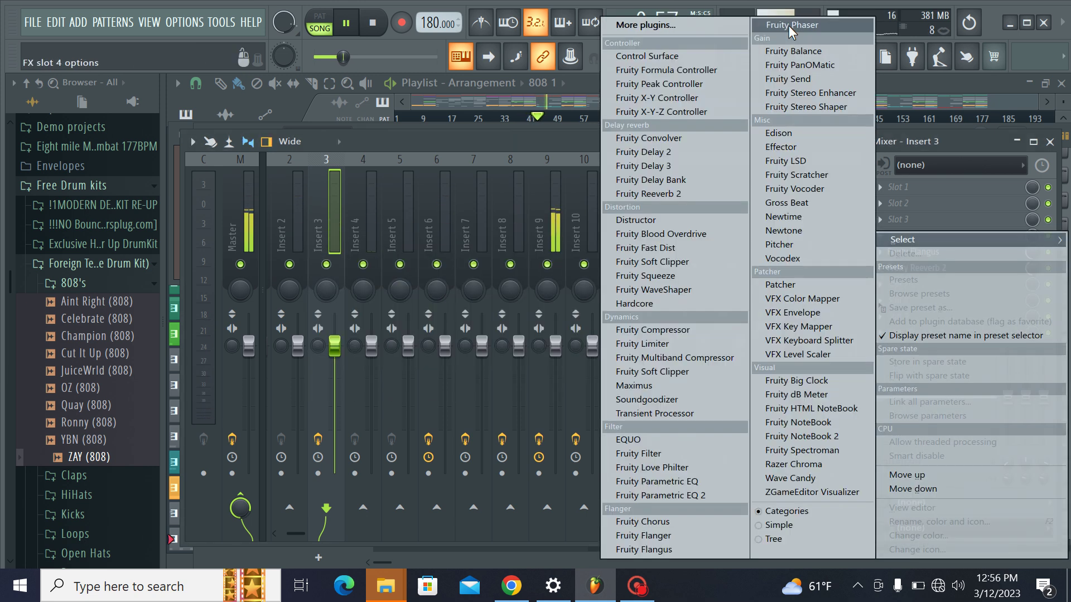
{"action": "left_click", "coordinate": [845, 28]}
{"action": "left_click", "coordinate": [861, 184]}
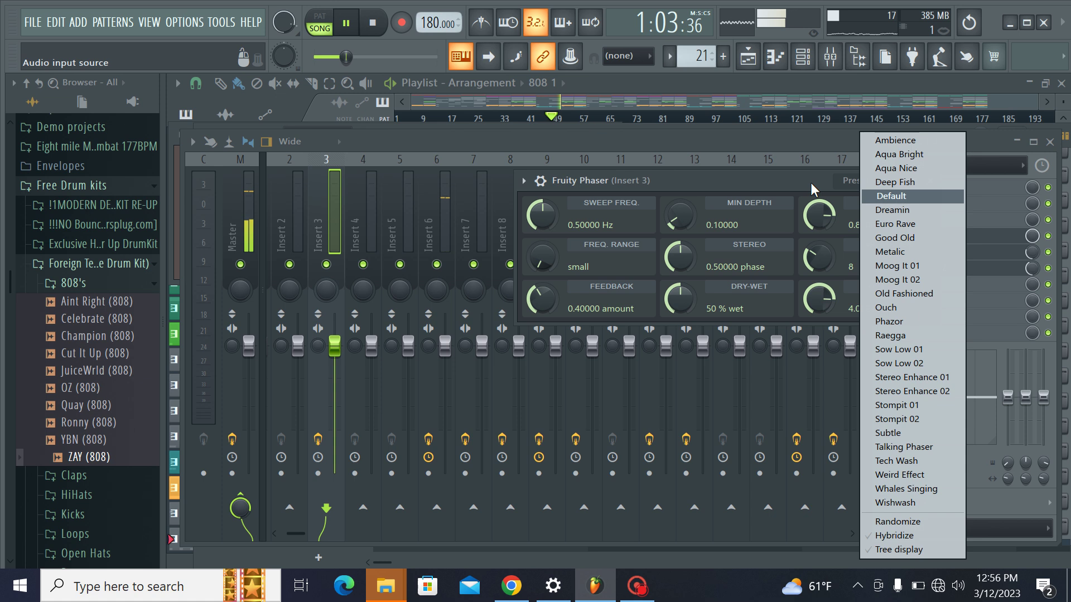
{"action": "left_click", "coordinate": [914, 447]}
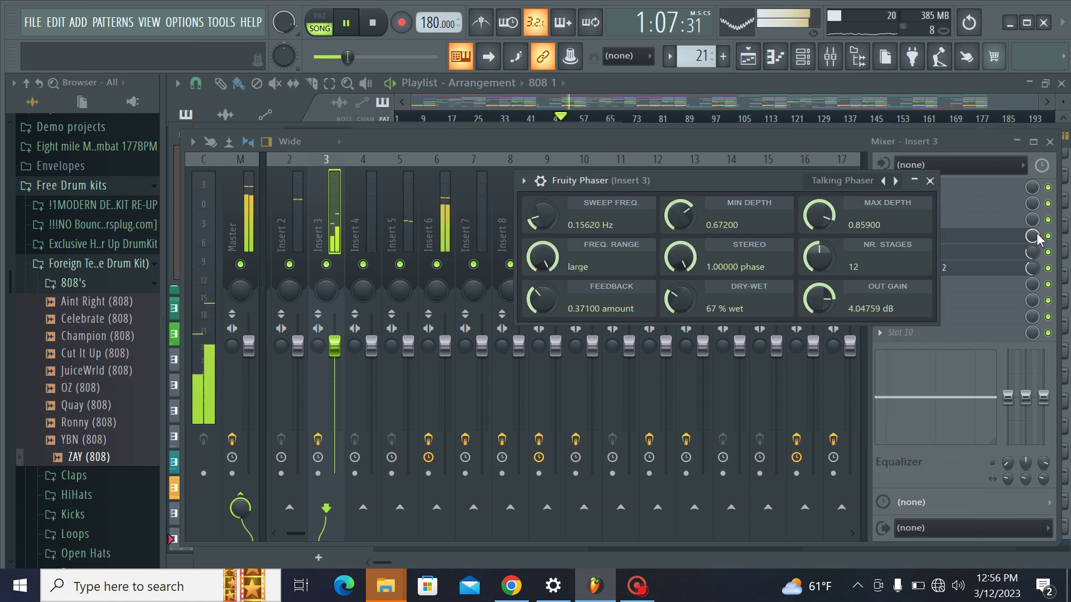
{"action": "left_click_drag", "start_coordinate": [1032, 236], "coordinate": [1032, 255]}
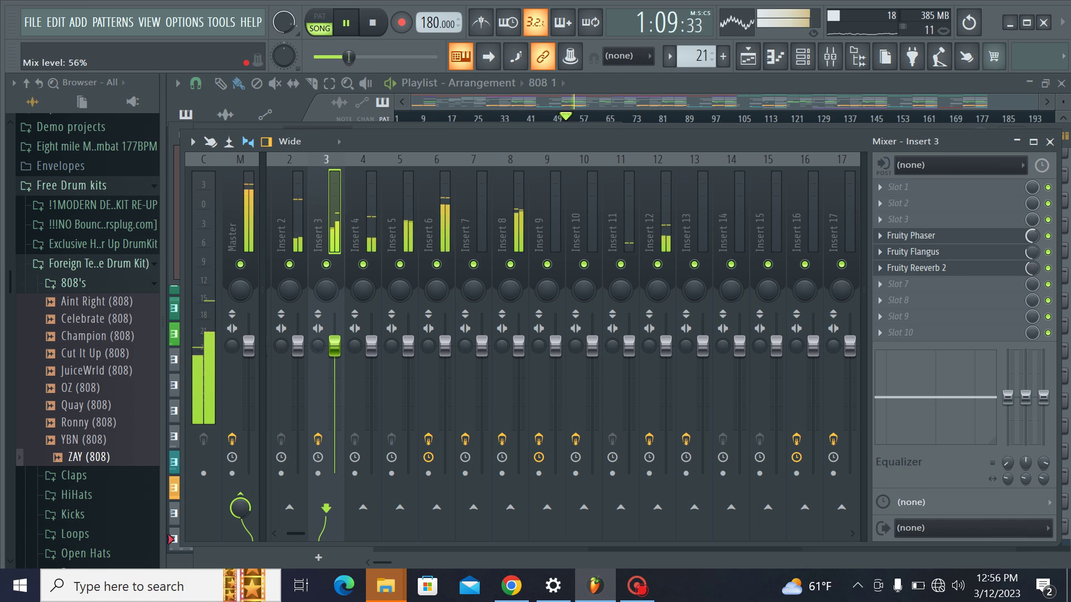
Step: Add Fruity PanOMatic to slot 3 of Insert 3, set its LFO to pan and strongly reduce its mix level
{"action": "left_click", "coordinate": [954, 219]}
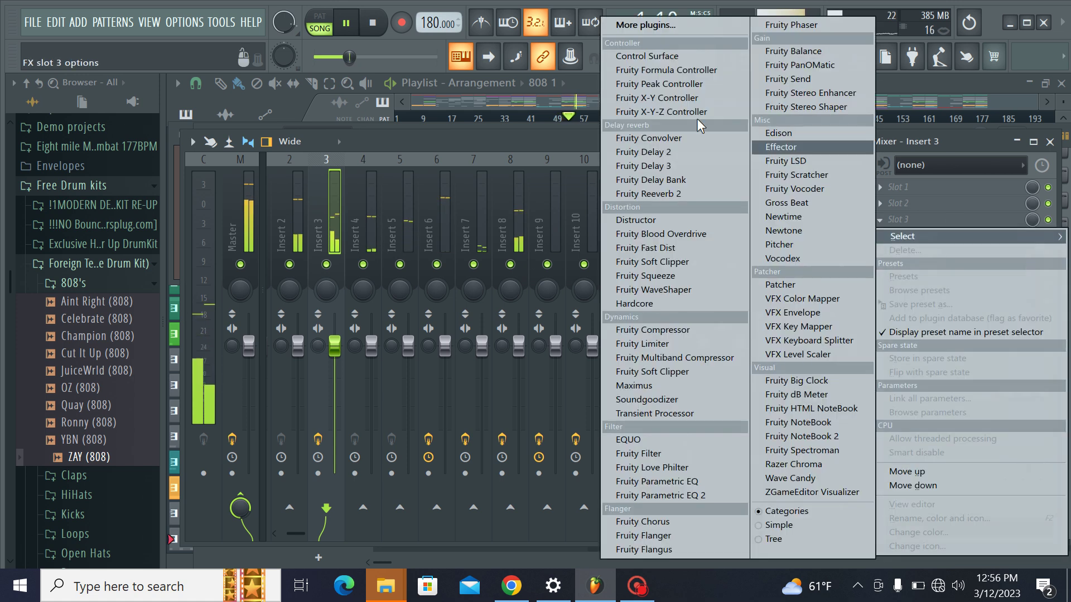
{"action": "left_click", "coordinate": [800, 65]}
{"action": "left_click", "coordinate": [305, 297]}
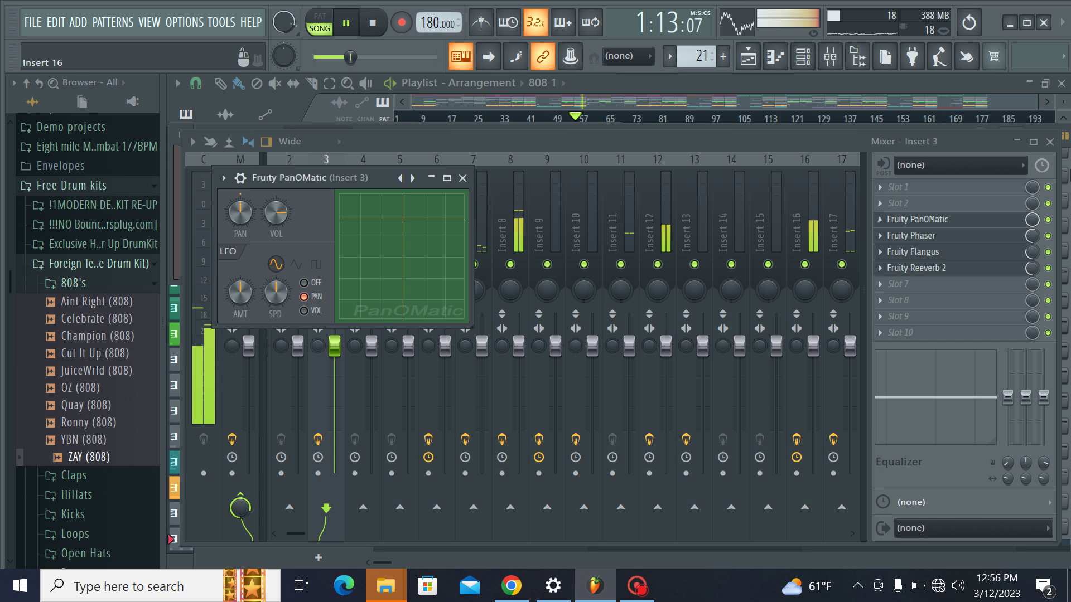
{"action": "left_click_drag", "start_coordinate": [1032, 220], "coordinate": [1032, 285]}
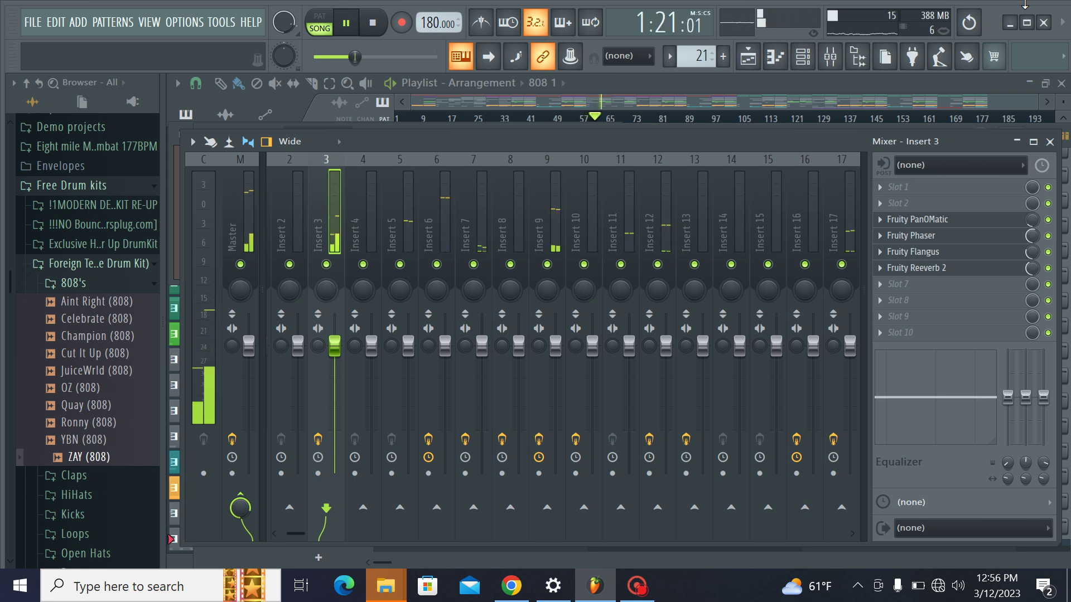
Step: Add Fruity Flangus to slot 5 of Insert 5 and reduce its mix level
{"action": "left_click", "coordinate": [393, 216]}
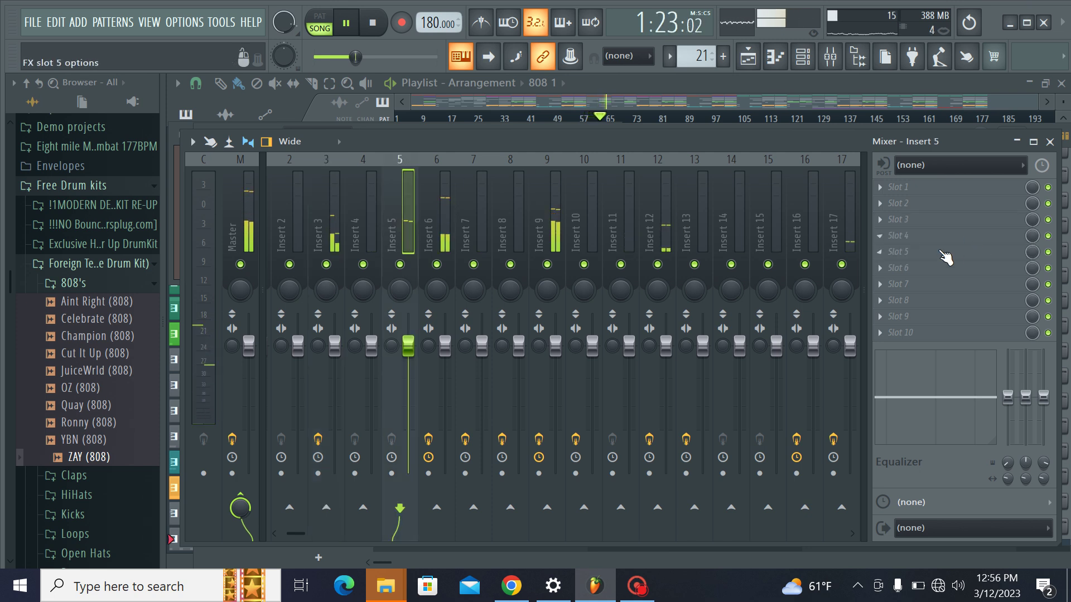
{"action": "left_click", "coordinate": [946, 257]}
{"action": "left_click", "coordinate": [701, 543]}
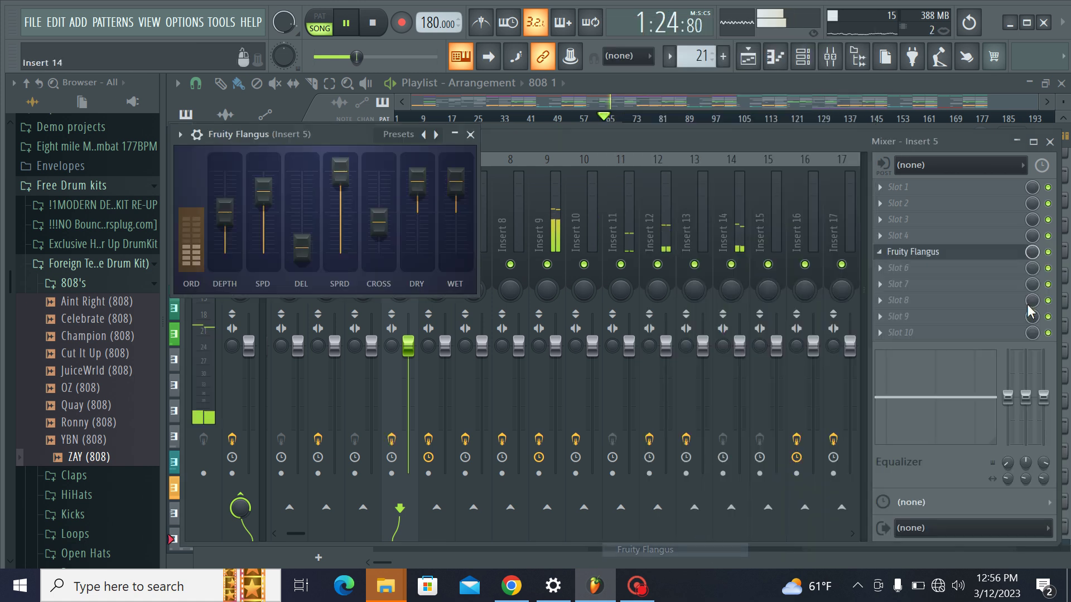
{"action": "left_click_drag", "start_coordinate": [1032, 253], "coordinate": [1032, 290]}
Step: Add Maximus to slot 4 of Insert 5 with the Clear master RMS preset and a 92% mix level
{"action": "left_click", "coordinate": [928, 240]}
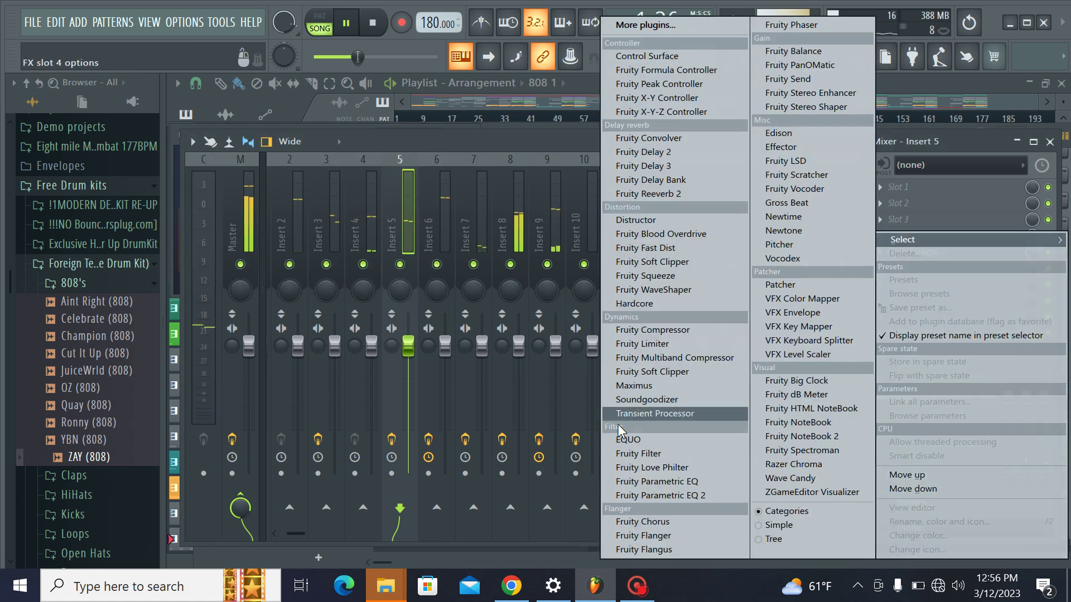
{"action": "left_click", "coordinate": [661, 388]}
{"action": "left_click", "coordinate": [748, 286]}
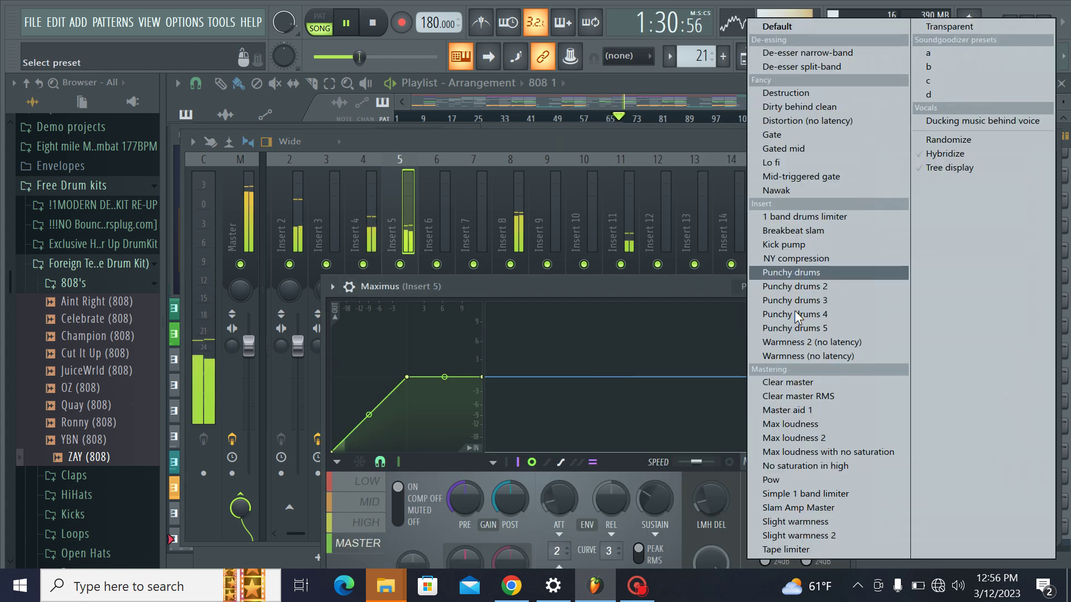
{"action": "left_click", "coordinate": [798, 396]}
{"action": "left_click_drag", "start_coordinate": [1032, 236], "coordinate": [1032, 240]}
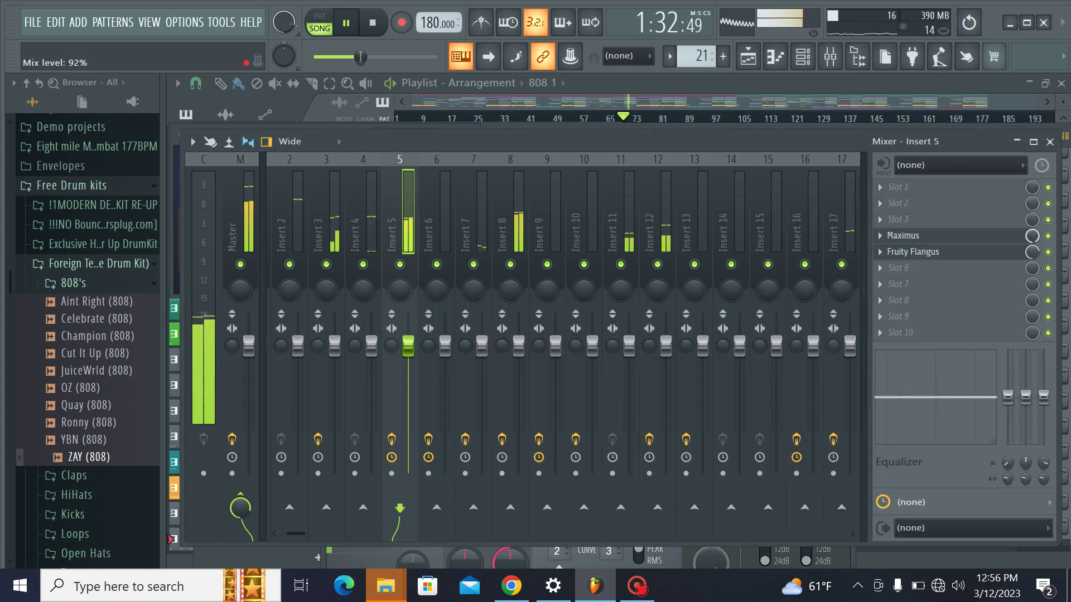
Step: Add Fruity Reeverb 2 to slot 7 of Insert 5 and set its mix level to 48%
{"action": "left_click", "coordinate": [903, 284]}
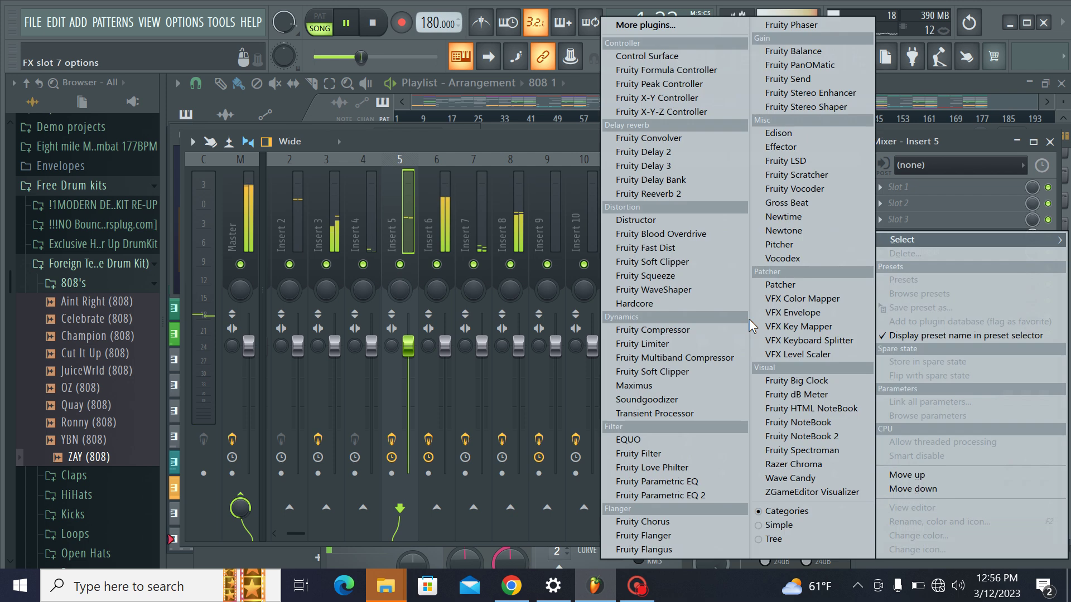
{"action": "left_click", "coordinate": [620, 194]}
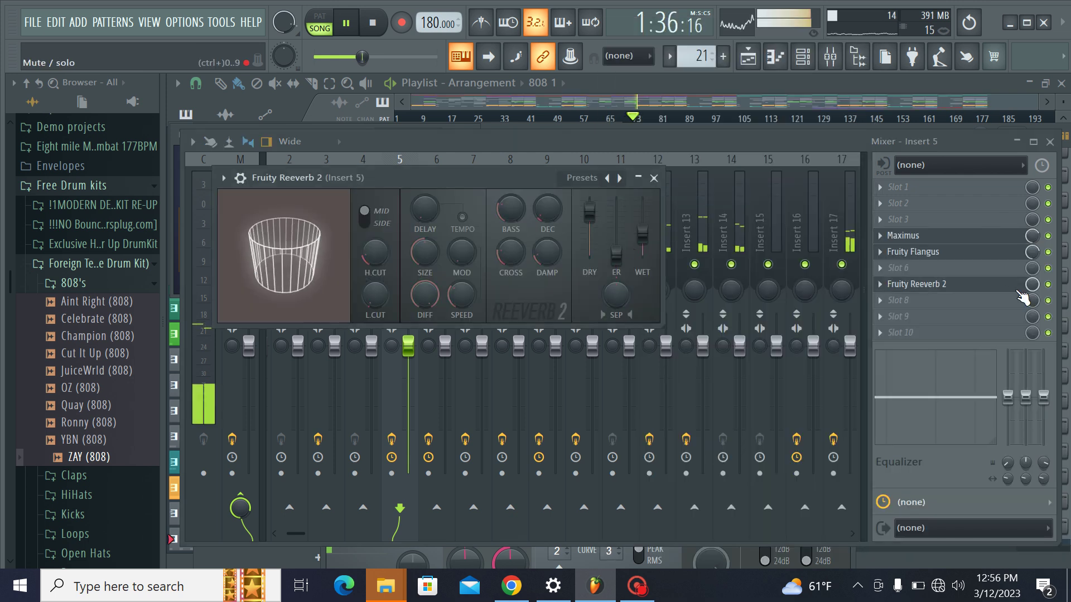
{"action": "left_click_drag", "start_coordinate": [1032, 285], "coordinate": [1031, 301]}
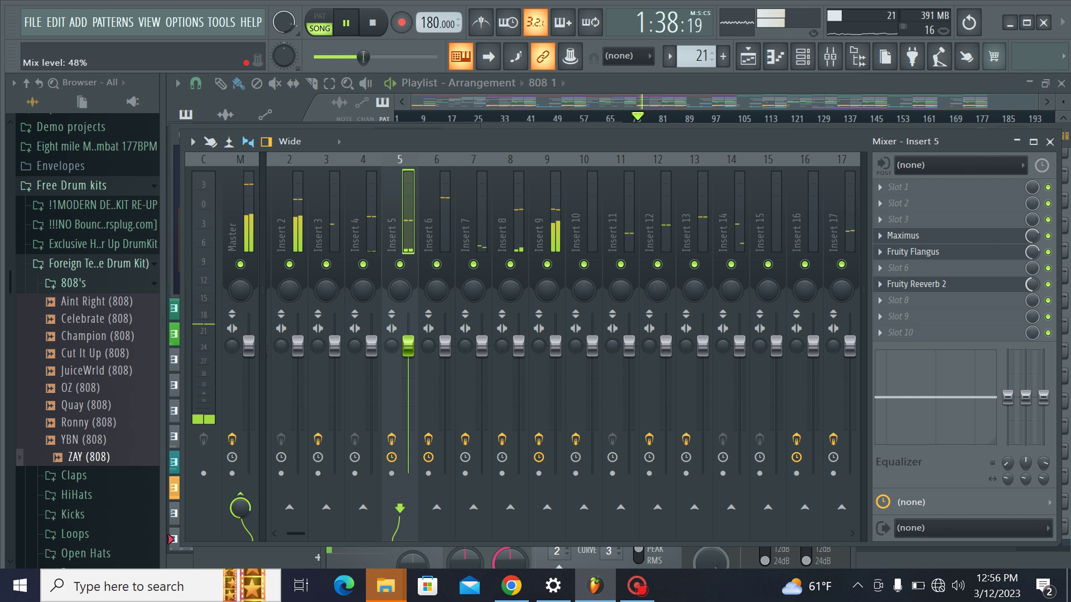
Step: Add Fruity Stereo Shaper to slot 3 of Insert 5 and reduce its mix level
{"action": "left_click", "coordinate": [901, 219]}
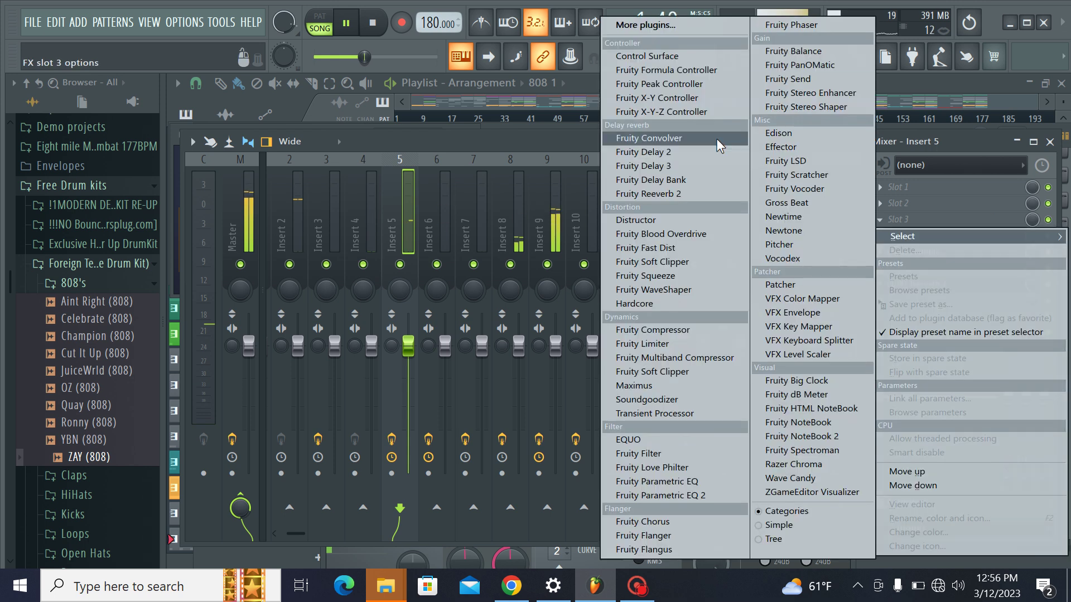
{"action": "left_click", "coordinate": [801, 107]}
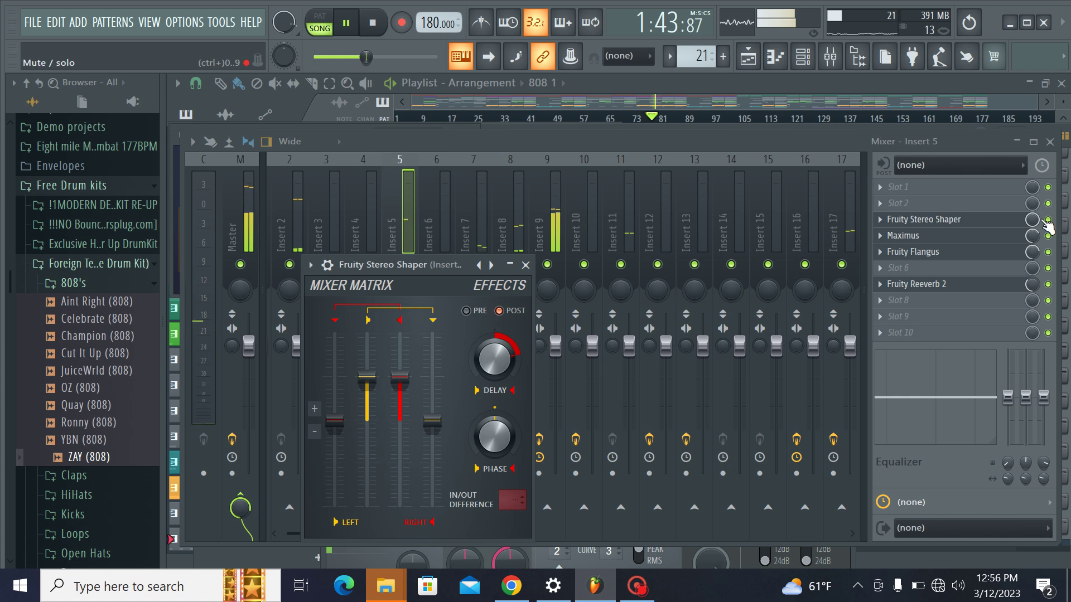
{"action": "left_click_drag", "start_coordinate": [1032, 219], "coordinate": [1031, 231]}
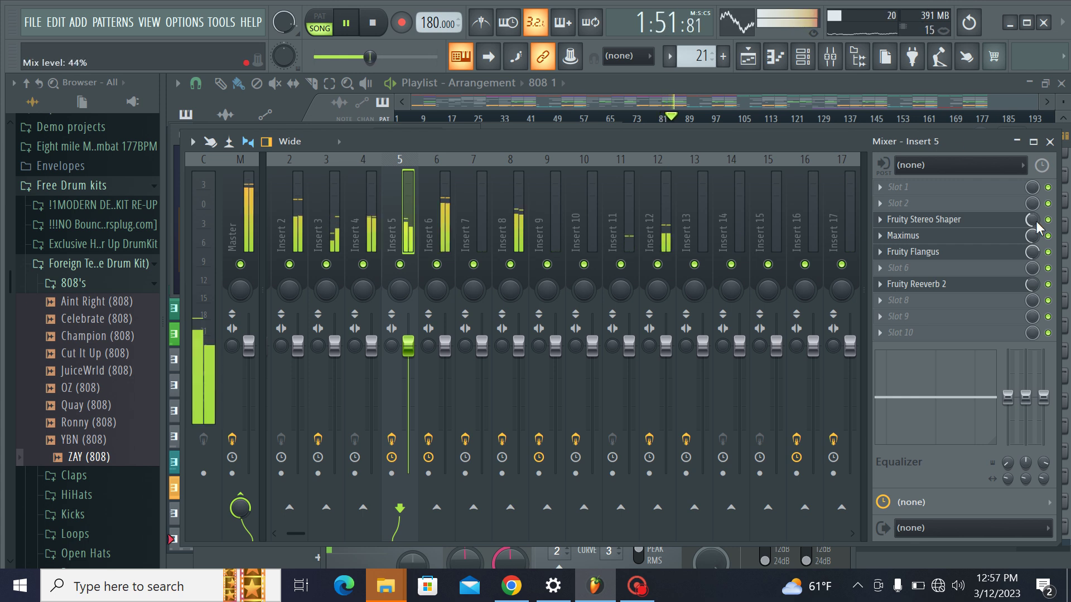
{"action": "left_click_drag", "start_coordinate": [1035, 219], "coordinate": [1036, 214]}
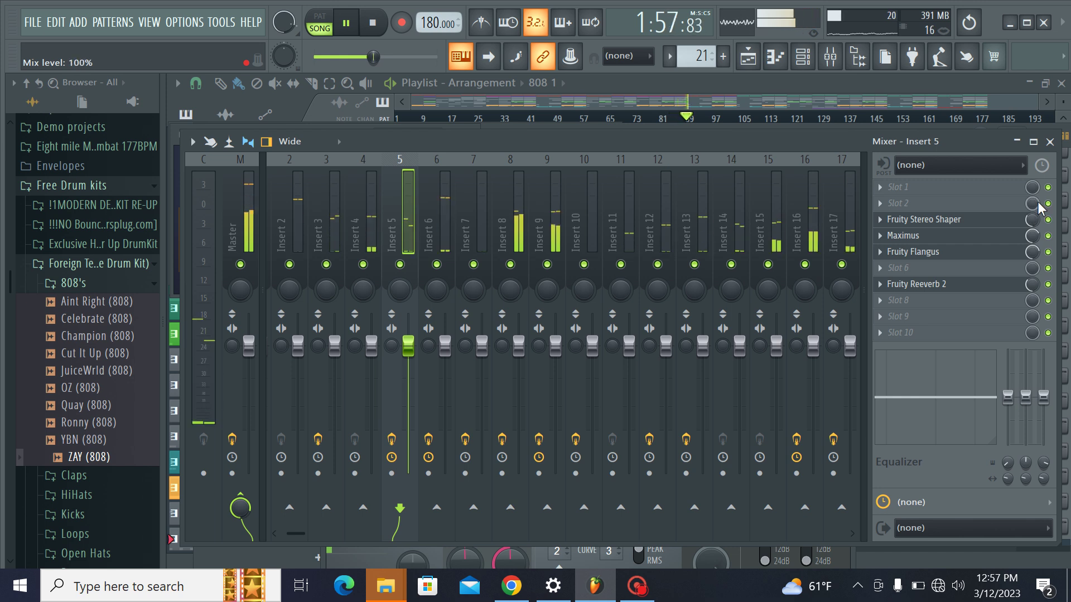
Step: Add Fruity Convolver to slot 8 of Insert 12 and reduce its mix level
{"action": "left_click", "coordinate": [811, 223]}
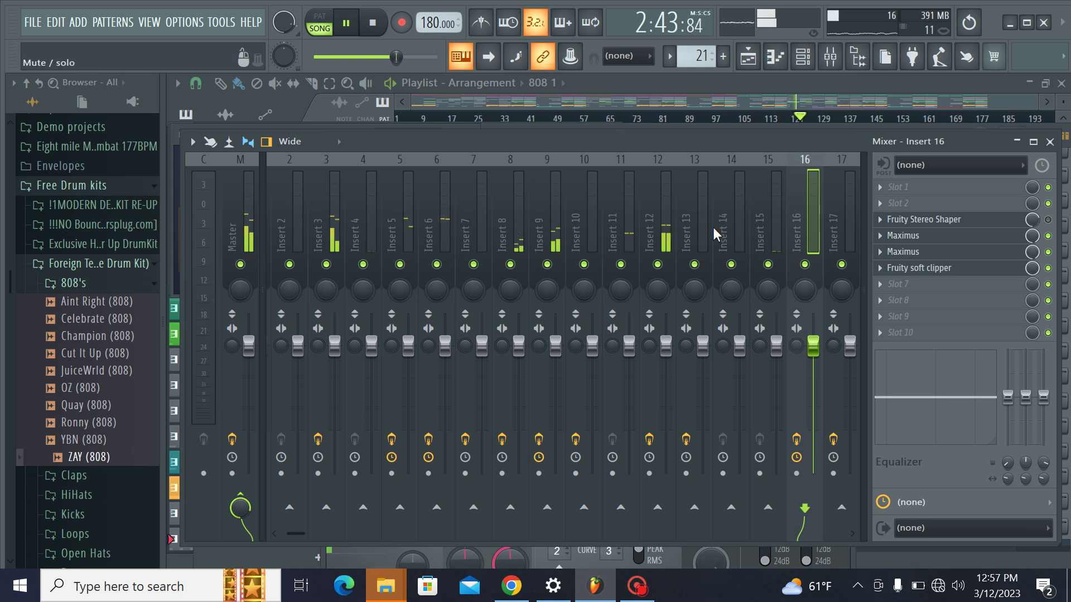
{"action": "left_click", "coordinate": [674, 236]}
{"action": "left_click", "coordinate": [901, 300]}
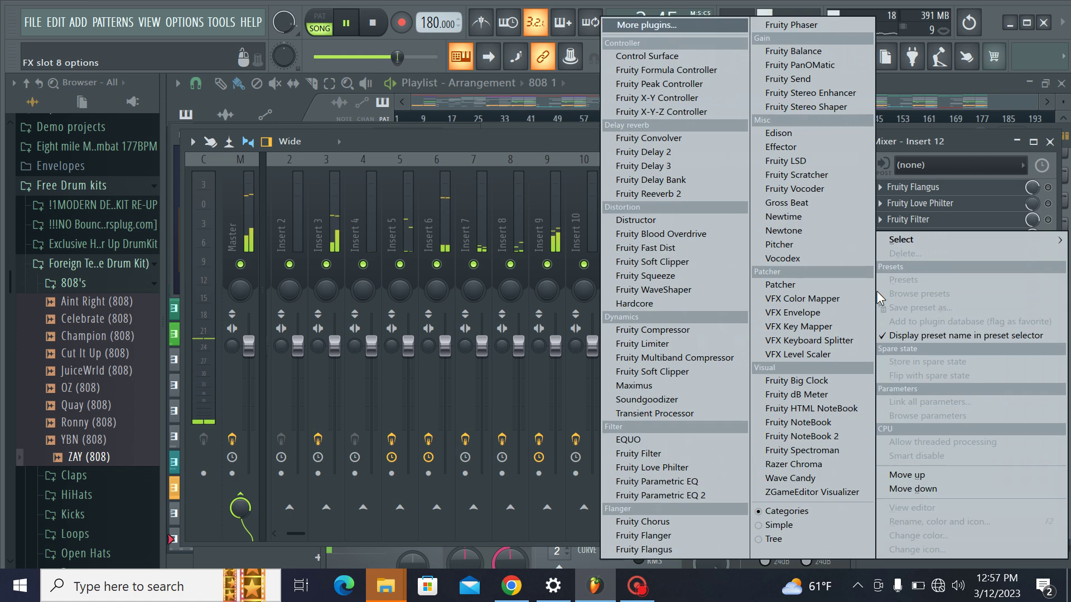
{"action": "left_click", "coordinate": [648, 137]}
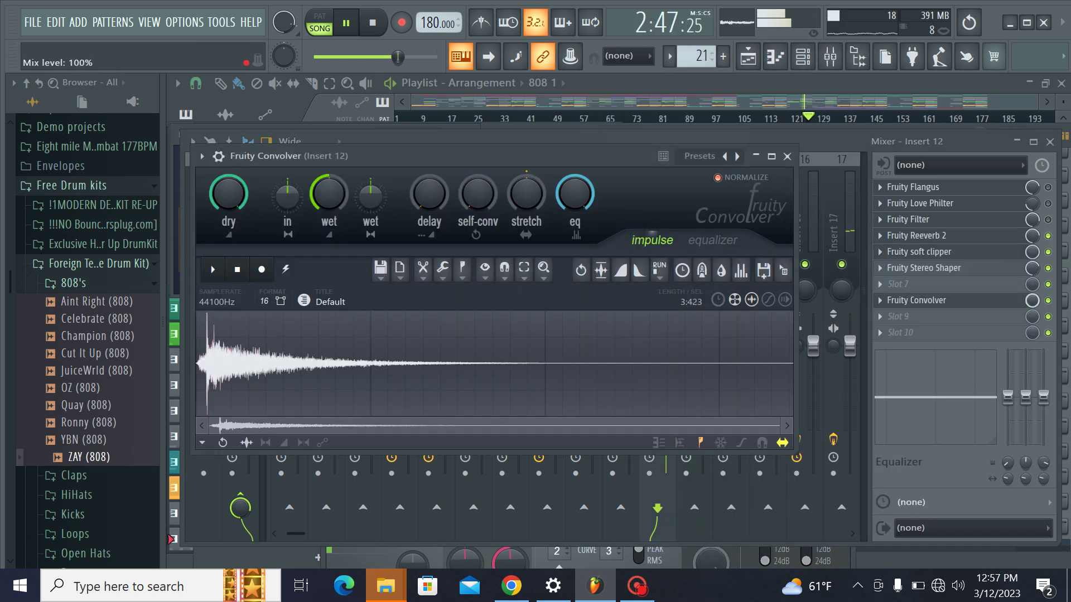
{"action": "left_click_drag", "start_coordinate": [1031, 300], "coordinate": [1032, 324]}
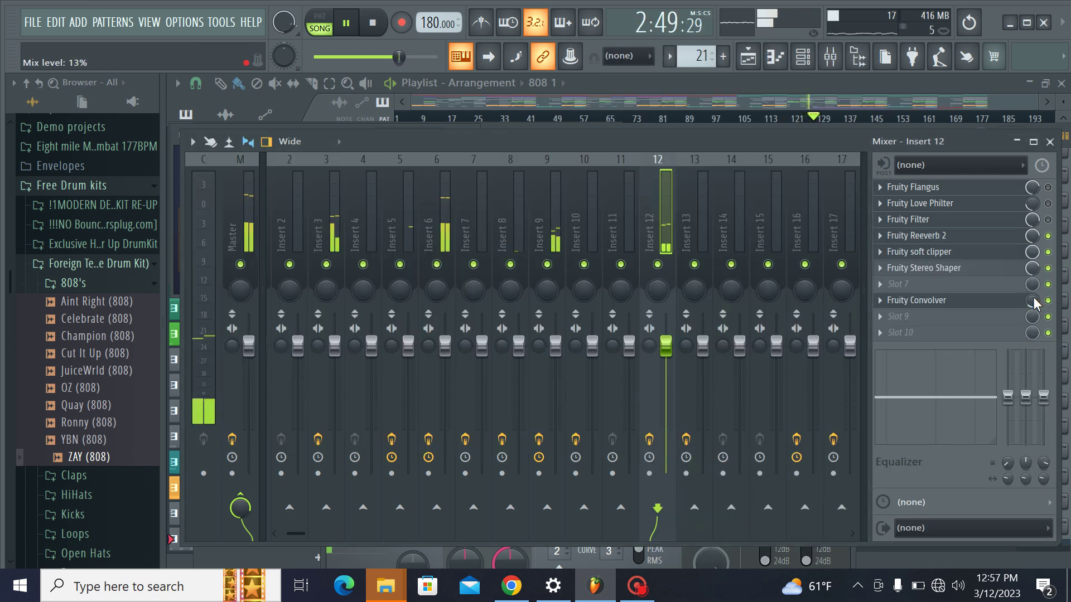
{"action": "left_click_drag", "start_coordinate": [1033, 303], "coordinate": [1032, 297]}
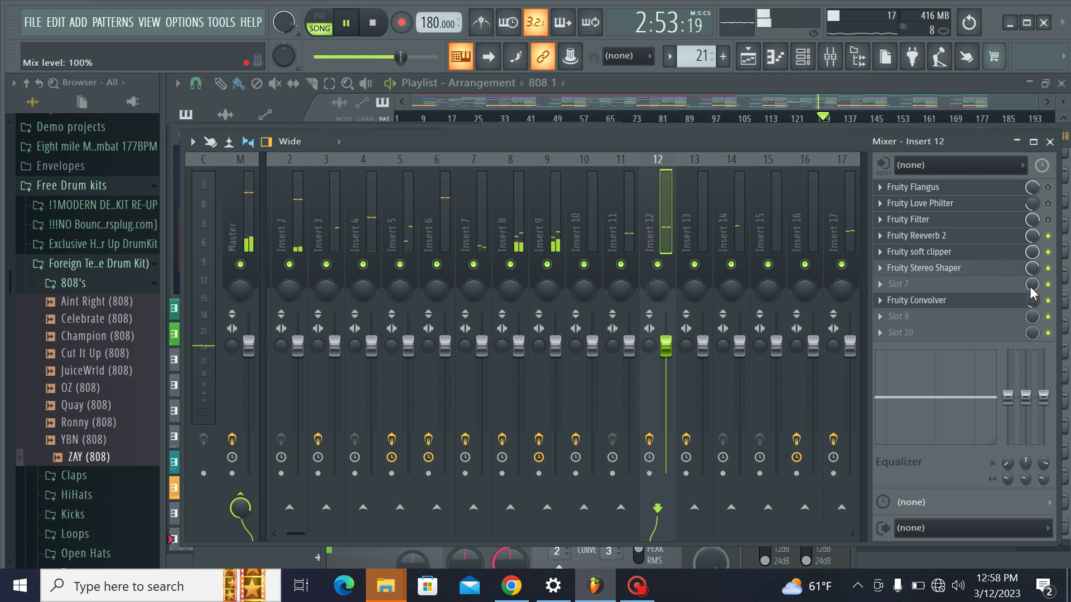
Step: Add Fruity Stereo Shaper to slot 4 of Insert 15
{"action": "left_click", "coordinate": [588, 220]}
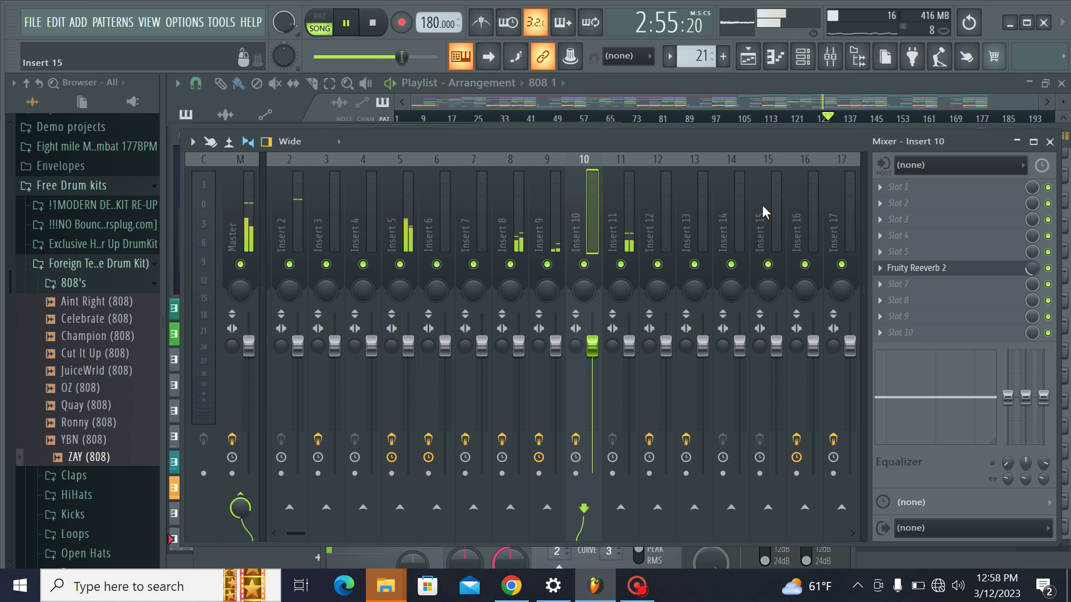
{"action": "left_click", "coordinate": [804, 206]}
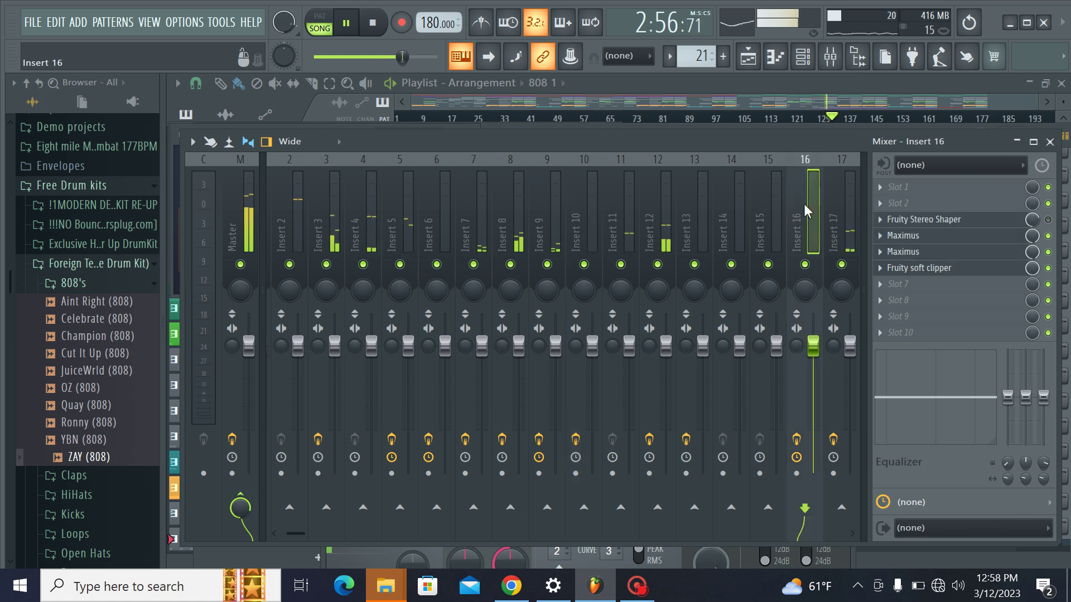
{"action": "left_click", "coordinate": [776, 213]}
{"action": "left_click", "coordinate": [804, 58]}
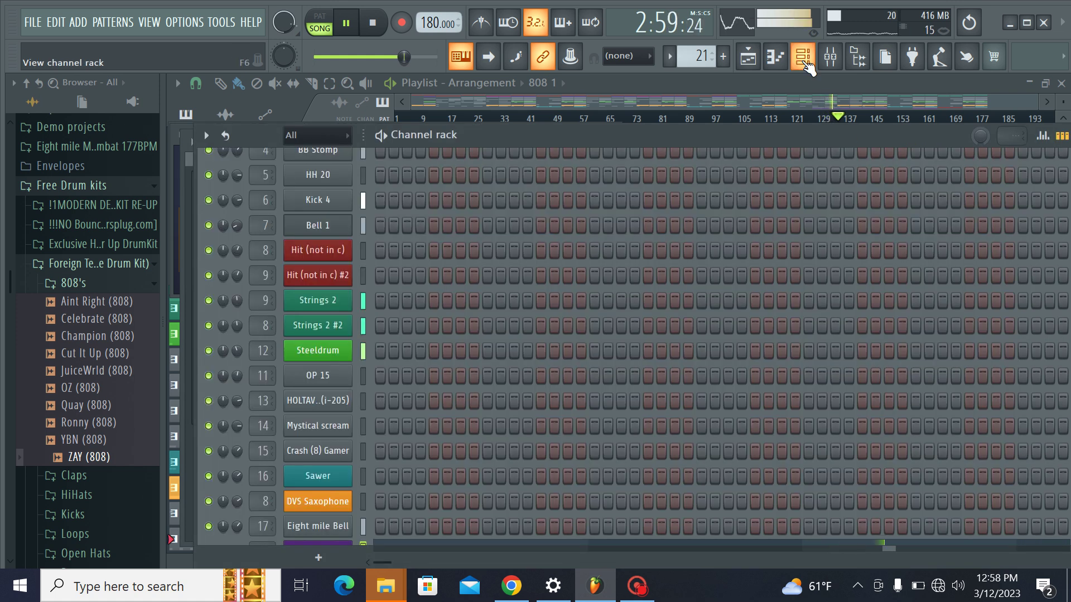
{"action": "left_click", "coordinate": [804, 59]}
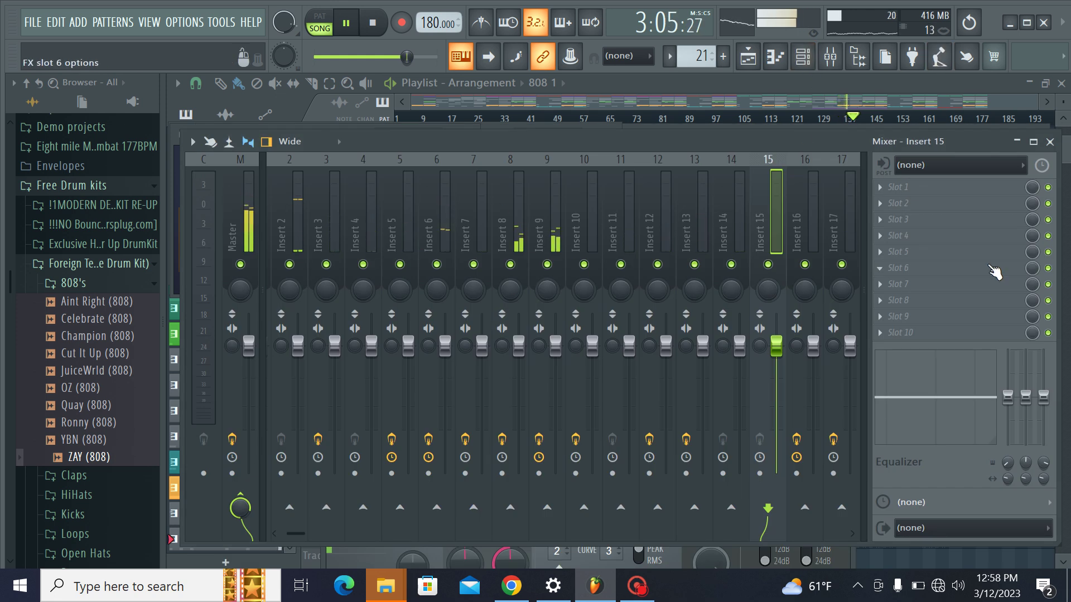
{"action": "left_click", "coordinate": [948, 242]}
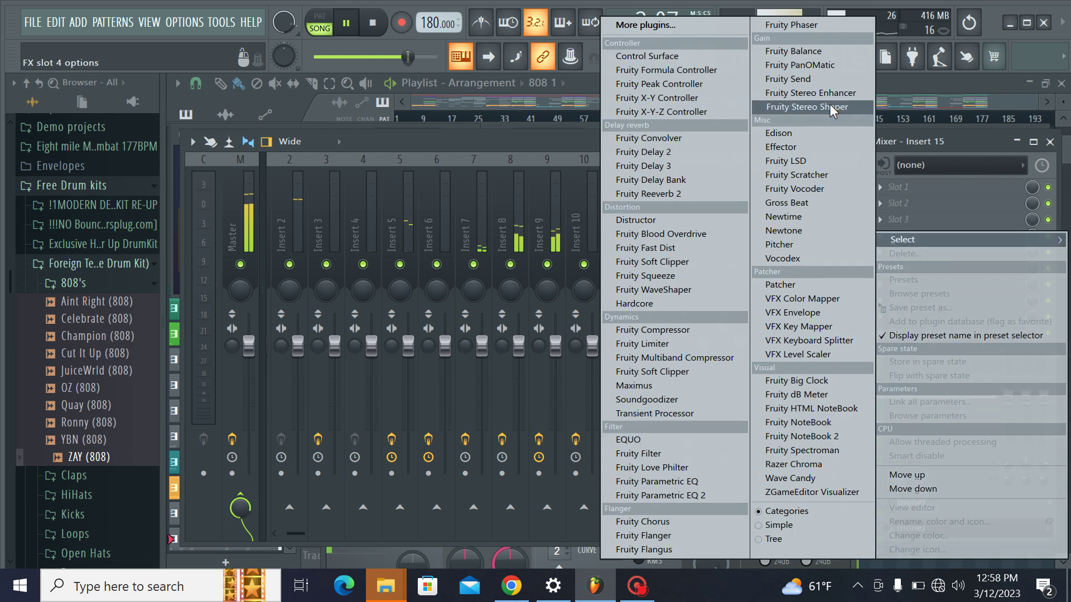
{"action": "left_click", "coordinate": [809, 106]}
Step: Switch Insert 15's Stereo Shaper to the preset with both yellow sliders raised and red sliders centred, and reduce its mix level
{"action": "left_click", "coordinate": [426, 199]}
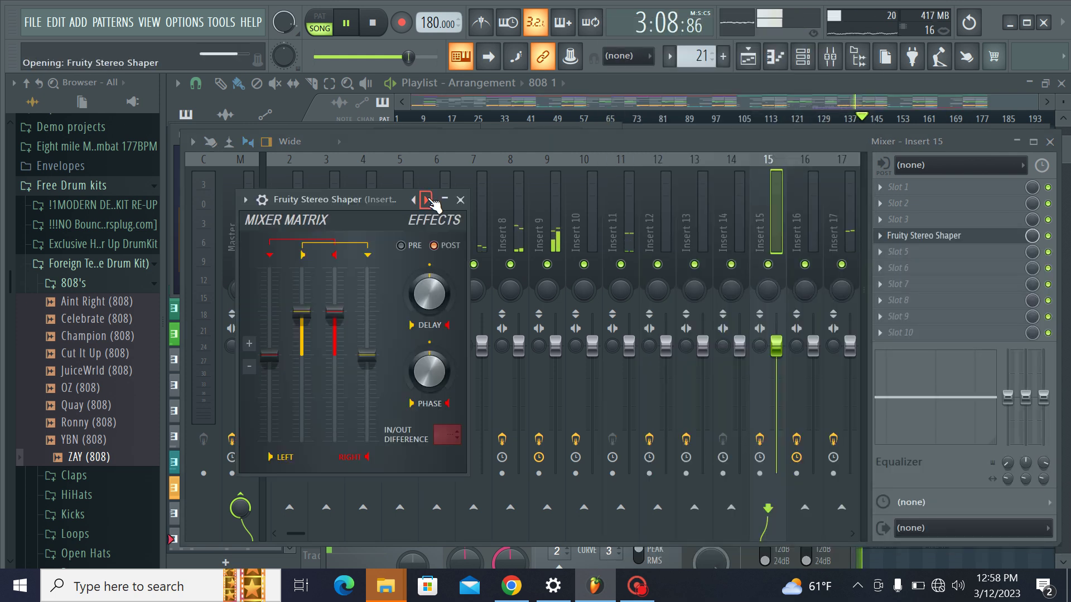
{"action": "left_click", "coordinate": [427, 200]}
{"action": "left_click", "coordinate": [427, 201]}
{"action": "left_click", "coordinate": [427, 201]}
{"action": "left_click", "coordinate": [427, 200]}
{"action": "left_click", "coordinate": [427, 200]}
{"action": "left_click", "coordinate": [428, 201]}
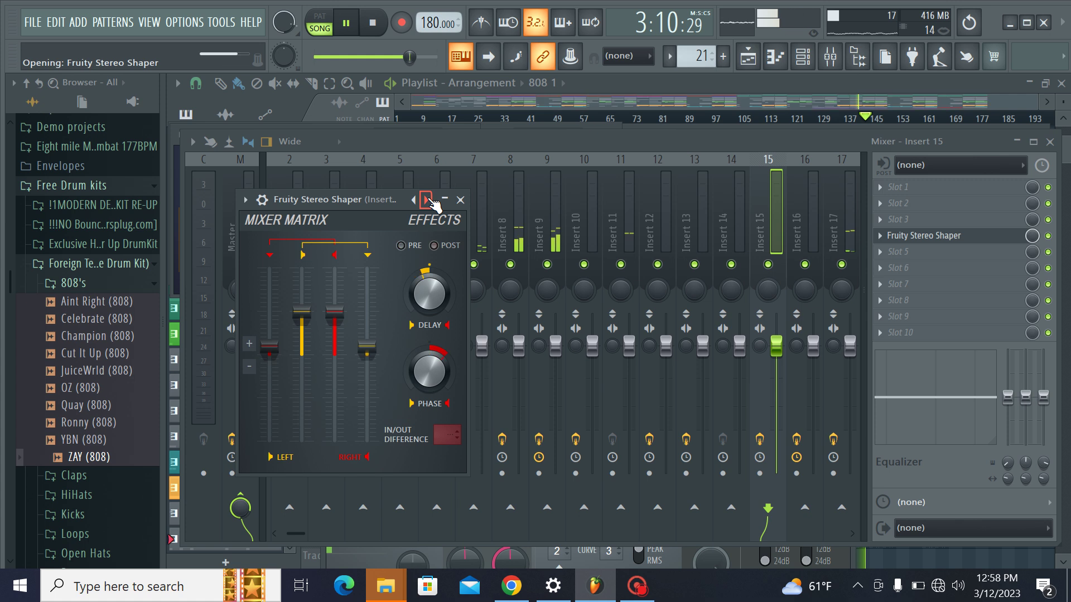
{"action": "left_click", "coordinate": [428, 200]}
{"action": "left_click", "coordinate": [427, 200]}
{"action": "left_click", "coordinate": [427, 200]}
{"action": "left_click", "coordinate": [427, 200]}
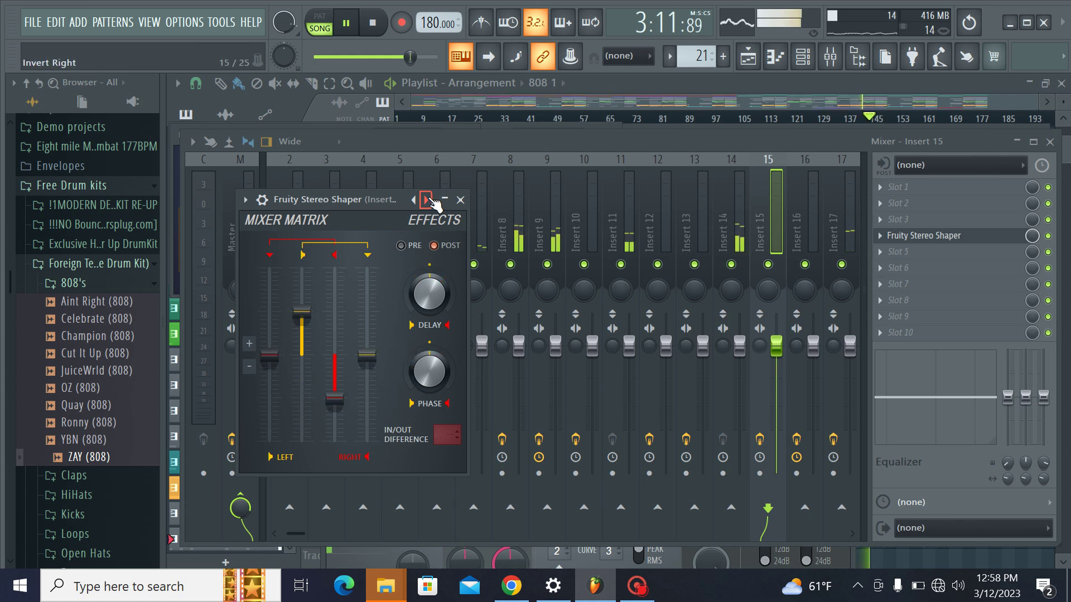
{"action": "left_click", "coordinate": [427, 200]}
{"action": "left_click", "coordinate": [427, 200]}
{"action": "left_click", "coordinate": [427, 200]}
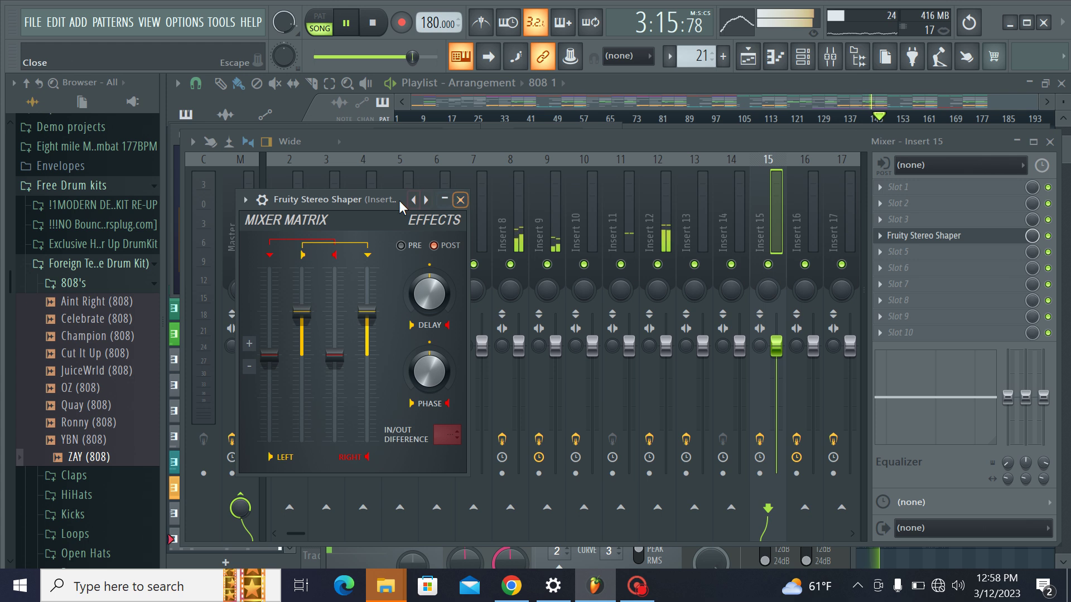
{"action": "left_click_drag", "start_coordinate": [370, 202], "coordinate": [377, 410]}
{"action": "left_click_drag", "start_coordinate": [380, 408], "coordinate": [611, 186]}
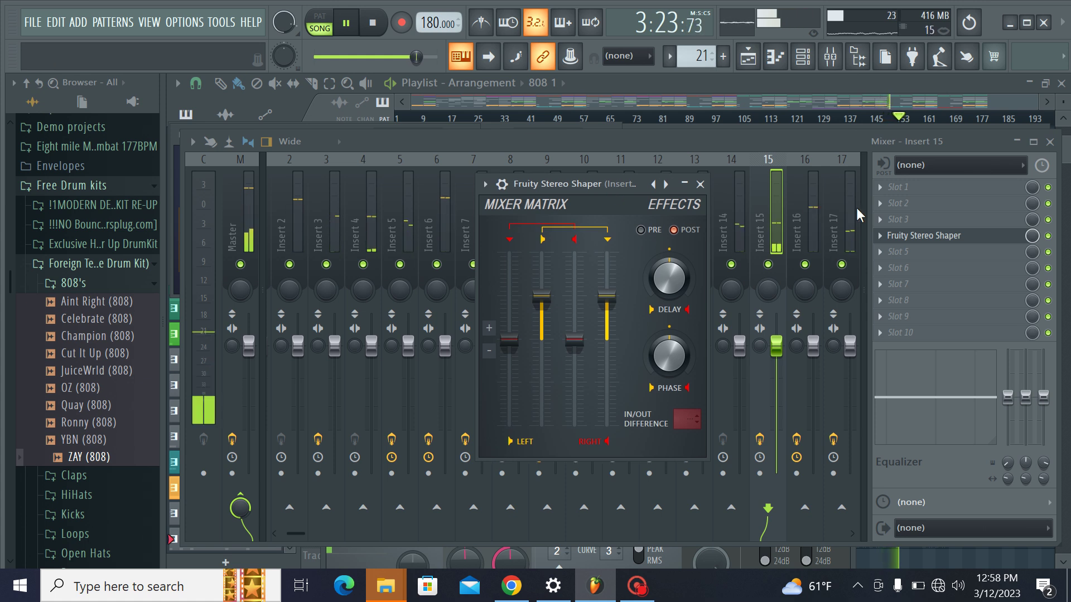
{"action": "left_click_drag", "start_coordinate": [1031, 236], "coordinate": [1031, 284]}
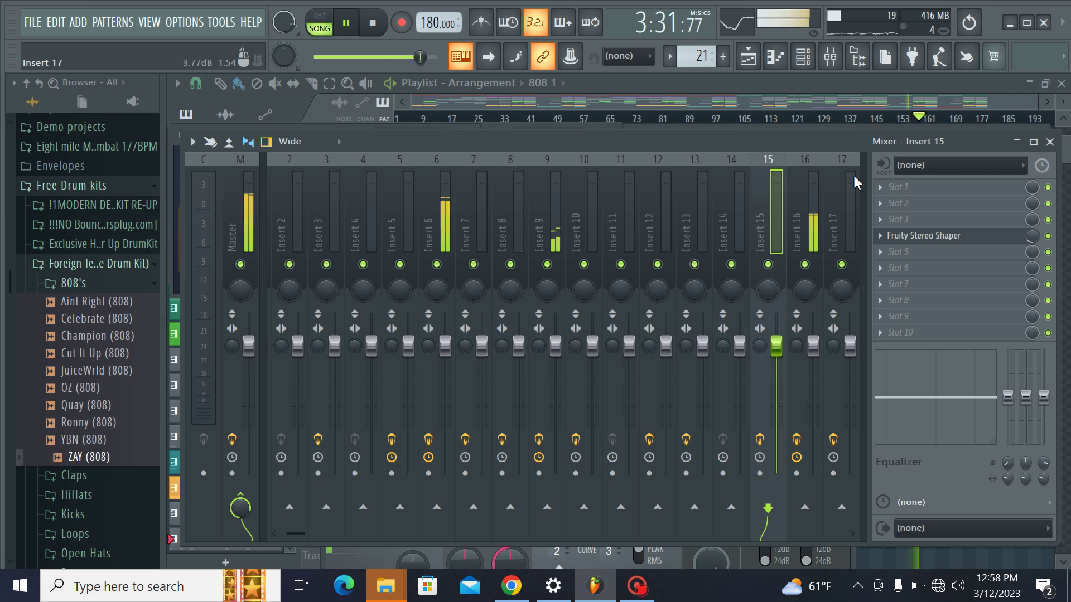
Step: Add Fruity Stereo Shaper to slot 4 of Insert 14, change its preset and reduce its mix level
{"action": "left_click", "coordinate": [742, 234]}
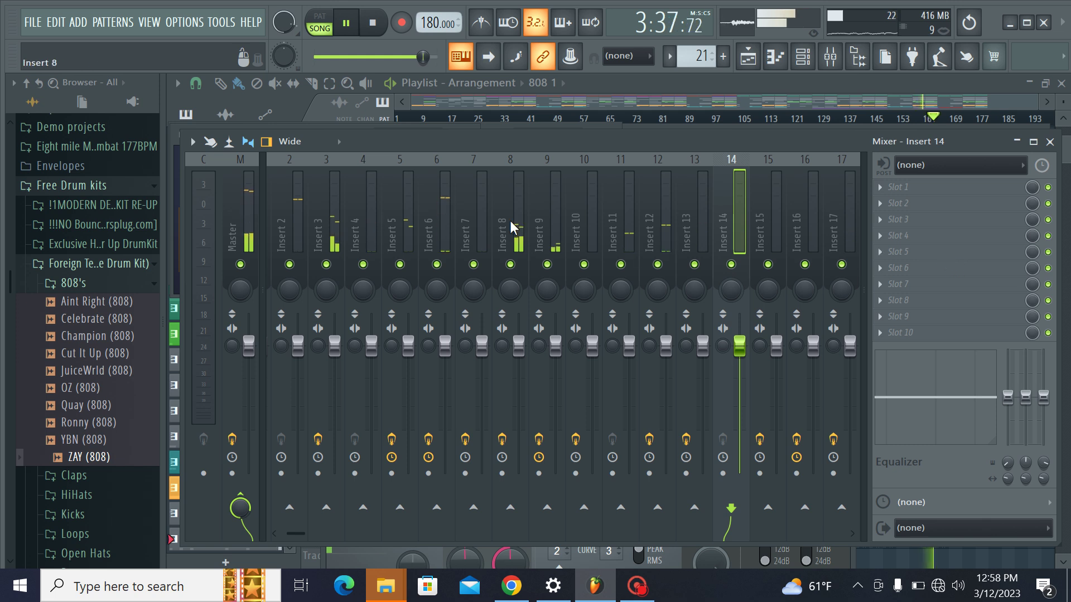
{"action": "left_click", "coordinate": [920, 236]}
{"action": "left_click", "coordinate": [816, 113]}
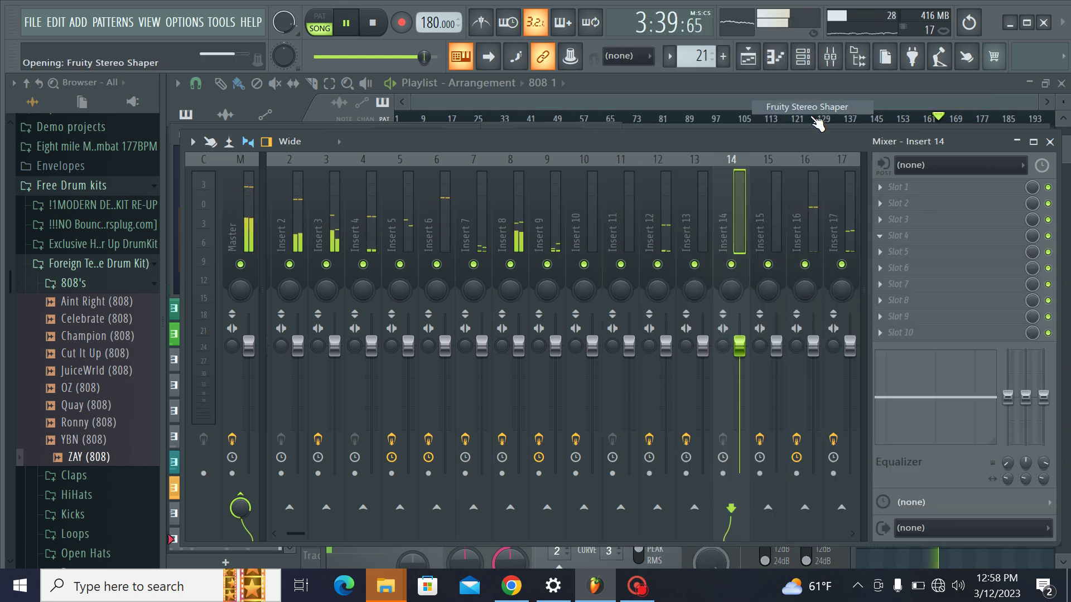
{"action": "left_click", "coordinate": [373, 157]}
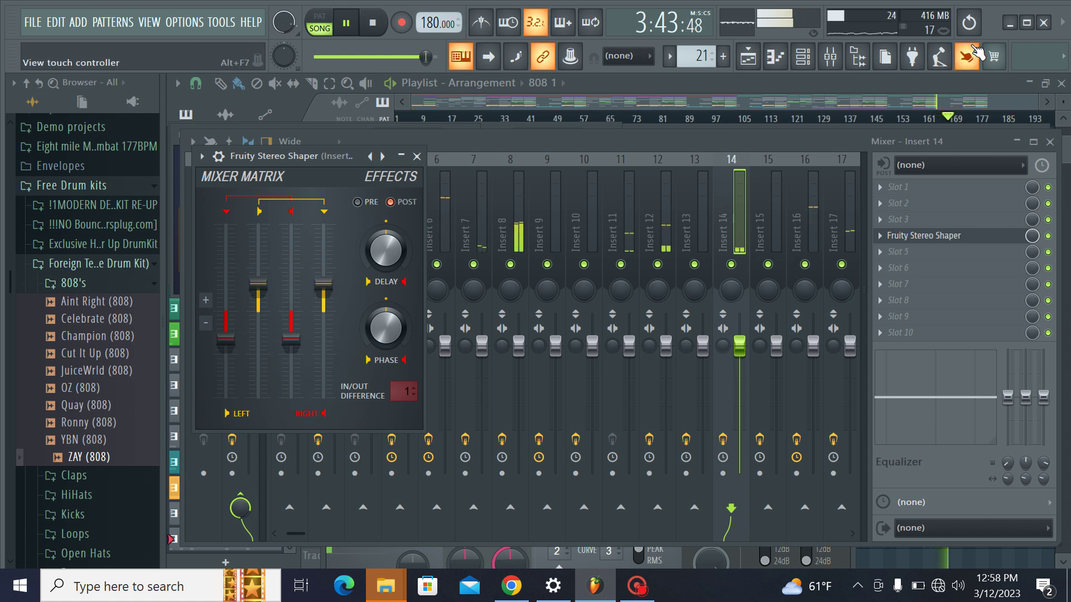
{"action": "left_click_drag", "start_coordinate": [1032, 235], "coordinate": [1033, 262]}
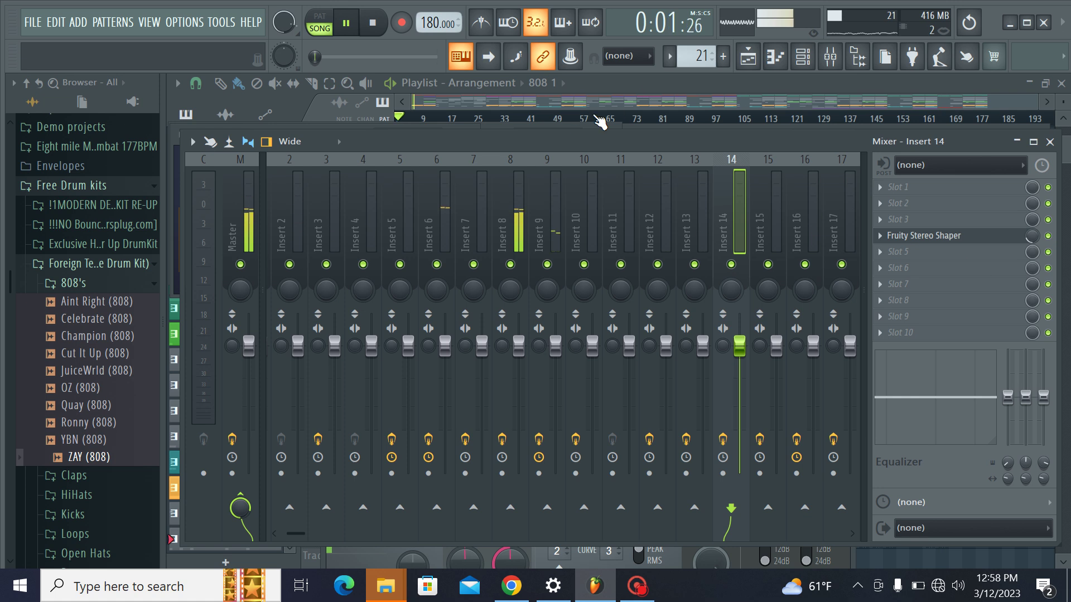
Step: Audition later sections of the arrangement and lower Insert 12's volume fader in the mixer
{"action": "left_click", "coordinate": [657, 119]}
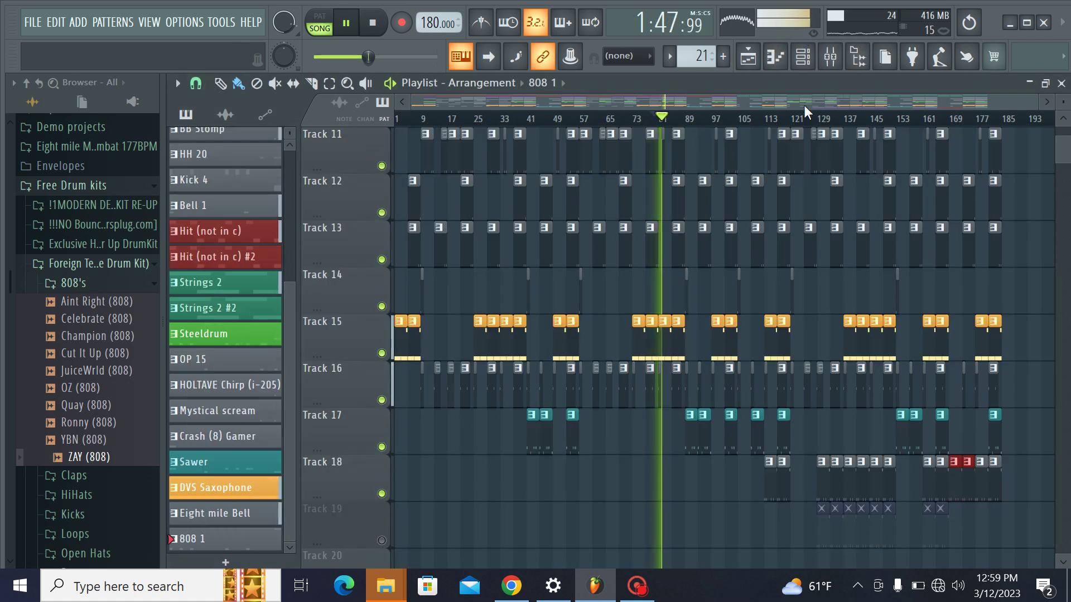
{"action": "left_click", "coordinate": [783, 119]}
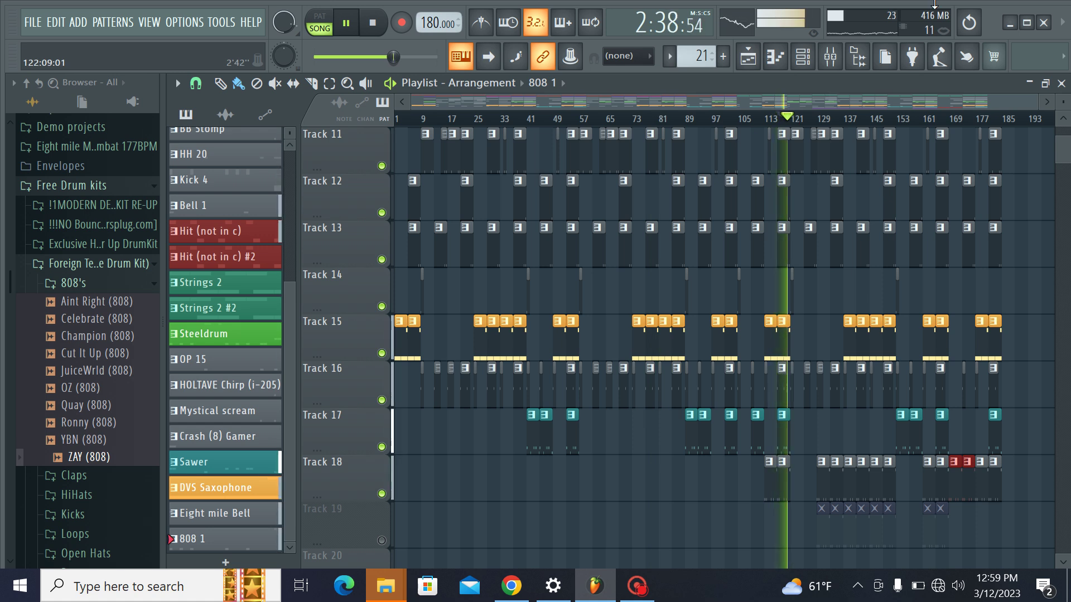
{"action": "left_click", "coordinate": [832, 58]}
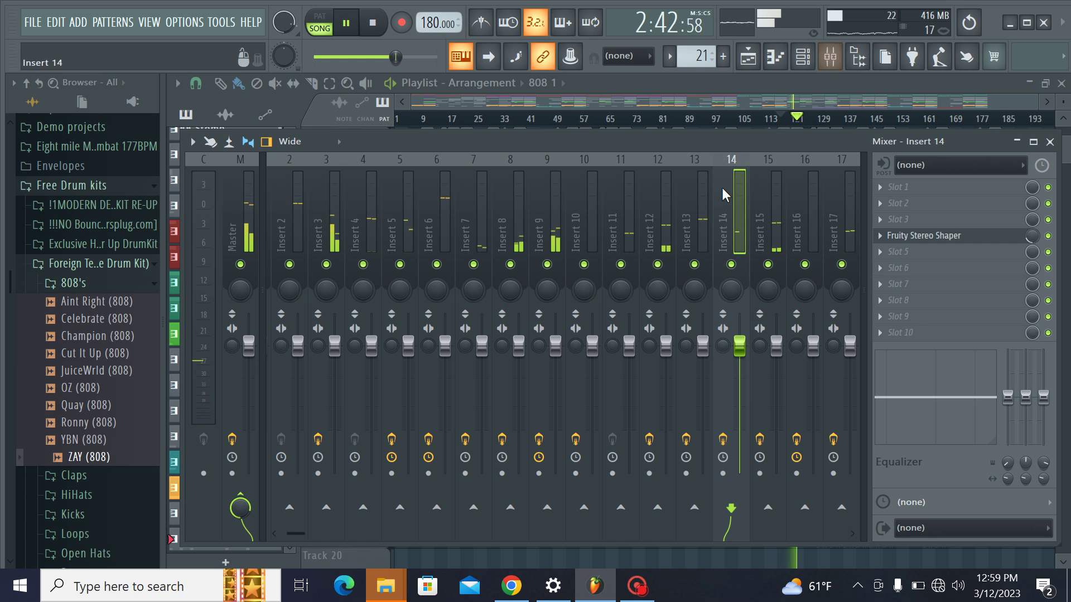
{"action": "left_click", "coordinate": [661, 205]}
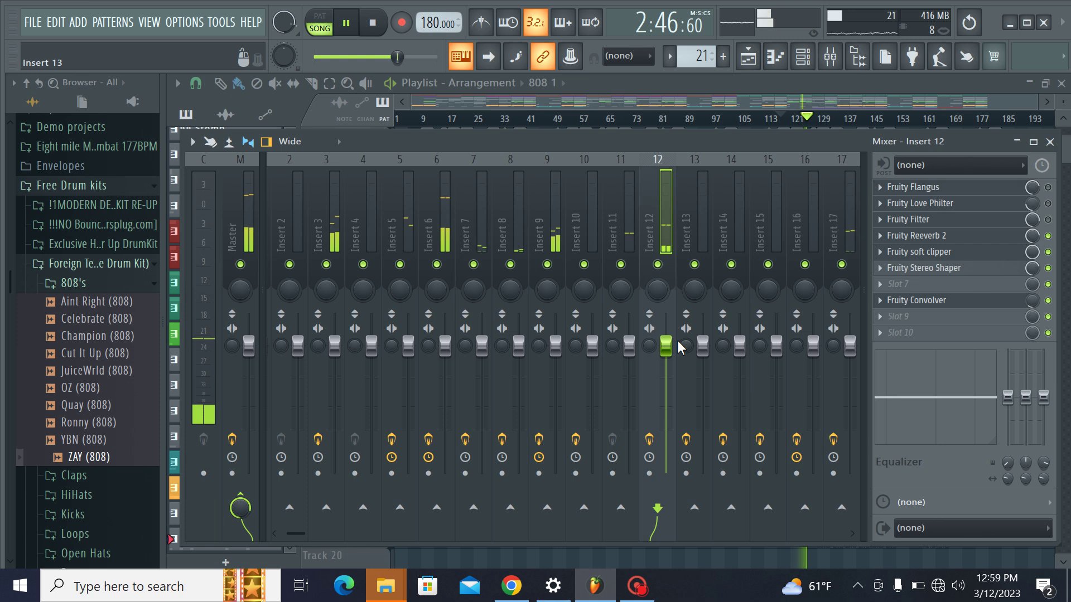
{"action": "left_click_drag", "start_coordinate": [665, 346], "coordinate": [665, 364]}
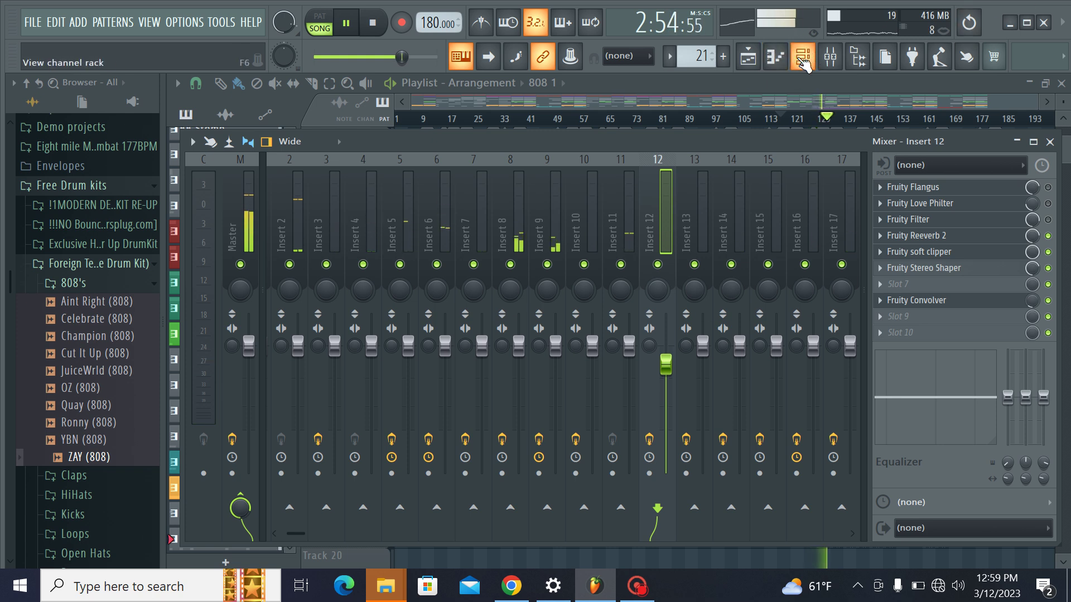
Step: Lower the channel volumes of HH 2 and Kick 4 in the channel rack
{"action": "left_click", "coordinate": [802, 56]}
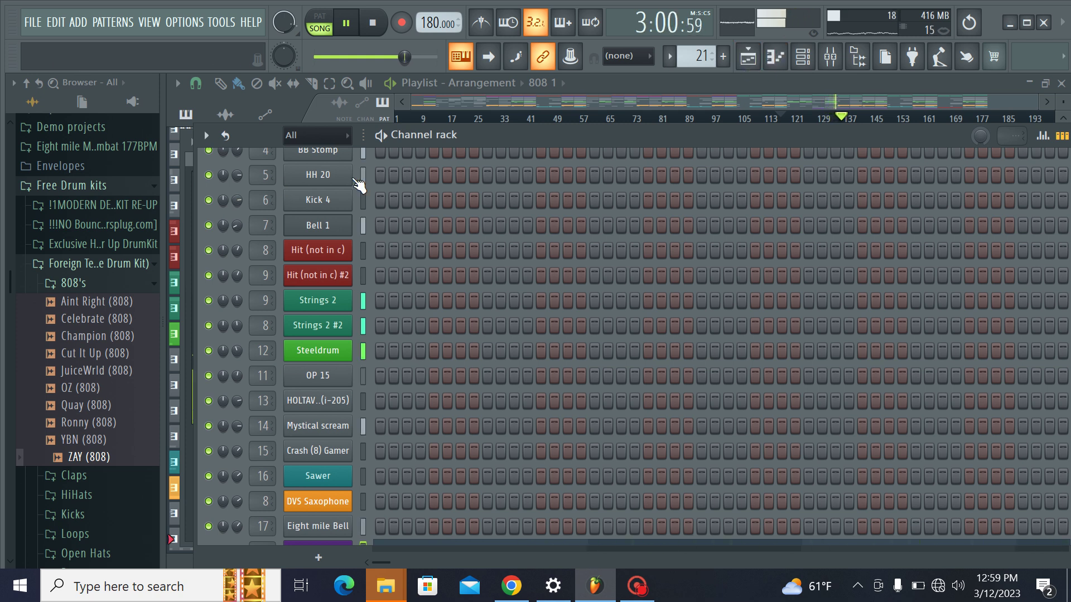
{"action": "scroll", "coordinate": [359, 184], "scroll_direction": "up", "scroll_amount": 3}
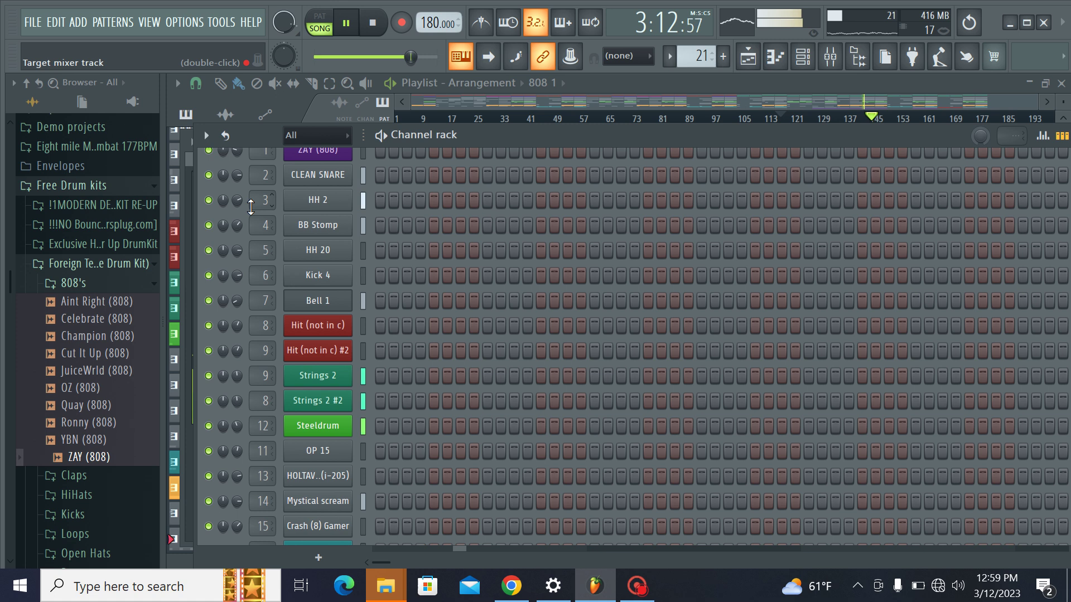
{"action": "left_click_drag", "start_coordinate": [237, 200], "coordinate": [237, 206]}
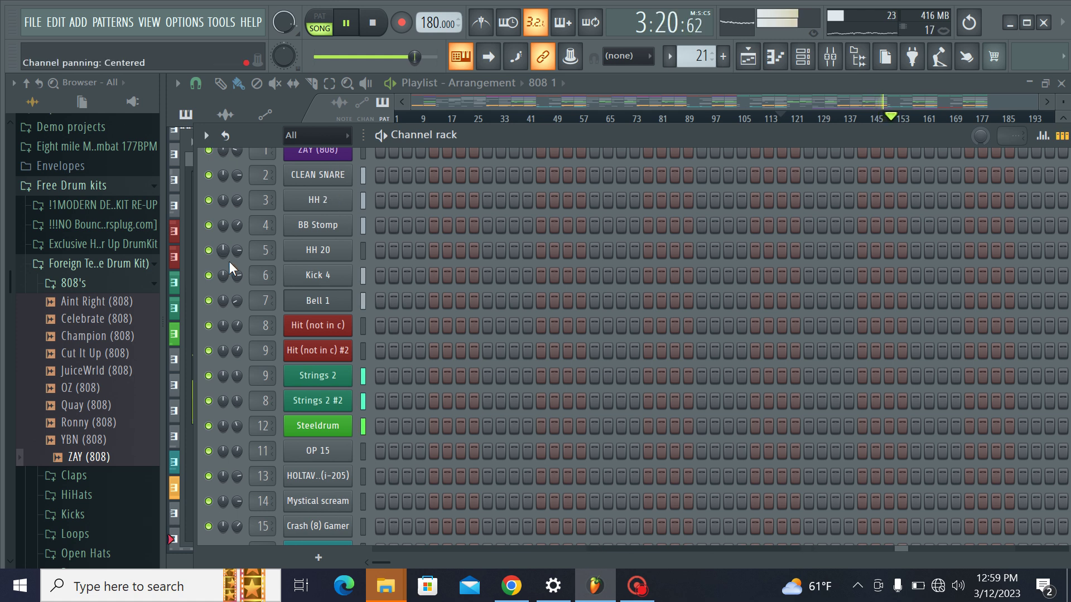
{"action": "left_click_drag", "start_coordinate": [232, 271], "coordinate": [233, 273]}
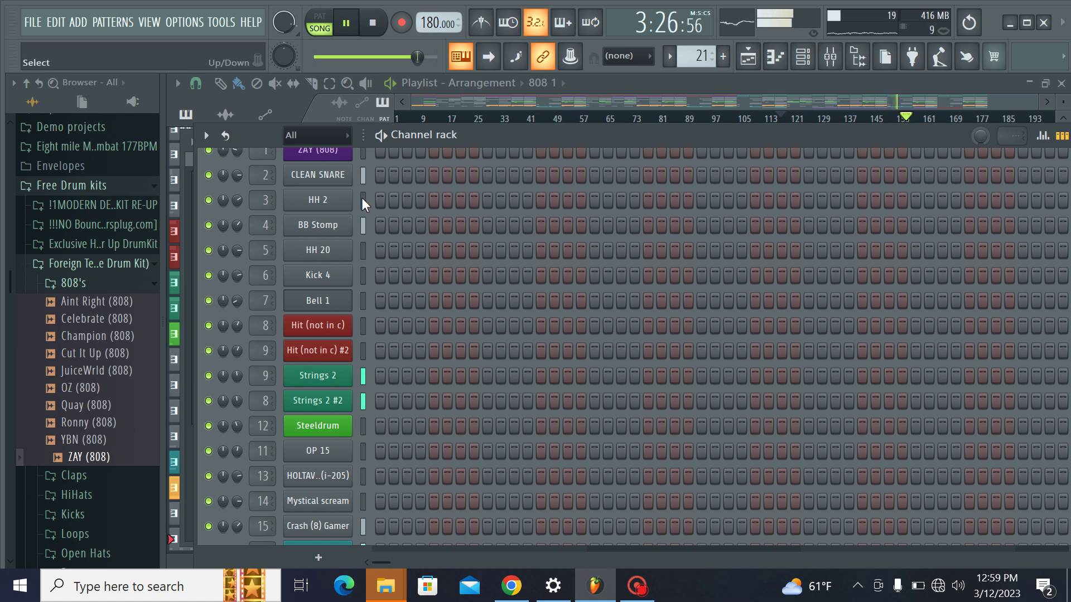
Step: Adjust the channel volumes of Sawer and DVS Saxophone in the channel rack
{"action": "scroll", "coordinate": [329, 290], "scroll_direction": "down", "scroll_amount": 3}
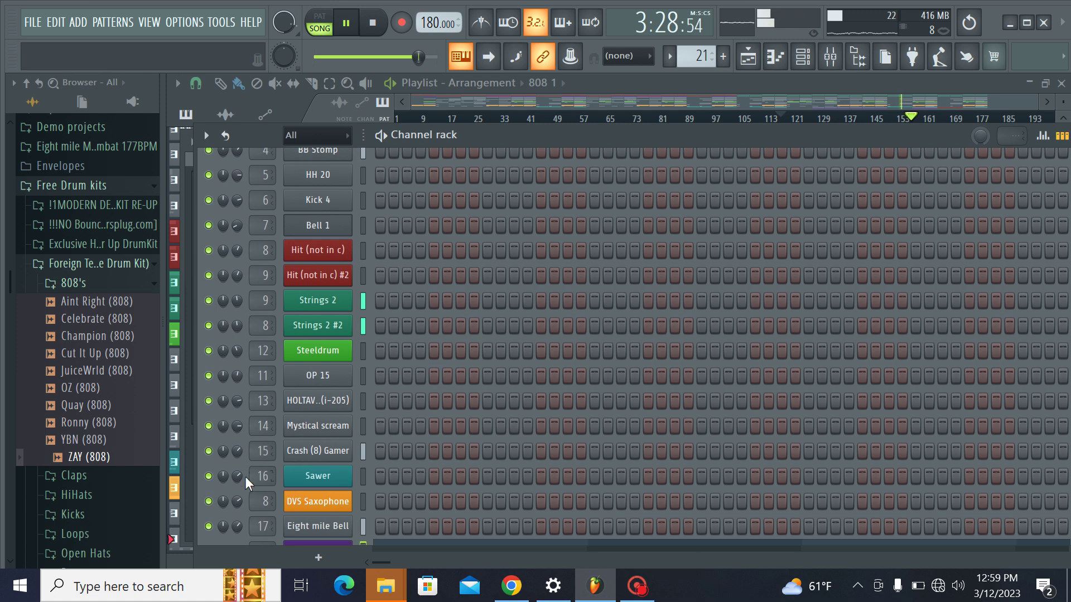
{"action": "left_click_drag", "start_coordinate": [241, 474], "coordinate": [242, 473]}
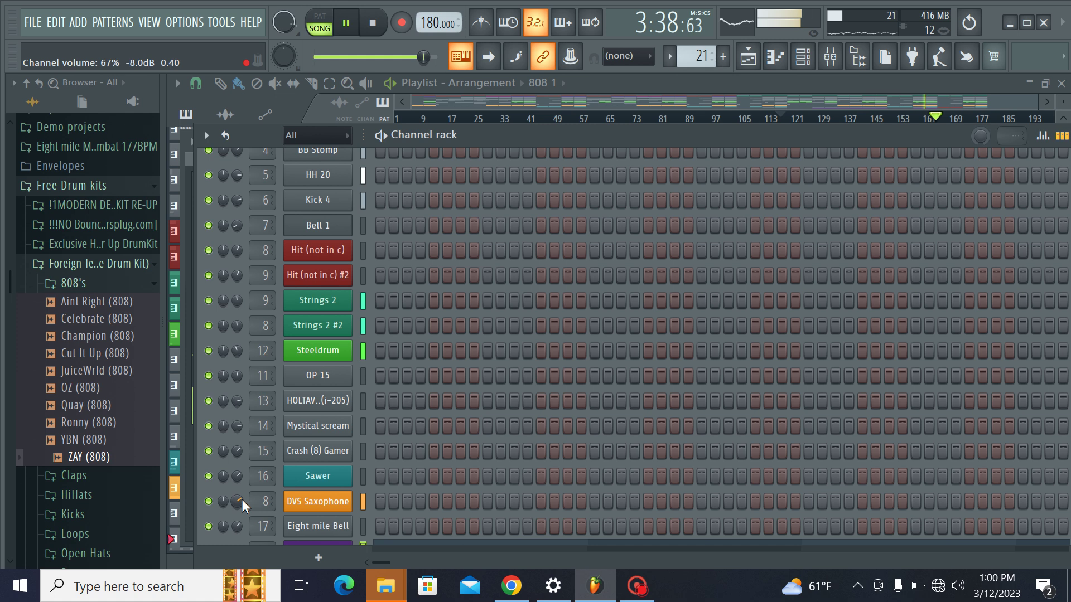
{"action": "left_click_drag", "start_coordinate": [242, 500], "coordinate": [242, 502]}
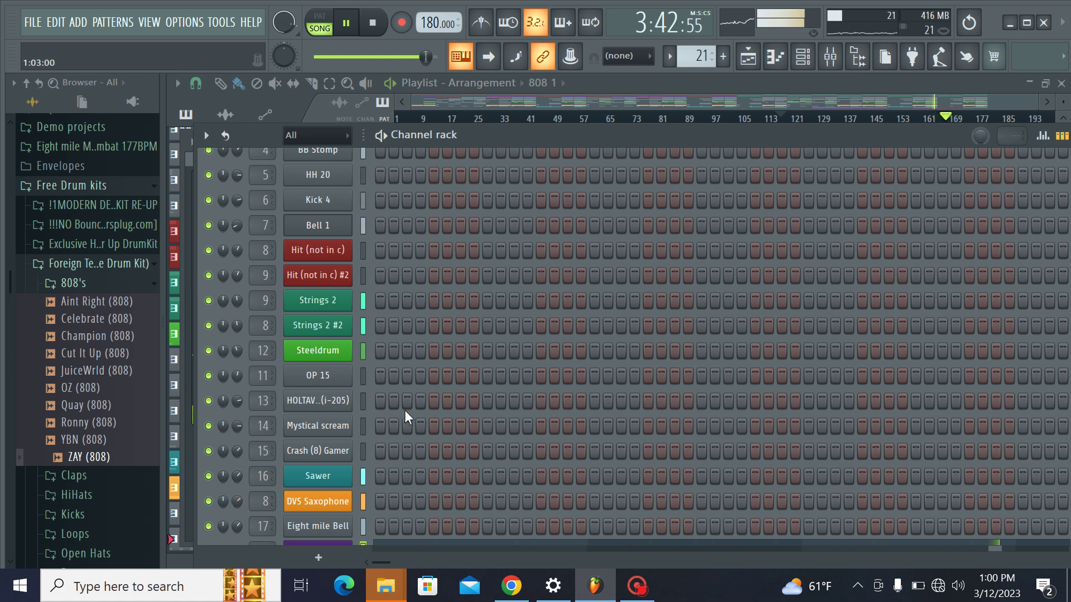
Step: Audition the playlist arrangement from around bar 70 and stop playback
{"action": "left_click", "coordinate": [913, 93]}
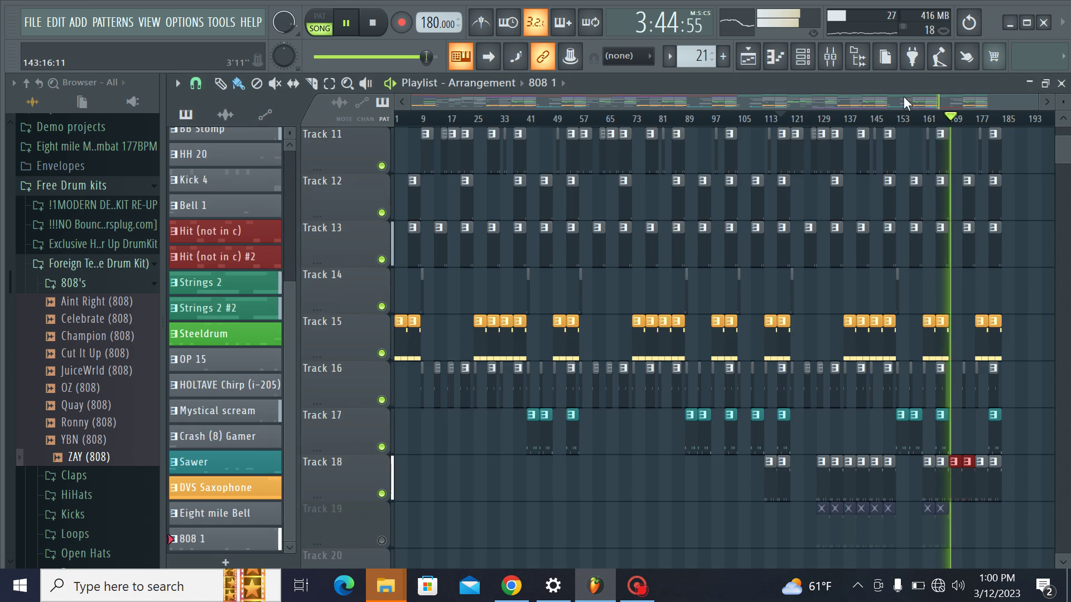
{"action": "left_click", "coordinate": [636, 118]}
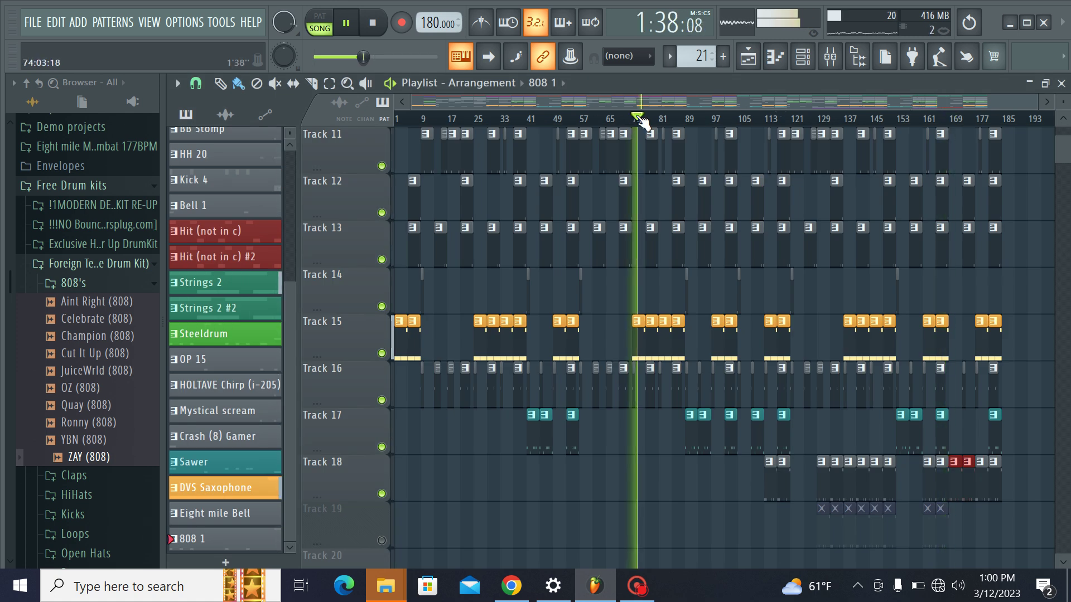
{"action": "left_click", "coordinate": [625, 119]}
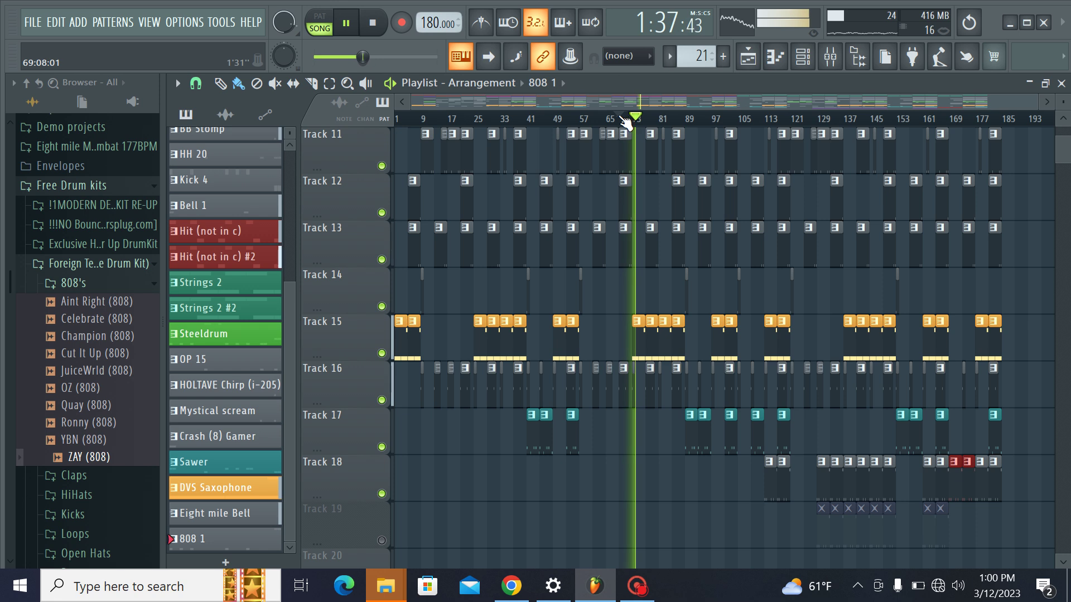
{"action": "key", "text": "space"}
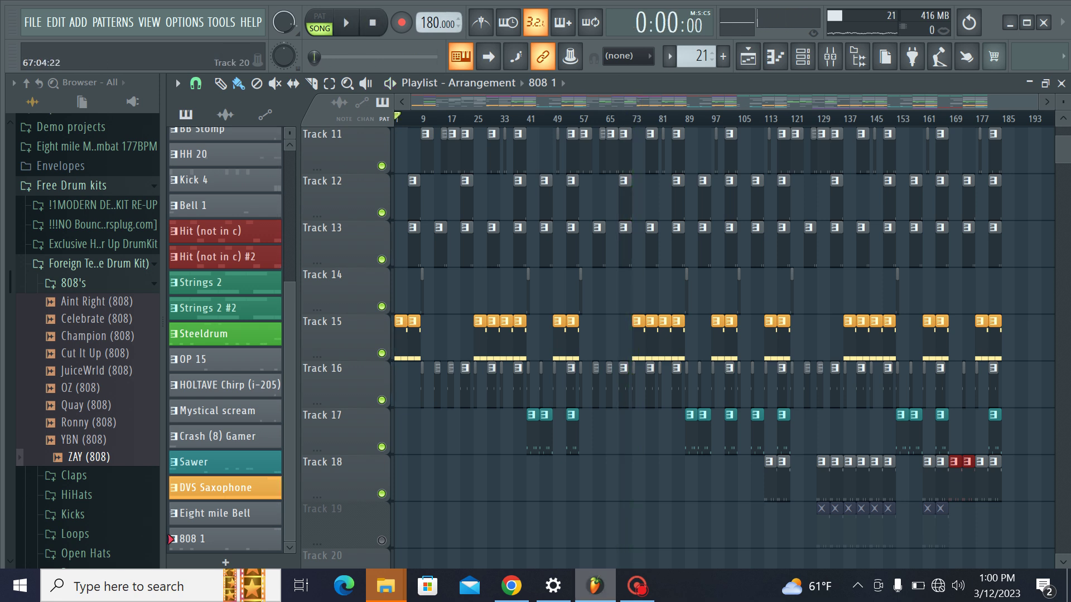